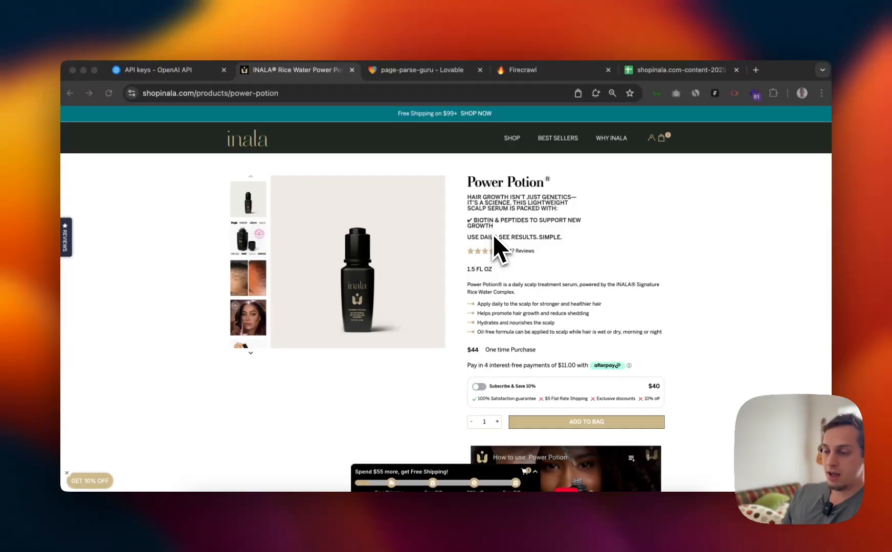
Step: Review the Power Potion product page, including the before/after photos, FAQs, usage instructions, related products and customer reviews
scroll(494, 235, down, 20)
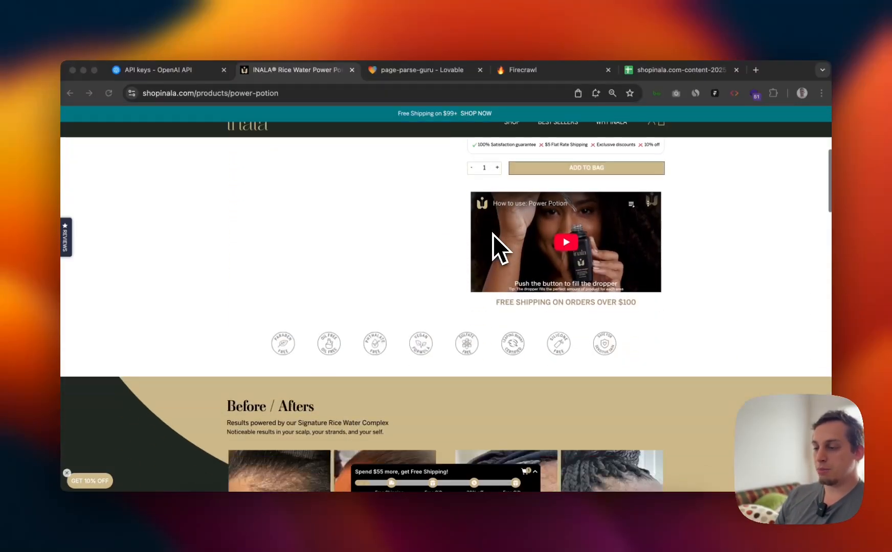
scroll(492, 234, down, 10)
scroll(493, 234, up, 20)
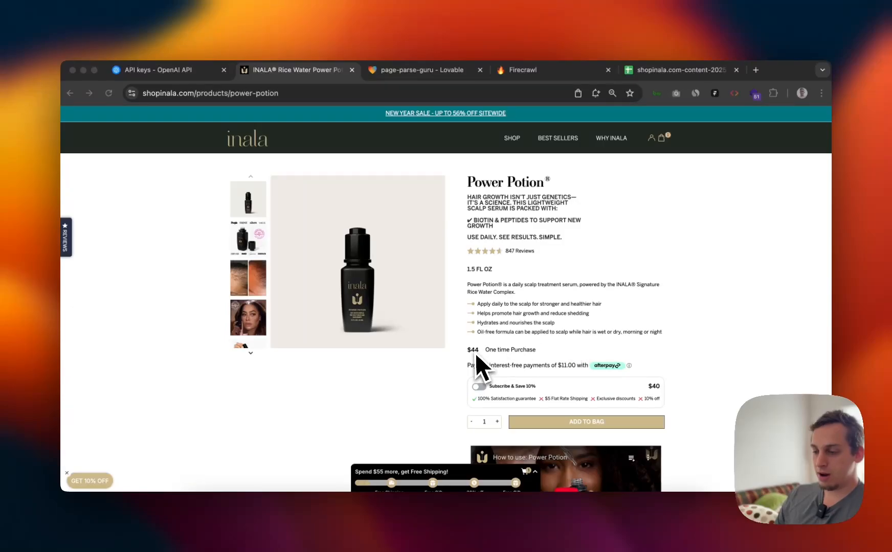
scroll(476, 355, down, 5)
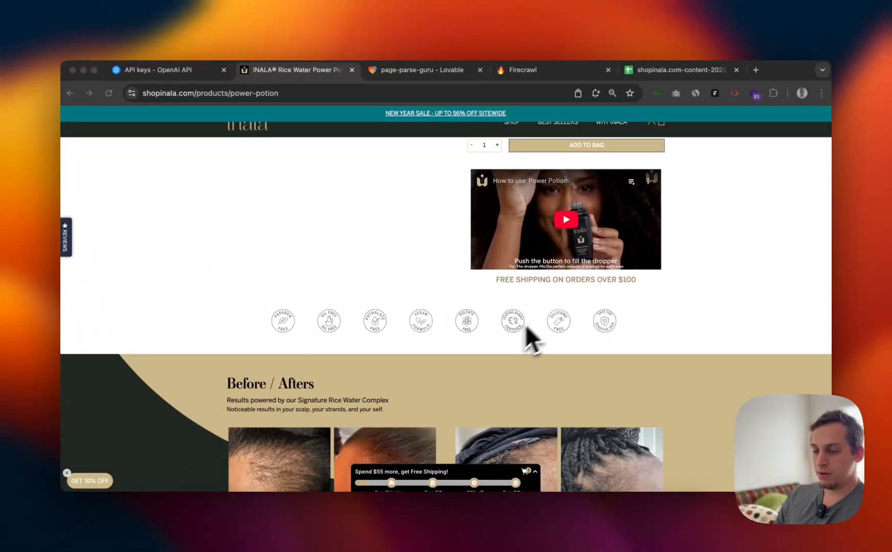
scroll(505, 337, down, 10)
scroll(504, 340, up, 2)
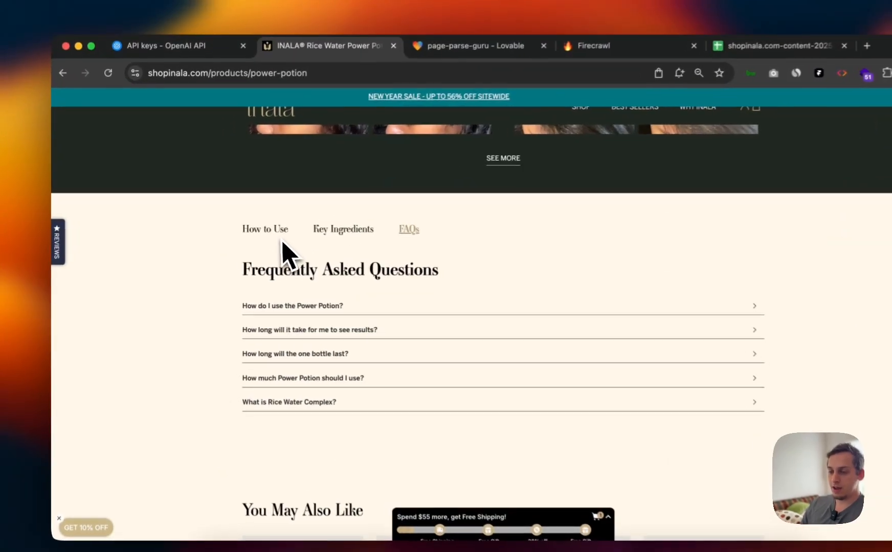
click(279, 230)
scroll(301, 255, down, 8)
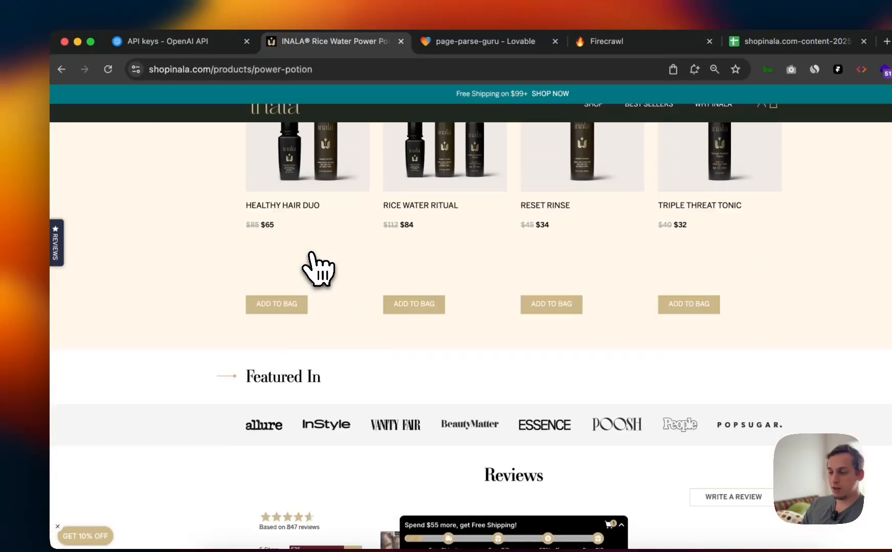
scroll(311, 253, down, 5)
scroll(310, 253, up, 20)
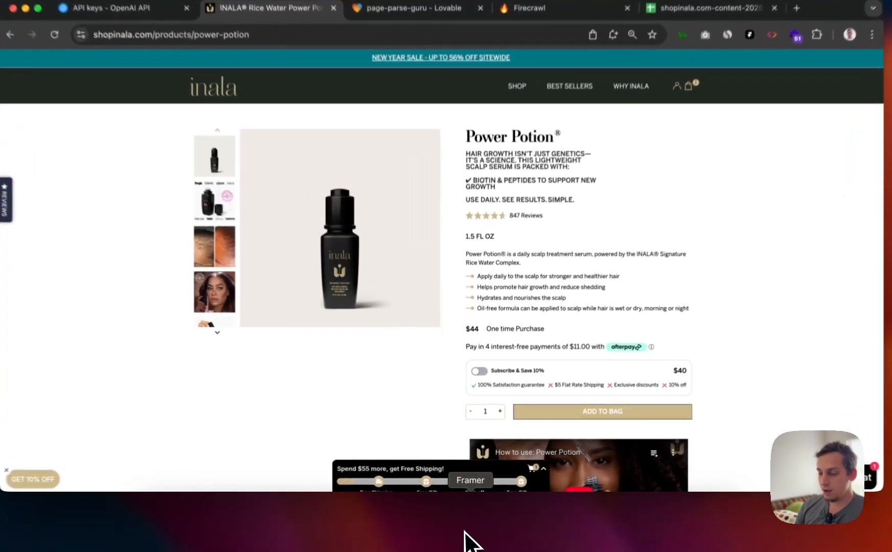
Step: Check the power-potion page of the Scrape Project in Framer, and switch to the page-parse-guru project in Lovable
click(469, 529)
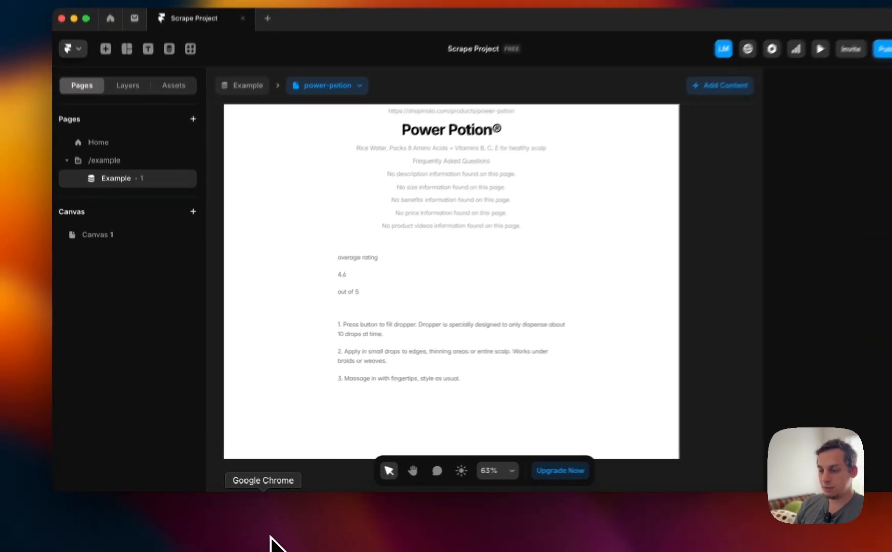
click(253, 536)
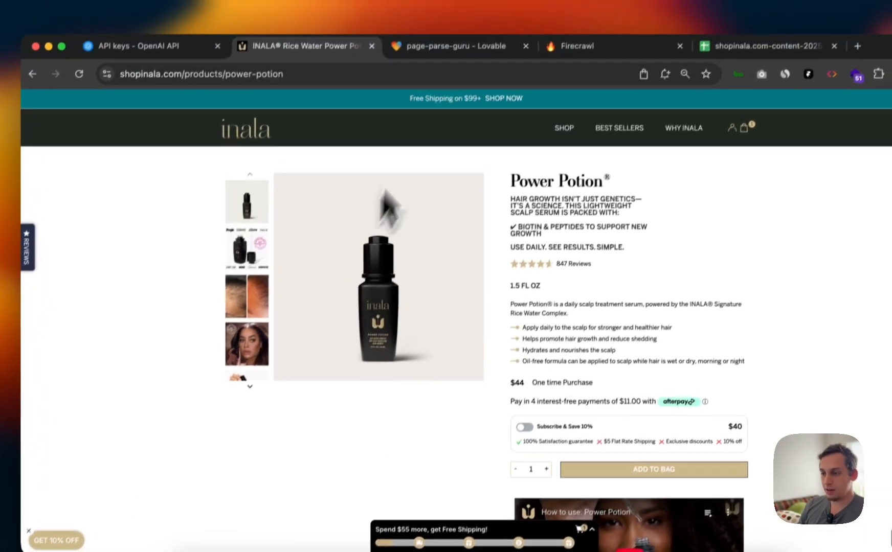
click(425, 71)
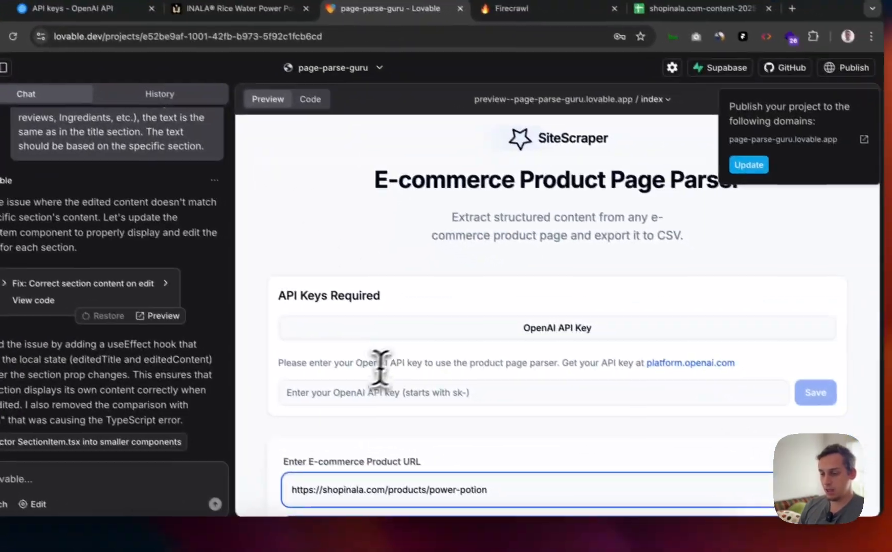
Step: Try to save an OpenAI API key in the product page parser
click(415, 445)
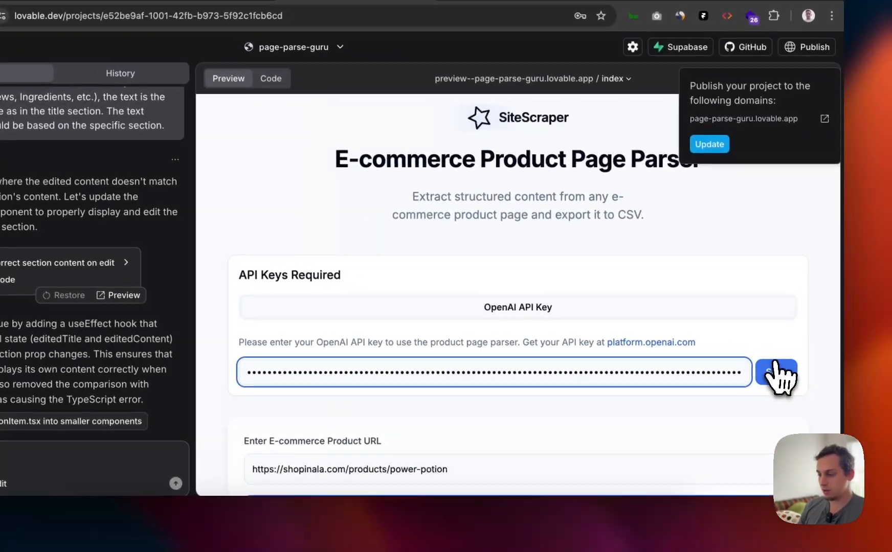
click(795, 383)
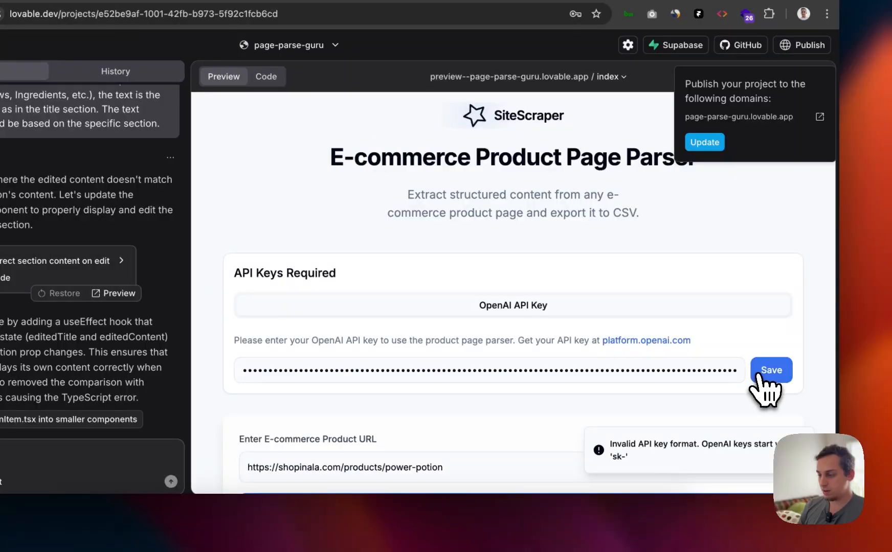
click(758, 375)
scroll(290, 355, down, 1)
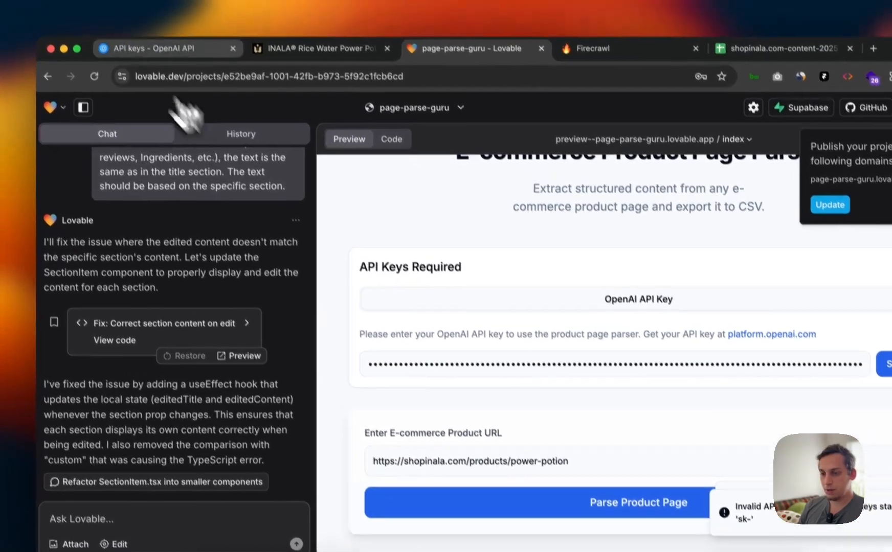
Step: Copy the new secret key from the OpenAI platform and save it as the parser's OpenAI API key
click(165, 32)
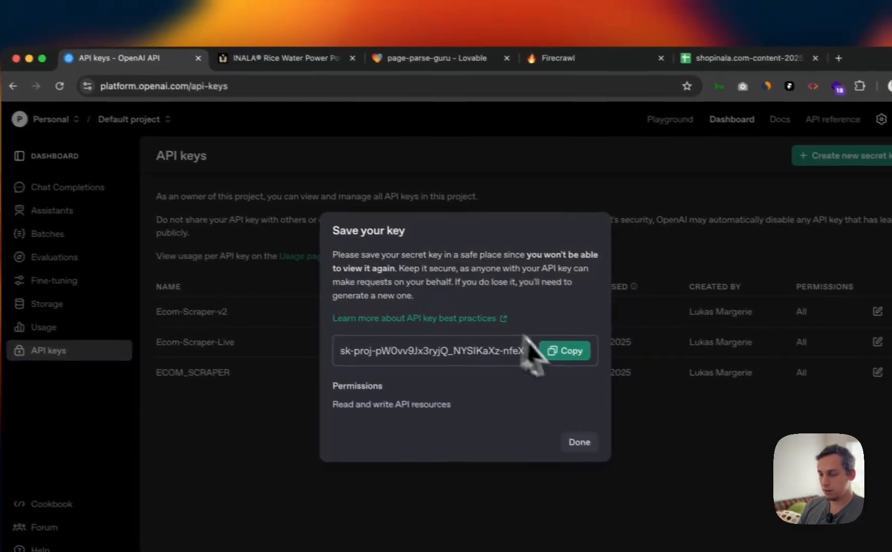
click(565, 351)
click(278, 58)
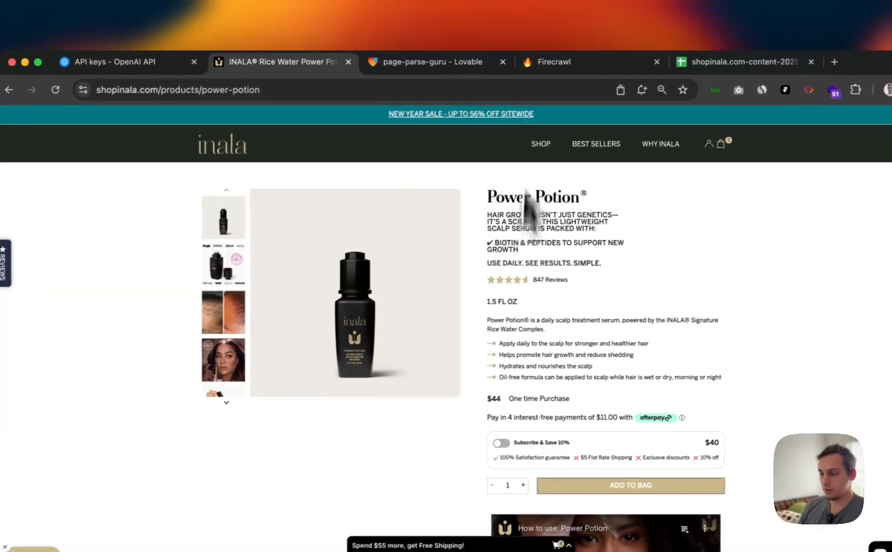
click(446, 67)
click(471, 378)
key(super+a)
key(BackSpace)
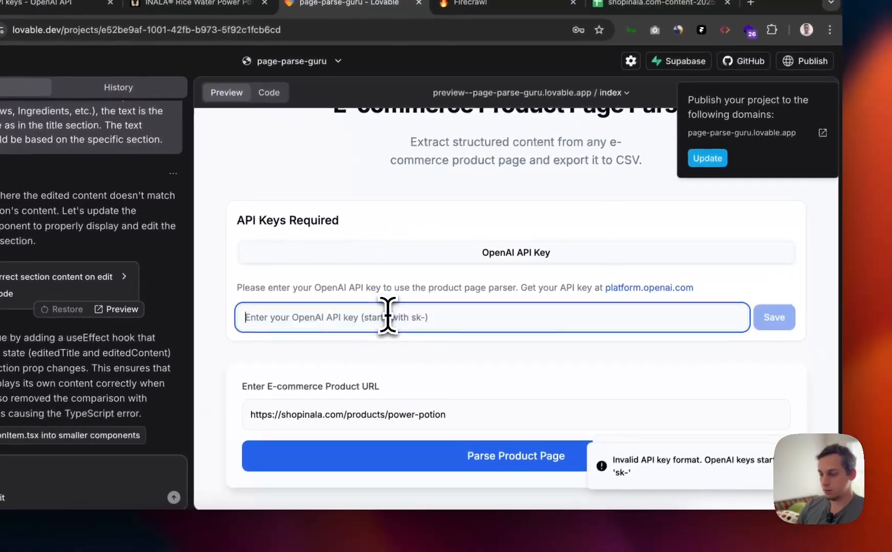
key(super+v)
click(773, 317)
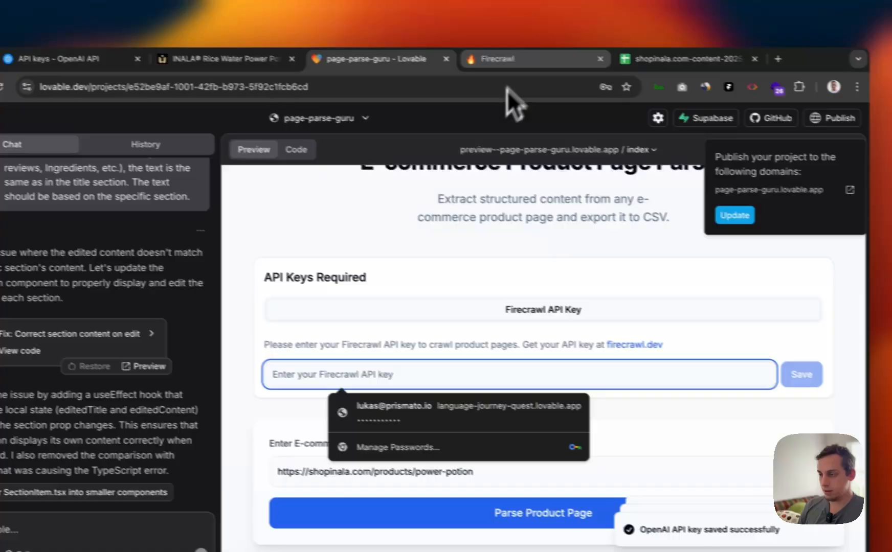
Step: Copy the API key from the Firecrawl dashboard and save it as the parser's Firecrawl API key
click(460, 52)
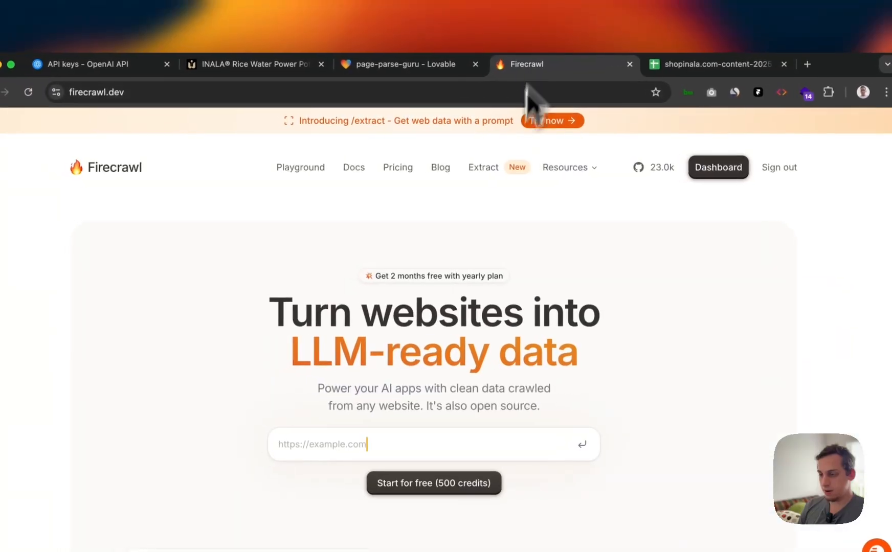
click(677, 165)
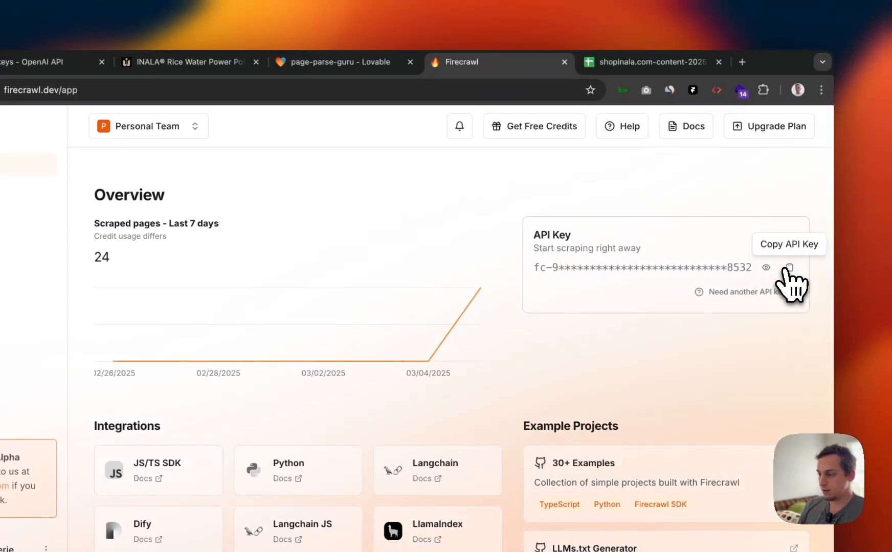
click(190, 62)
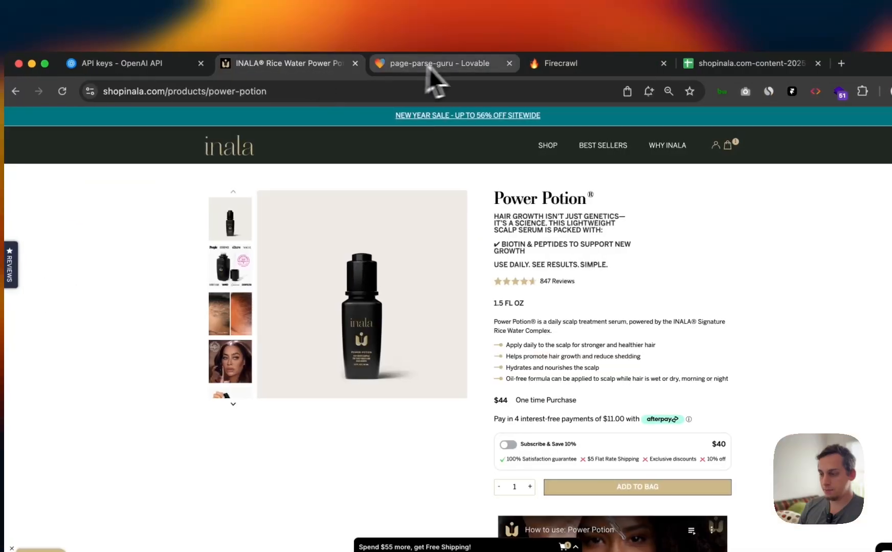
click(340, 62)
key(super+v)
click(859, 373)
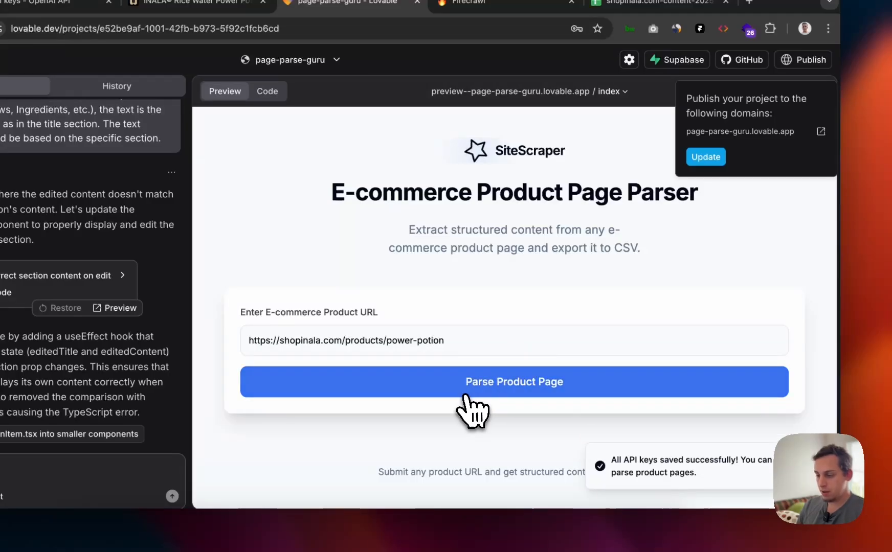
click(471, 341)
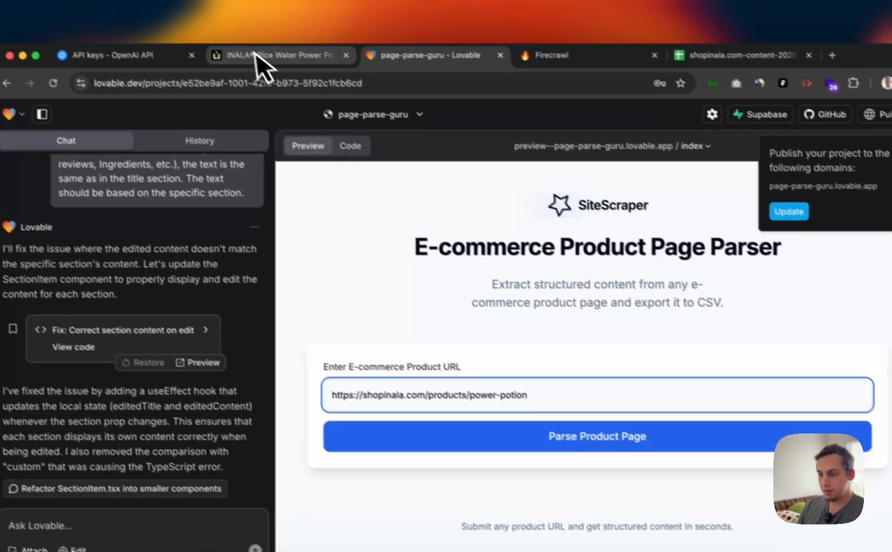
click(255, 56)
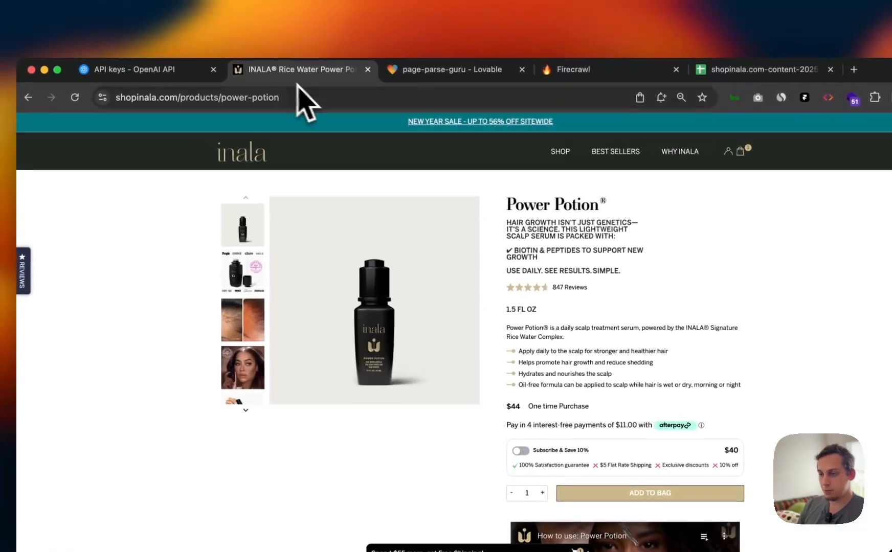
click(450, 55)
click(464, 438)
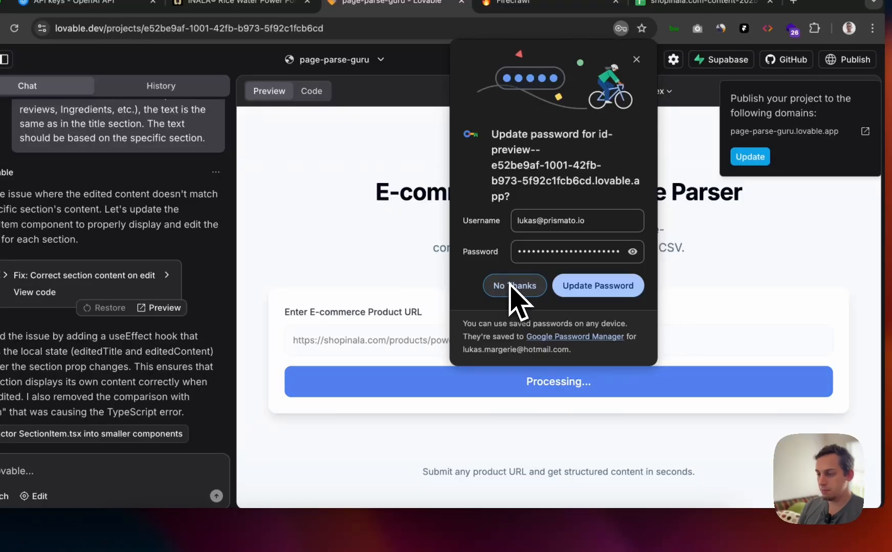
click(570, 286)
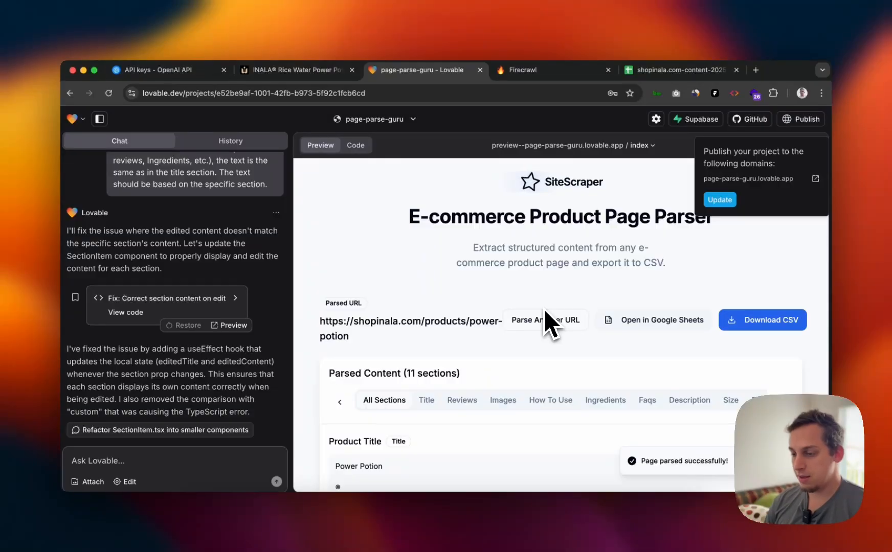
Step: Look through the parsed Title, Reviews and Images sections
scroll(543, 310, down, 2)
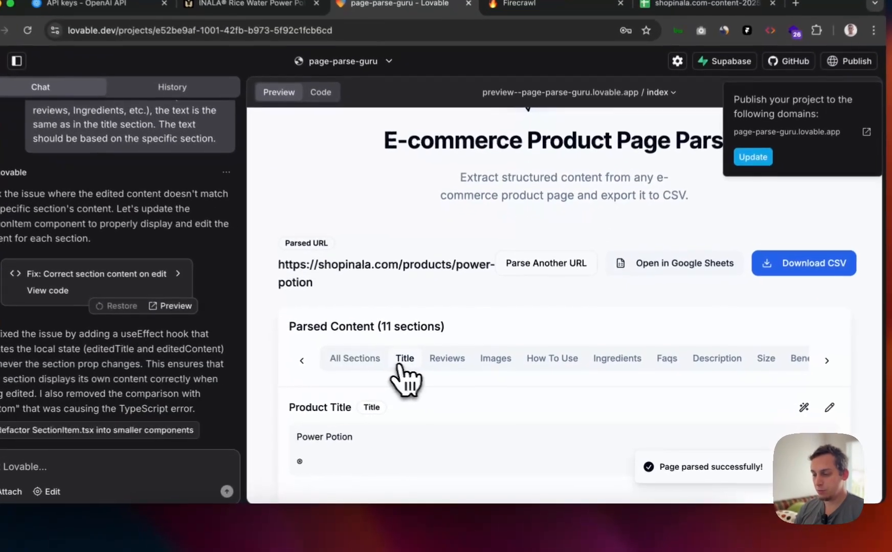
click(419, 367)
click(457, 369)
click(496, 367)
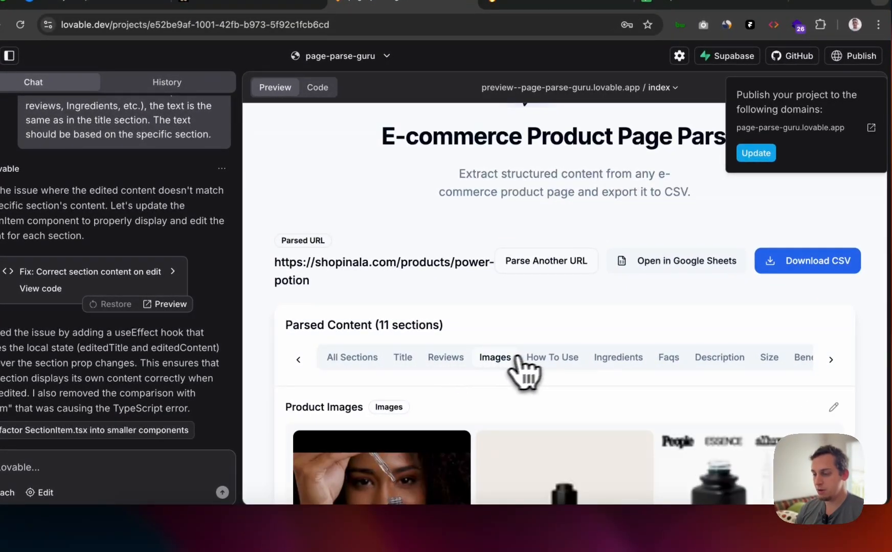
Step: Edit the parsed Product Title to read "Power Potion®" on a single line and save the section
click(402, 358)
scroll(439, 368, down, 3)
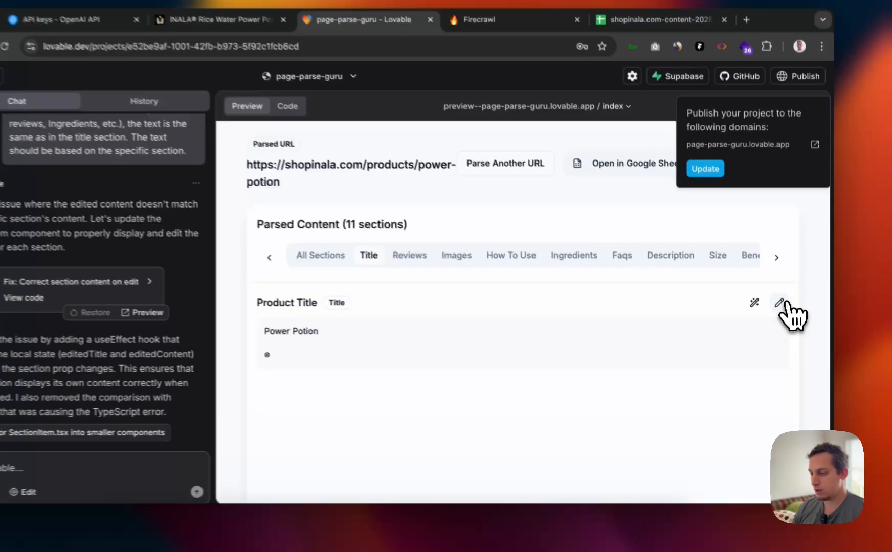
click(784, 316)
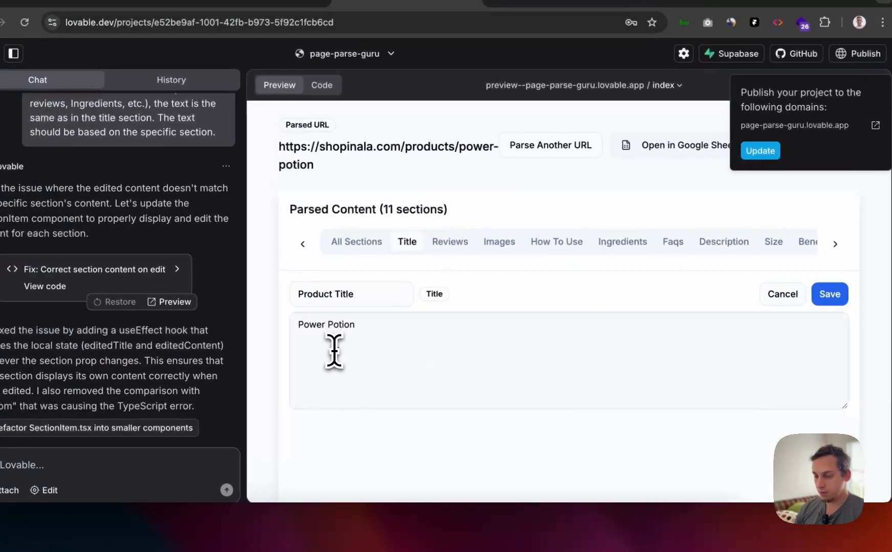
drag(273, 355, 235, 356)
key(BackSpace)
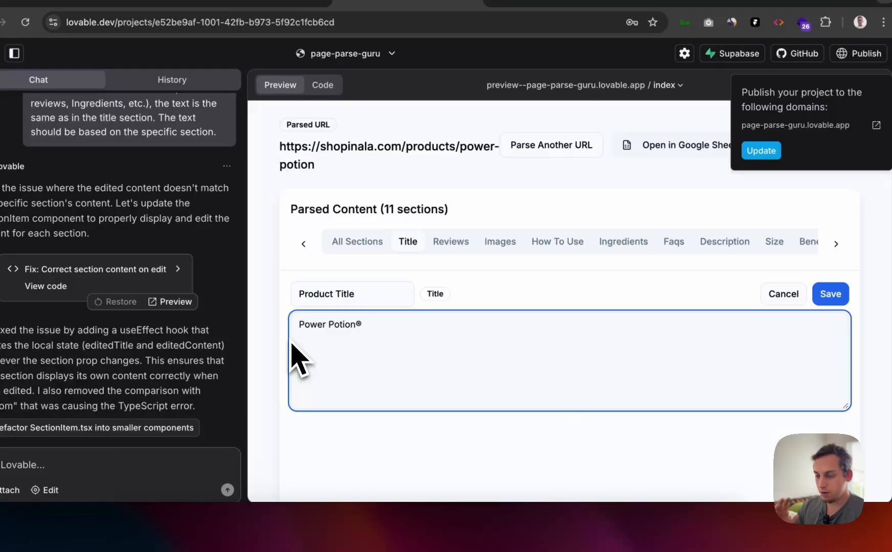
click(831, 294)
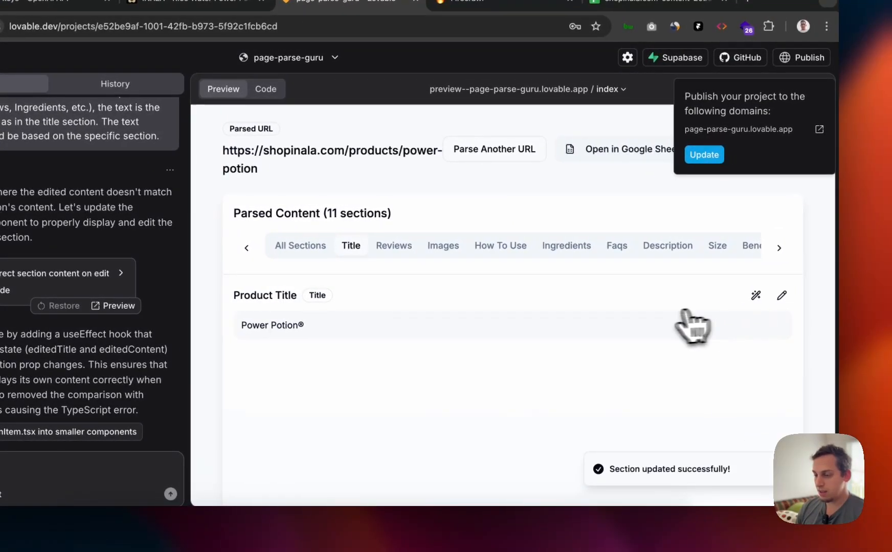
Step: Open the parsed Reviews section for editing and remove all the text above "average rating"
scroll(727, 323, up, 3)
scroll(663, 328, up, 1)
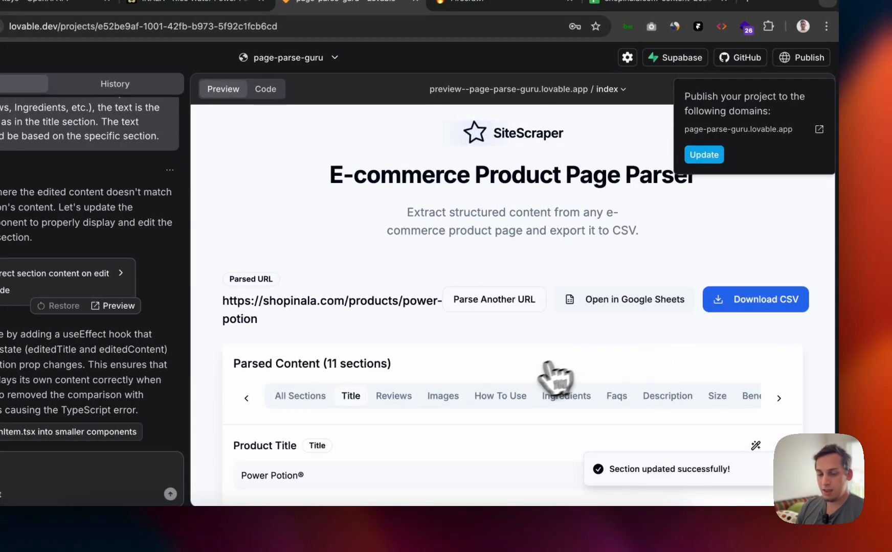
click(394, 396)
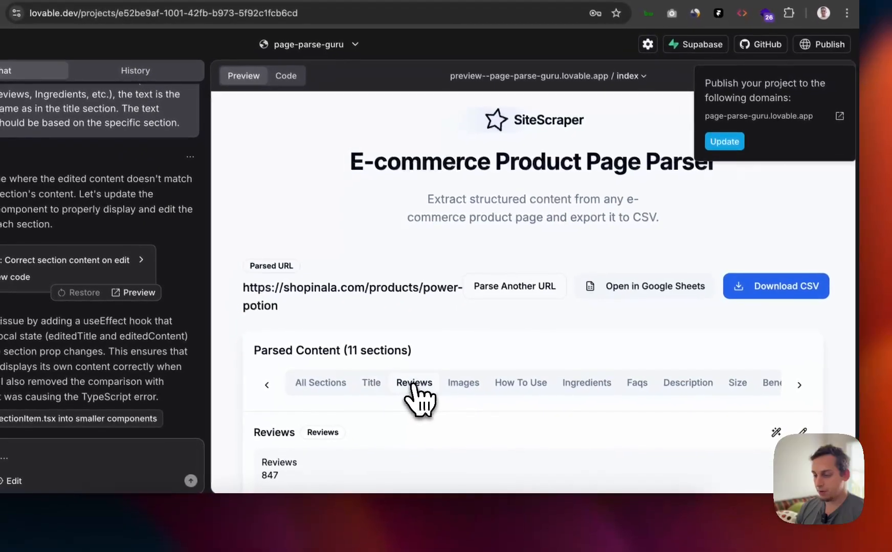
scroll(426, 439, down, 5)
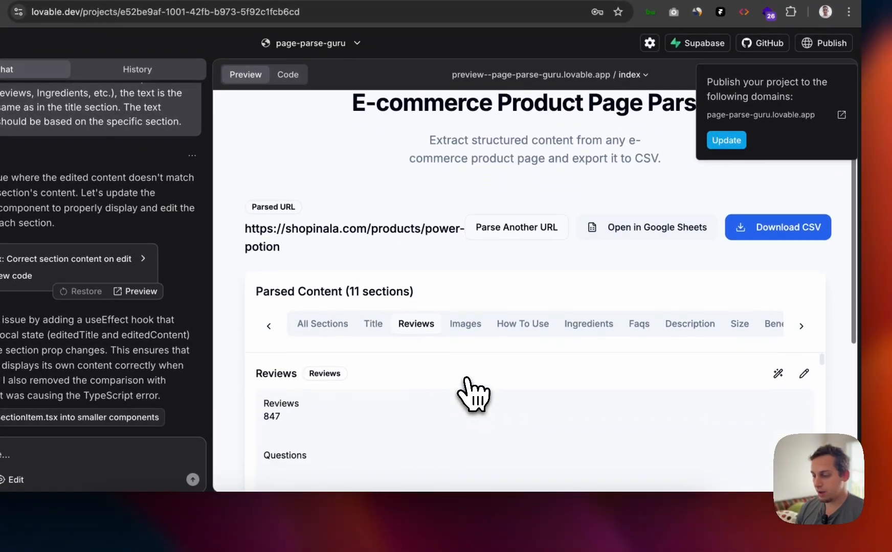
click(804, 314)
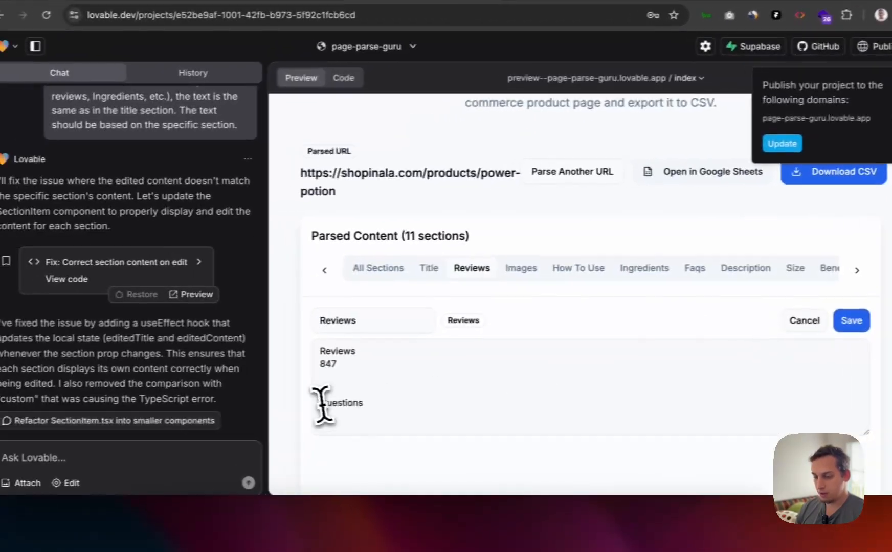
click(241, 408)
scroll(260, 415, down, 2)
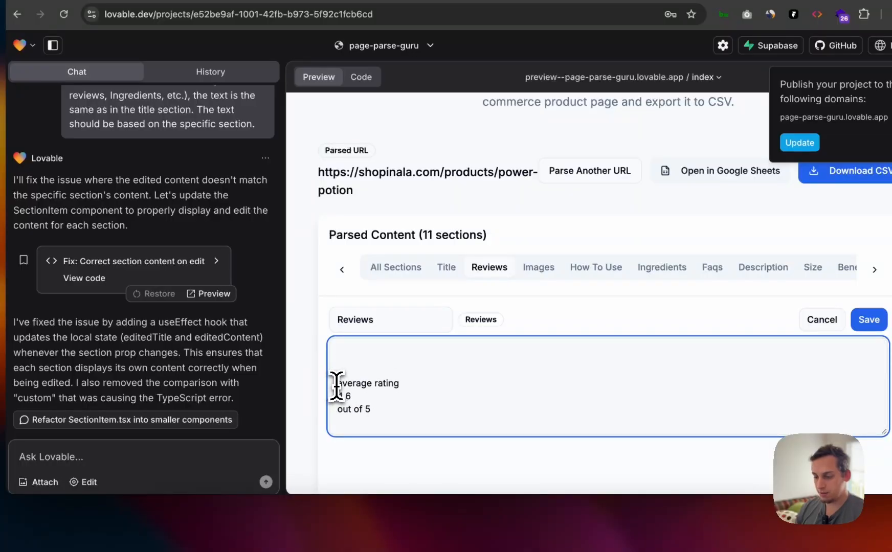
drag(336, 386, 319, 212)
key(BackSpace)
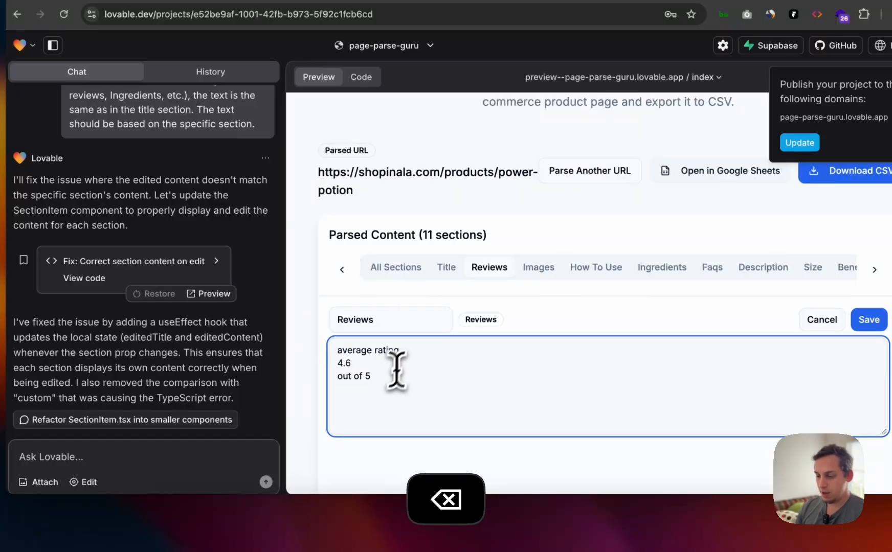
Step: Remove all the review text after "out of 5" and save the Reviews section
key(super+z)
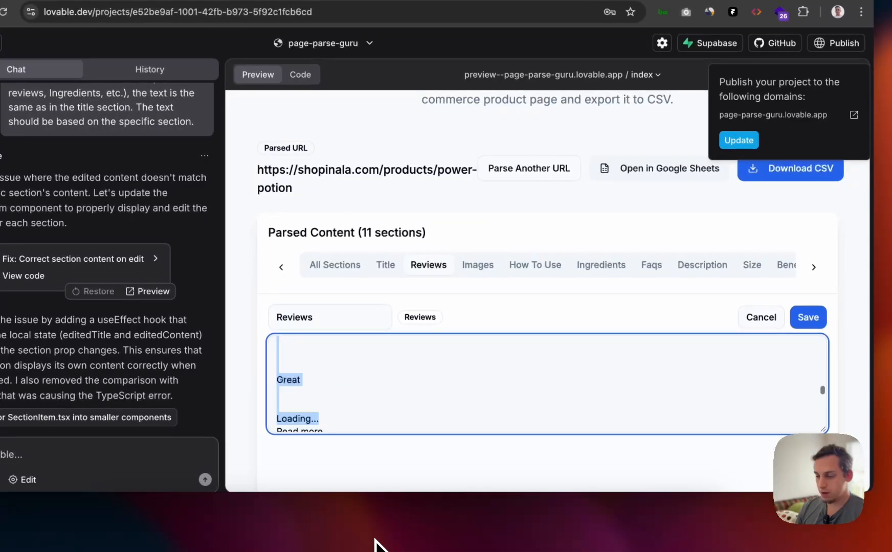
drag(377, 539, 376, 539)
key(BackSpace)
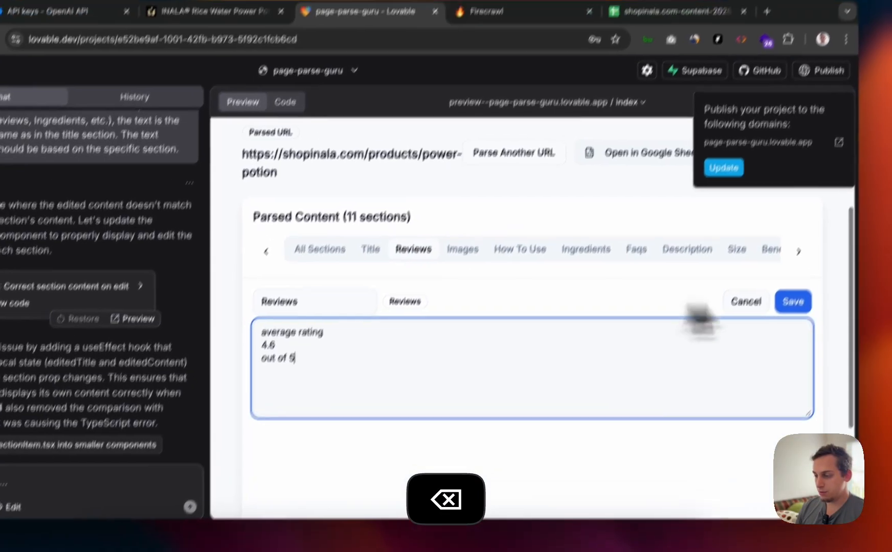
click(807, 256)
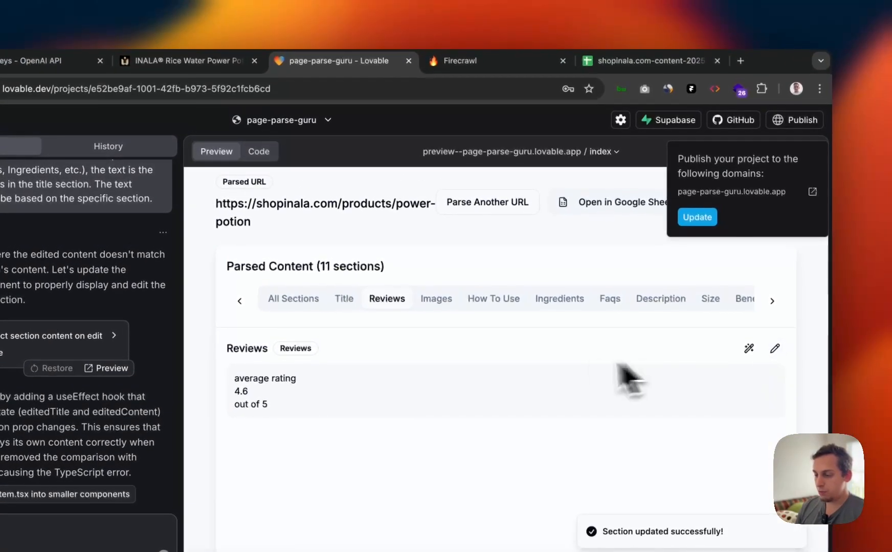
Step: Download the parsed product content as a CSV file
scroll(560, 363, up, 1)
scroll(557, 358, up, 2)
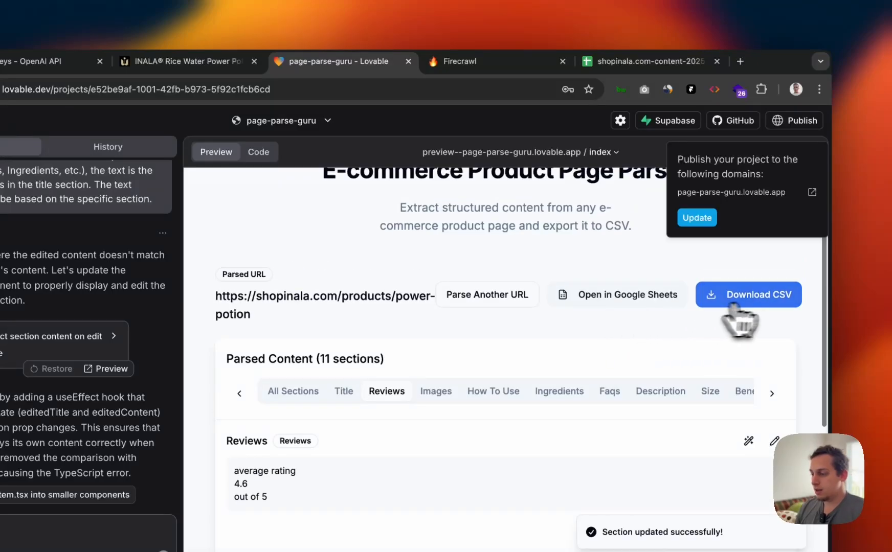
click(740, 302)
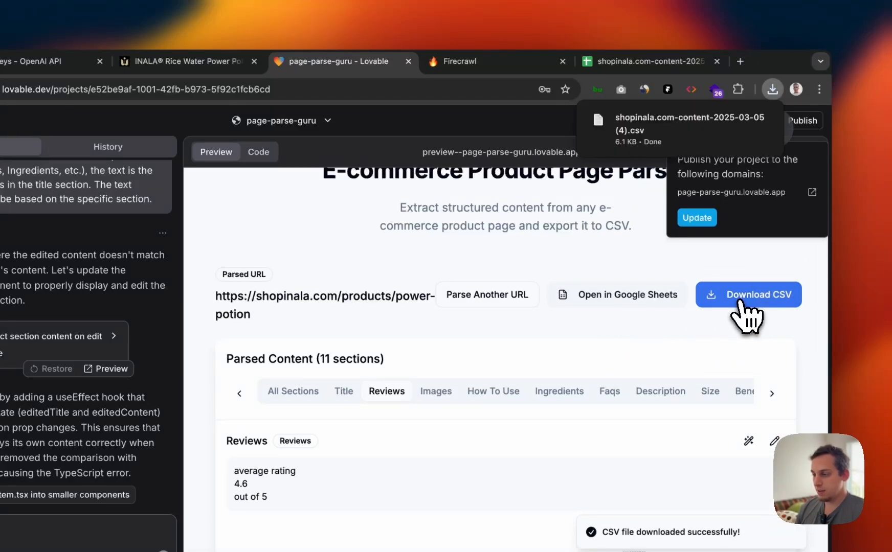
Step: Switch to Google Sheets and upload "shopinala.com-content-2025-03-05 (4).csv" from the Downloads folder as a spreadsheet
click(606, 63)
click(657, 325)
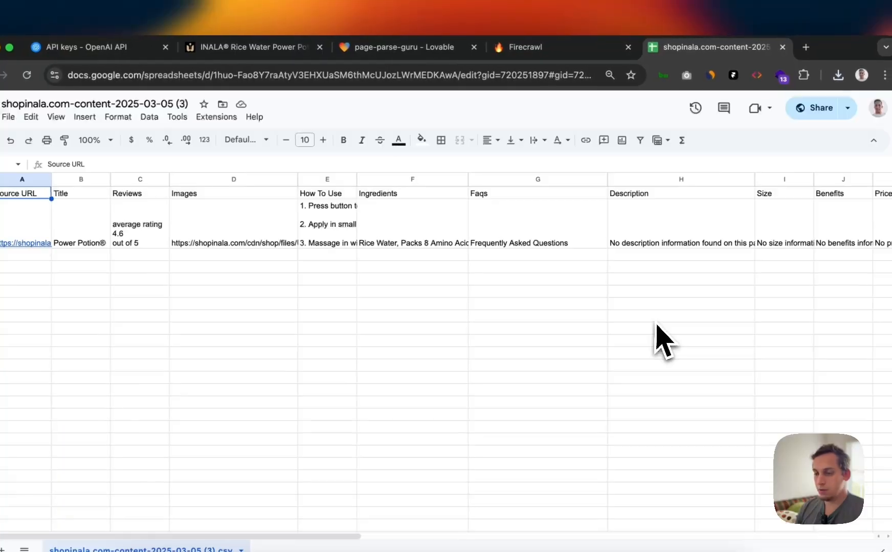
click(76, 132)
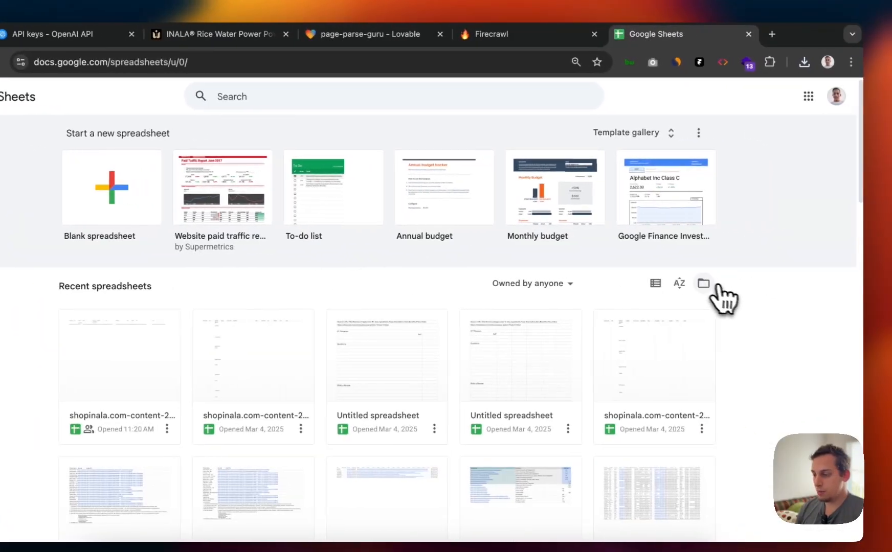
click(829, 320)
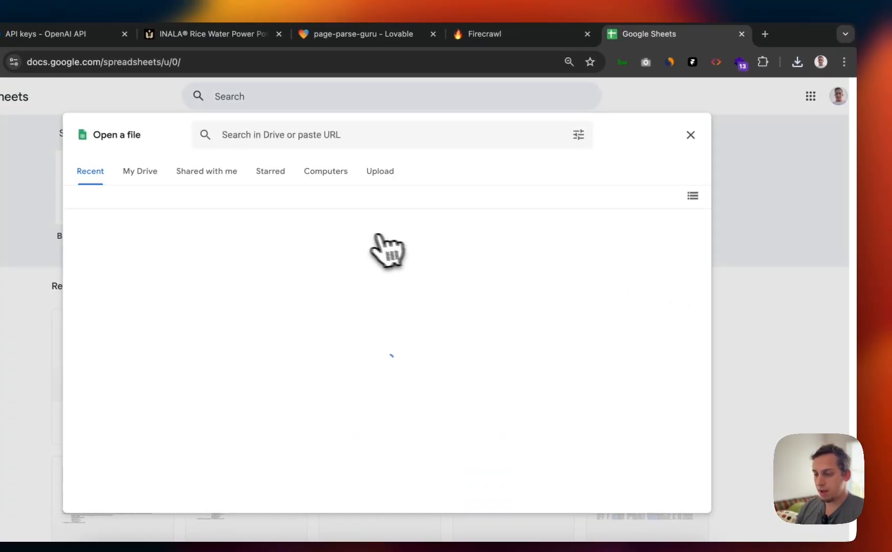
click(382, 173)
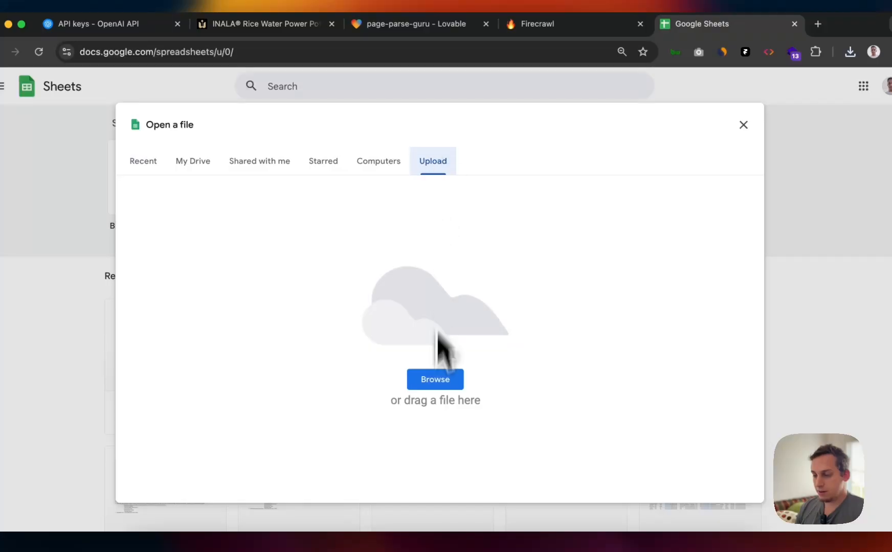
click(424, 379)
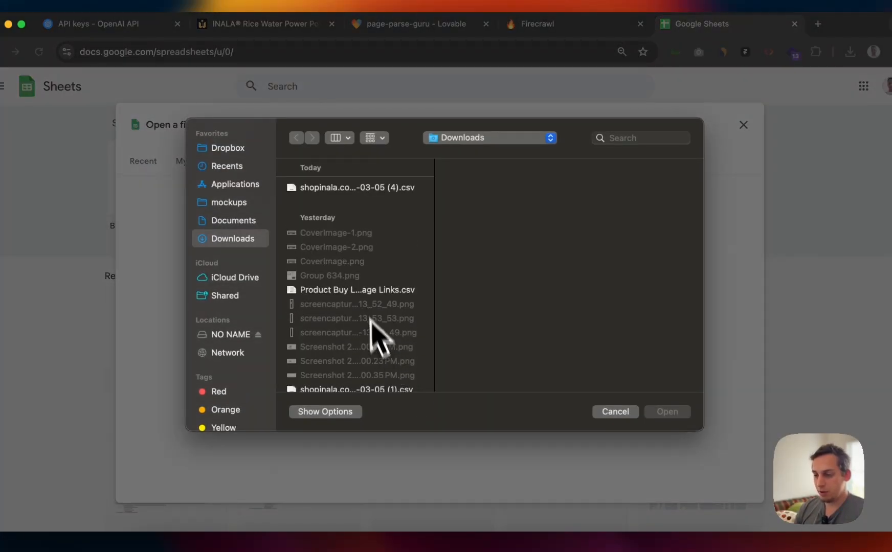
click(353, 187)
click(666, 412)
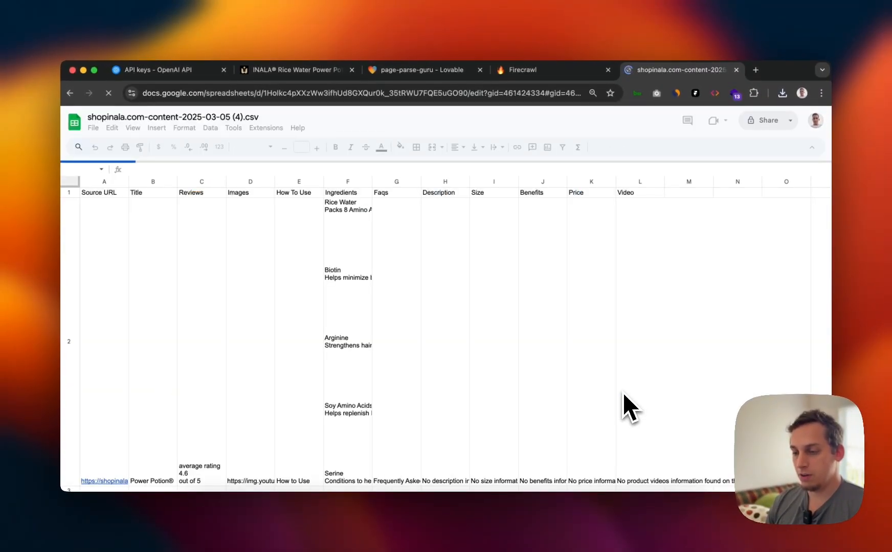
Step: Check the imported Title and Reviews cells and widen the Ingredients column
scroll(273, 251, down, 5)
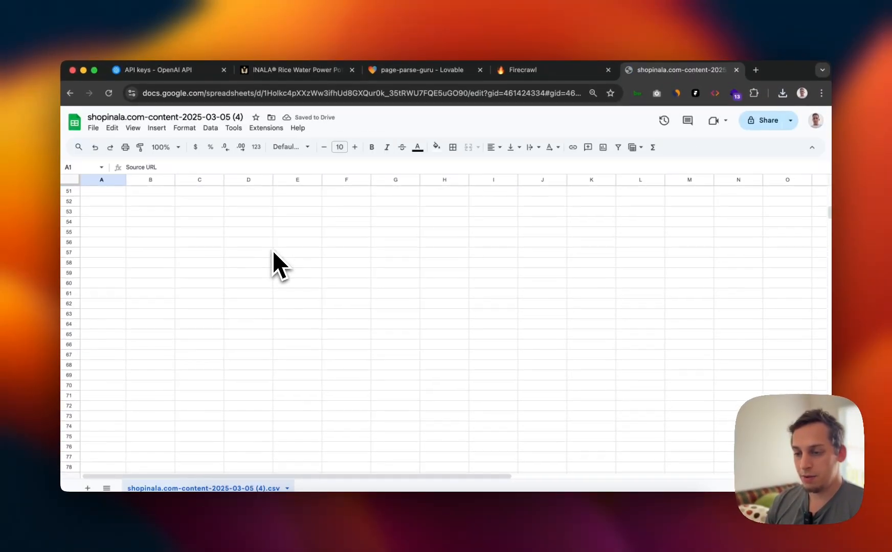
scroll(272, 250, down, 2)
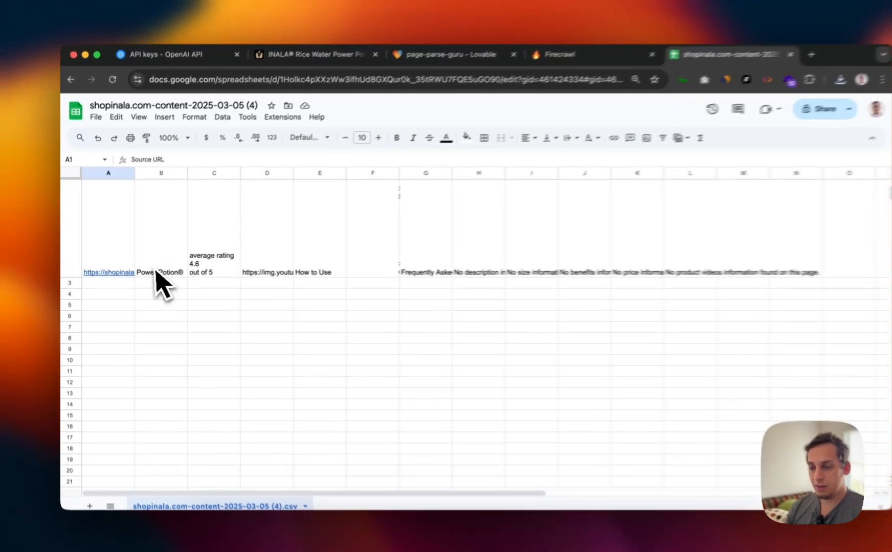
click(175, 366)
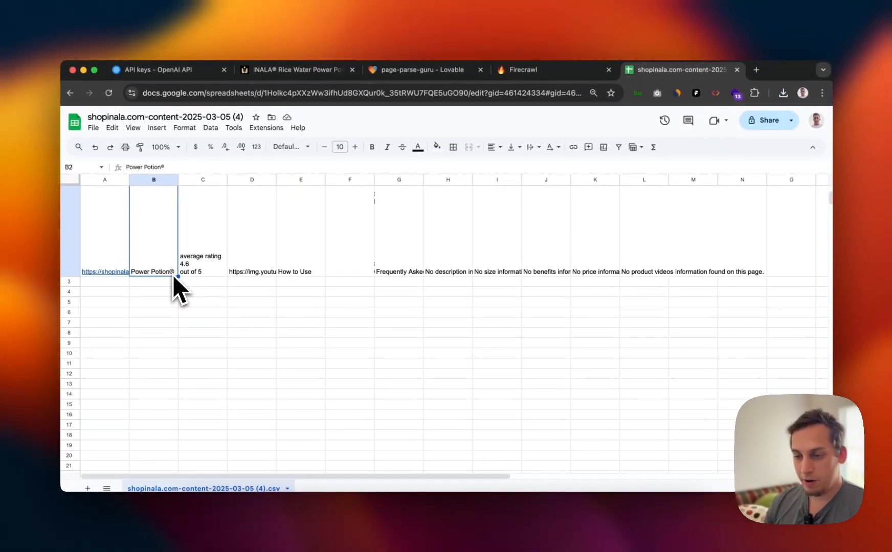
click(192, 271)
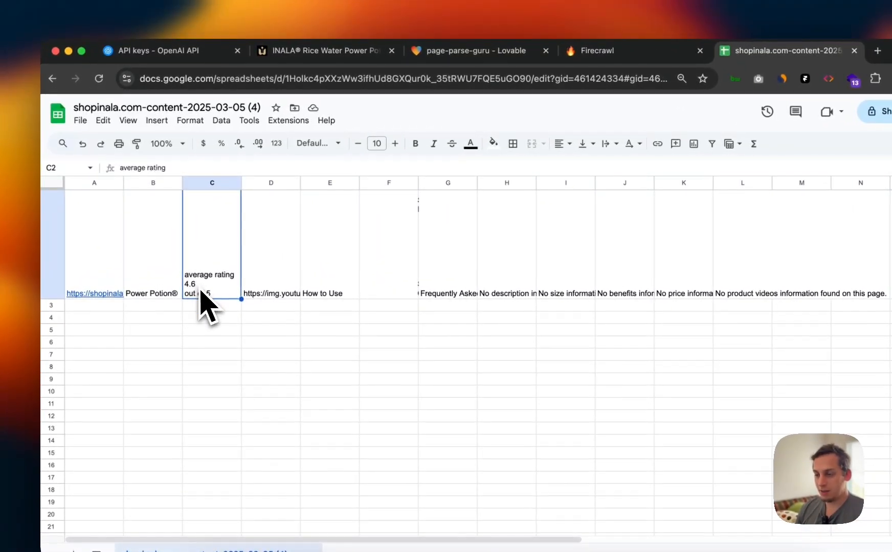
scroll(201, 292, up, 3)
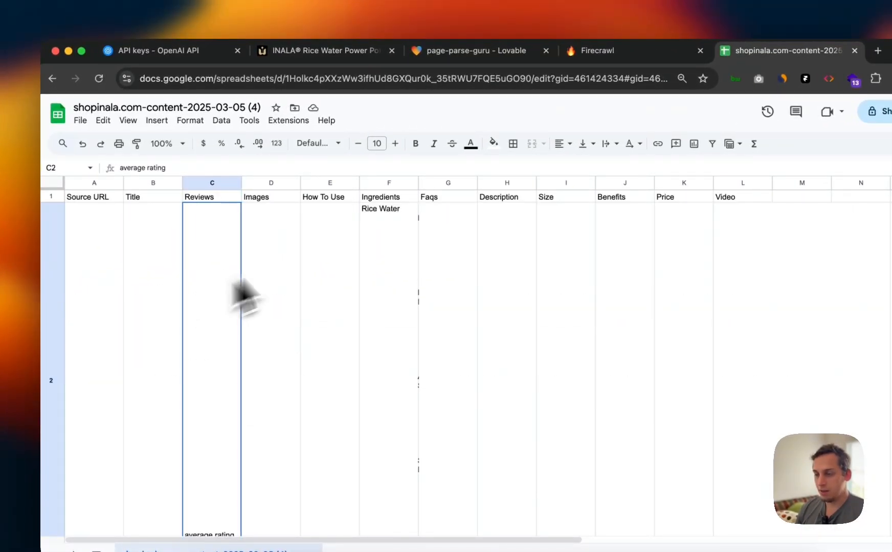
drag(419, 180, 463, 180)
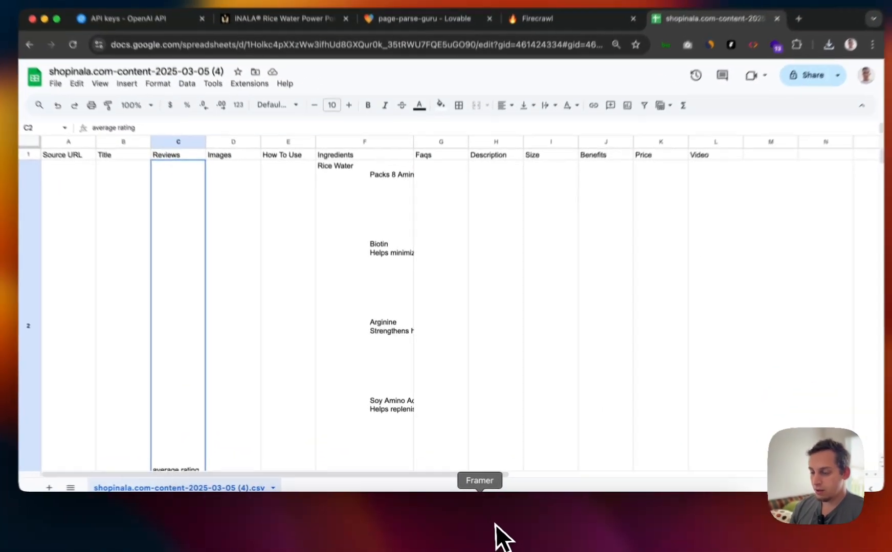
Step: Switch to the Scrape Project in Framer and open the CMS to view its synced Example collection
click(496, 537)
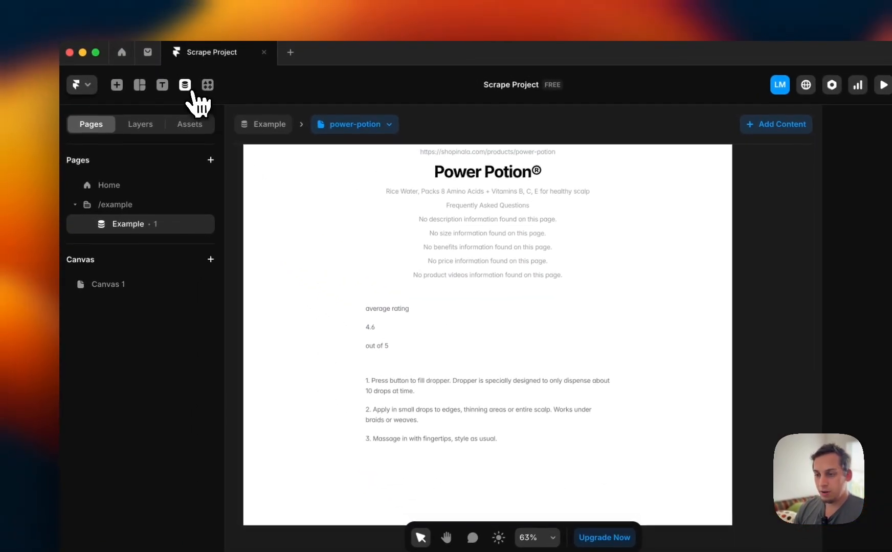
click(188, 88)
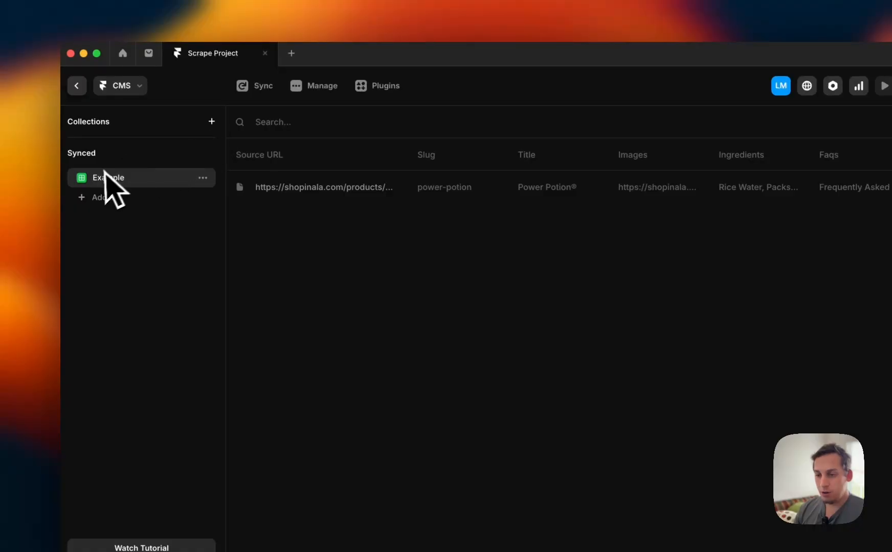
click(211, 121)
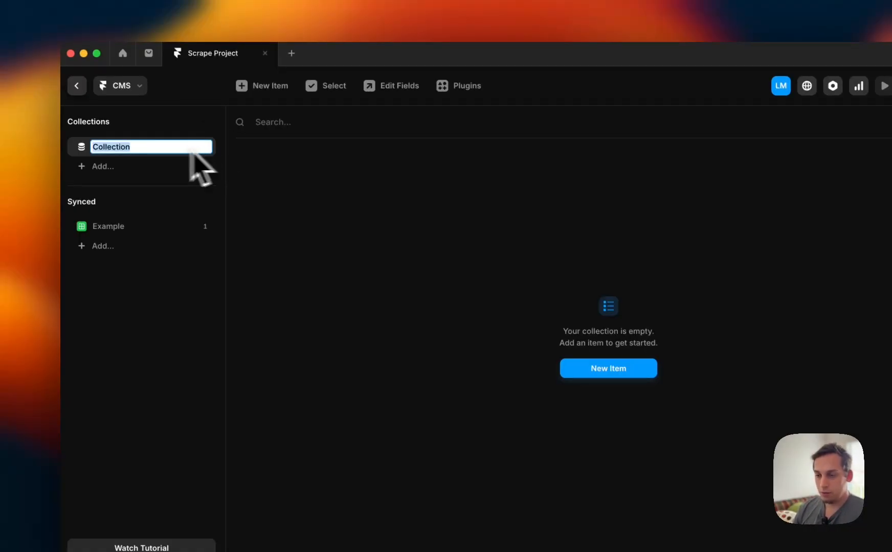
click(100, 245)
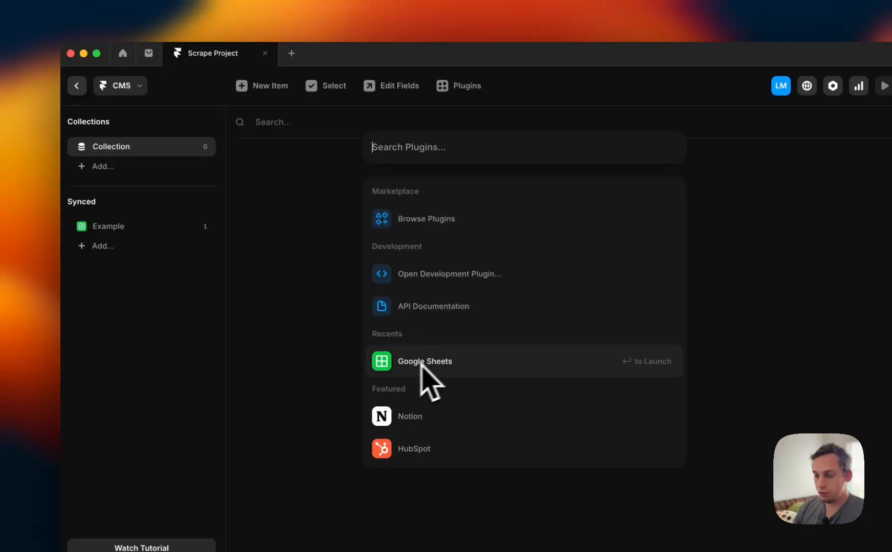
click(205, 210)
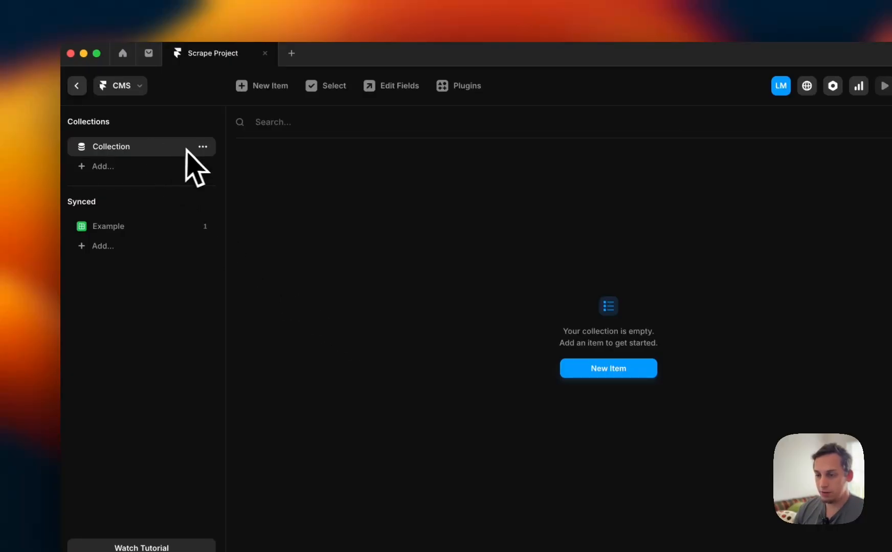
click(202, 148)
click(211, 272)
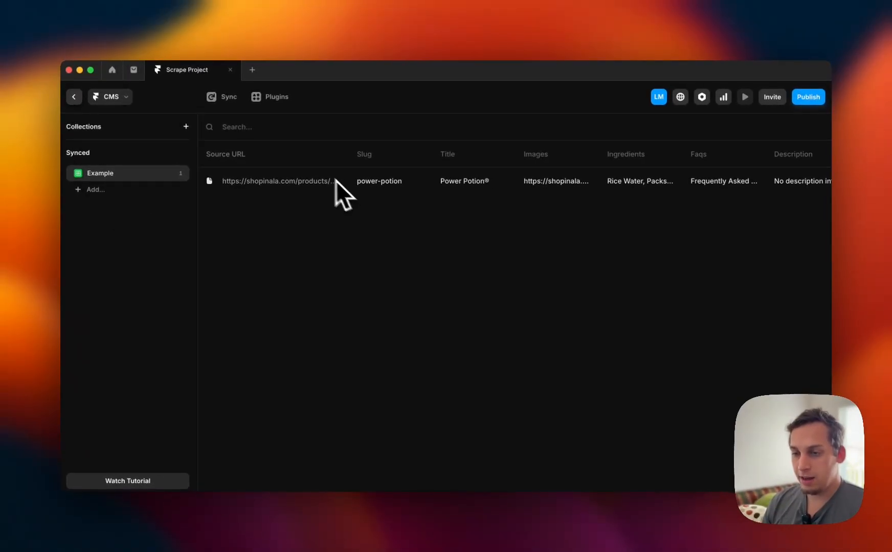
Step: Return from the CMS to the power-potion page and look over how the synced product content is laid out
click(74, 97)
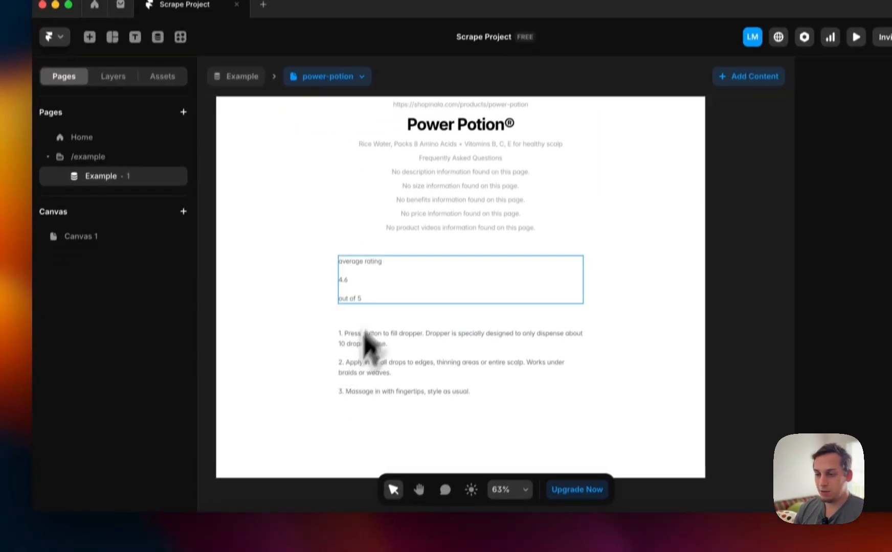
scroll(344, 242, down, 5)
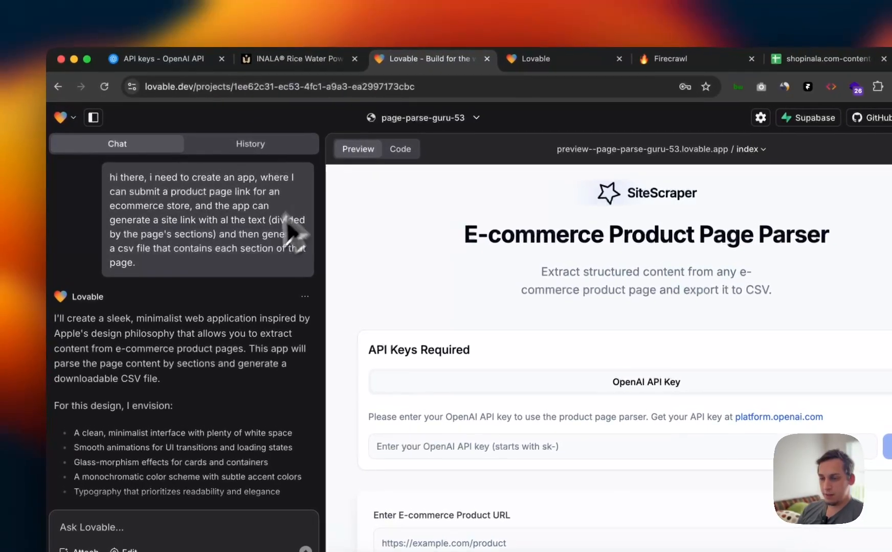
Step: Look through the chat history of the page-parse-guru-53 project in Lovable and highlight the opening prompt that requests the app
scroll(249, 358, down, 10)
scroll(239, 365, down, 15)
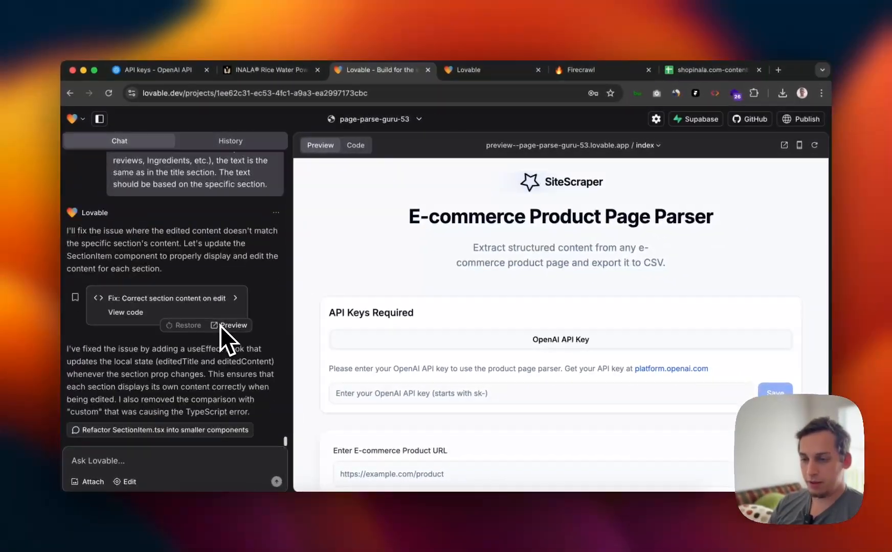
scroll(220, 326, up, 20)
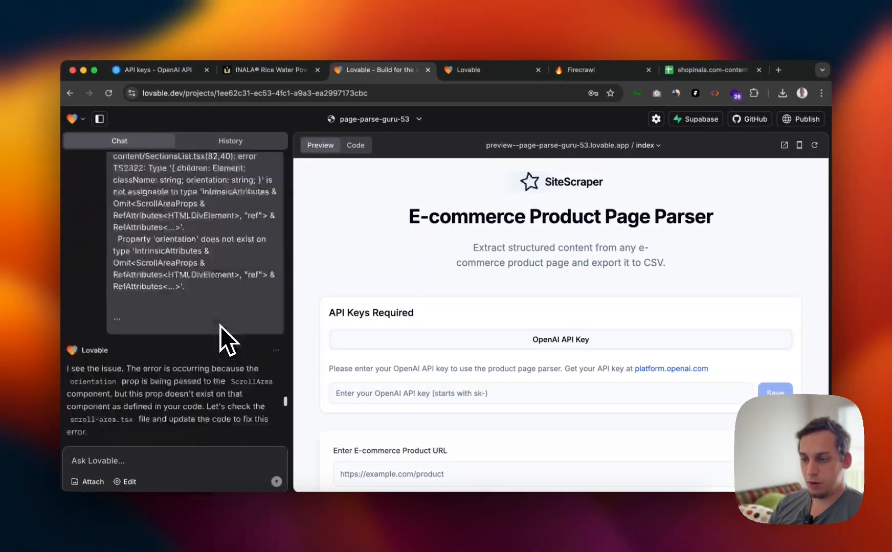
scroll(220, 327, up, 10)
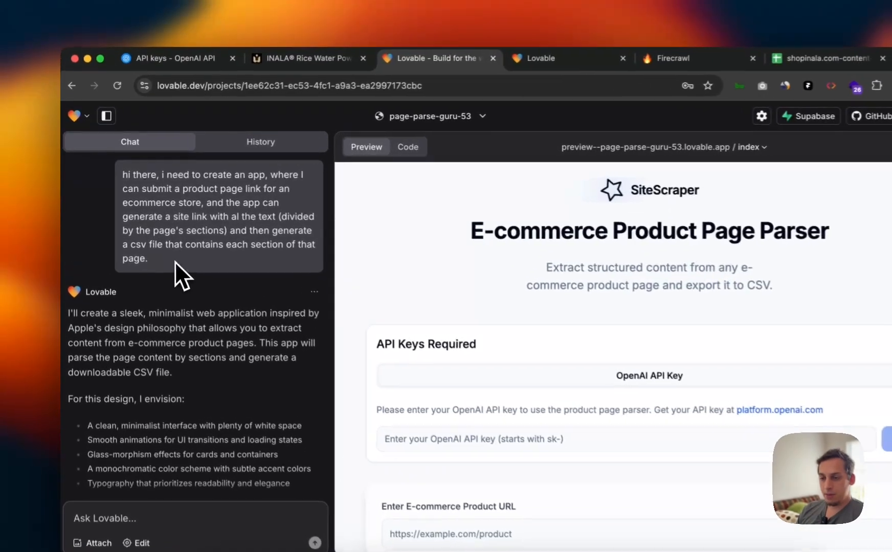
drag(171, 248, 114, 172)
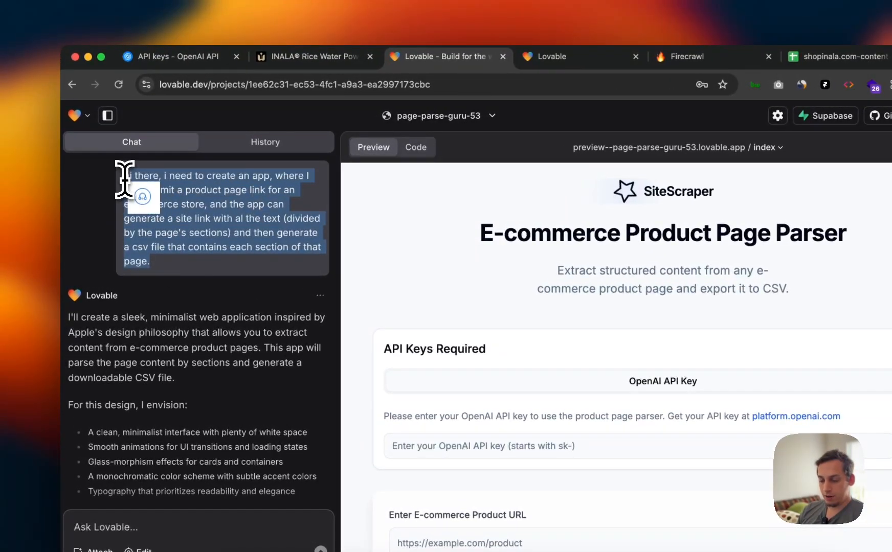
Step: Copy the opening prompt of page-parse-guru-53 and paste it as the prompt for a new Lovable project
click(179, 190)
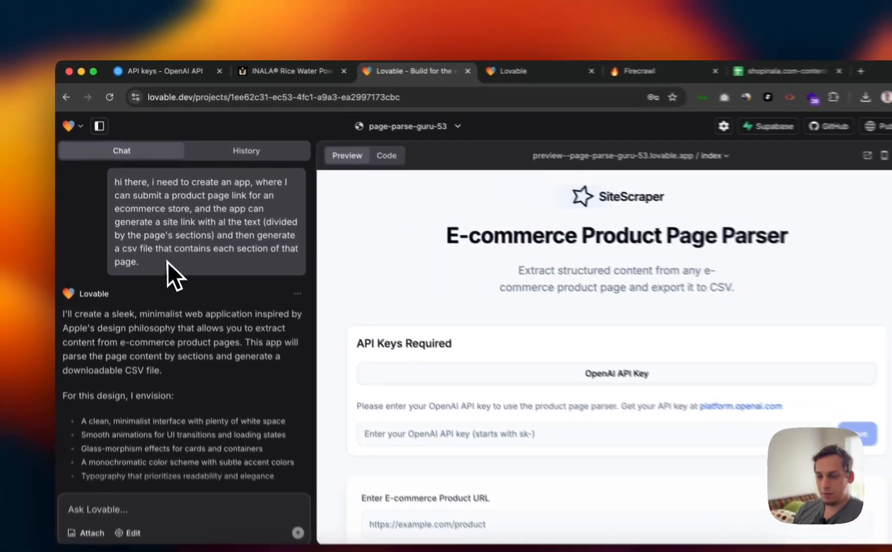
drag(167, 261, 114, 183)
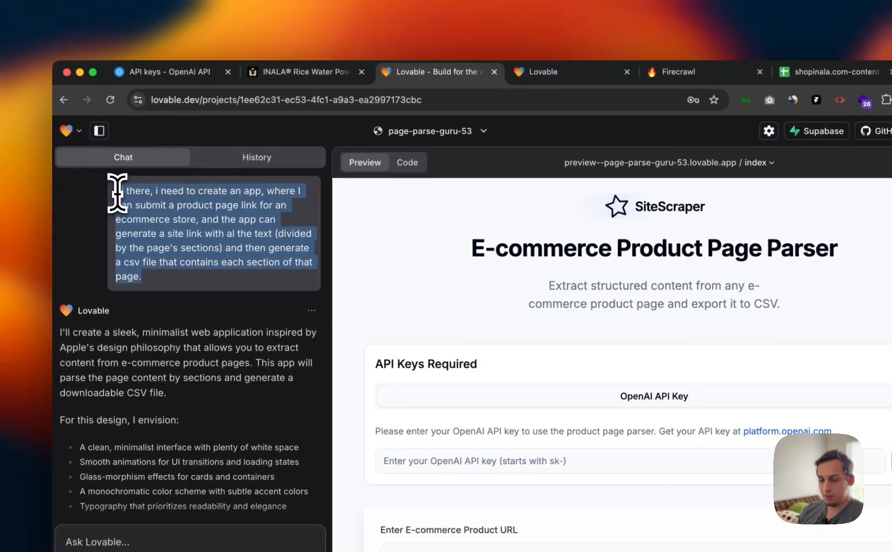
key(super+c)
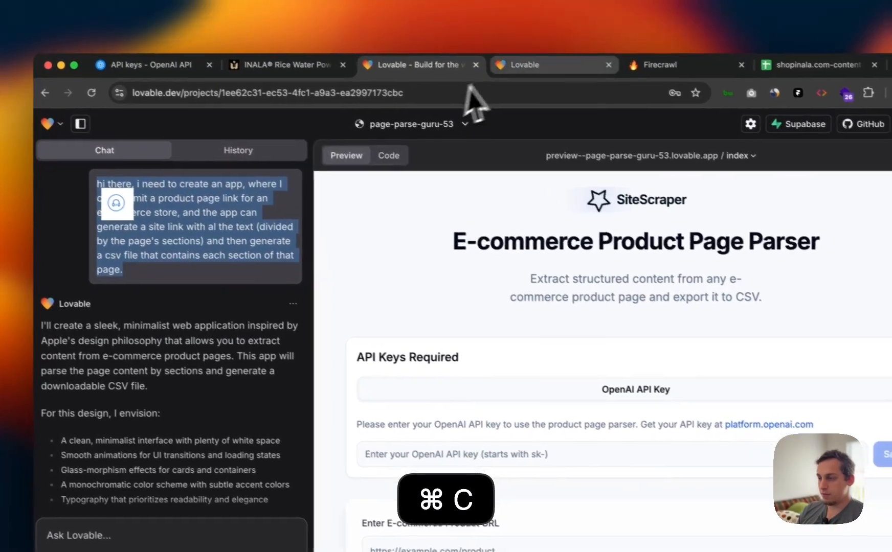
click(524, 65)
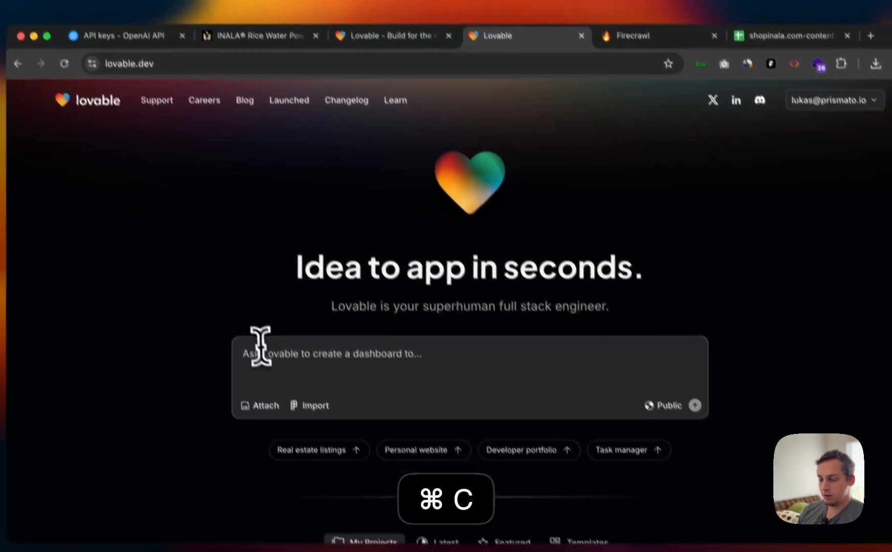
key(super+v)
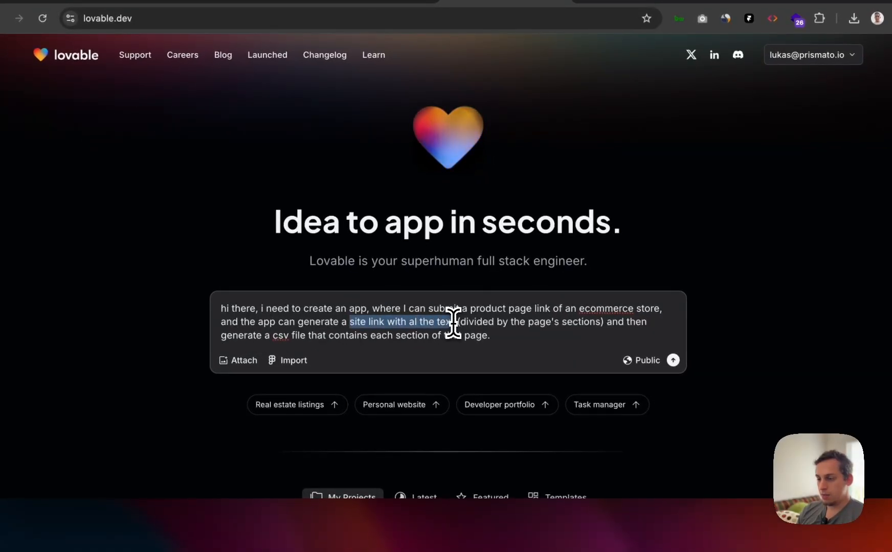
Step: Correct "al" to "all" before "the text" in the new project's prompt and submit it to start building the app
mouse_move(454, 317)
mouse_down()
mouse_move(454, 309)
mouse_move(454, 315)
mouse_up()
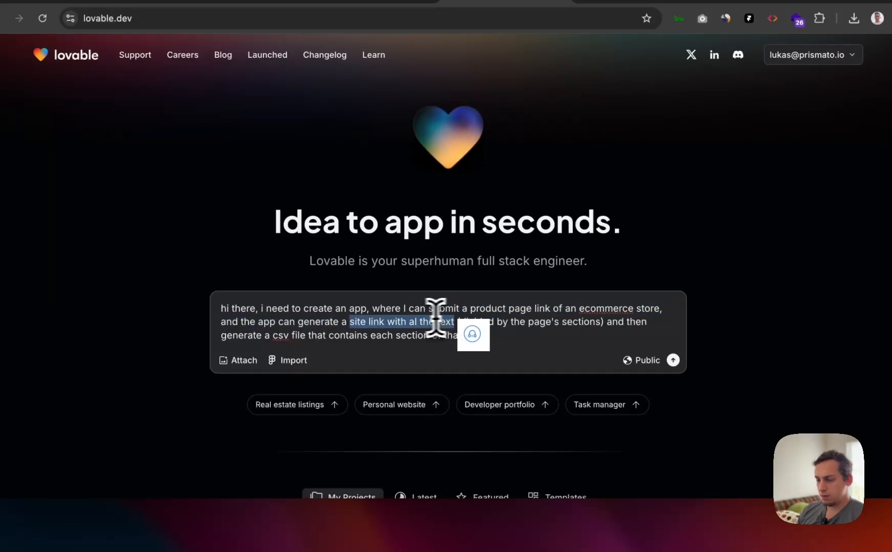
click(391, 315)
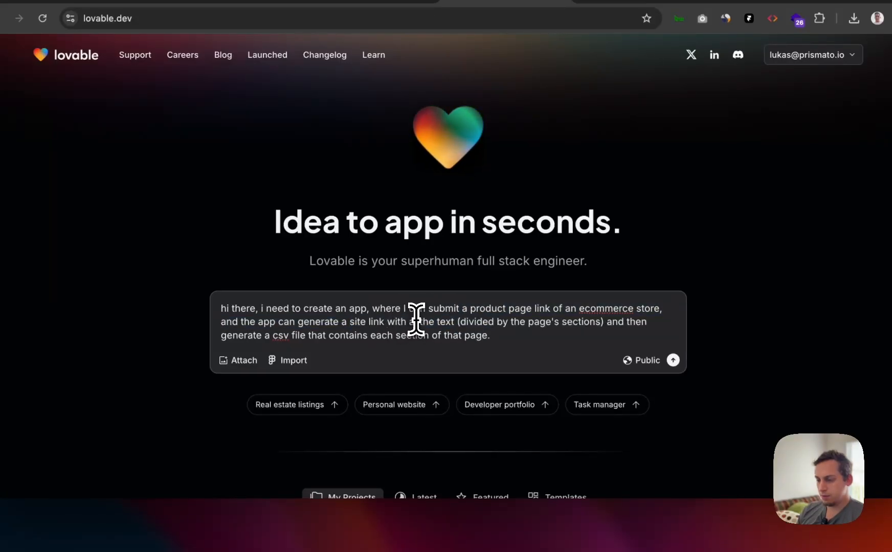
text(ll)
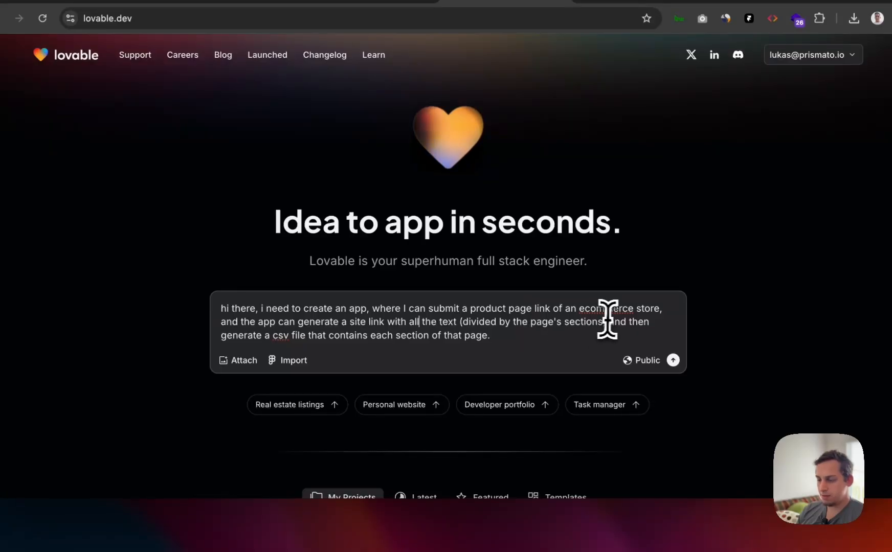
drag(609, 322, 435, 340)
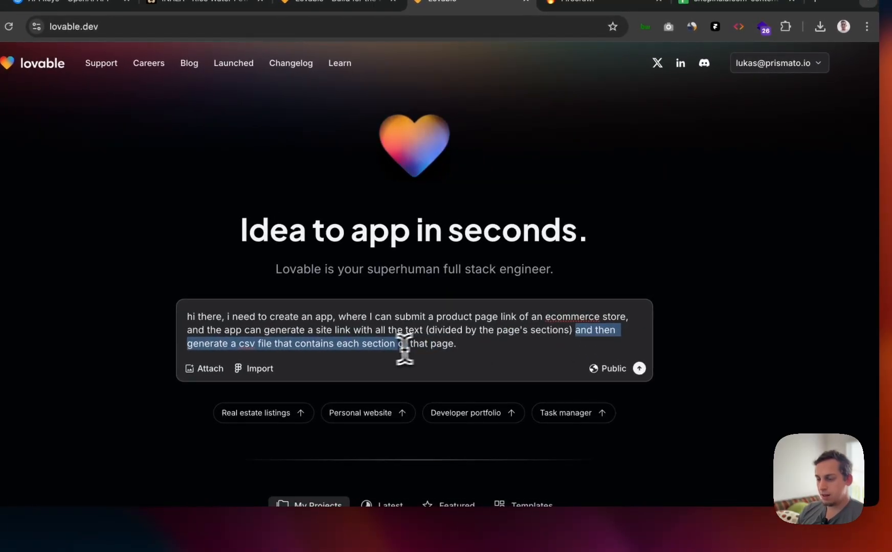
click(639, 369)
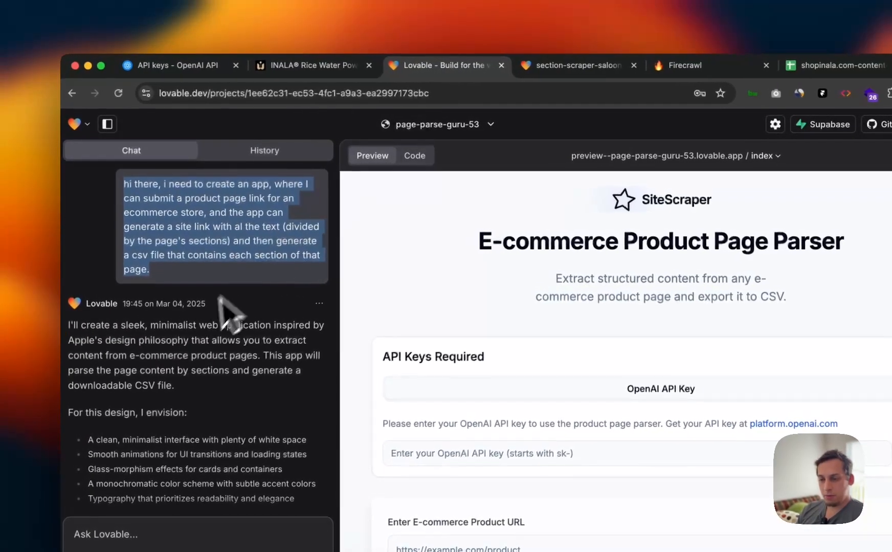
Step: Highlight the start of the first reply in page-parse-guru-53 and check the code being generated in section-scraper-saloon
drag(70, 325, 172, 326)
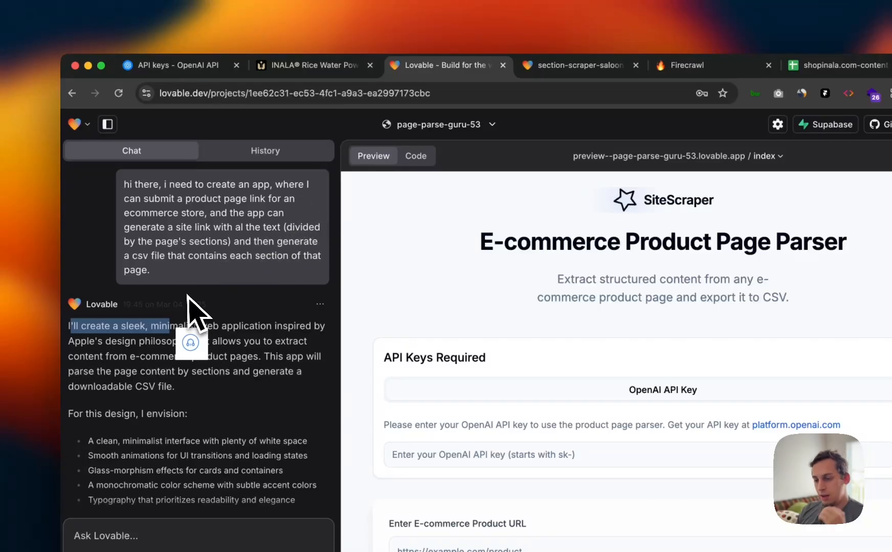
click(246, 325)
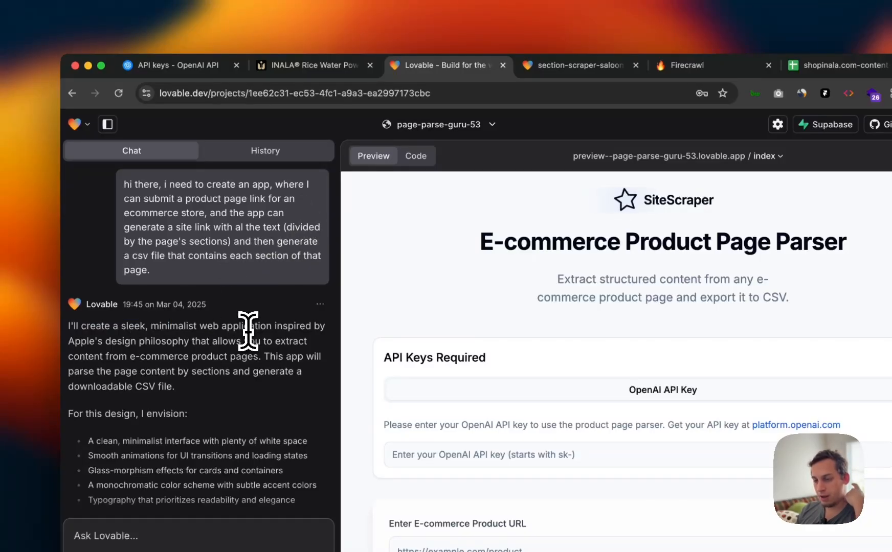
click(563, 66)
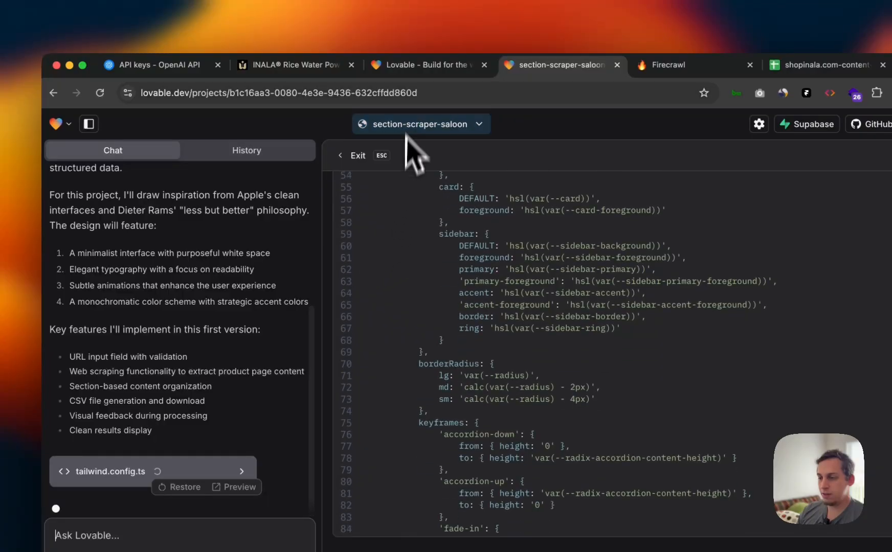
click(416, 65)
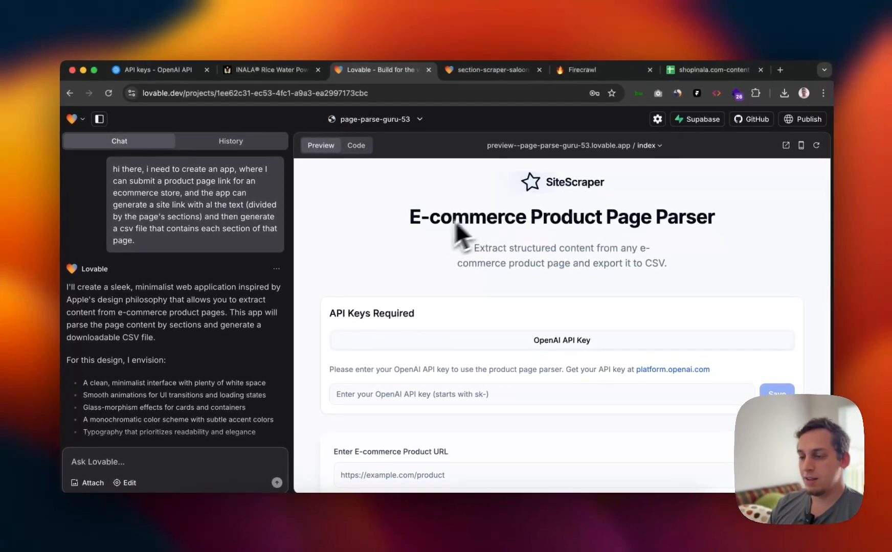
Step: Look over the SiteScraper preview in page-parse-guru-53, from the title and description to the OpenAI API key and product URL fields
scroll(426, 240, down, 3)
scroll(426, 240, up, 3)
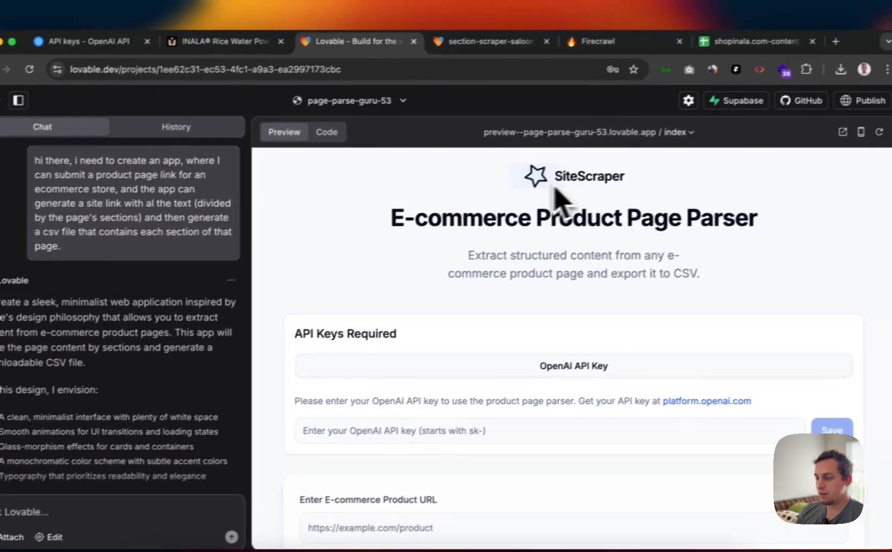
drag(582, 168, 619, 167)
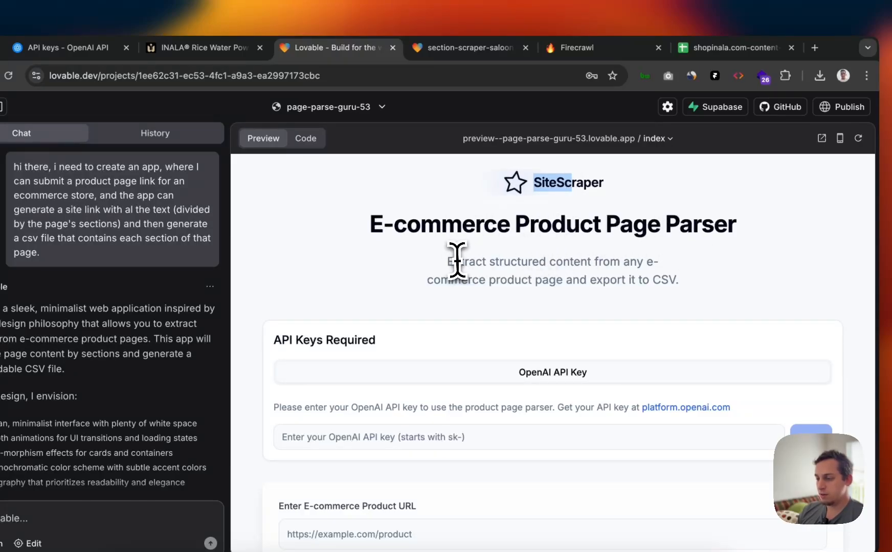
drag(448, 260, 676, 281)
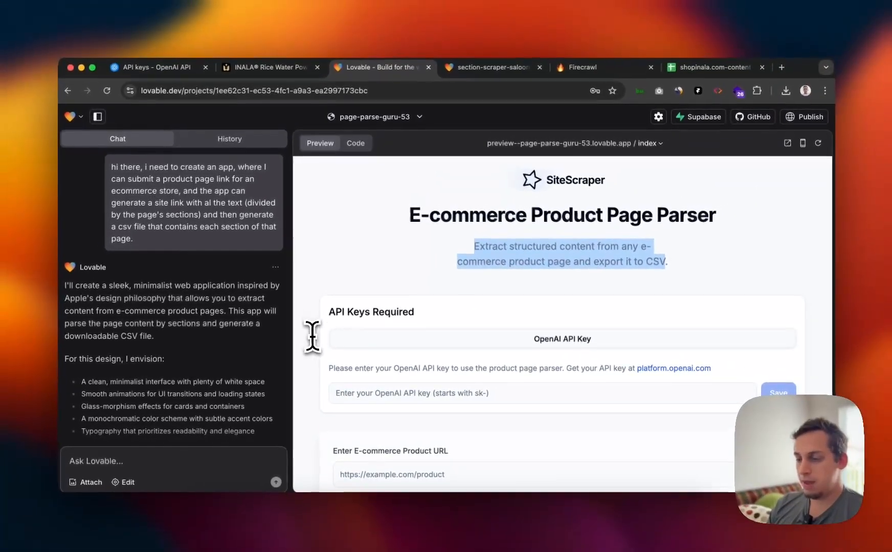
scroll(287, 317, down, 3)
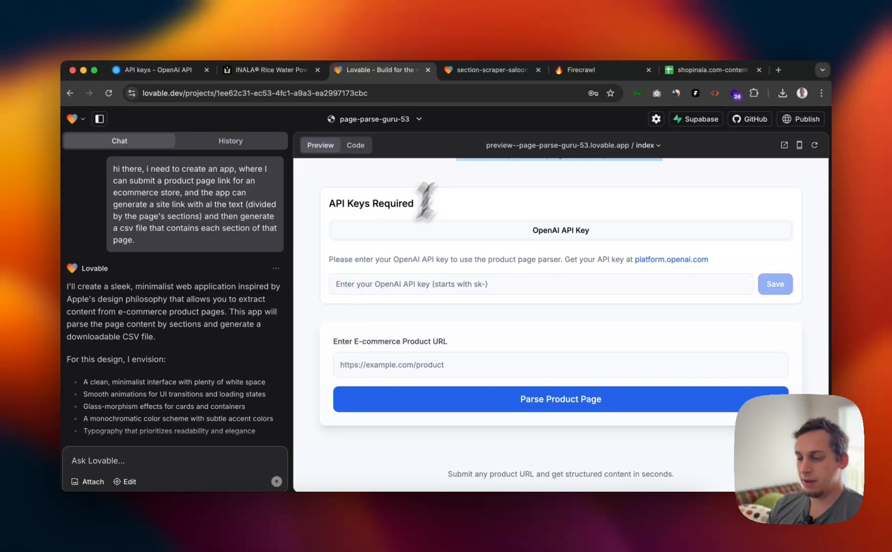
click(378, 367)
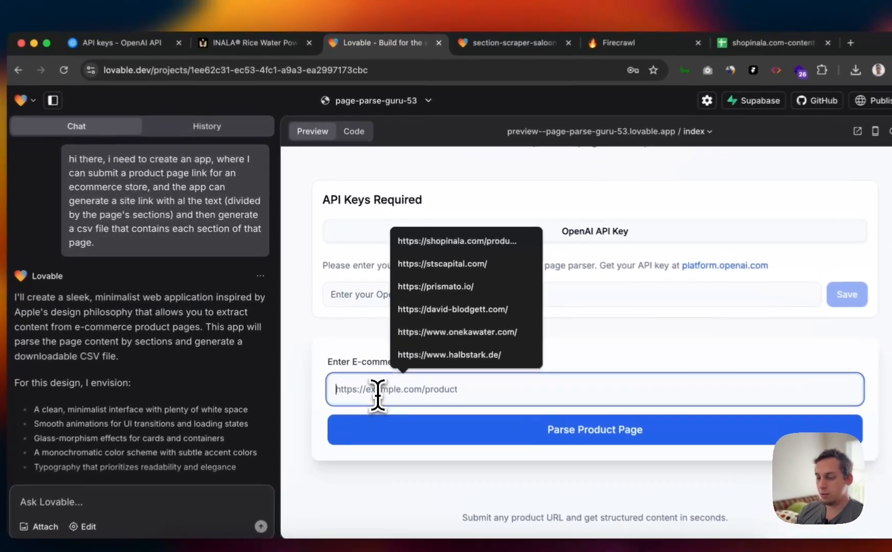
click(355, 329)
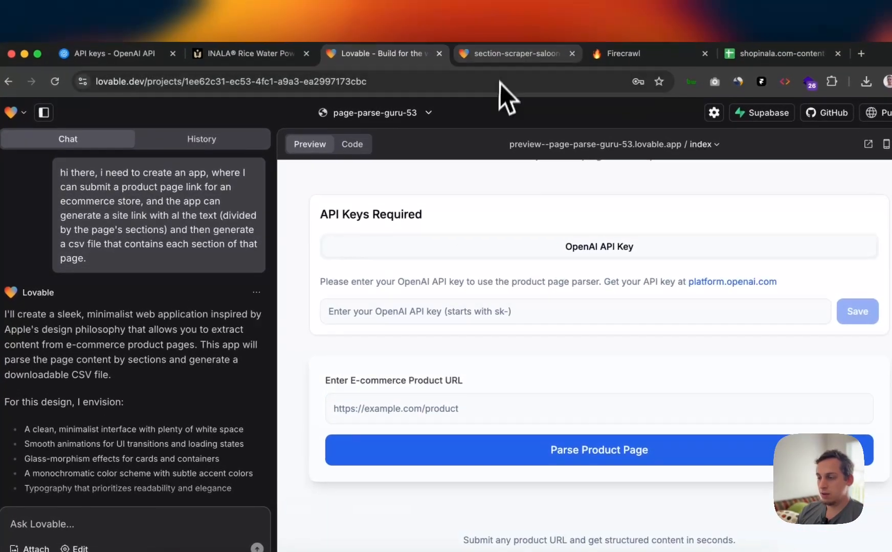
Step: Check the section-scraper-saloon build again and read the design and feature list in the first reply of page-parse-guru-53
click(514, 38)
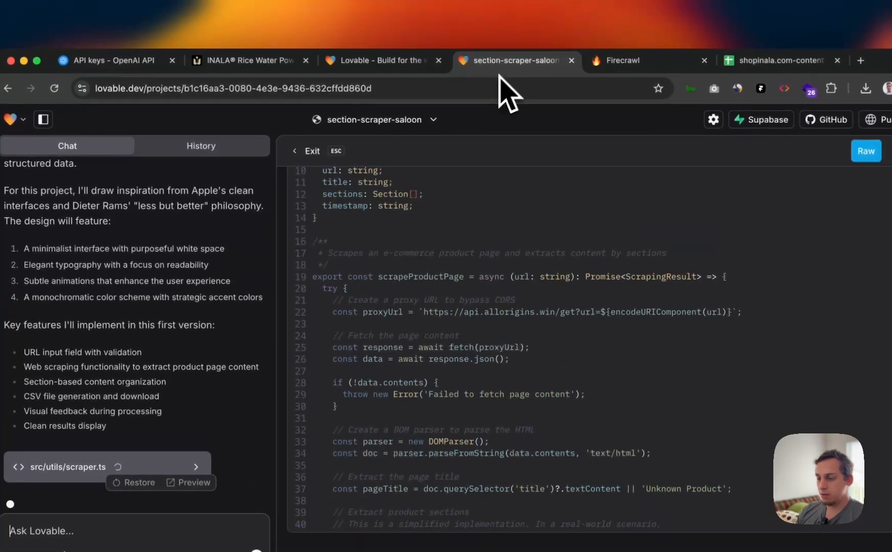
click(379, 61)
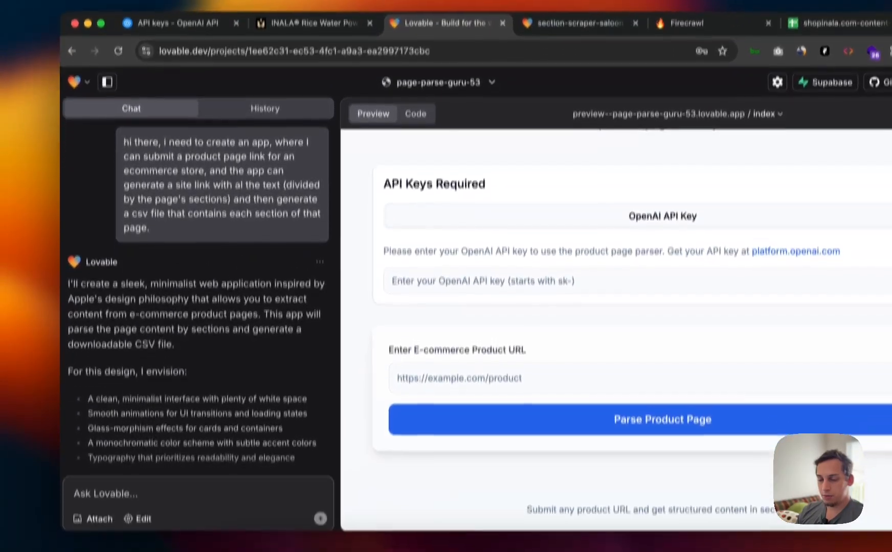
scroll(250, 463, down, 1)
scroll(250, 383, down, 10)
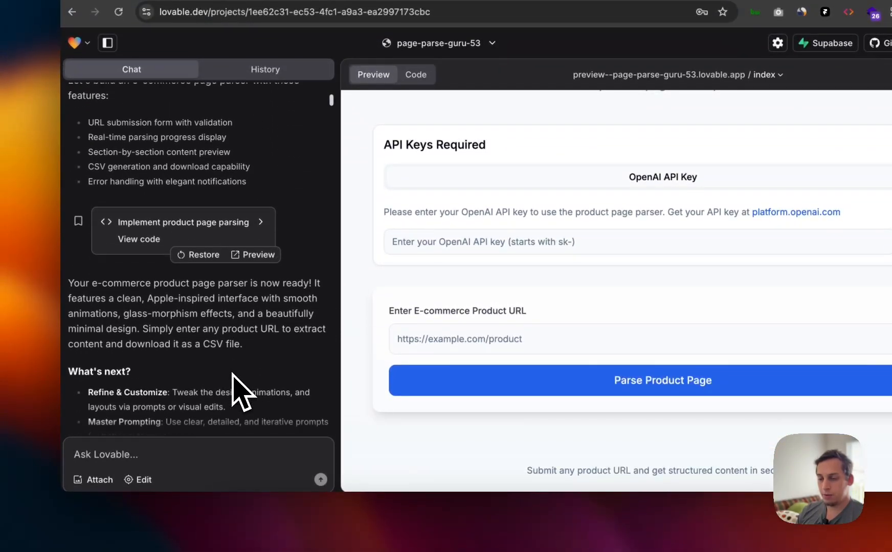
scroll(231, 374, up, 10)
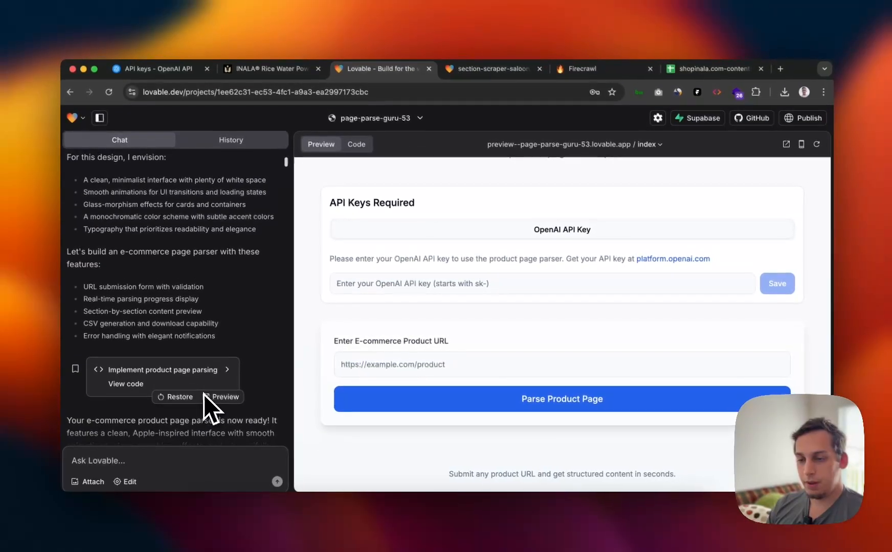
scroll(203, 395, down, 10)
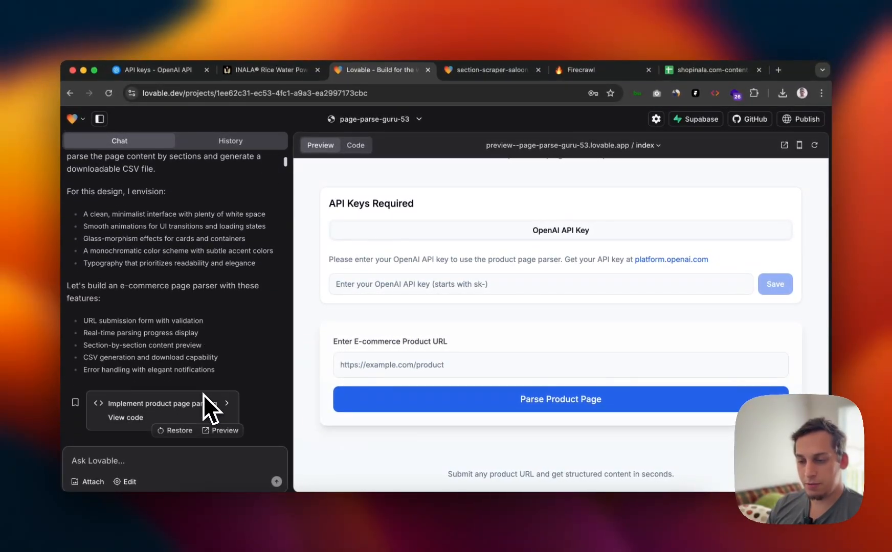
scroll(143, 328, down, 2)
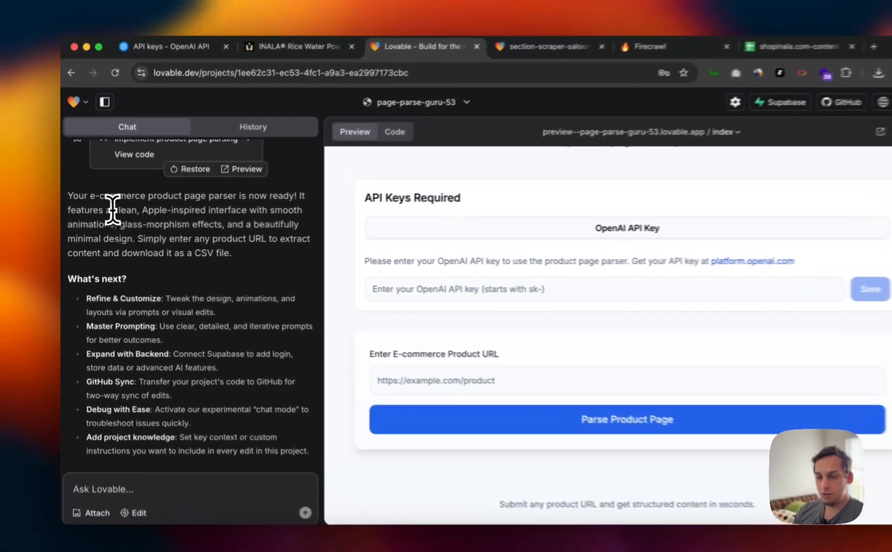
Step: Highlight the Apple-inspired interface description and the What's next suggestions in the first reply of page-parse-guru-53
drag(107, 215, 312, 207)
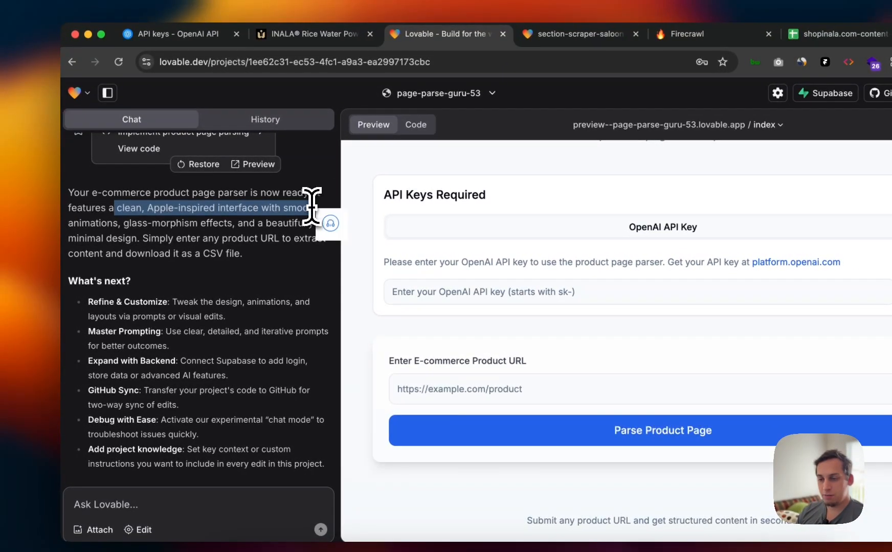
click(218, 228)
scroll(174, 240, down, 6)
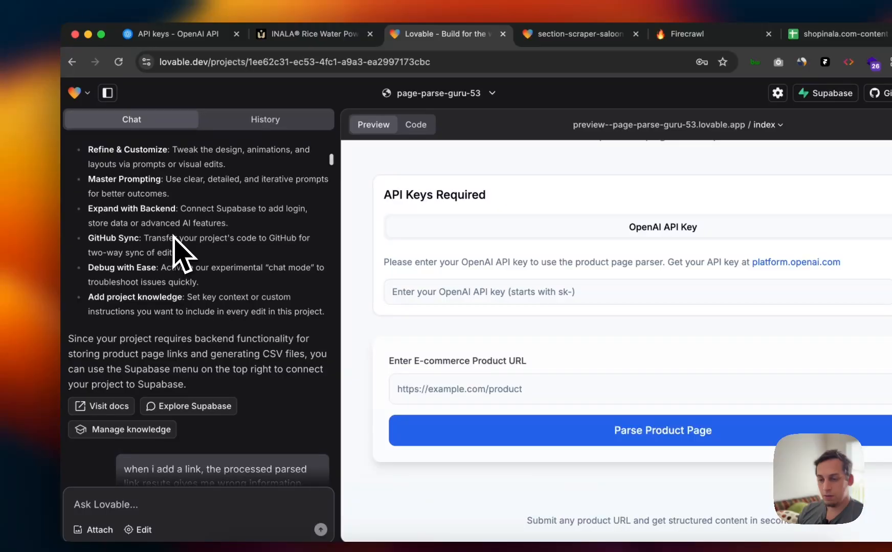
scroll(174, 236, up, 1)
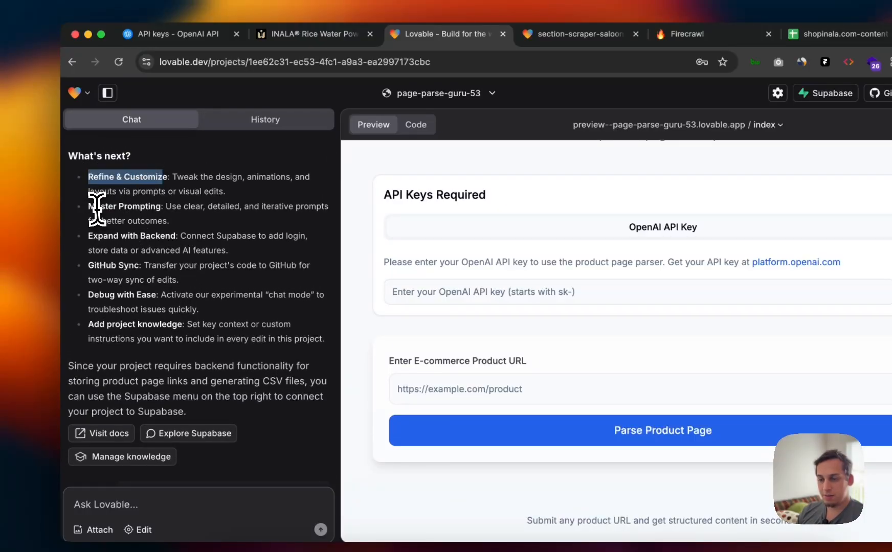
drag(97, 207, 171, 209)
drag(101, 229, 200, 339)
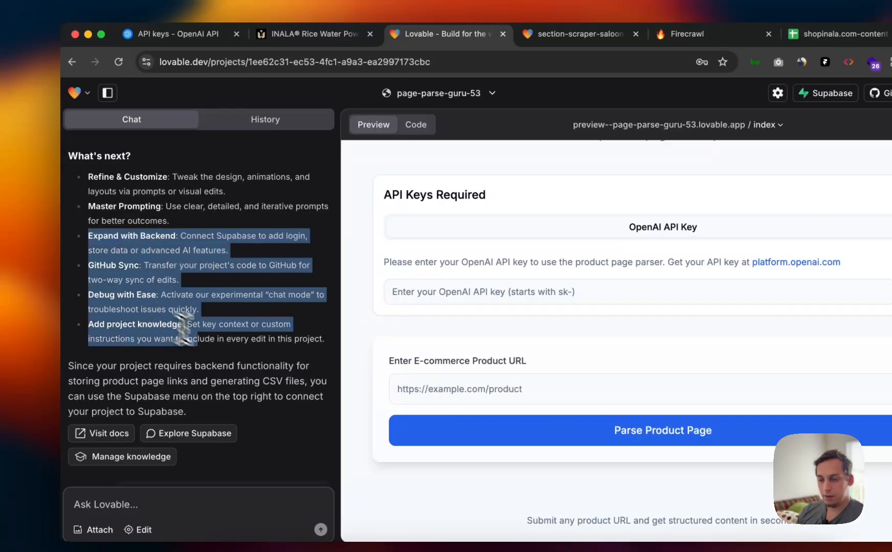
Step: Highlight the follow-up prompt about wrong parsed information, and compare the section-scraper-saloon preview with page-parse-guru-53
scroll(207, 352, down, 5)
scroll(199, 340, down, 1)
click(174, 337)
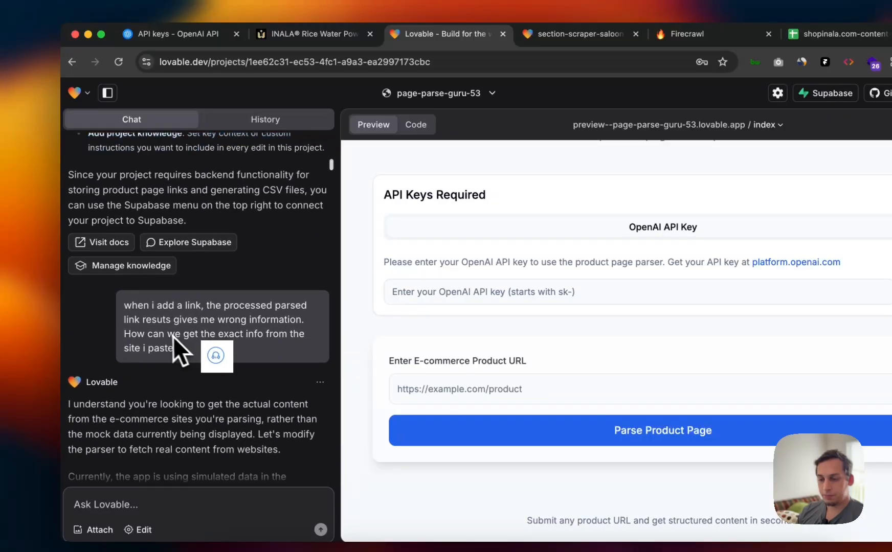
drag(125, 305, 274, 350)
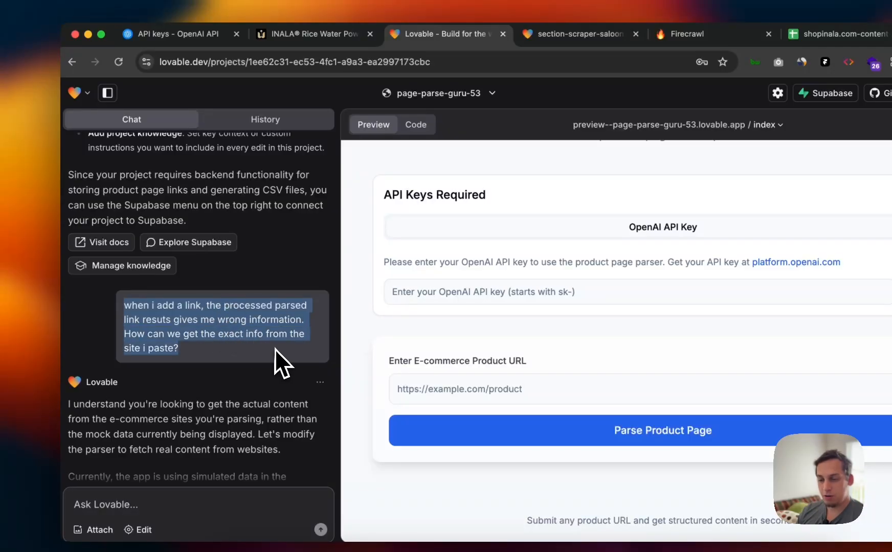
click(275, 350)
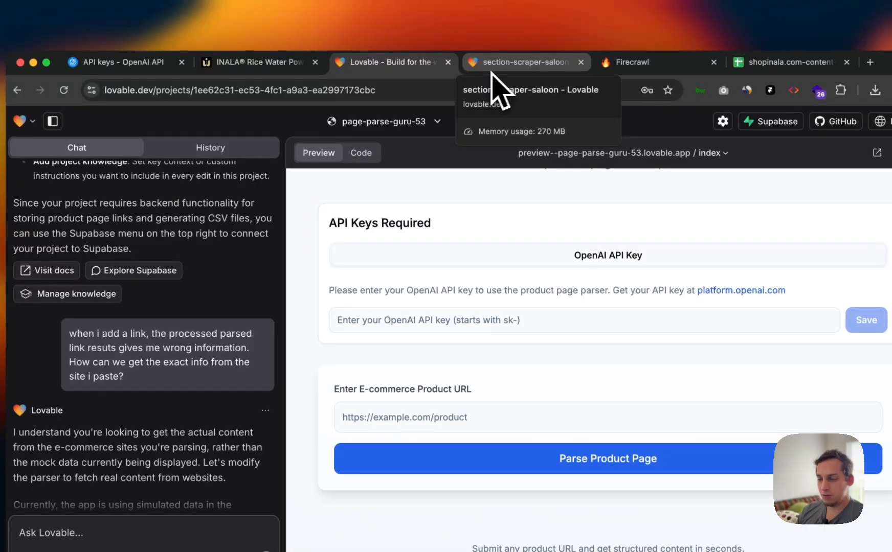
click(490, 69)
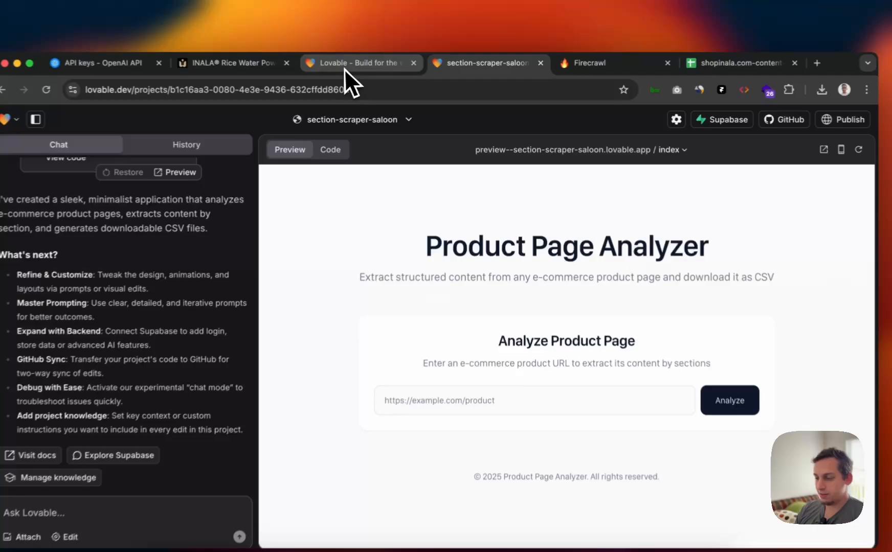
click(345, 69)
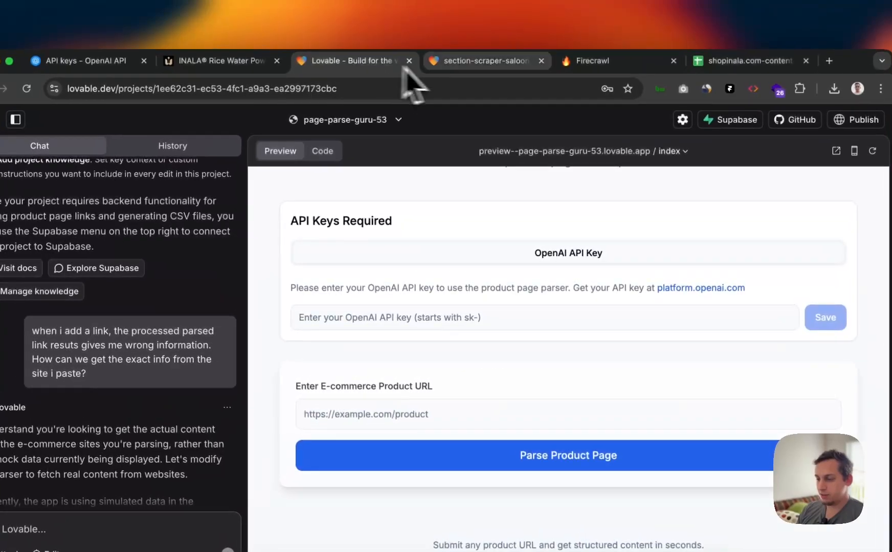
Step: Copy the Power Potion product URL from the INALA page and analyze it in the section-scraper-saloon preview
scroll(392, 268, down, 2)
scroll(388, 261, up, 2)
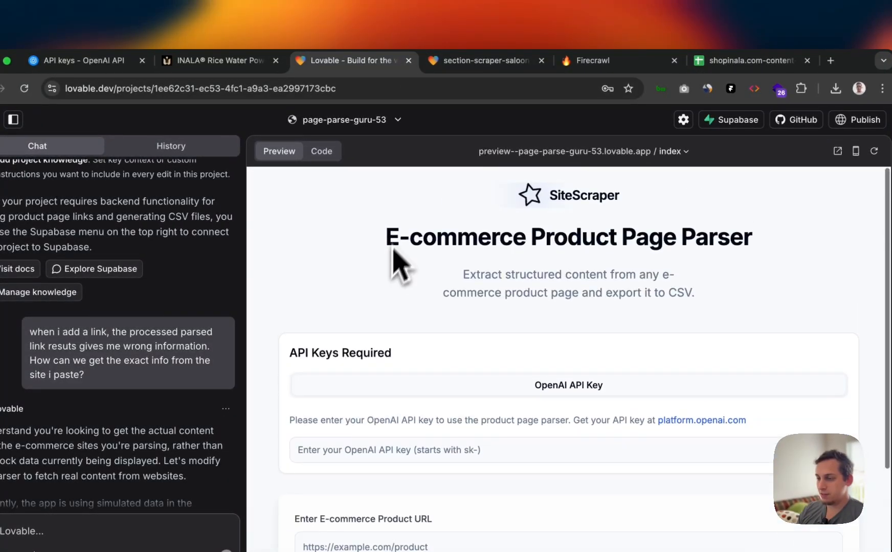
click(457, 66)
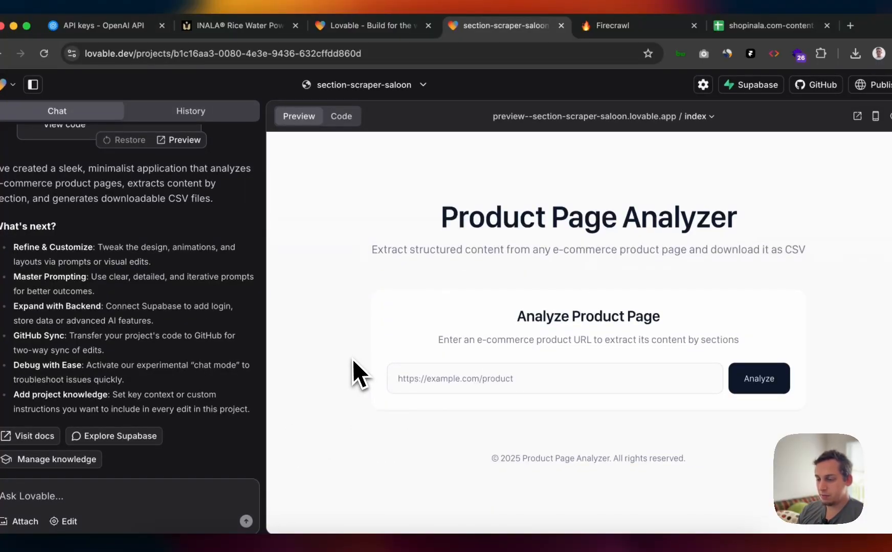
click(414, 387)
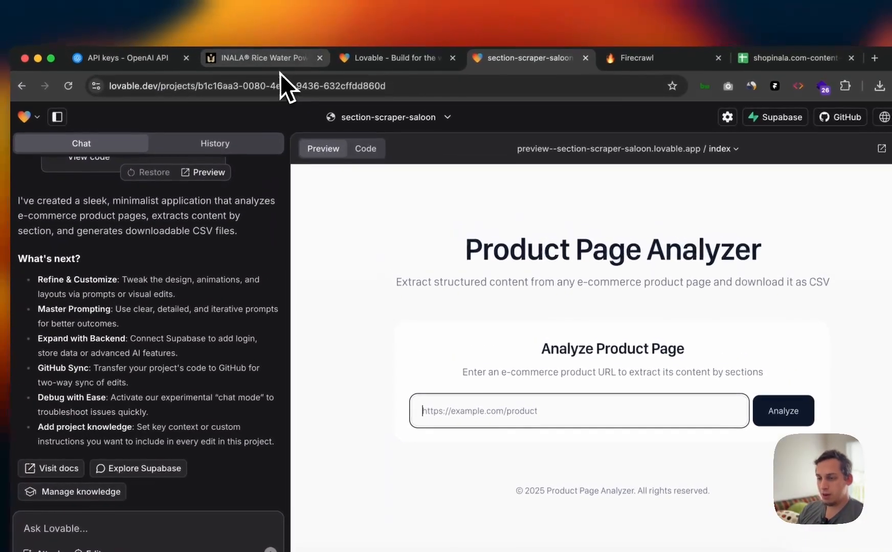
click(235, 25)
click(234, 53)
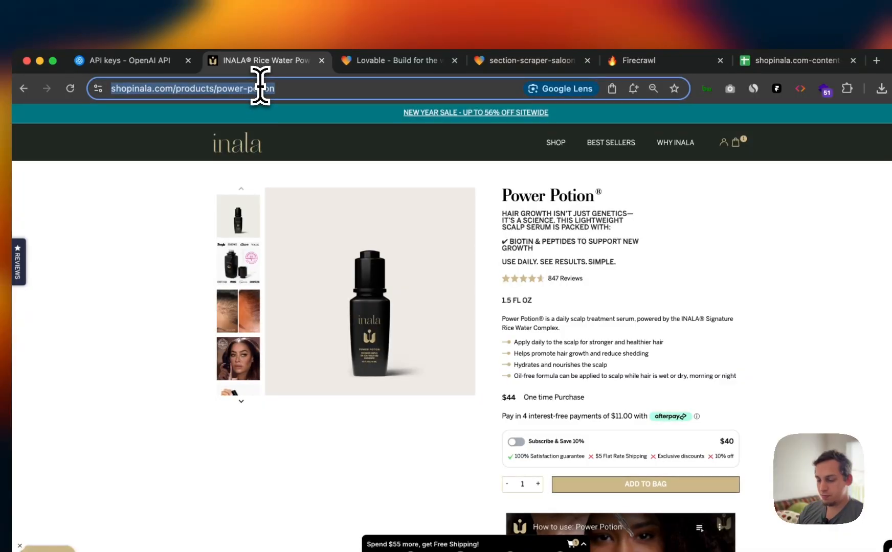
key(super+c)
click(490, 62)
key(super+v)
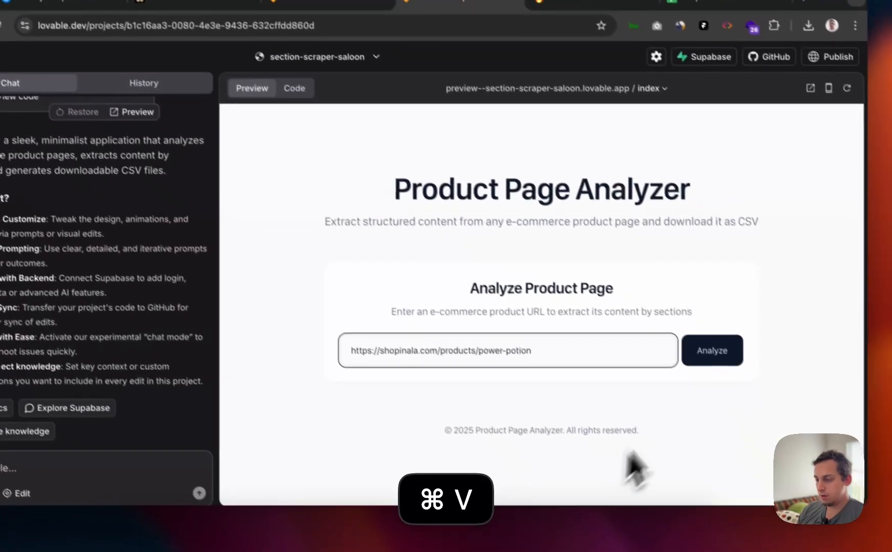
click(713, 357)
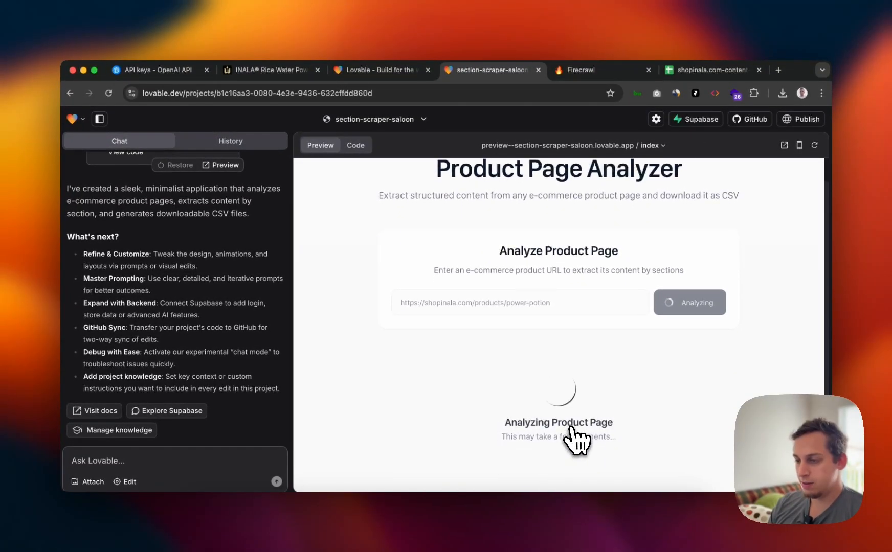
Step: Look over the analysis results for the Power Potion page, from the page title to the first extracted section cards
scroll(576, 441, down, 1)
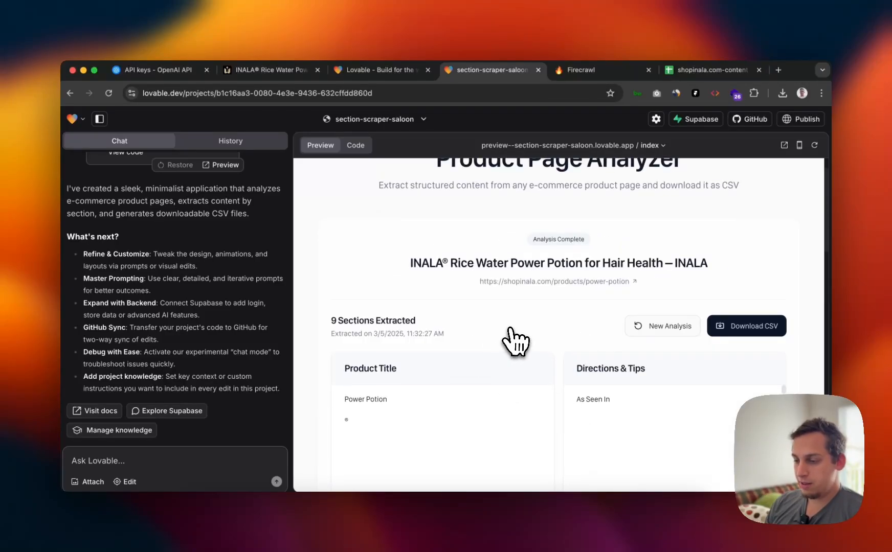
scroll(514, 342, down, 5)
scroll(514, 338, up, 3)
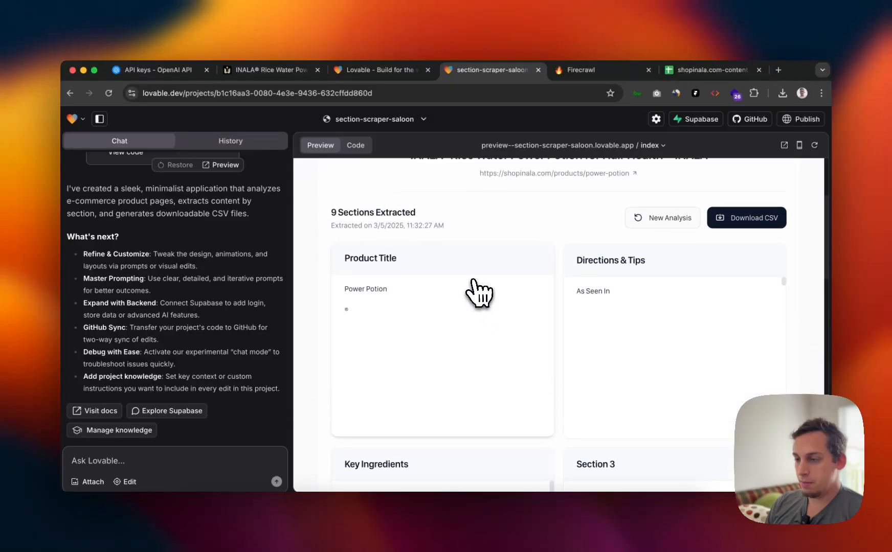
scroll(478, 292, up, 3)
scroll(478, 292, down, 2)
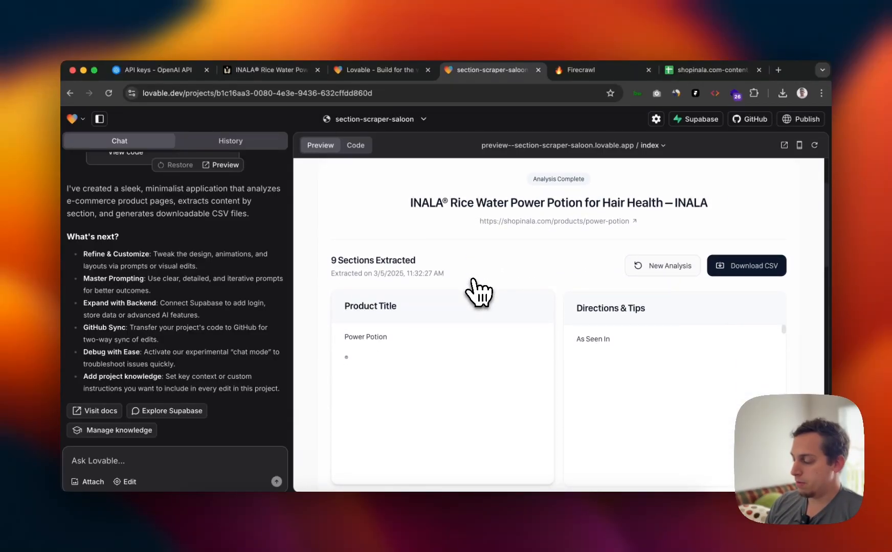
scroll(413, 259, up, 2)
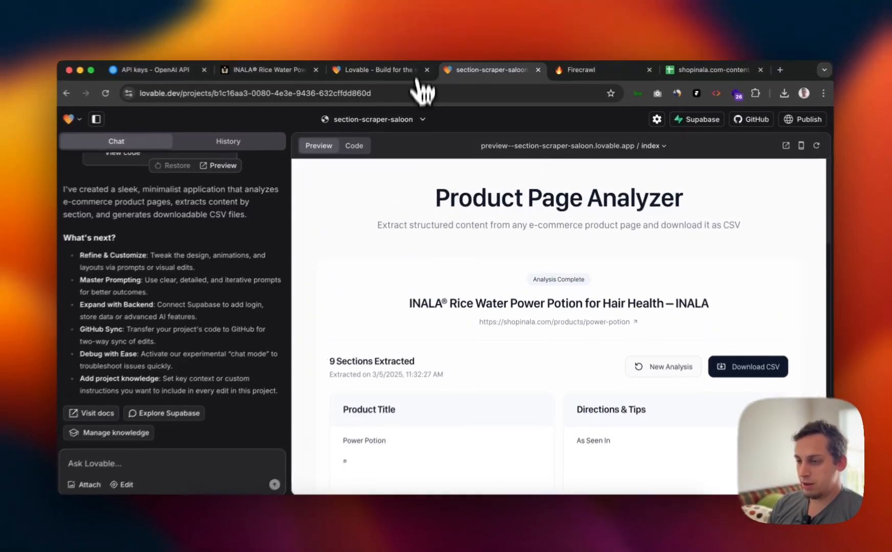
click(376, 69)
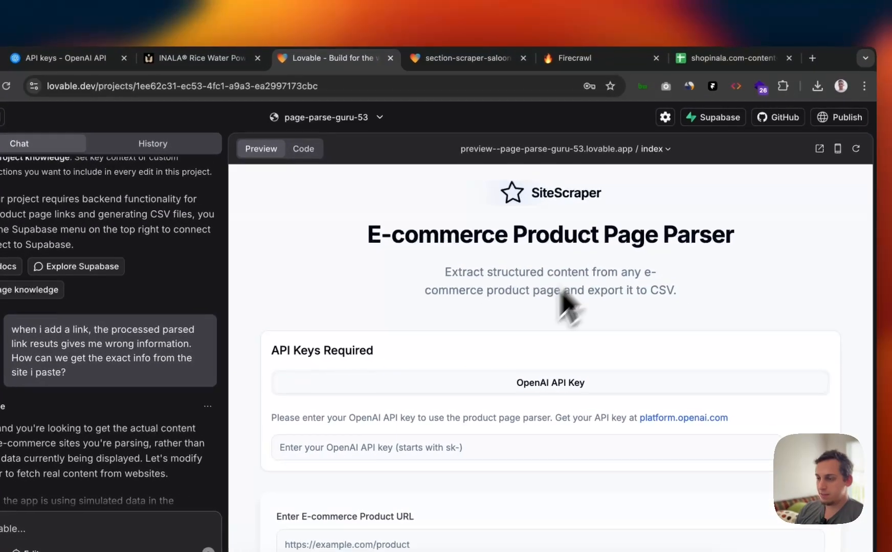
click(462, 59)
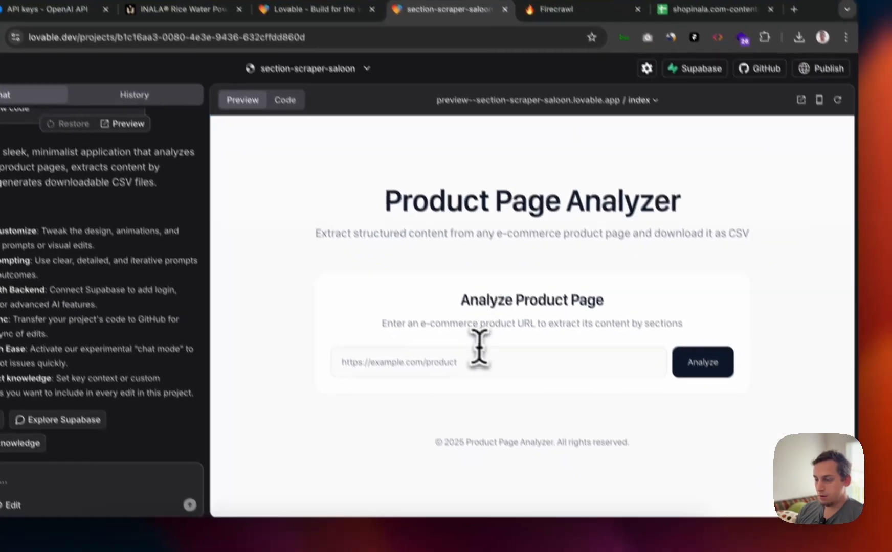
click(506, 417)
key(super+v)
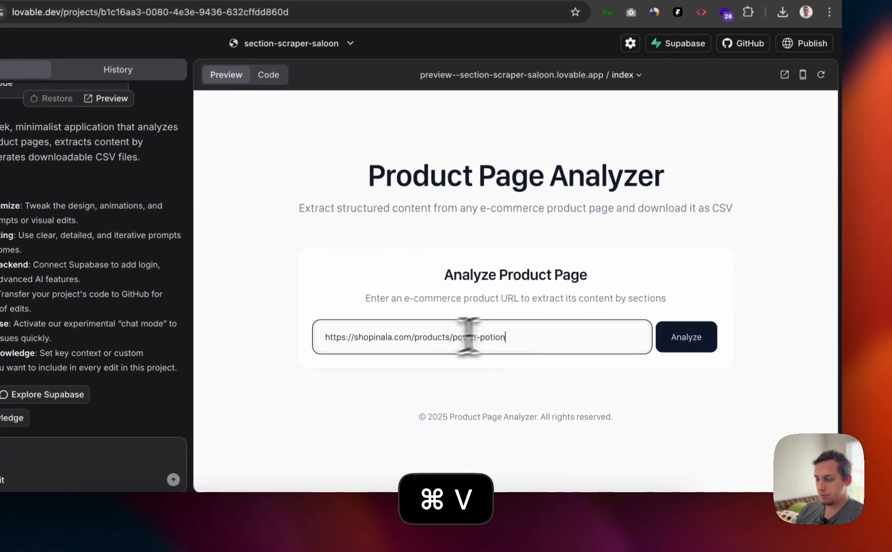
click(687, 344)
scroll(634, 340, down, 3)
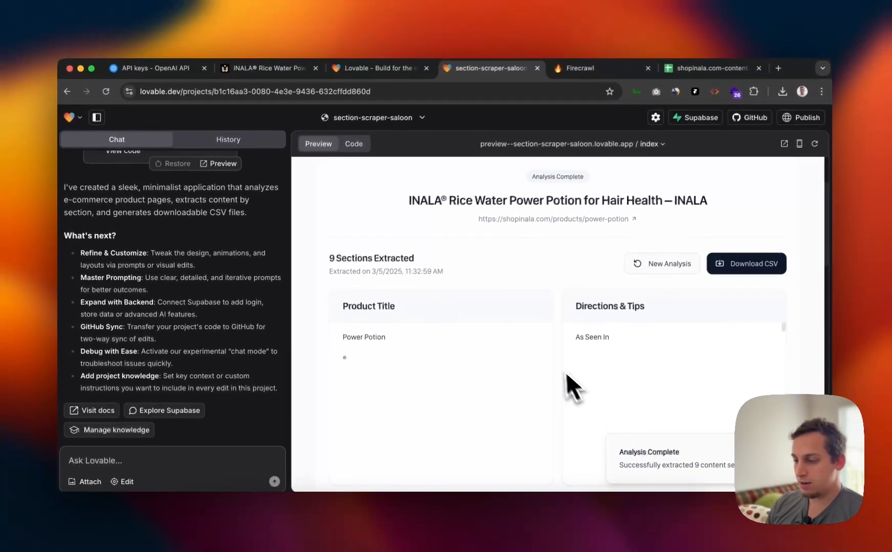
scroll(566, 372, down, 2)
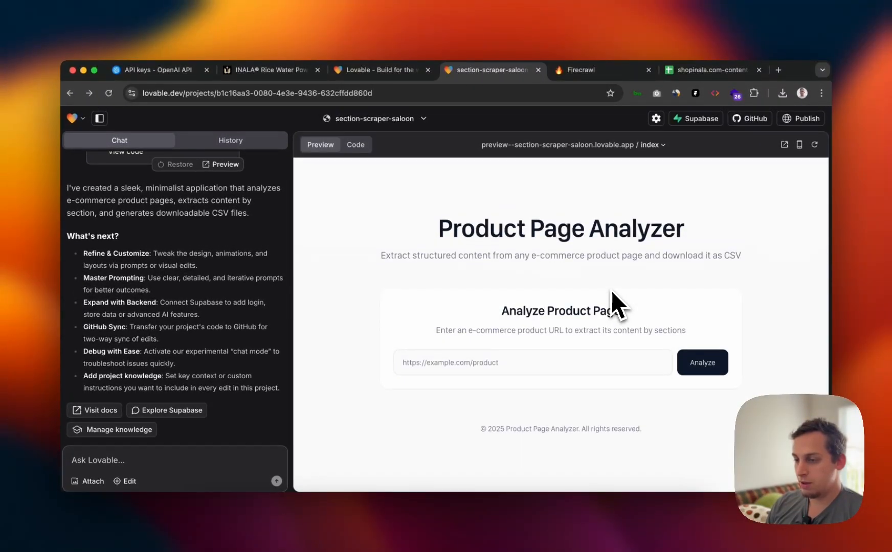
click(578, 363)
key(super+v)
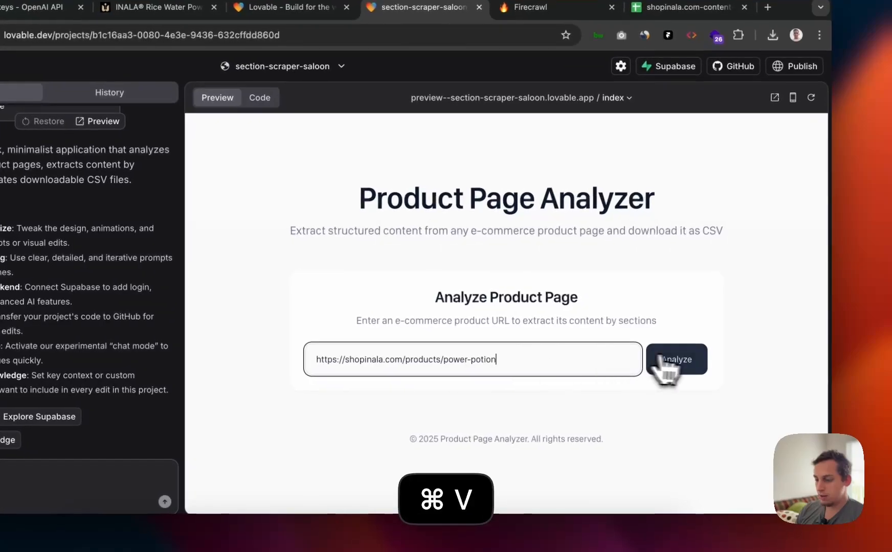
click(665, 360)
scroll(593, 302, down, 3)
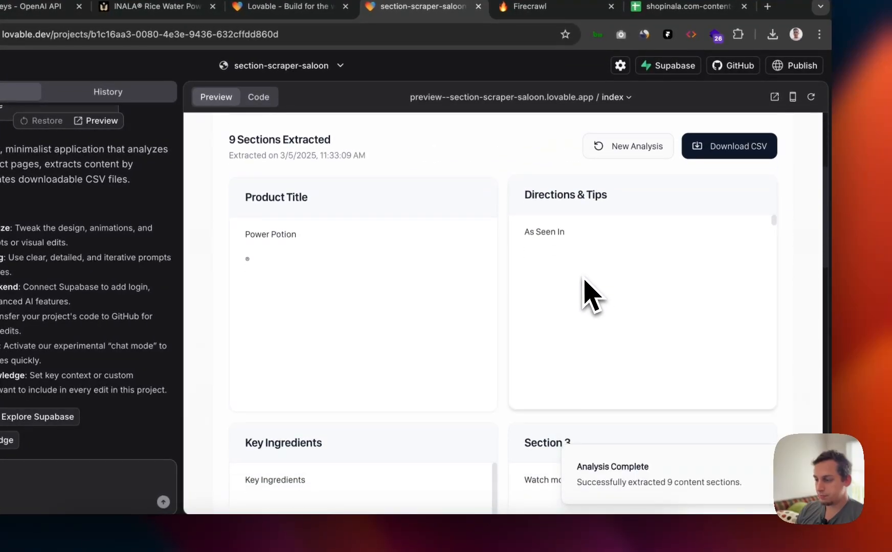
Step: Read the extracted content in the Directions & Tips, Key Ingredients and Section 4 cards
scroll(588, 286, down, 10)
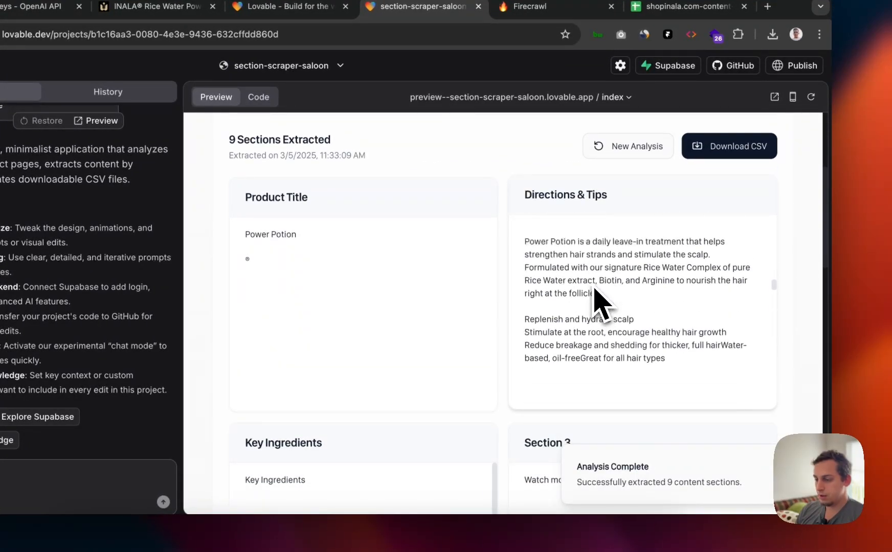
scroll(594, 289, down, 10)
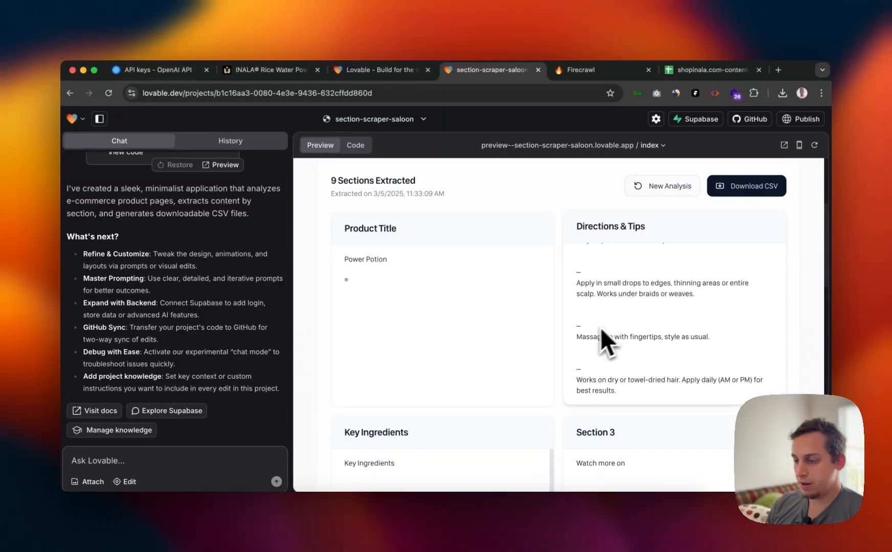
scroll(561, 347, down, 5)
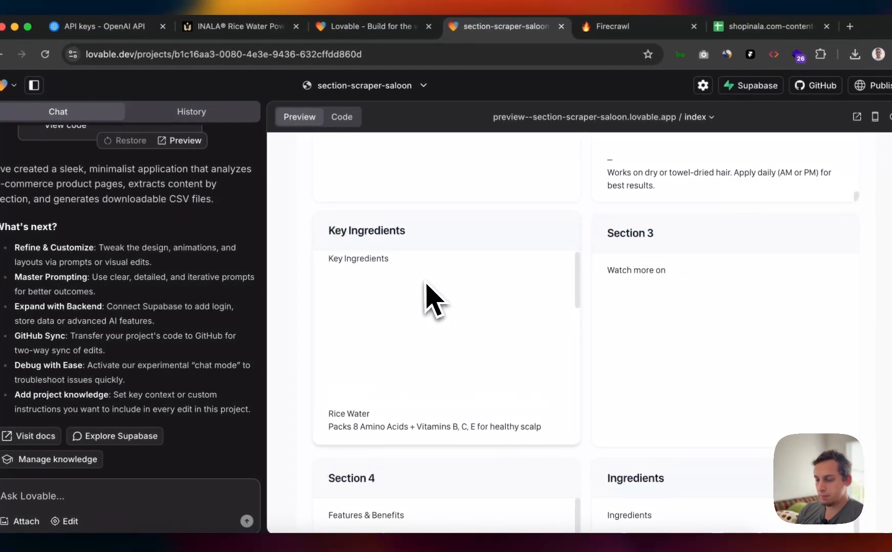
scroll(423, 292, down, 3)
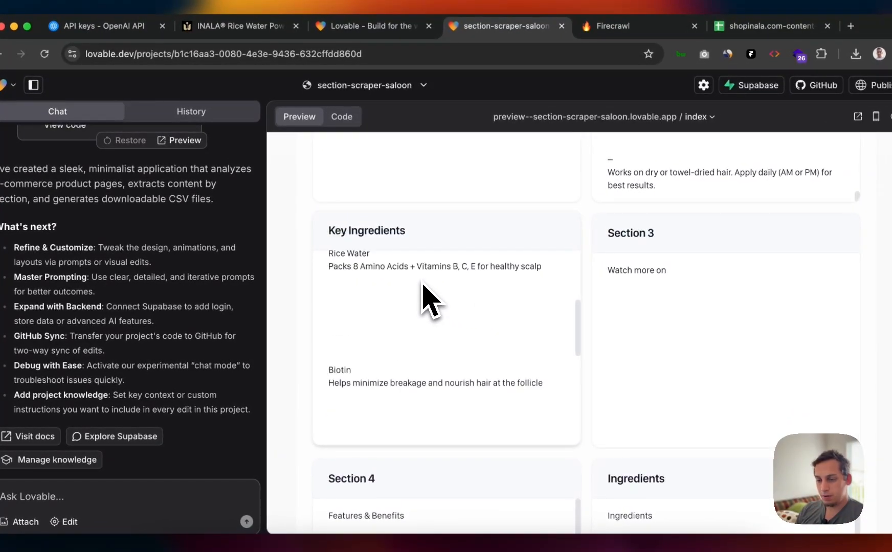
scroll(423, 292, down, 5)
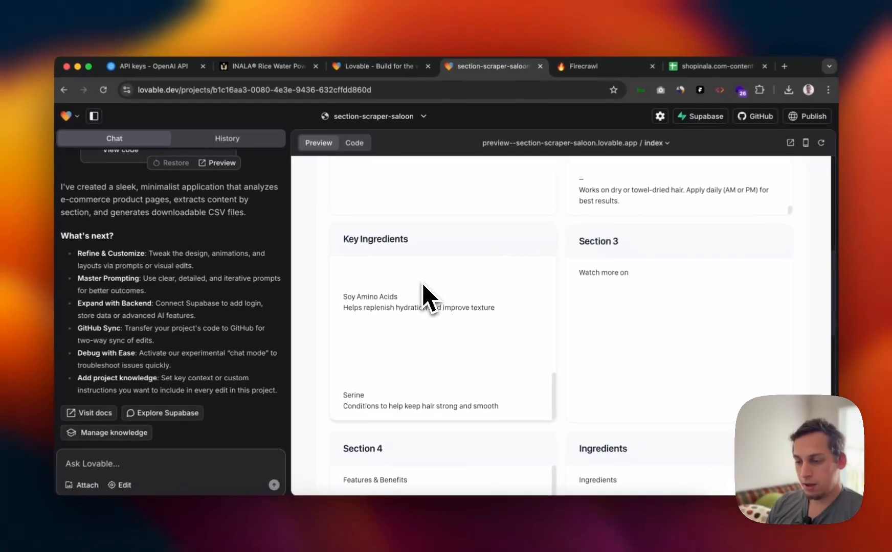
scroll(423, 286, down, 3)
scroll(487, 358, down, 2)
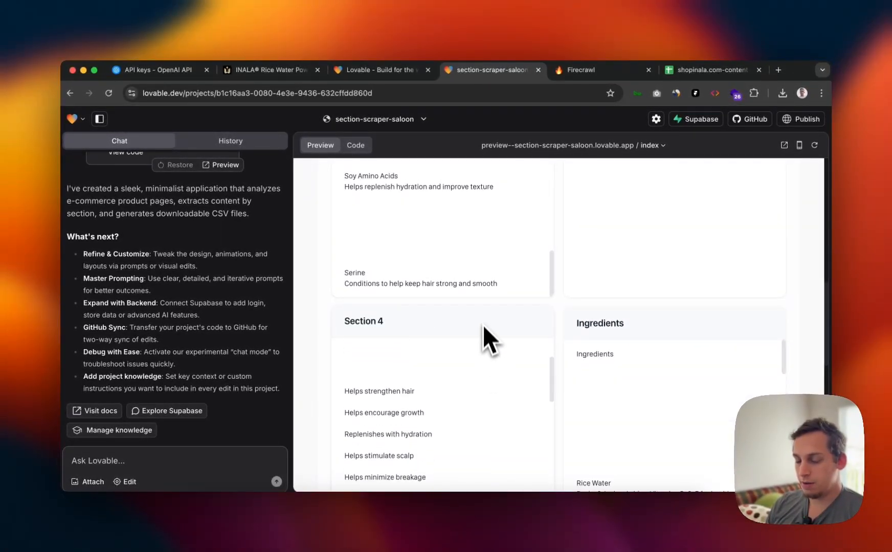
Step: Examine the Frequently Asked Questions, Crown Polisher and 5 Stars cards in the extraction results
scroll(480, 314, down, 4)
scroll(445, 256, down, 1)
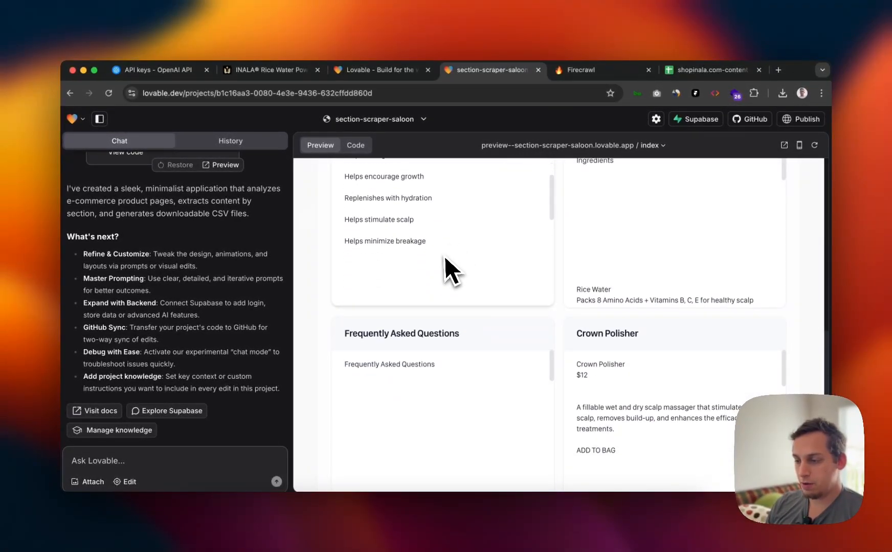
scroll(444, 255, down, 2)
scroll(465, 312, down, 3)
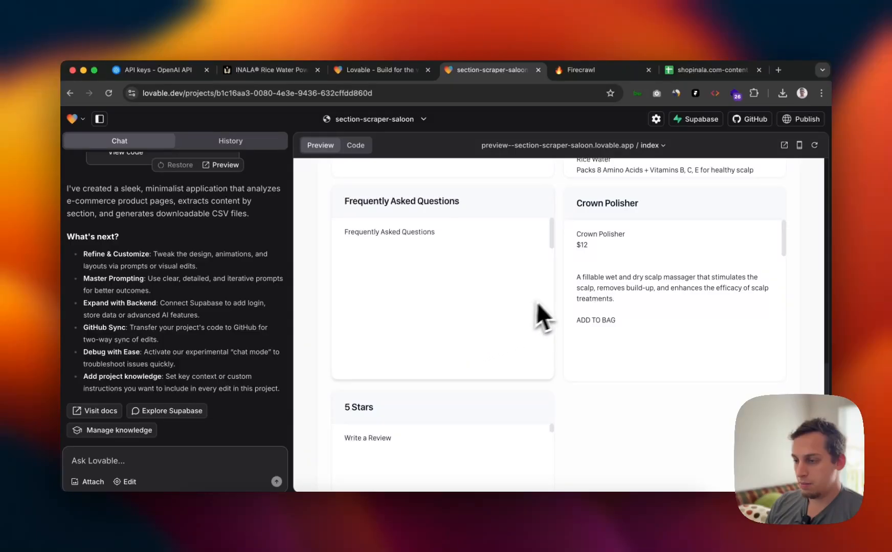
scroll(565, 302, down, 1)
scroll(639, 310, down, 3)
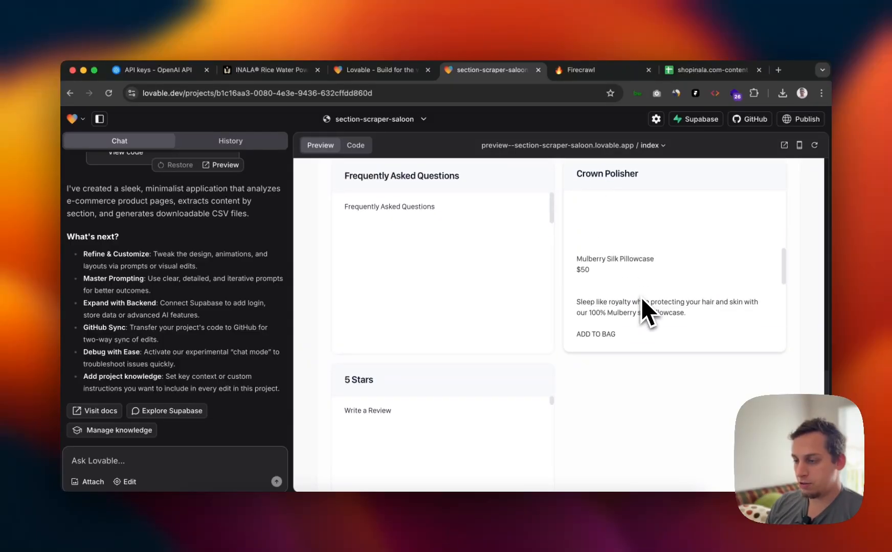
scroll(642, 301, up, 3)
scroll(642, 301, up, 2)
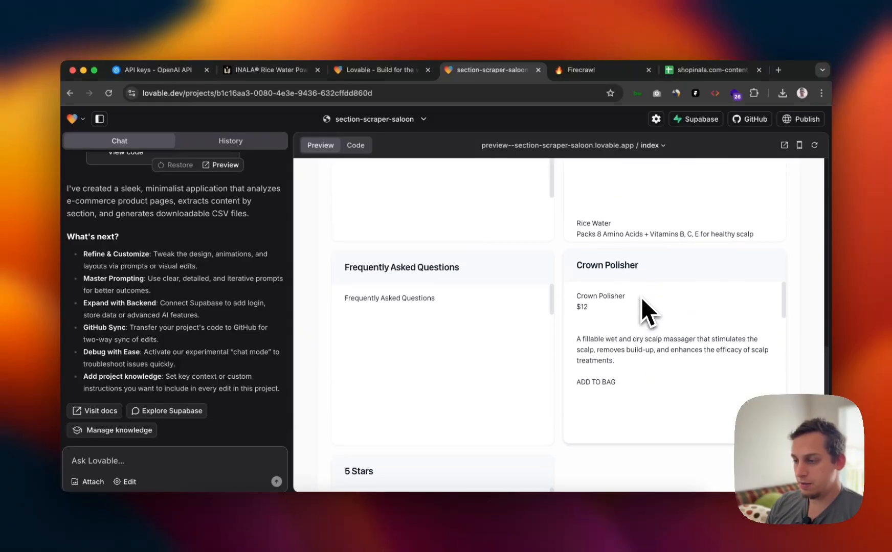
scroll(641, 301, down, 5)
scroll(537, 322, down, 3)
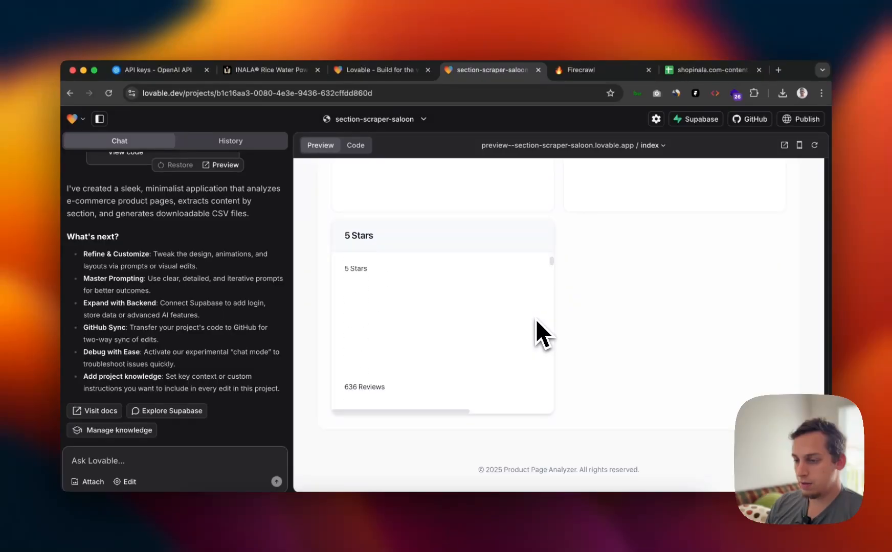
scroll(535, 319, down, 3)
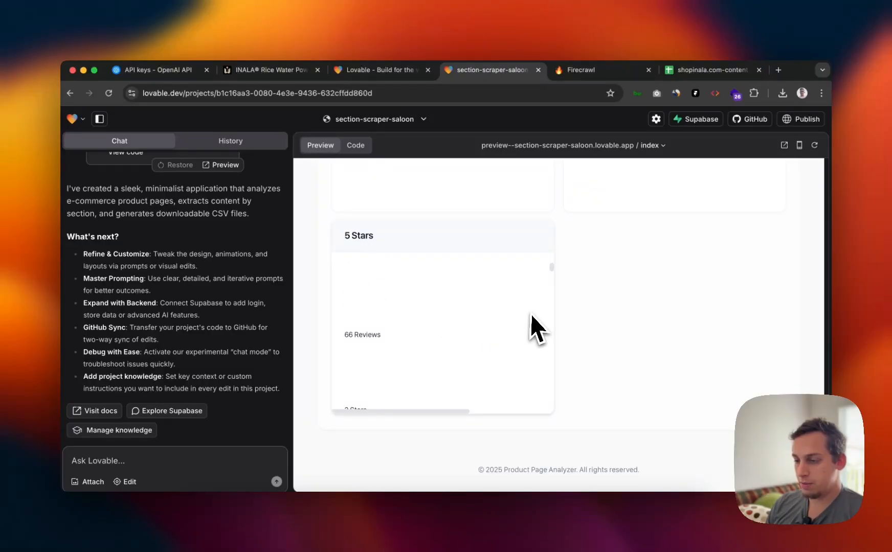
Step: Go back through the extracted cards and read the full contents of Section 4, including its ingredients list
scroll(531, 314, up, 5)
scroll(522, 322, up, 5)
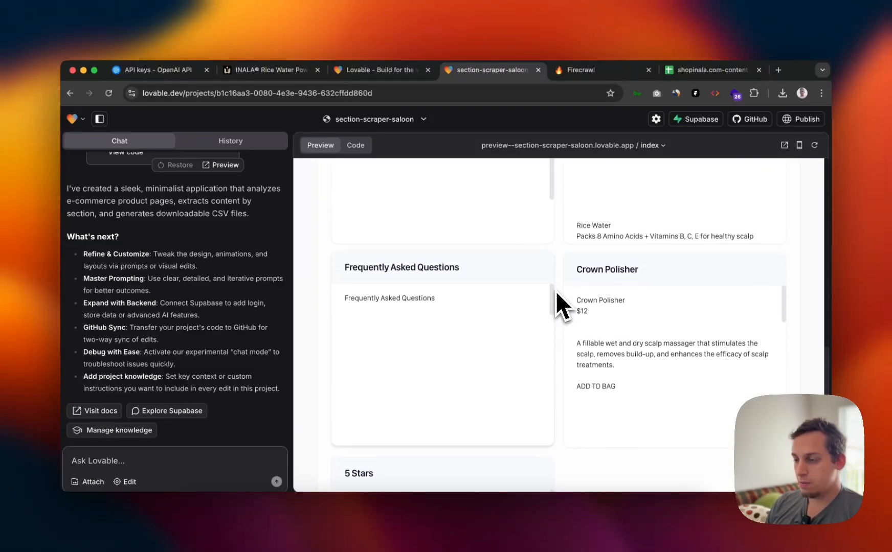
scroll(560, 287, up, 5)
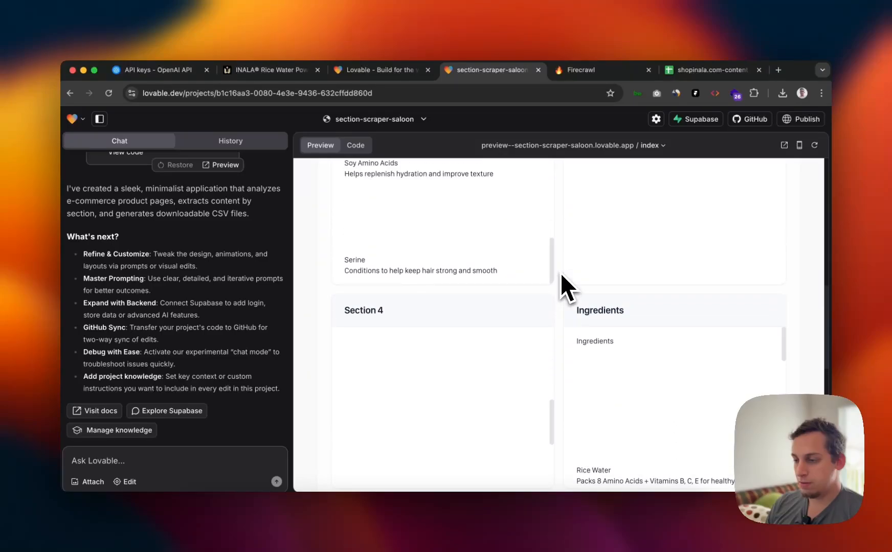
scroll(560, 273, up, 2)
scroll(541, 287, down, 6)
scroll(494, 296, down, 4)
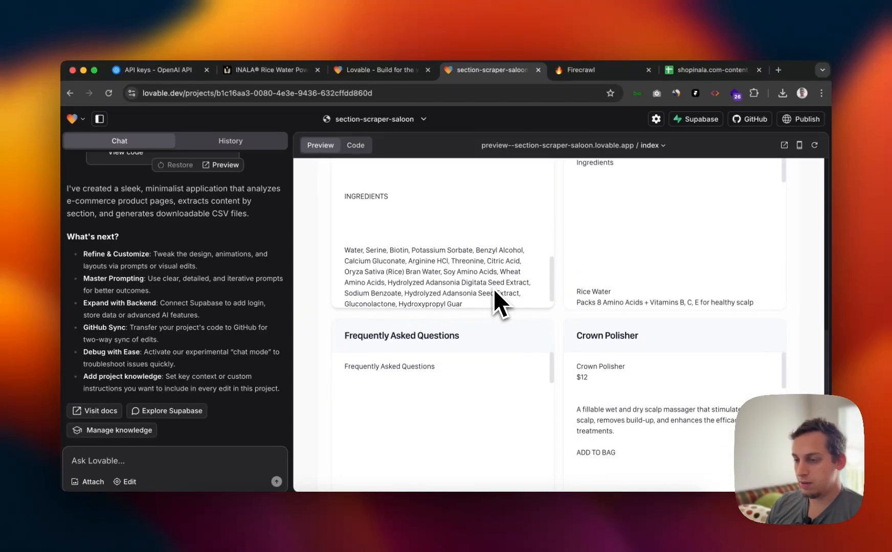
scroll(493, 289, up, 3)
scroll(494, 273, up, 3)
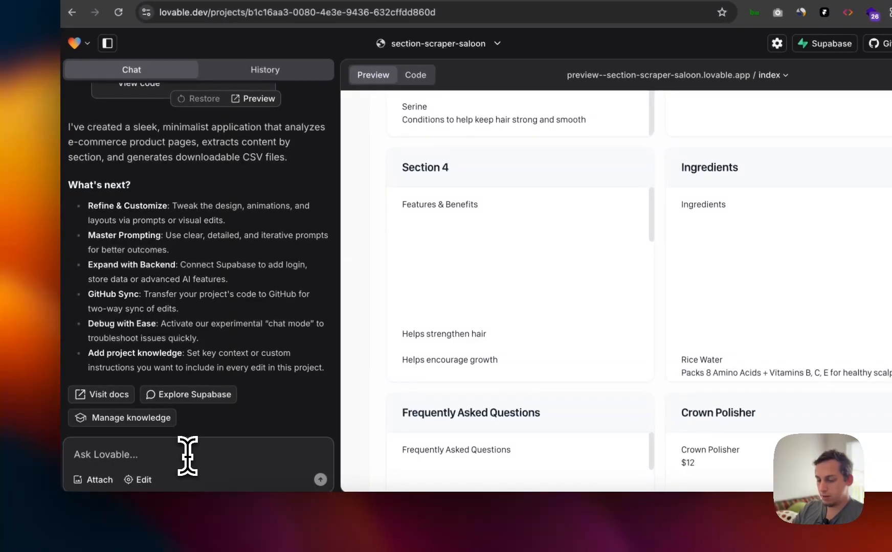
Step: Start a follow-up prompt in the chat with "There are a few things that need correcting:" and begin a dashed list below it
click(187, 455)
text(The)
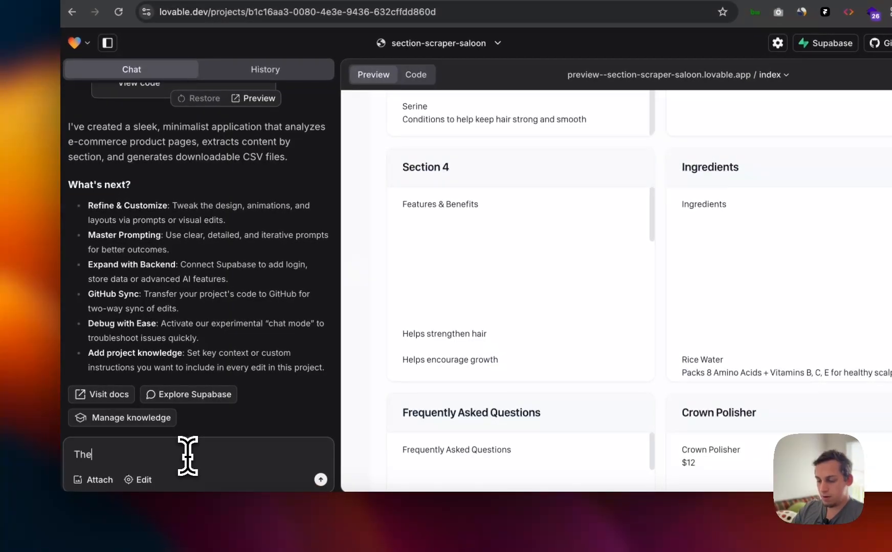
text(re atre)
key(BackSpace)
key(BackSpace)
text(e atre a)
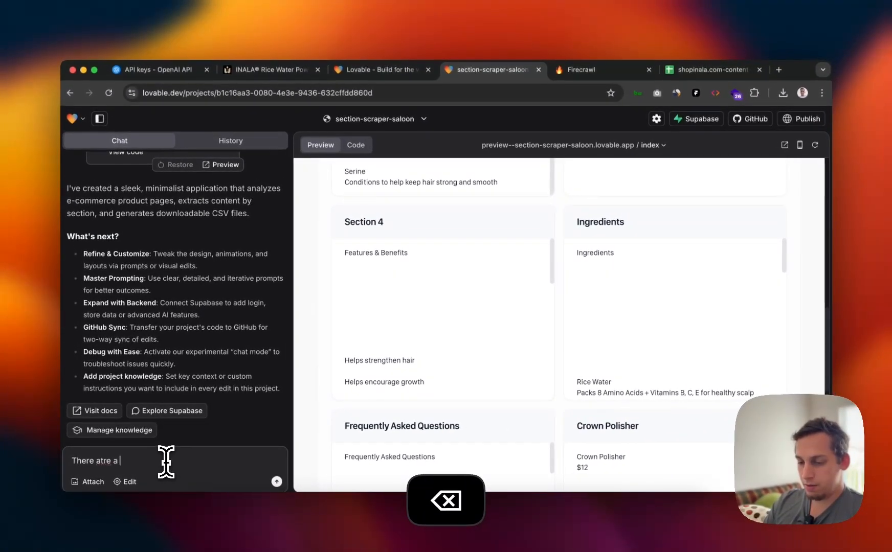
key(BackSpace)
key(BackSpace)
key(BackSpace)
key(BackSpace)
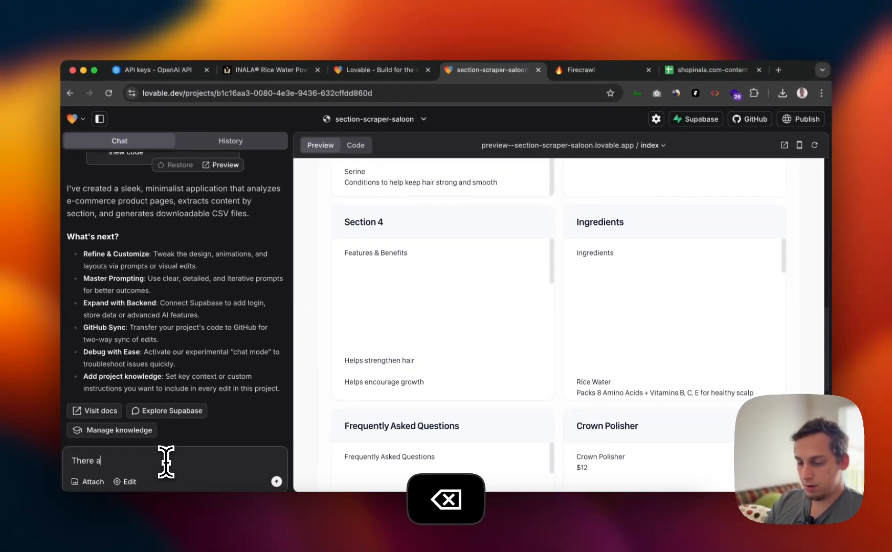
text(few things that need correcting:)
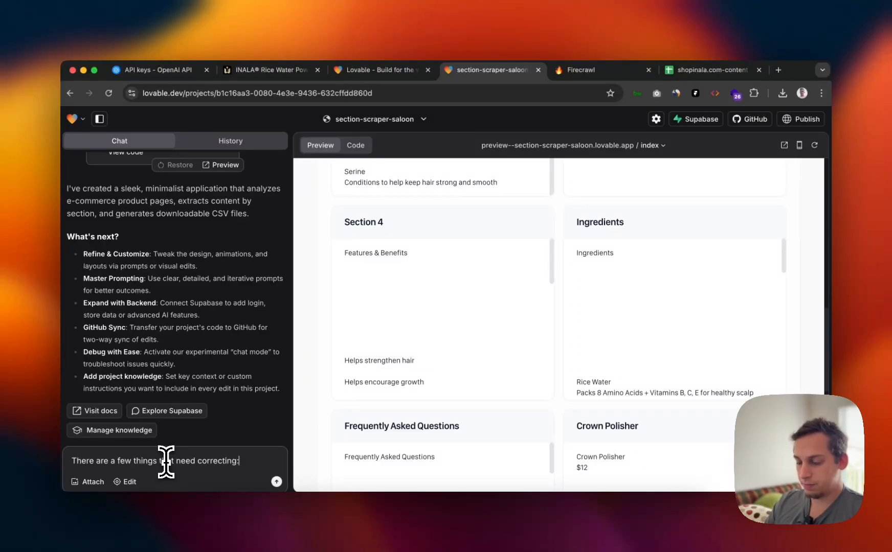
key(shift+Return)
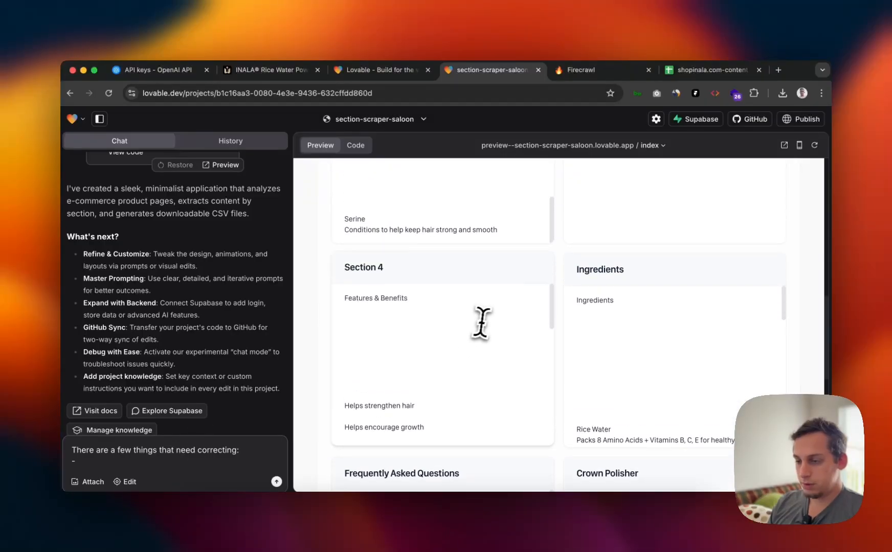
Step: Read through the full extracted text in the Directions & Tips card to identify what kind of content it holds
scroll(484, 318, up, 10)
scroll(557, 202, up, 10)
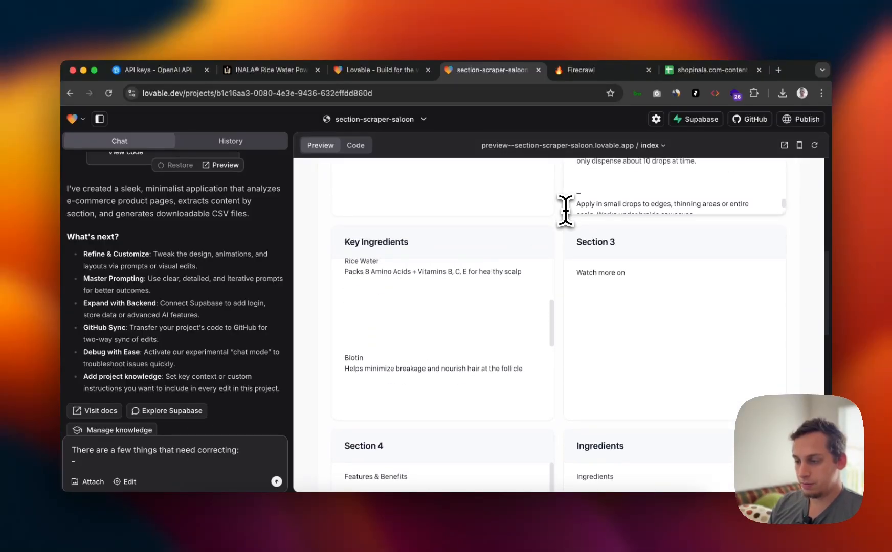
scroll(553, 289, down, 3)
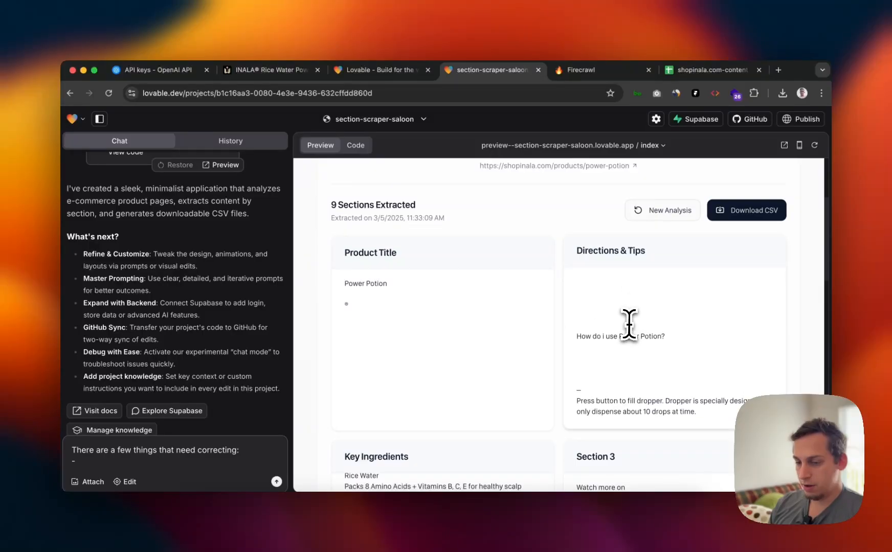
scroll(628, 323, up, 3)
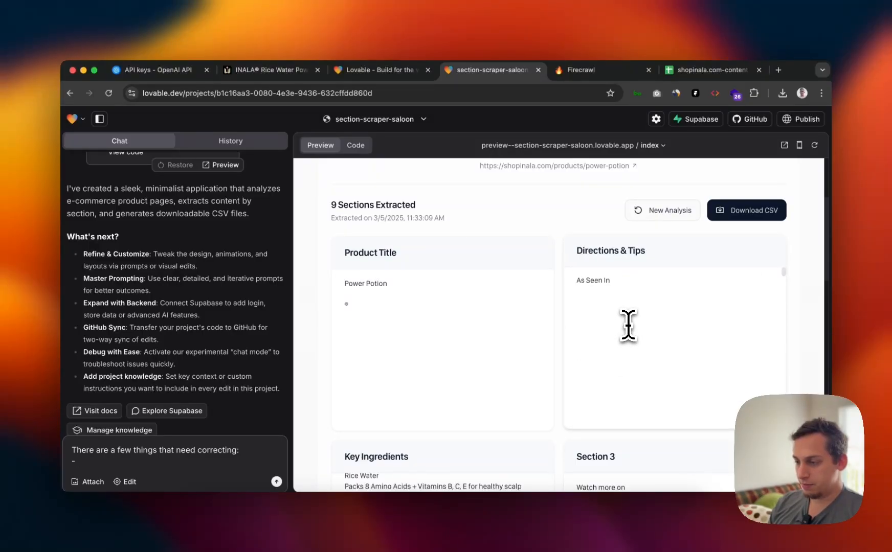
scroll(628, 323, down, 3)
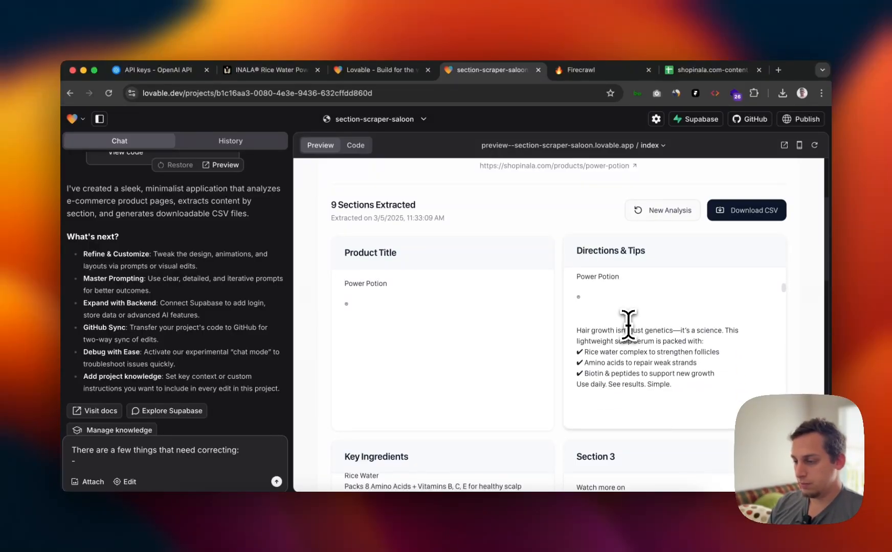
scroll(628, 324, down, 10)
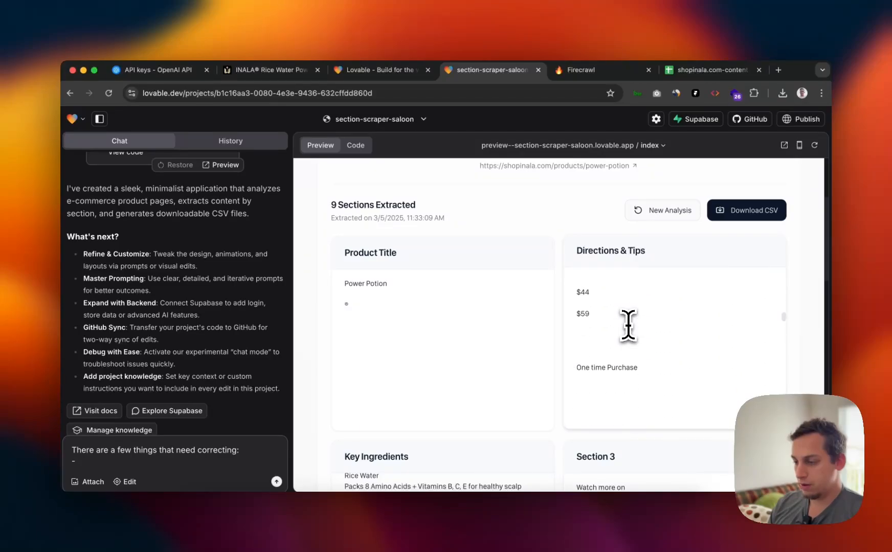
scroll(629, 324, down, 8)
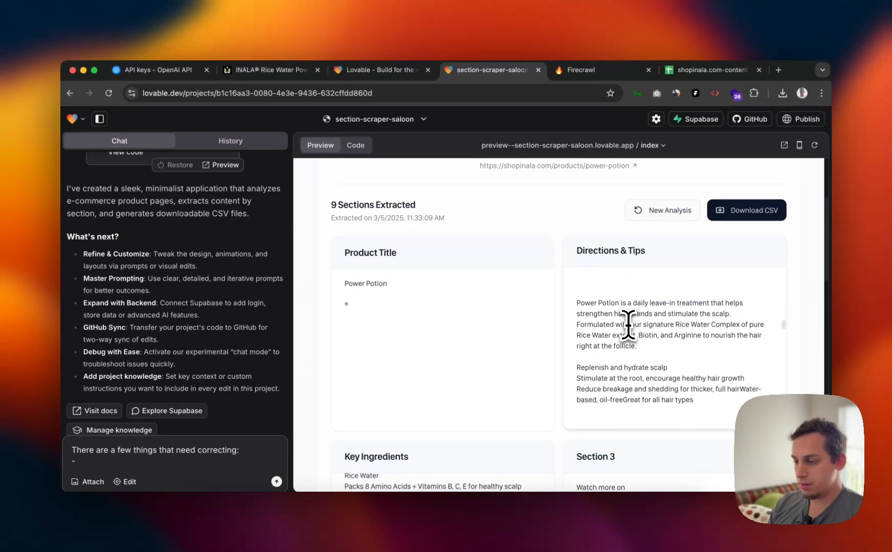
scroll(628, 324, down, 2)
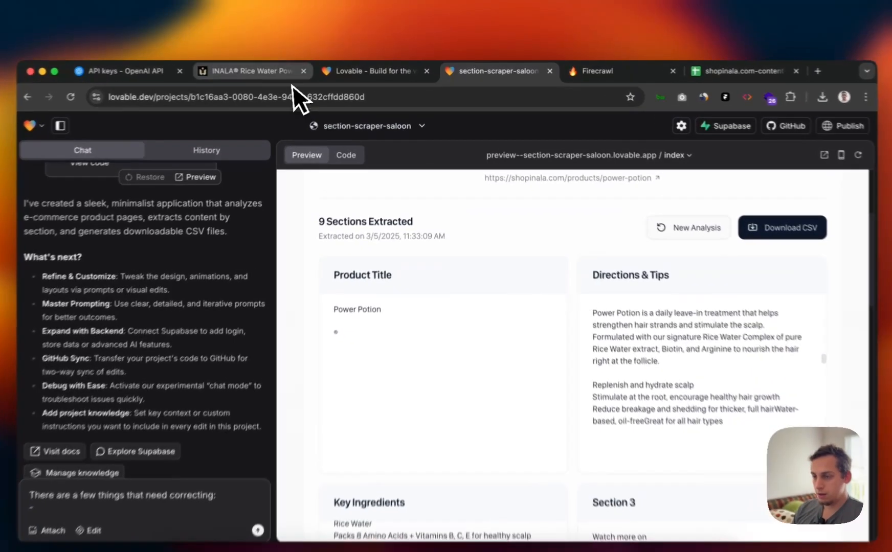
Step: Compare with the live Power Potion page by highlighting the tagline text under the product title, and return to the section-scraper-saloon project
click(292, 82)
click(593, 278)
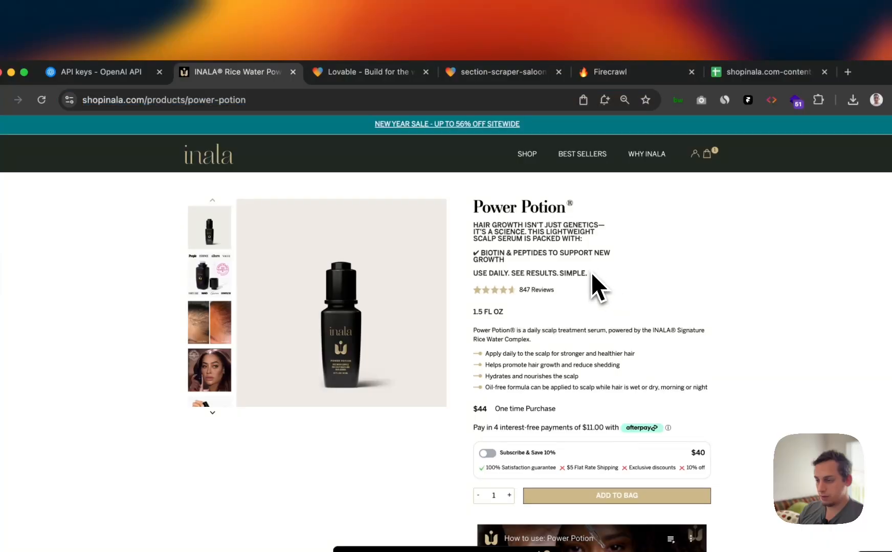
drag(592, 276, 471, 229)
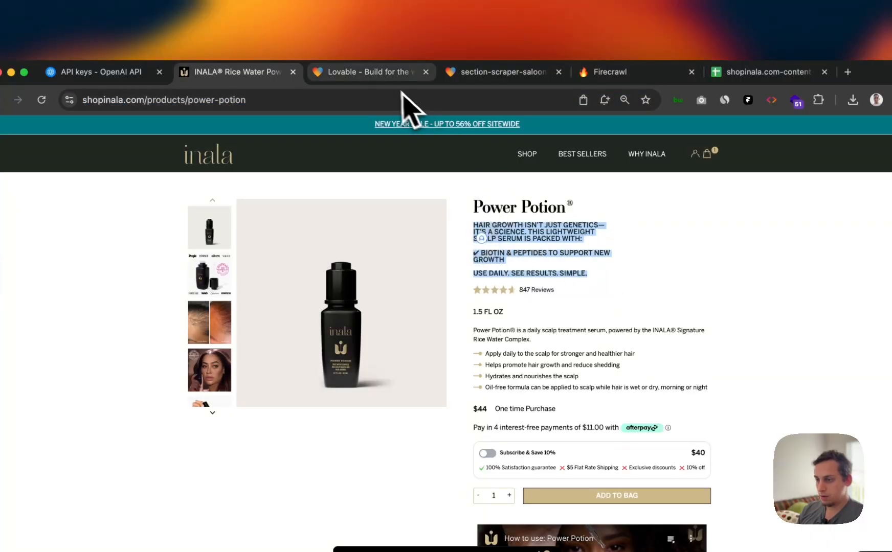
click(396, 73)
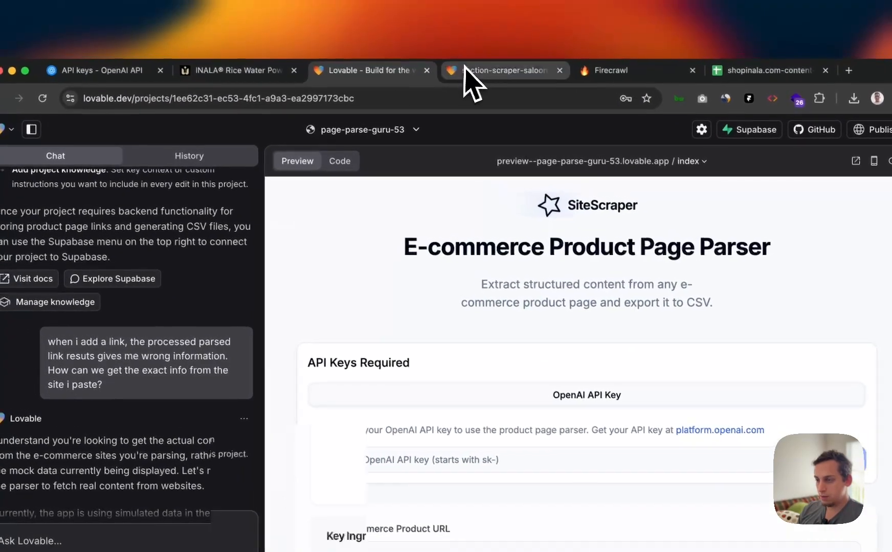
click(465, 69)
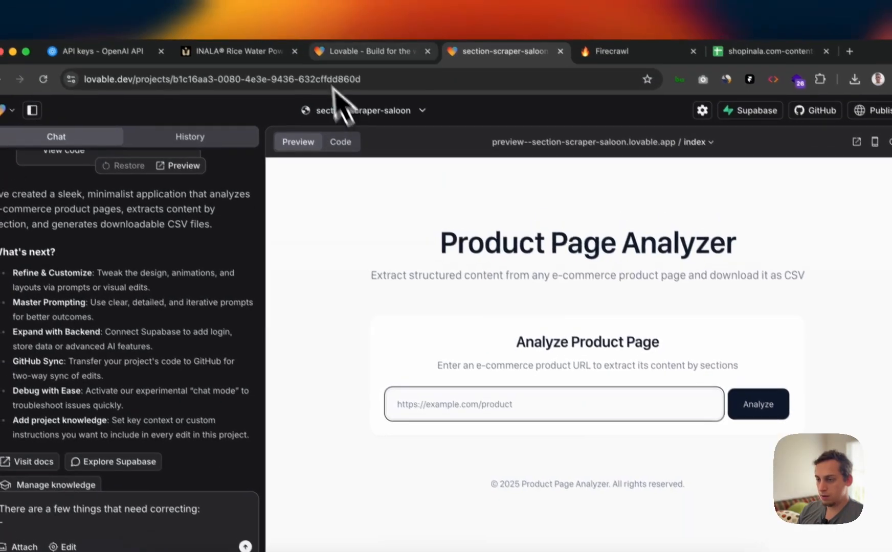
click(250, 34)
click(260, 70)
key(super+c)
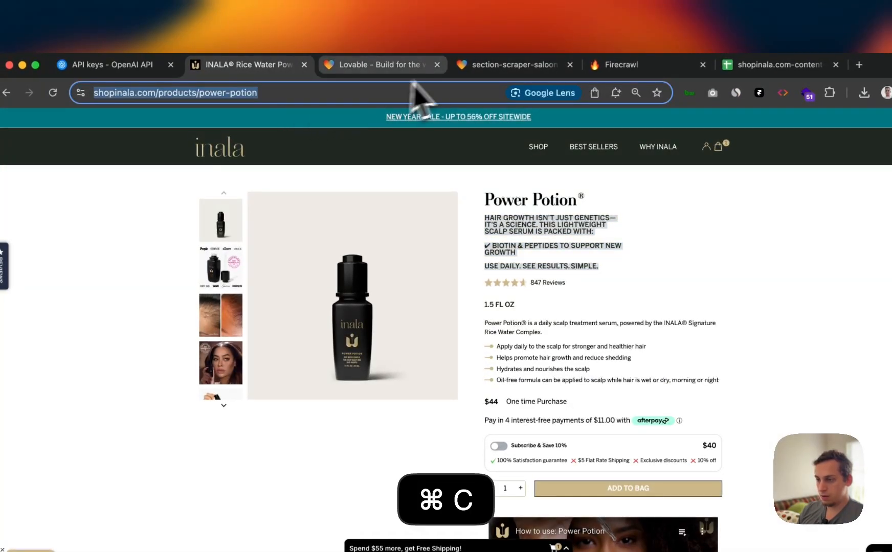
click(437, 69)
click(531, 358)
key(super+v)
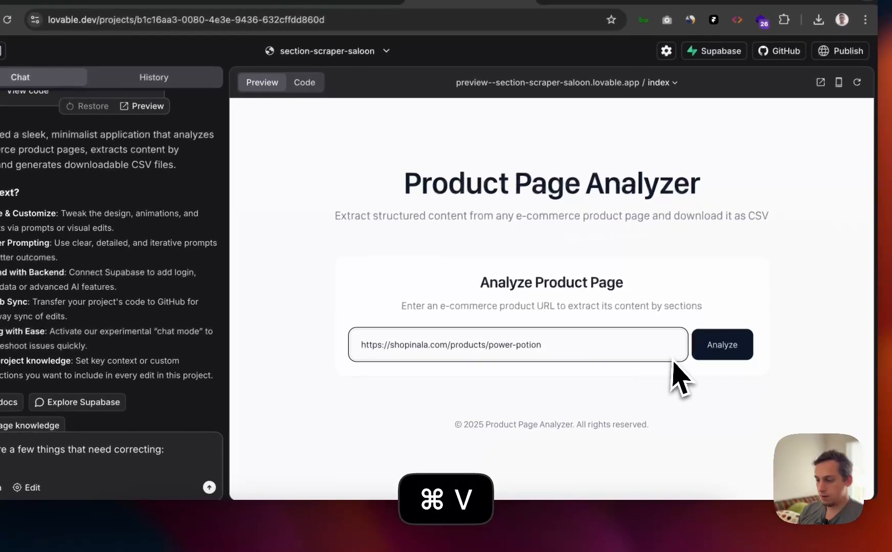
click(708, 345)
scroll(424, 371, down, 3)
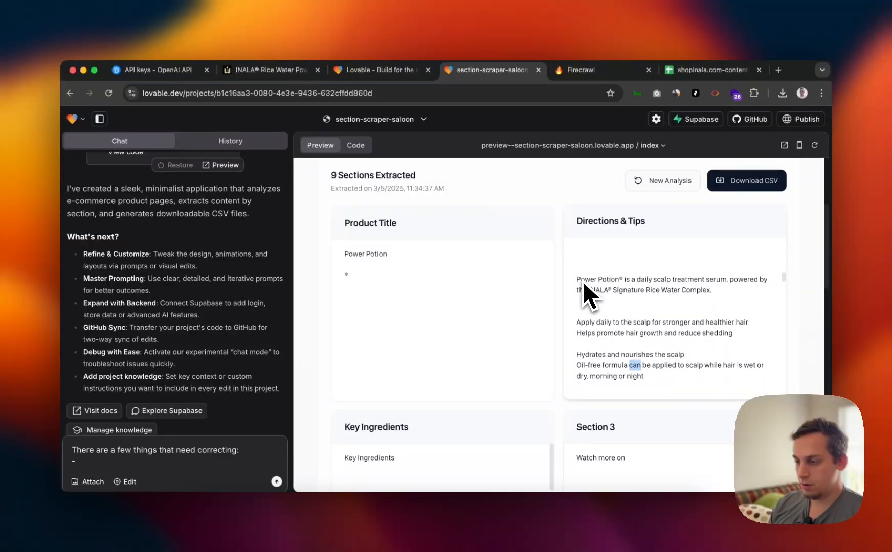
Step: Check the product description on the INALA page against the text in the Directions & Tips card
click(271, 70)
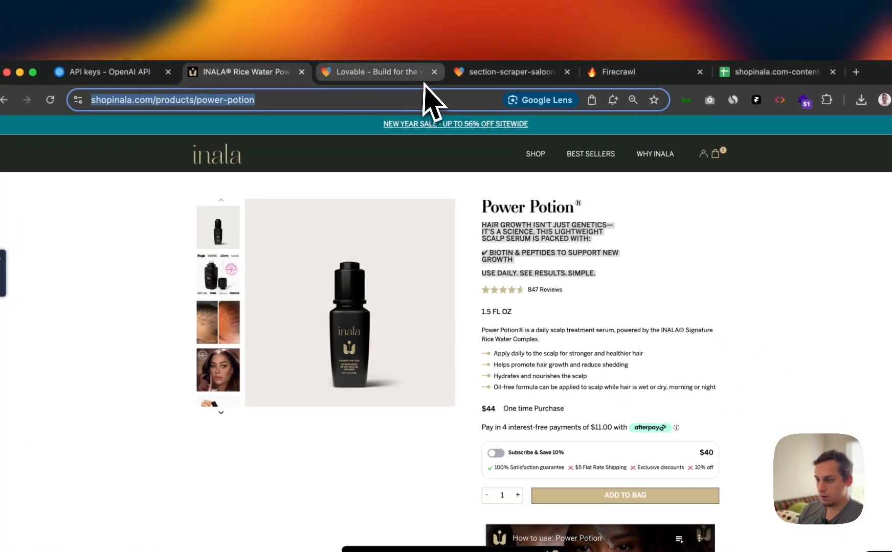
click(463, 76)
scroll(606, 358, down, 5)
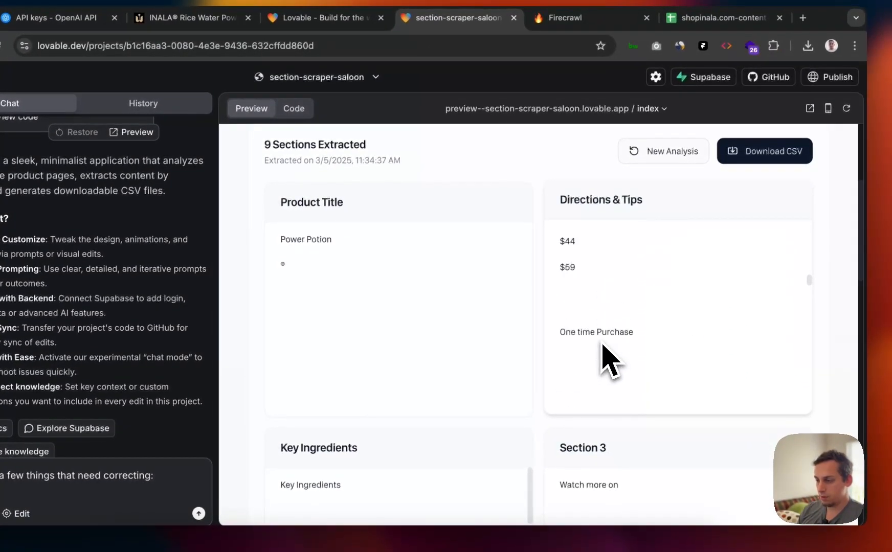
scroll(601, 341, up, 3)
scroll(601, 342, down, 2)
Step: Run the analysis of the copied Power Potion URL again in the reset Product Page Analyzer preview
scroll(600, 341, left, 3)
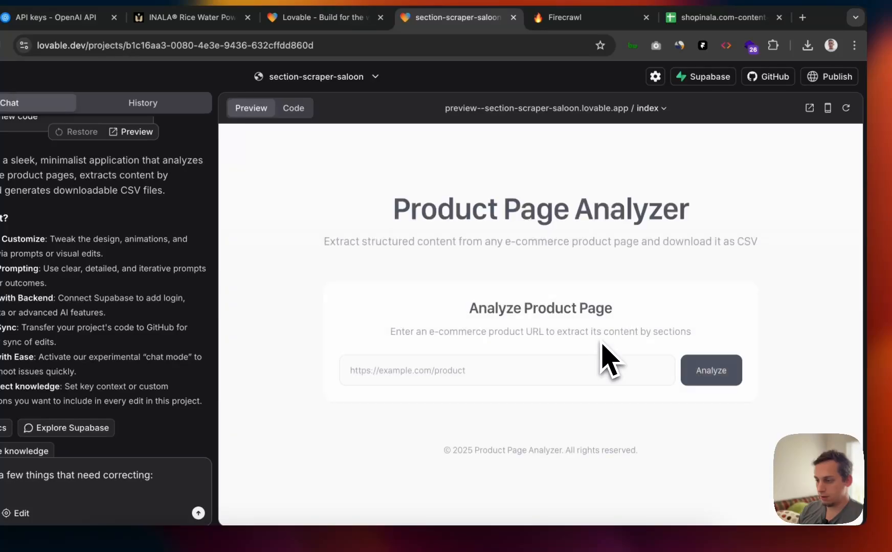
scroll(601, 341, right, 3)
click(566, 353)
key(super+v)
click(711, 368)
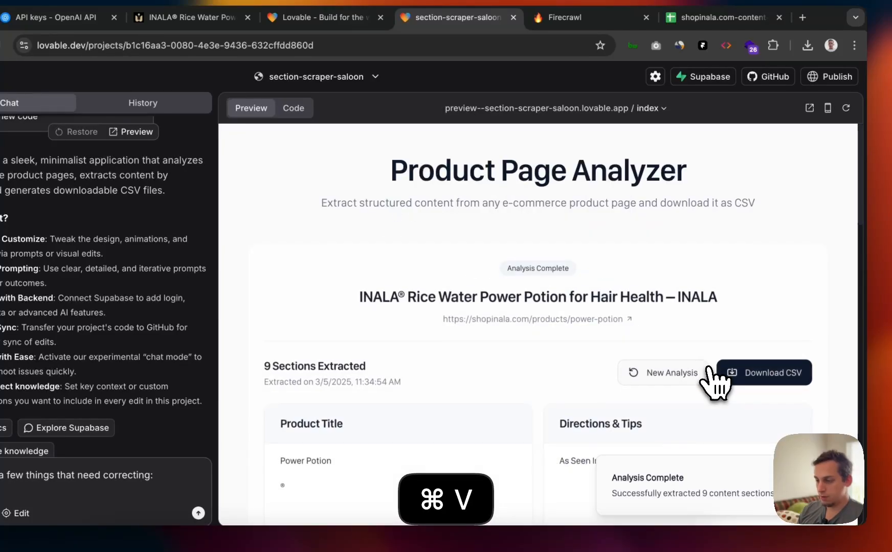
Step: Copy the passage from "Hair growth isn't just genetics" through "Use daily. See results. Simple." in the Directions & Tips card
scroll(665, 415, down, 3)
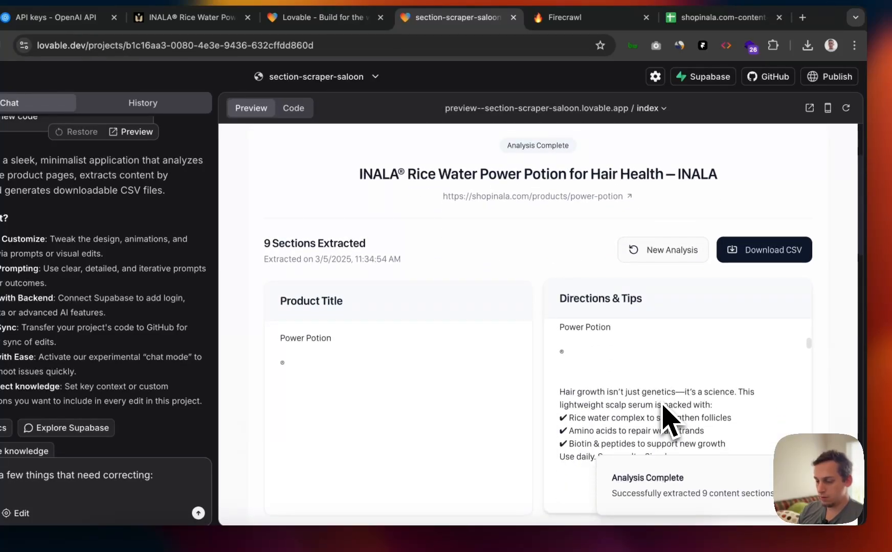
scroll(654, 417, down, 1)
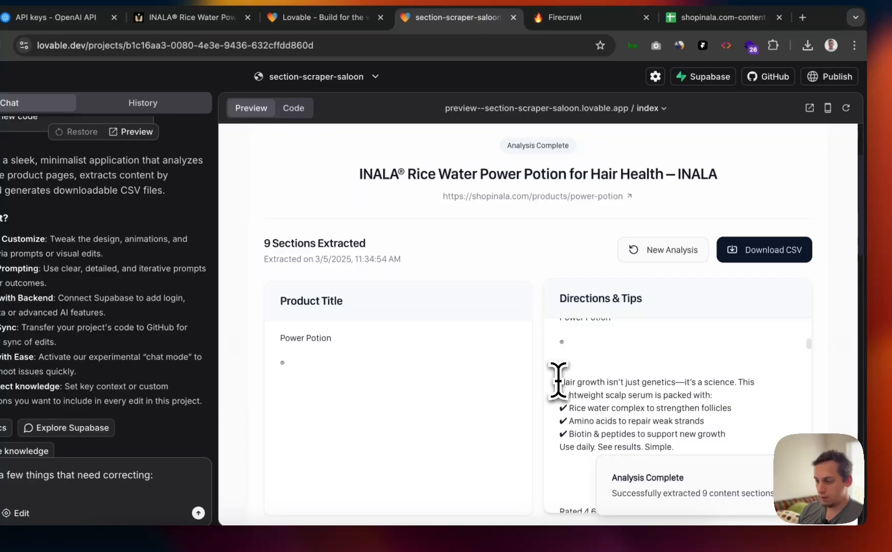
drag(571, 381, 689, 462)
key(super+c)
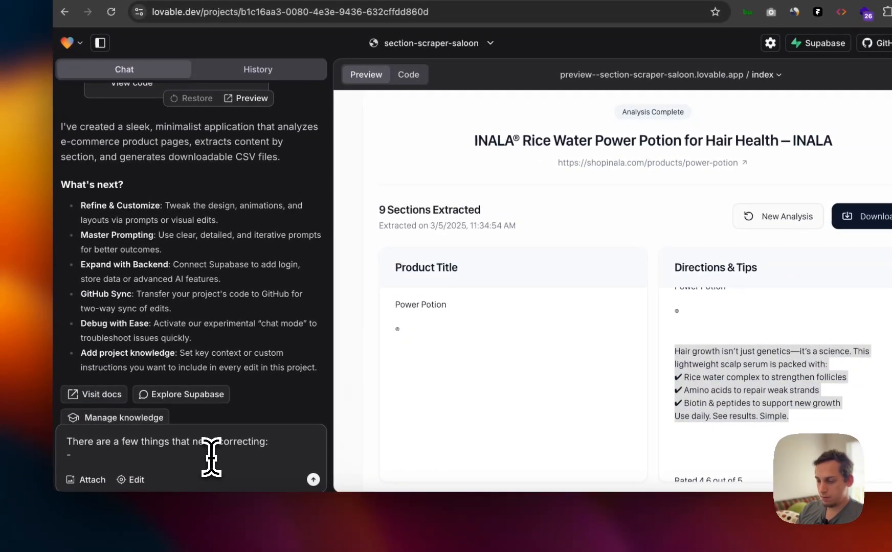
Step: Add the list item "Directions & Tips should be called "Description"" to the chat prompt and start another item below it
text(Directions )
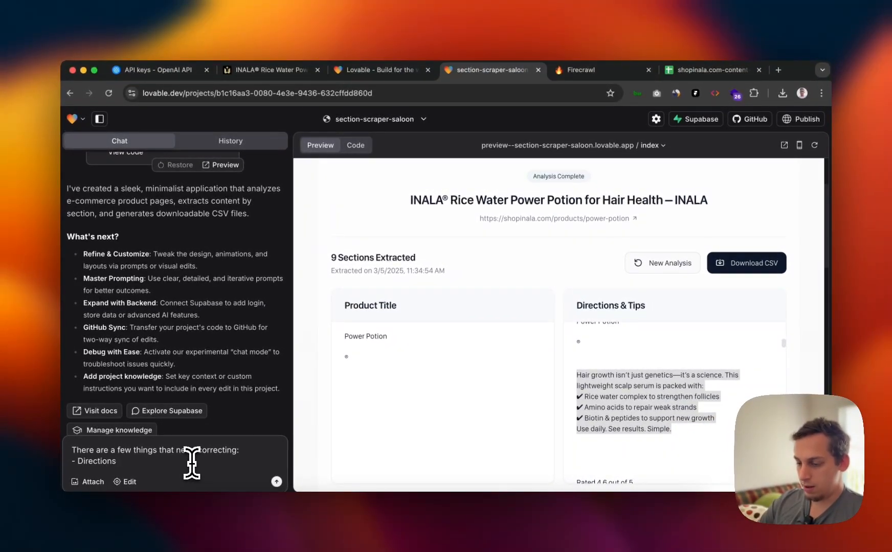
text(& Tips sh)
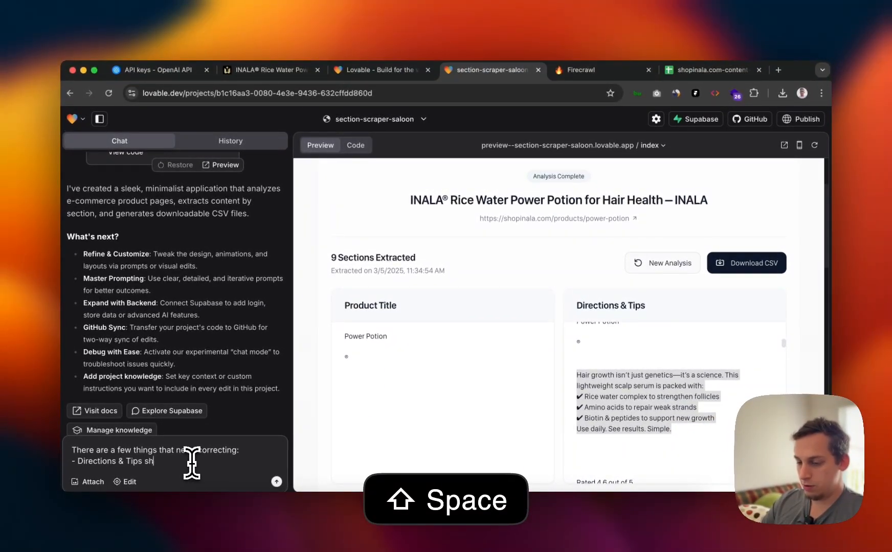
text(ould just)
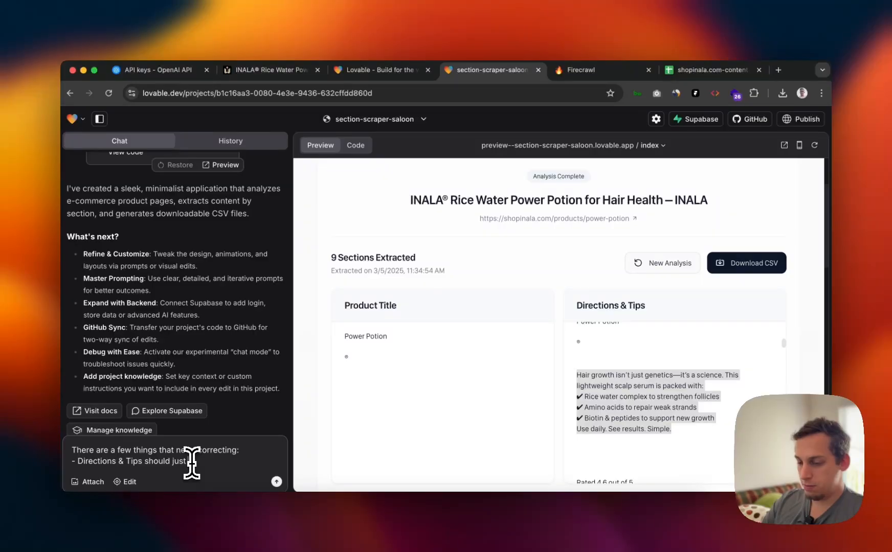
key(BackSpace)
key(BackSpace)
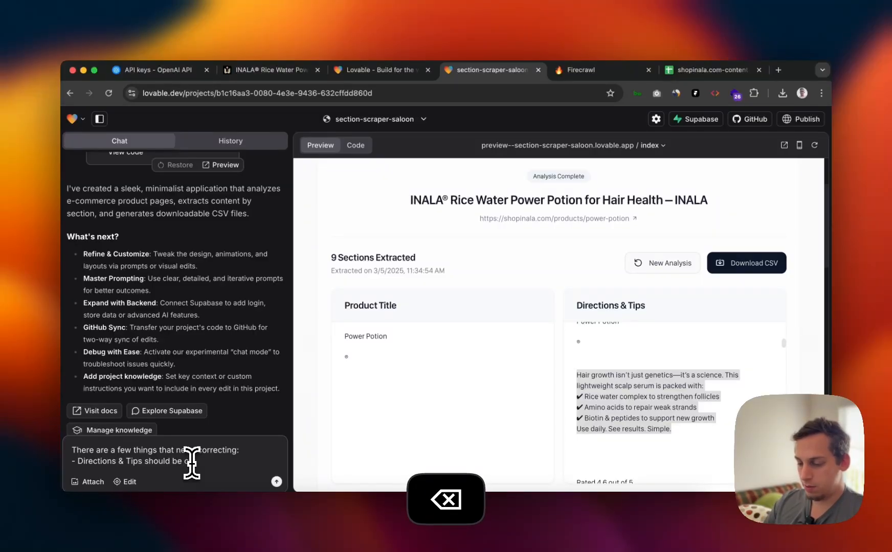
text(ed)
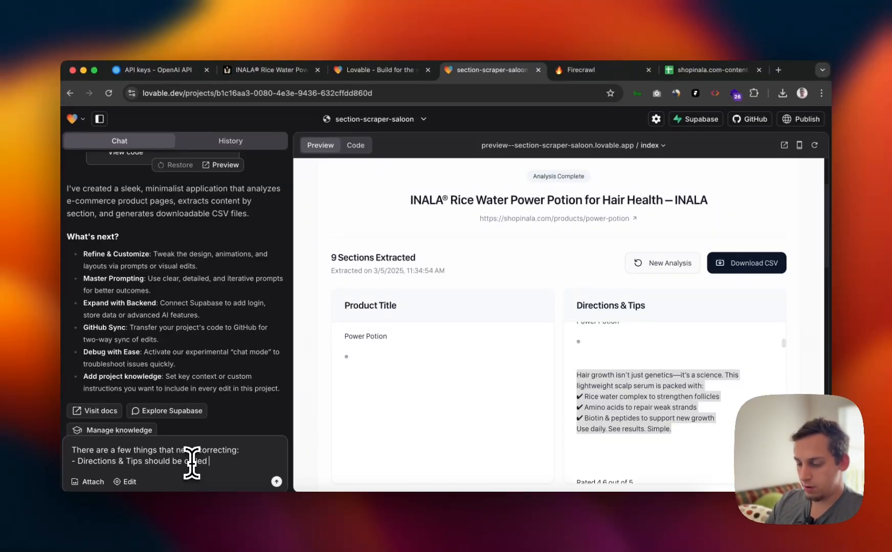
text( "Descr)
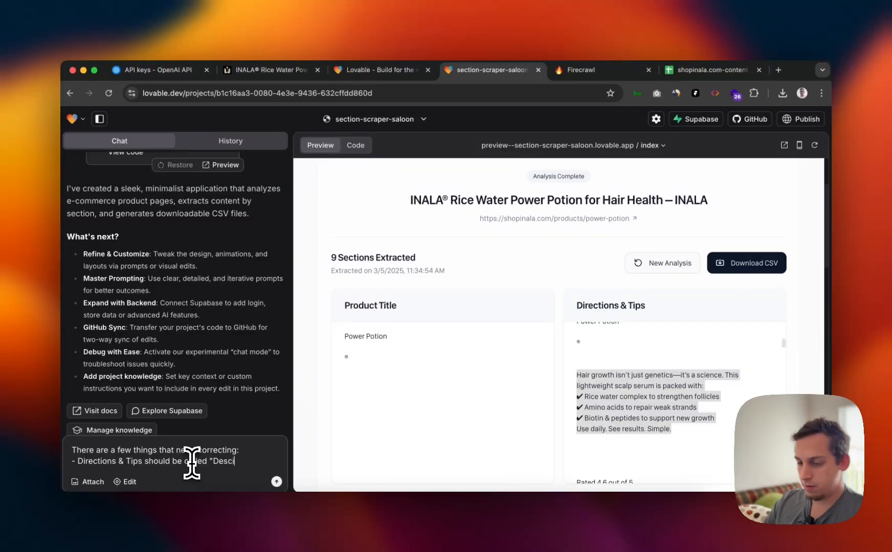
key(BackSpace)
text(ription)
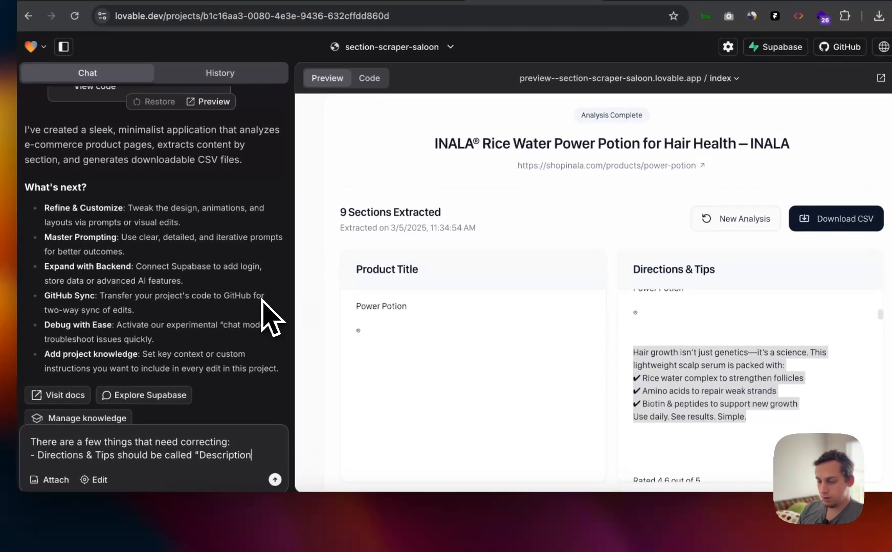
text(")
key(shift+Return)
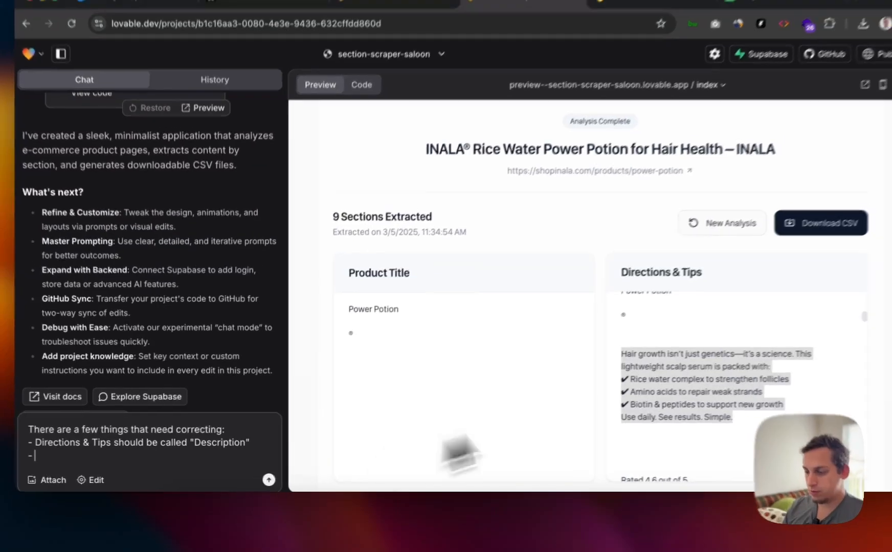
Step: Add the list item "Section 3 can be deleted" to the chat prompt, based on the extracted Section 3 card
scroll(688, 378, down, 5)
scroll(557, 417, down, 3)
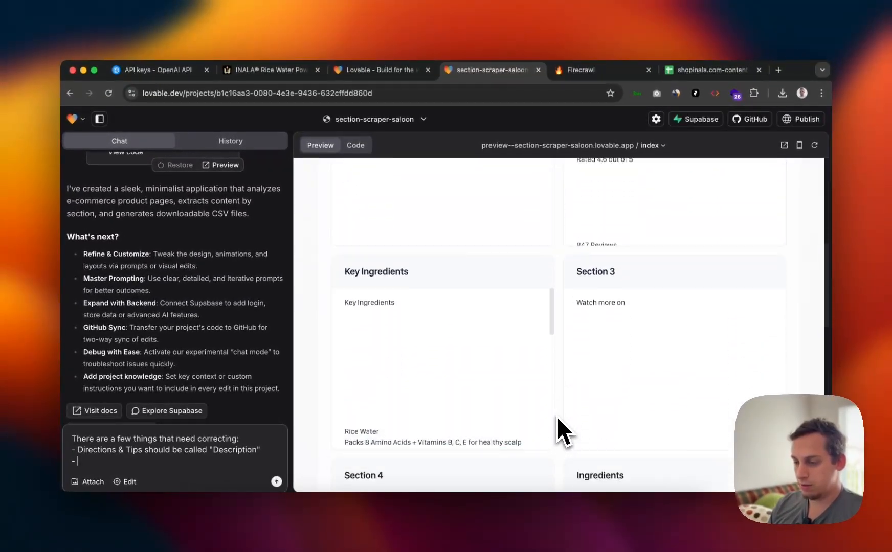
scroll(511, 294, down, 2)
scroll(497, 283, down, 3)
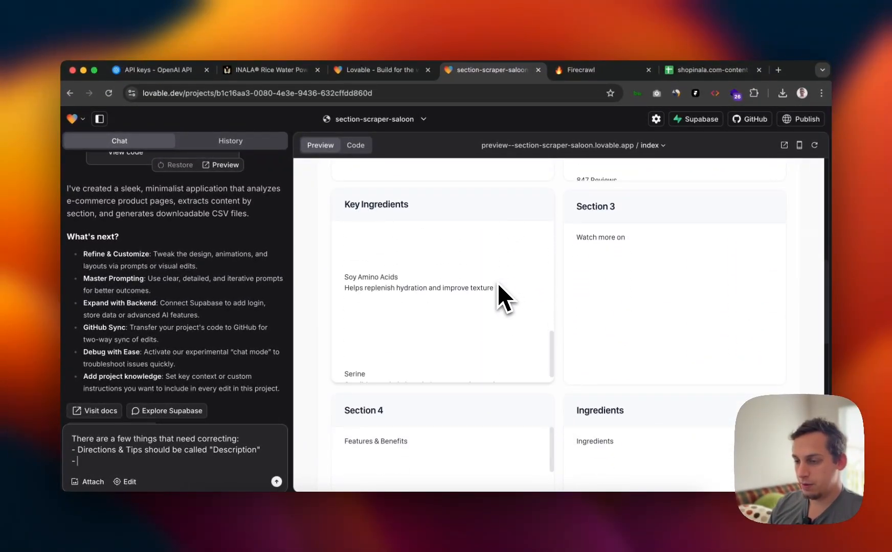
scroll(587, 252, up, 1)
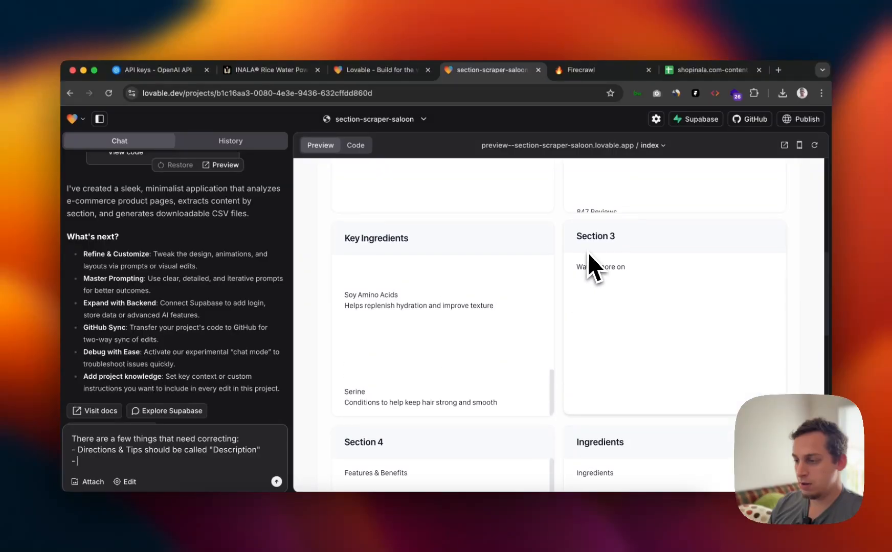
scroll(598, 278, down, 2)
scroll(598, 277, up, 1)
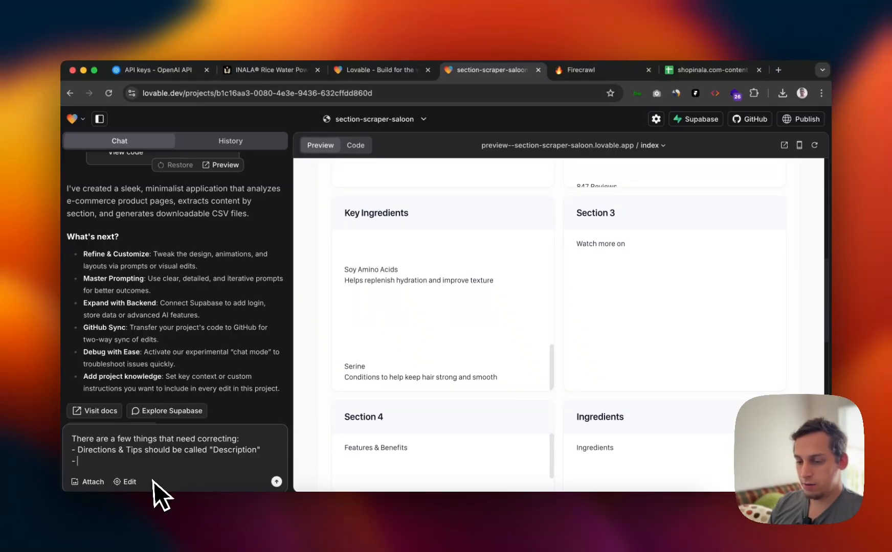
text(S)
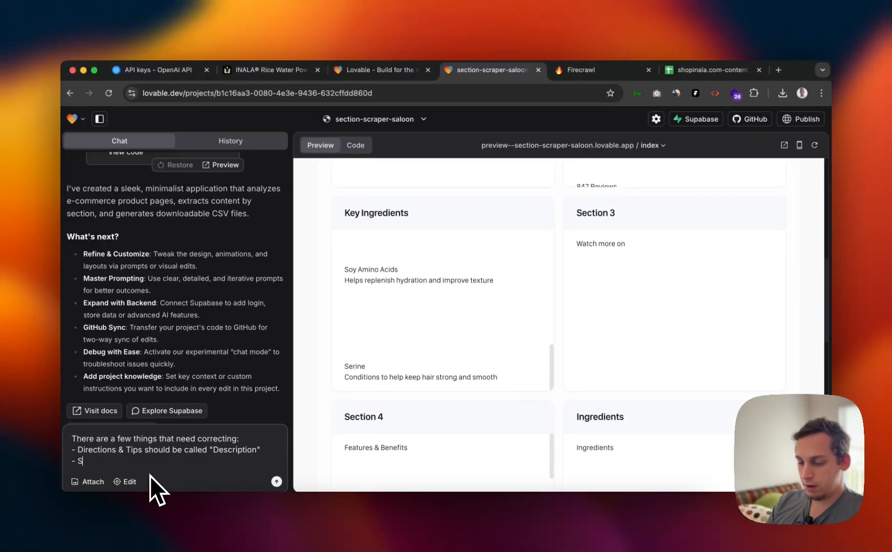
text(ection 3 can be deleted)
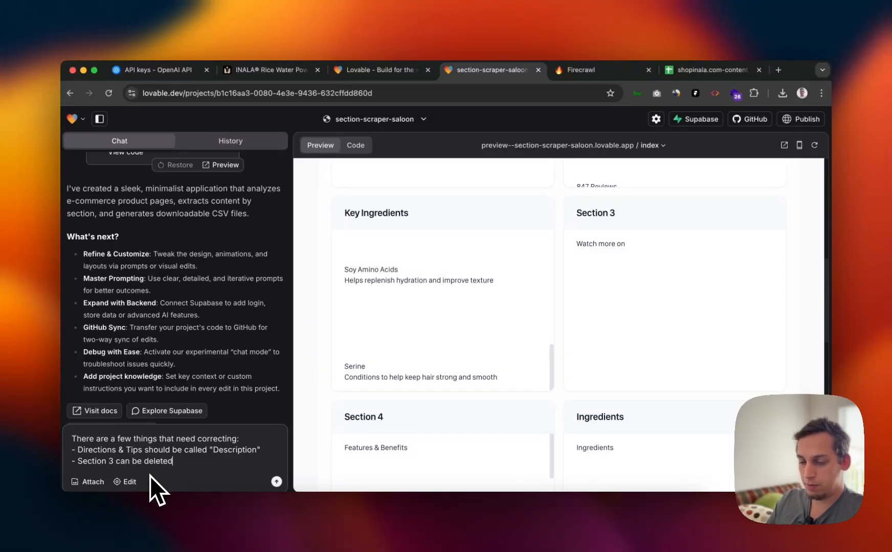
Step: Start a new list item with "Section 4" in the chat prompt and examine the contents of the Section 4 card and its neighbours
scroll(562, 368, down, 3)
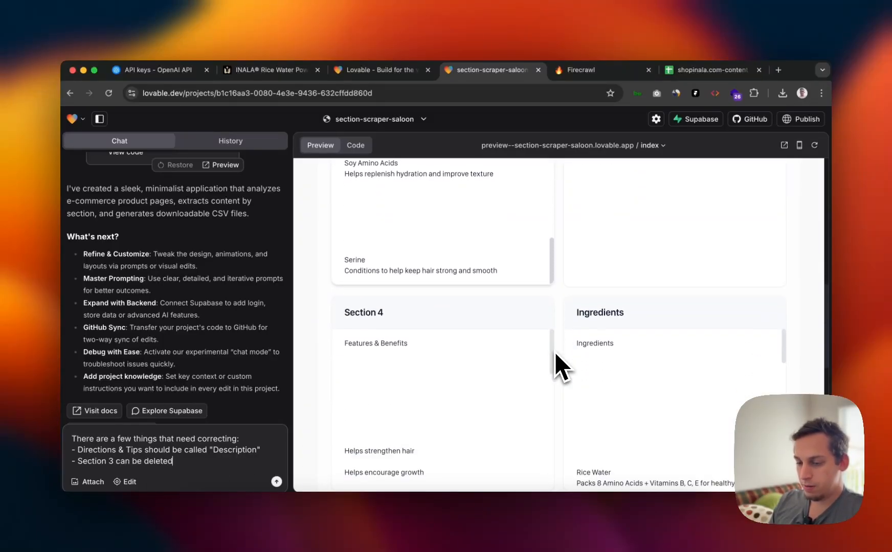
key(shift+Return)
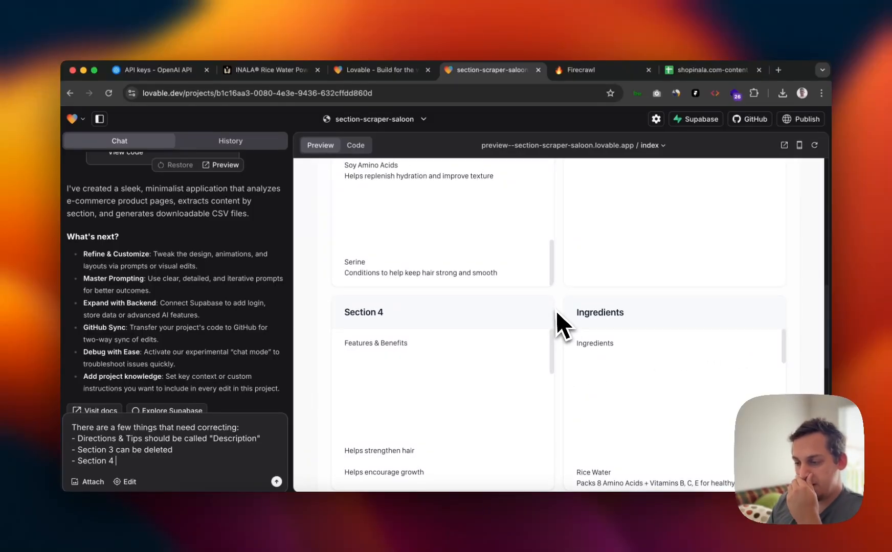
scroll(559, 318, down, 3)
scroll(558, 313, up, 1)
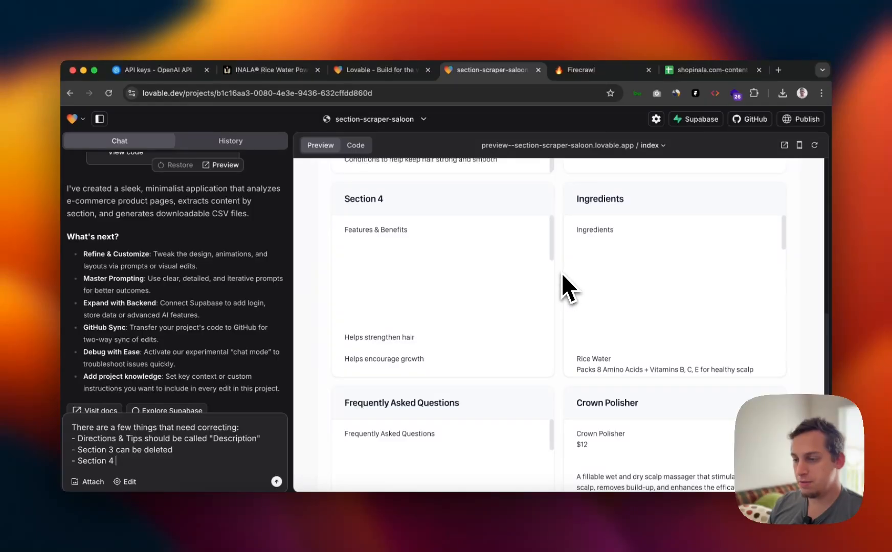
scroll(561, 273, down, 2)
scroll(514, 280, down, 3)
scroll(512, 280, up, 3)
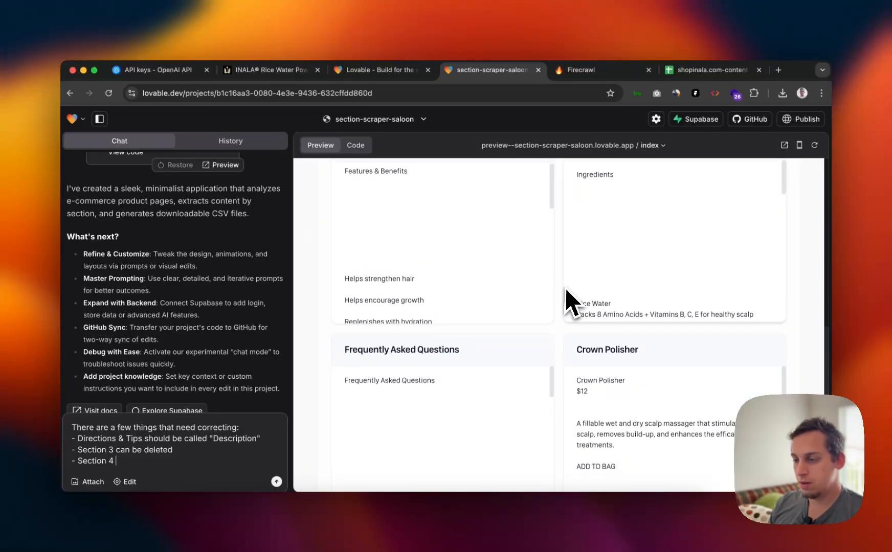
scroll(563, 288, up, 2)
scroll(560, 289, up, 1)
Step: Complete the Section 4 list item with "should be called "Features & Benefits"" and start another item below it
text(s)
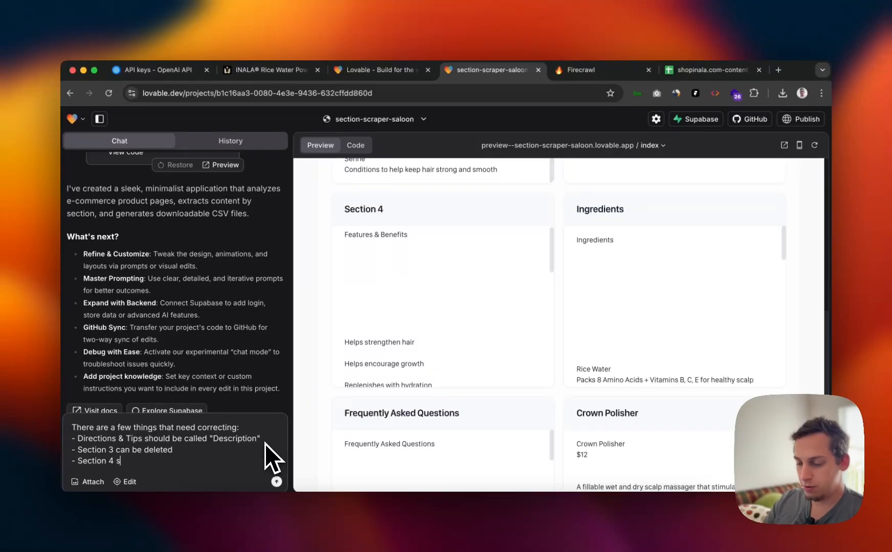
text(hould be calle)
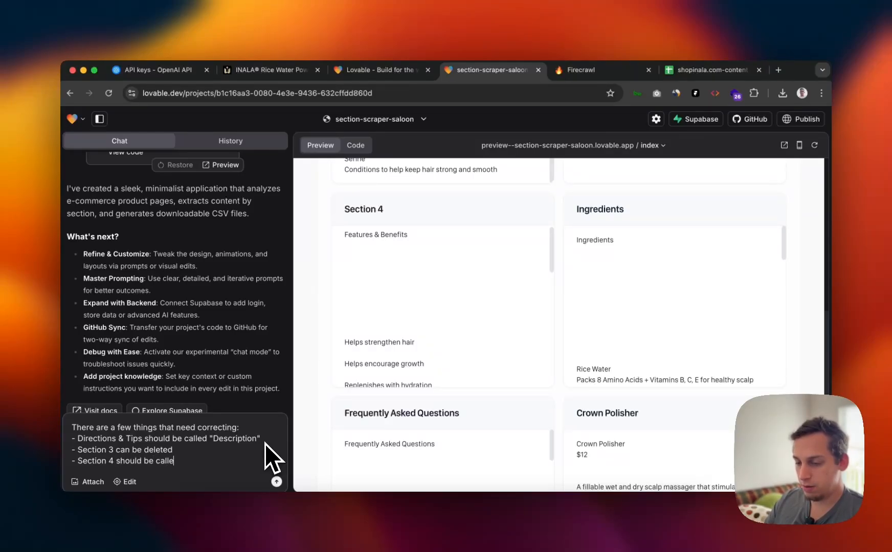
text(d "Feature)
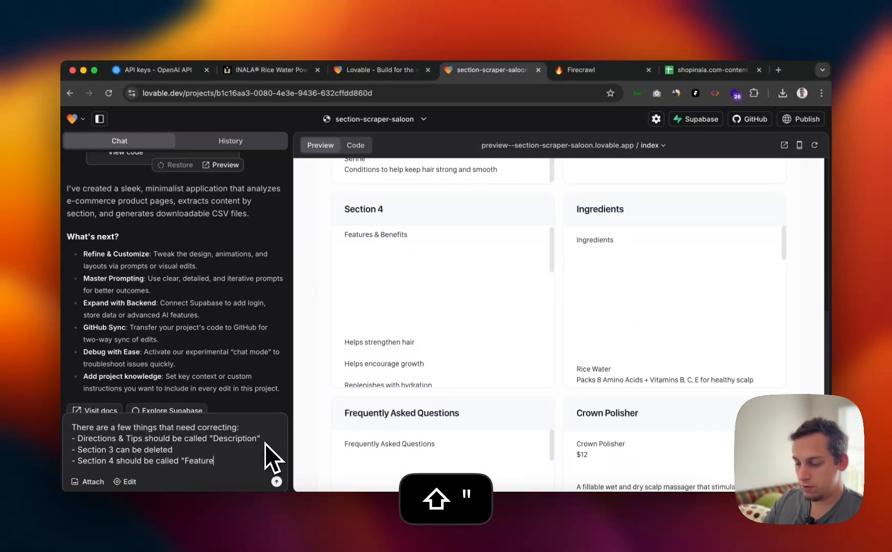
text(s and)
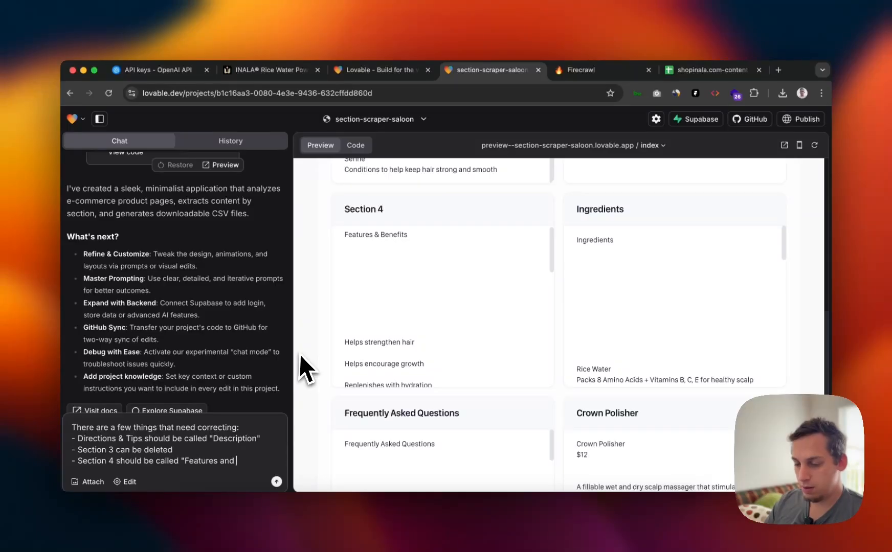
key(BackSpace)
key(BackSpace)
key(BackSpace)
key(BackSpace)
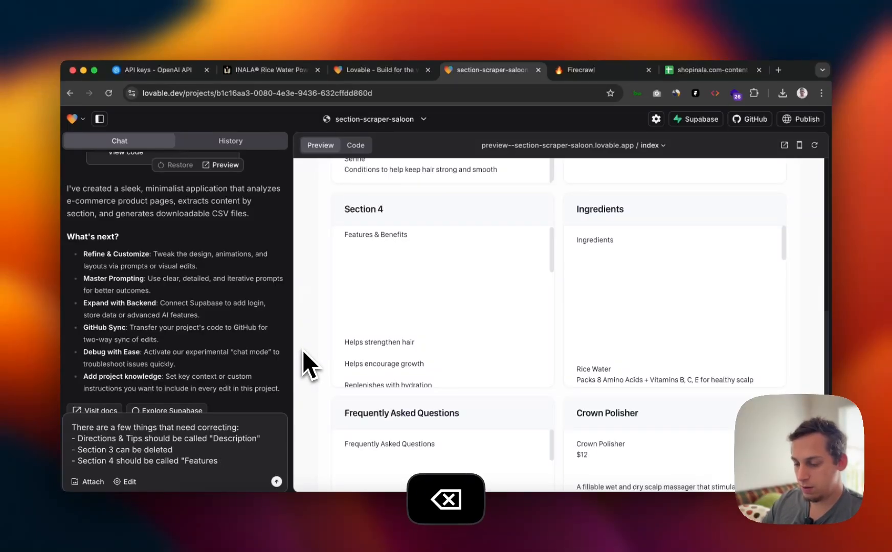
text(& Benefits")
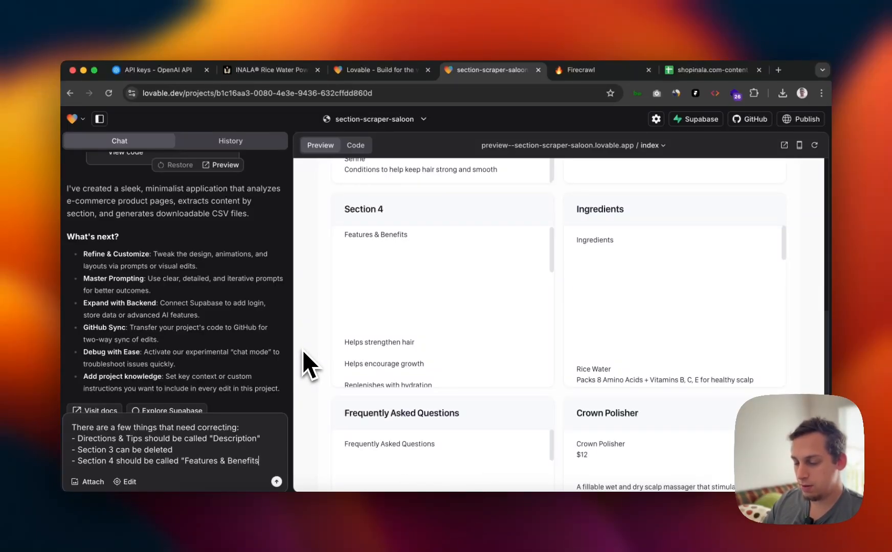
key(shift+Return)
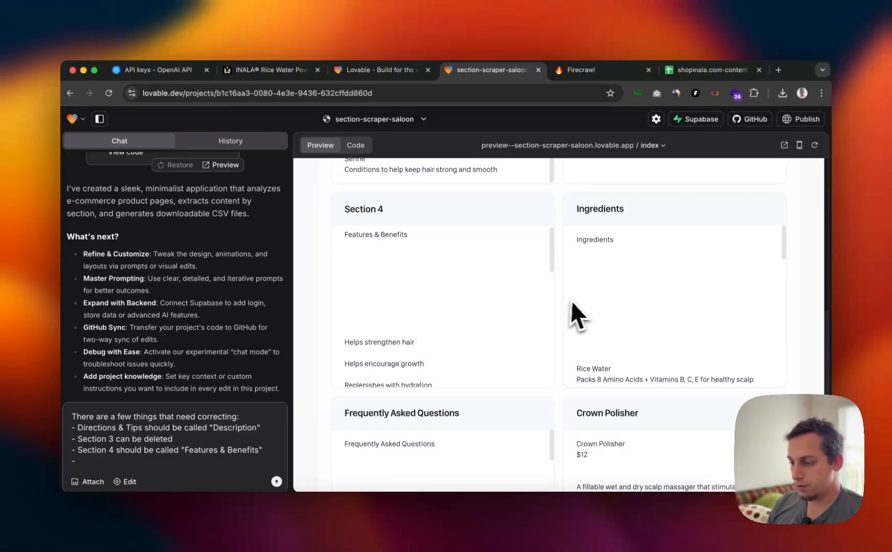
scroll(559, 302, down, 2)
scroll(559, 301, down, 2)
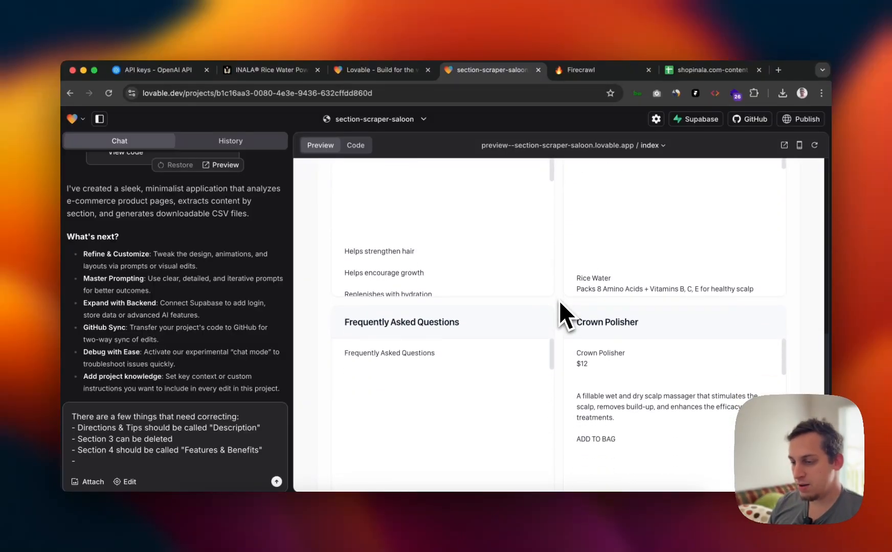
scroll(535, 351, down, 3)
scroll(535, 350, down, 2)
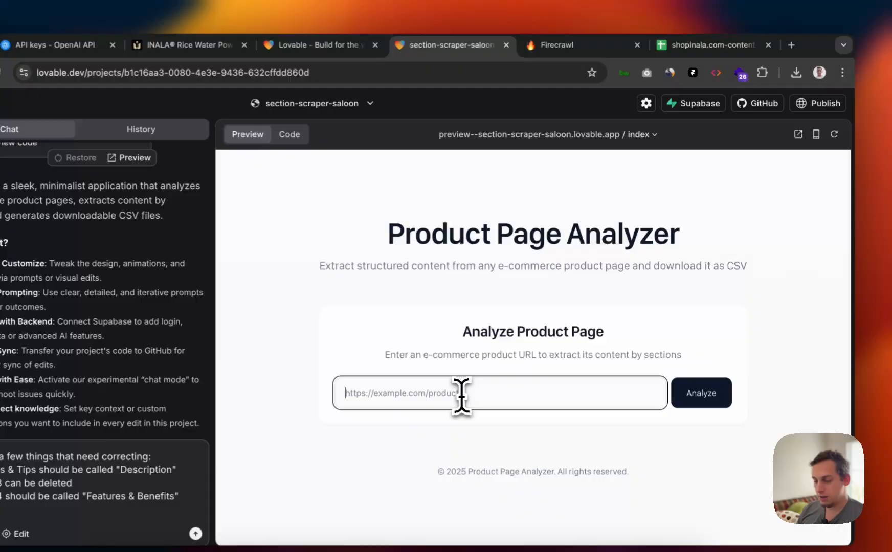
text(strands ✔ Biotin & peptides to support new growth Use daily. See results. Simple.)
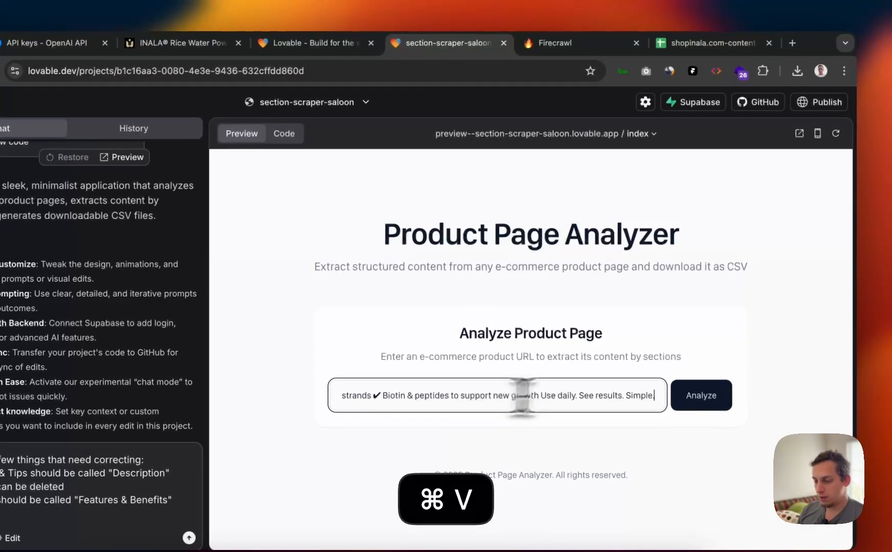
key(super+a)
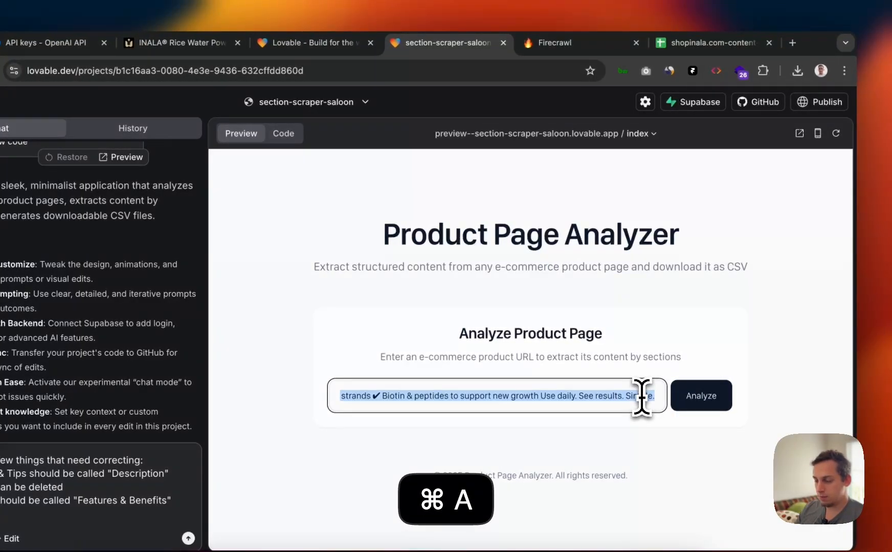
key(BackSpace)
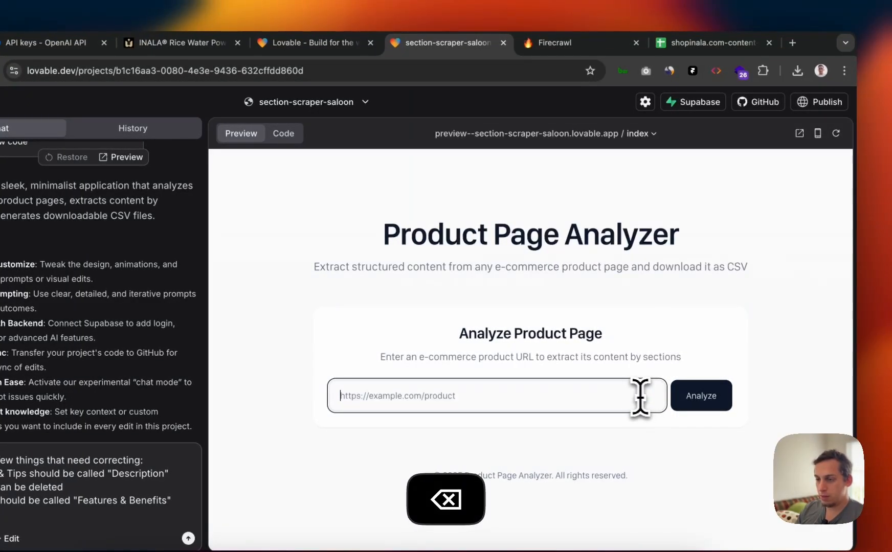
Step: Switch to the INALA Power Potion product page and copy its URL
click(181, 43)
click(230, 71)
key(super+c)
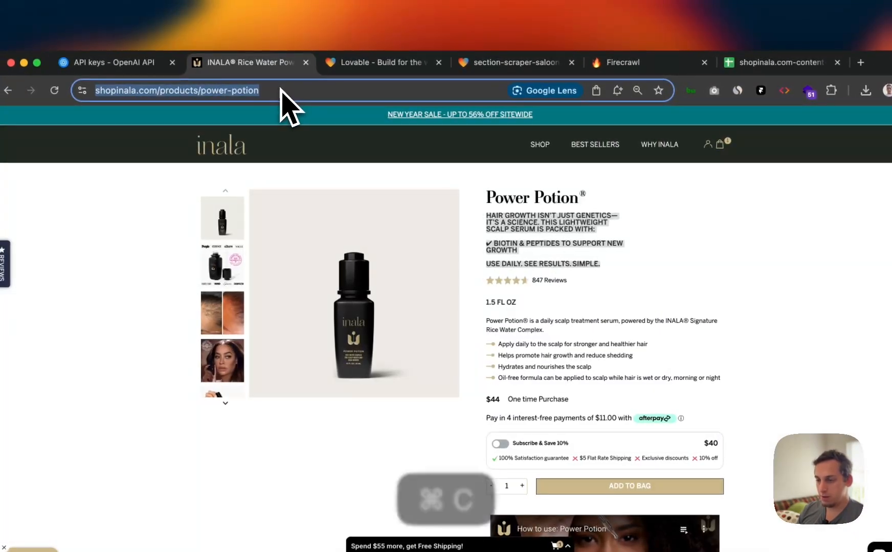
click(465, 64)
key(super+v)
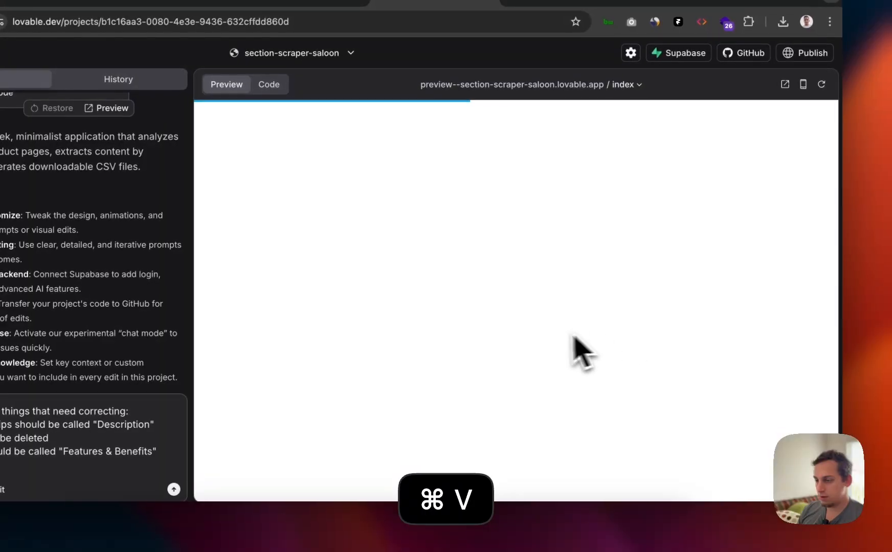
click(519, 345)
key(super+v)
key(super+v)
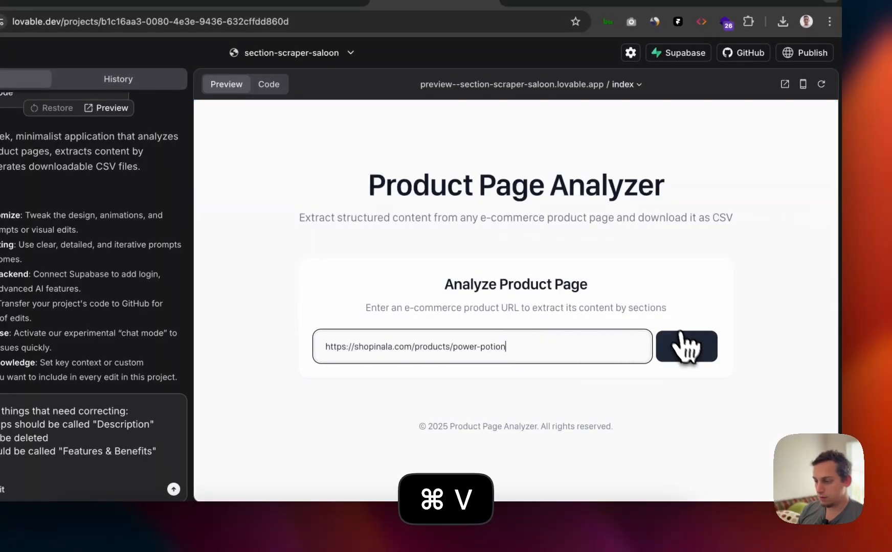
click(686, 347)
Step: Review the newly extracted cards, add the list item "Crown Polisher Should be deleted" to the chat prompt, and start another item below it
scroll(596, 353, down, 4)
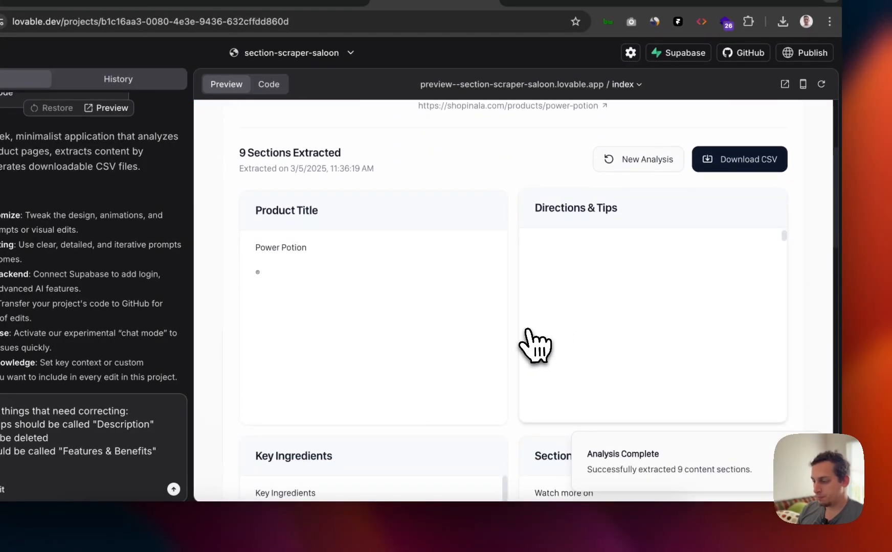
scroll(532, 358, down, 6)
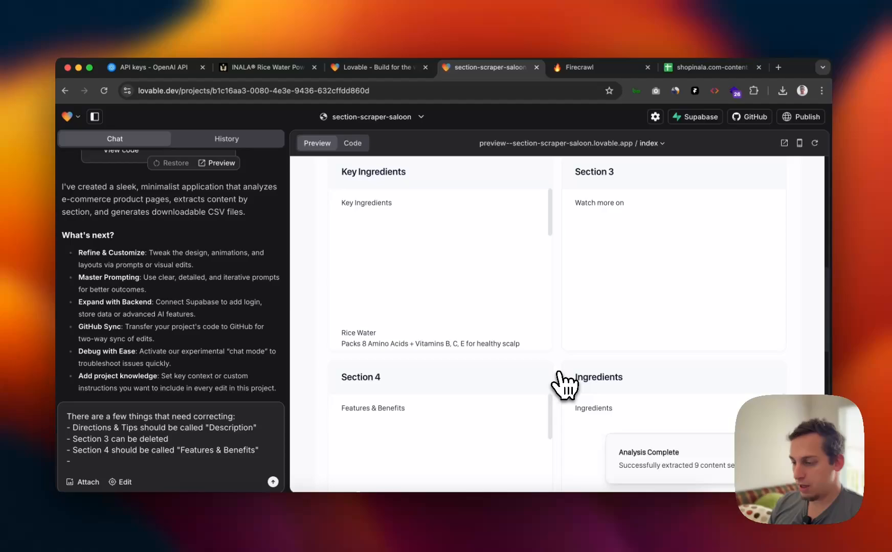
scroll(566, 386, down, 4)
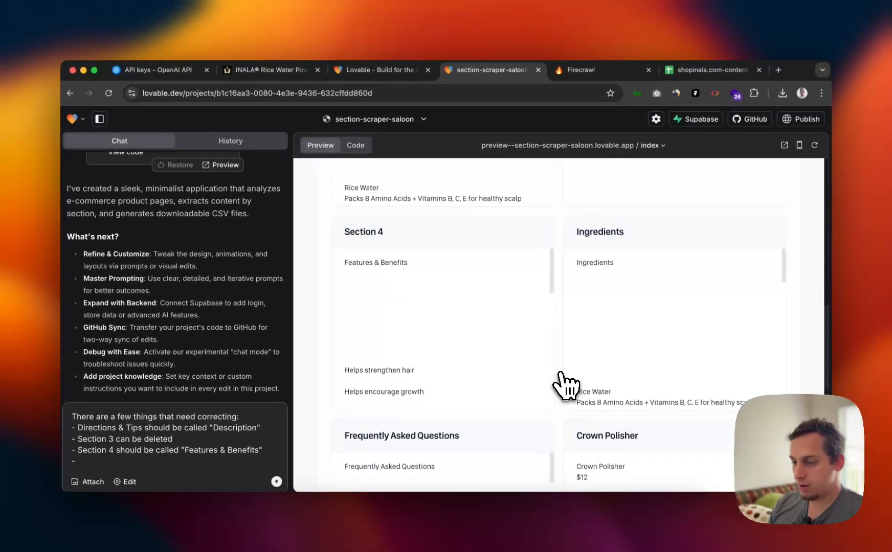
scroll(565, 386, down, 3)
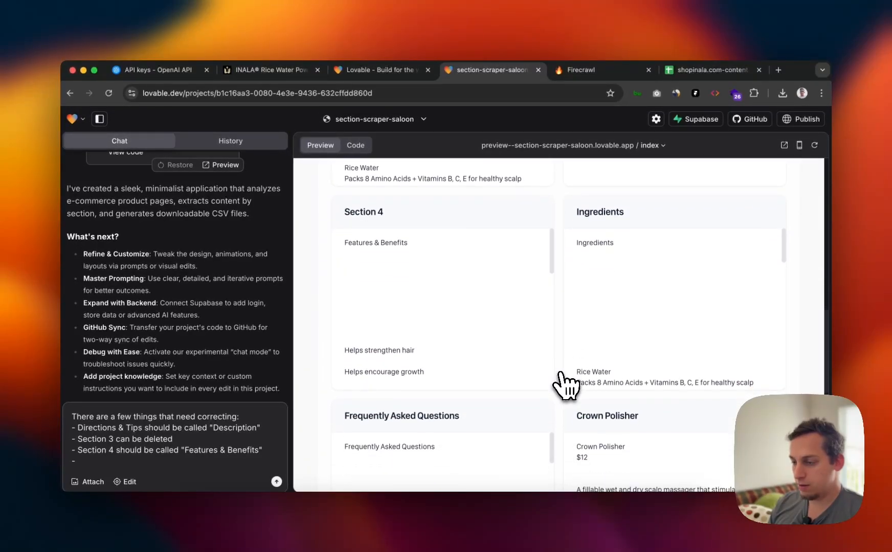
scroll(565, 383, down, 4)
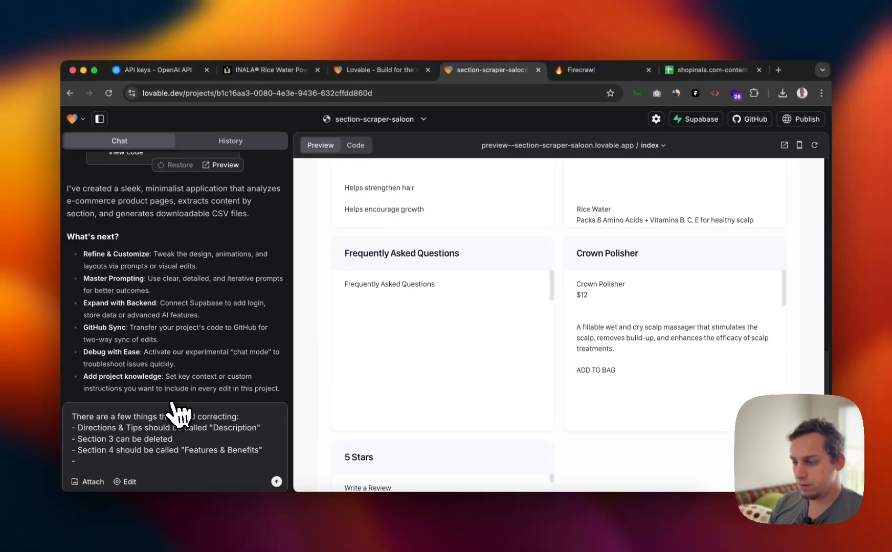
scroll(672, 378, down, 1)
scroll(673, 378, down, 5)
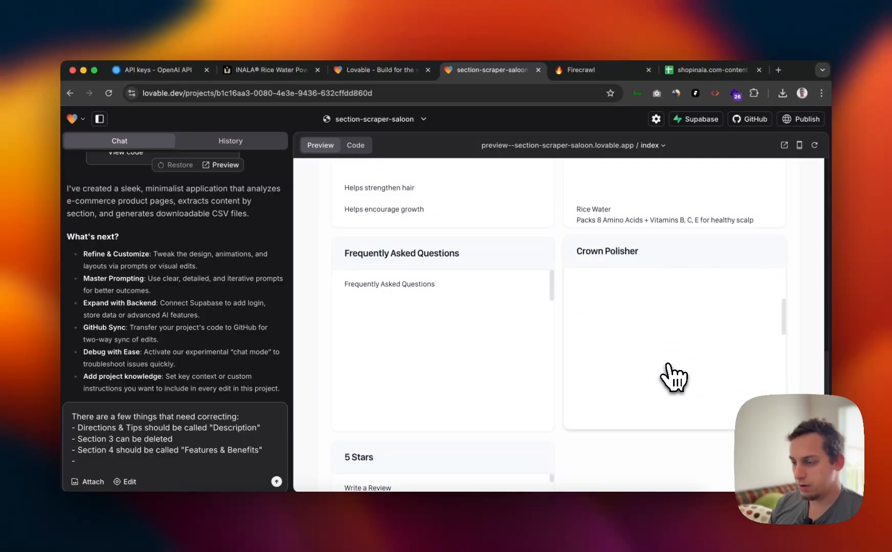
scroll(673, 379, down, 3)
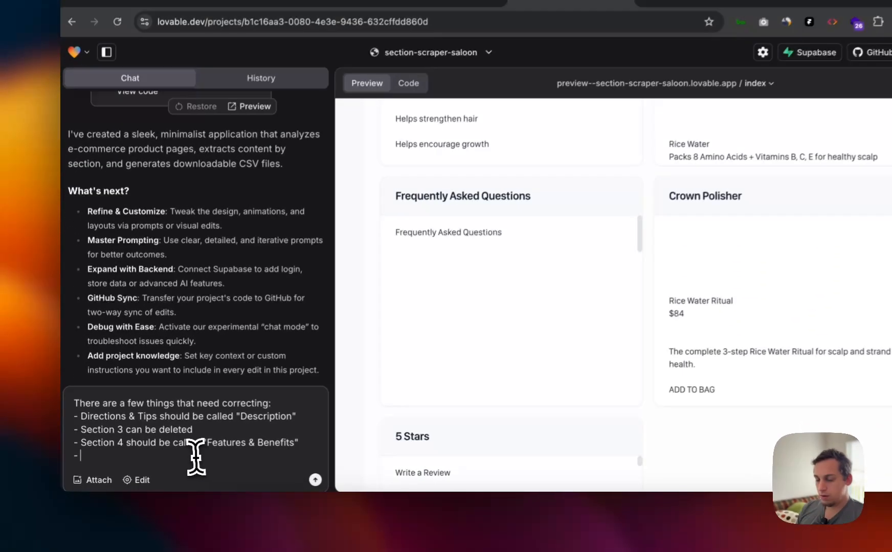
text(Crown)
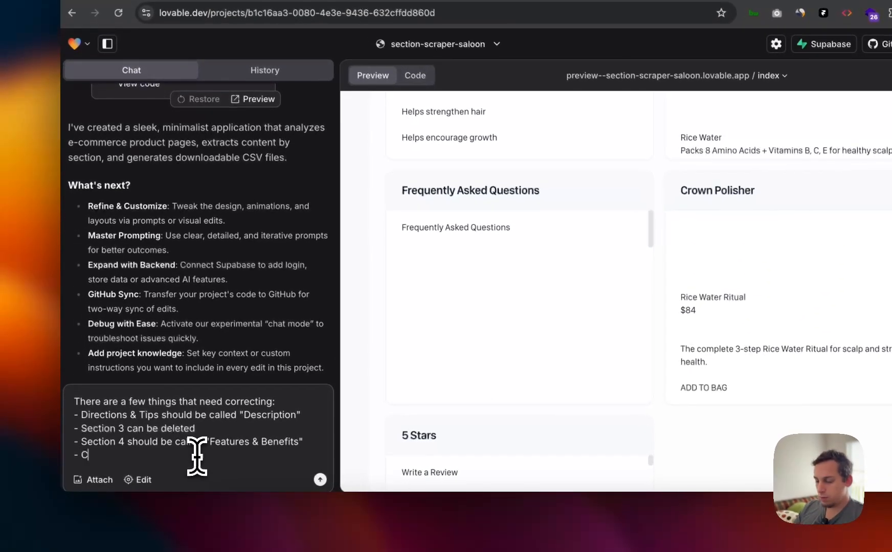
text( Polisher Should be d)
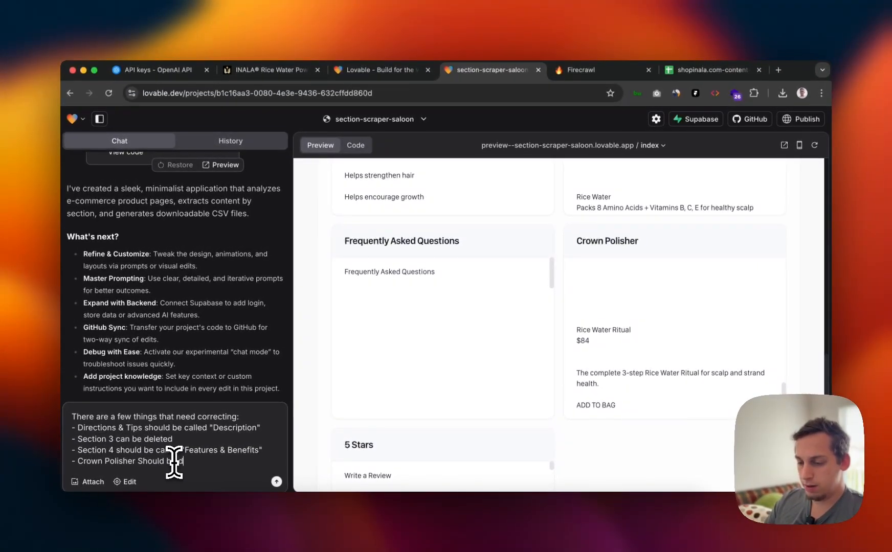
text(eleted)
key(shift+Return)
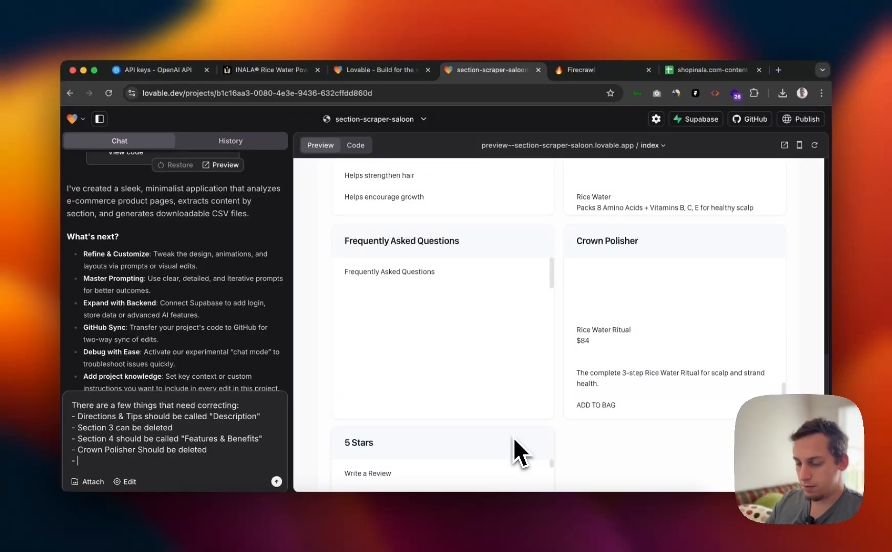
Step: Add the list item "5 Stars should be called "Reviews"" to the chat prompt and start another line below it
text(- 5 Start)
key(BackSpace)
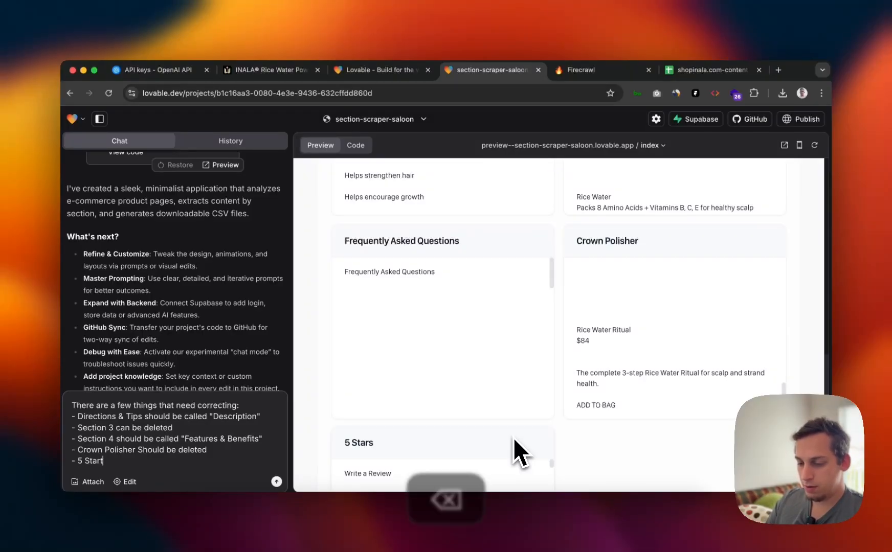
text(s should be )
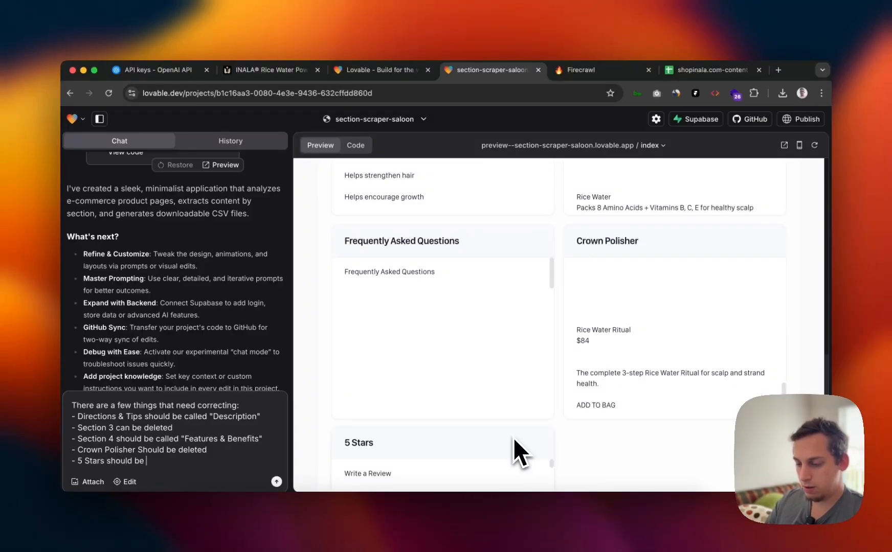
text(called "Re)
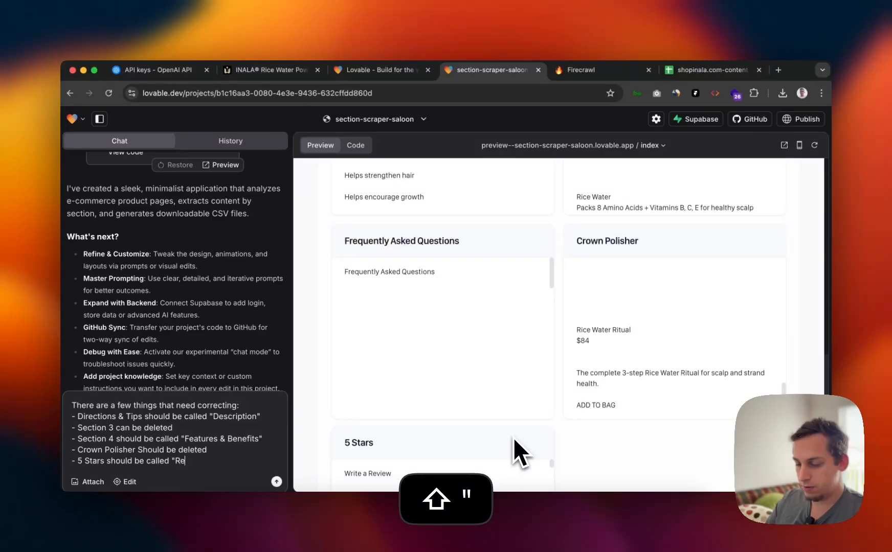
text(views")
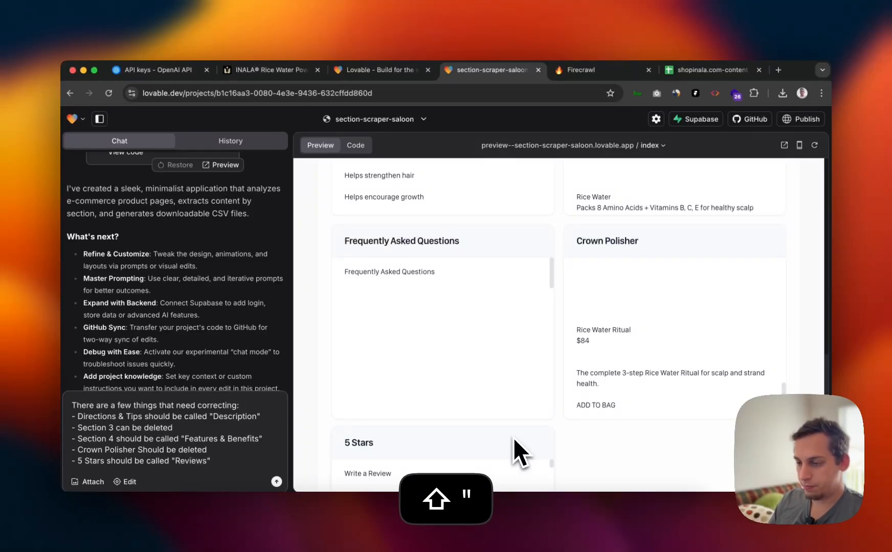
key(shift+Return)
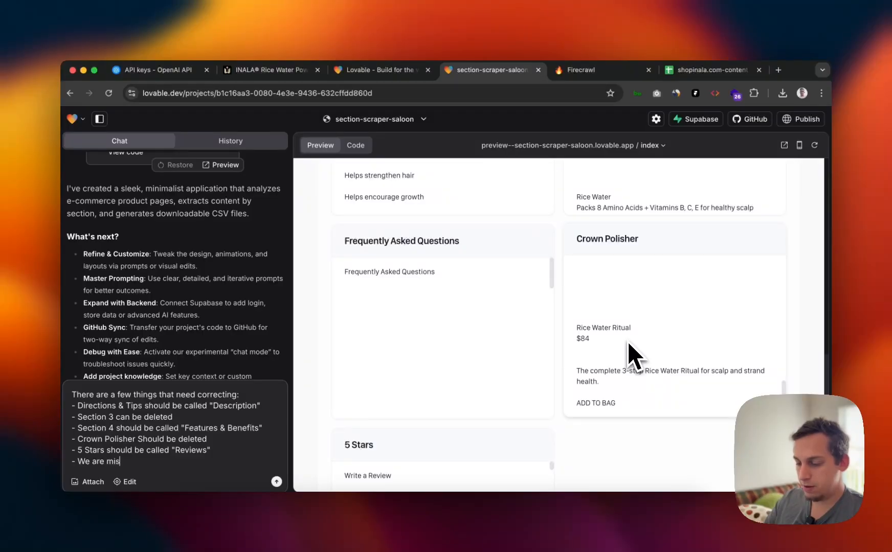
Step: Add the list item "We are missing a "Price" section" to the prompt and start another line below it
text(- We are missing a ")
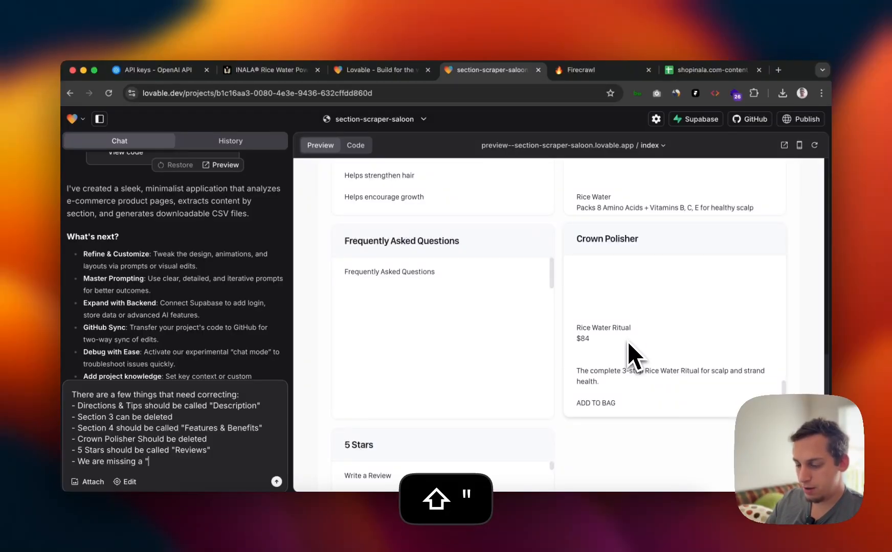
text(Price")
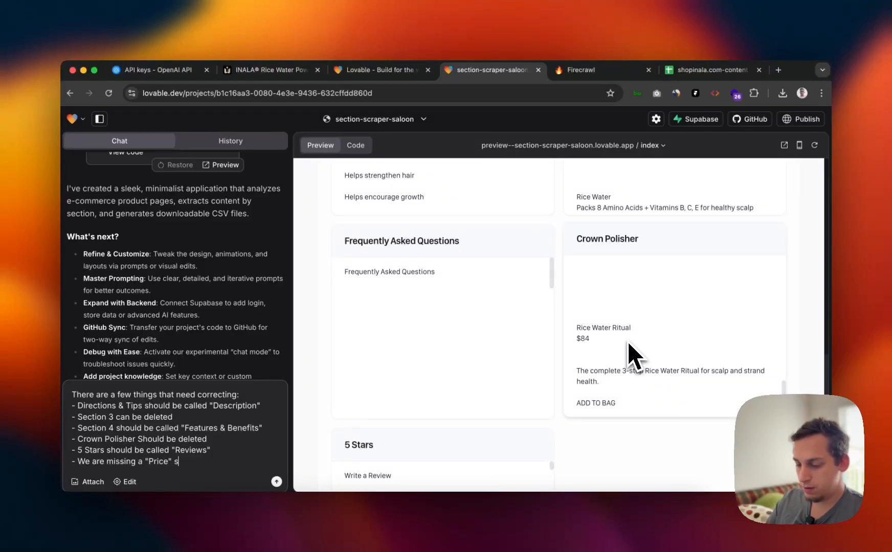
text( section)
key(shift+Return)
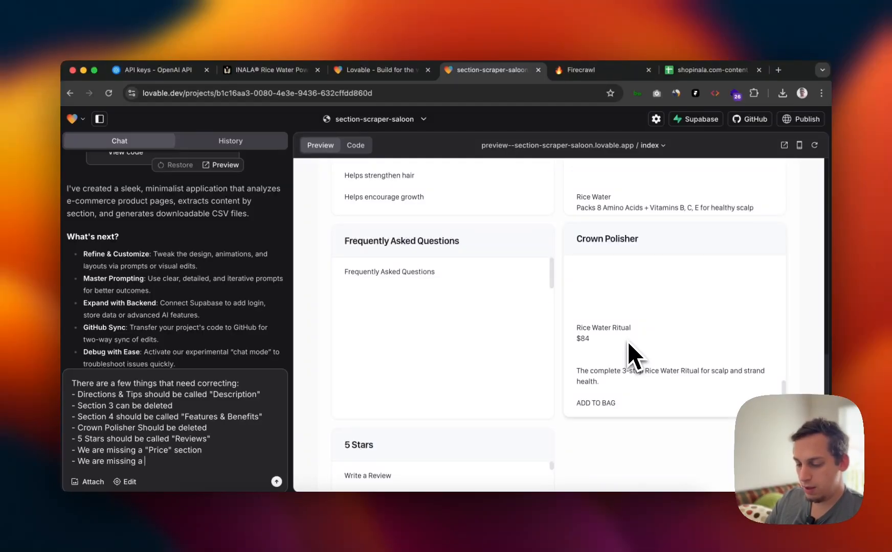
Step: Add the list item "We are missing a "Video" section" to the prompt and start another line below it
text(- We are missing a vid)
key(BackSpace)
key(BackSpace)
key(BackSpace)
text(")
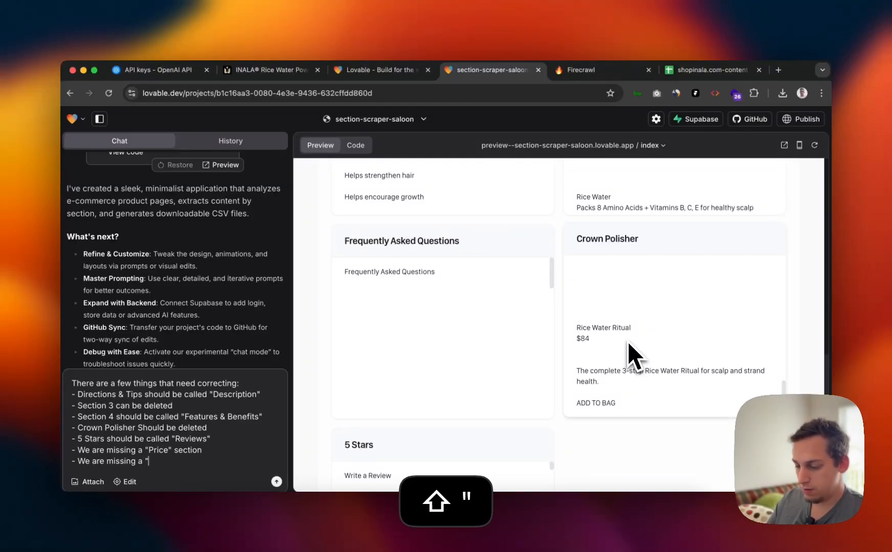
text(Video" sec)
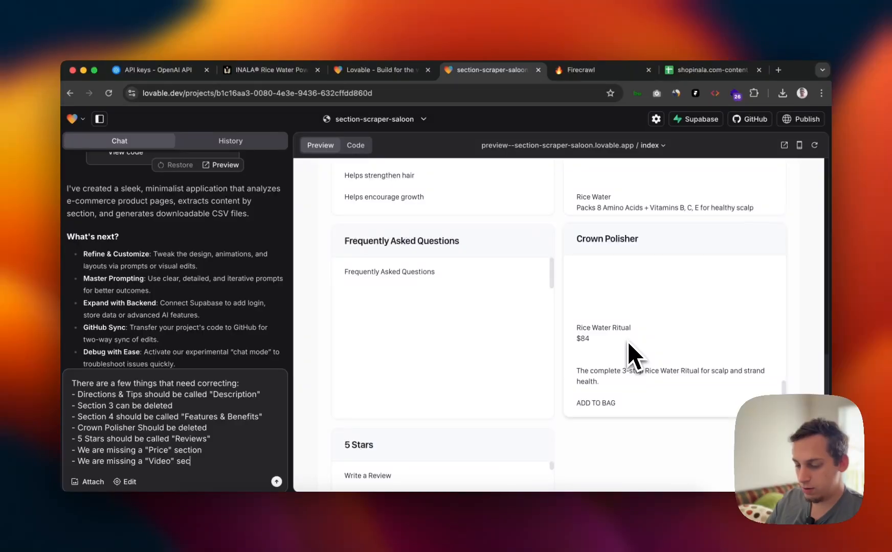
text(tion)
key(shift+Return)
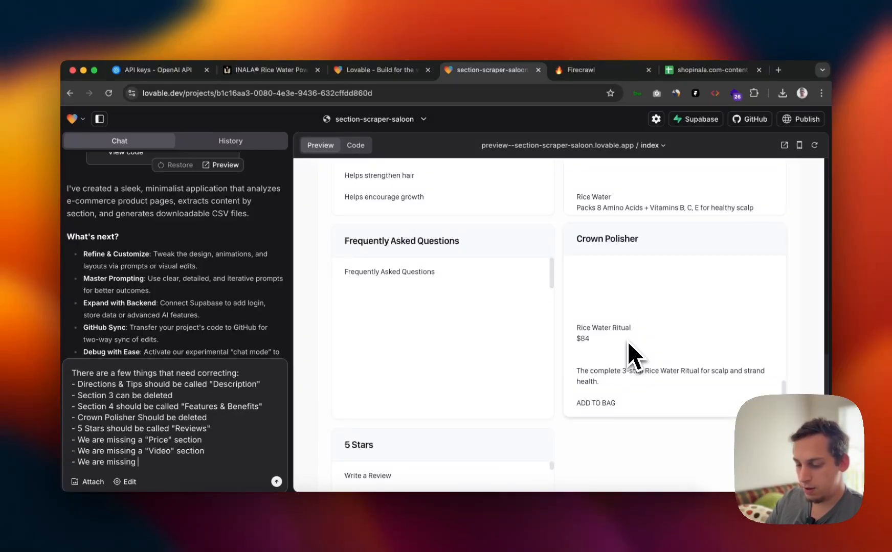
Step: Finish the correction list with the item "We are missing an "Images" Section"
text(")
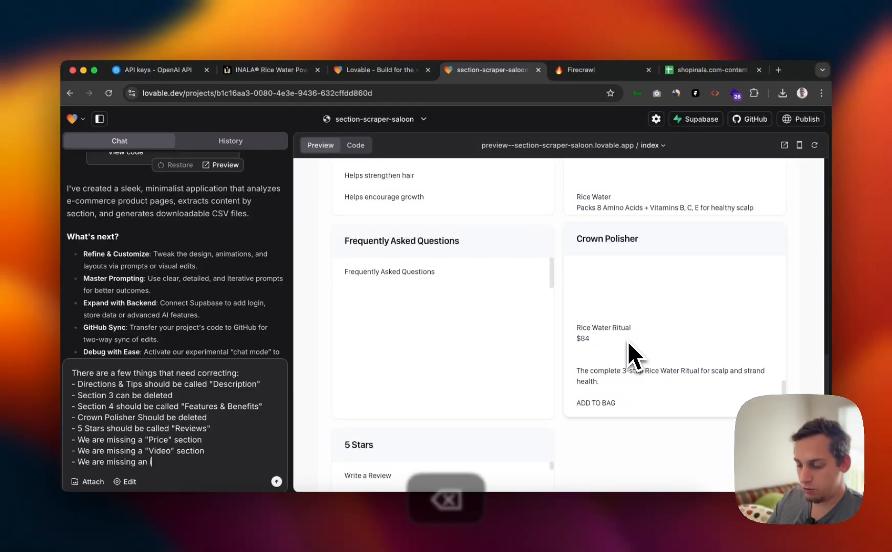
text(Images")
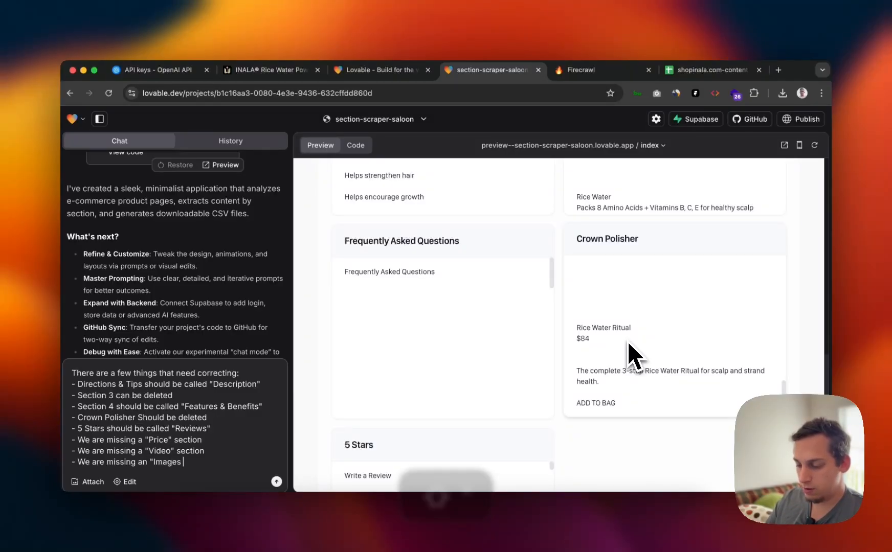
text( Section)
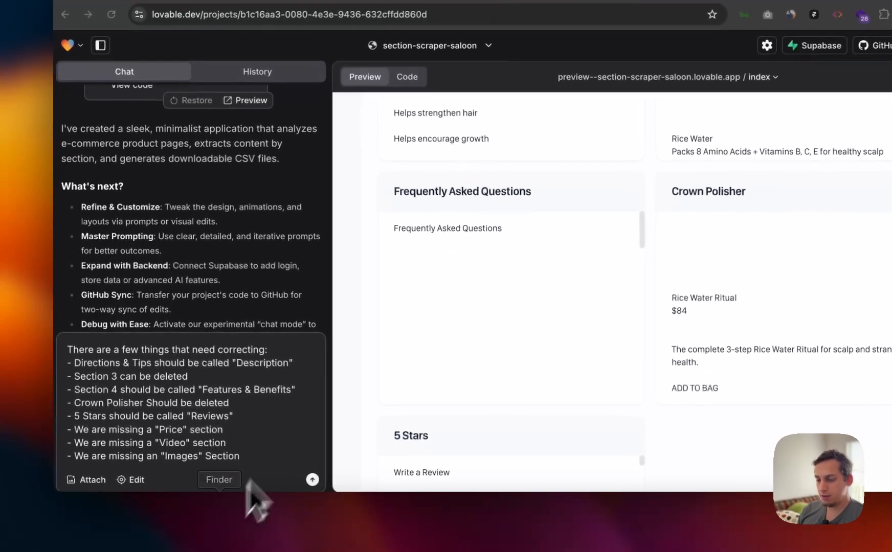
Step: Switch to Finder and preview yesterday's 8.00 PM screenshots among the recent files to look for a product page reference image
click(228, 516)
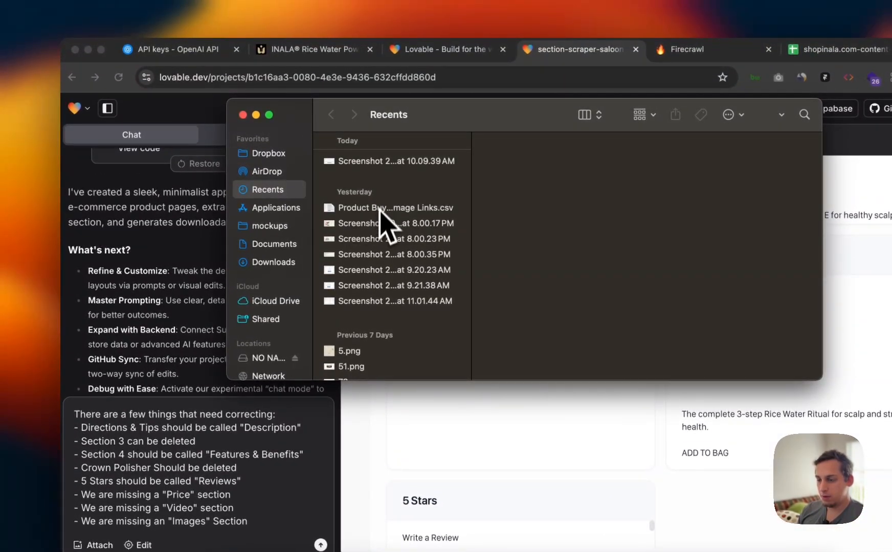
click(378, 214)
click(381, 239)
click(403, 254)
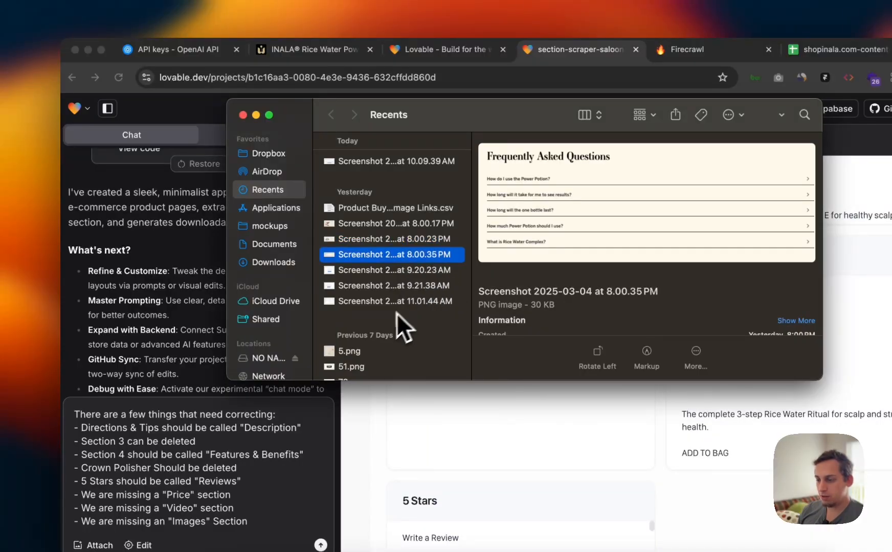
click(399, 237)
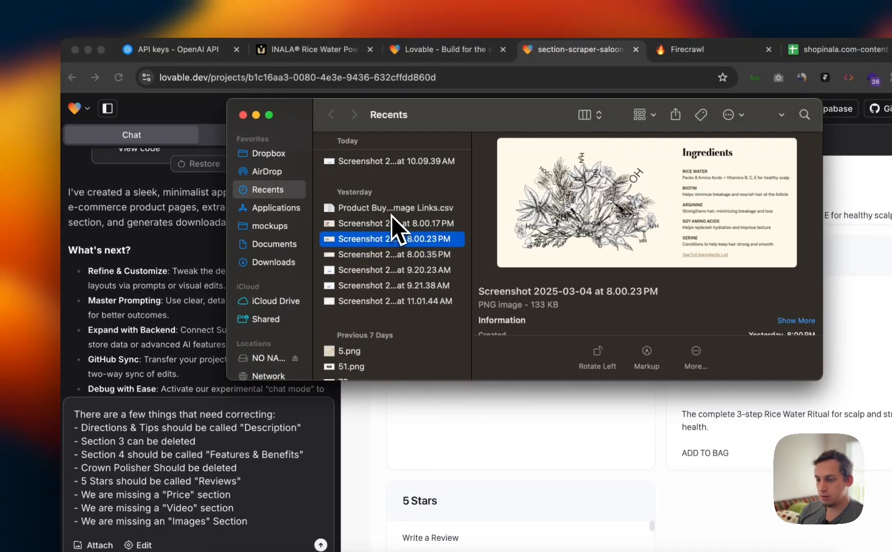
click(391, 211)
click(390, 228)
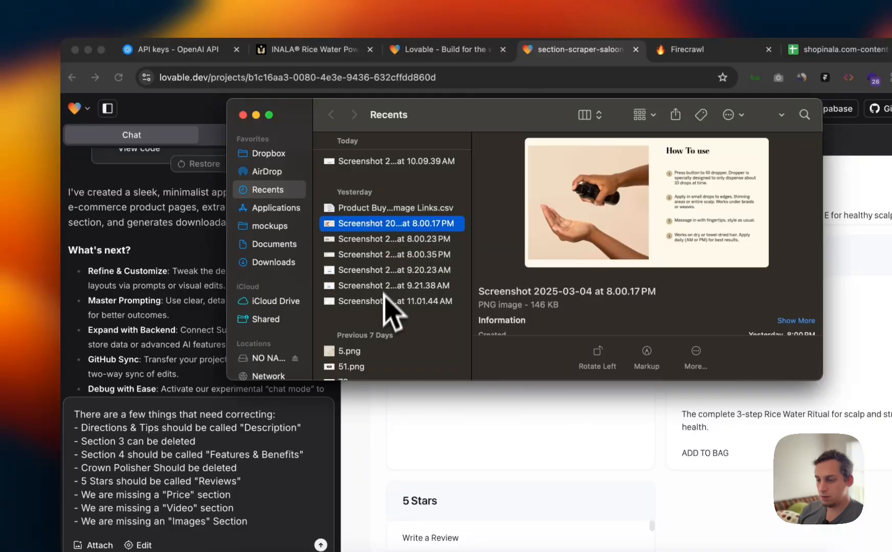
Step: Look through the PNG images in the Downloads folder, open Group 634.png to check its section annotations, and close it
click(273, 262)
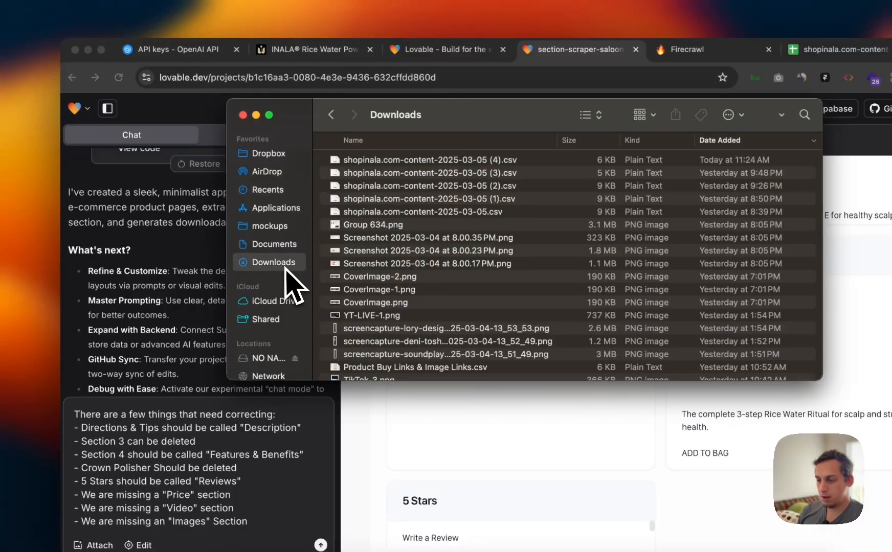
click(359, 262)
click(359, 251)
click(358, 238)
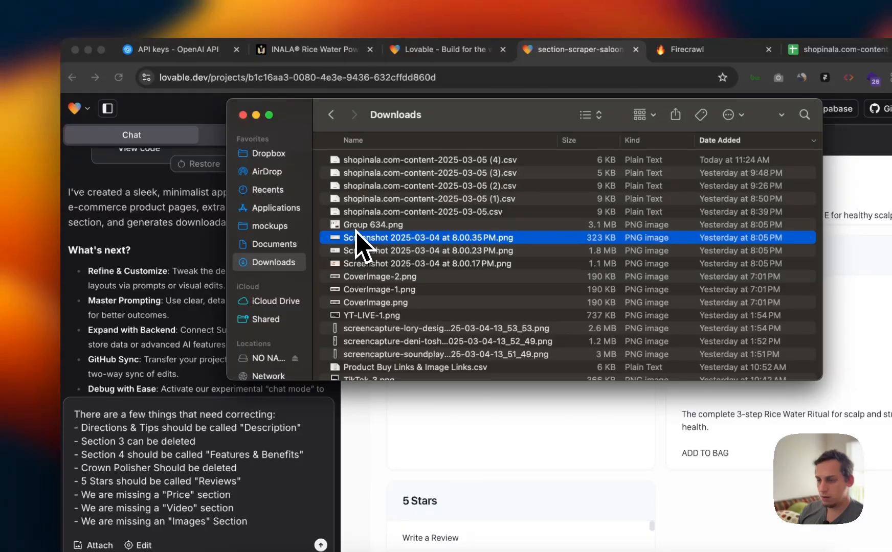
click(357, 225)
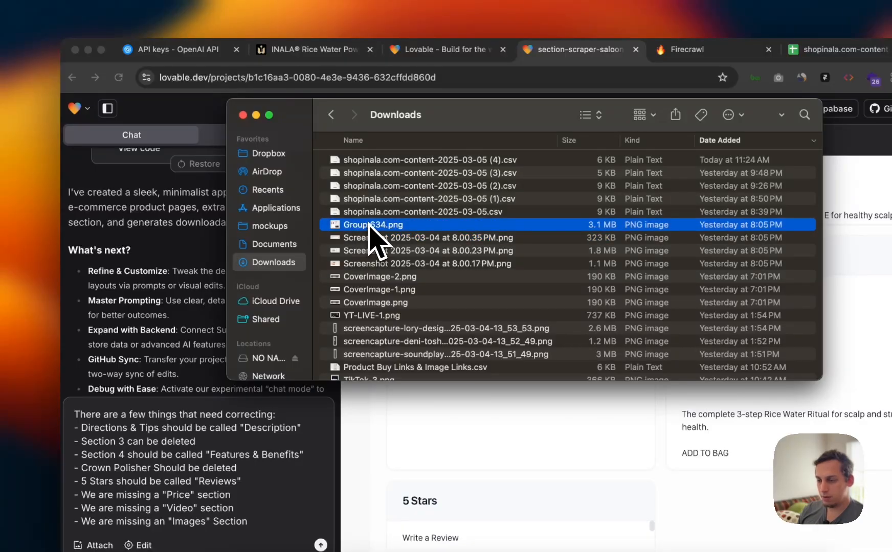
double_click(370, 225)
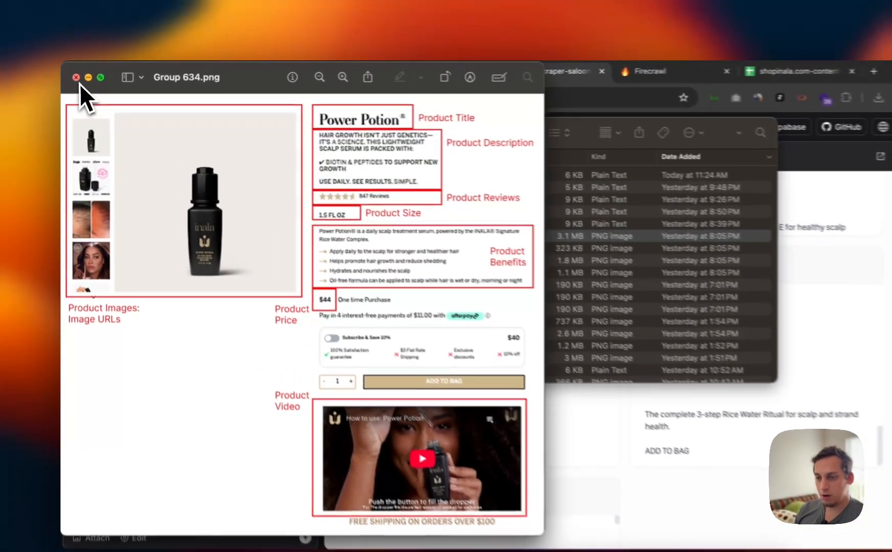
click(73, 75)
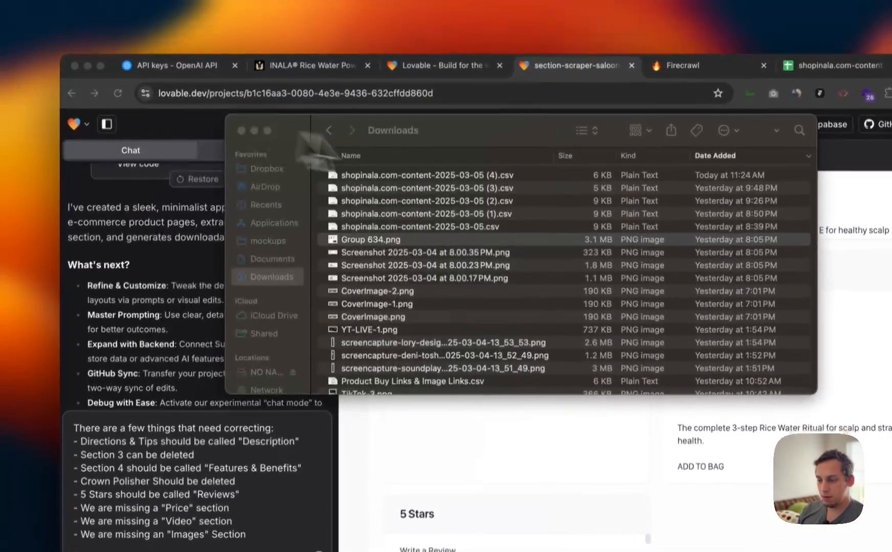
Step: Attach Group 634.png from Downloads to the correction prompt in the section-scraper-saloon project and send it
drag(389, 207, 134, 434)
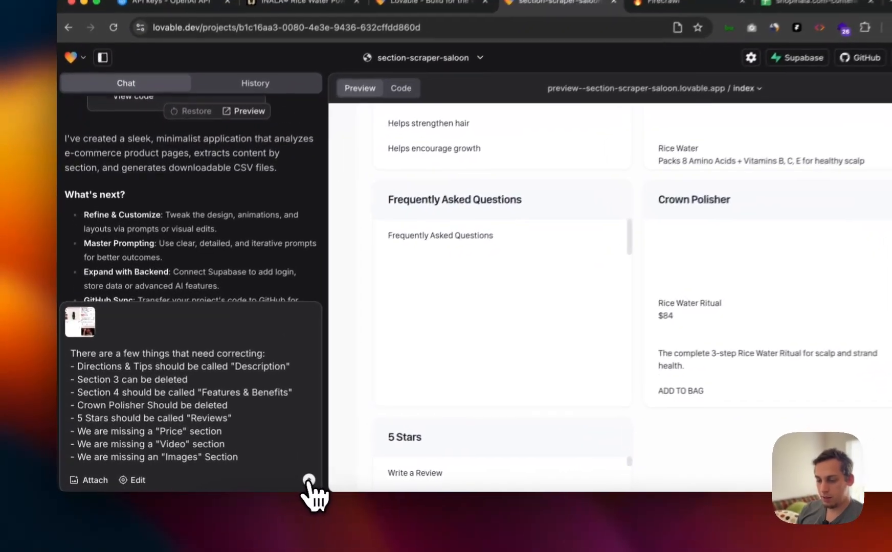
click(276, 482)
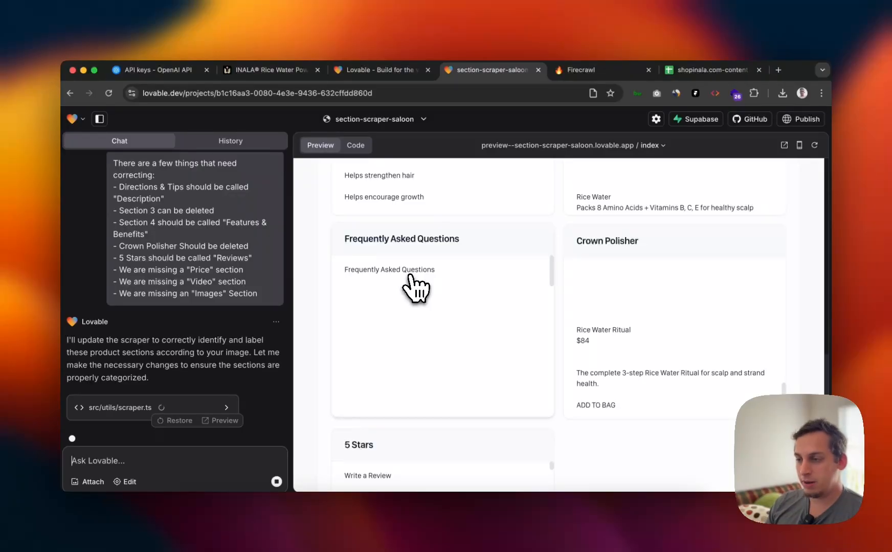
Step: Switch to the page-parse-guru-53 project and review its earlier chat about parsing real page content with the Firecrawl service
click(401, 74)
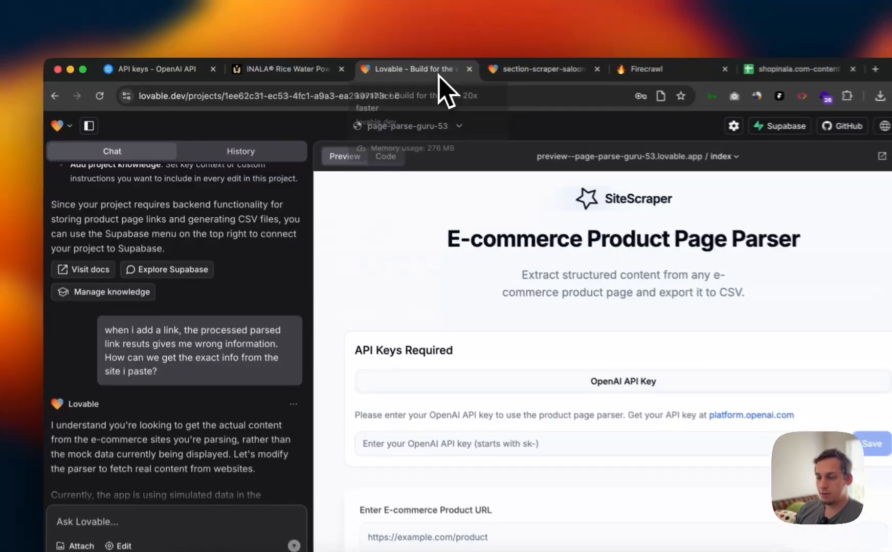
scroll(235, 339, down, 5)
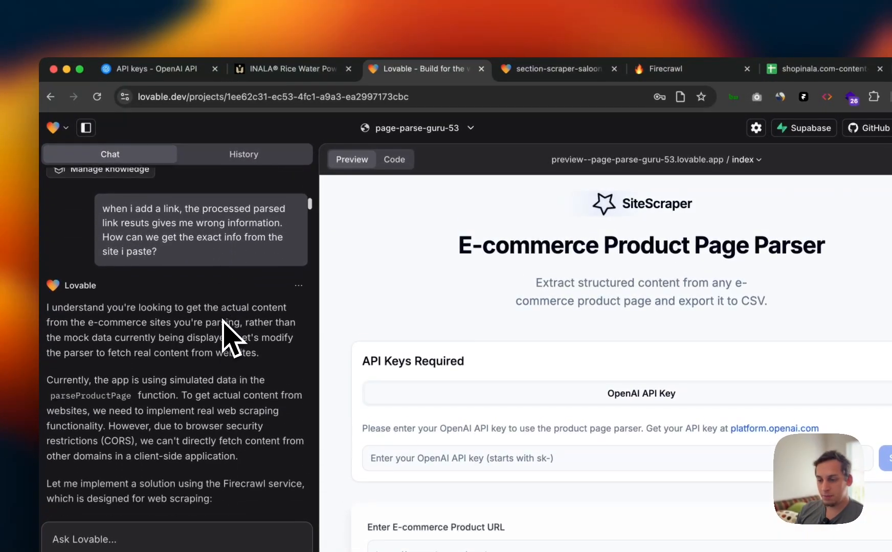
scroll(230, 337, up, 10)
scroll(225, 332, up, 5)
scroll(215, 287, down, 10)
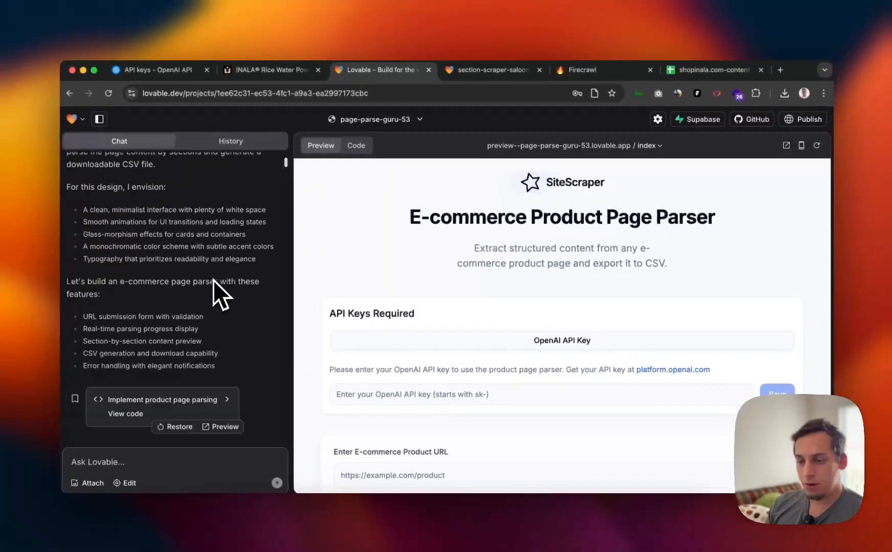
scroll(213, 279, down, 15)
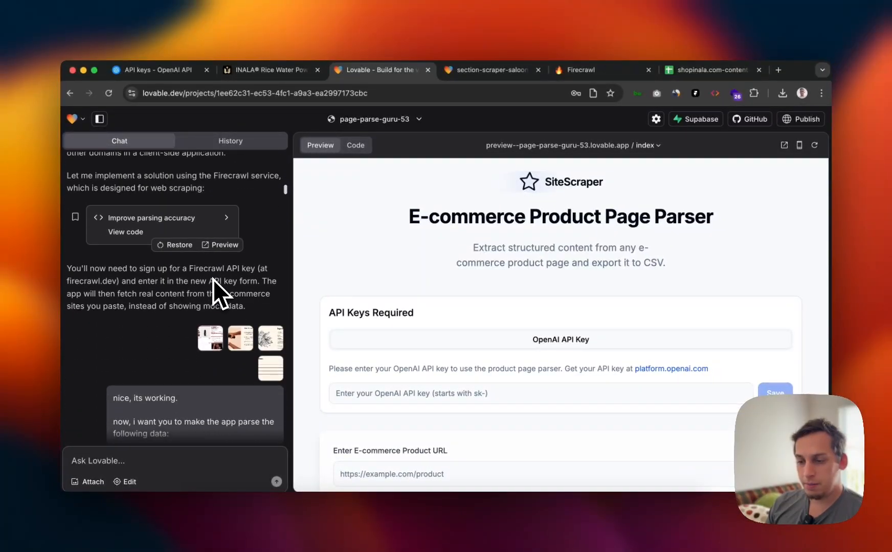
scroll(213, 279, down, 2)
scroll(212, 279, up, 4)
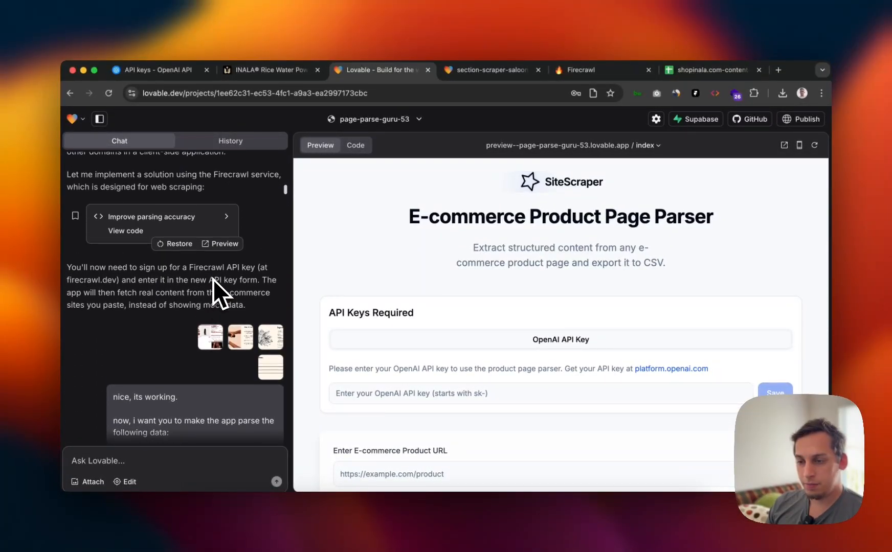
scroll(213, 279, up, 1)
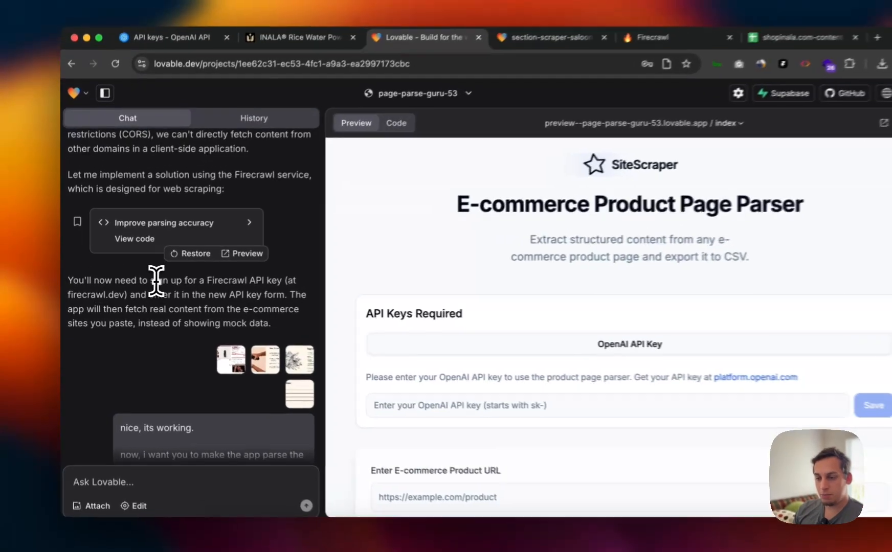
Step: Highlight the chat instructions about signing up for and entering a Firecrawl API key, and read on to the product page parser update
drag(144, 284, 253, 282)
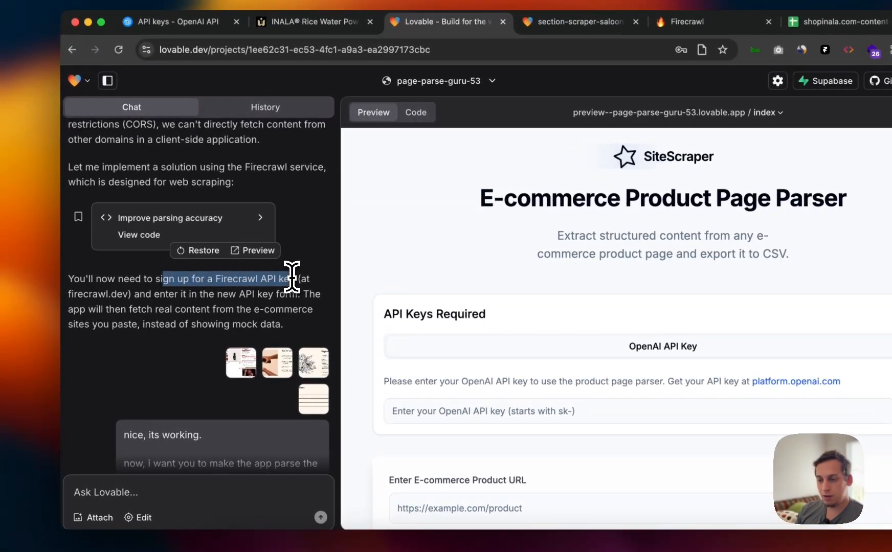
click(159, 292)
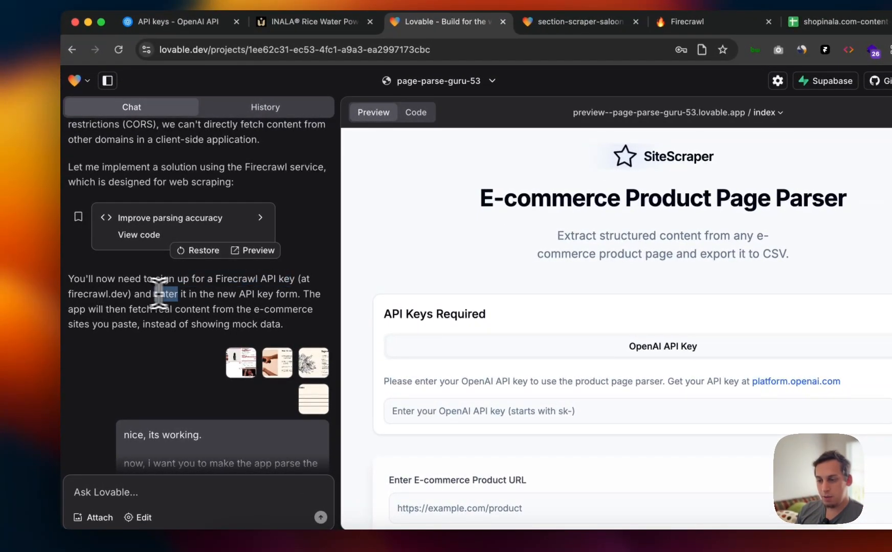
drag(159, 294, 298, 296)
click(197, 256)
scroll(191, 287, up, 4)
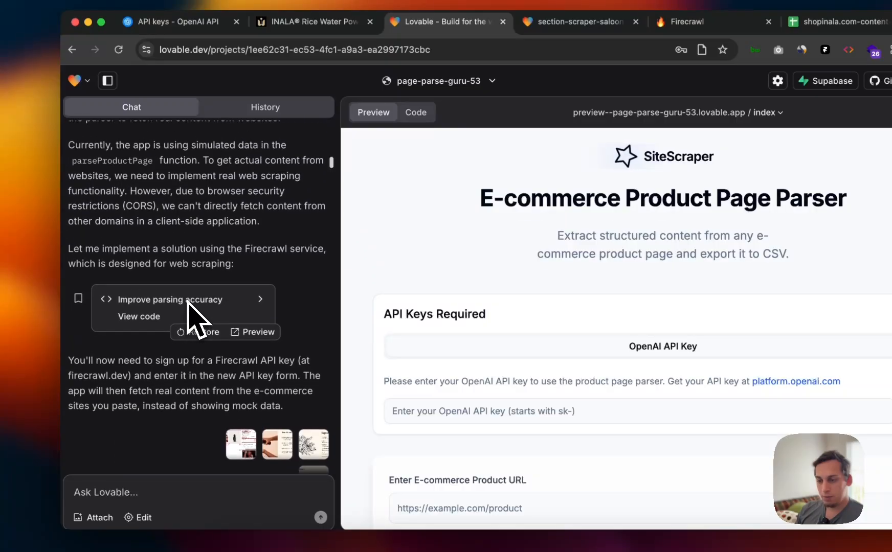
scroll(188, 301, down, 10)
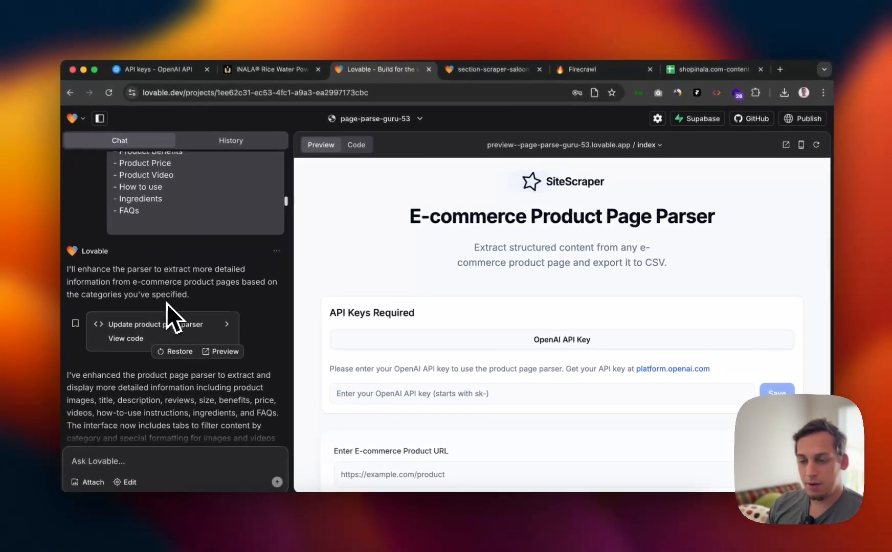
Step: Go back up the page-parse-guru-53 chat to the prompt about wrong parsed link results and highlight its first sentence
scroll(167, 303, down, 5)
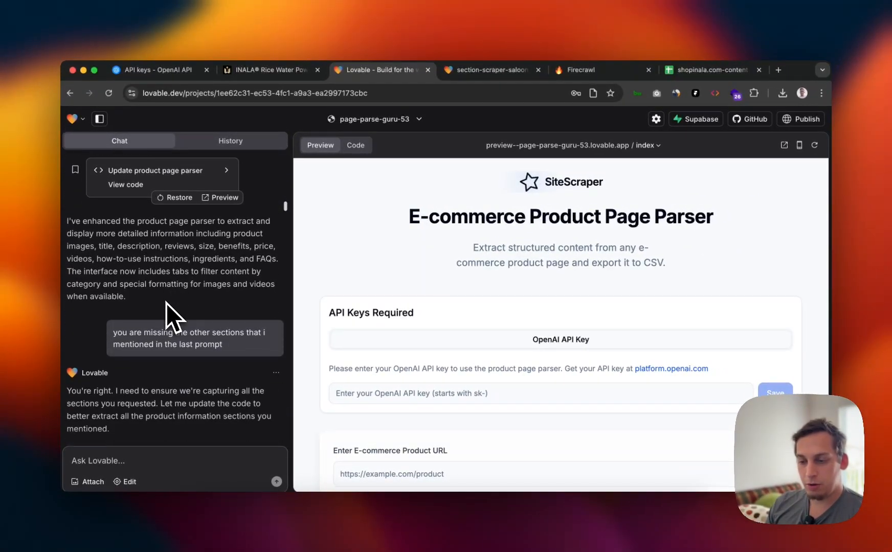
scroll(167, 303, up, 10)
scroll(166, 304, up, 2)
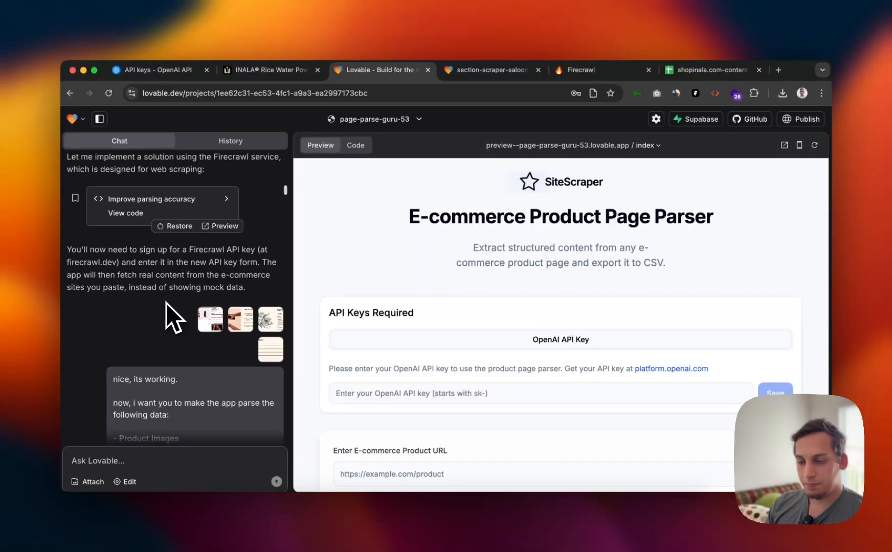
scroll(168, 310, up, 3)
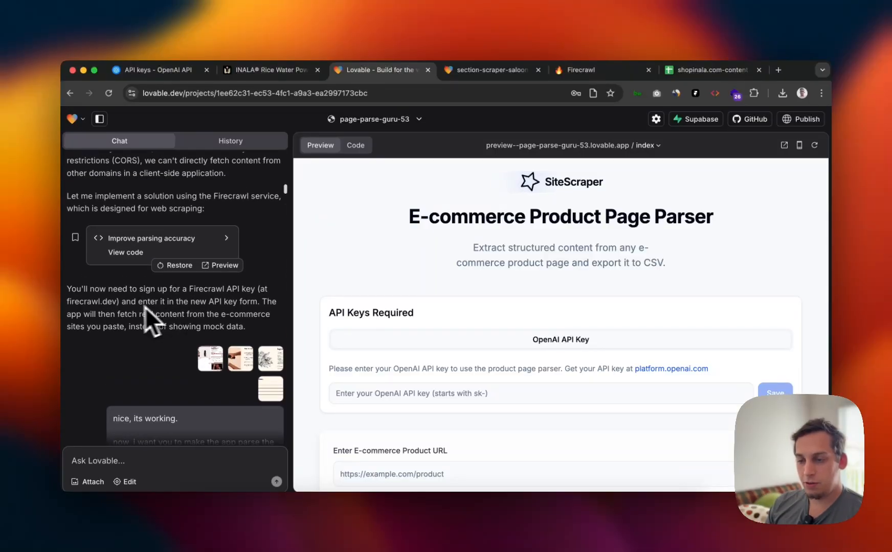
scroll(188, 302, up, 10)
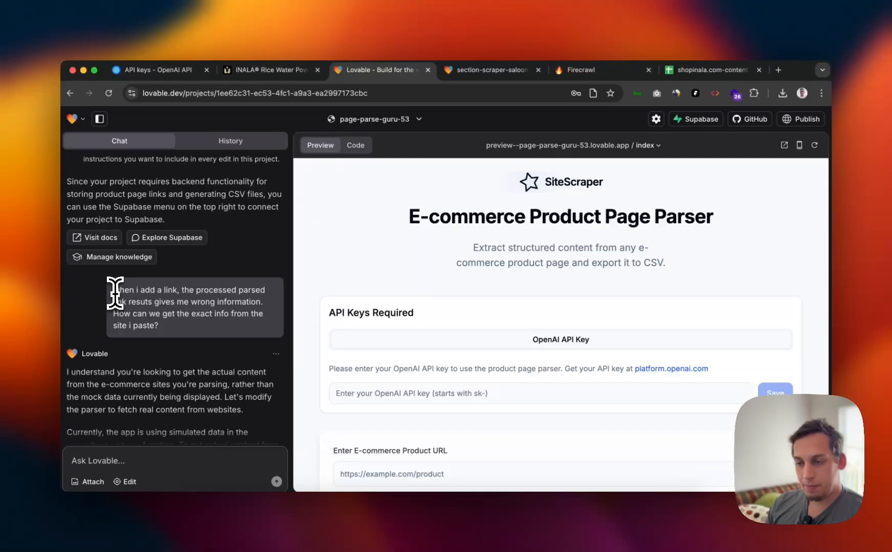
drag(115, 293, 207, 290)
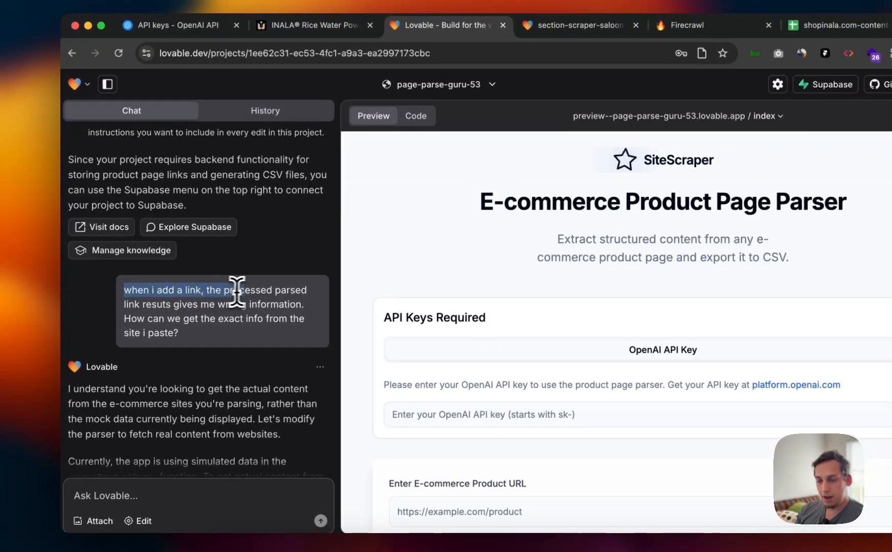
drag(303, 291, 309, 307)
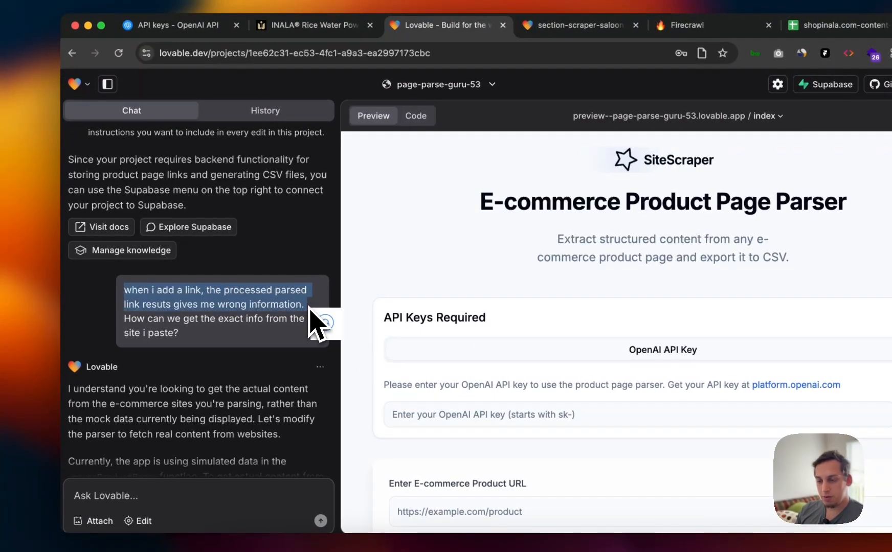
click(149, 330)
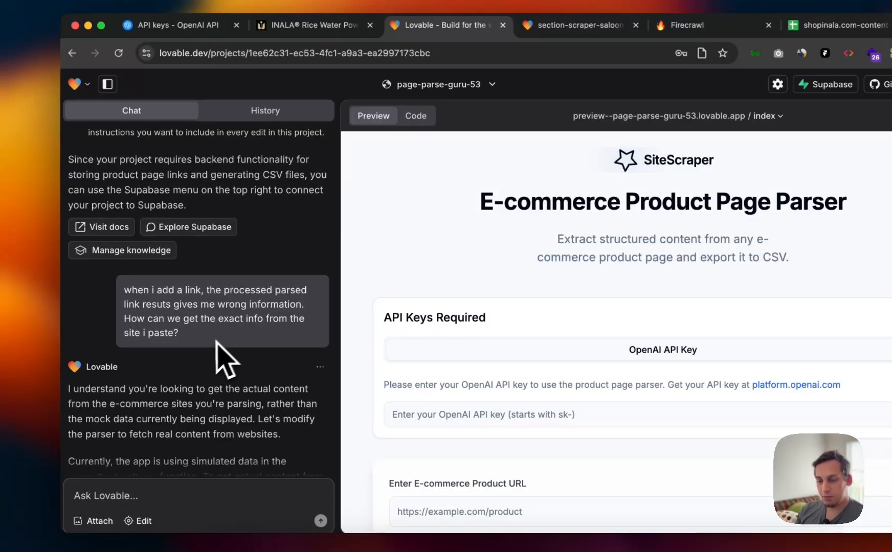
Step: Read the chat reply explaining simulated data, CORS restrictions and the Firecrawl service, through to its API key instructions
scroll(218, 344, down, 5)
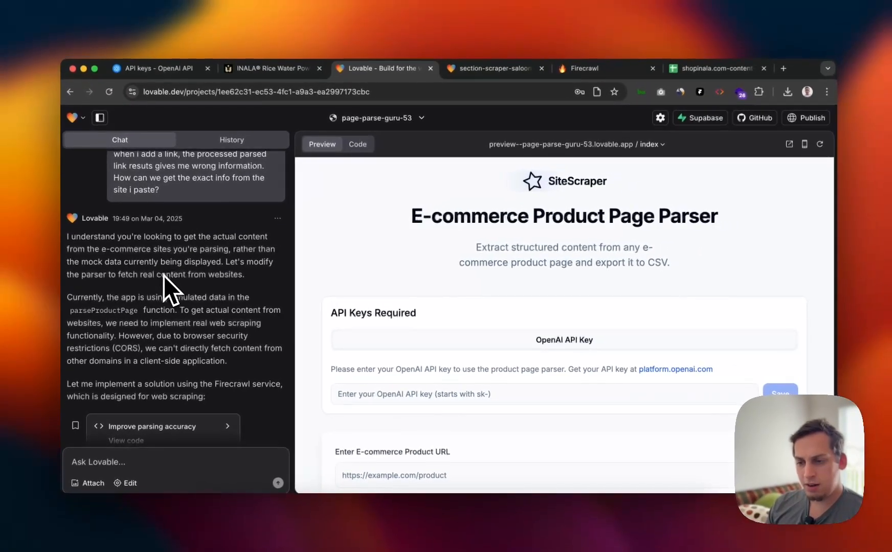
scroll(164, 279, down, 1)
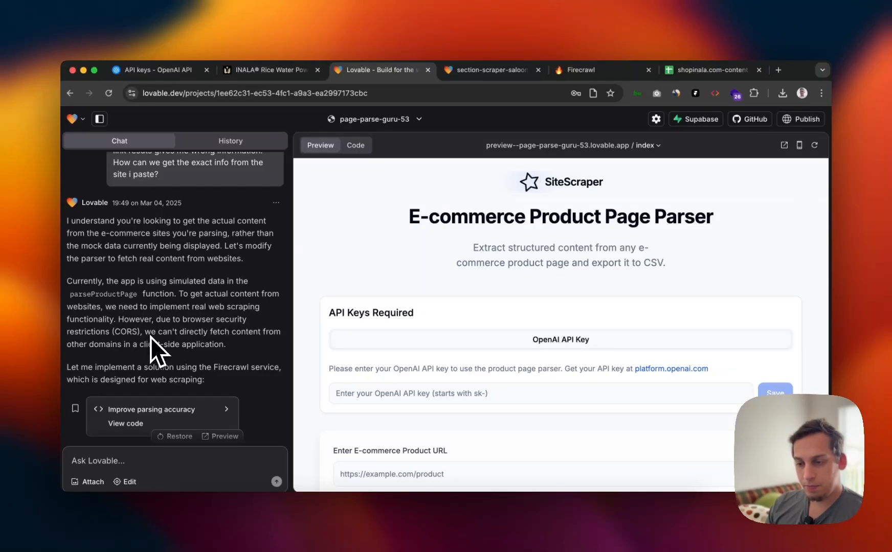
scroll(181, 318, down, 3)
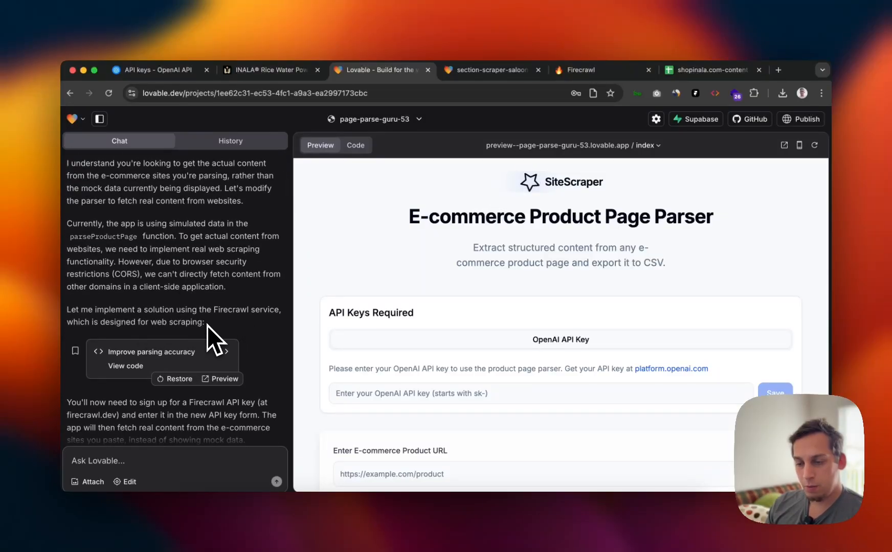
scroll(207, 326, down, 5)
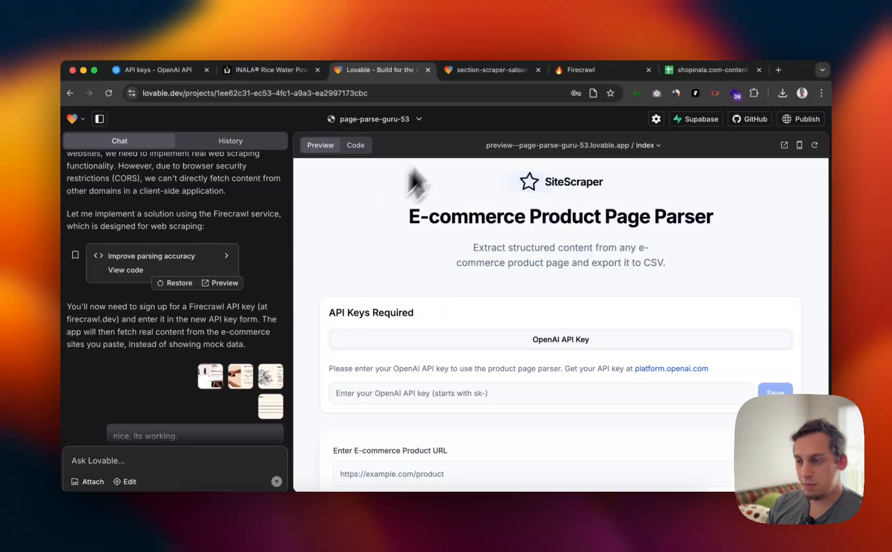
Step: In the section-scraper-saloon project, check the change summary and analyze the copied INALA page address shopinala.com/products/power-potion in the preview
click(491, 69)
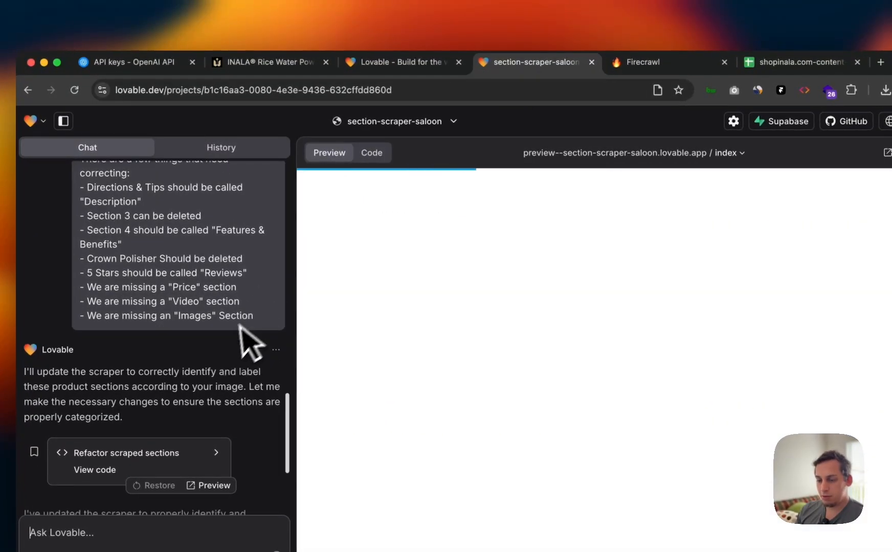
scroll(235, 332, down, 5)
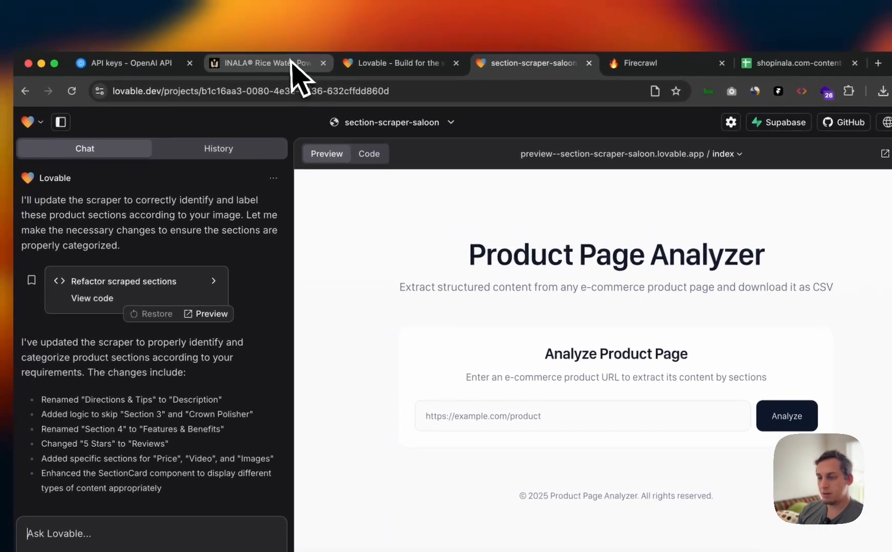
click(289, 63)
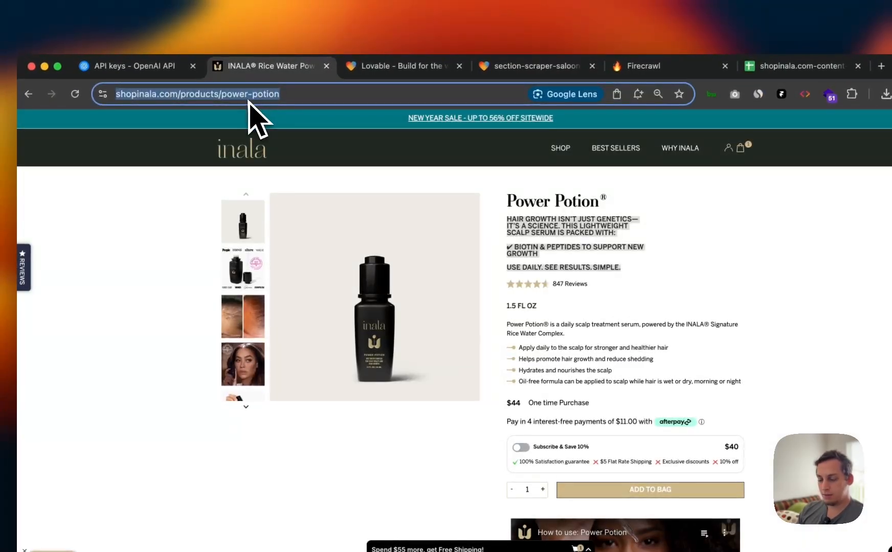
key(super+c)
click(511, 66)
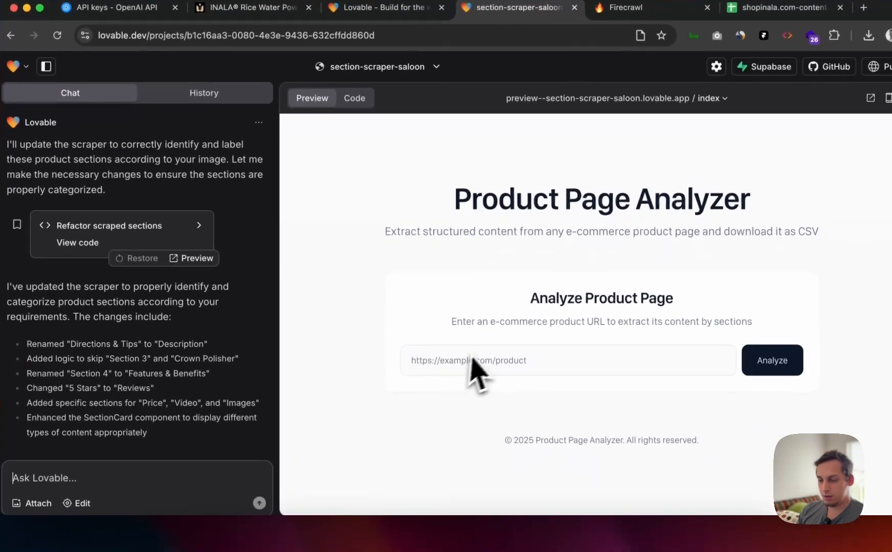
click(473, 361)
key(super+v)
click(759, 360)
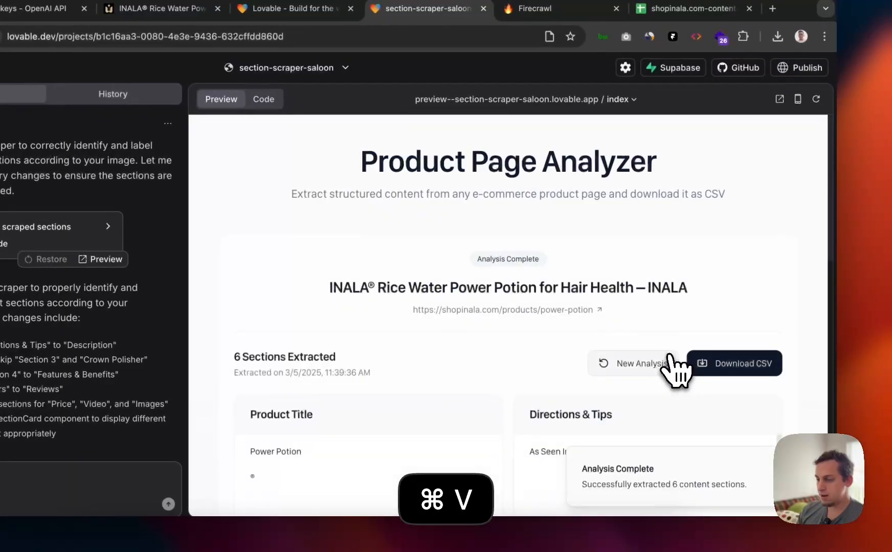
Step: Compare the extracted section cards in the preview with the section corrections requested in the chat prompt
scroll(597, 322, down, 5)
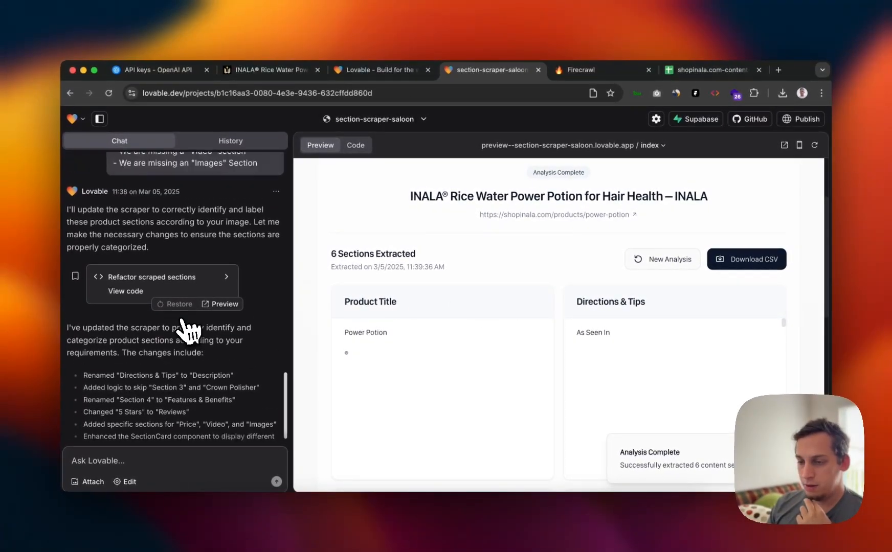
scroll(189, 330, up, 5)
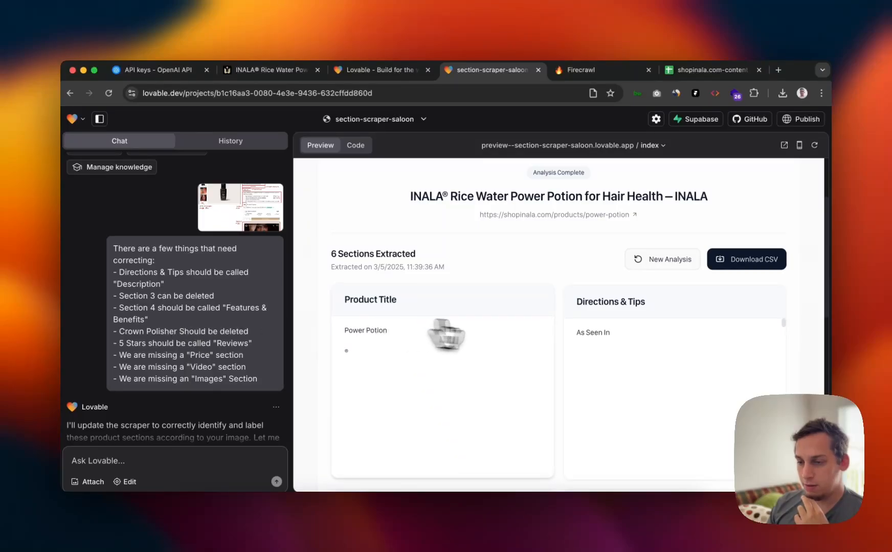
scroll(583, 329, down, 5)
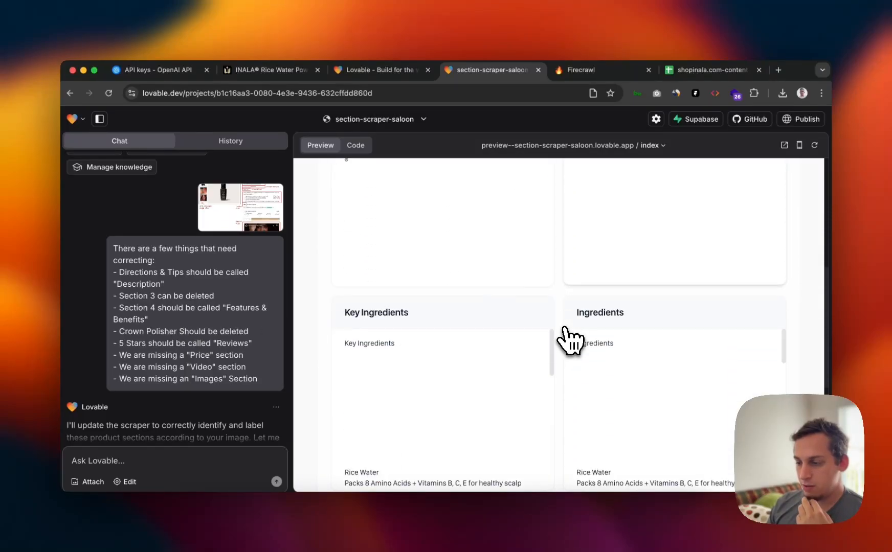
scroll(569, 340, down, 3)
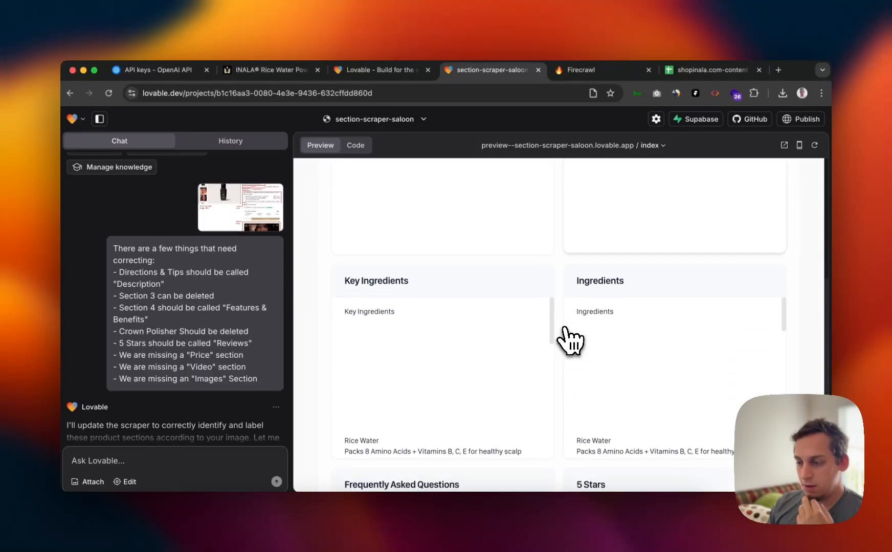
scroll(570, 340, down, 1)
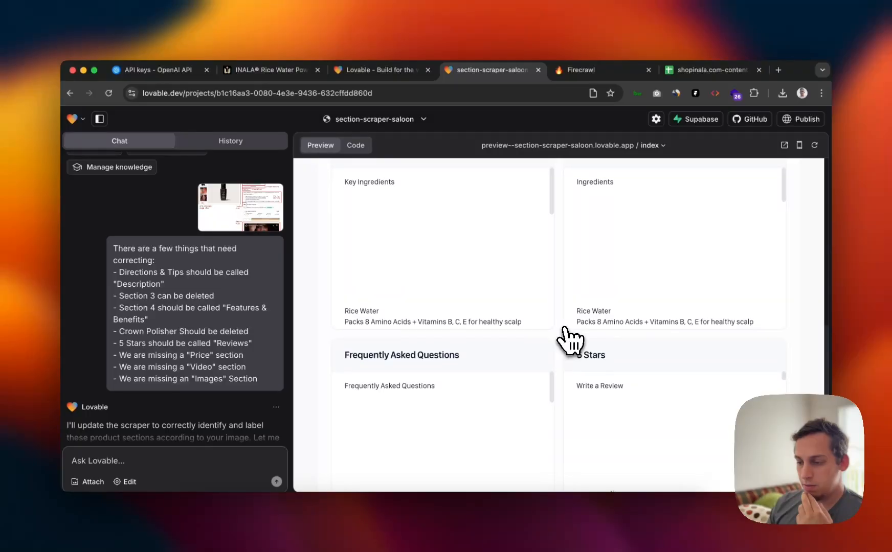
scroll(570, 341, down, 3)
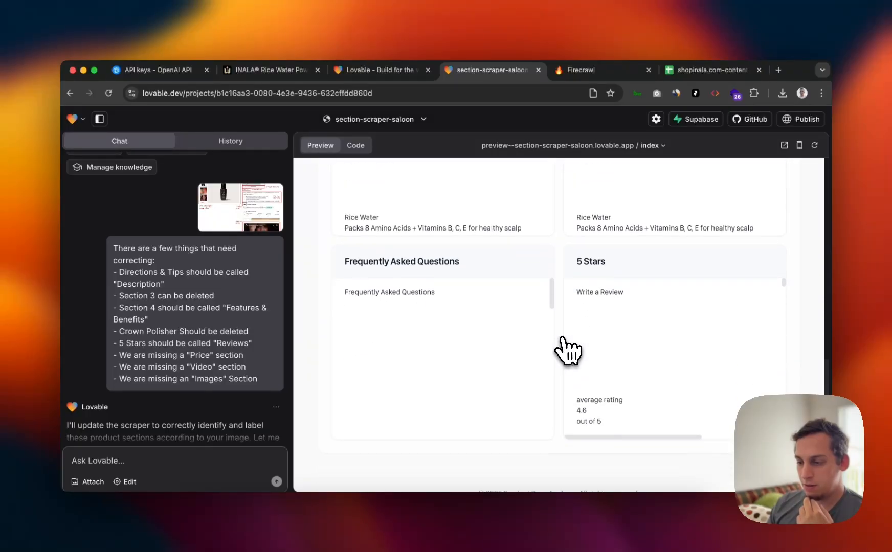
scroll(567, 345, up, 5)
scroll(568, 347, up, 8)
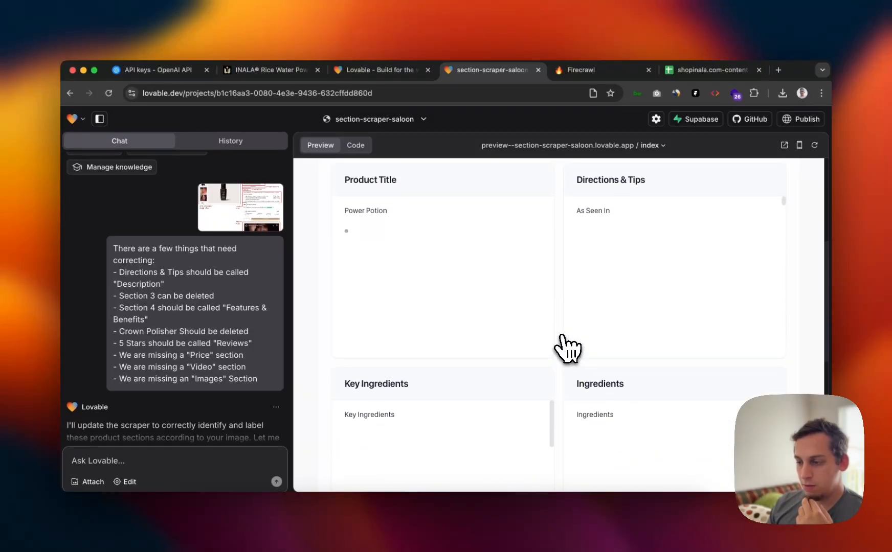
scroll(567, 348, down, 6)
scroll(225, 385, down, 5)
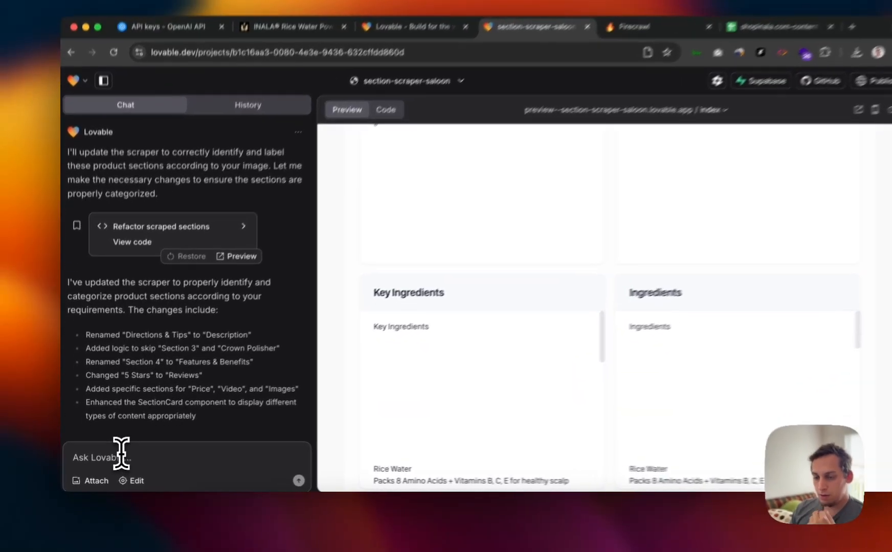
Step: Send the follow-up prompt "The renaming of the sections didnt work. there is no "price" and "video" section."
click(118, 458)
text(The renam)
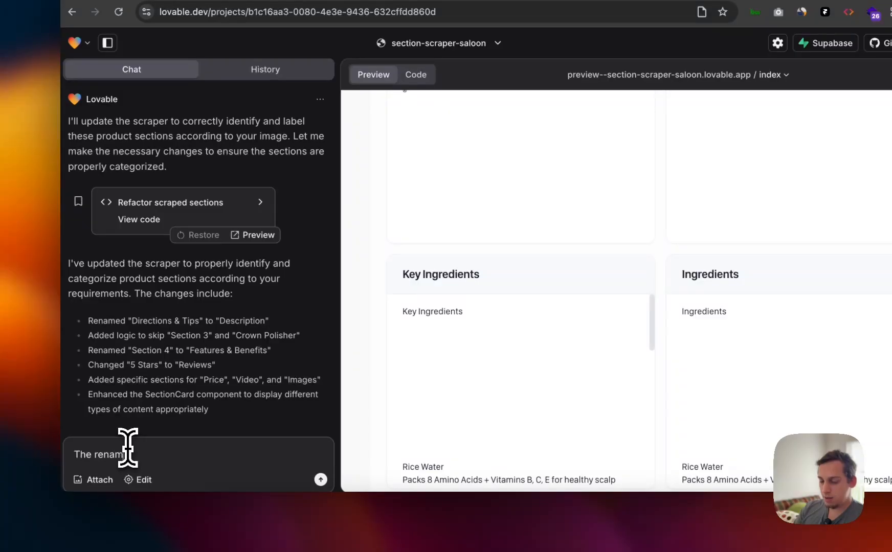
text(ing of the sections didnt work.)
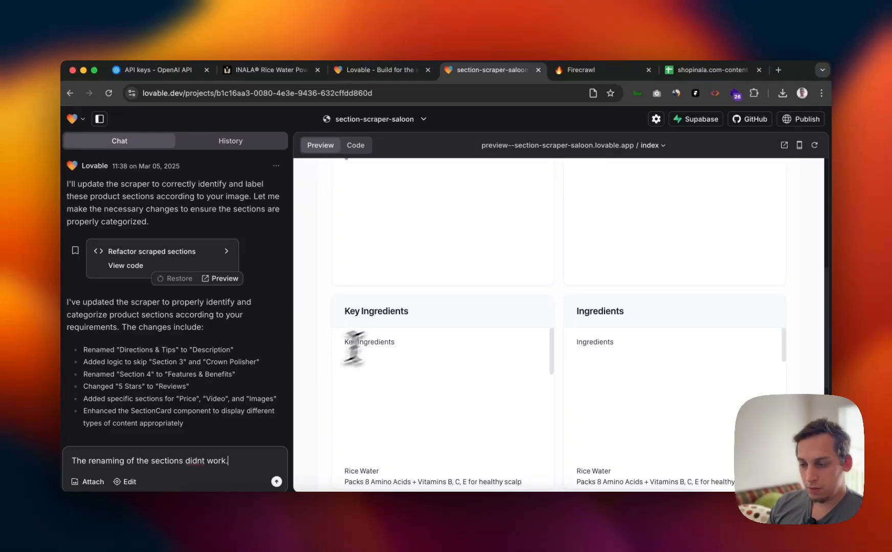
scroll(463, 289, down, 4)
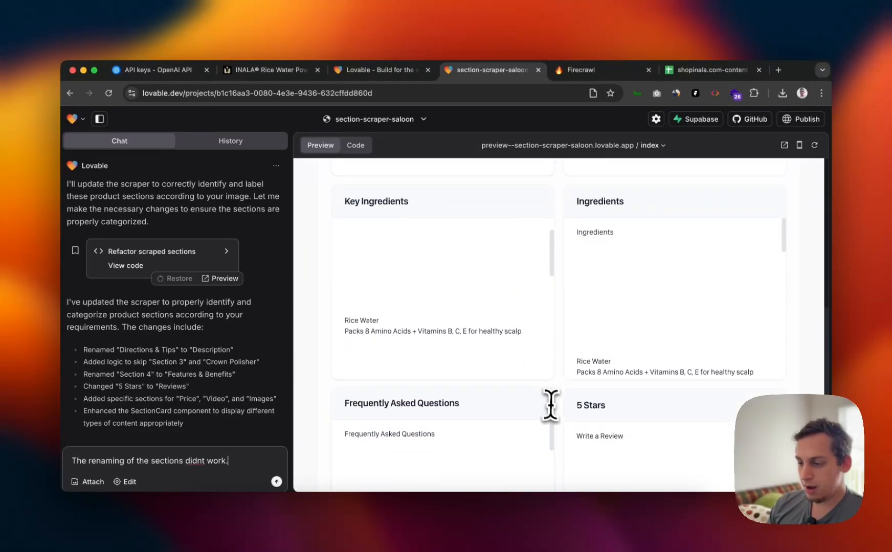
scroll(551, 405, down, 4)
scroll(553, 407, up, 12)
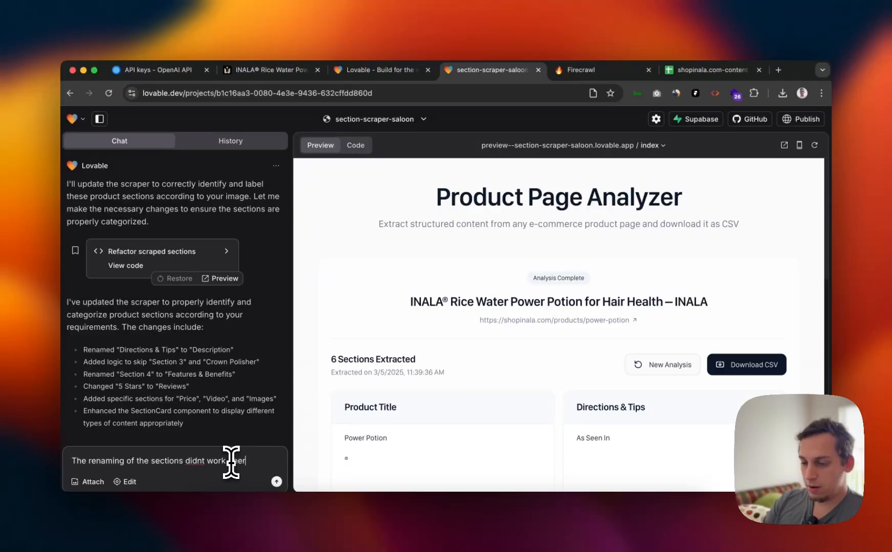
text(price)
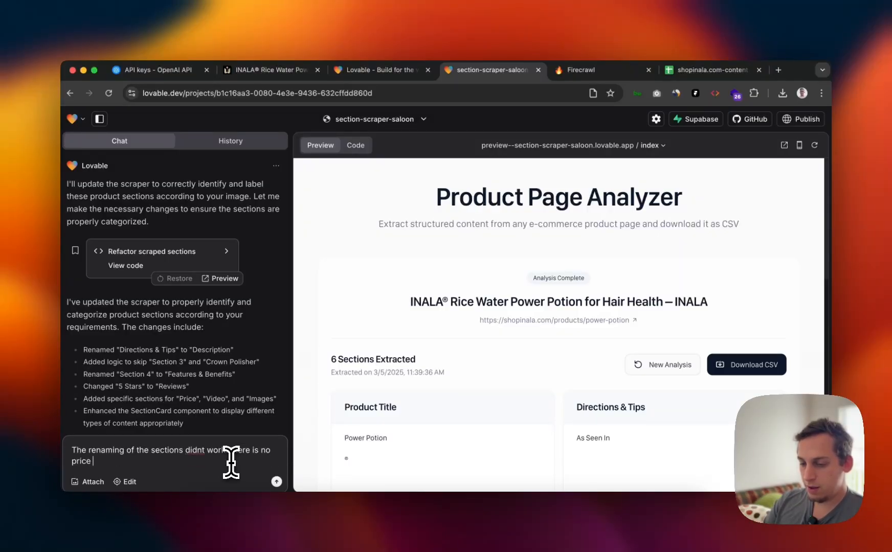
key(BackSpace)
key(BackSpace)
key(BackSpace)
key(BackSpace)
key(BackSpace)
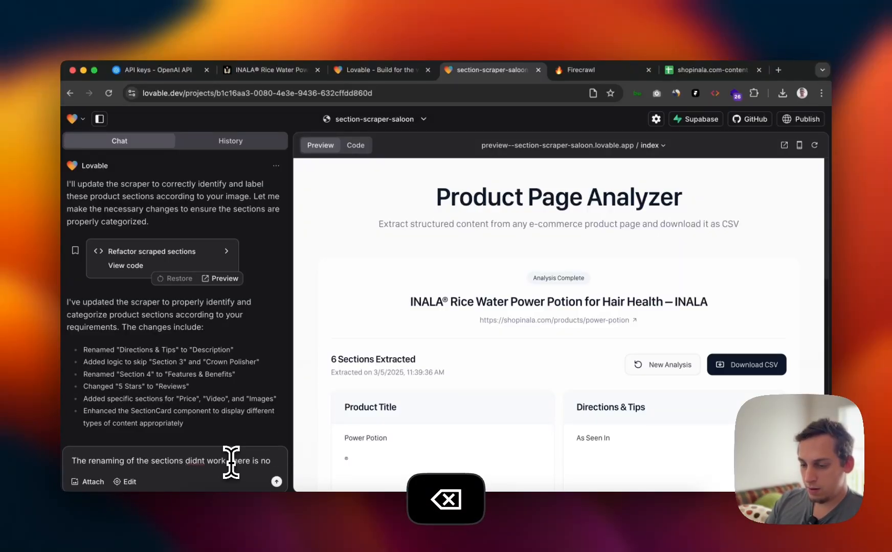
text(price" and "video" section)
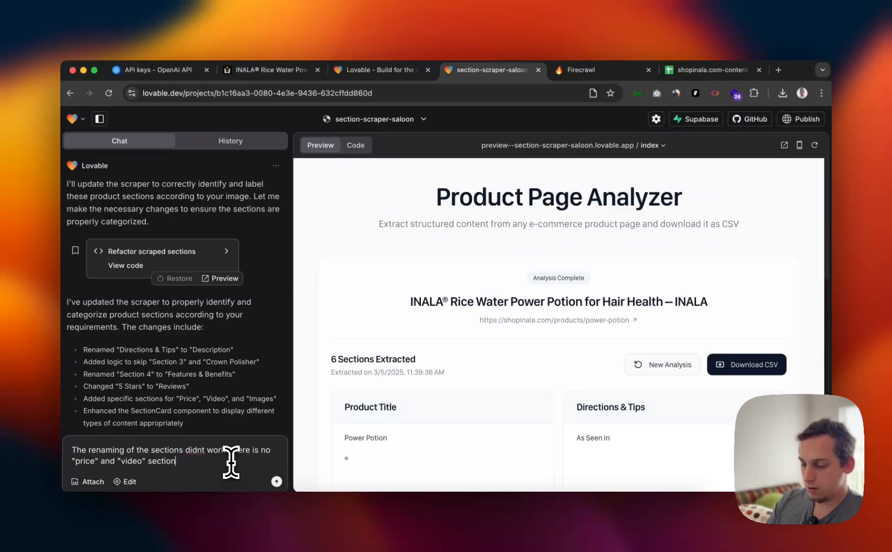
key(Return)
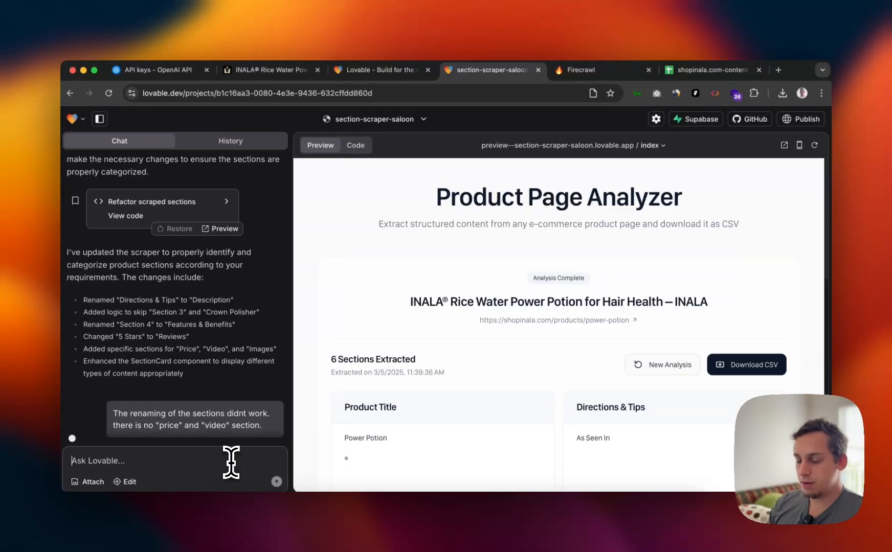
Step: View the API key and product URL form in the page-parse-guru-53 preview, and return to the section-scraper-saloon project
click(391, 70)
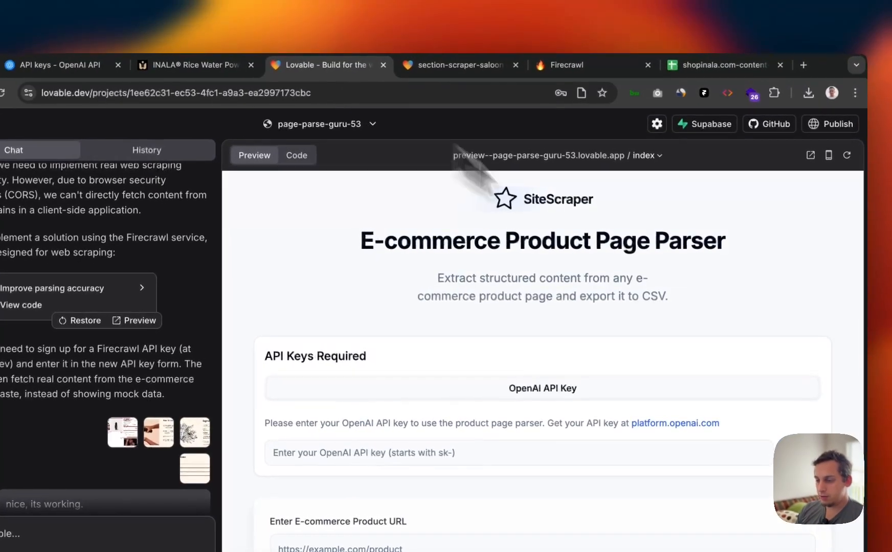
scroll(544, 404, down, 3)
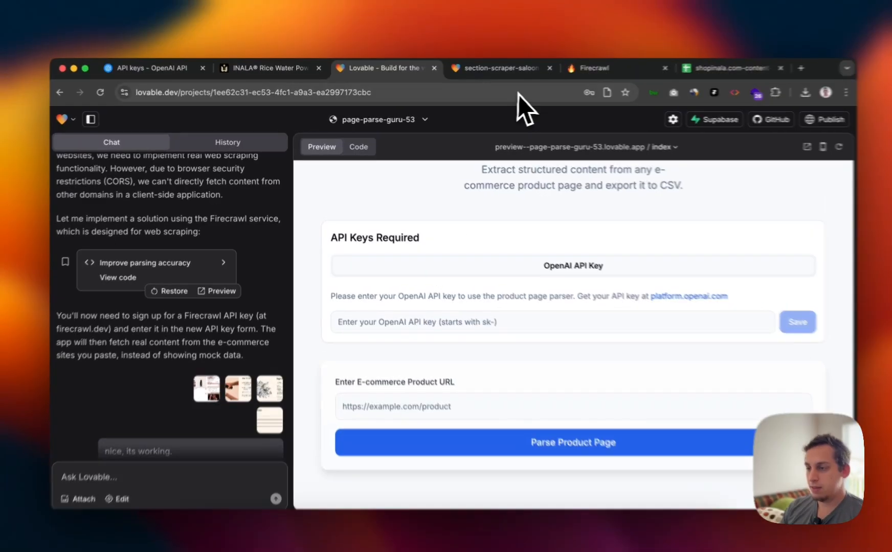
click(514, 70)
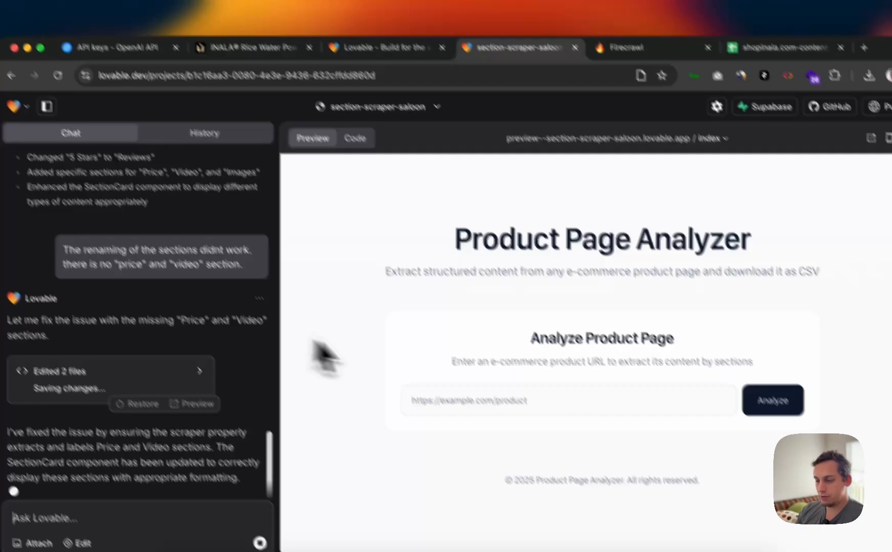
click(475, 415)
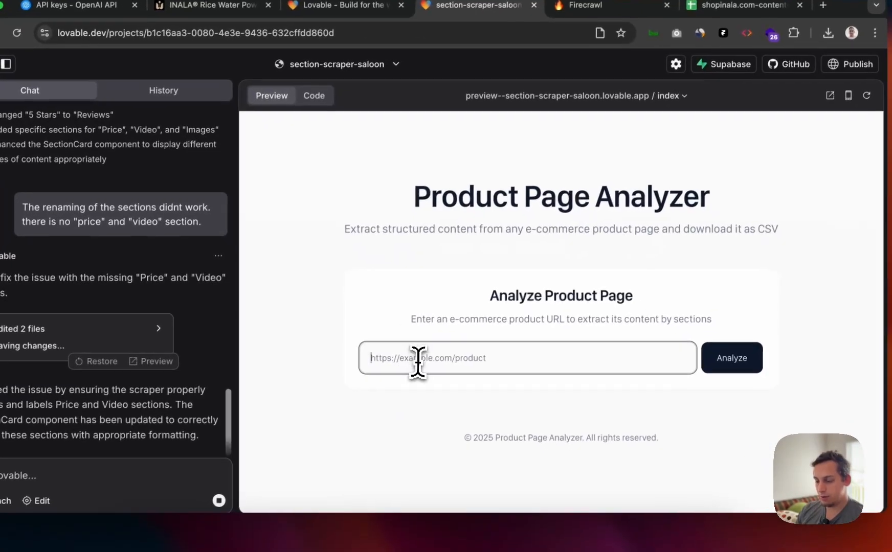
text(https://shopinala.com/products/power-potion)
click(686, 355)
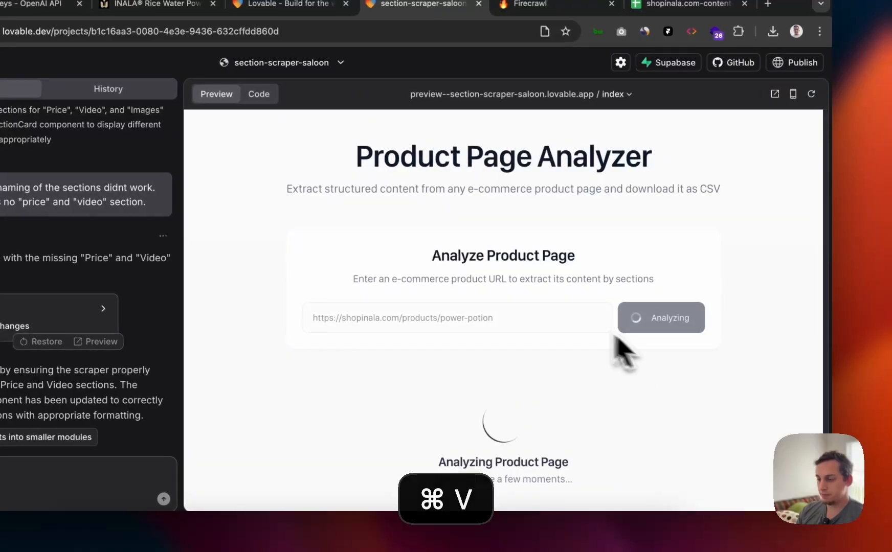
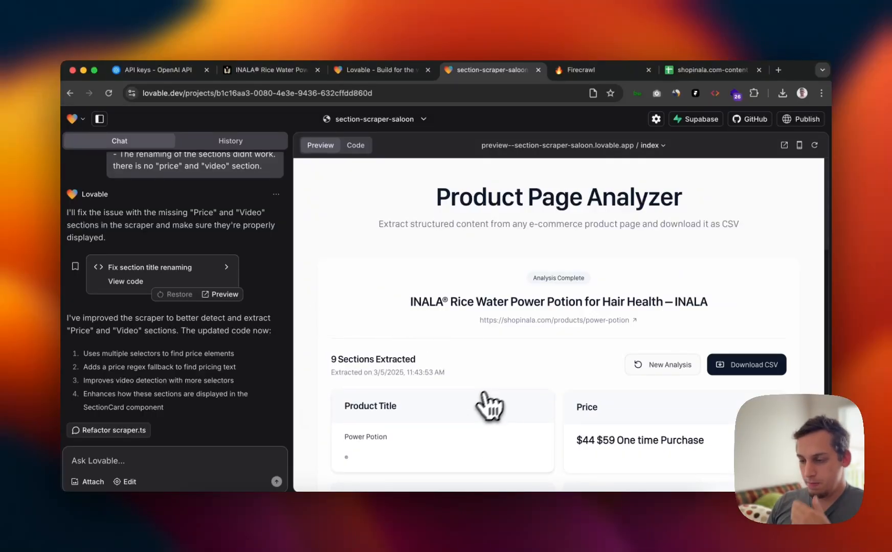
scroll(440, 394, down, 2)
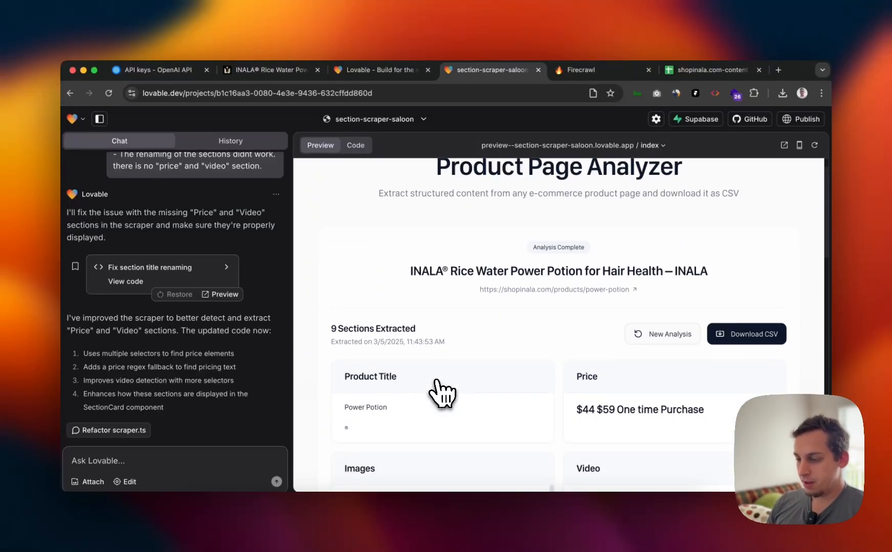
scroll(442, 392, up, 1)
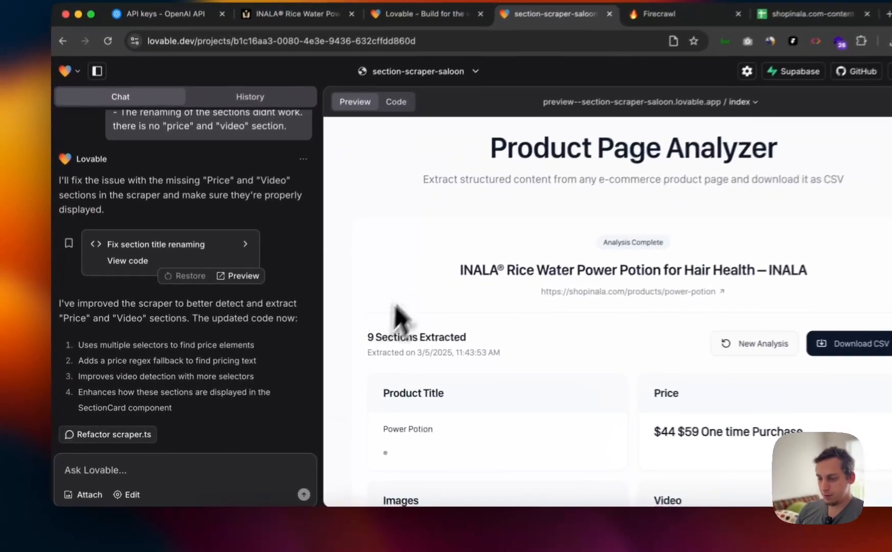
Step: Copy the request "- First, can we make the content in these sections editable?" from the page-parse-guru-53 chat into the section-scraper-saloon prompt
click(129, 463)
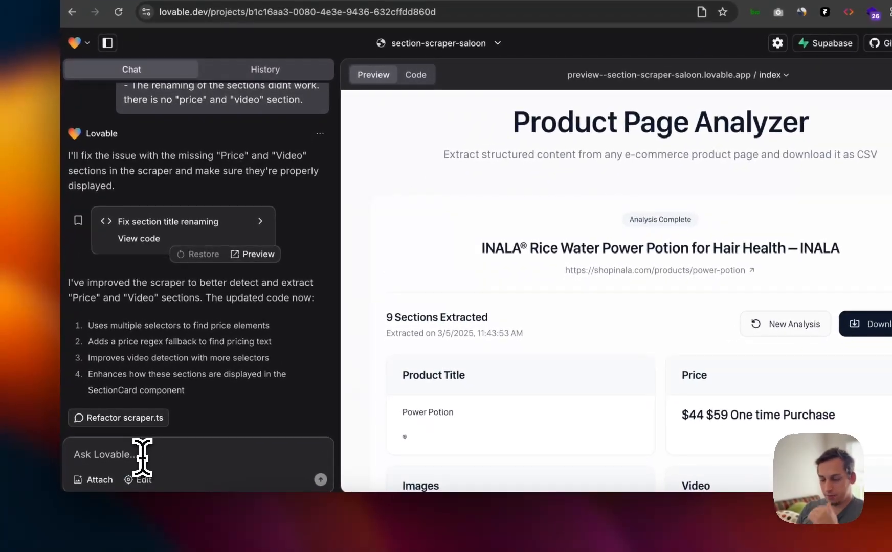
text(please add the fun)
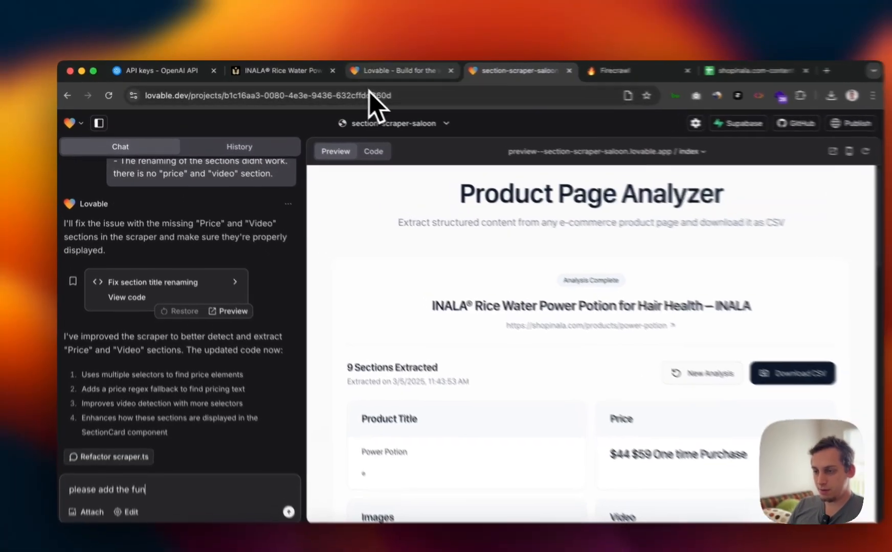
click(379, 70)
scroll(228, 271, down, 15)
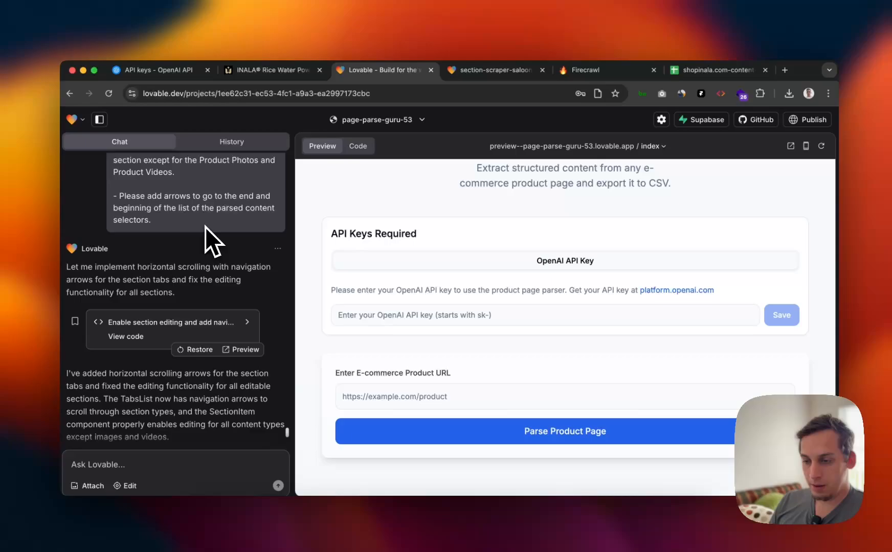
scroll(205, 226, up, 10)
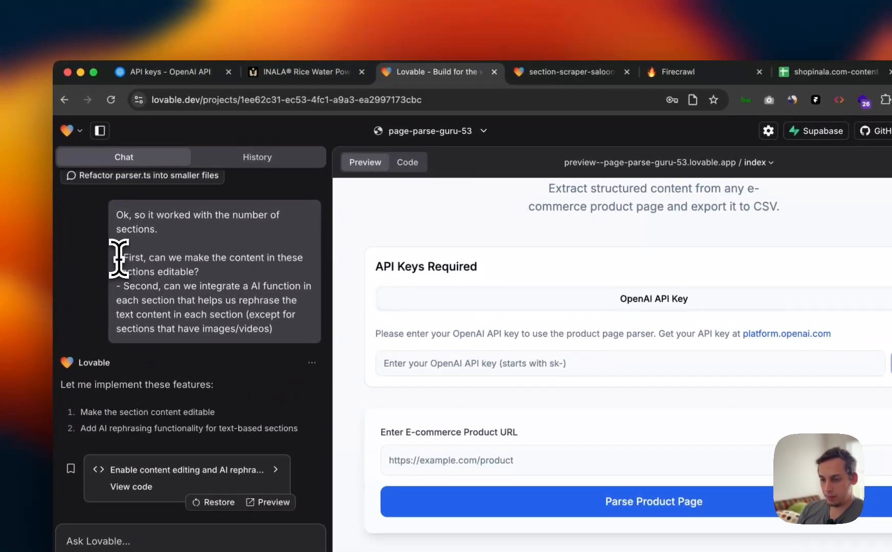
drag(118, 258, 213, 288)
key(super+c)
click(528, 77)
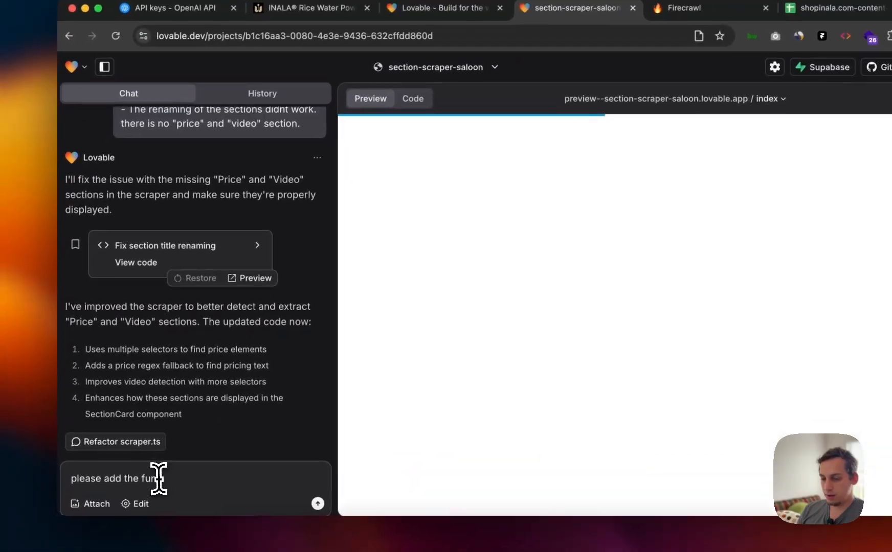
triple_click(136, 537)
key(super+v)
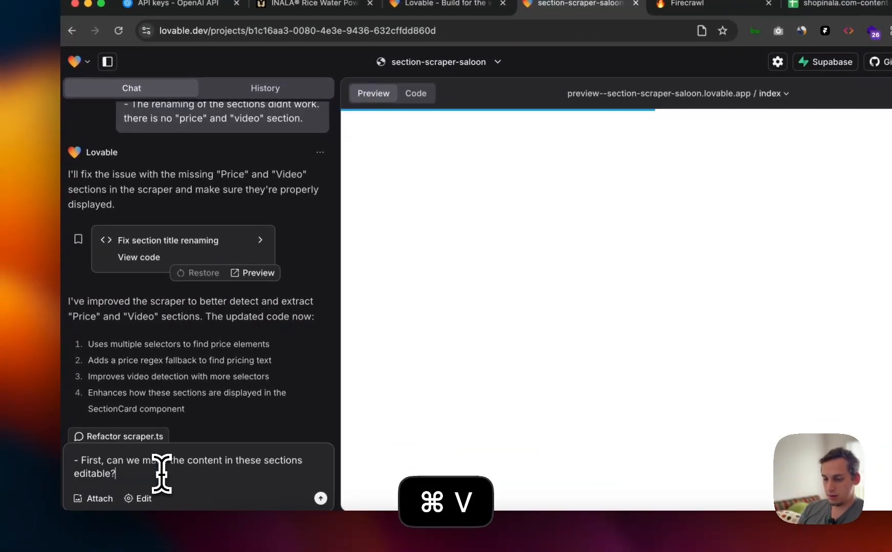
key(shift+Return)
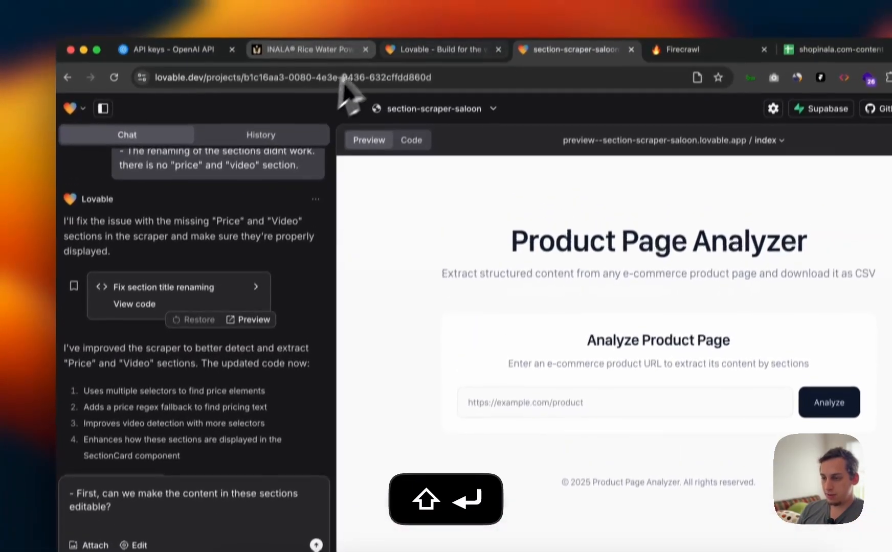
Step: Add "whenever you edit a section, you can save it, and it will be updated in the CSV file." from the page-parse-guru-53 chat, and send the prompt
click(399, 4)
scroll(215, 294, down, 10)
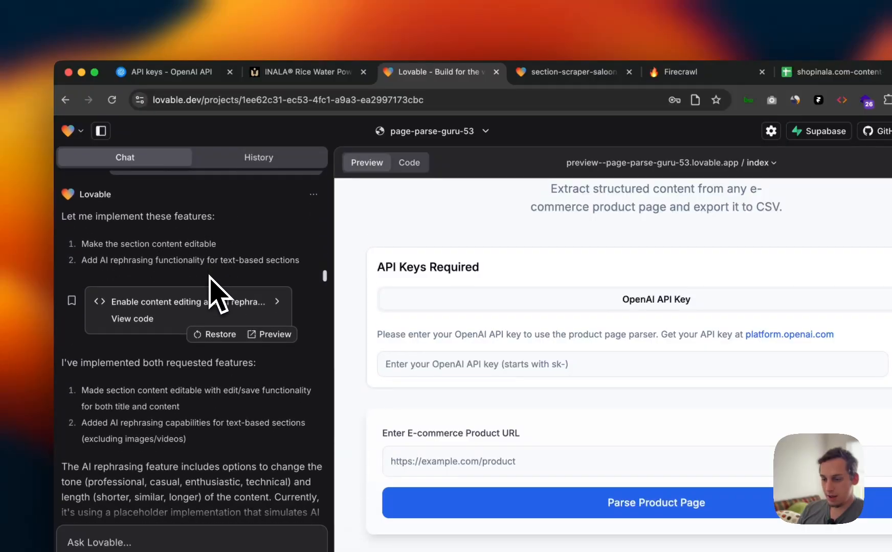
scroll(245, 291, up, 12)
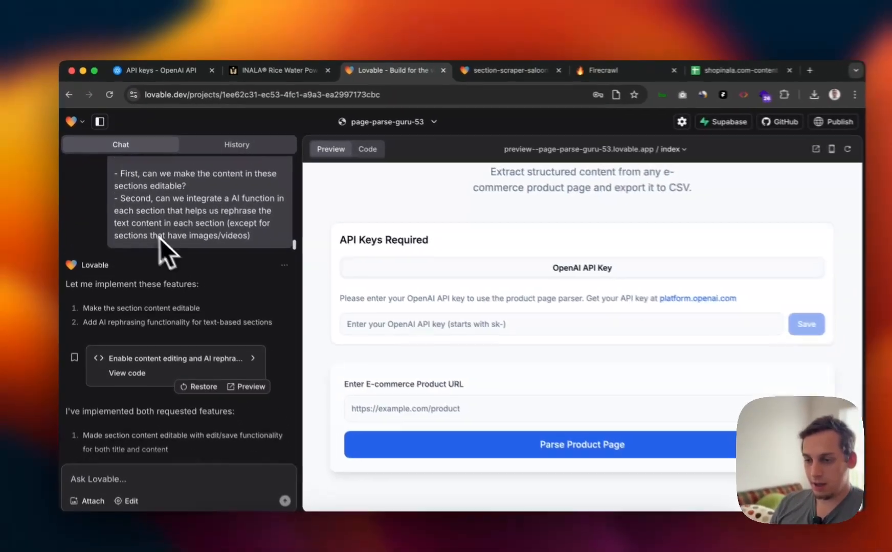
scroll(160, 238, up, 3)
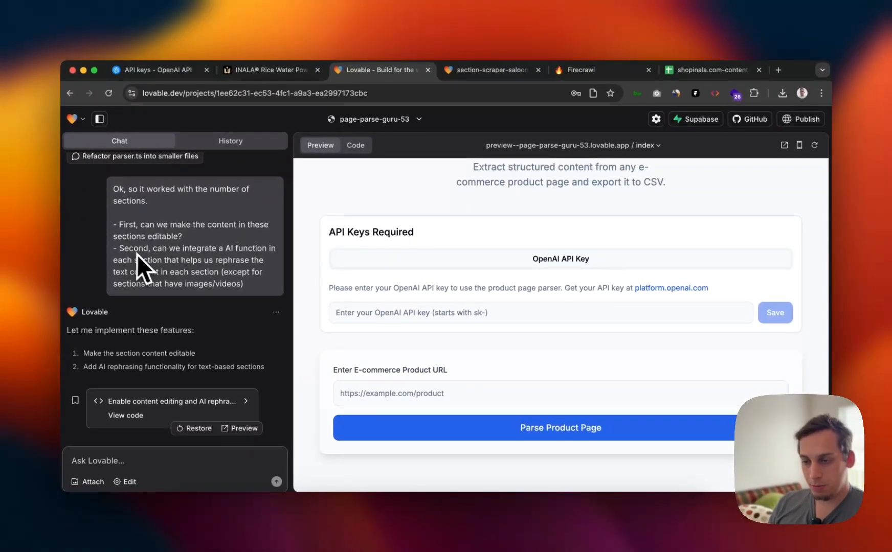
scroll(142, 257, down, 10)
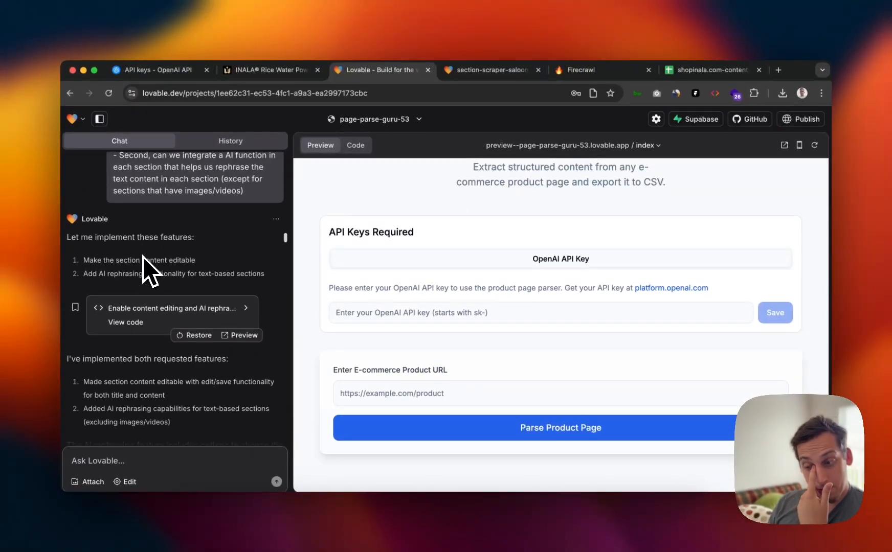
scroll(143, 257, down, 5)
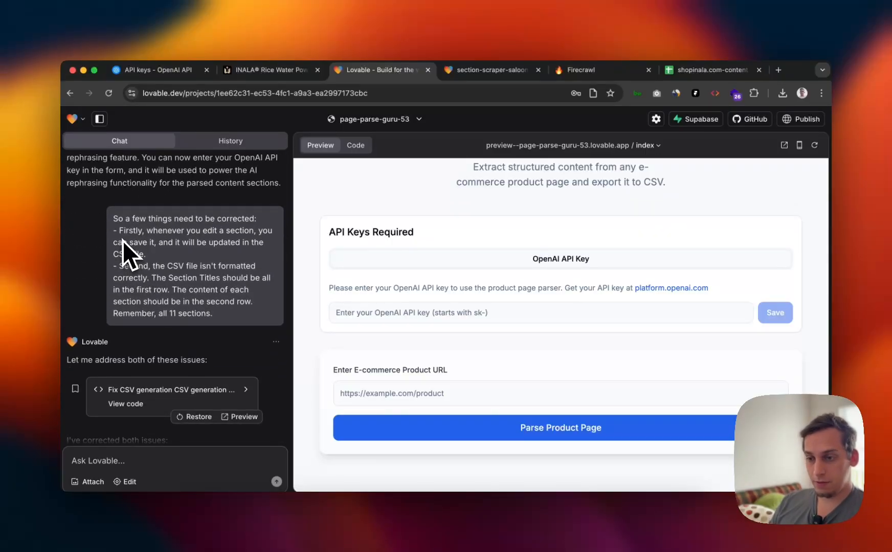
drag(148, 231, 173, 252)
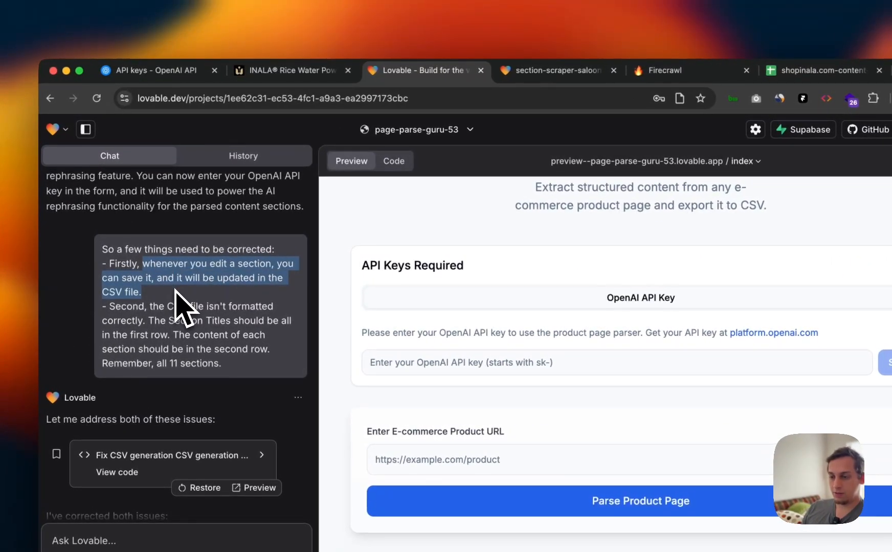
key(super+c)
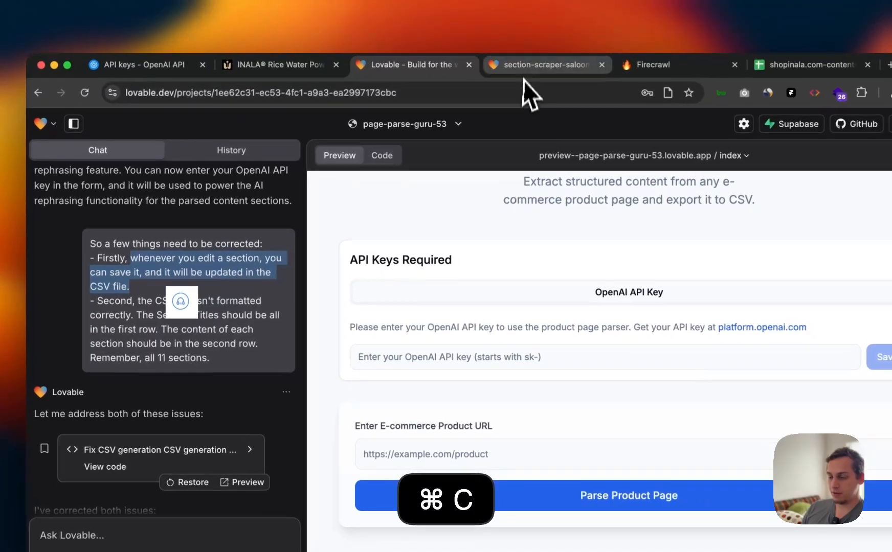
click(555, 70)
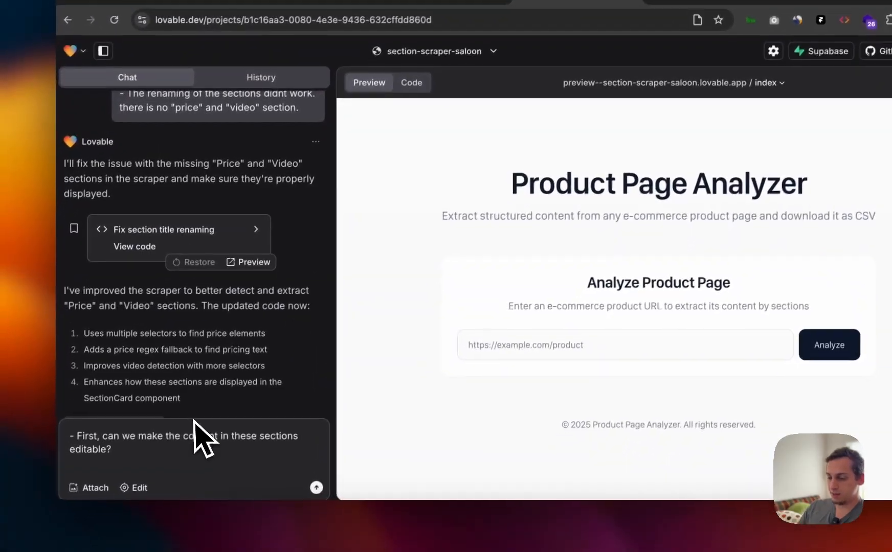
key(super+v)
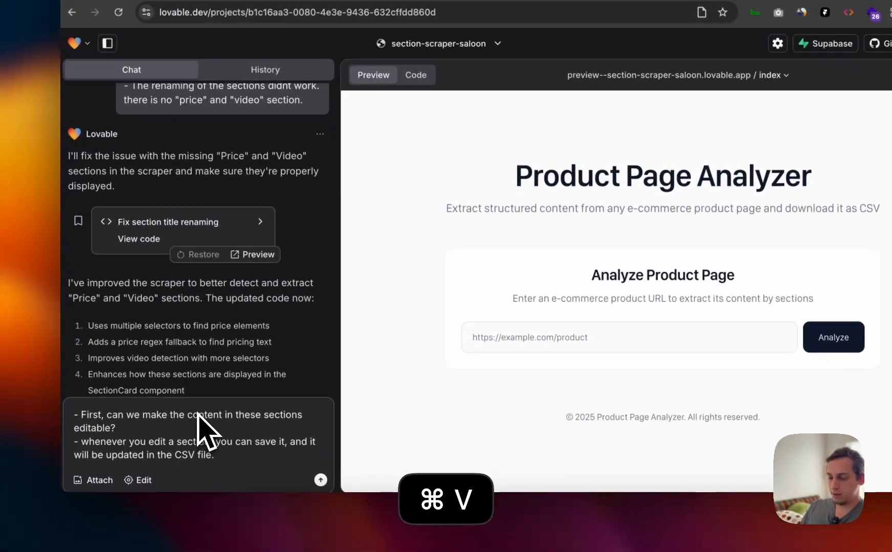
key(Return)
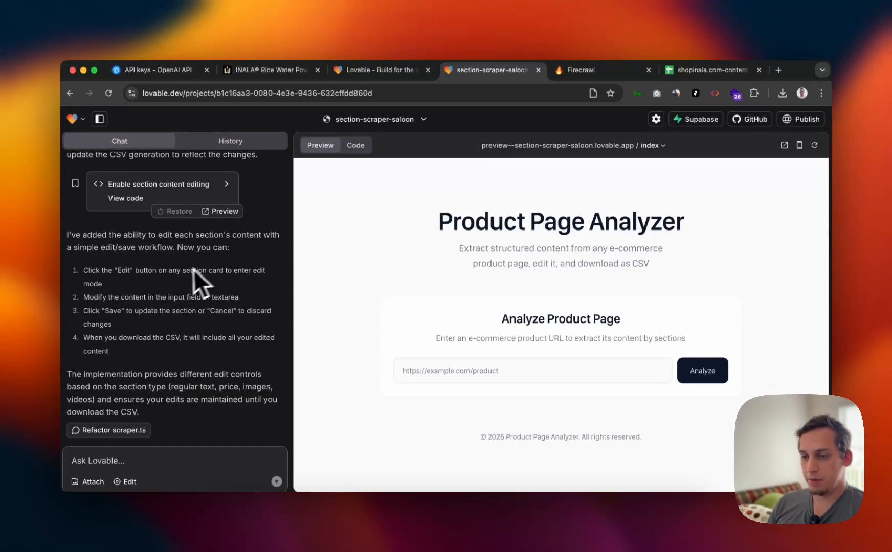
Step: Copy the INALA product page address shopinala.com/products/power-potion and analyze it in the updated section-scraper-saloon preview
scroll(175, 276, up, 1)
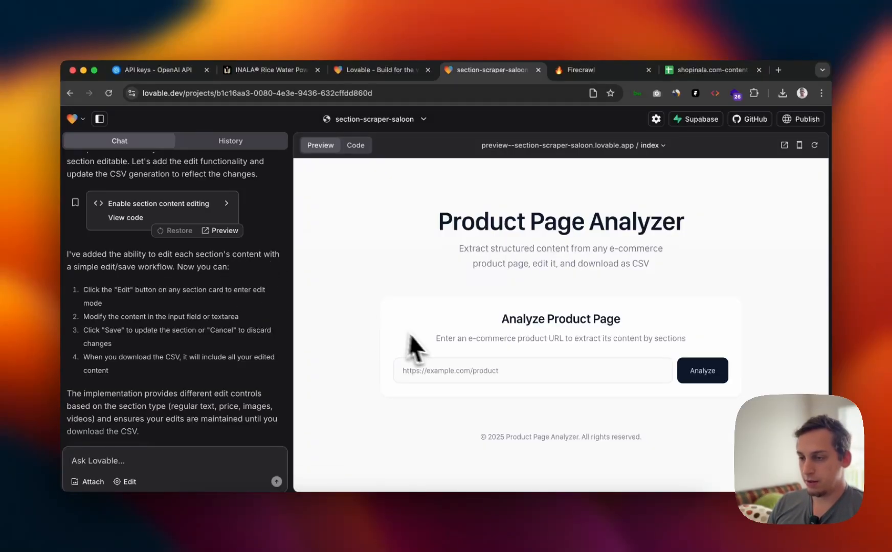
click(268, 70)
click(280, 89)
key(super+c)
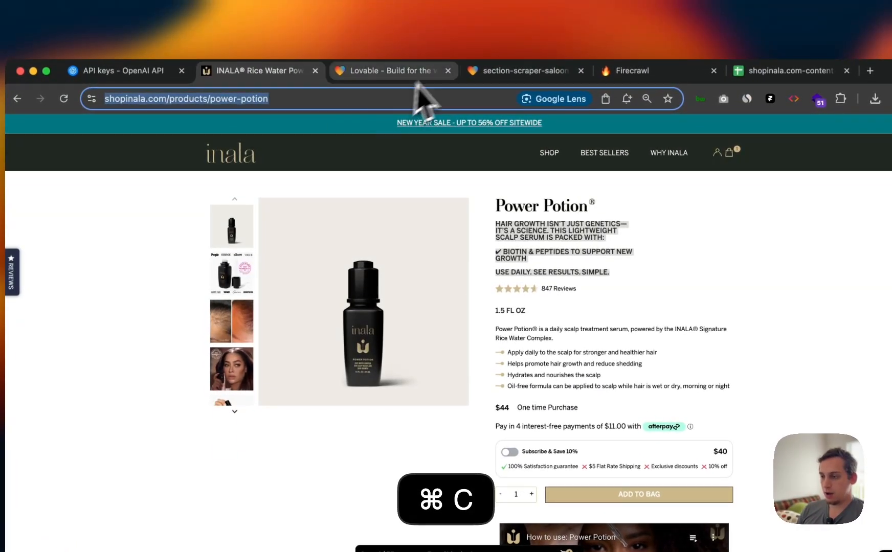
click(533, 68)
click(481, 434)
key(super+v)
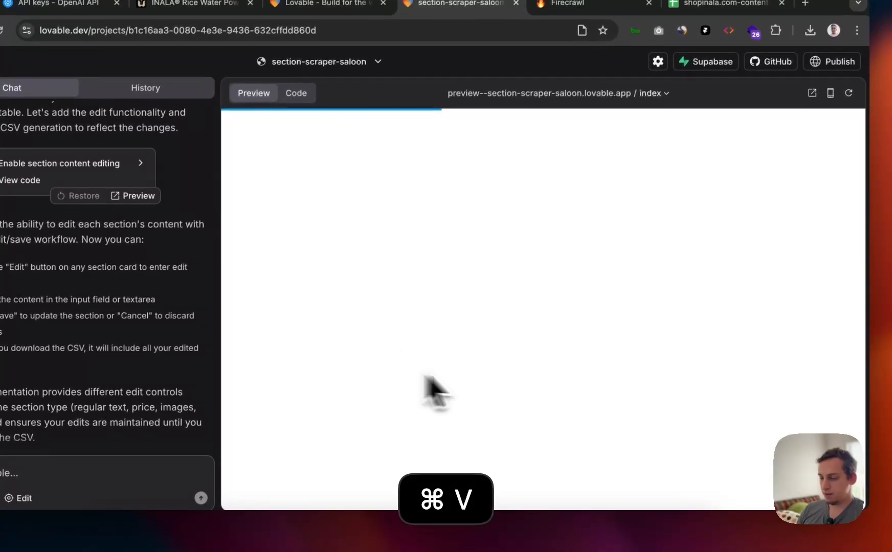
click(530, 354)
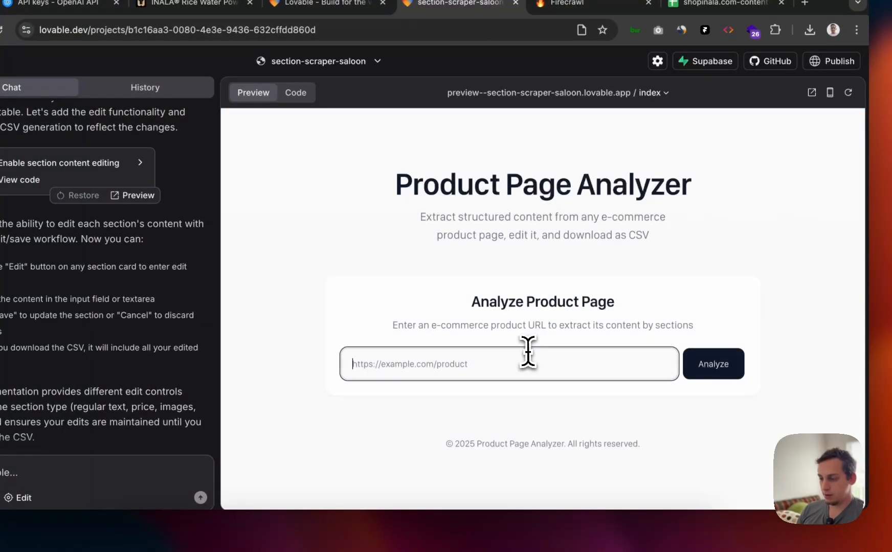
key(super+v)
click(715, 369)
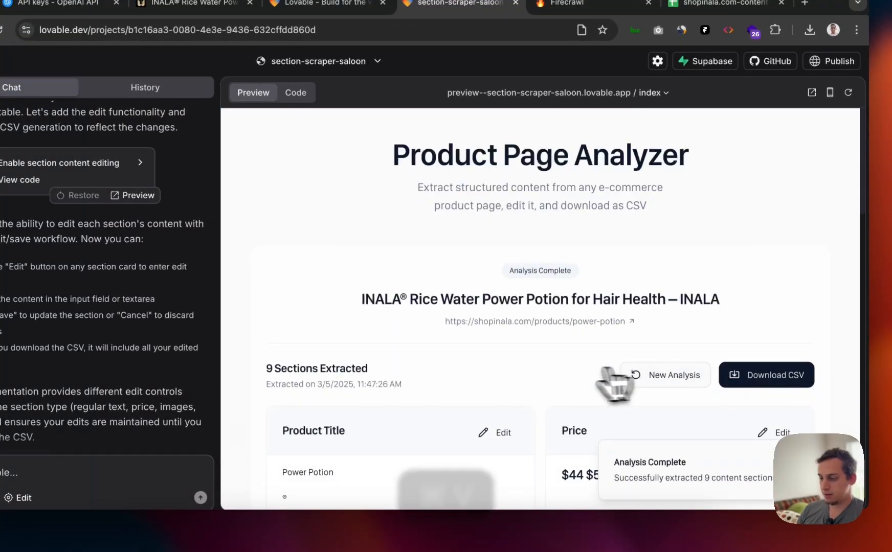
Step: Open the Product Title section for editing and remove the ® symbol so the text reads "Power Potion"
scroll(611, 381, down, 4)
click(498, 250)
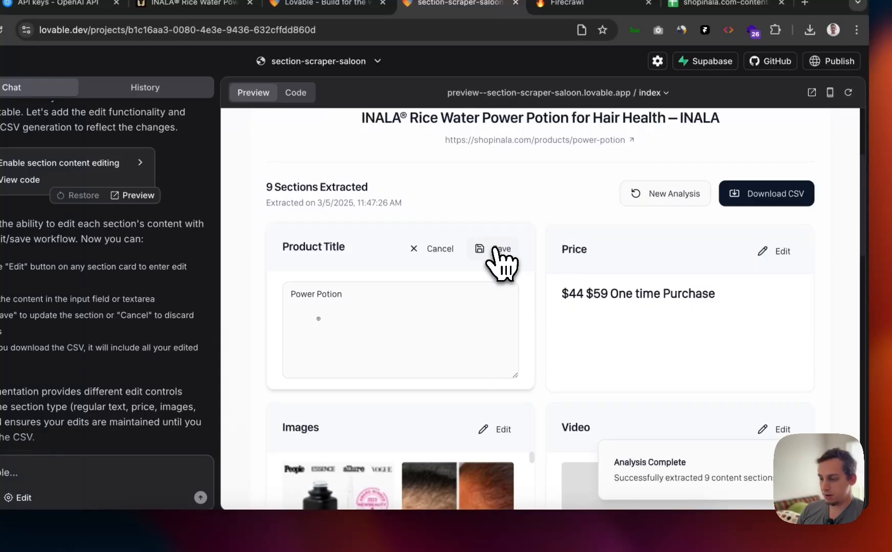
drag(362, 316, 298, 318)
key(BackSpace)
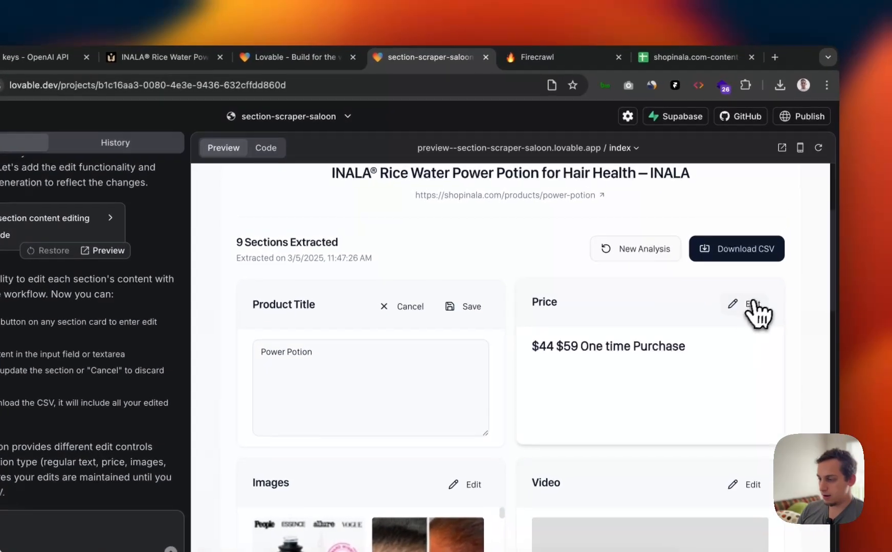
Step: Edit the Price section to contain only "$44" and save it
click(790, 266)
click(619, 354)
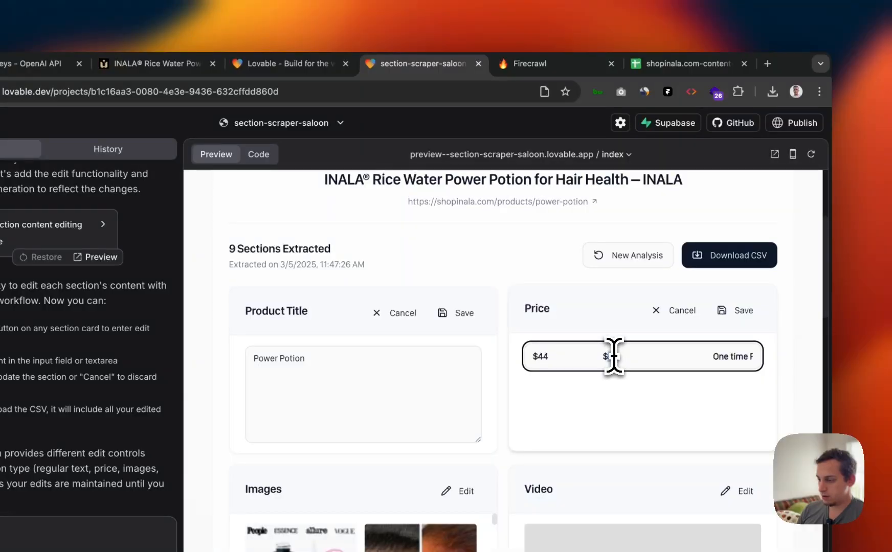
key(BackSpace)
key(BackSpace)
key(BackSpace)
key(BackSpace)
key(BackSpace)
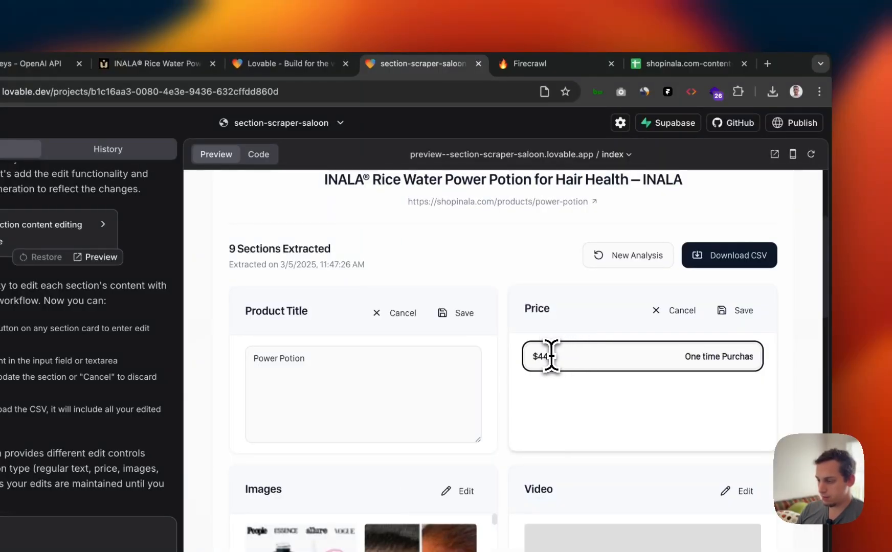
drag(551, 356, 737, 358)
key(BackSpace)
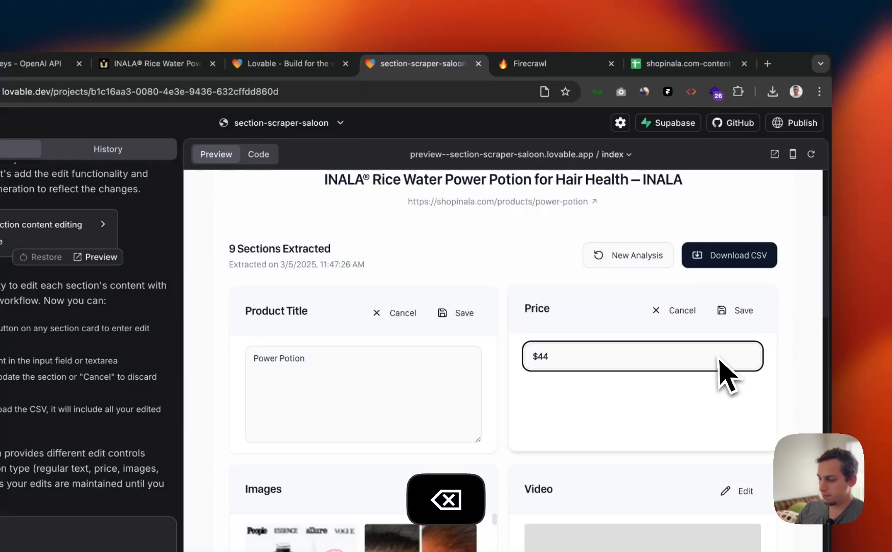
click(737, 310)
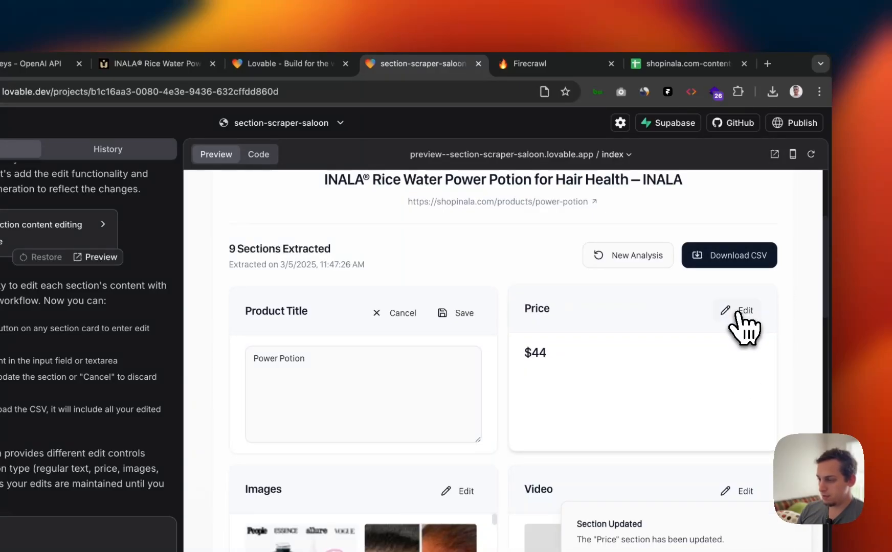
Step: Download the analyzed product sections as a CSV file
scroll(577, 369, down, 3)
scroll(578, 368, up, 5)
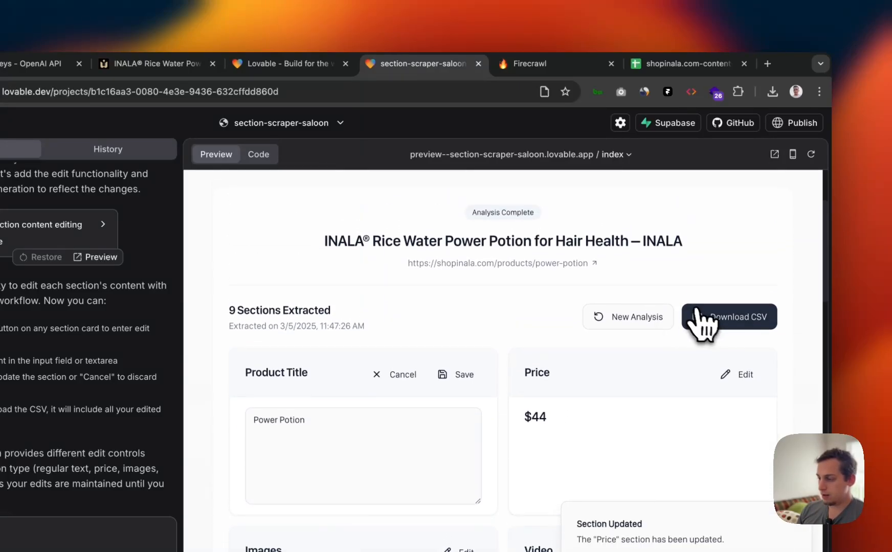
click(705, 320)
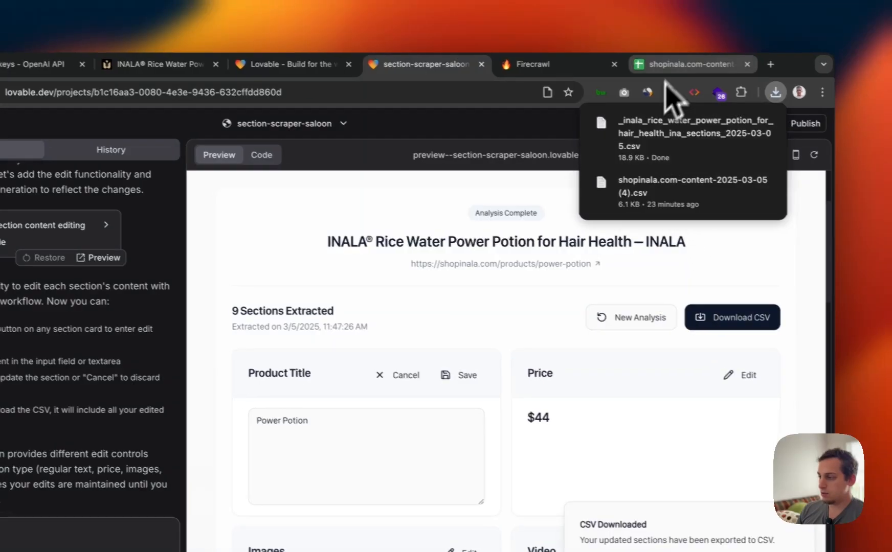
Step: Switch to Google Sheets and upload the downloaded _inala_rice_water_power_potion_for_hair_health_ina_sections_2025-03-05.csv from the Downloads folder as a spreadsheet
click(680, 64)
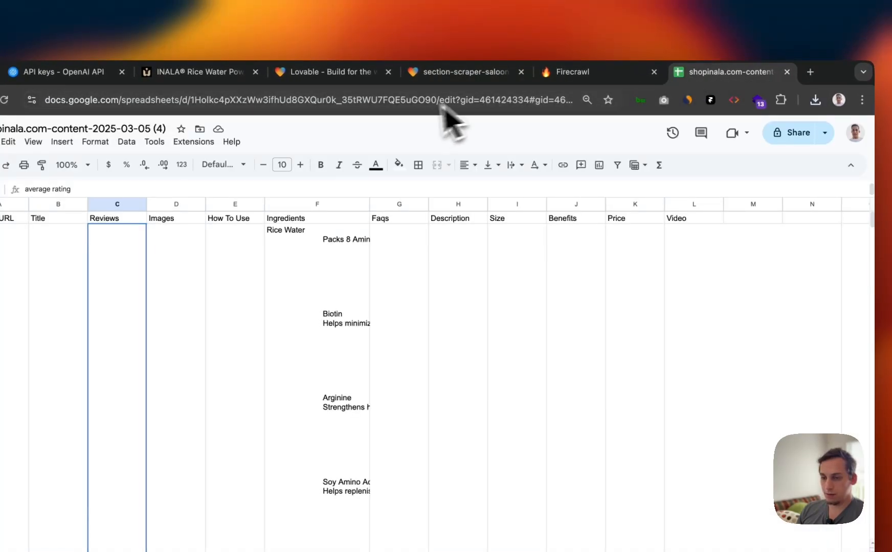
click(74, 135)
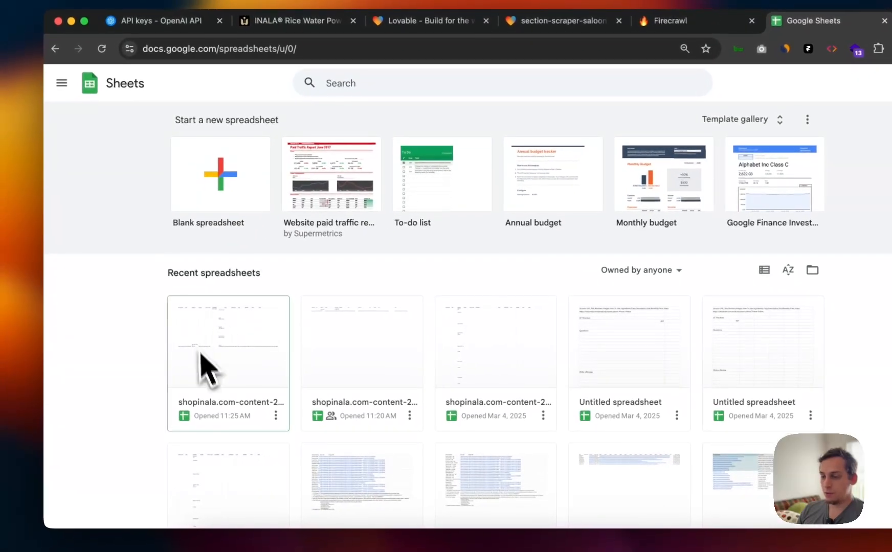
click(813, 269)
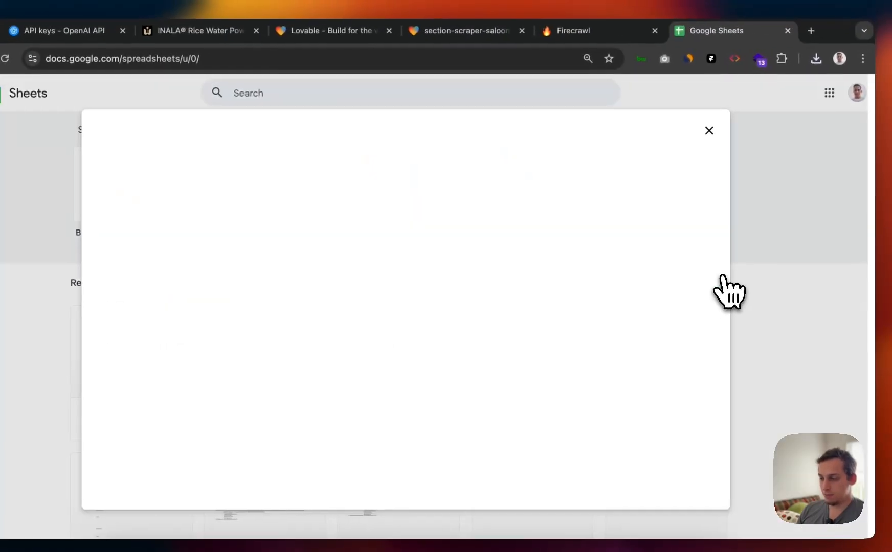
click(443, 154)
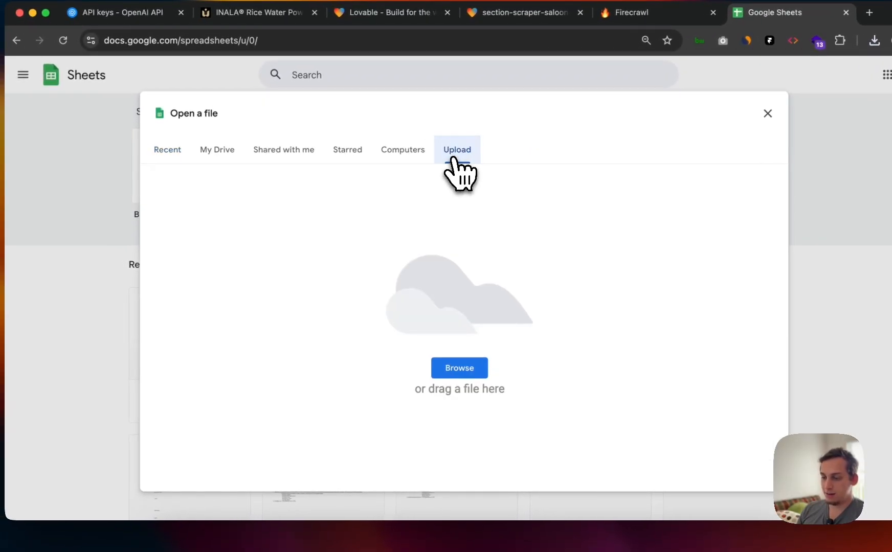
click(444, 372)
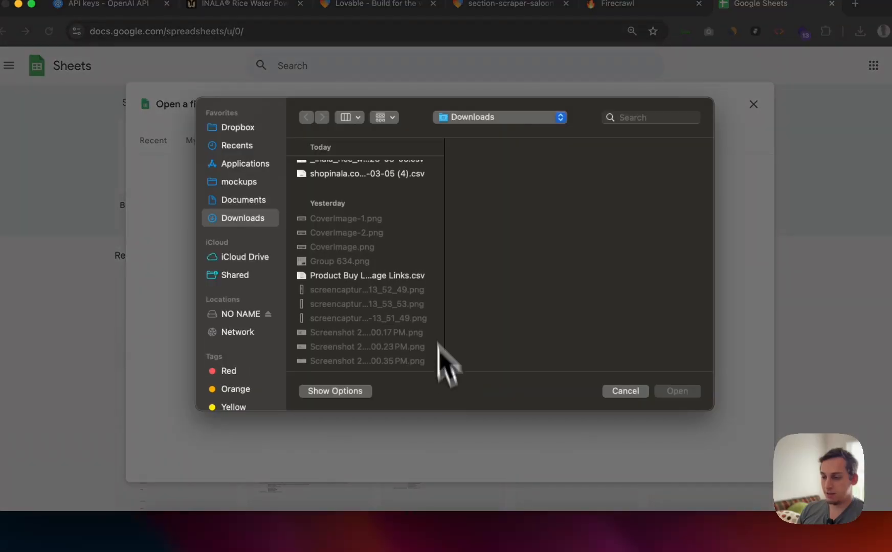
click(407, 180)
click(651, 406)
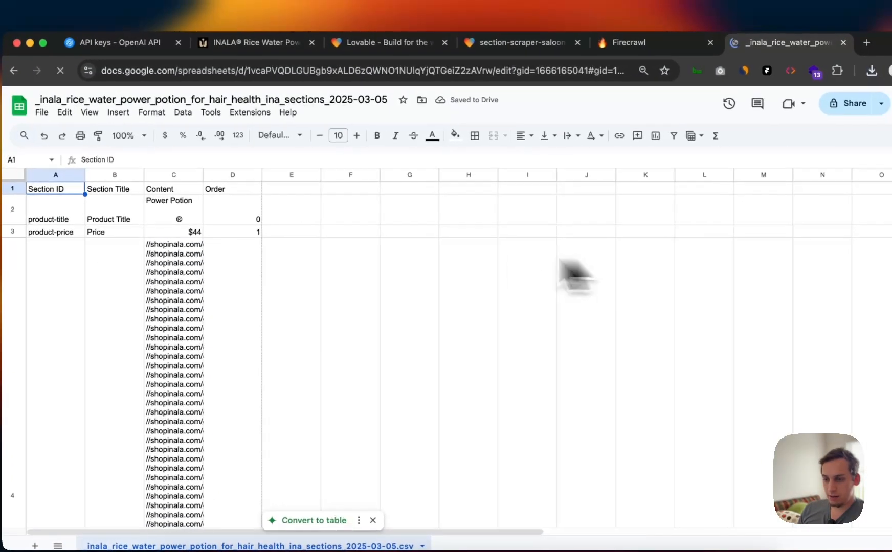
Step: Look through the imported section rows, check the Product Title cell, and widen the Content column to make its entries readable
scroll(248, 253, down, 5)
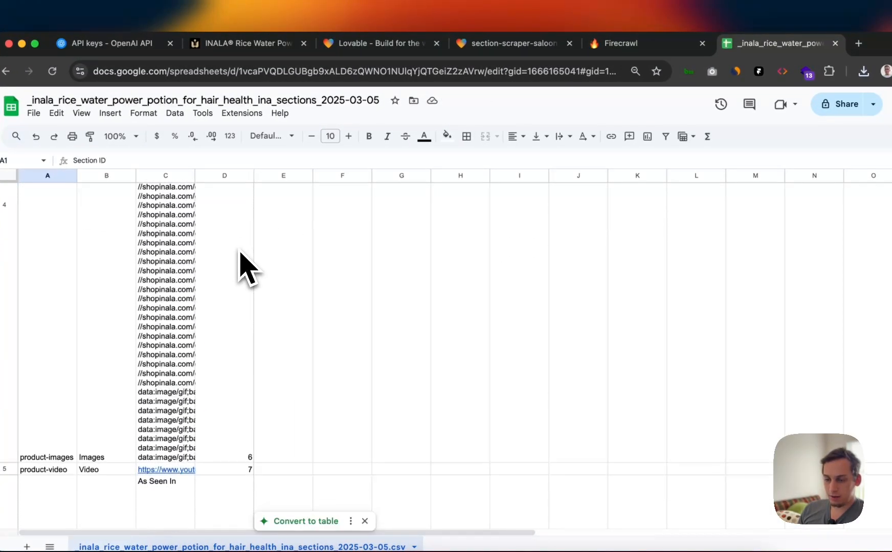
scroll(240, 251, down, 6)
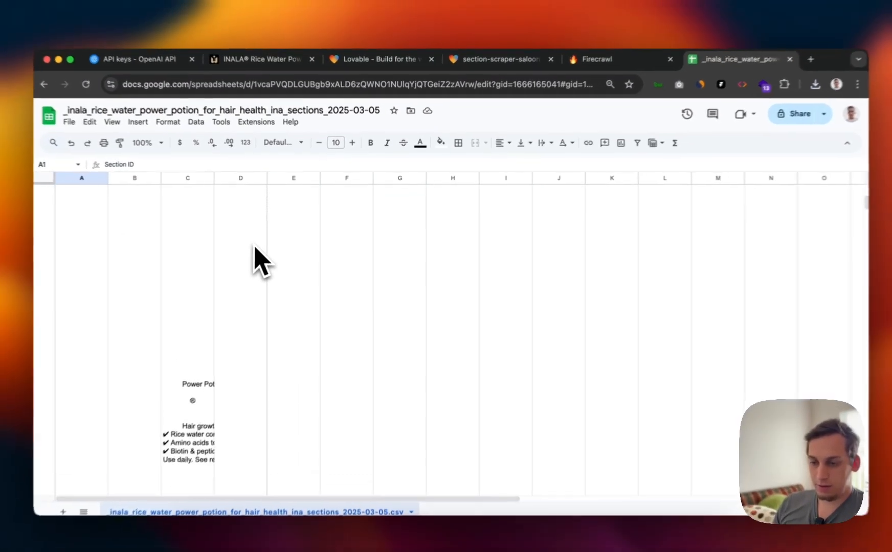
scroll(240, 249, up, 2)
scroll(56, 429, down, 8)
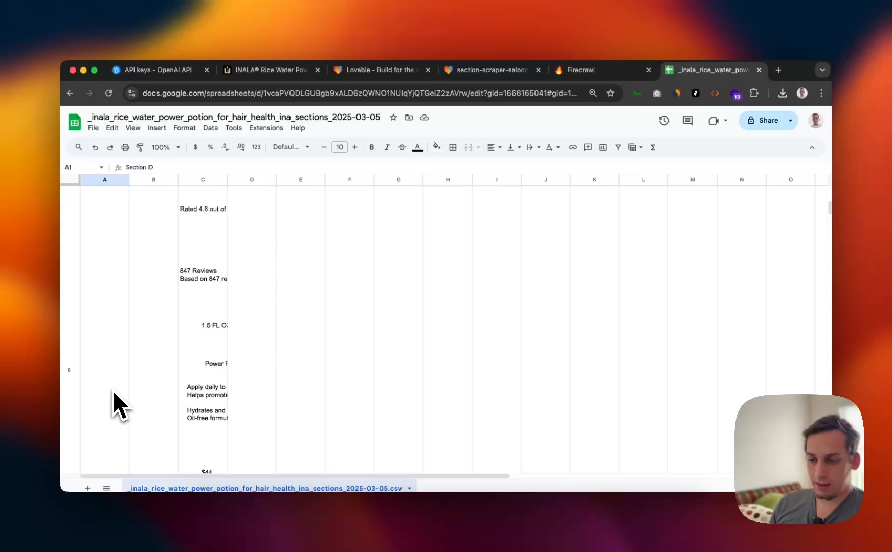
scroll(112, 391, up, 10)
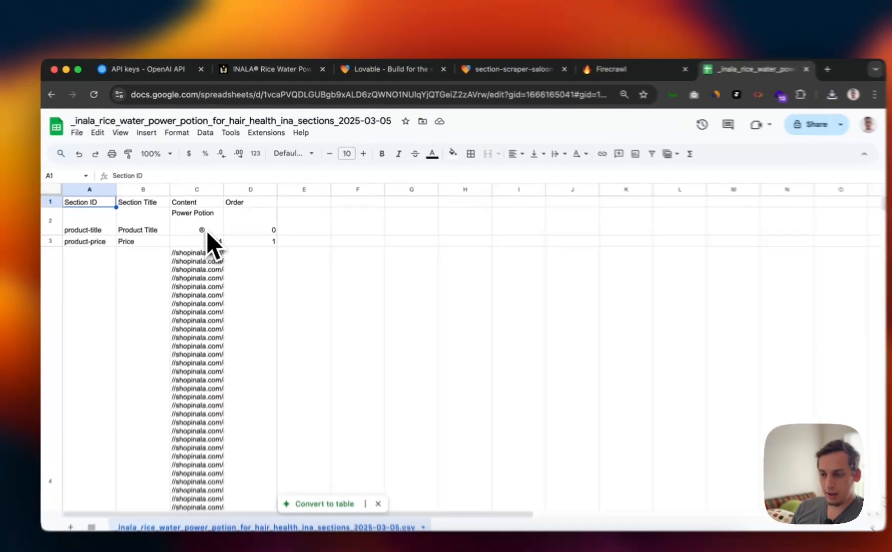
click(207, 231)
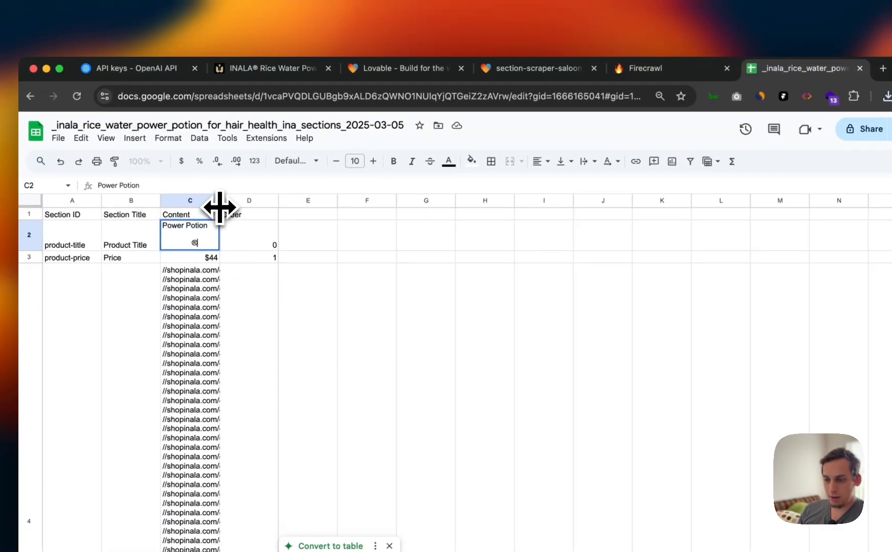
drag(220, 205, 434, 203)
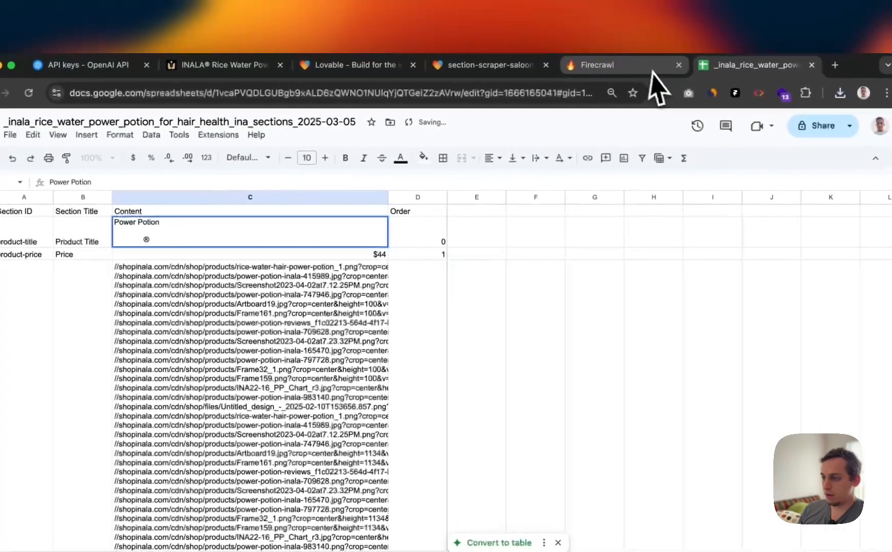
Step: Return to the section-scraper-saloon preview and save the open Product Title edit "Power Potion"
click(646, 68)
click(537, 68)
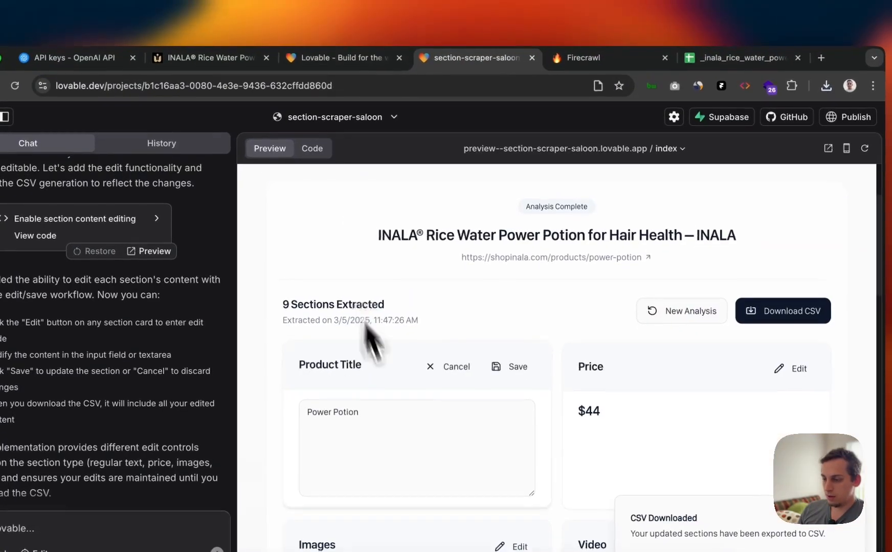
click(512, 374)
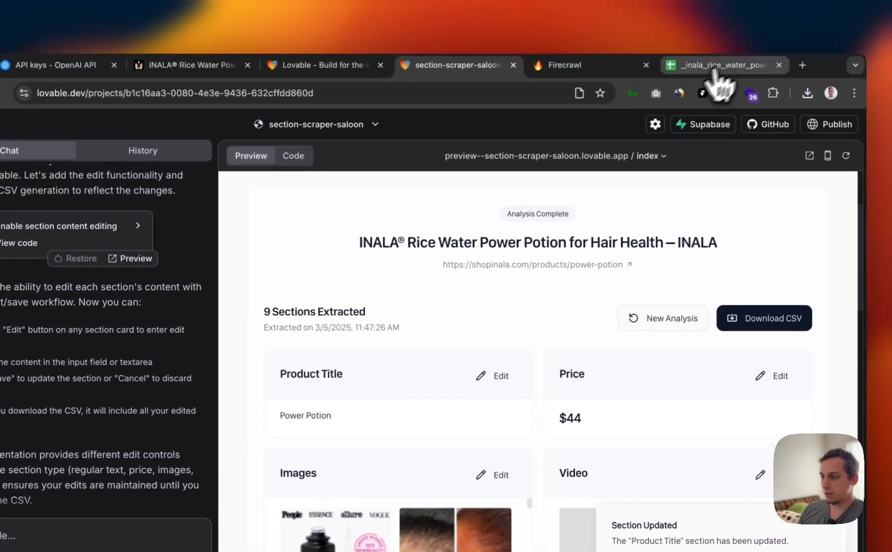
Step: Return to the imported spreadsheet and examine how the section titles, image links and other content are laid out
click(736, 45)
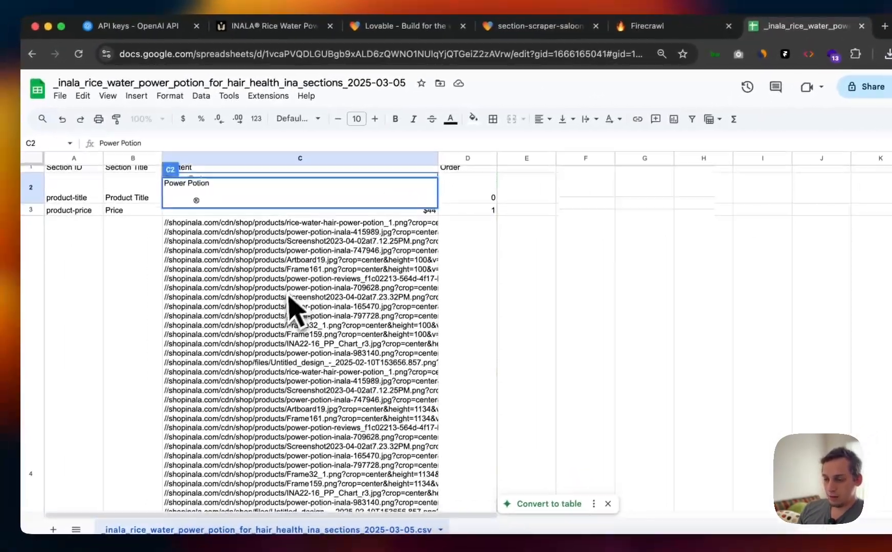
scroll(296, 307, down, 5)
click(284, 312)
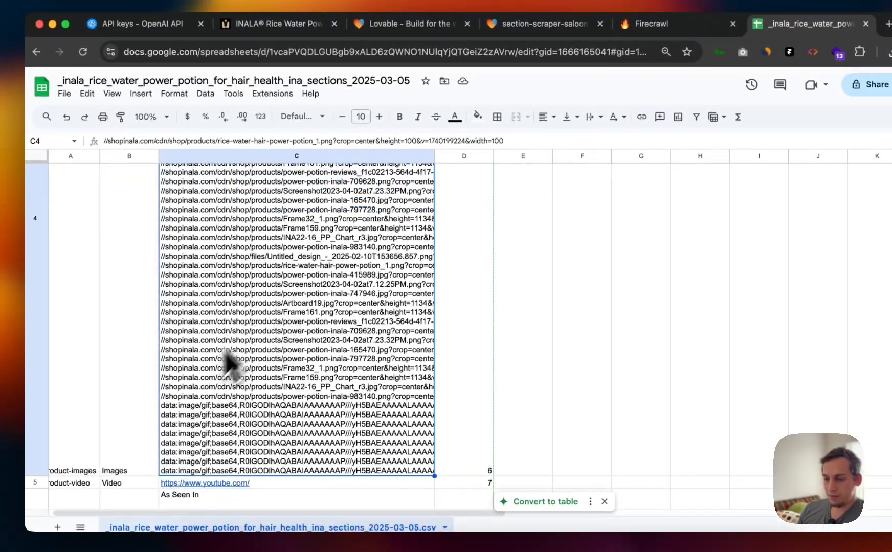
scroll(271, 384, up, 10)
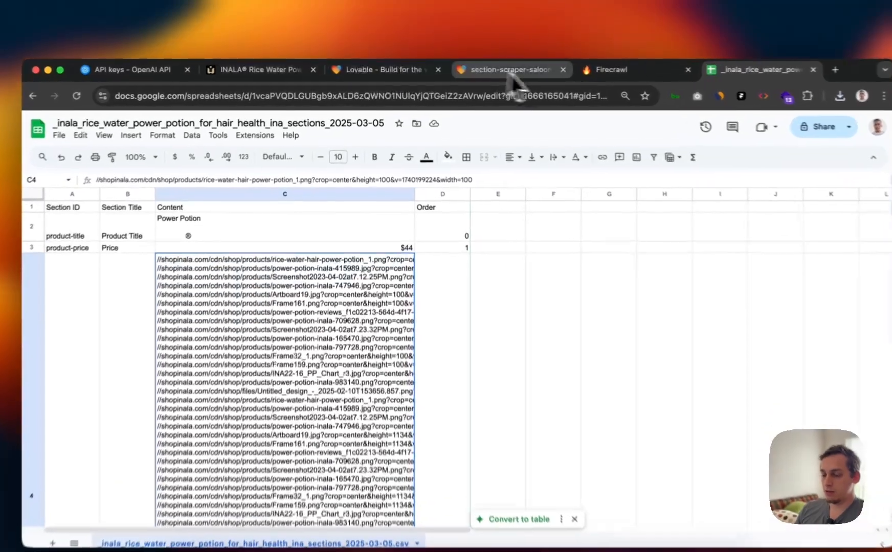
Step: Begin a Lovable chat request in section-scraper-saloon with "the csv file format must be a bit different." and start a new paragraph
click(511, 73)
click(126, 506)
text(I)
key(BackSpace)
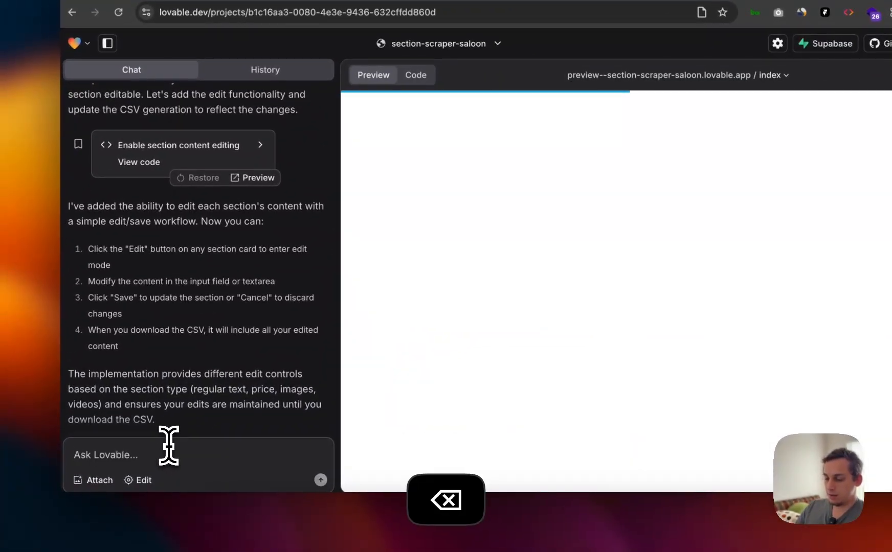
text(the csv)
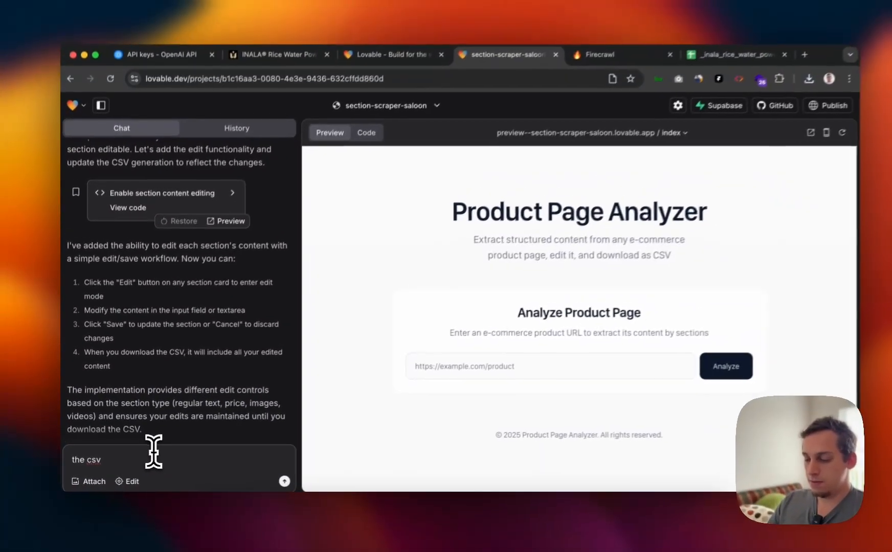
text( file format must be a bit different. we have to)
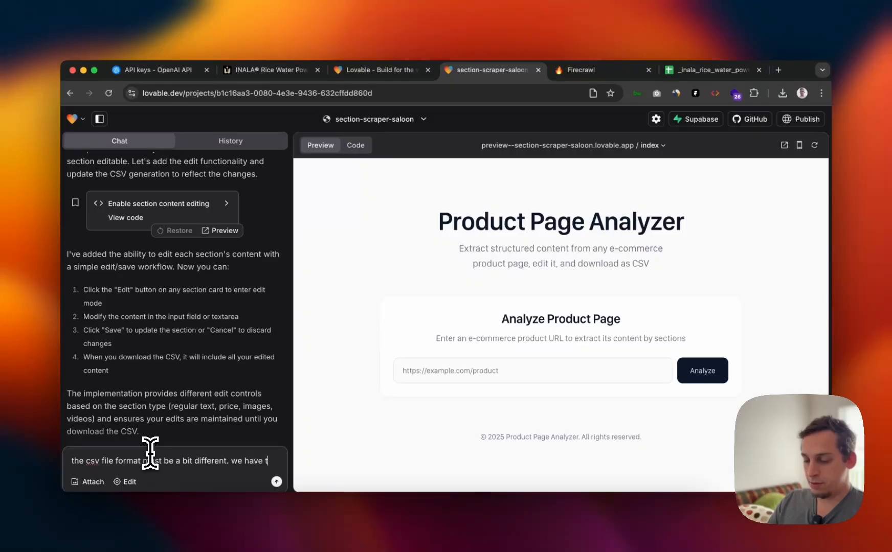
key(BackSpace)
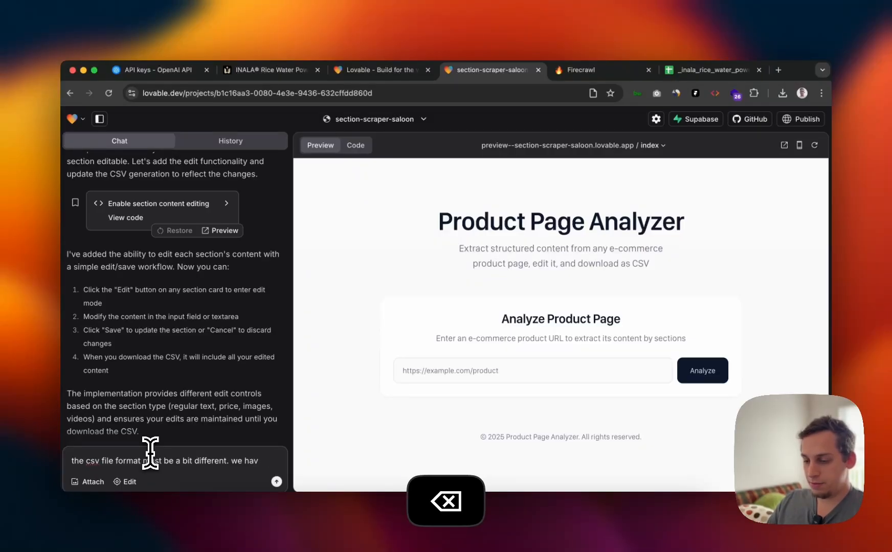
key(BackSpace)
key(BackSpace)
key(BackSpace)
key(shift+Return)
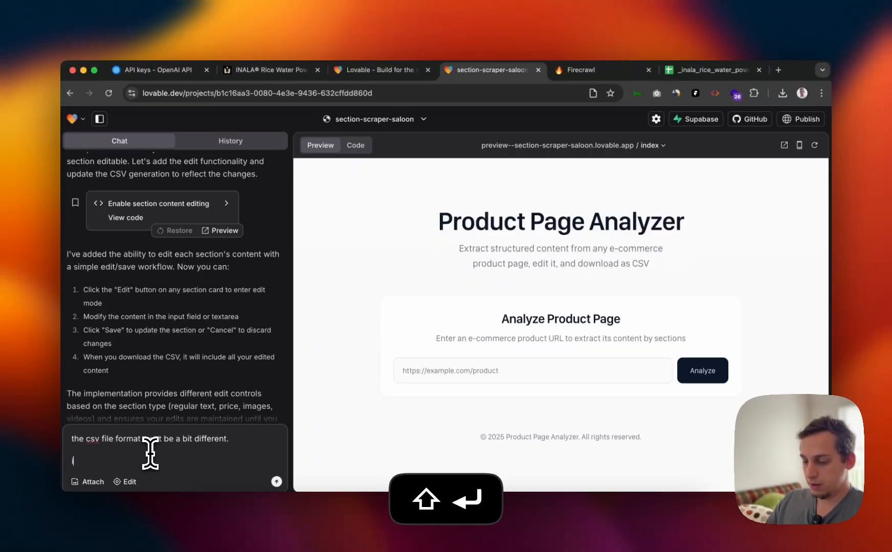
Step: Ask for section titles on the first row instead of the first column, with their corresponding content below them, and send the request
text(instead of the section titles goi)
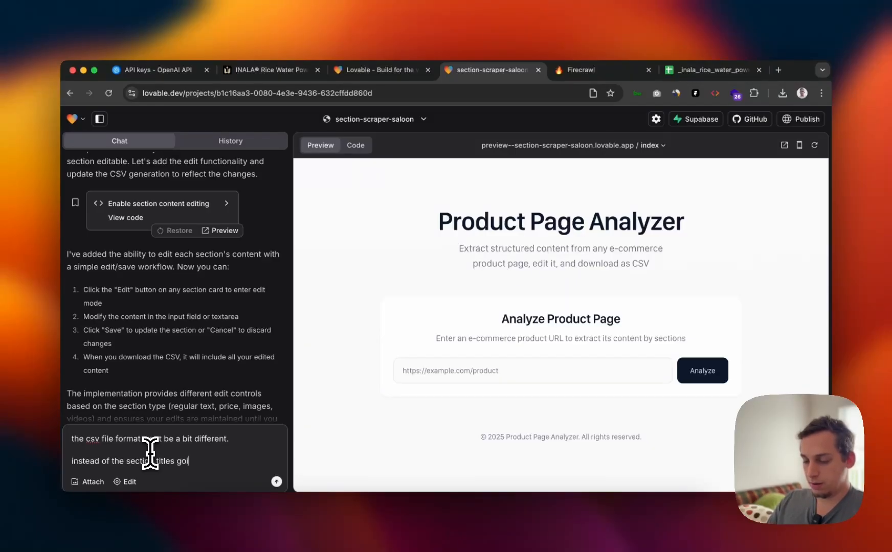
key(BackSpace)
text(ng on the first co)
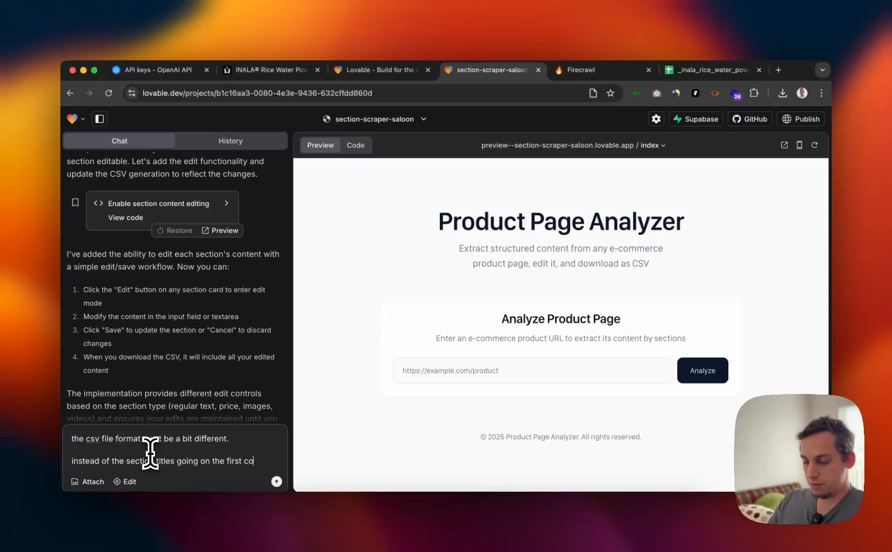
text(lumn, they should be on the first row. And their corr)
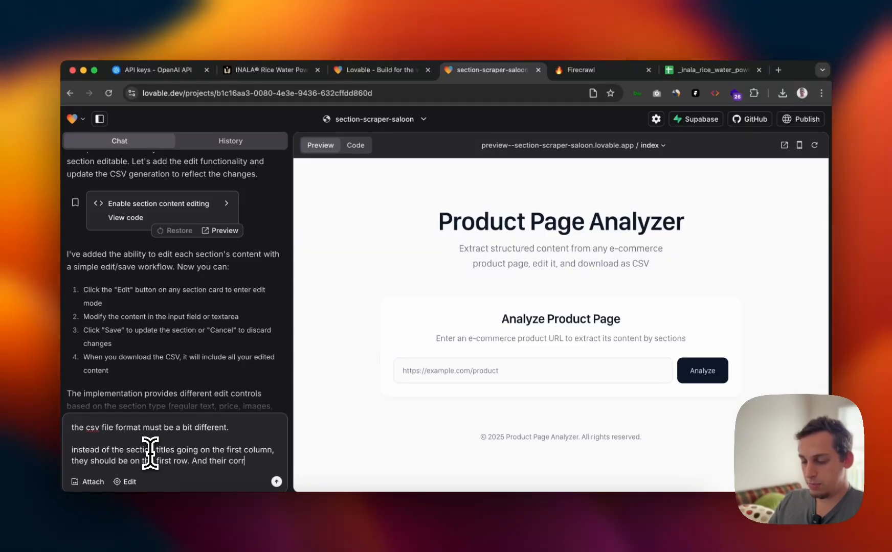
text(esponding content should go below them)
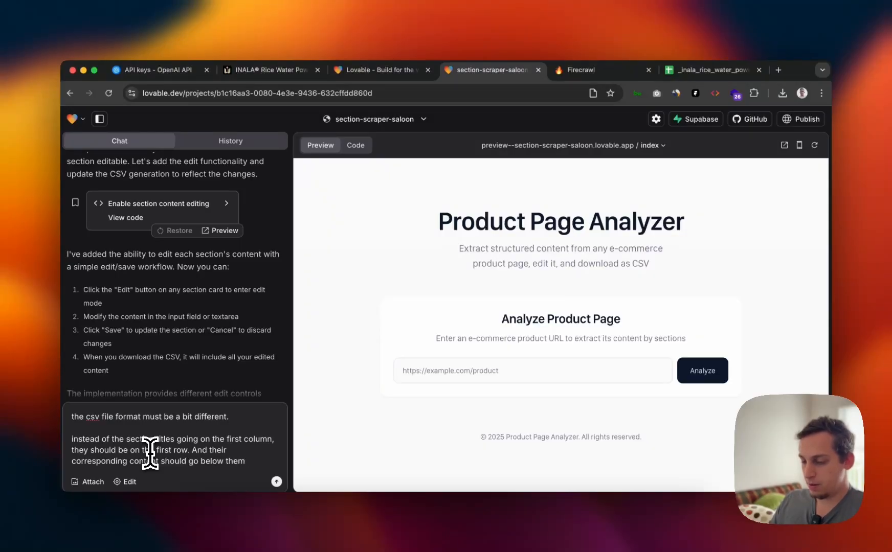
text(.)
key(Return)
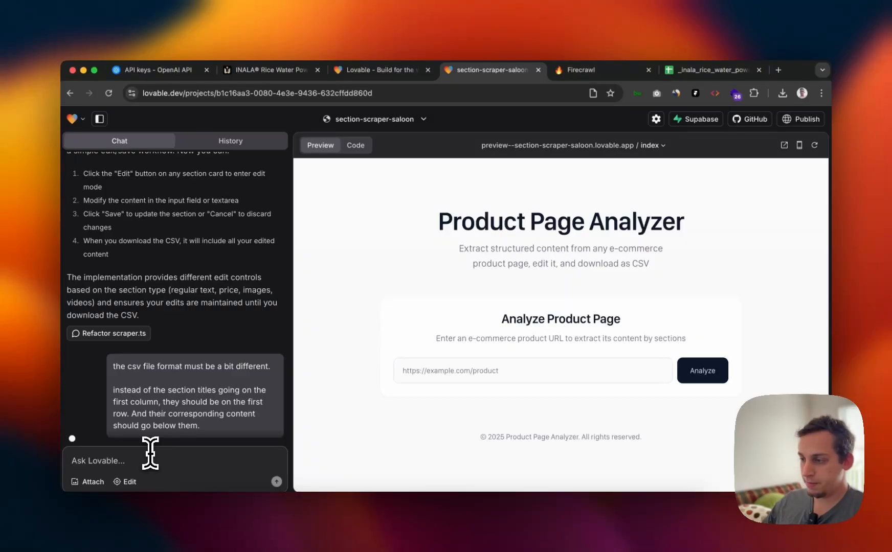
Step: Copy the INALA product page address shopinala.com/products/power-potion and analyze it in the section-scraper-saloon preview with the restructured CSV output
click(282, 78)
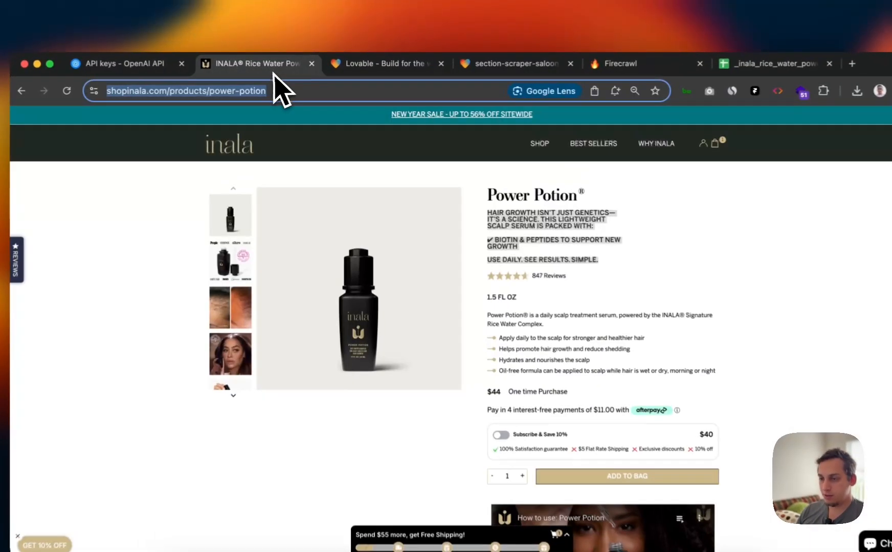
key(super+c)
click(532, 64)
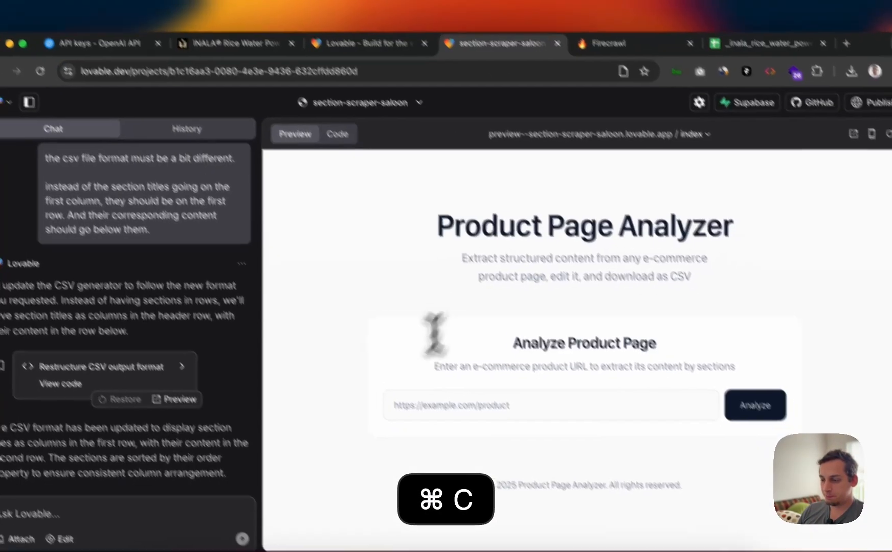
click(402, 408)
key(super+v)
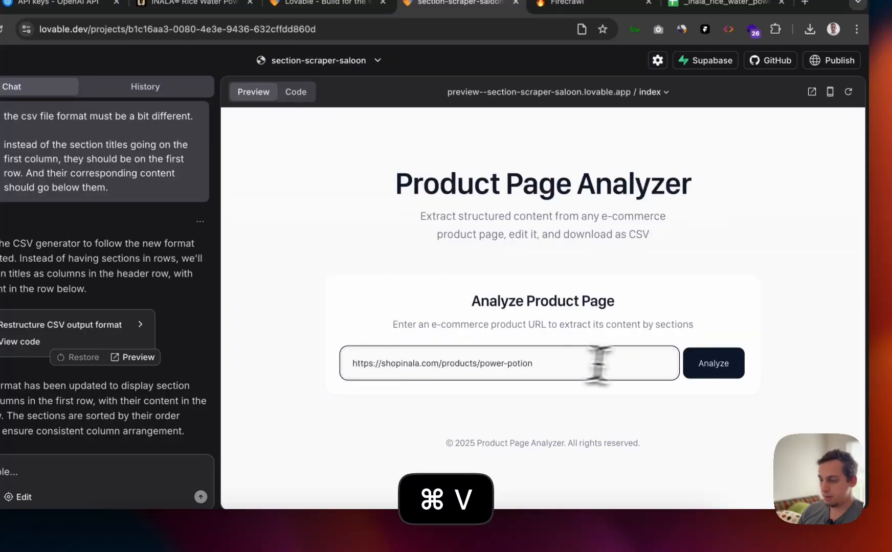
click(697, 366)
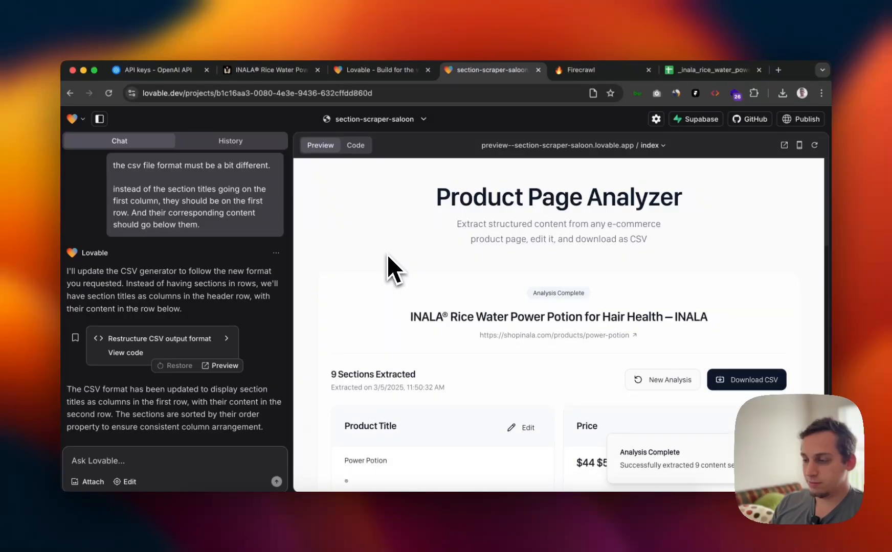
Step: Edit the Product Title section to remove the ® symbol, leaving "Power Potion", and save it
scroll(383, 266, down, 3)
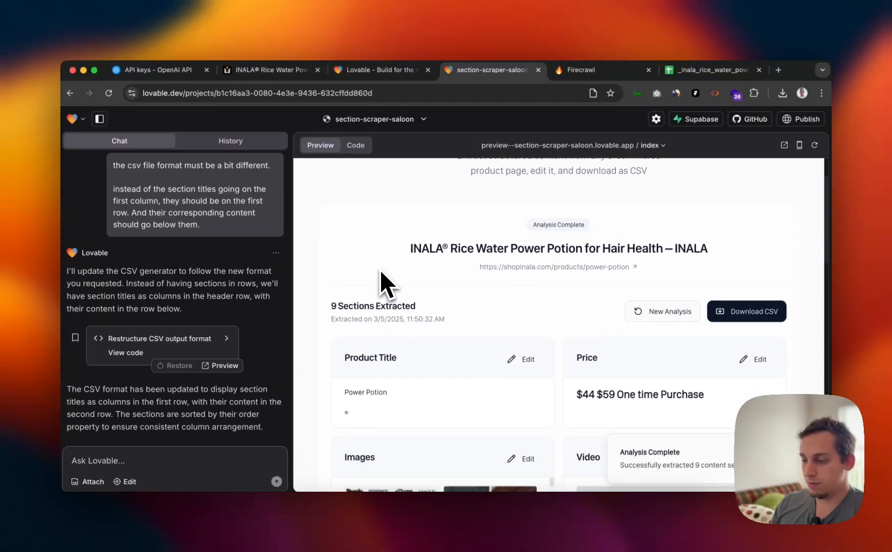
click(516, 359)
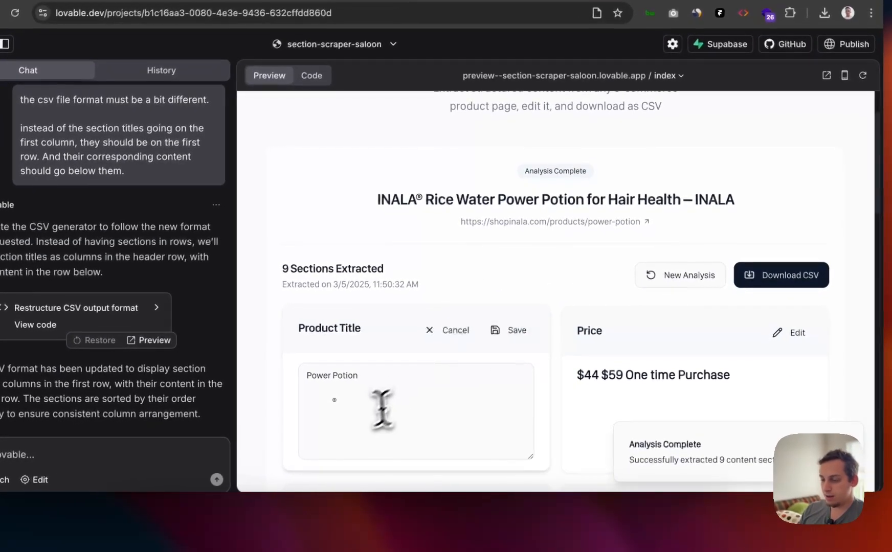
click(380, 416)
drag(339, 403, 309, 388)
key(BackSpace)
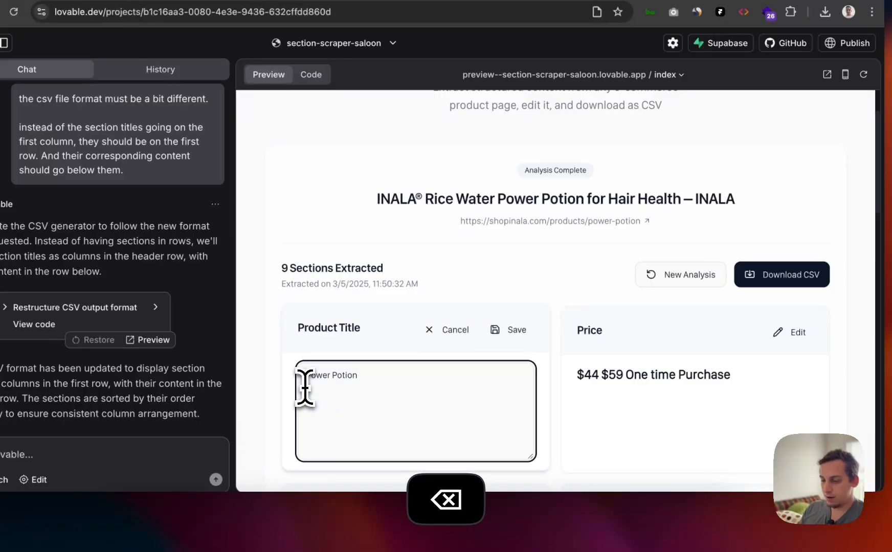
click(519, 338)
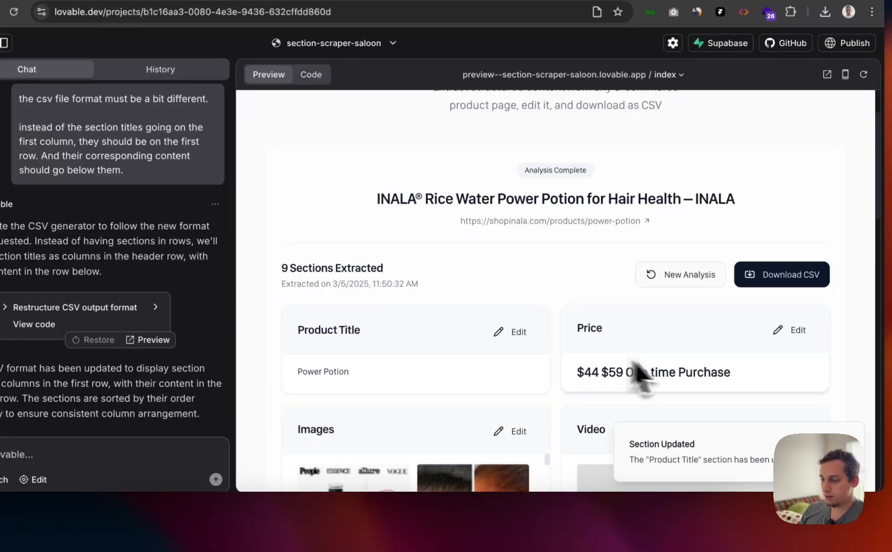
Step: Edit the Price section to keep only $44, removing the $59 and one-time purchase text, and save it
click(787, 332)
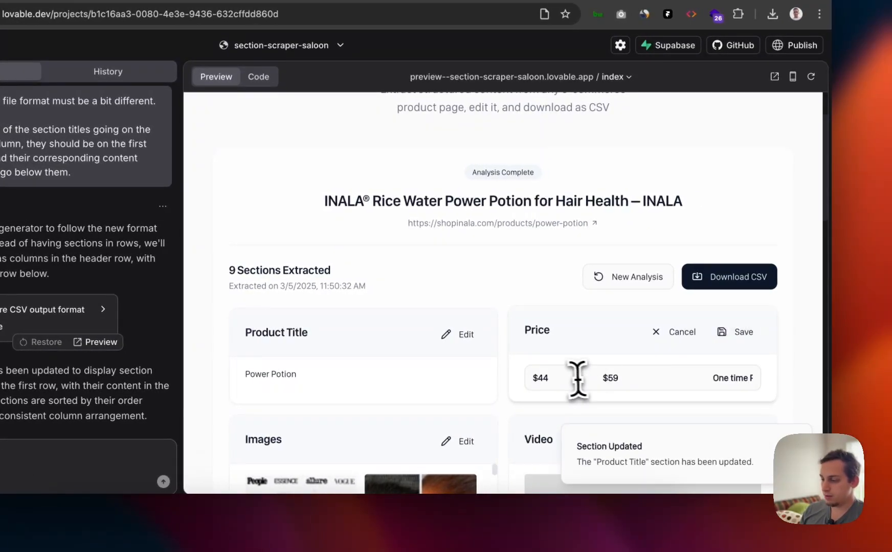
drag(549, 378, 807, 394)
key(BackSpace)
key(BackSpace)
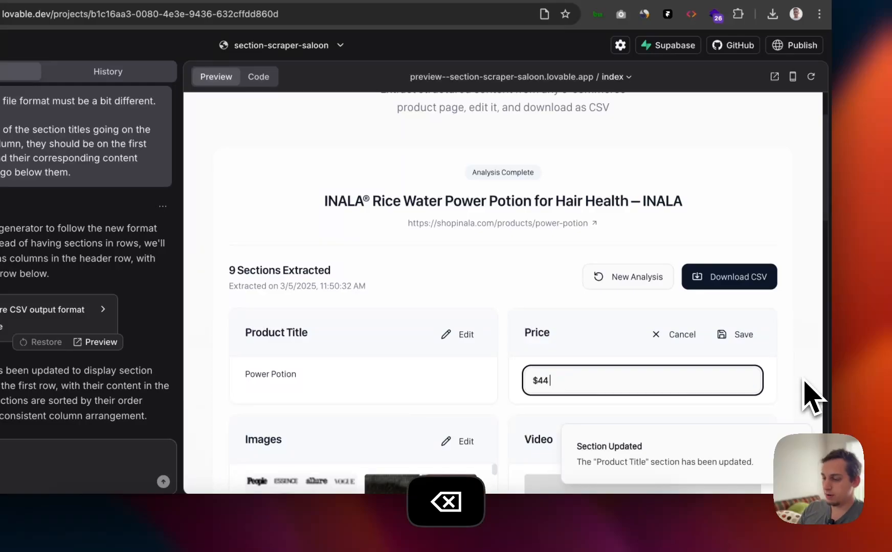
click(736, 335)
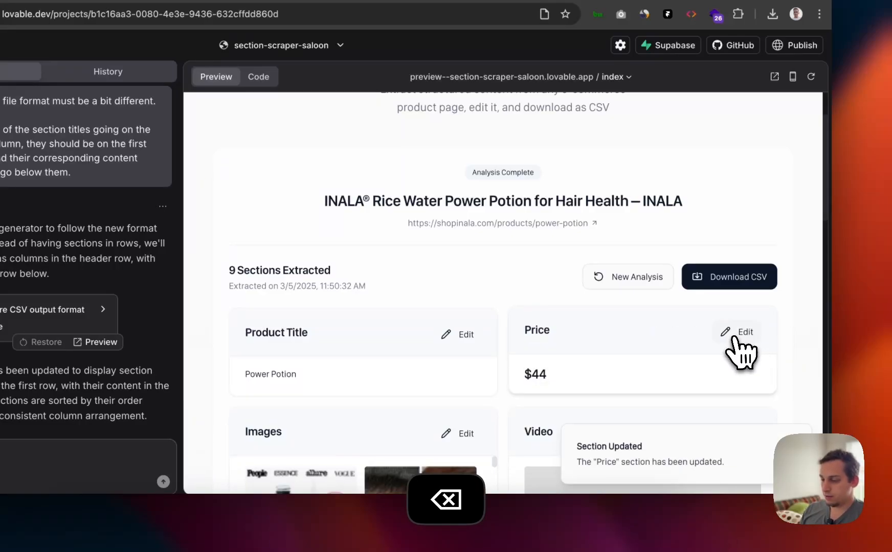
Step: Open the Key Ingredients section for editing and delete the repeated heading and blank space above "Rice Water"
scroll(553, 395, down, 10)
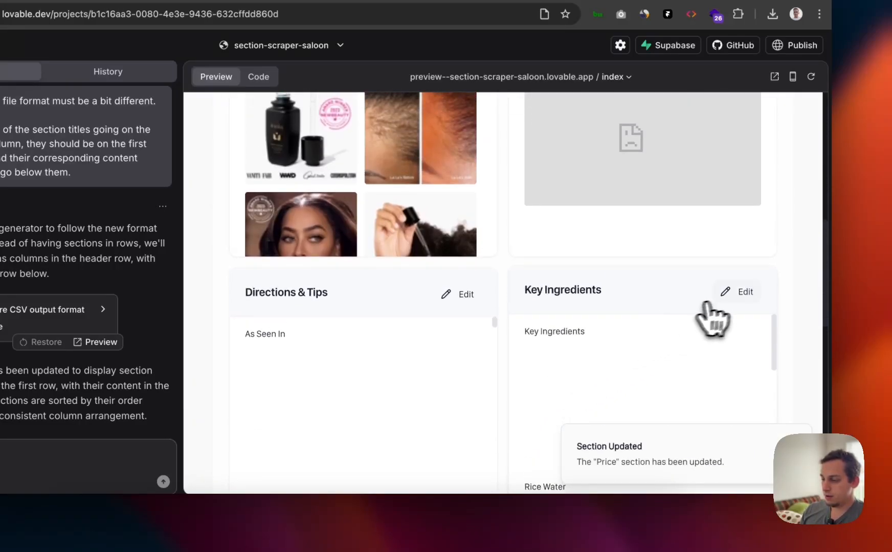
click(738, 293)
drag(598, 337, 533, 337)
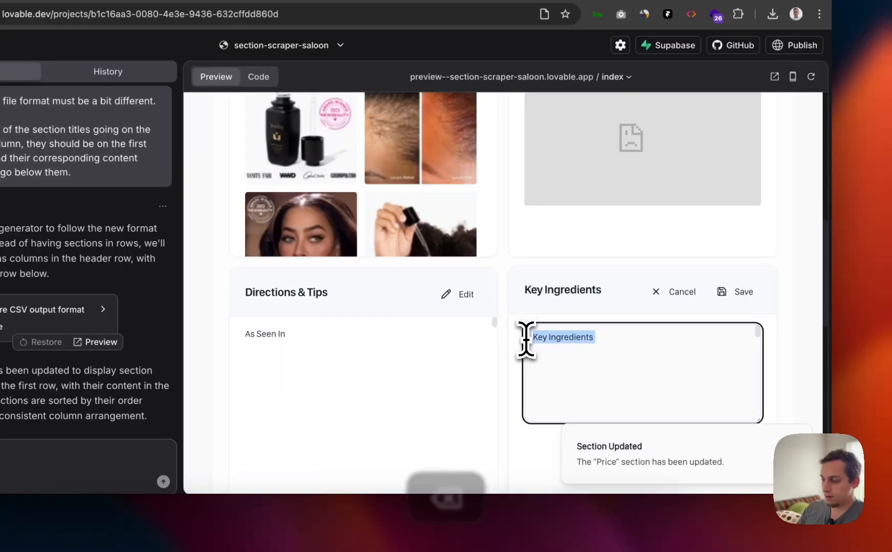
key(BackSpace)
key(super+v)
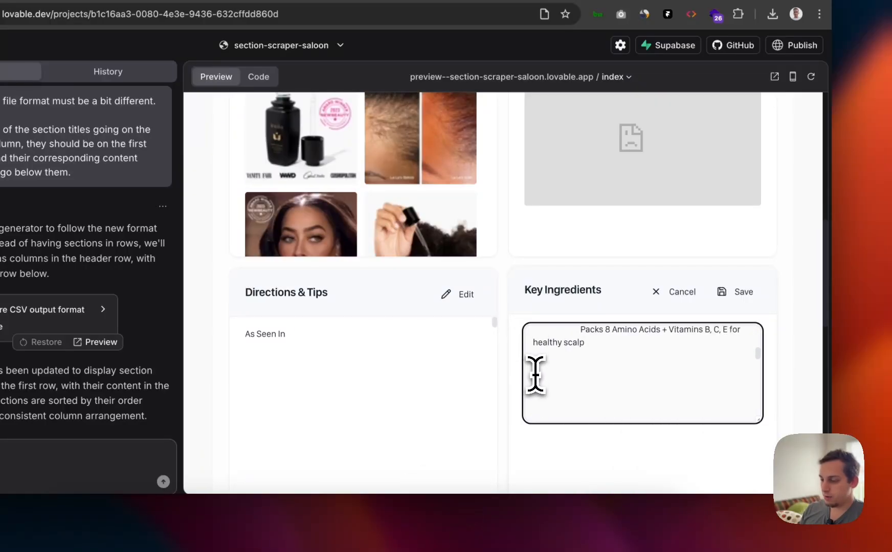
scroll(535, 371, up, 2)
drag(578, 364, 551, 290)
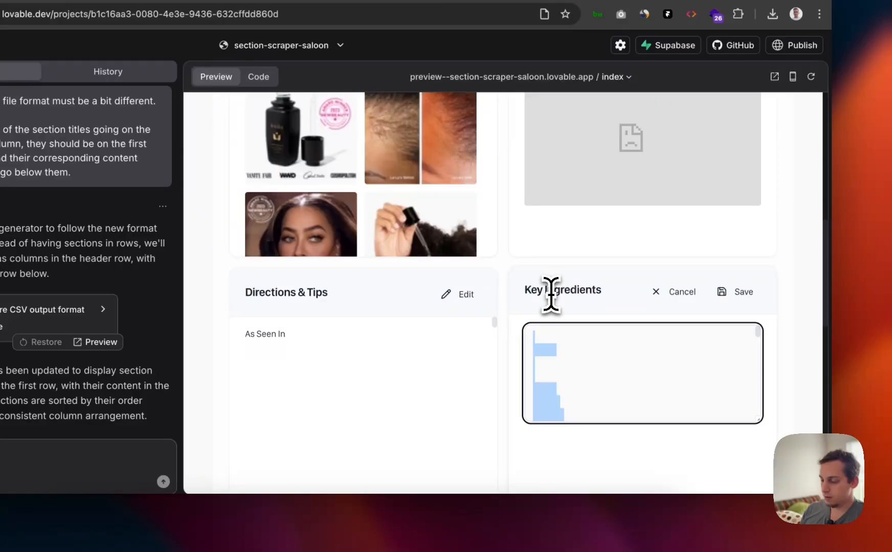
click(571, 396)
scroll(572, 401, down, 3)
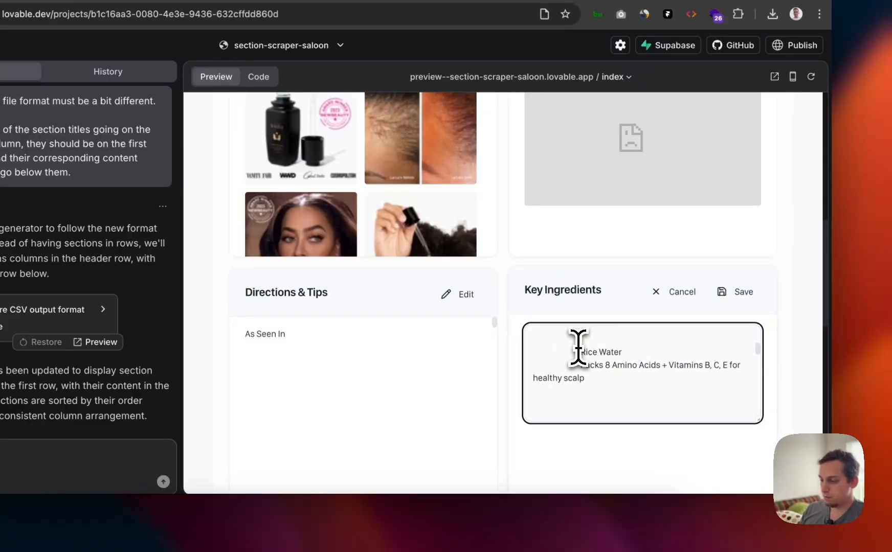
drag(580, 352, 482, 278)
key(BackSpace)
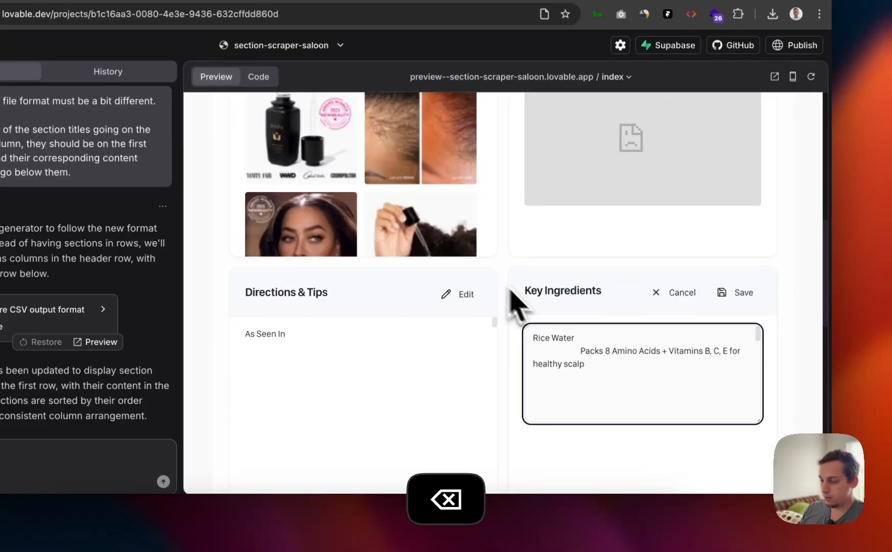
Step: Remove the indentation before the Rice Water description and join it to the ingredient name with a comma
drag(581, 351, 527, 352)
key(BackSpace)
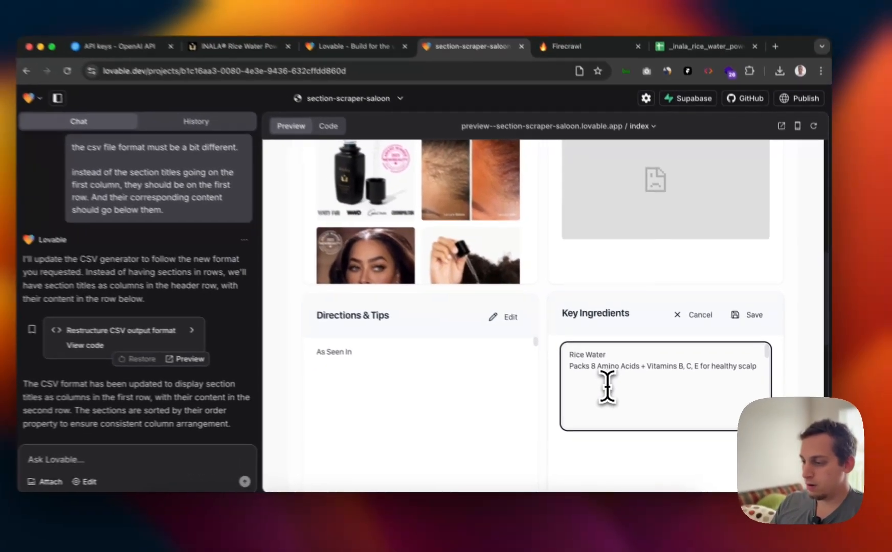
key(BackSpace)
text(:)
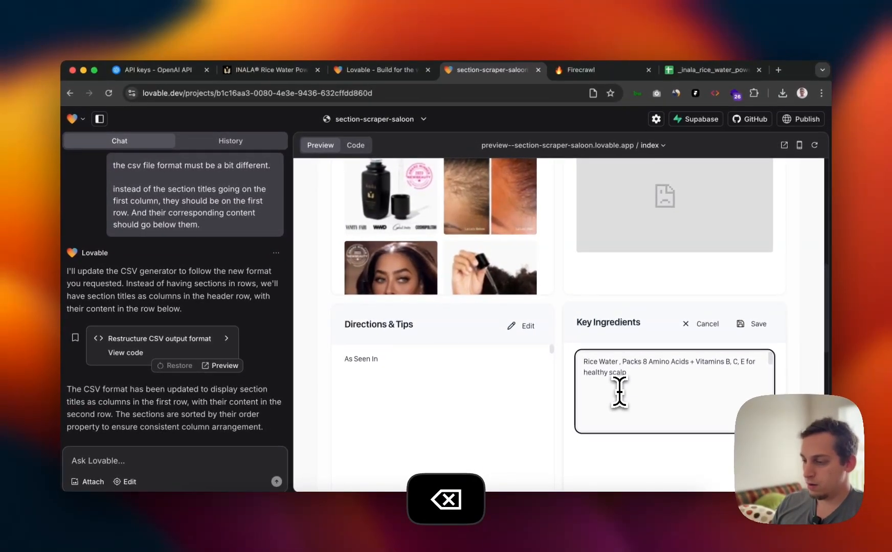
Step: Remove the blank space above "Biotin" in Key Ingredients and separate it from the Rice Water description with a comma
scroll(607, 394, down, 1)
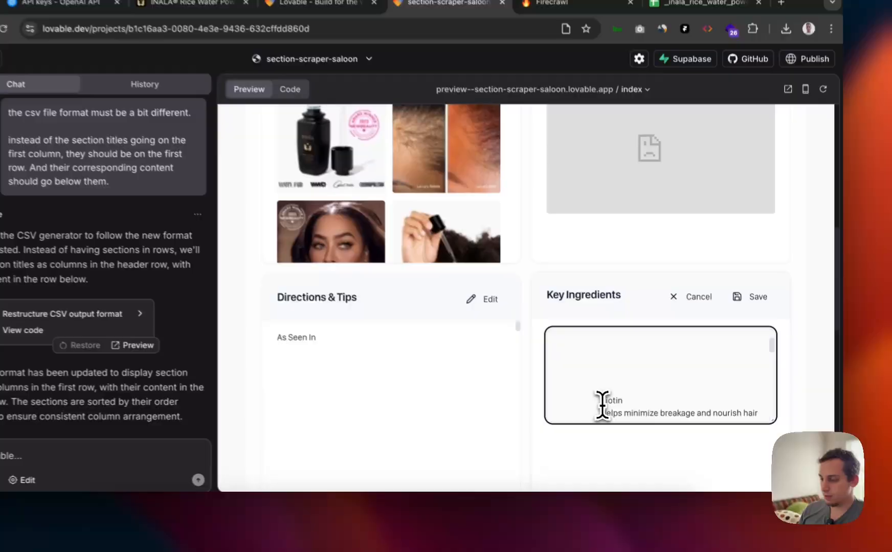
mouse_move(625, 421)
mouse_down()
mouse_move(567, 358)
mouse_move(575, 379)
mouse_up()
key(BackSpace)
key(BackSpace)
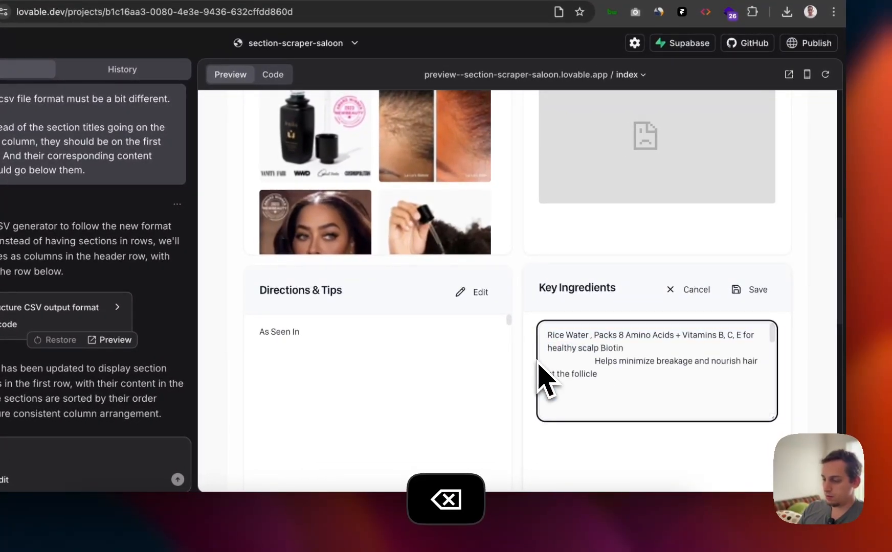
text(,)
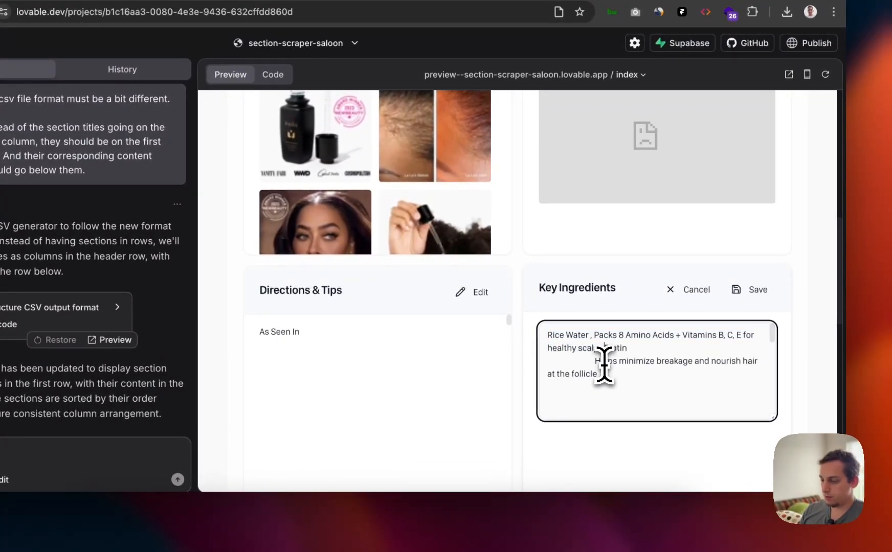
Step: Replace the commas so the Rice Water description and "Biotin" sit on their own lines, and remove the Biotin description's indentation
click(591, 336)
key(BackSpace)
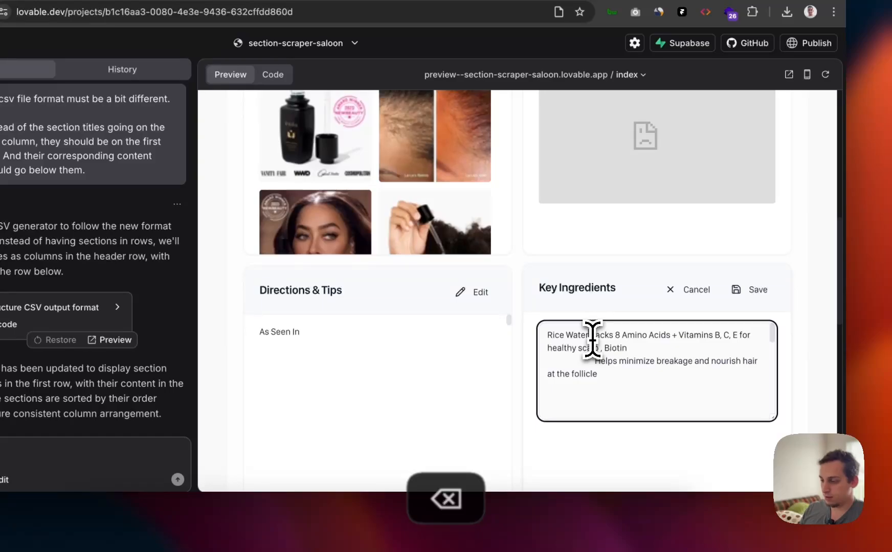
key(shift+Return)
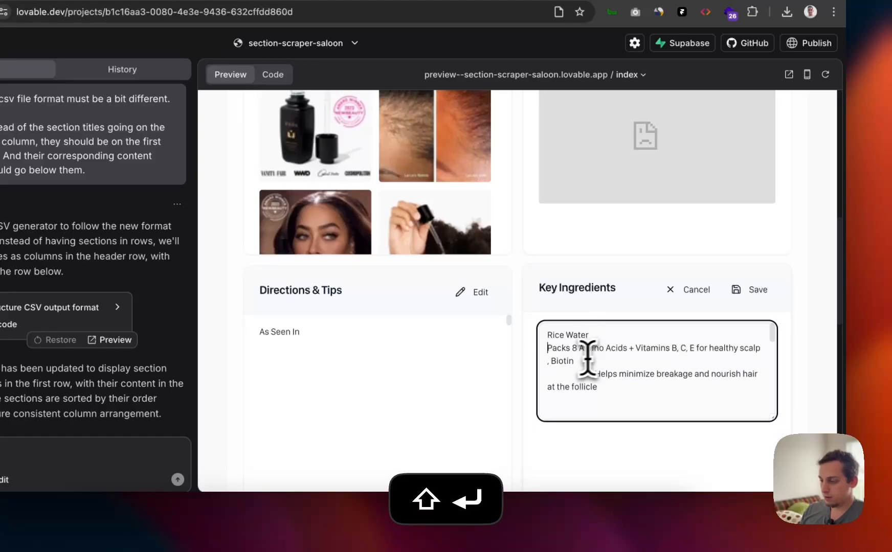
click(553, 361)
key(BackSpace)
key(BackSpace)
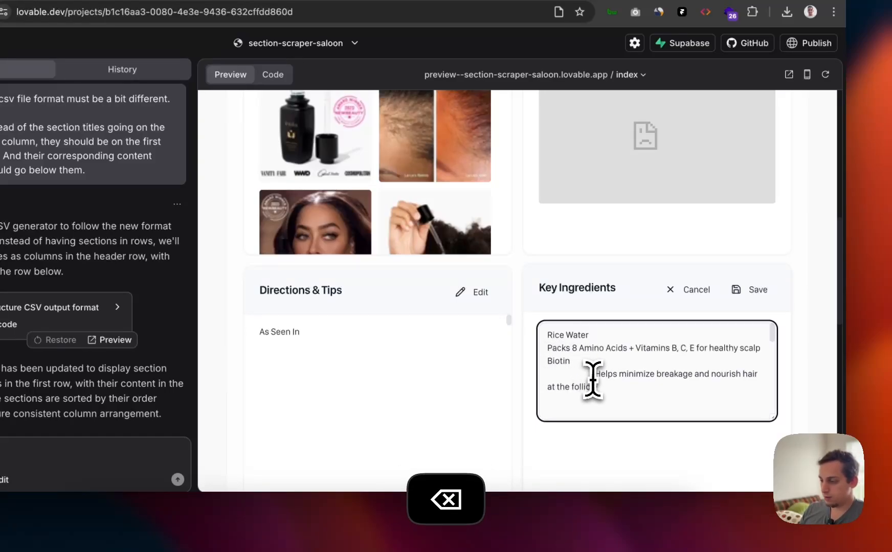
drag(593, 375, 528, 388)
key(BackSpace)
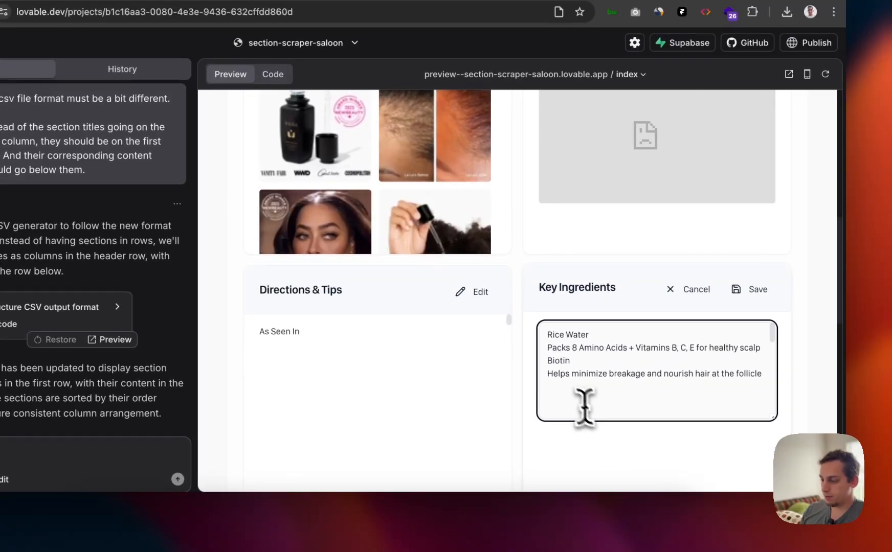
Step: Delete all remaining ingredients after the Biotin description and save the Key Ingredients section
drag(549, 389, 591, 494)
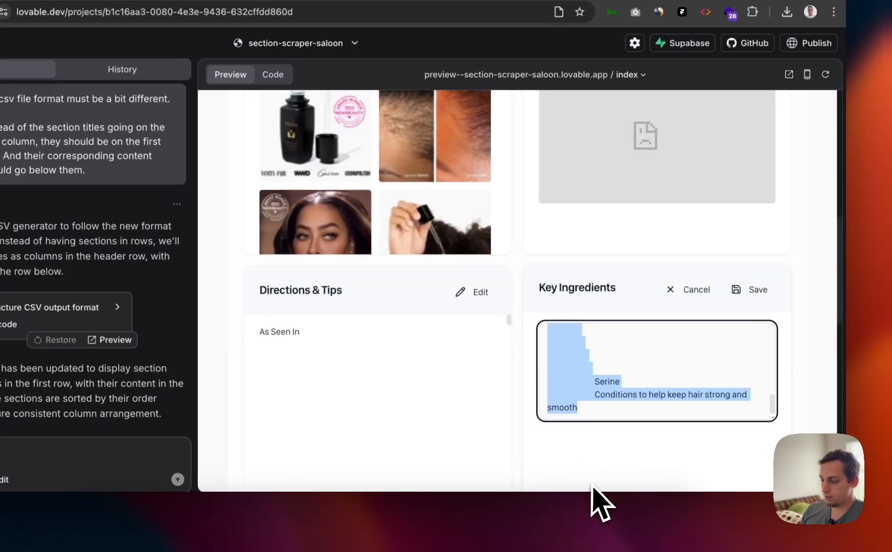
key(BackSpace)
key(BackSpace)
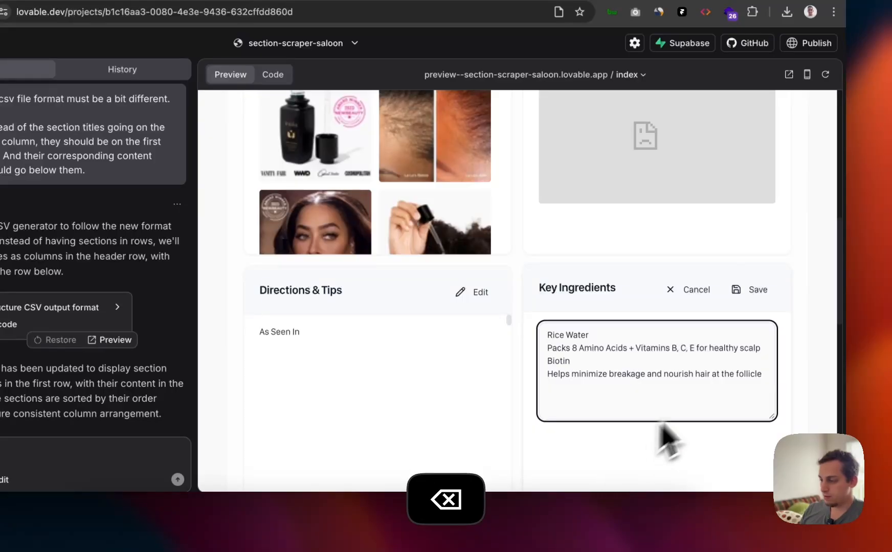
click(748, 292)
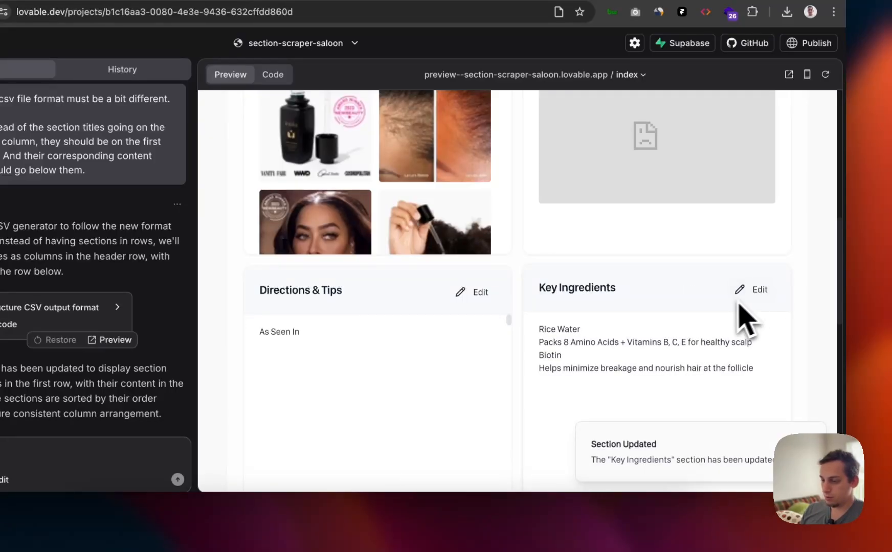
Step: Open the Directions & Tips section for editing and delete the text and blank space above "Hair growth isn't just genetics"
click(475, 292)
drag(331, 337, 399, 389)
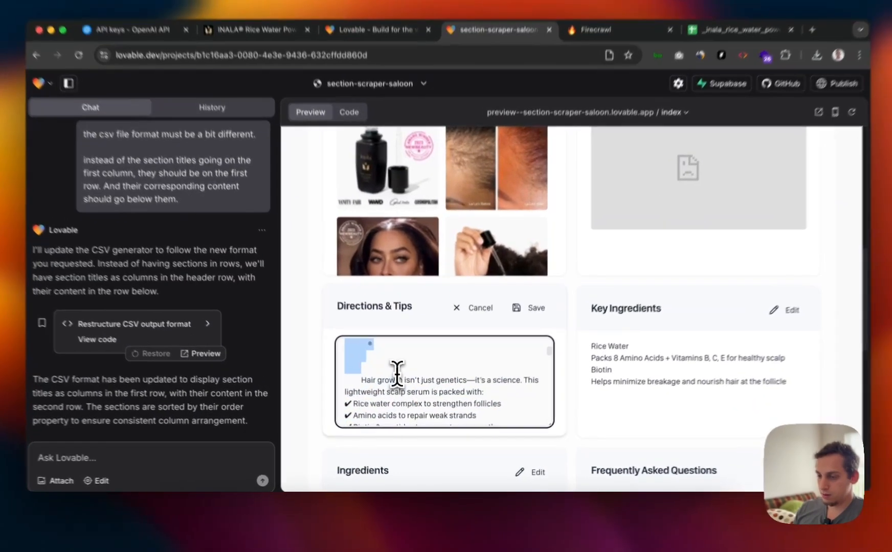
key(BackSpace)
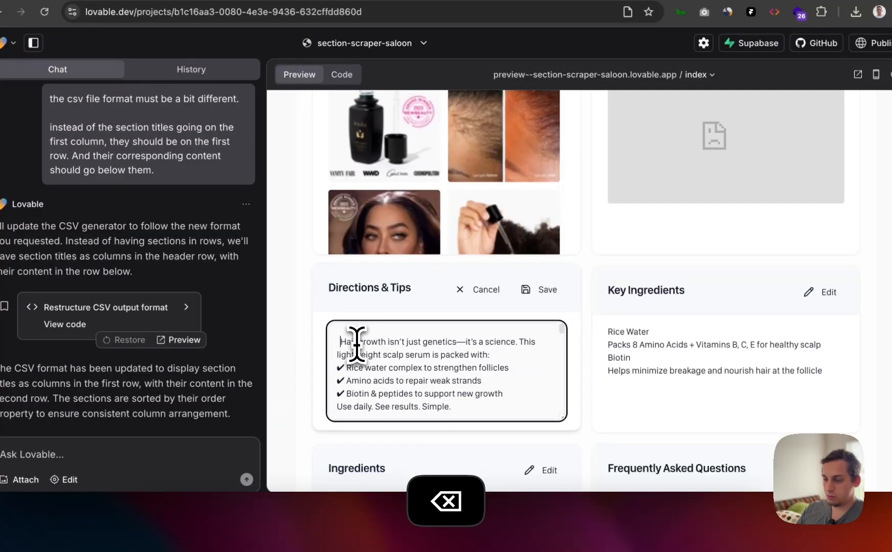
key(BackSpace)
Step: Delete everything after "Use daily. See results. Simple." in the Directions & Tips text
scroll(454, 384, down, 3)
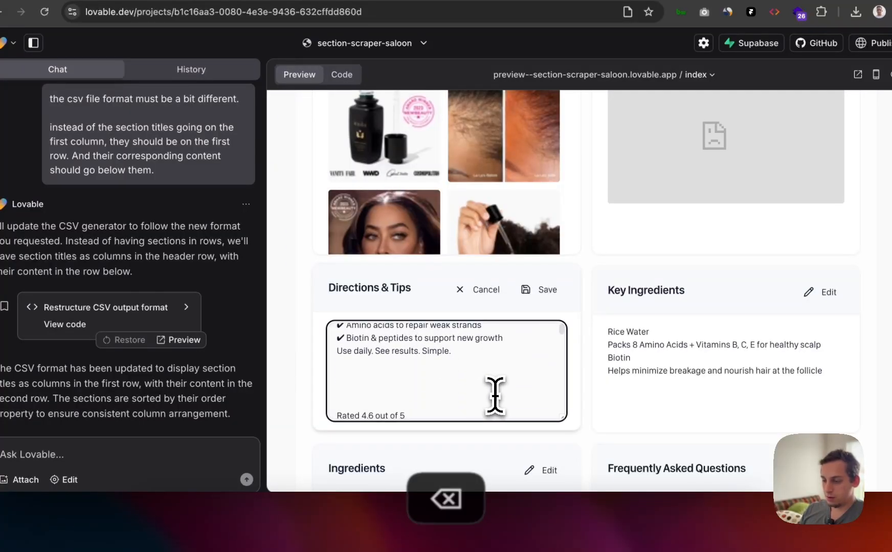
drag(455, 359, 504, 470)
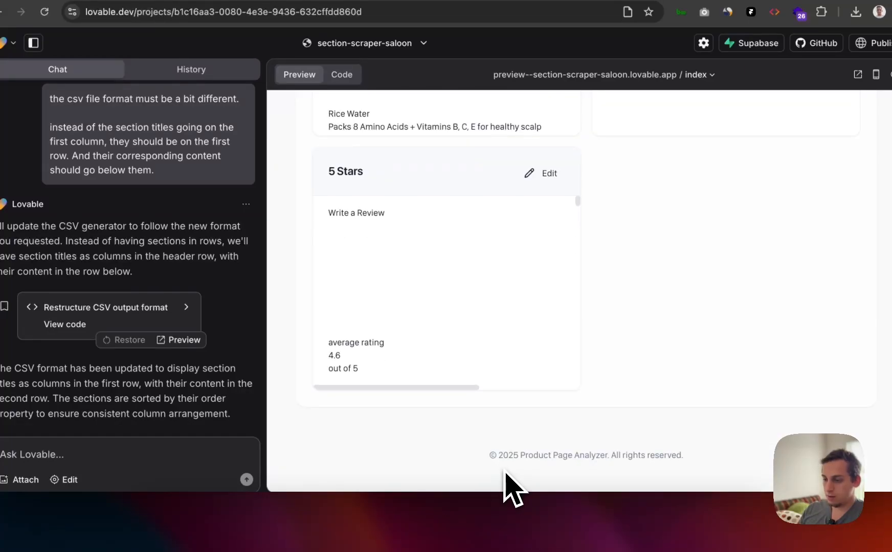
scroll(424, 302, up, 10)
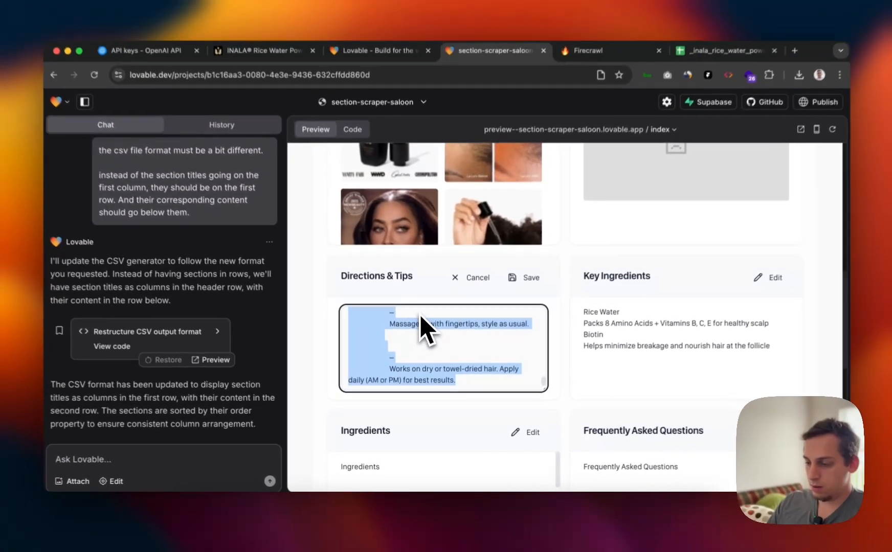
key(BackSpace)
scroll(491, 367, down, 1)
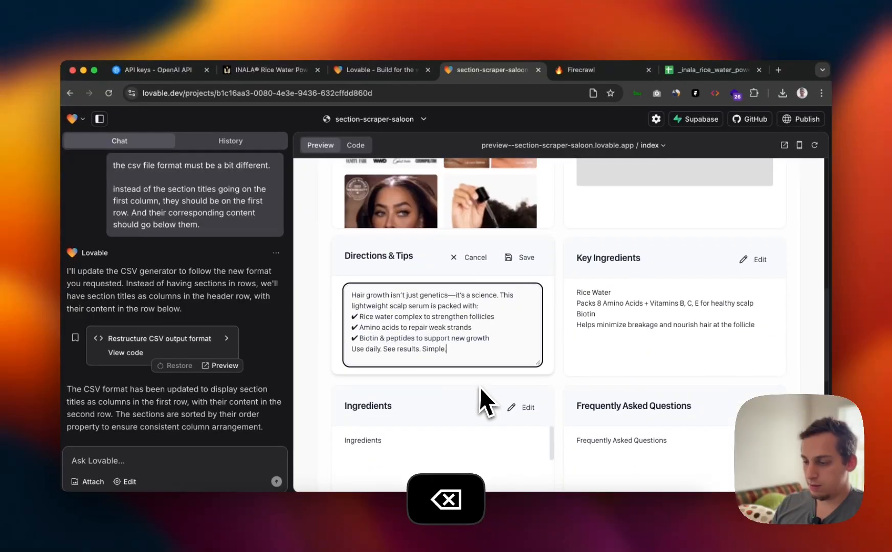
scroll(500, 388, up, 2)
scroll(499, 388, down, 2)
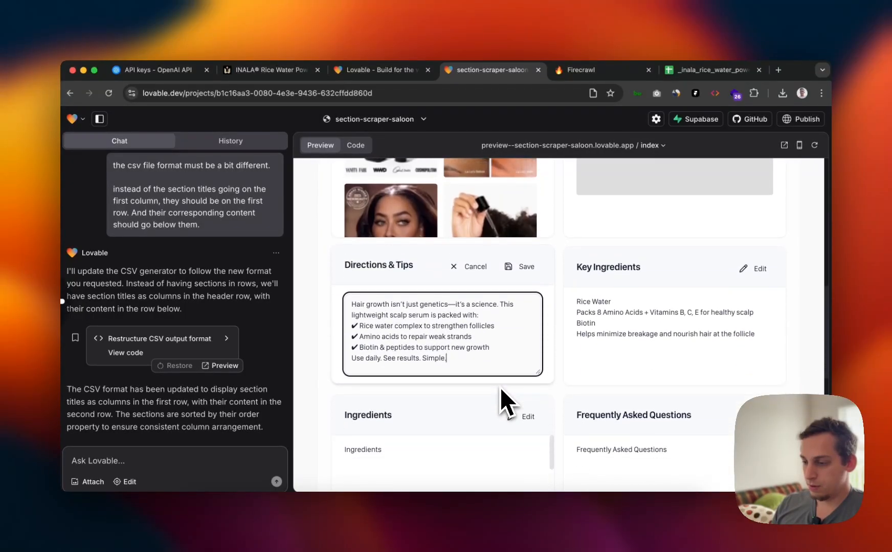
scroll(481, 424, down, 2)
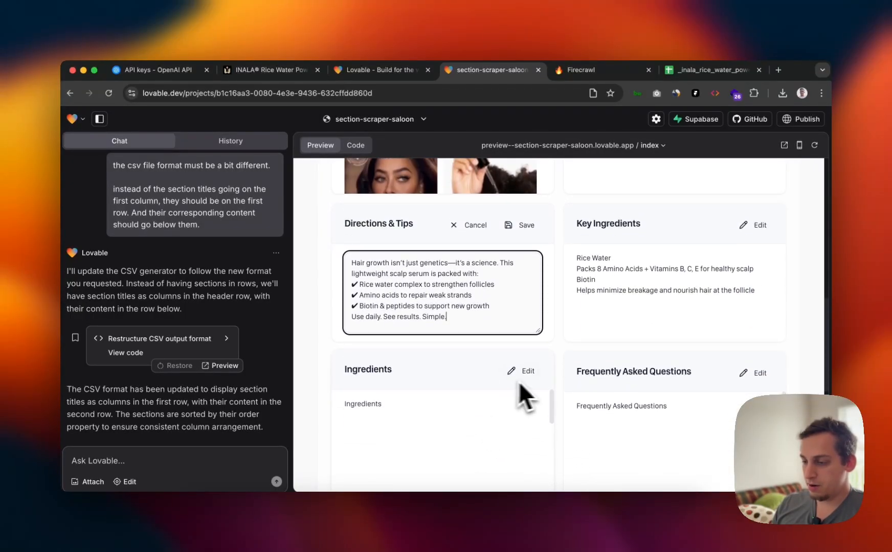
scroll(554, 394, down, 3)
click(751, 303)
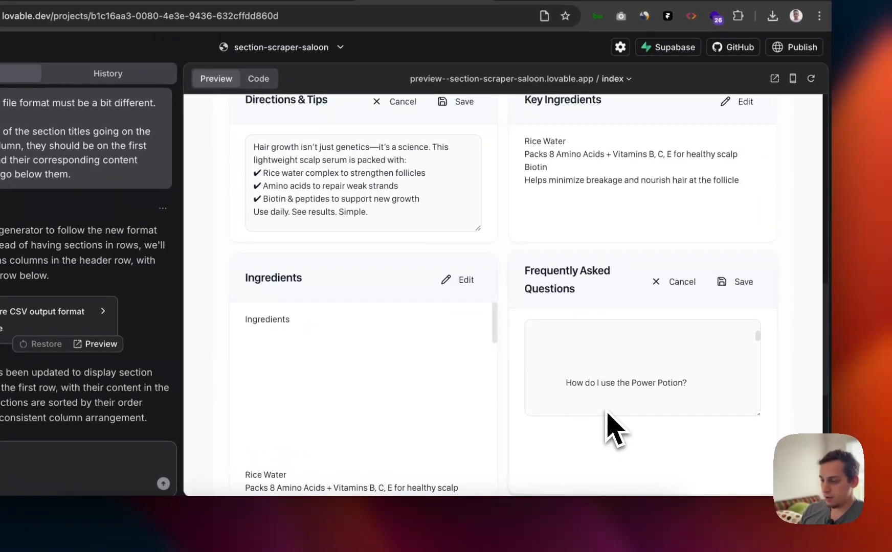
scroll(607, 414, down, 5)
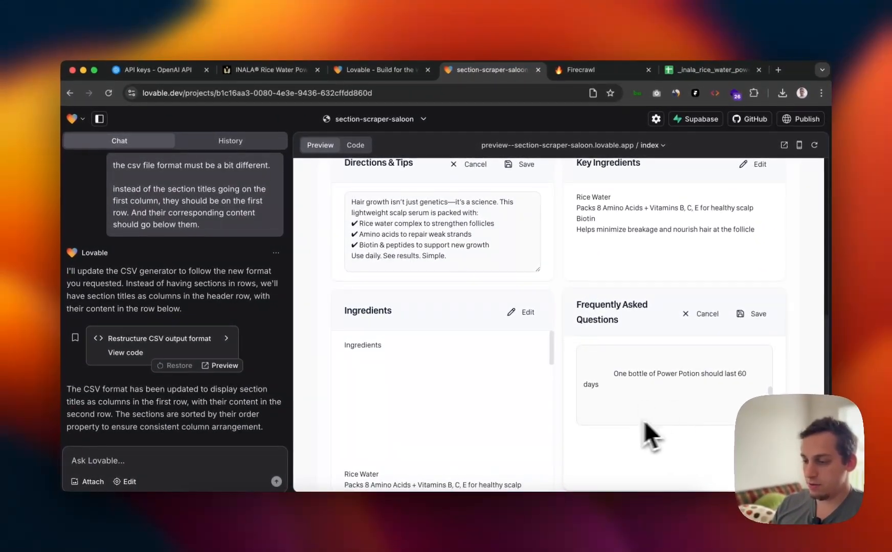
scroll(573, 440, up, 3)
click(727, 407)
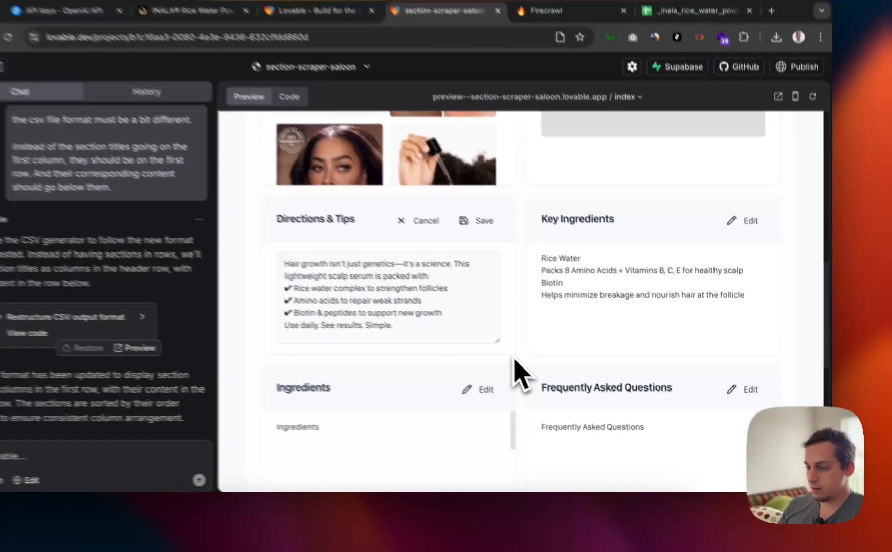
Step: Download the edited INALA Power Potion sections as a CSV file
scroll(497, 352, up, 10)
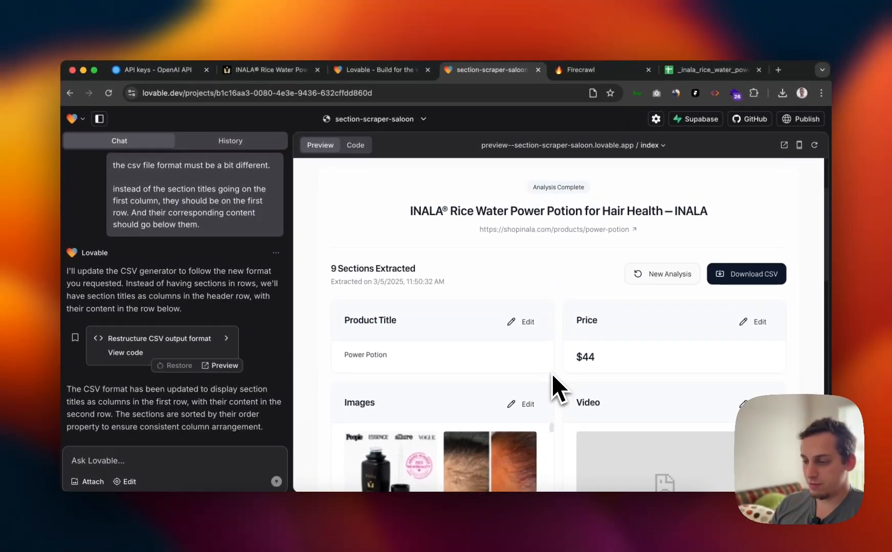
scroll(552, 375, up, 2)
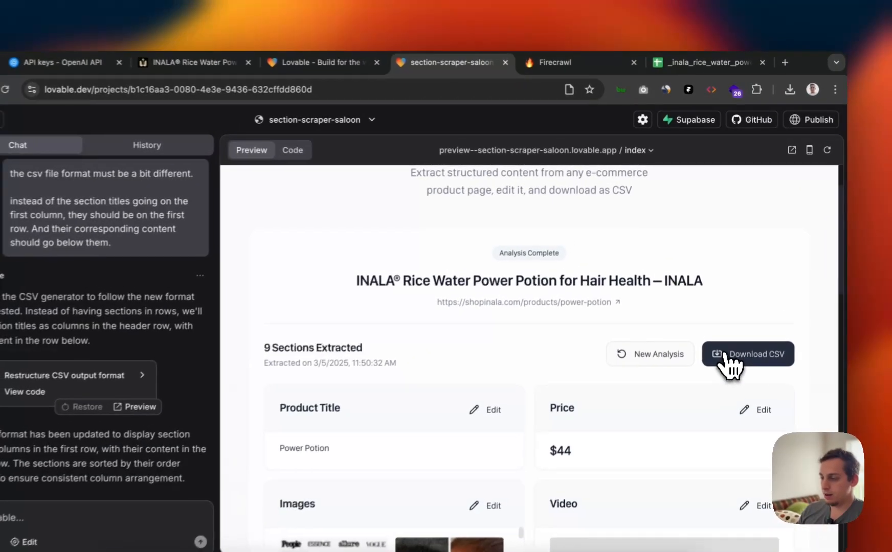
click(729, 322)
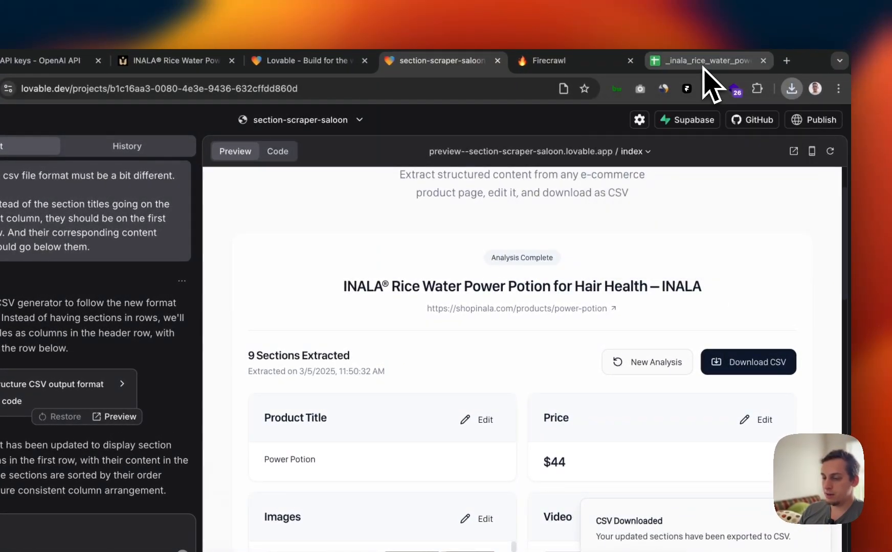
Step: Switch to Google Sheets and upload the downloaded file _inala_rice_water_power_potion_for_hair_health_ina_sections_2025-03-05 (1).csv as a new spreadsheet
click(708, 60)
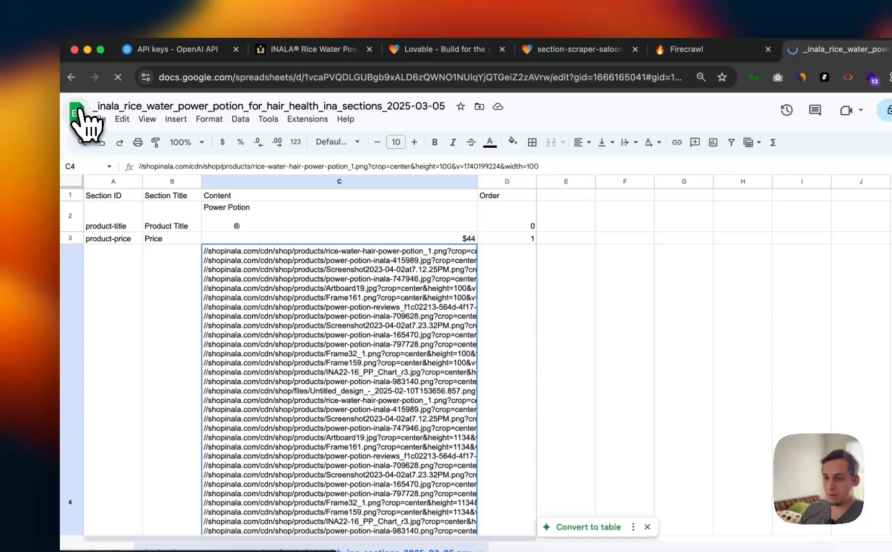
click(78, 115)
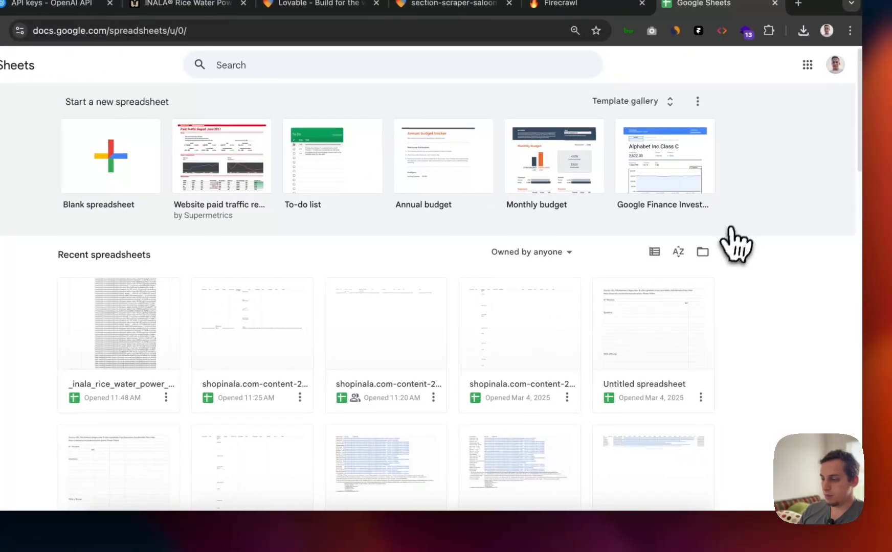
click(702, 251)
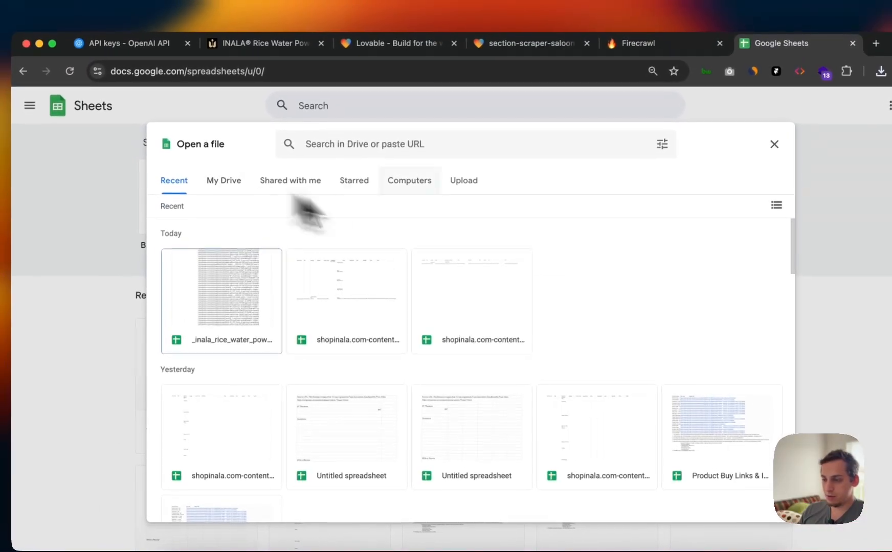
click(463, 180)
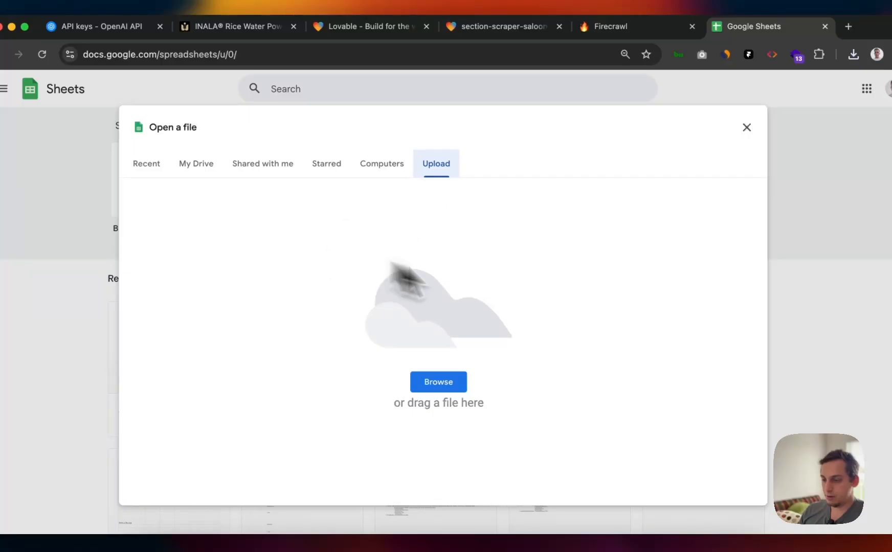
click(417, 381)
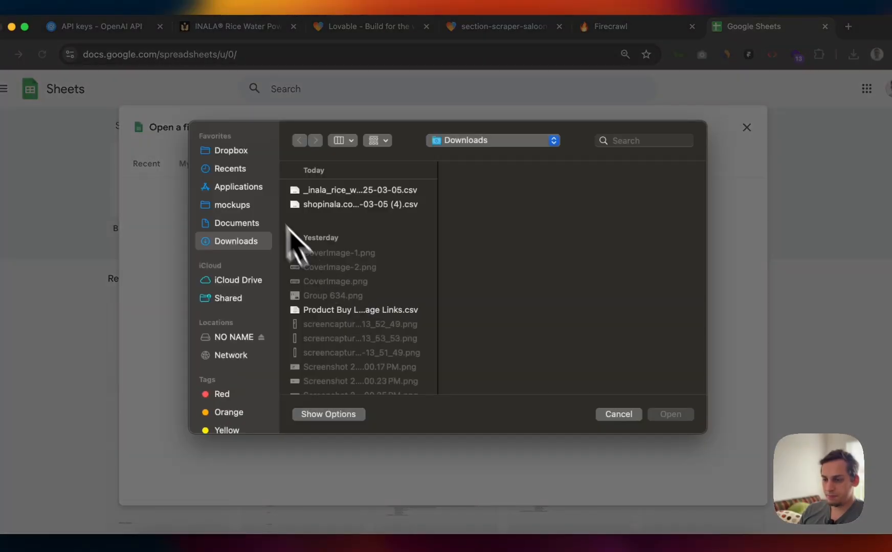
click(353, 190)
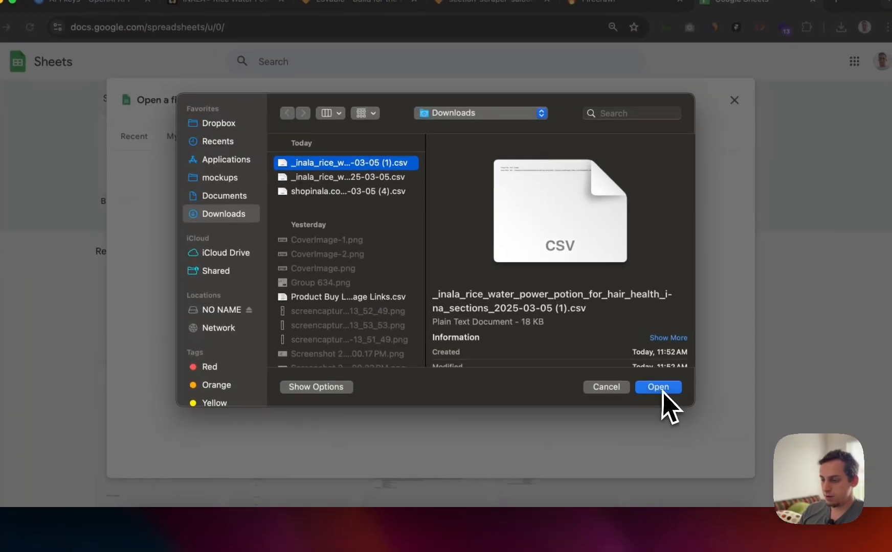
click(670, 413)
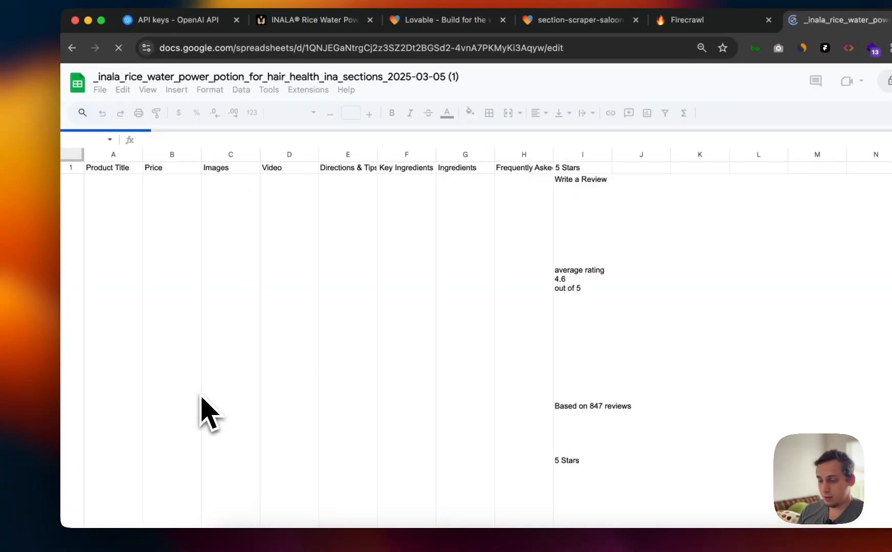
Step: Examine the uploaded spreadsheet's header row and the section content below each title, including the Product Title and Price cells
scroll(183, 234, down, 10)
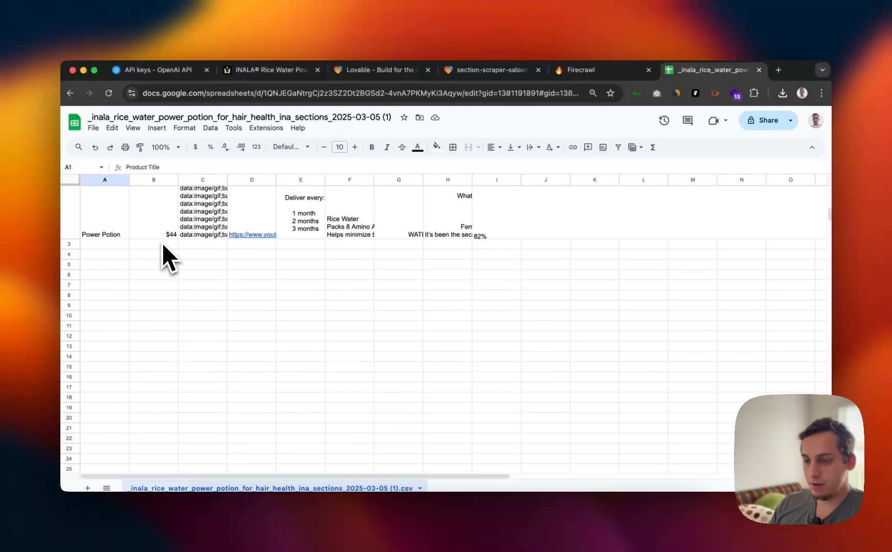
scroll(161, 244, up, 10)
scroll(161, 243, down, 10)
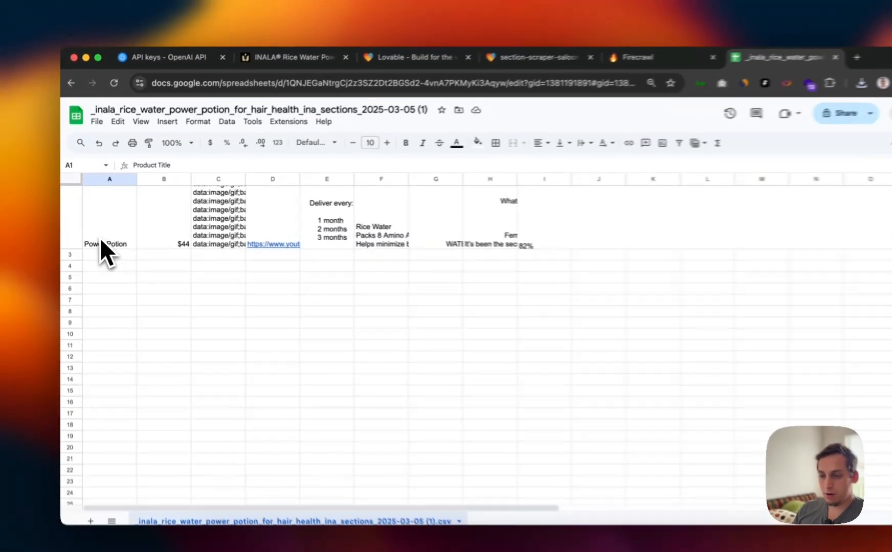
click(103, 236)
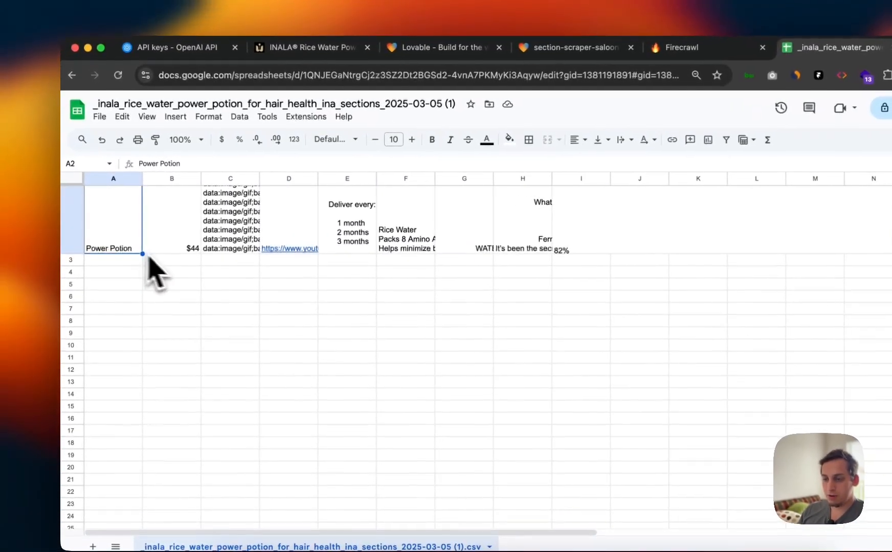
click(156, 238)
scroll(171, 231, up, 2)
scroll(201, 249, up, 5)
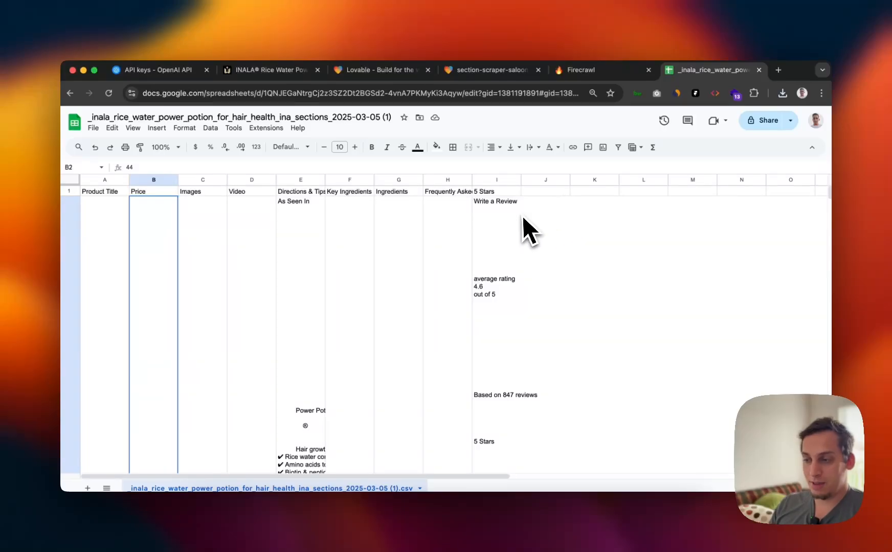
scroll(519, 217, down, 5)
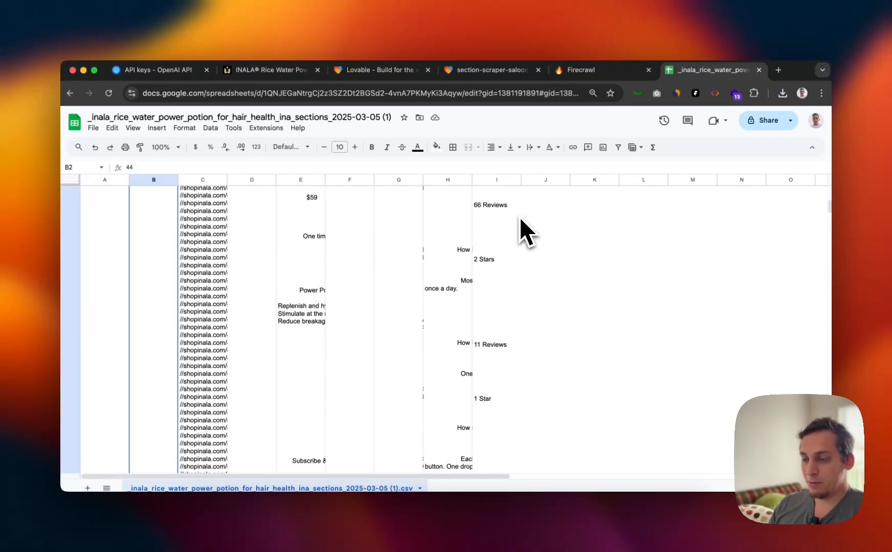
scroll(519, 217, up, 5)
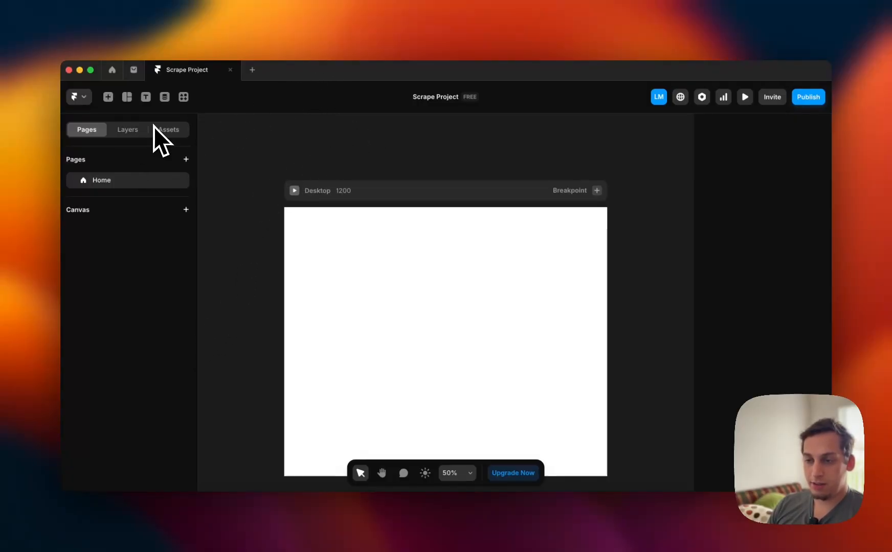
Step: Switch to Framer and start importing a CMS collection into Scrape Project
click(164, 96)
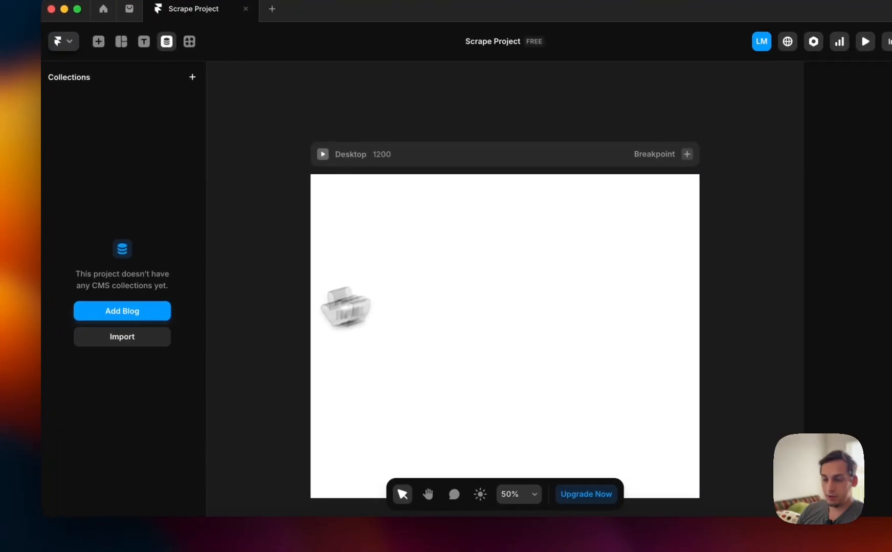
click(149, 356)
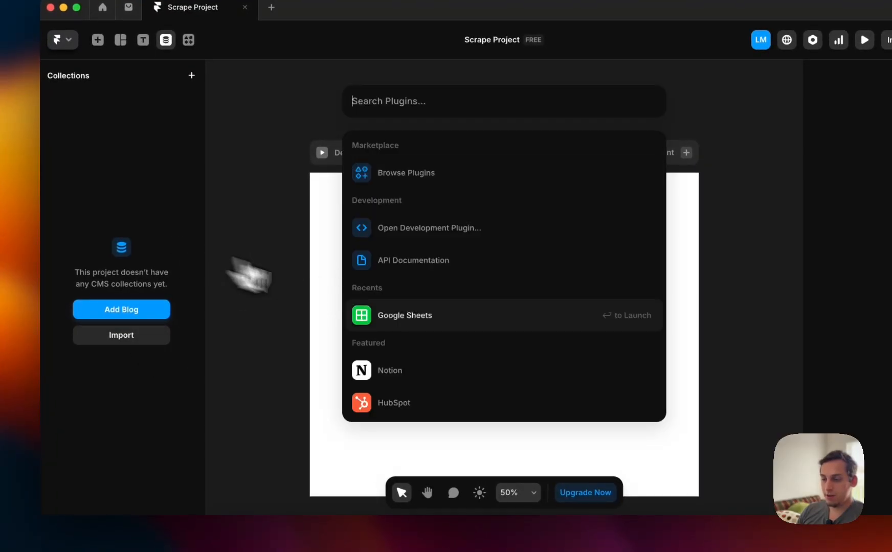
Step: Launch the Google Sheets plugin and create a new synced collection named Test
click(427, 321)
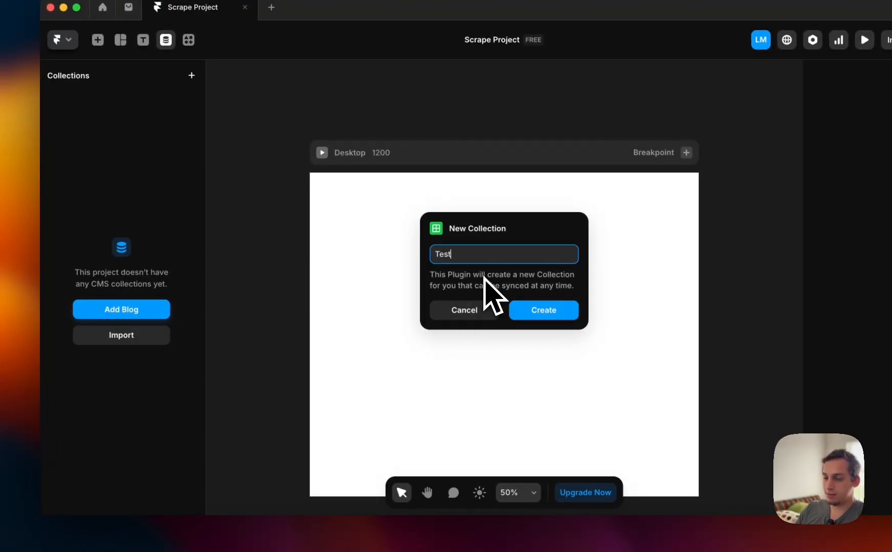
click(542, 307)
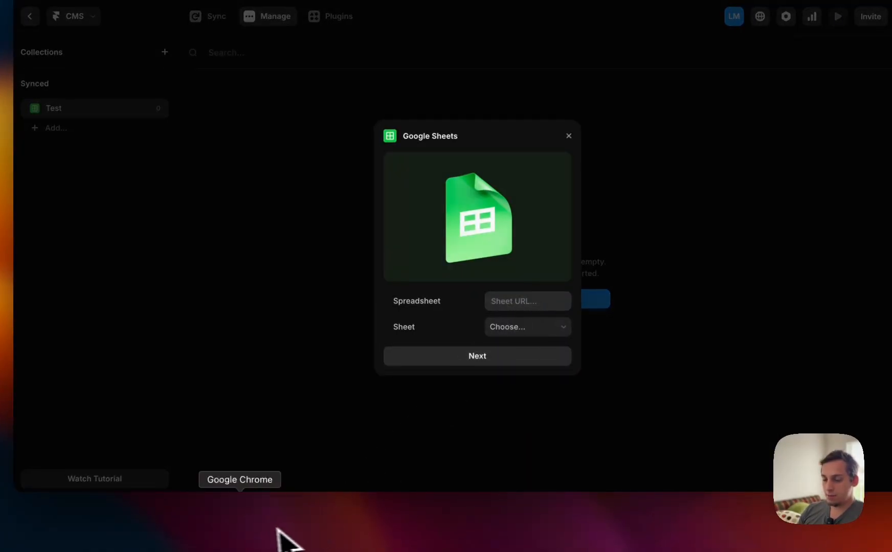
Step: Switch to the product spreadsheet in Chrome, give anyone with the link Editor access, and copy the sharing link
click(245, 529)
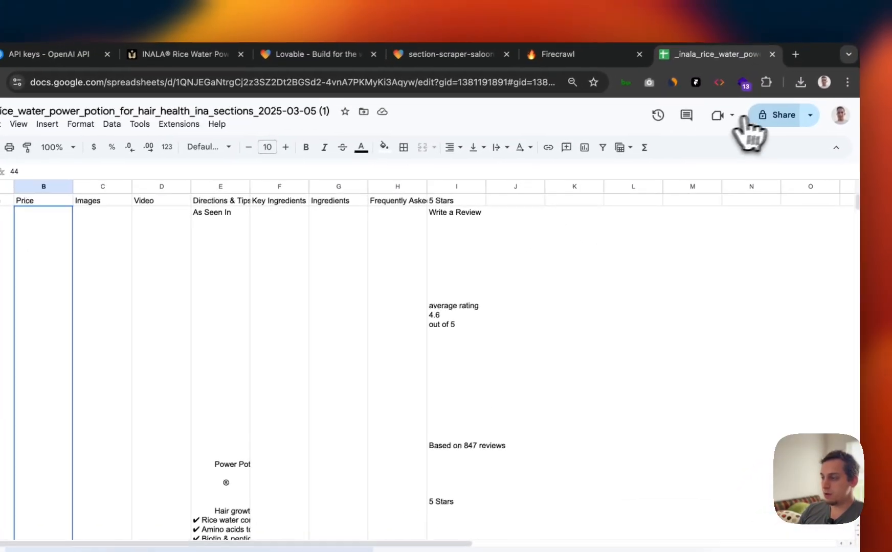
click(757, 118)
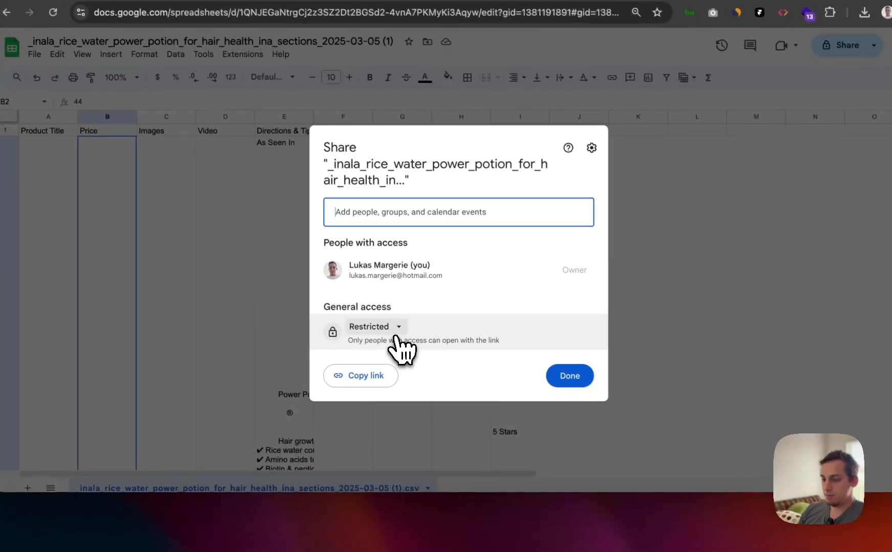
click(343, 389)
click(400, 381)
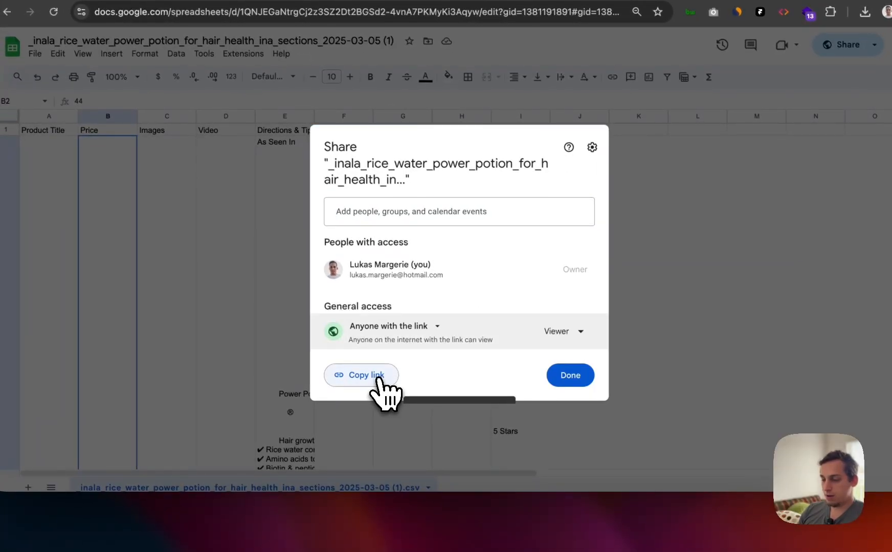
click(377, 379)
click(557, 333)
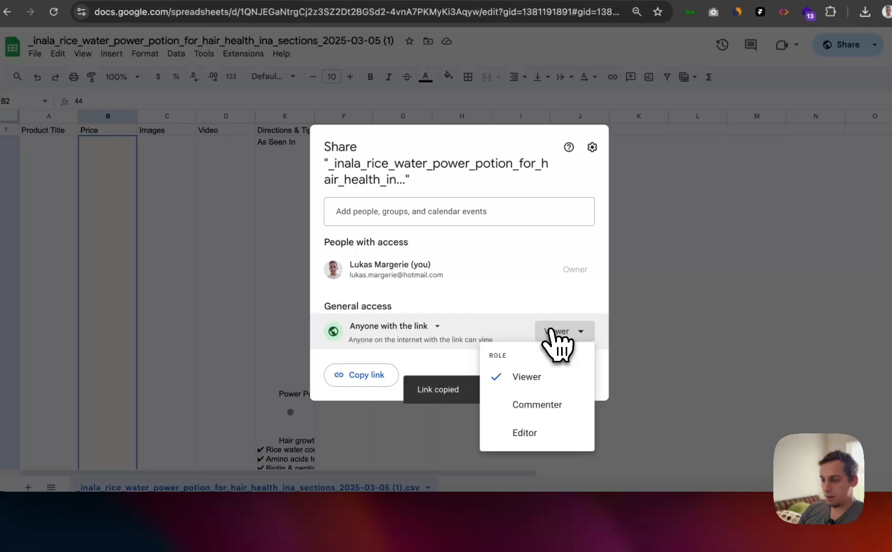
click(521, 432)
click(384, 381)
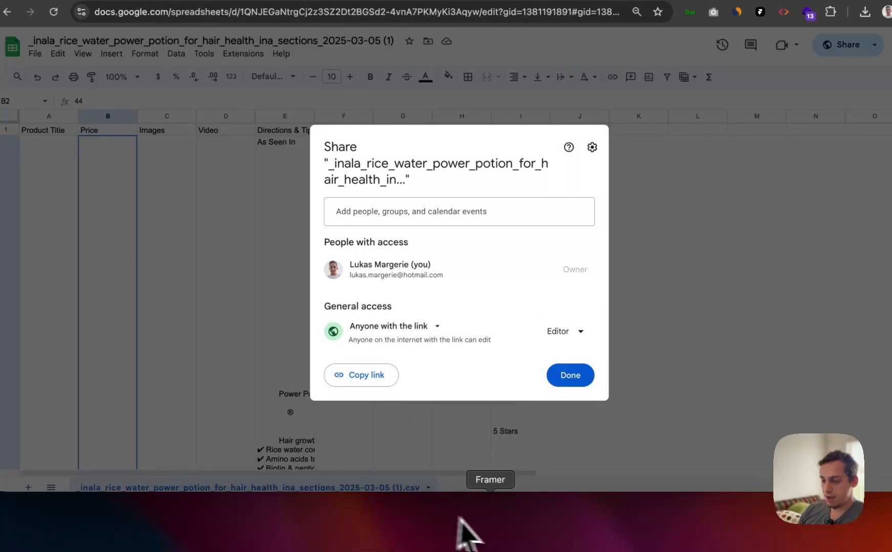
Step: Back in Framer, connect the copied spreadsheet link with its _inala_rice_water_power_potion sheet and continue to the field mapping
click(493, 526)
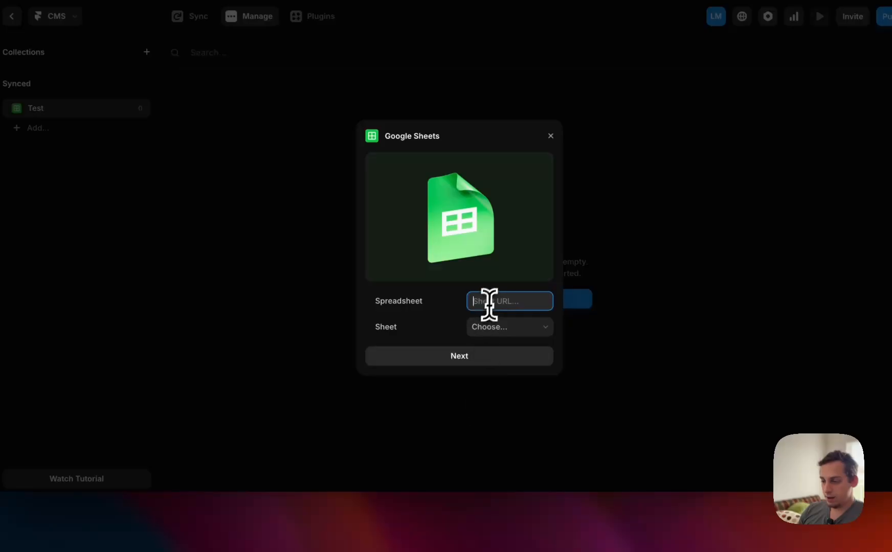
click(499, 330)
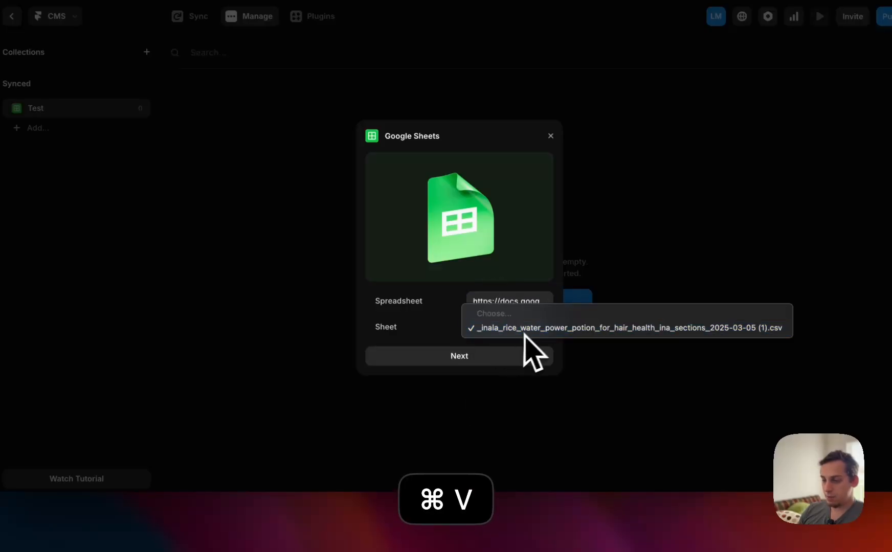
click(238, 534)
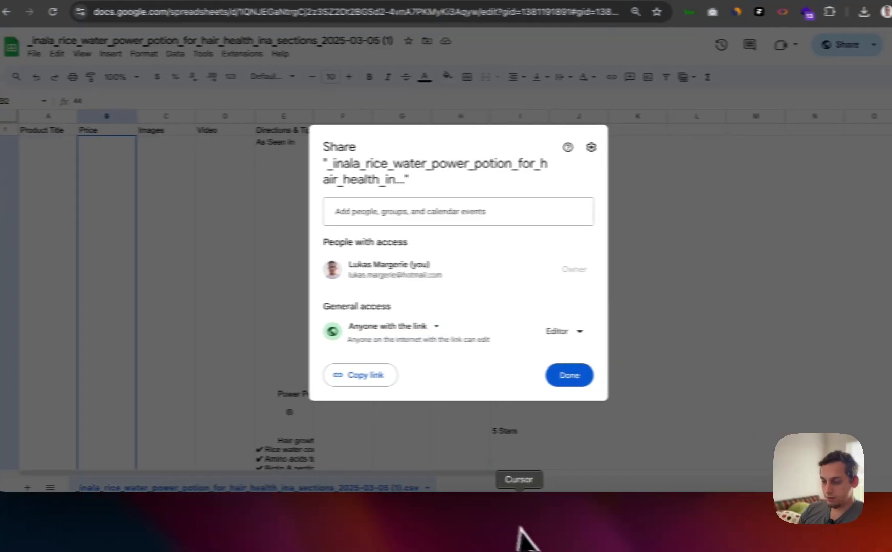
click(454, 529)
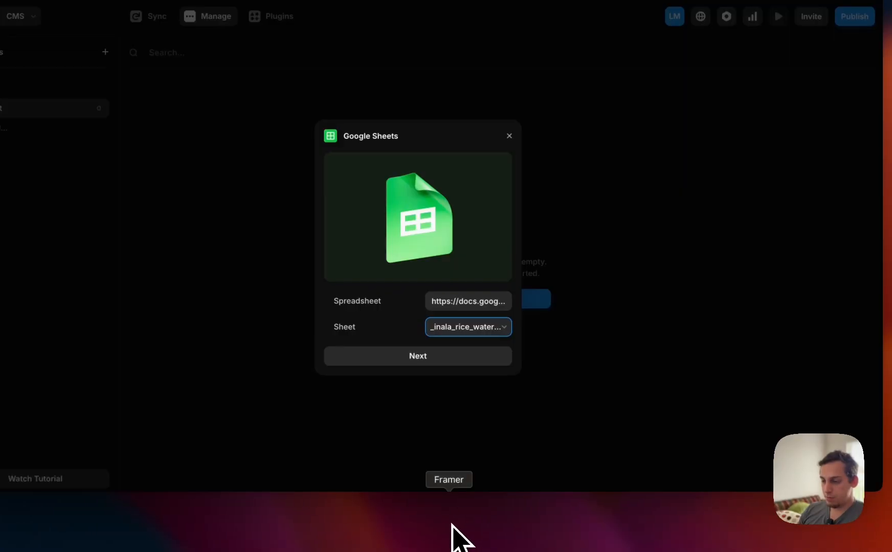
click(464, 361)
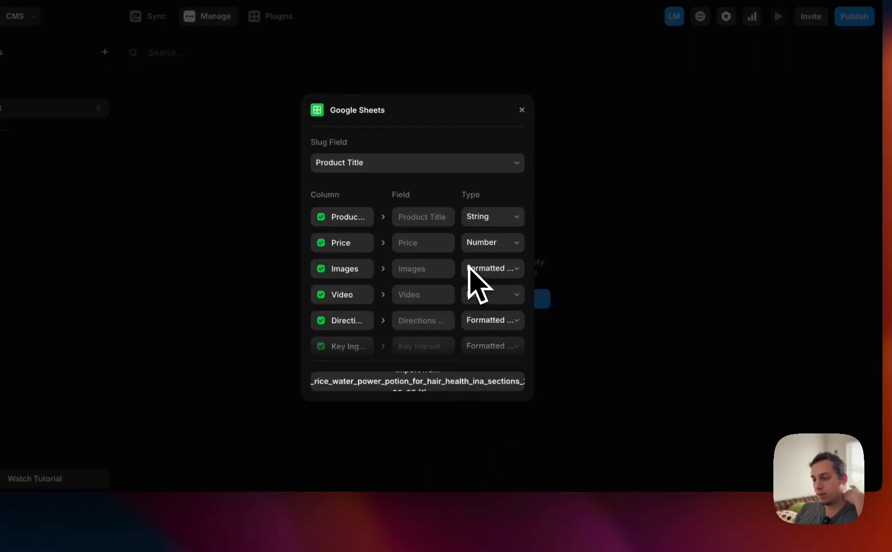
Step: Keep the types String for Product Title, Formatted Text for Images and Link for Video, and import the sheet
click(482, 218)
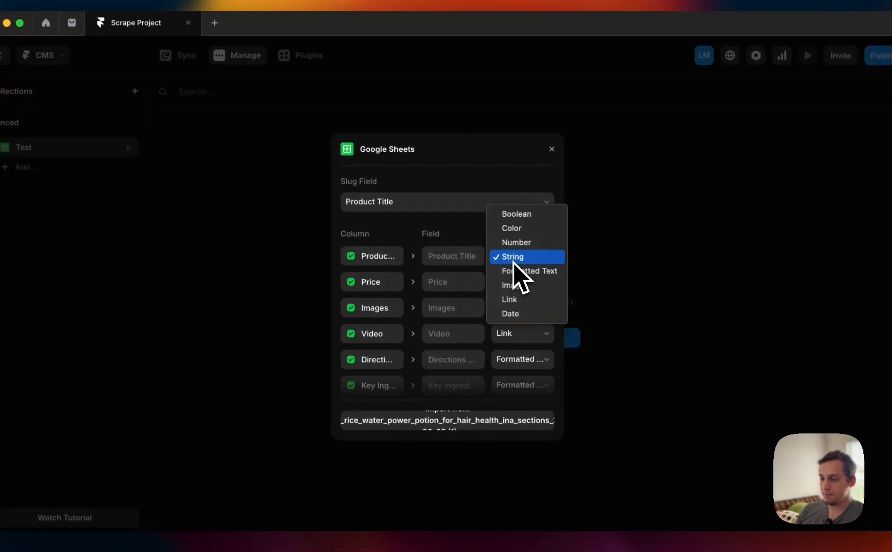
click(514, 261)
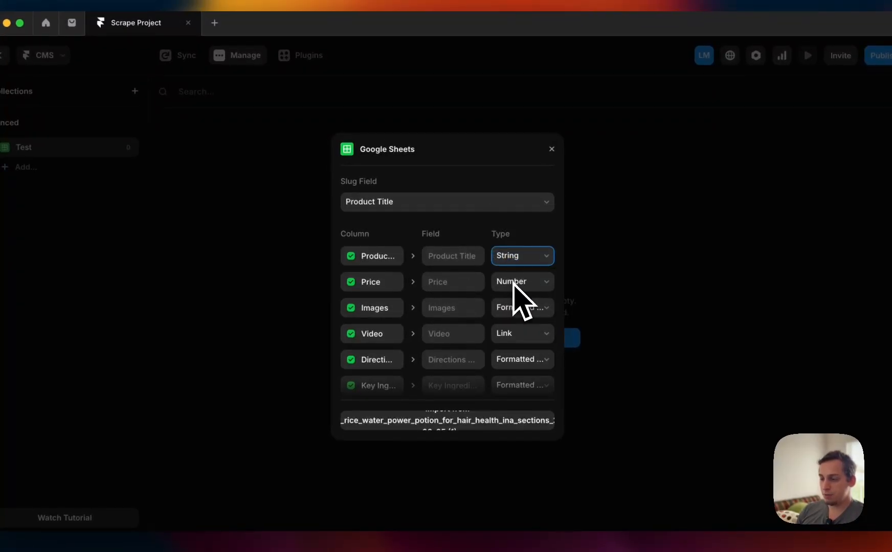
click(514, 312)
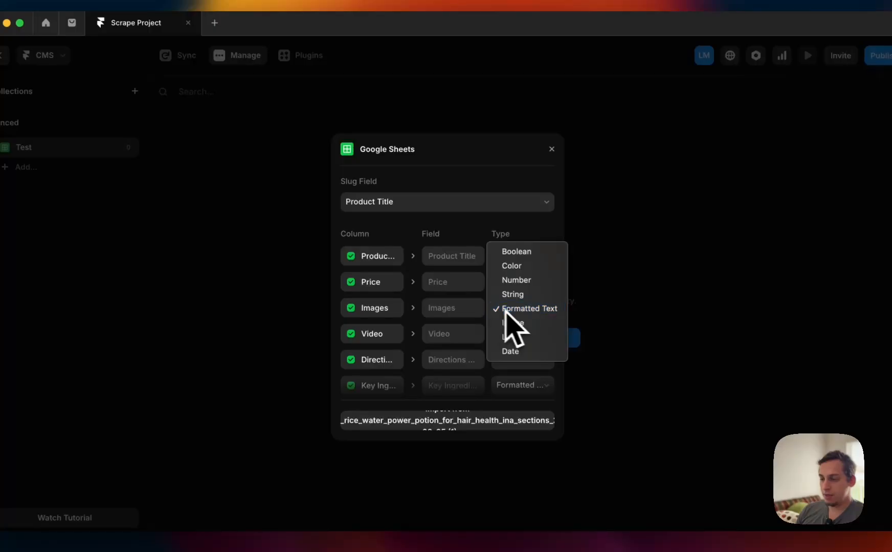
click(482, 307)
click(506, 309)
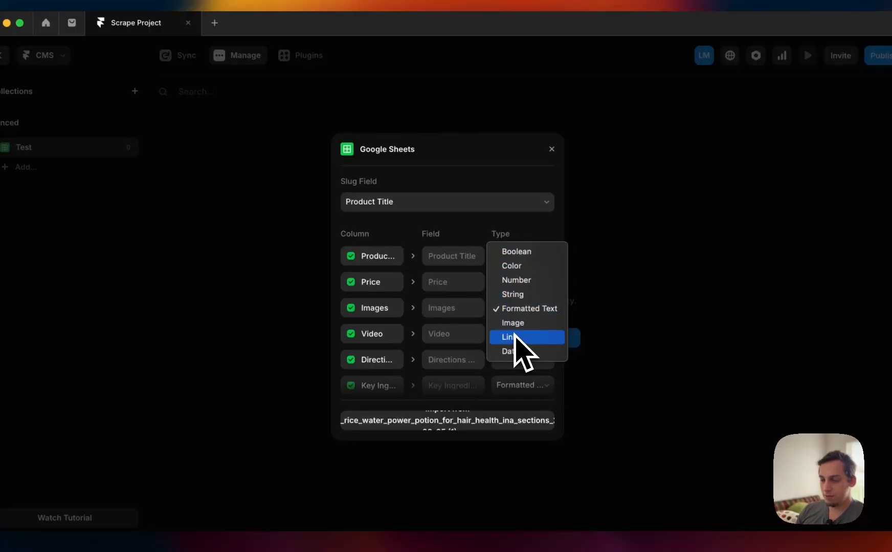
click(524, 310)
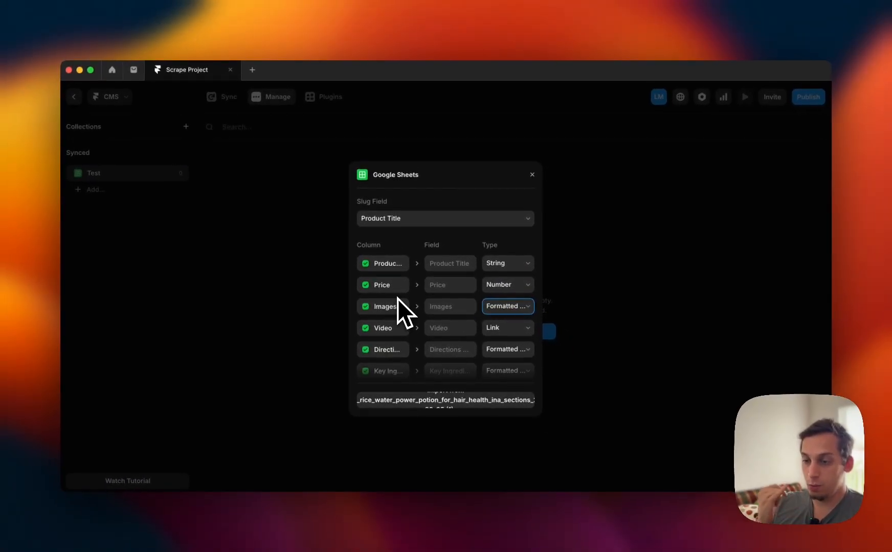
scroll(459, 301, down, 2)
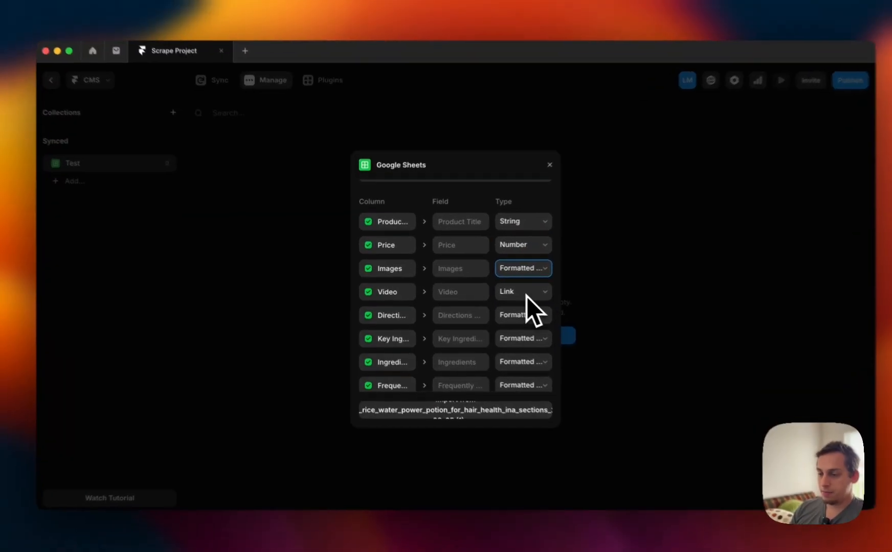
click(521, 292)
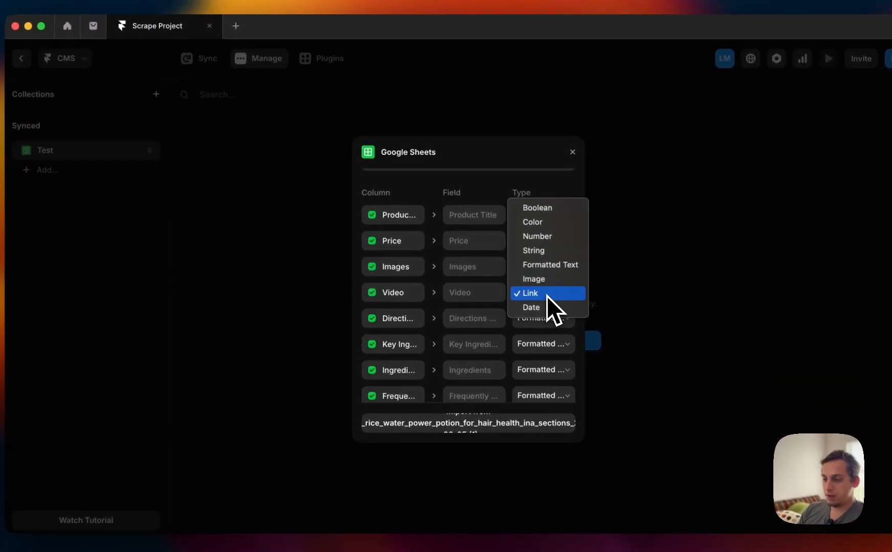
click(512, 294)
scroll(550, 346, down, 2)
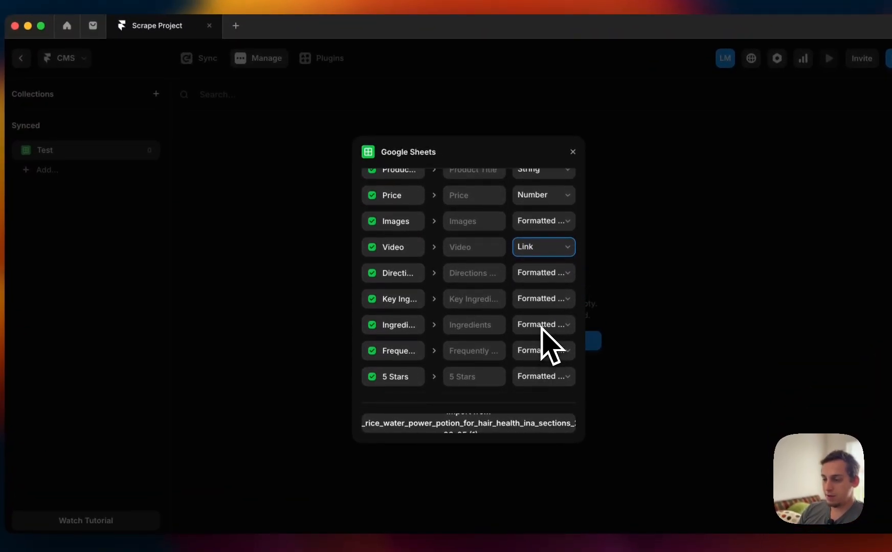
click(450, 423)
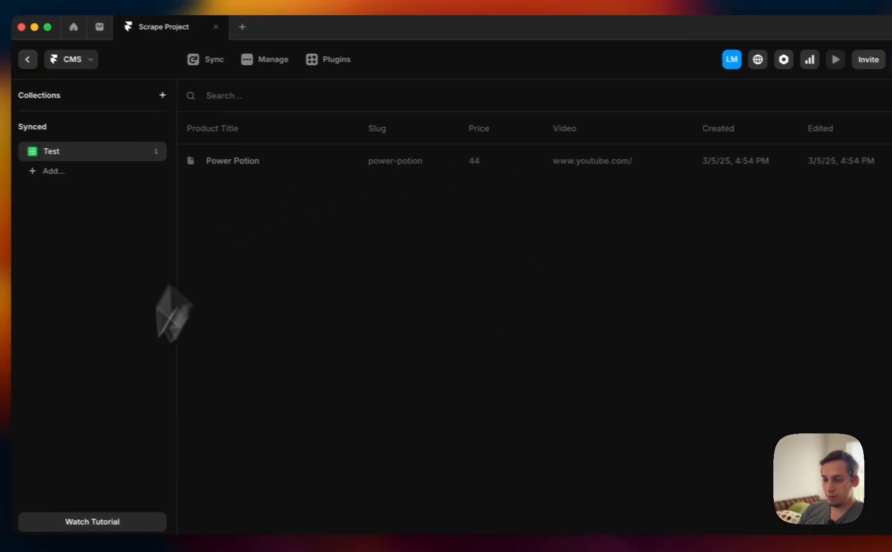
Step: Open the imported Power Potion entry, review its fields from price to directions, and close it
click(614, 171)
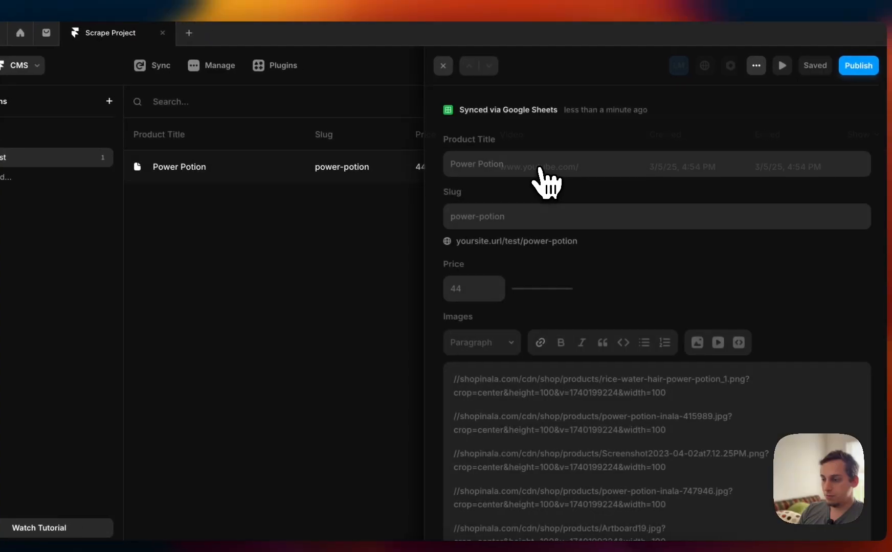
scroll(516, 264, down, 10)
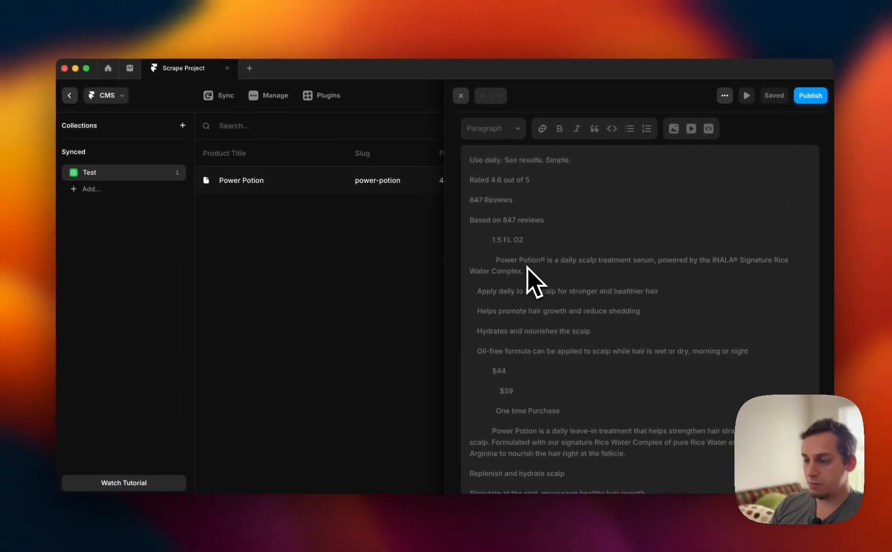
scroll(527, 268, up, 8)
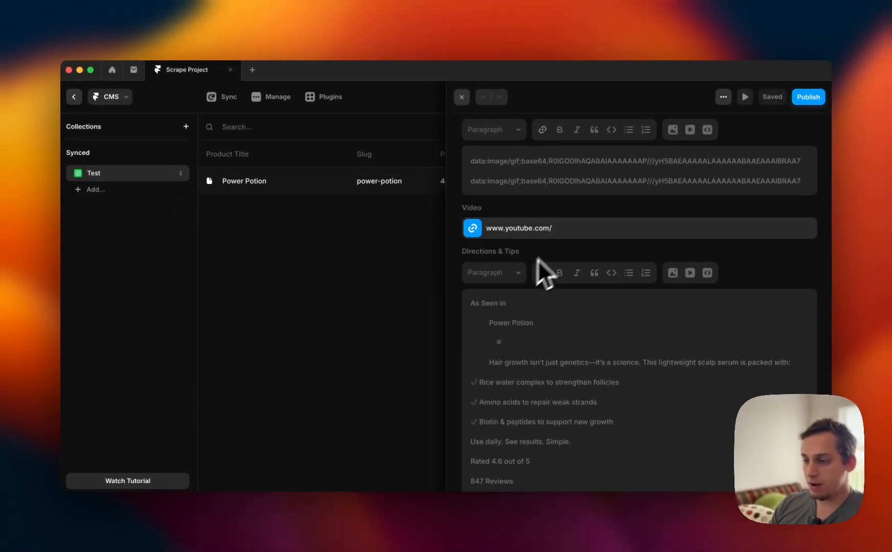
scroll(512, 259, up, 8)
scroll(469, 280, up, 6)
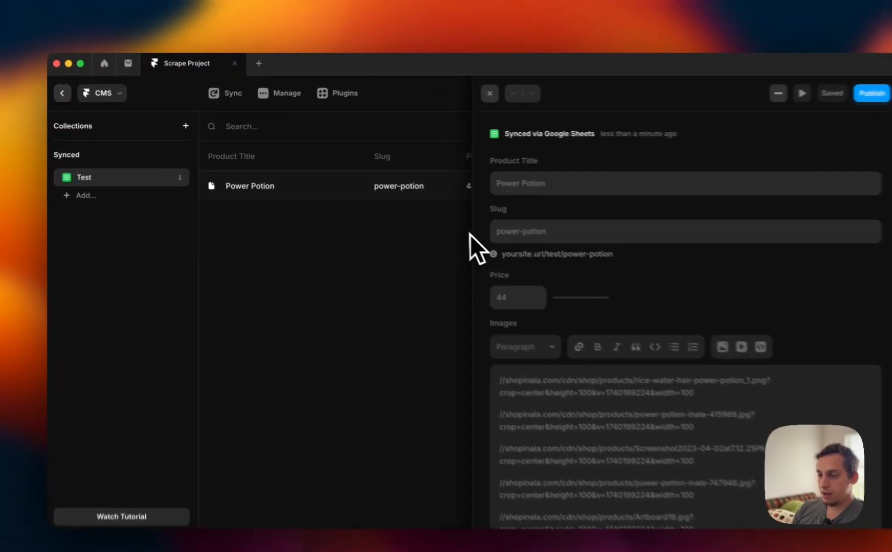
click(436, 218)
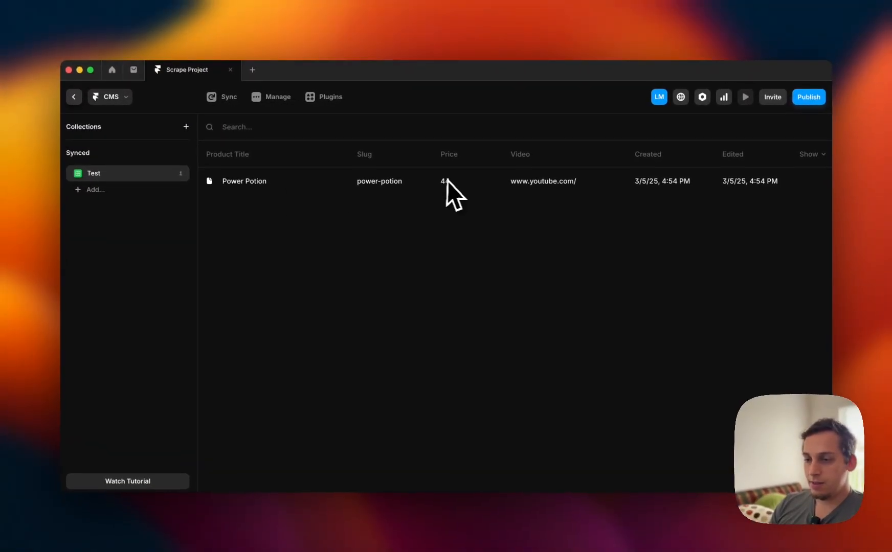
Step: Leave the CMS and add a new CMS page for the individual items of the Test collection
click(96, 96)
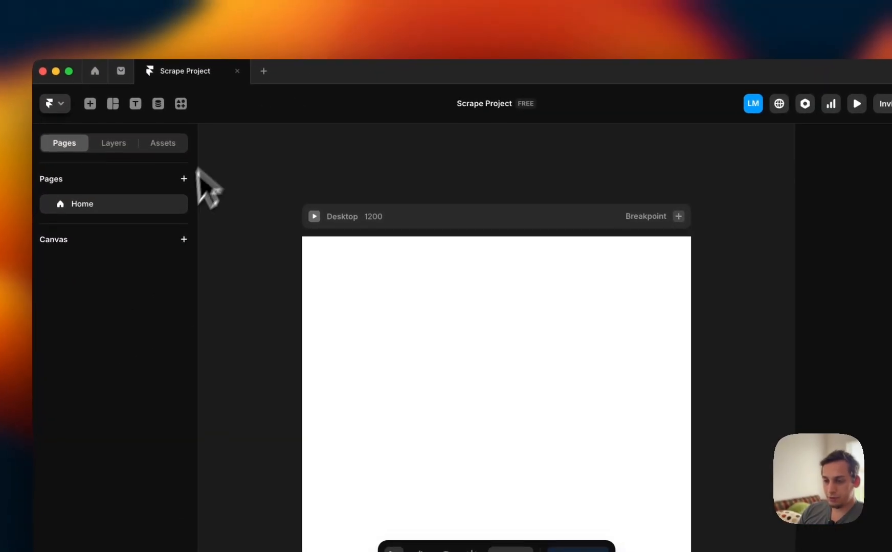
click(211, 162)
mouse_move(239, 211)
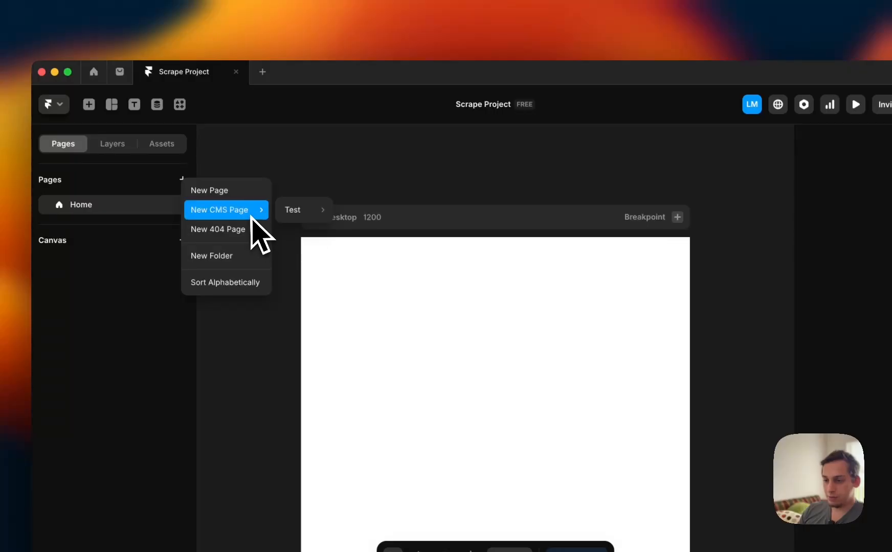
mouse_move(318, 212)
click(364, 230)
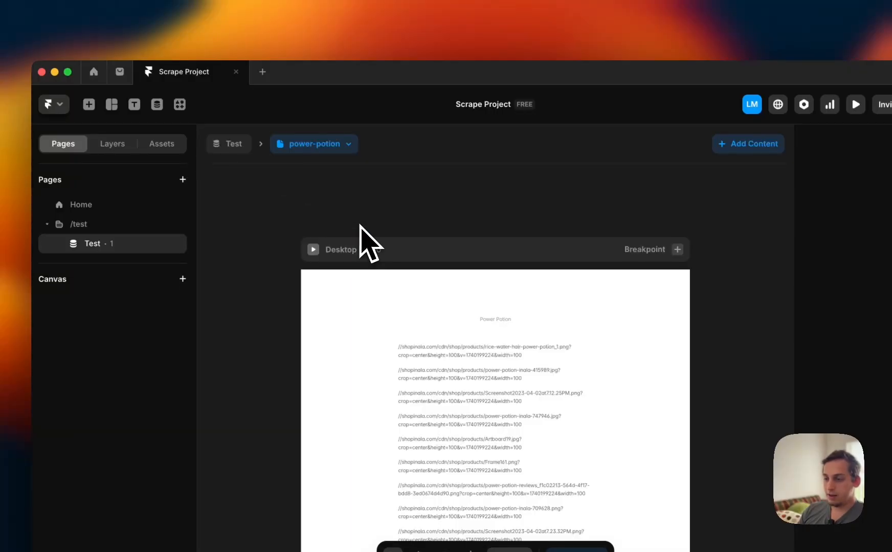
Step: Delete the text block of image URLs beneath the Power Potion title on the Test page
scroll(368, 260, down, 10)
click(374, 271)
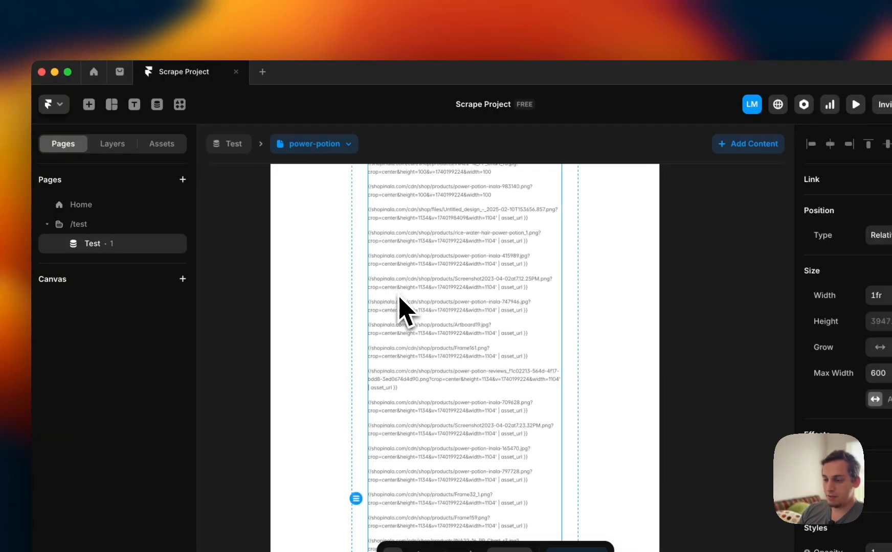
scroll(408, 294, down, 3)
scroll(408, 295, down, 5)
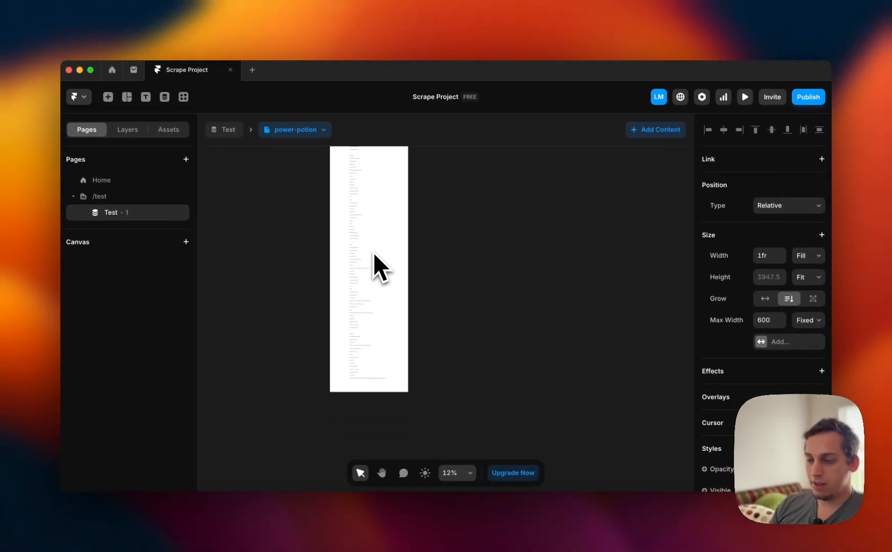
scroll(386, 223, up, 5)
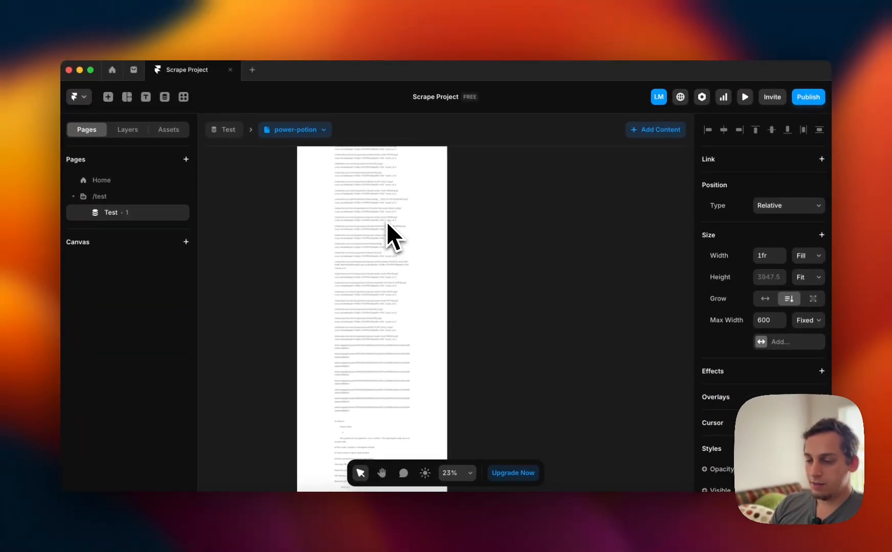
scroll(338, 257, up, 10)
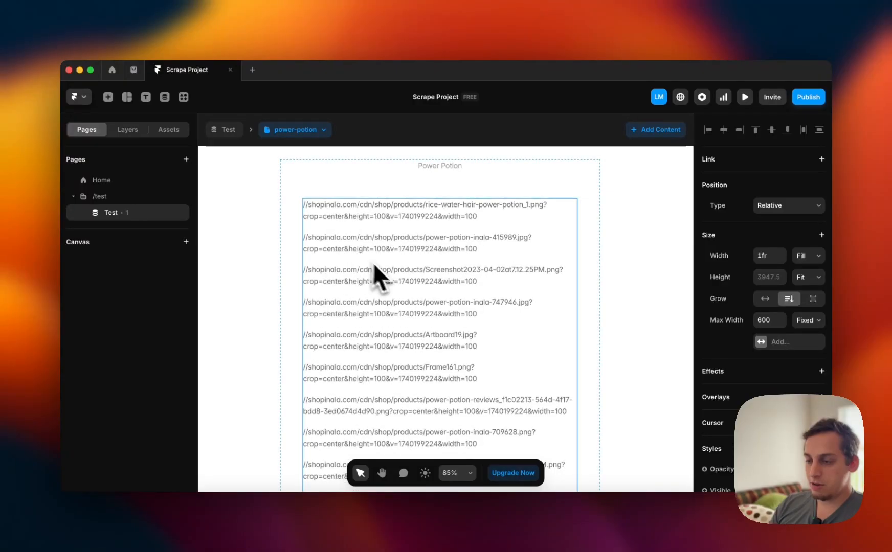
key(BackSpace)
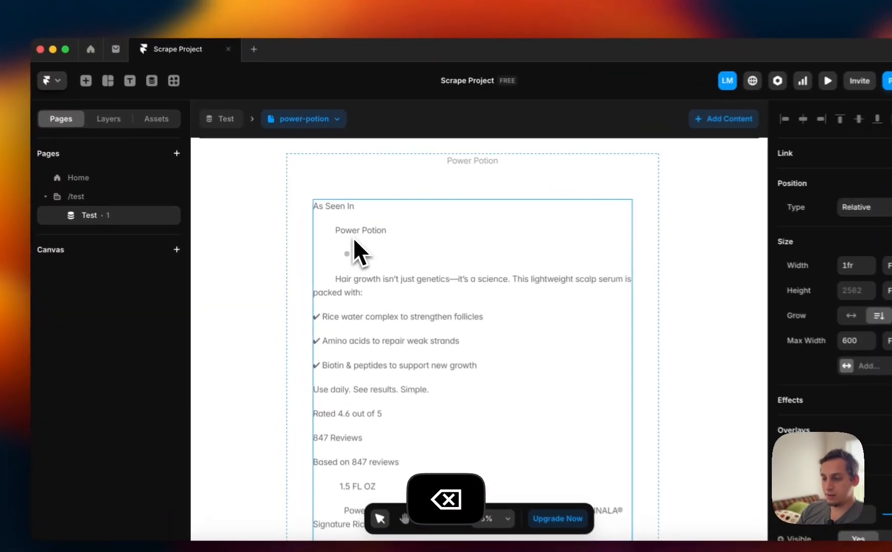
scroll(358, 243, down, 4)
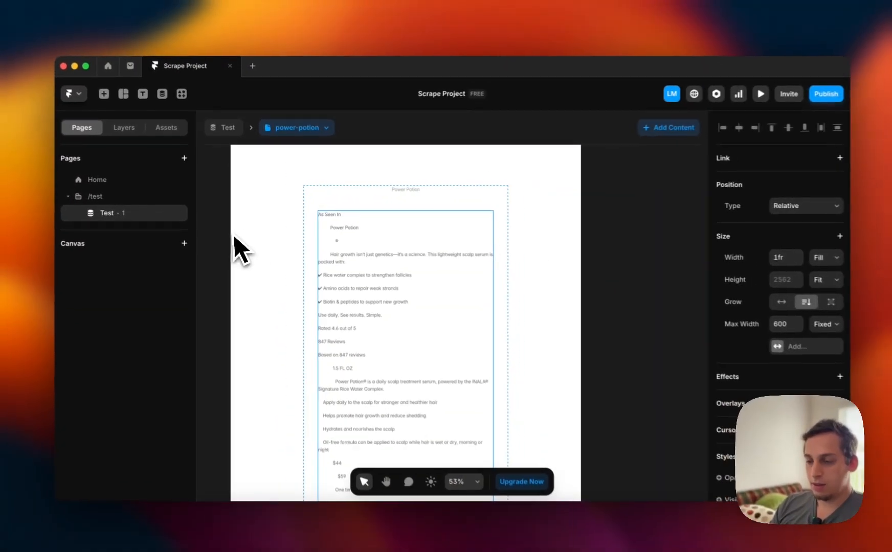
Step: Examine the long Directions & Tips text block on the Power Potion page from its first line down to the usage instructions
scroll(416, 255, up, 5)
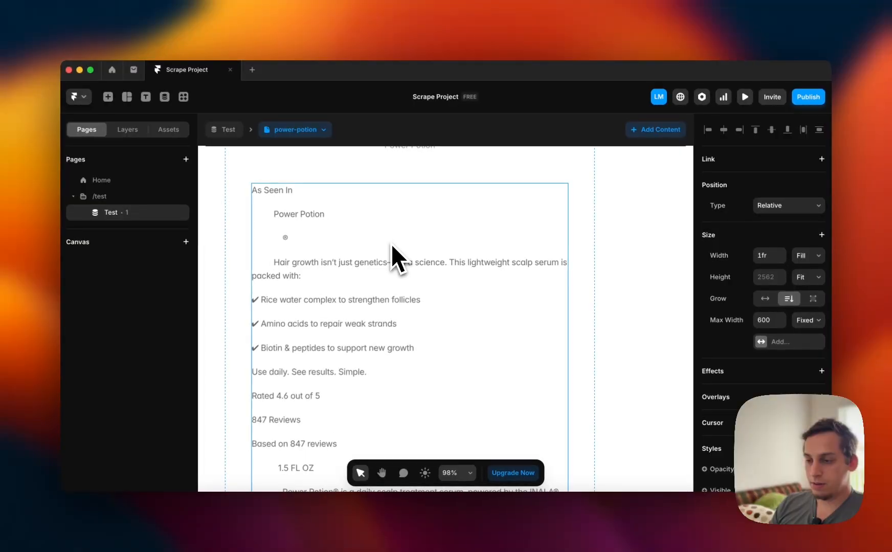
scroll(285, 238, down, 1)
scroll(284, 238, up, 5)
scroll(284, 238, down, 5)
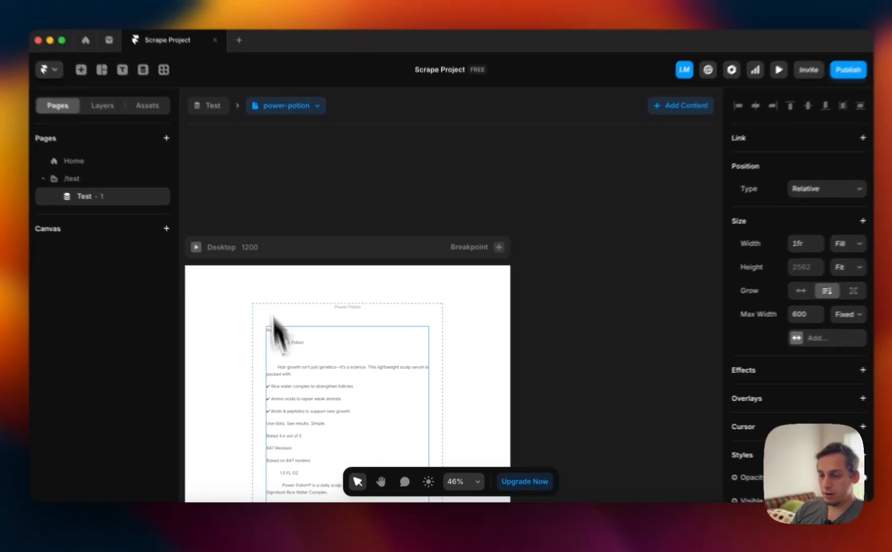
scroll(279, 338, down, 4)
scroll(813, 337, down, 6)
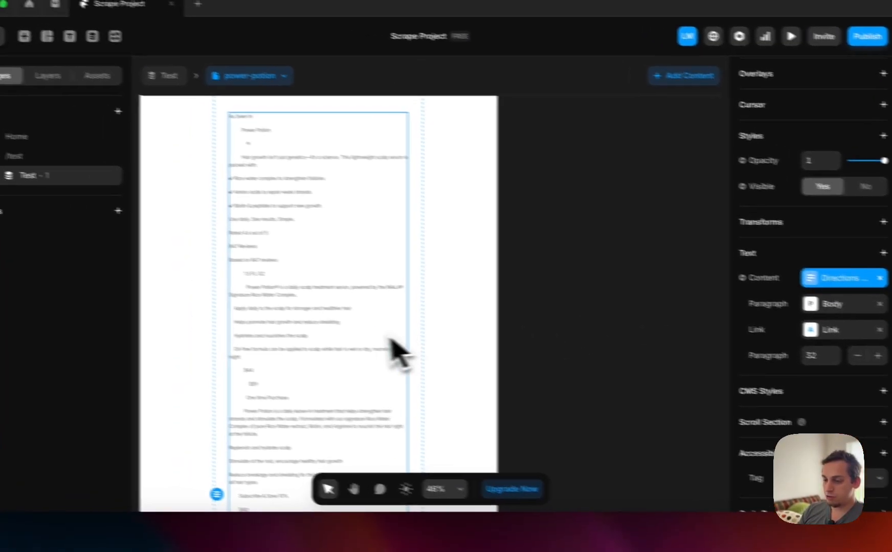
scroll(241, 327, down, 6)
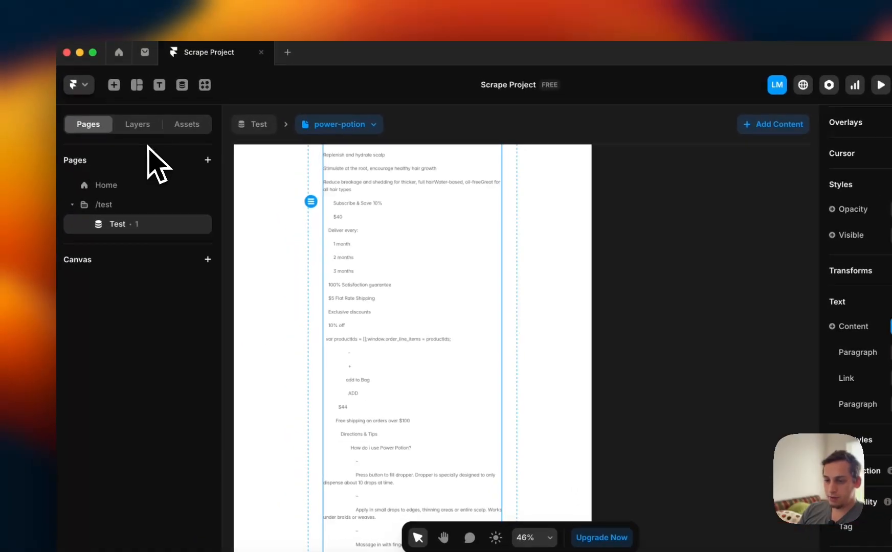
Step: Inspect the Key Ingredients, Ingredients and Frequently Asked Questions text layers one by one on the page
click(104, 86)
click(143, 285)
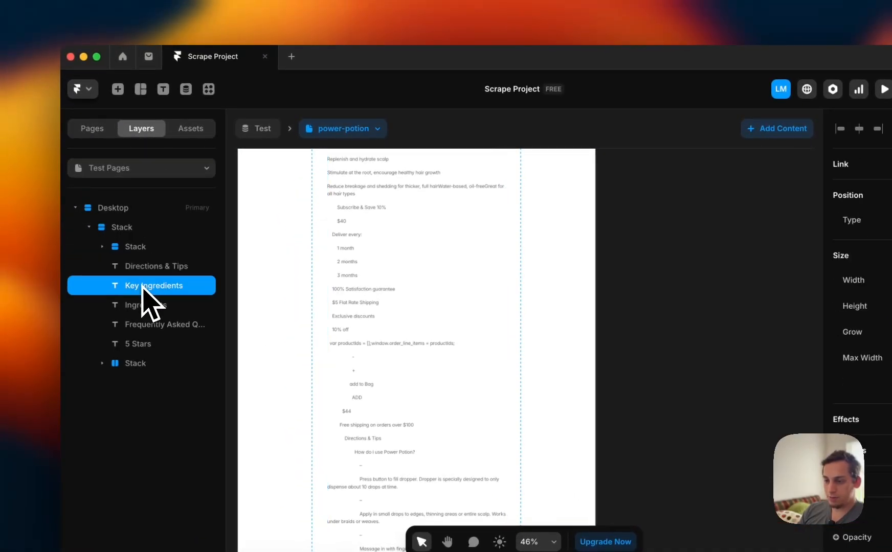
scroll(384, 315, down, 5)
scroll(384, 317, down, 5)
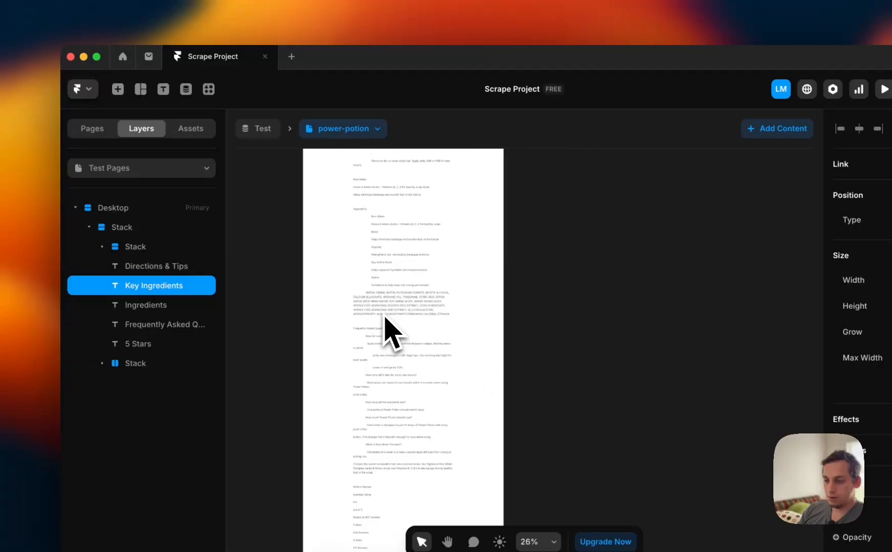
scroll(369, 306, down, 5)
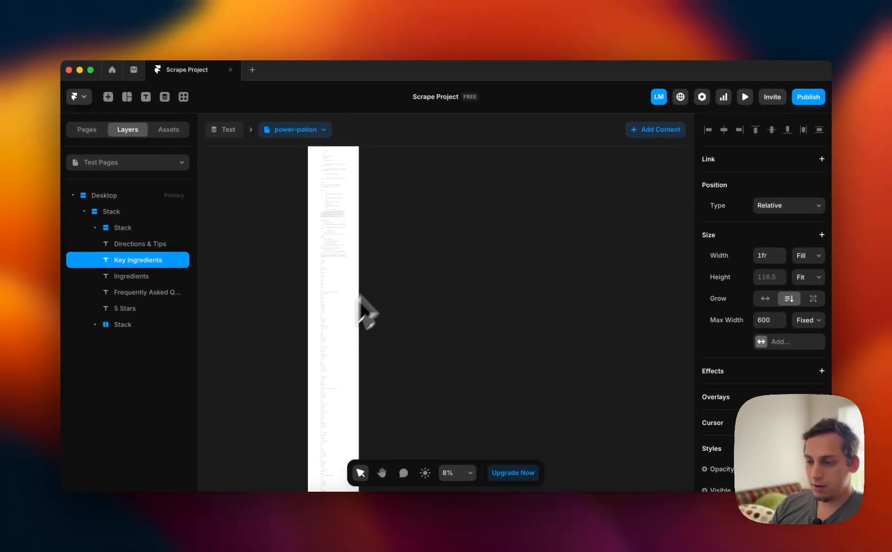
scroll(329, 188, up, 10)
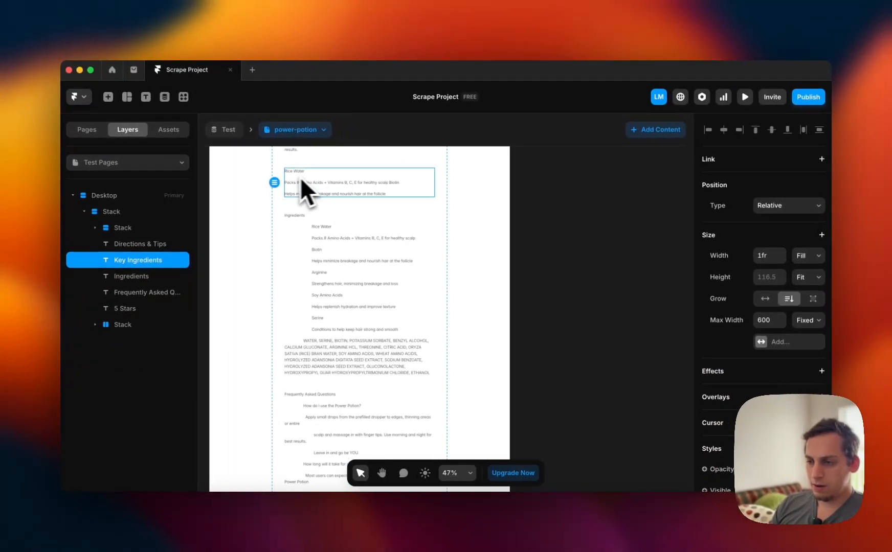
click(132, 277)
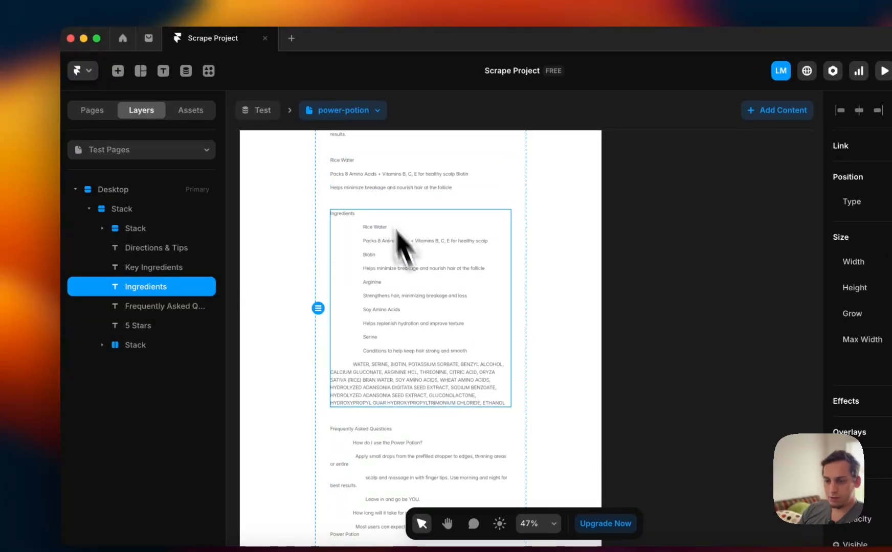
click(169, 306)
scroll(339, 343, down, 5)
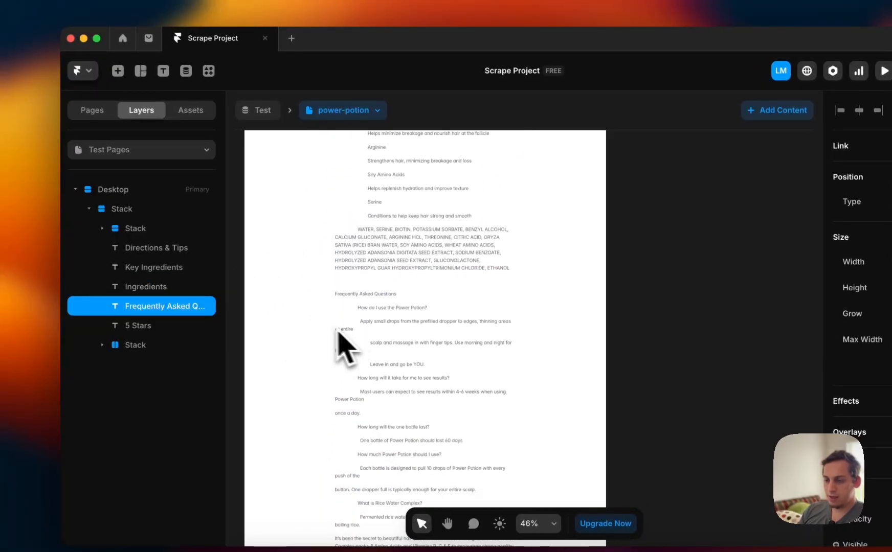
scroll(302, 323, down, 4)
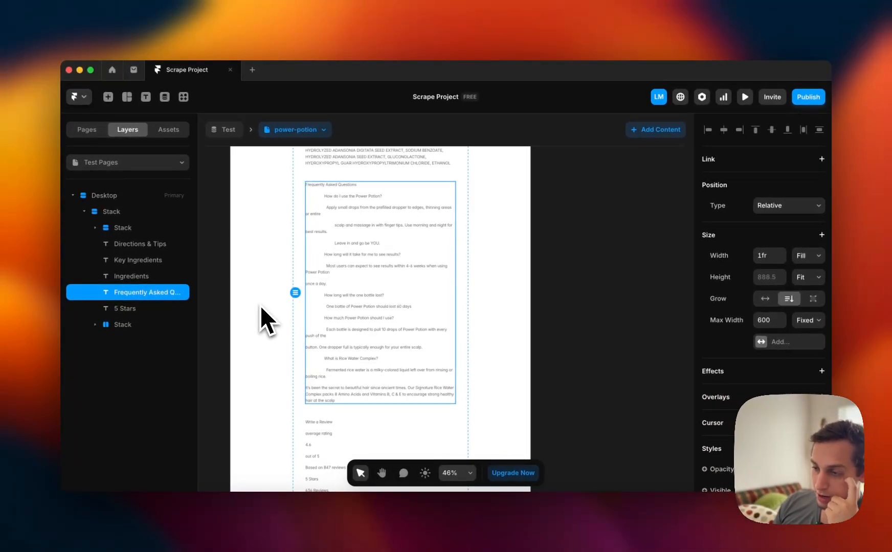
Step: Examine the 5 Stars text layer, from its rating summary through the individual customer reviews
scroll(260, 306, down, 5)
click(126, 310)
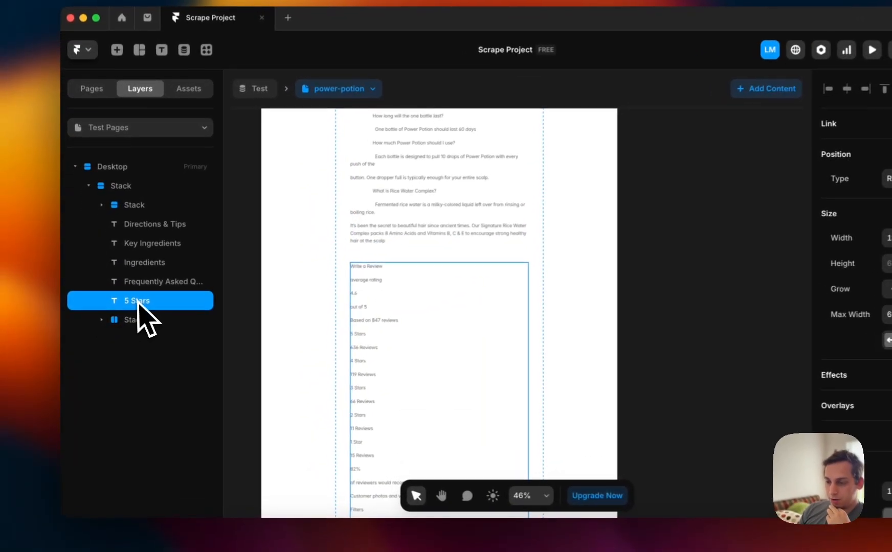
scroll(298, 337, down, 10)
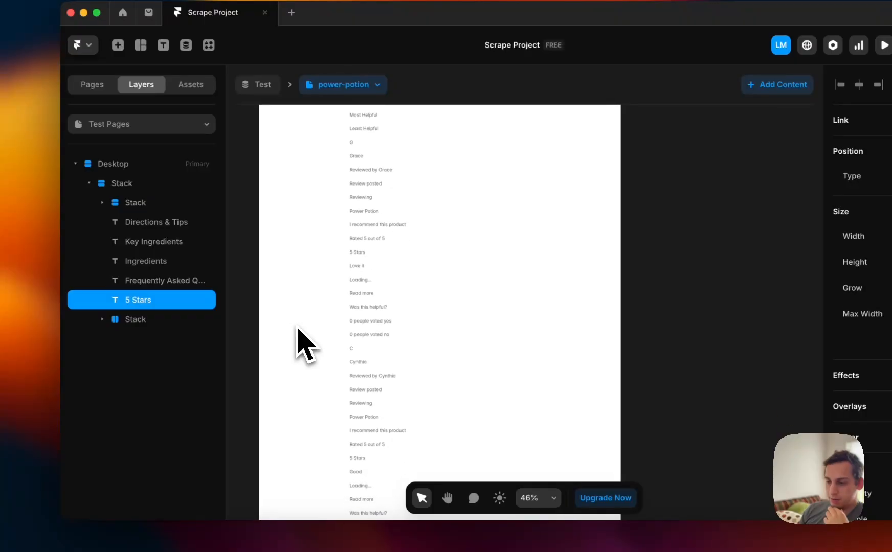
scroll(298, 328, down, 10)
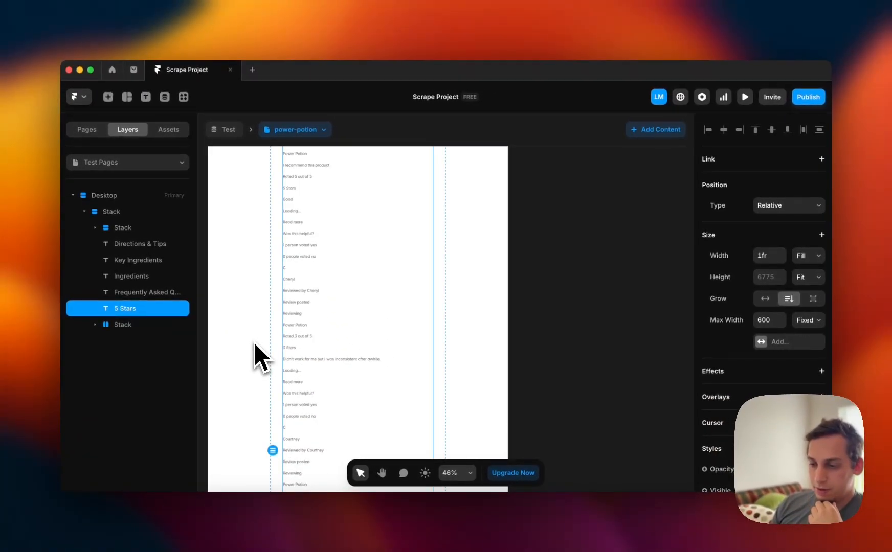
scroll(258, 362, down, 10)
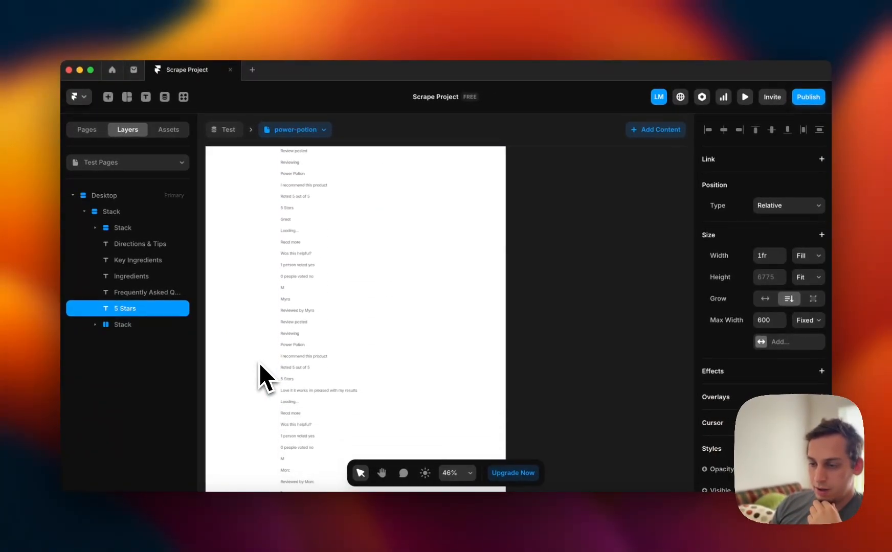
scroll(259, 362, down, 8)
scroll(259, 362, up, 6)
scroll(274, 236, up, 5)
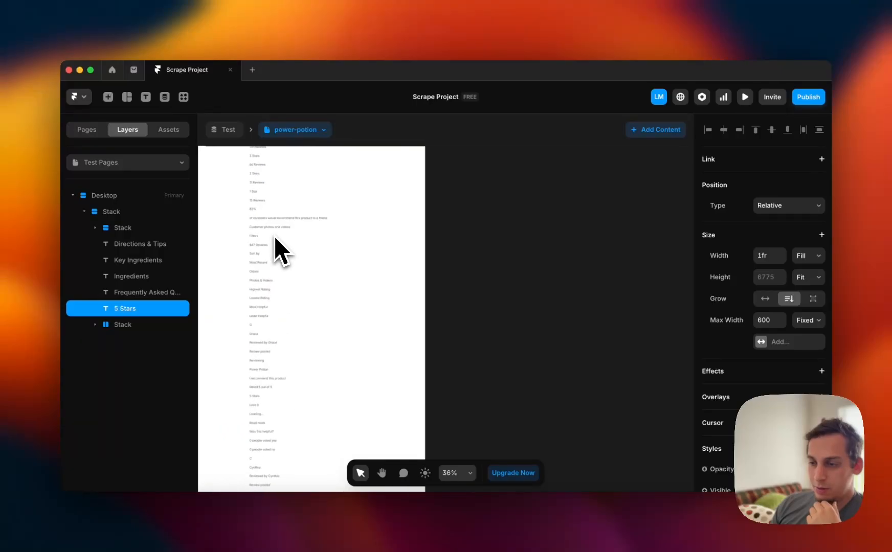
scroll(273, 236, up, 3)
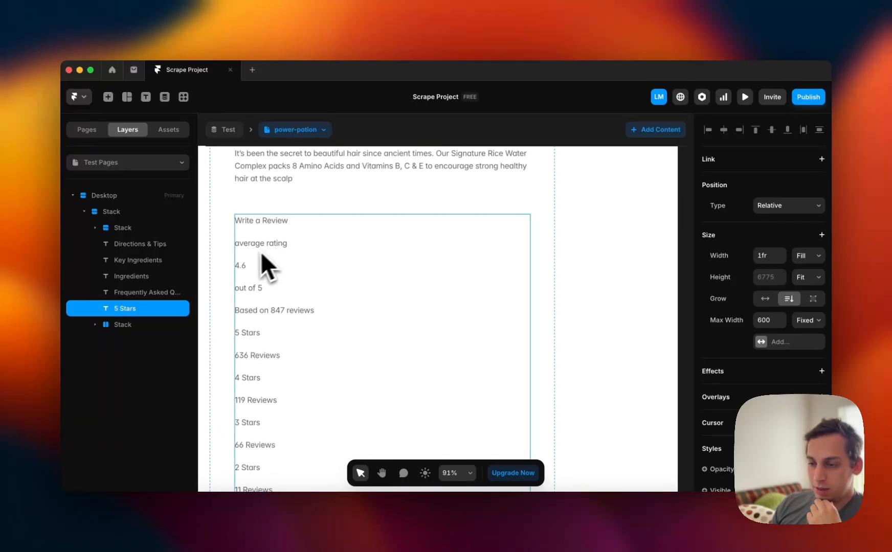
scroll(254, 284, down, 5)
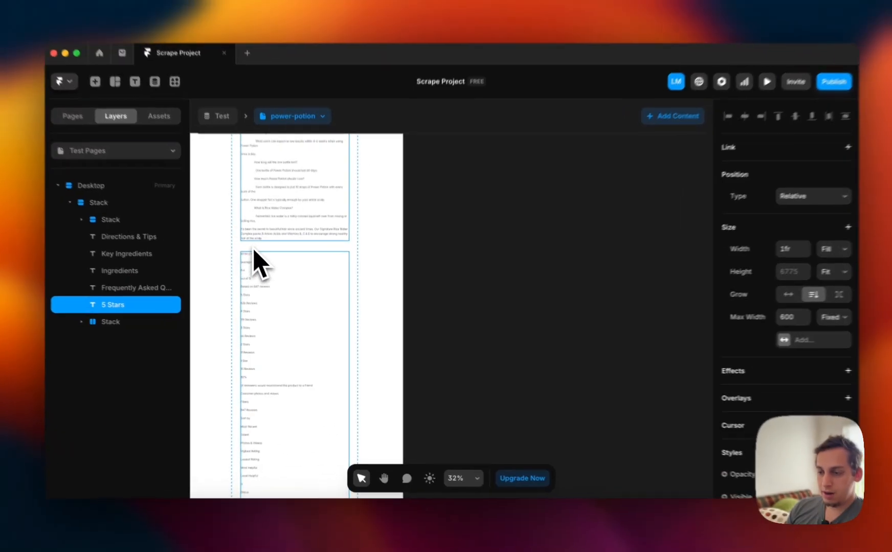
click(264, 245)
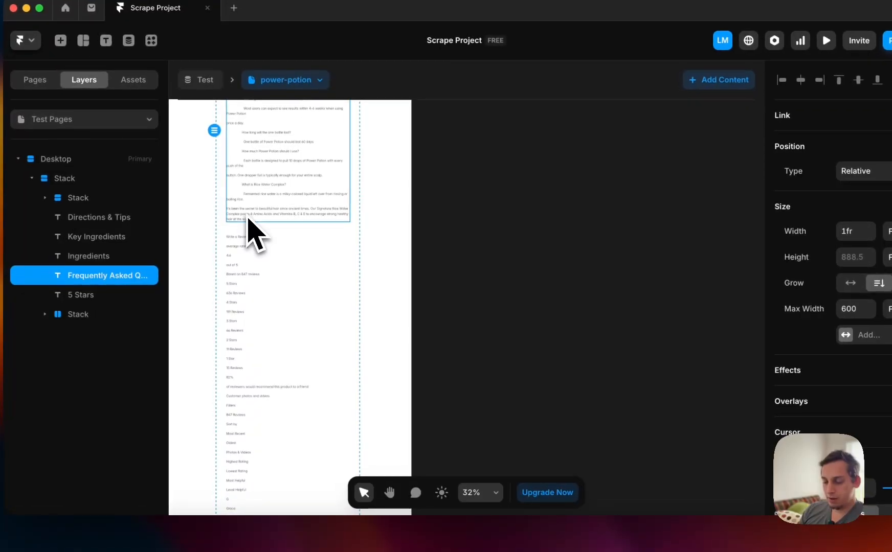
key(super+d)
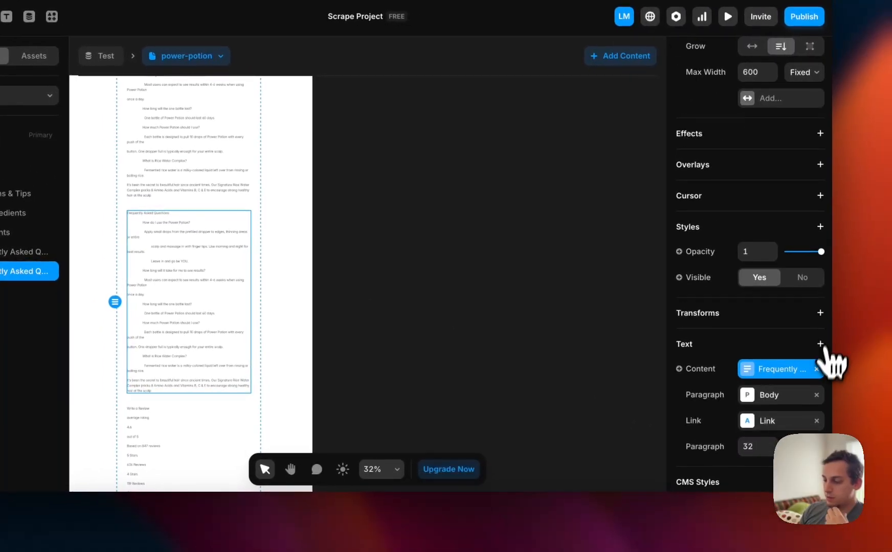
click(821, 370)
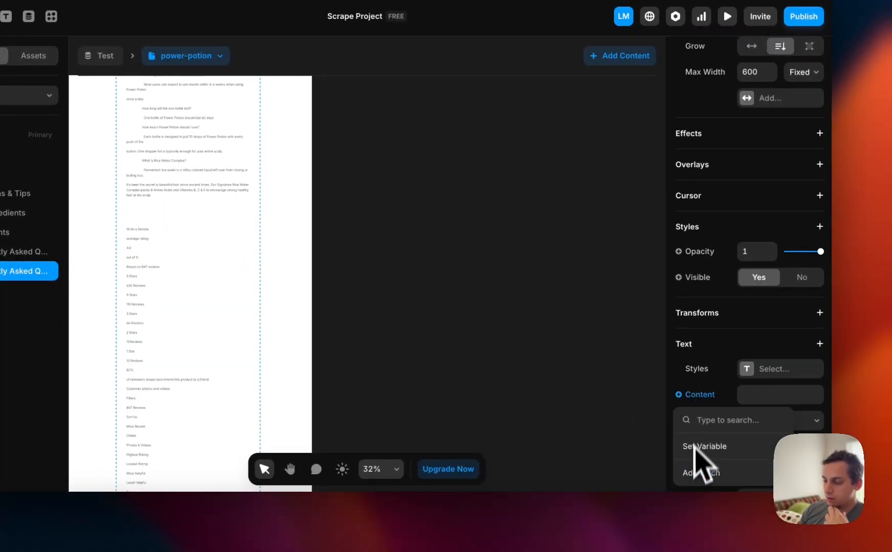
mouse_move(695, 448)
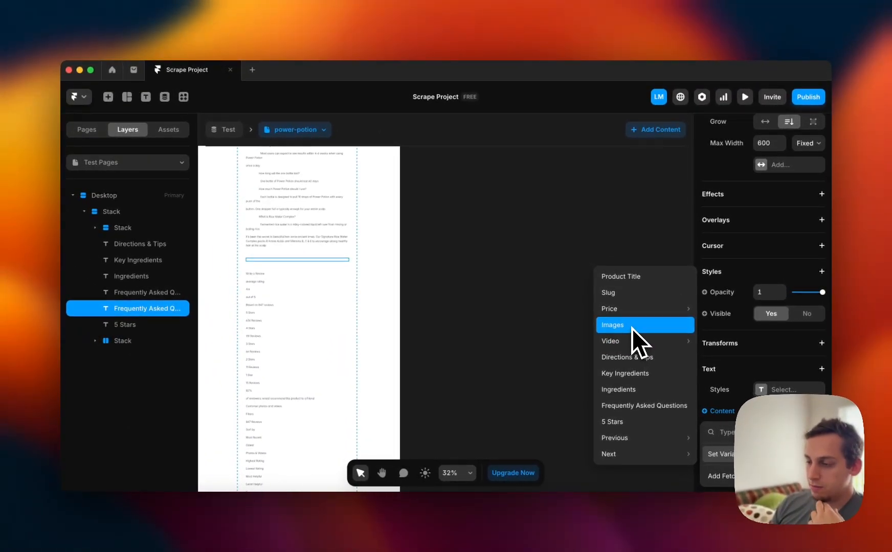
click(557, 312)
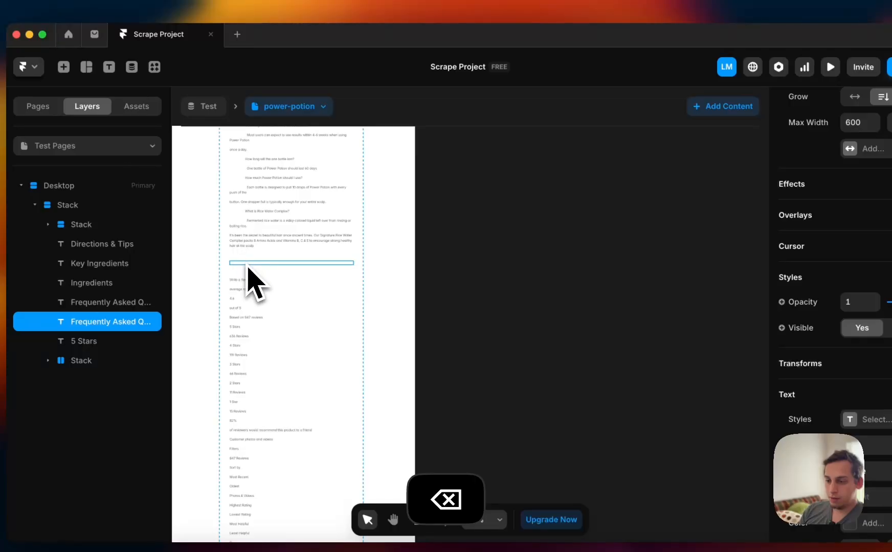
key(BackSpace)
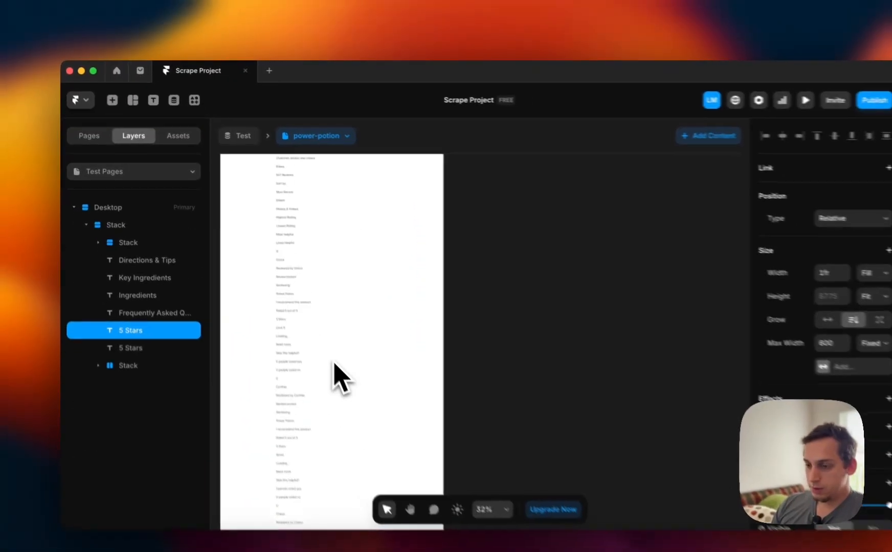
Step: Bind the content of the upper 5 Stars text copy to the Product Title field
scroll(391, 429, down, 10)
scroll(392, 429, down, 5)
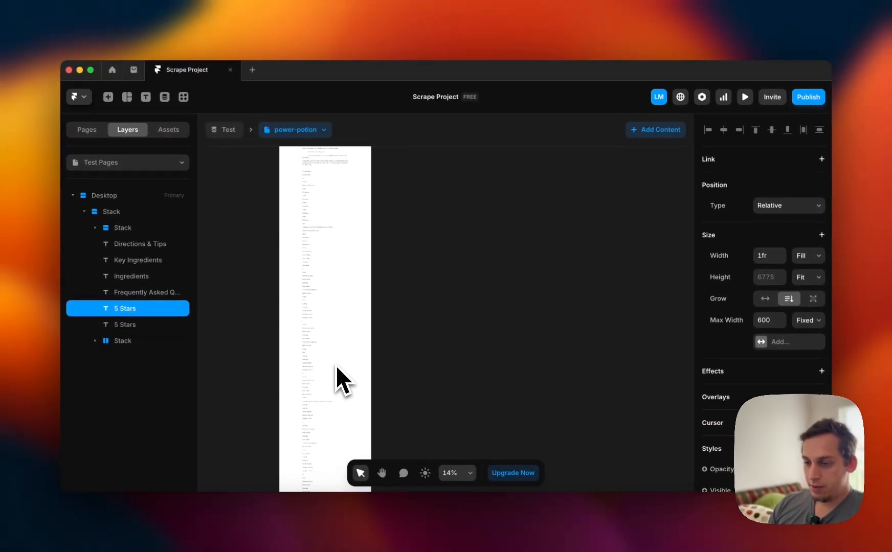
scroll(797, 435, down, 3)
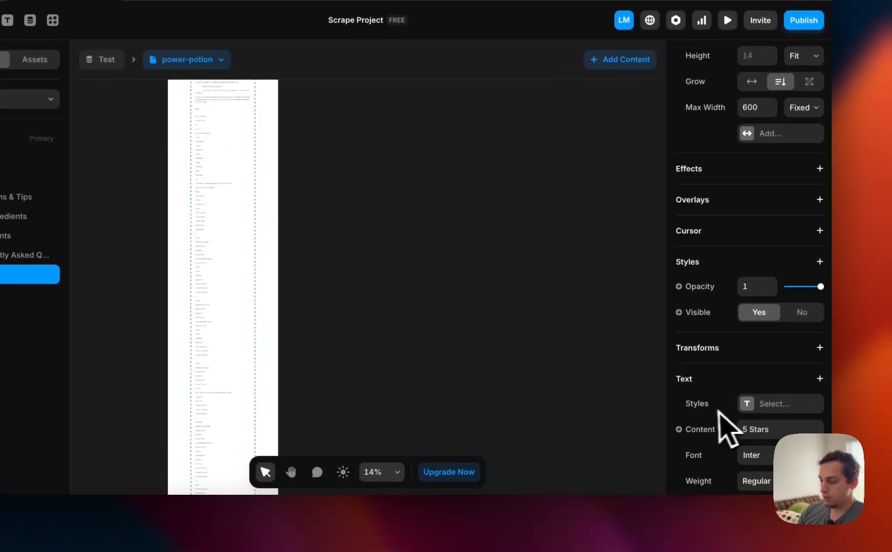
click(705, 436)
mouse_move(718, 418)
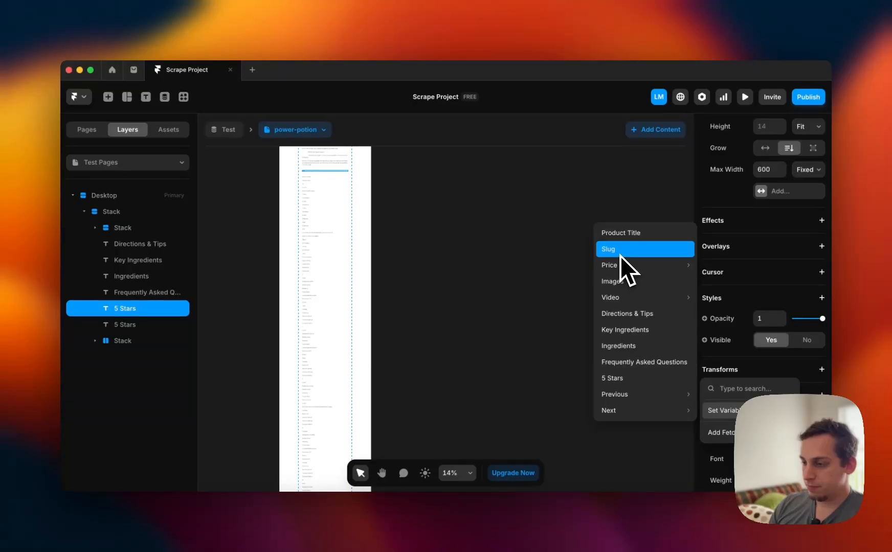
mouse_move(619, 261)
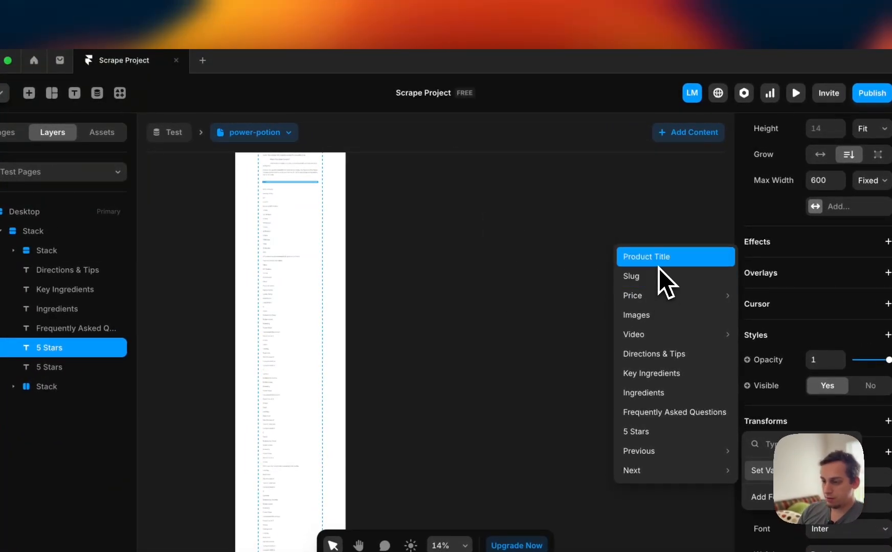
click(659, 265)
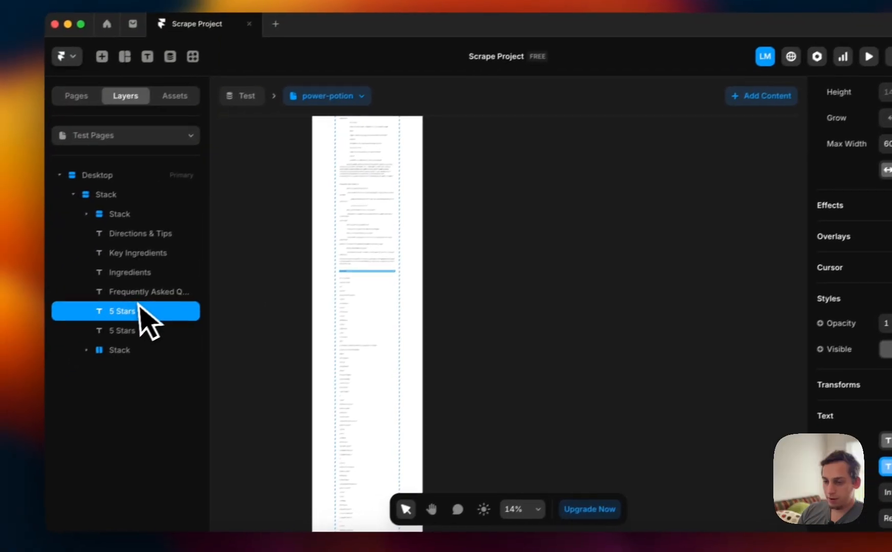
Step: Move the text layer bound to Product Title above Directions & Tips in the main stack and check its placement
drag(61, 349, 63, 251)
drag(151, 207, 159, 211)
scroll(291, 223, up, 5)
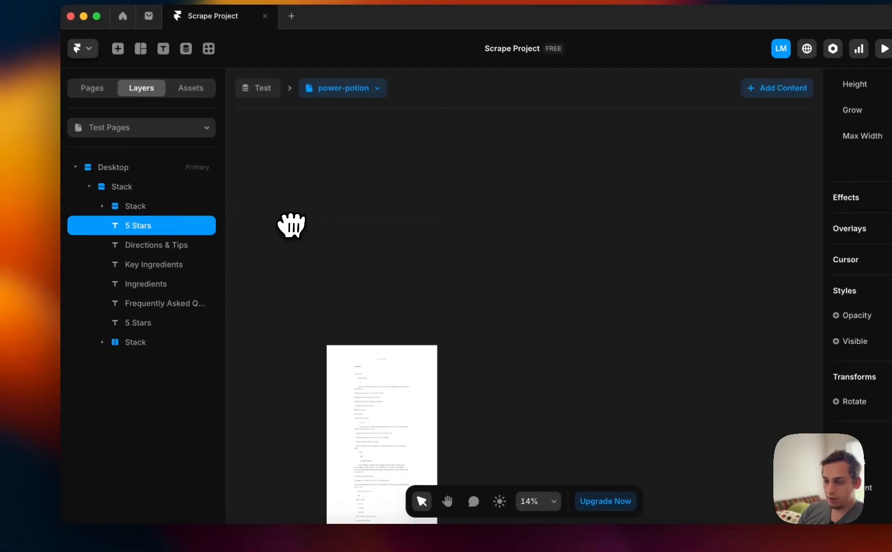
scroll(291, 223, down, 1)
scroll(385, 387, up, 3)
scroll(384, 387, up, 10)
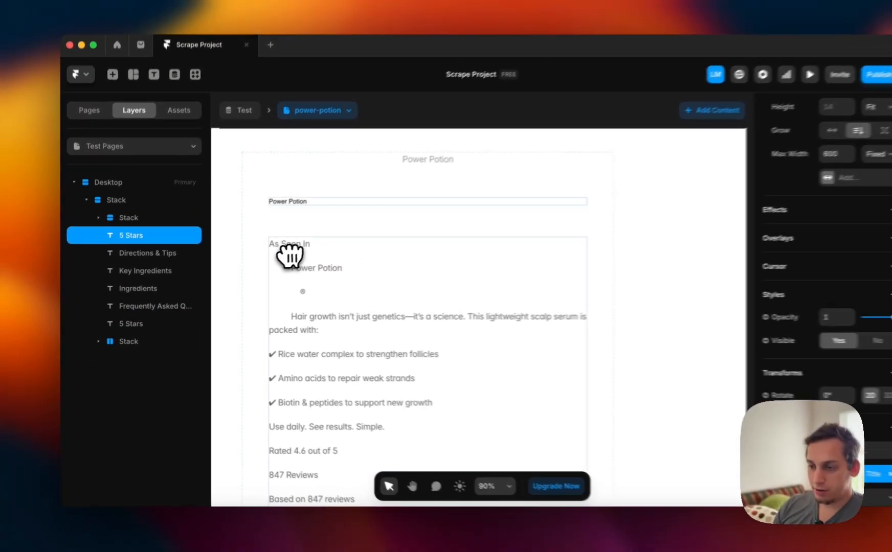
scroll(764, 306, down, 2)
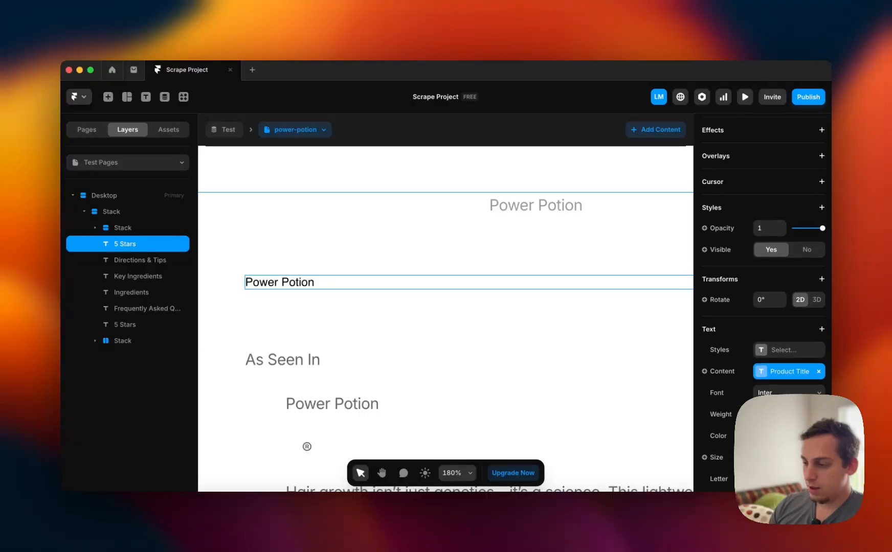
Step: Set the font size of the Product Title text to 36
click(762, 457)
key(shift+Up)
key(shift+Up)
key(shift+Up)
key(shift+Up)
key(shift+Up)
key(shift+Up)
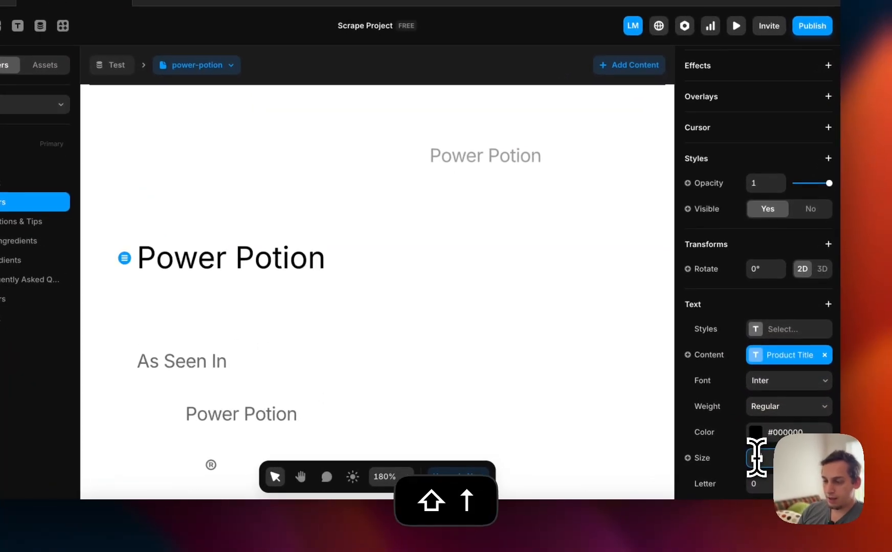
key(shift+Down)
key(shift+Down)
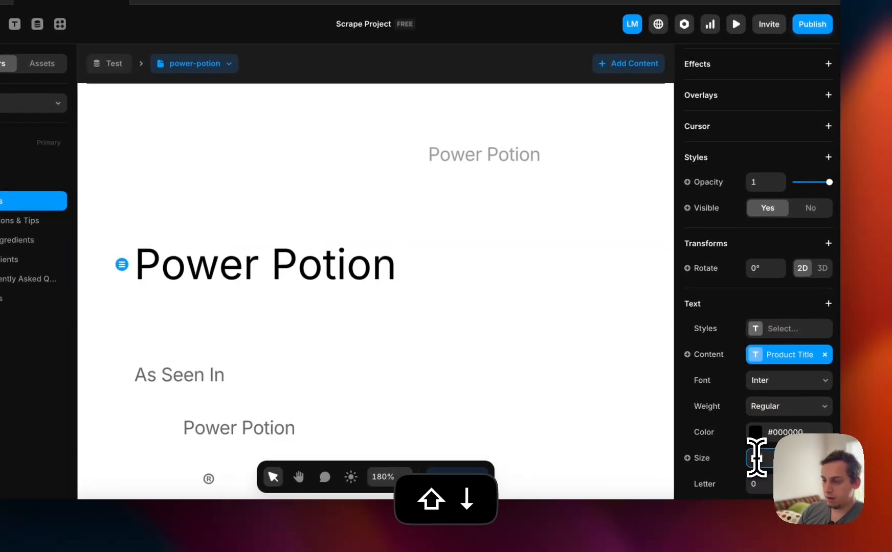
scroll(466, 324, down, 8)
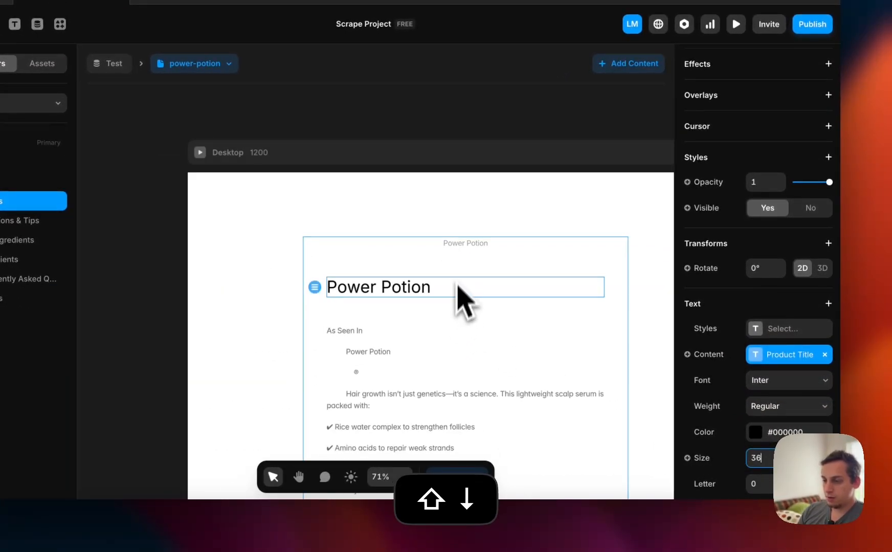
Step: Delete the nested stack containing the small Product Title text above the large Power Potion heading
click(460, 247)
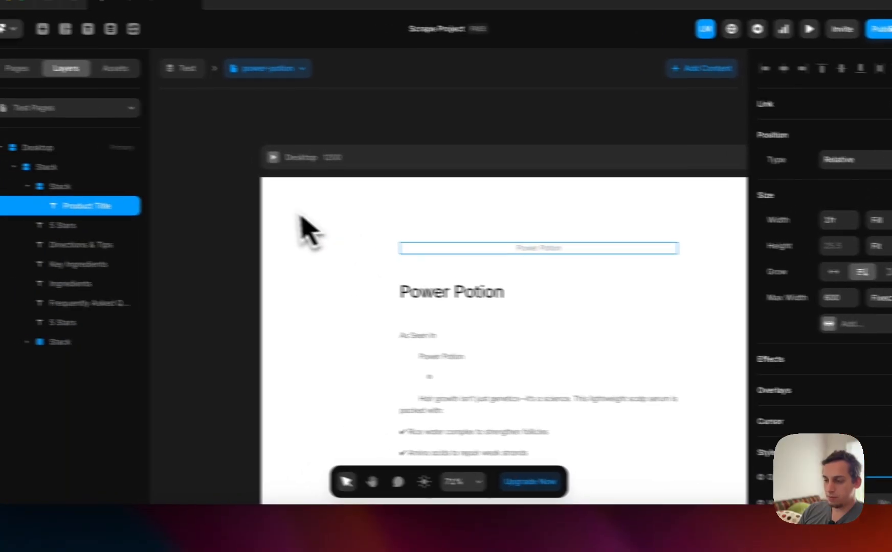
click(0, 184)
key(BackSpace)
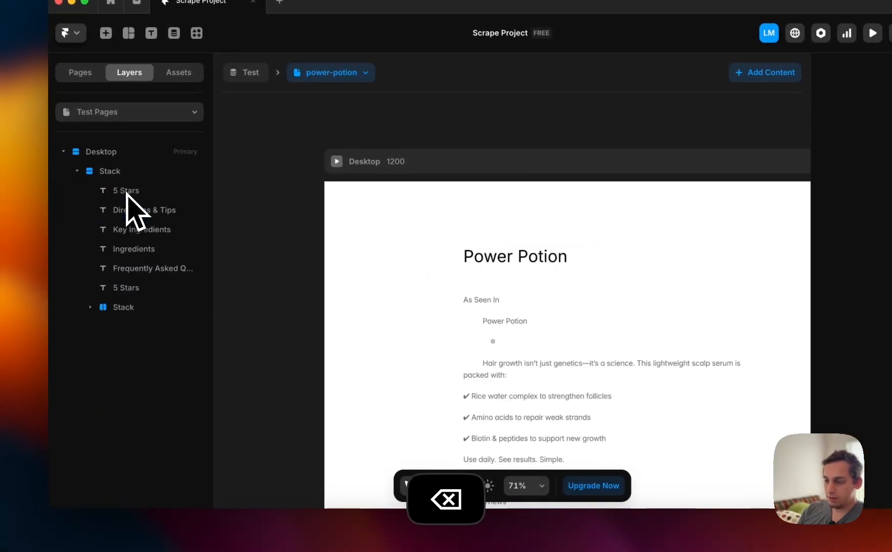
Step: Delete the lower 5 Stars reviews text layer from the main stack
click(484, 286)
scroll(485, 285, down, 6)
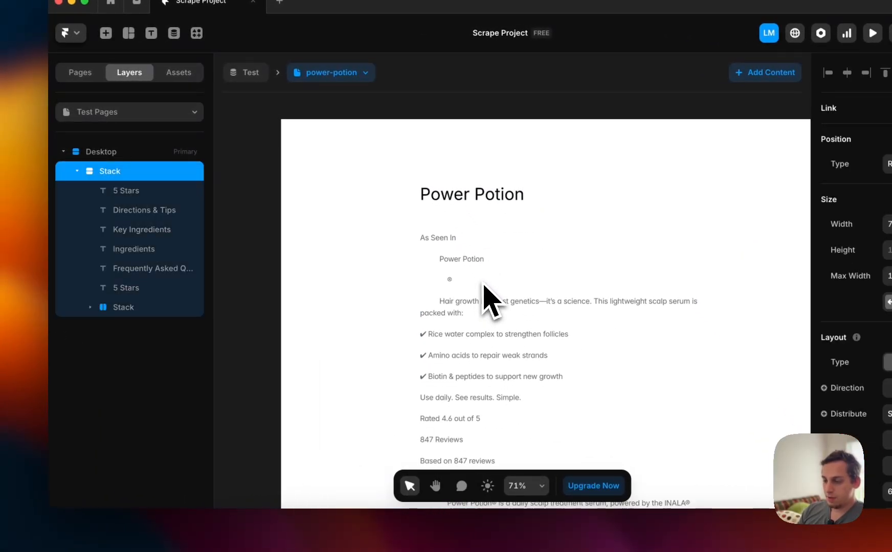
scroll(485, 287, down, 5)
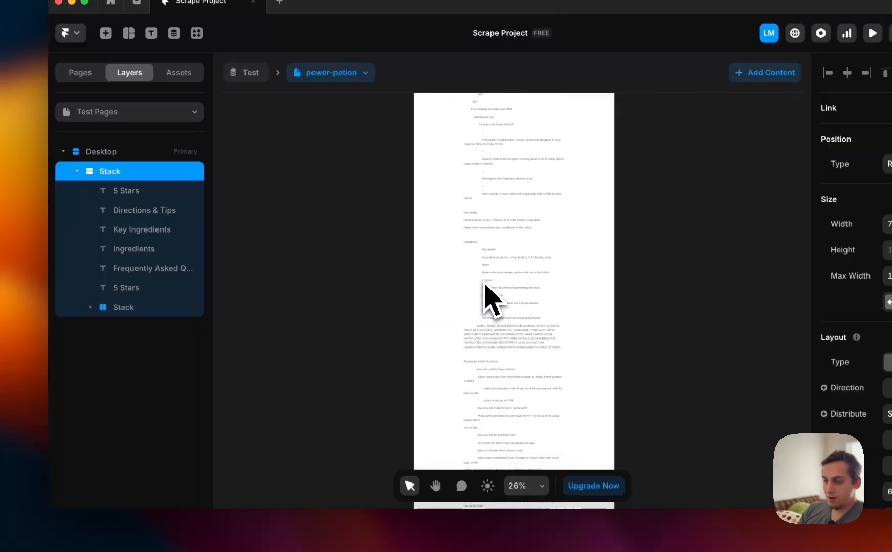
scroll(485, 286, down, 6)
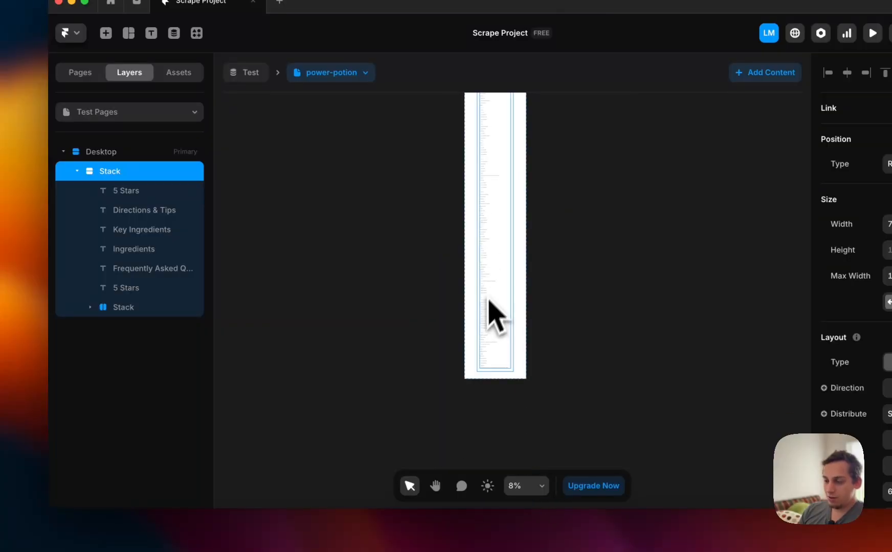
click(486, 311)
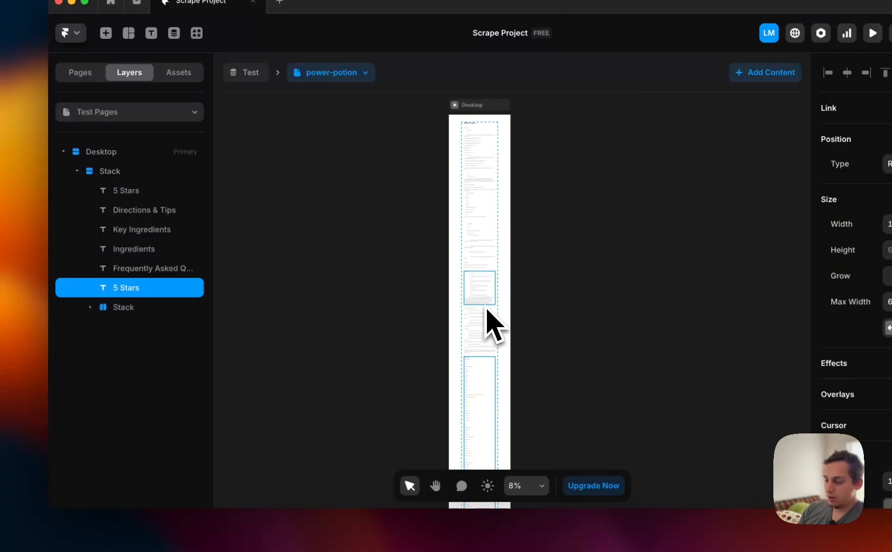
key(BackSpace)
scroll(482, 255, up, 5)
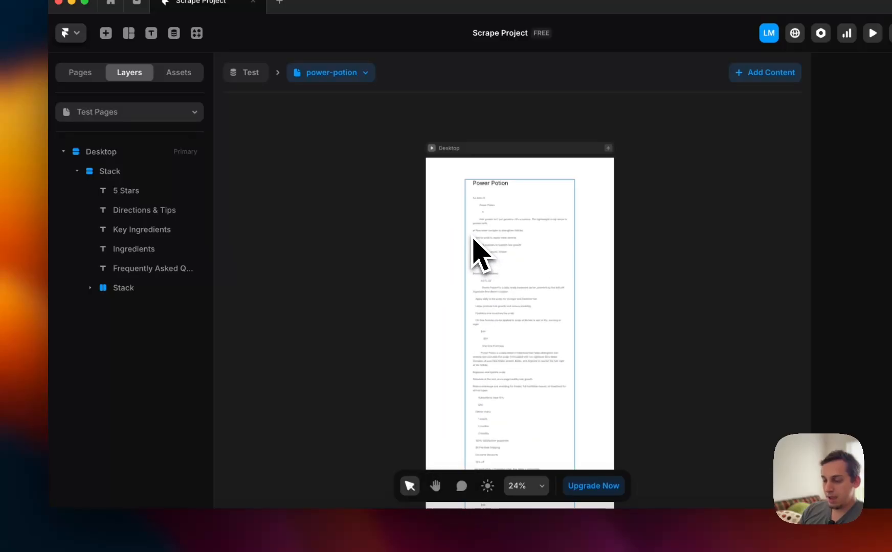
Step: Switch to the section-scraper-saloon project in Lovable, keep only the first image URL in the Images section, and save it
click(282, 547)
click(286, 51)
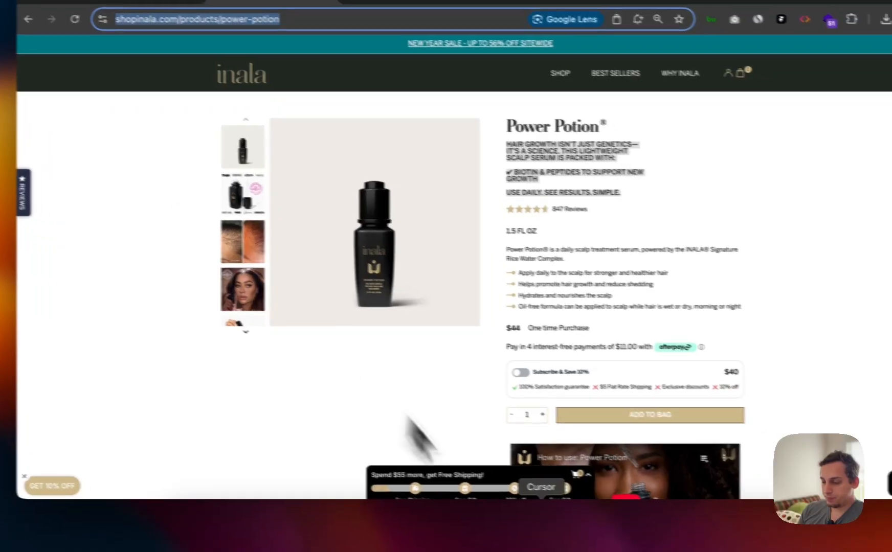
click(465, 516)
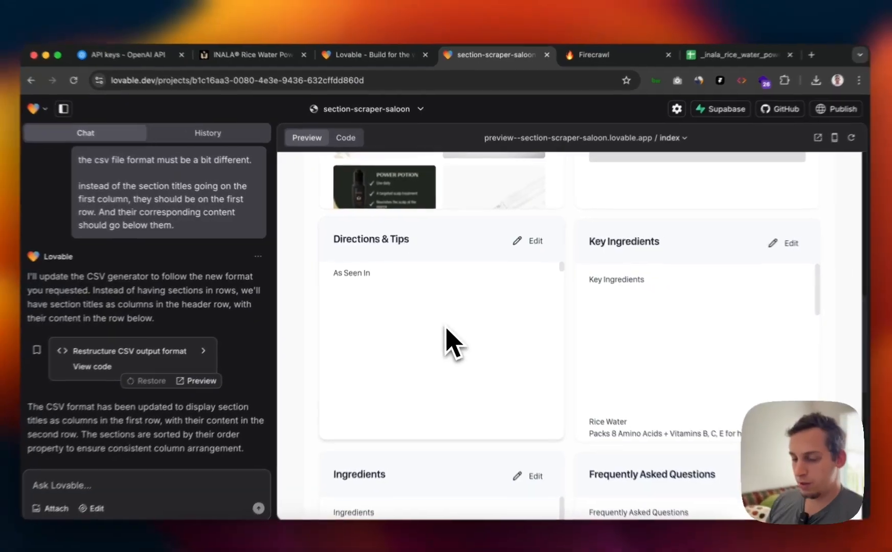
scroll(514, 261, up, 5)
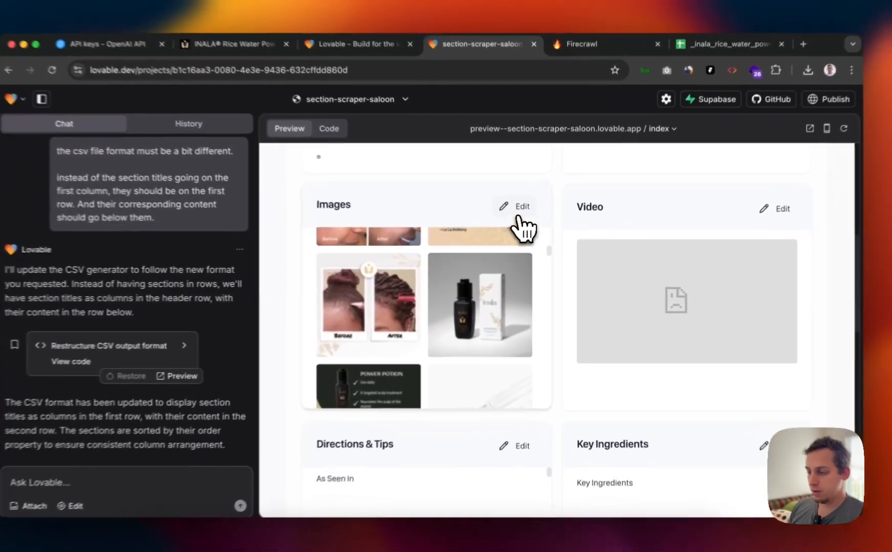
click(516, 210)
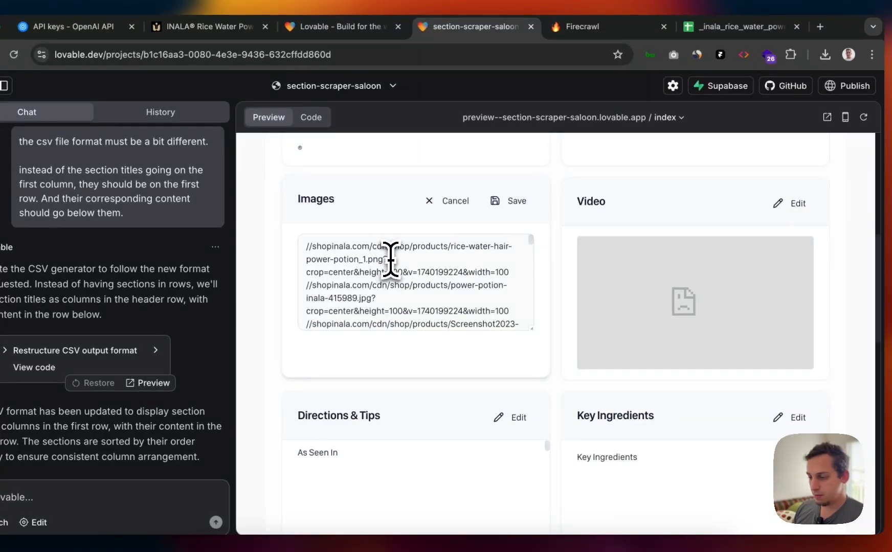
drag(513, 275, 517, 370)
key(BackSpace)
key(BackSpace)
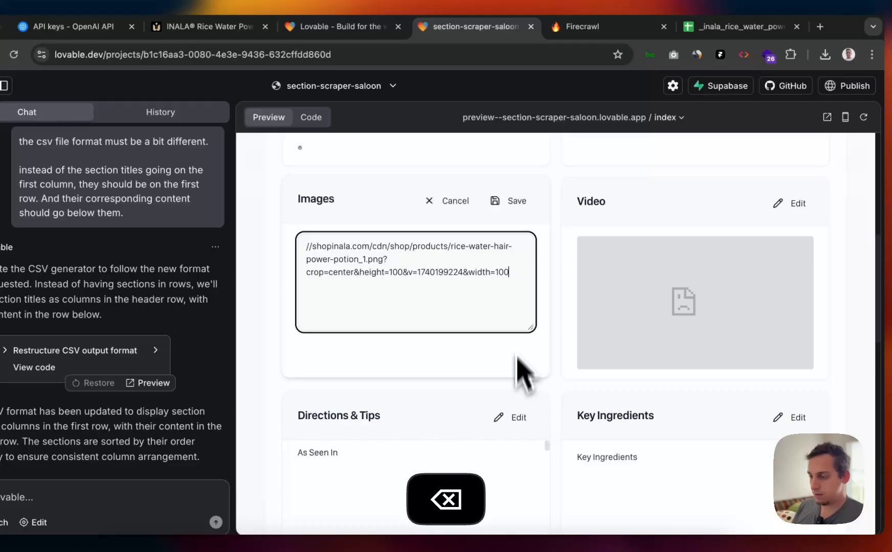
click(510, 199)
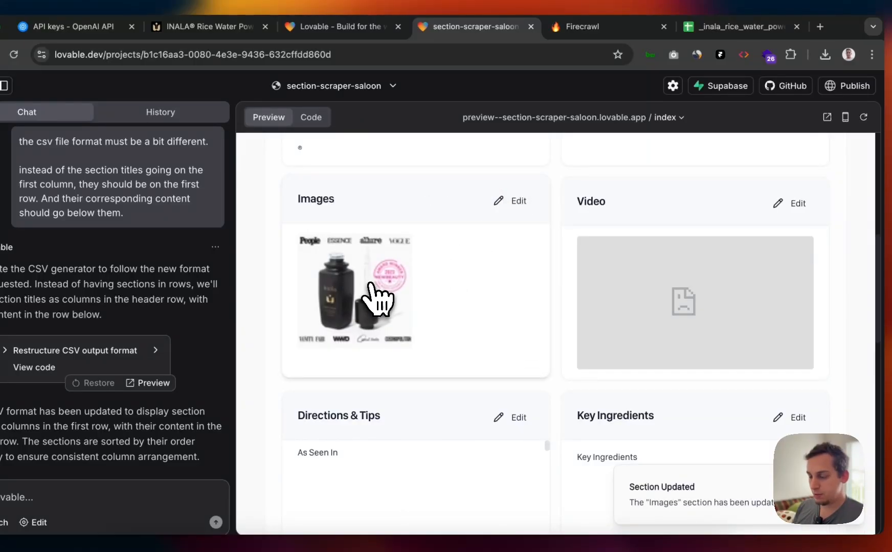
Step: Open the Video section for editing and open the product page's How to use: Power Potion video on YouTube
scroll(488, 355, down, 1)
scroll(488, 354, up, 5)
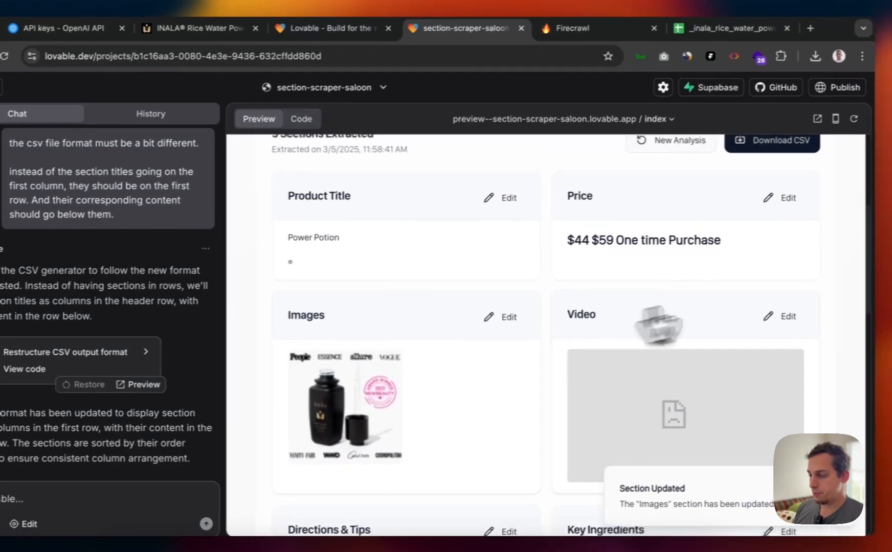
click(756, 343)
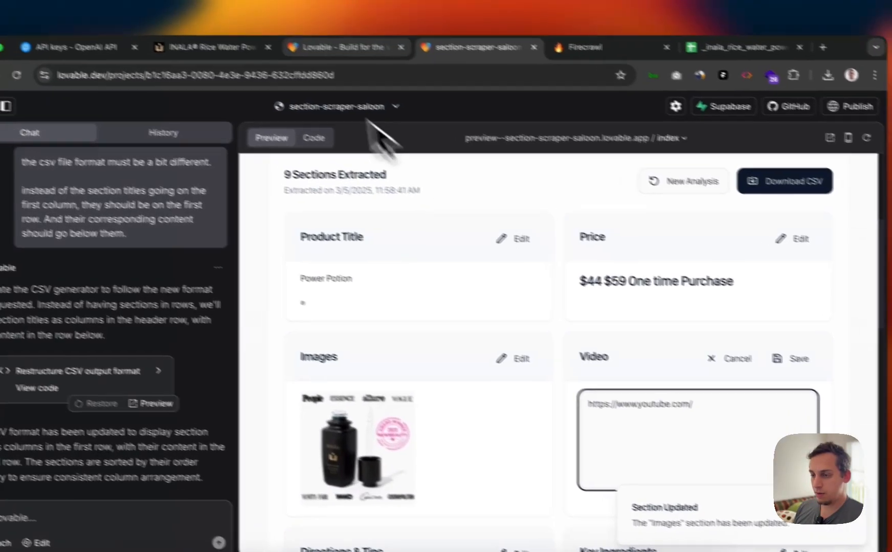
click(205, 33)
scroll(490, 402, down, 3)
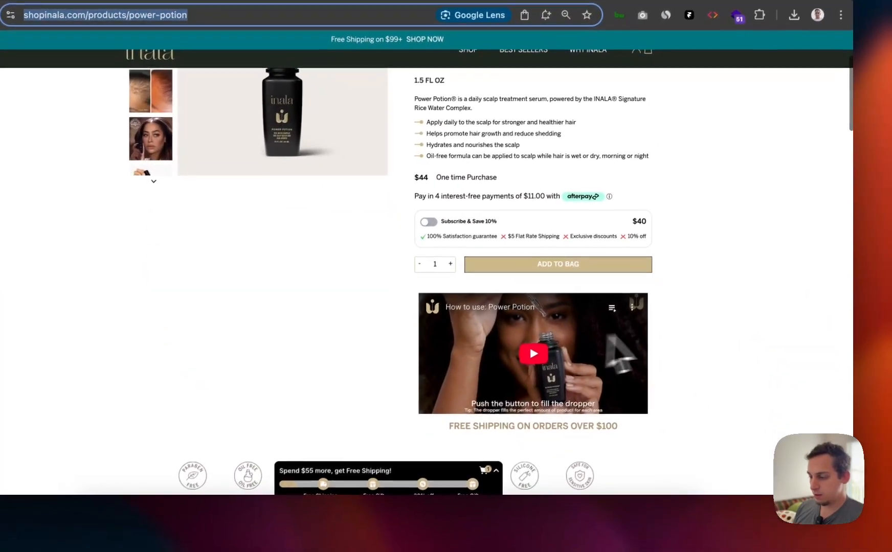
click(633, 308)
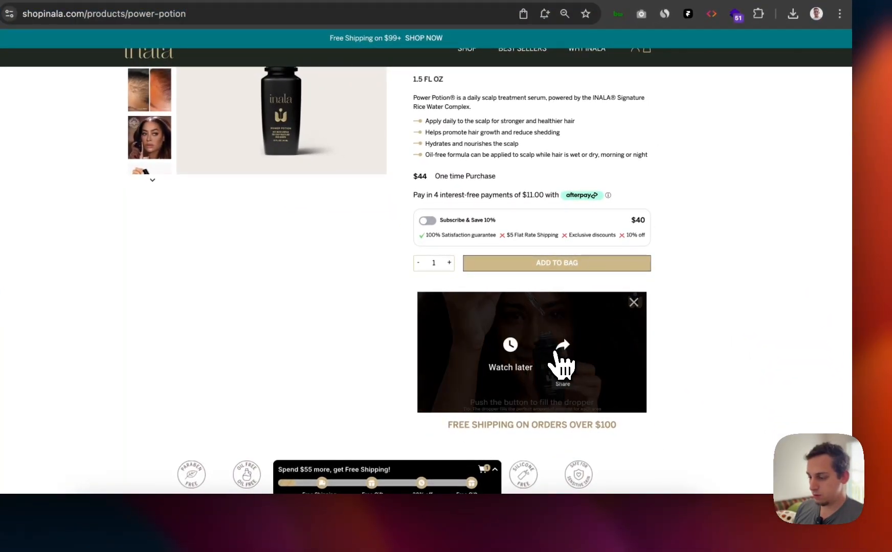
Step: Copy the YouTube share link of the How to use: Power Potion video
click(271, 78)
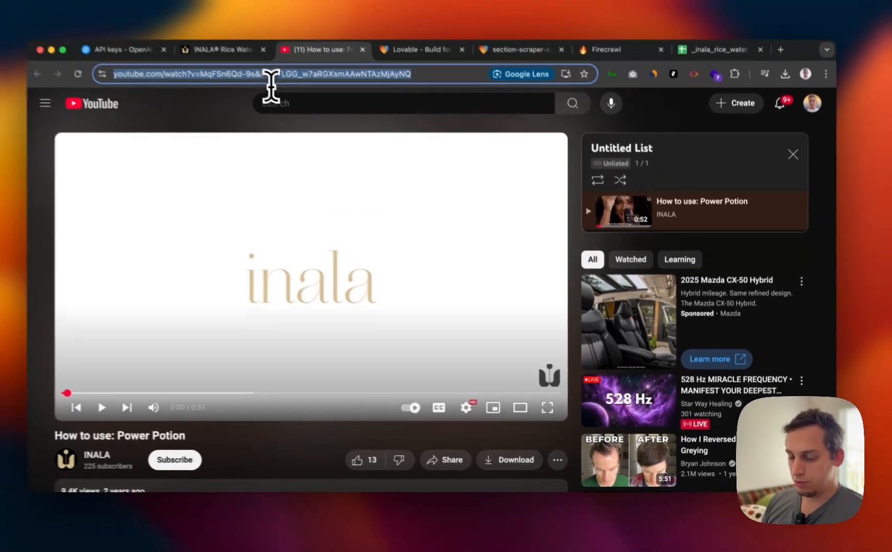
key(super+c)
scroll(346, 252, down, 2)
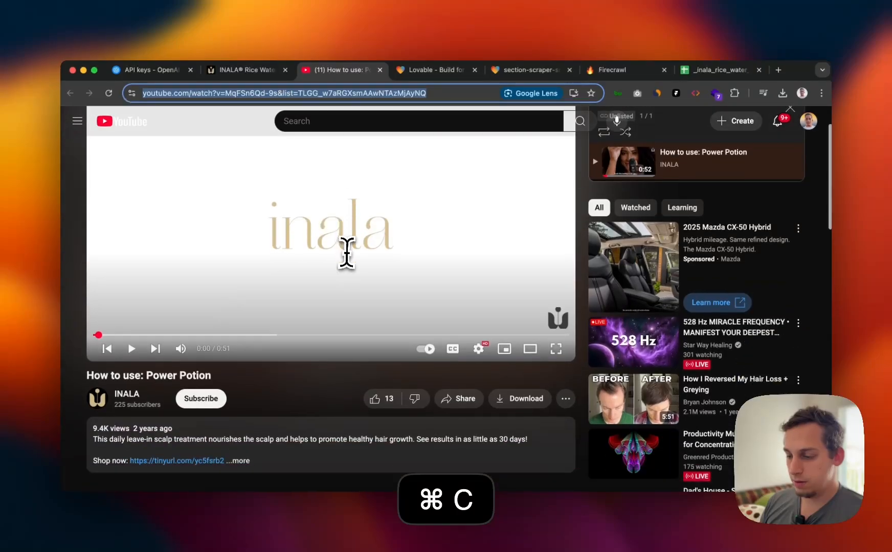
scroll(346, 252, down, 2)
click(565, 398)
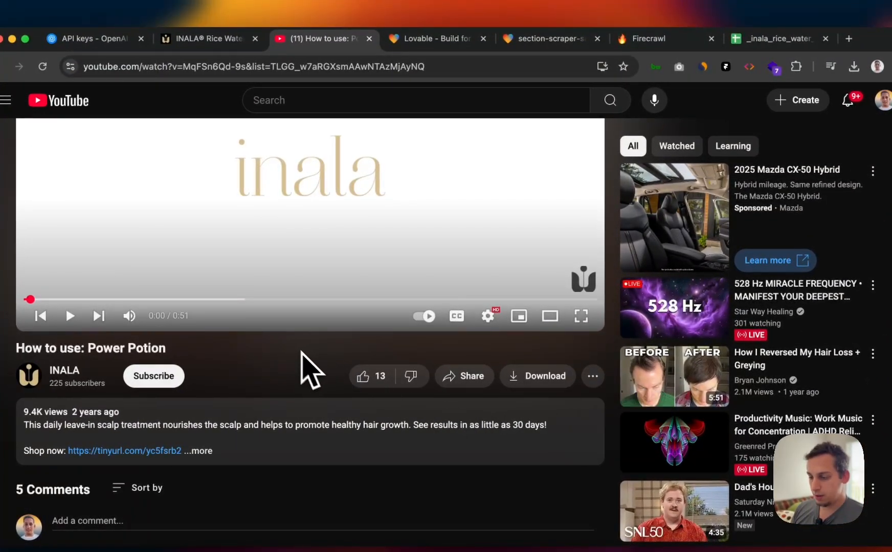
click(450, 376)
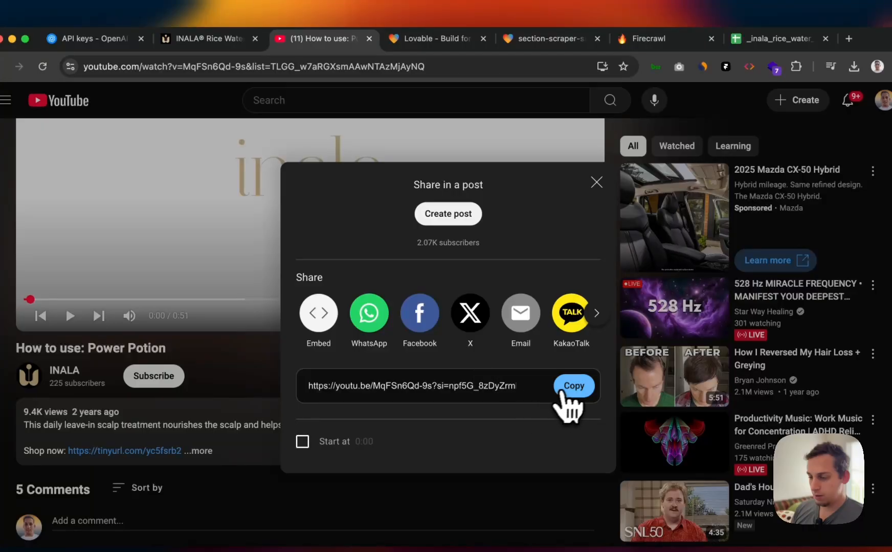
click(568, 389)
click(595, 182)
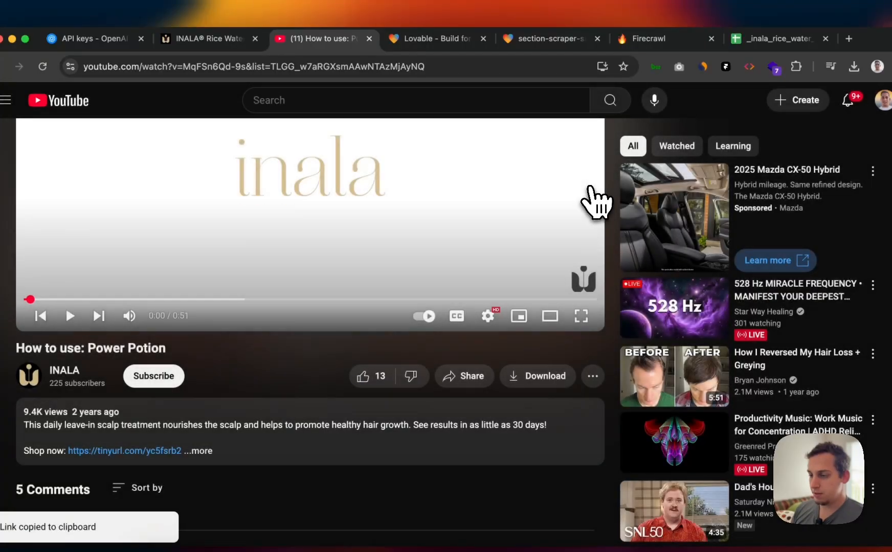
Step: Replace the Video section's URL in section-scraper-saloon with the copied youtu.be share link and save it
click(430, 38)
click(548, 73)
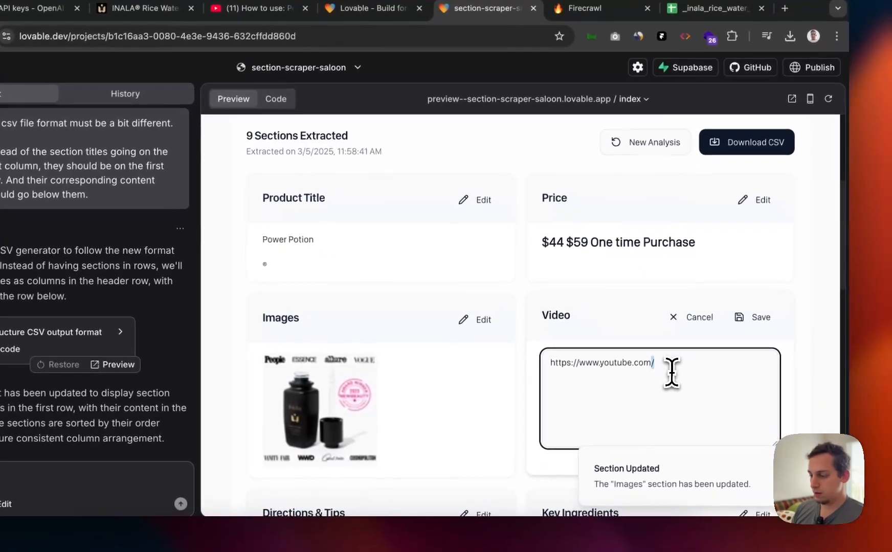
triple_click(748, 437)
key(super+v)
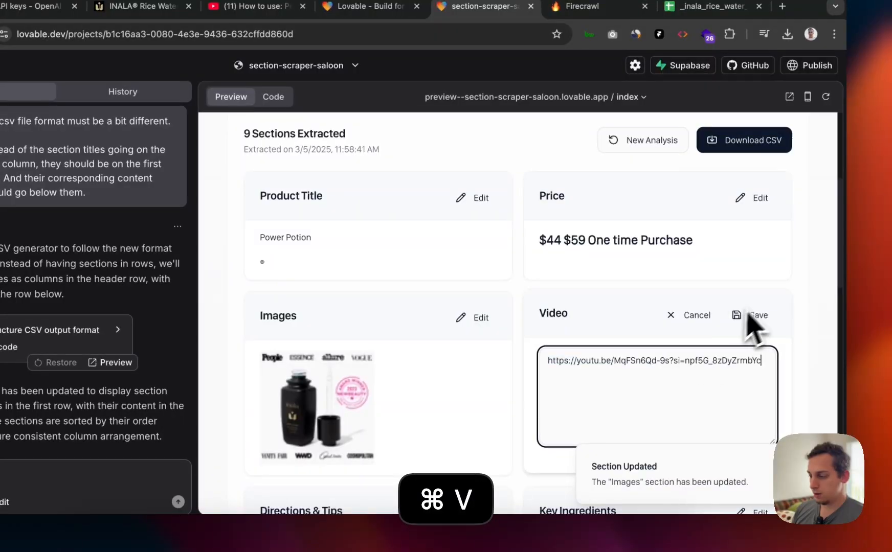
click(761, 313)
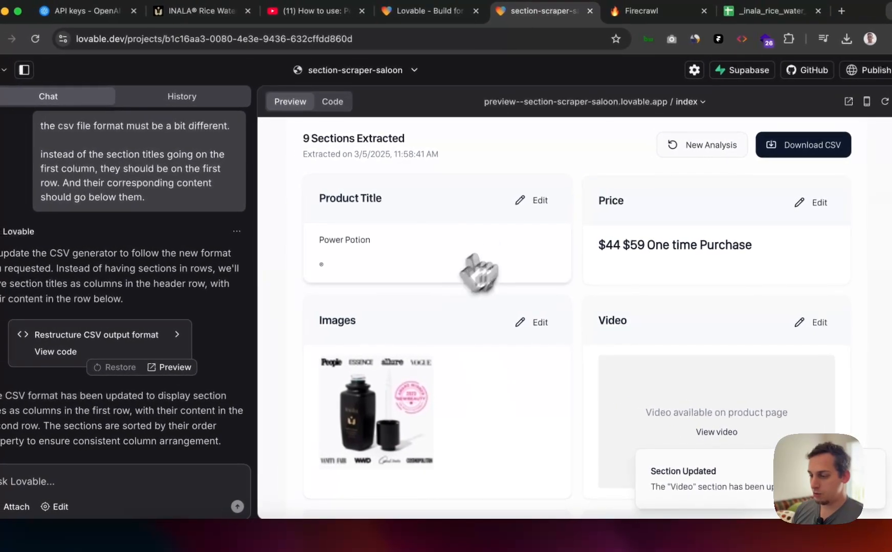
Step: Trim the Product Title section to Power Potion and the Price section to $44, saving both
click(538, 201)
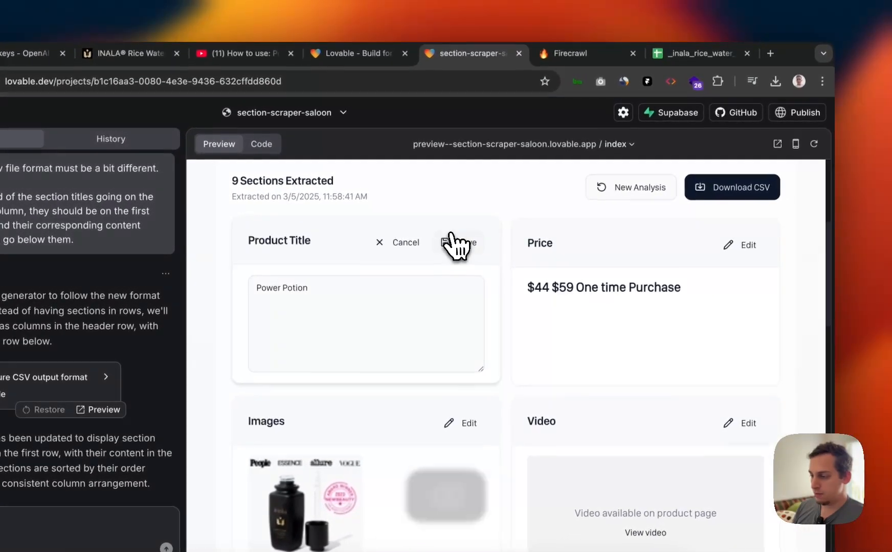
click(534, 200)
click(813, 203)
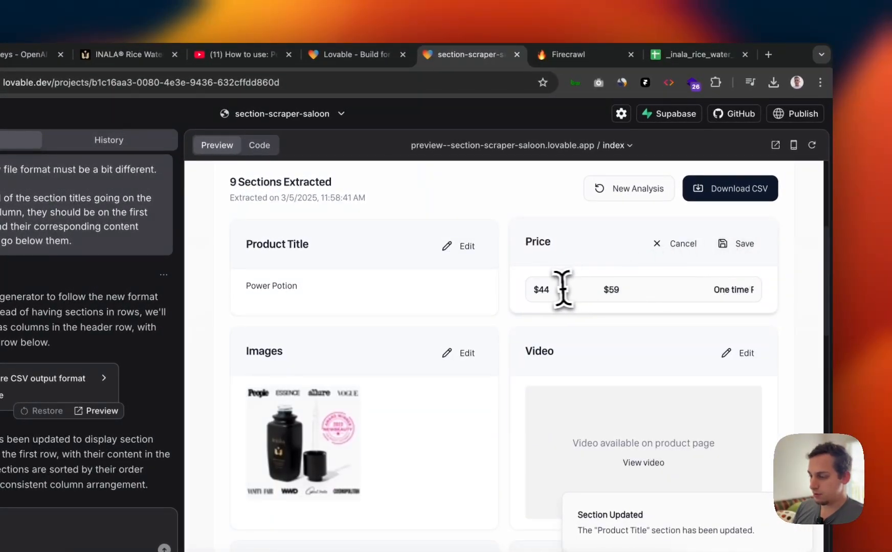
drag(563, 289, 839, 295)
key(BackSpace)
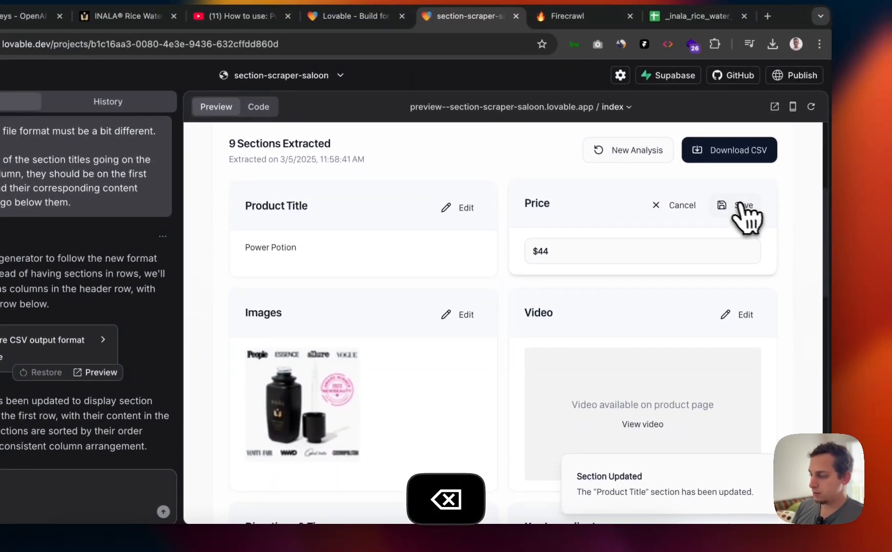
click(743, 205)
Step: Trim the Directions & Tips section to the text from "Hair growth isn't just genetics" through "Use daily. See results. Simple." and save it
scroll(550, 406, down, 4)
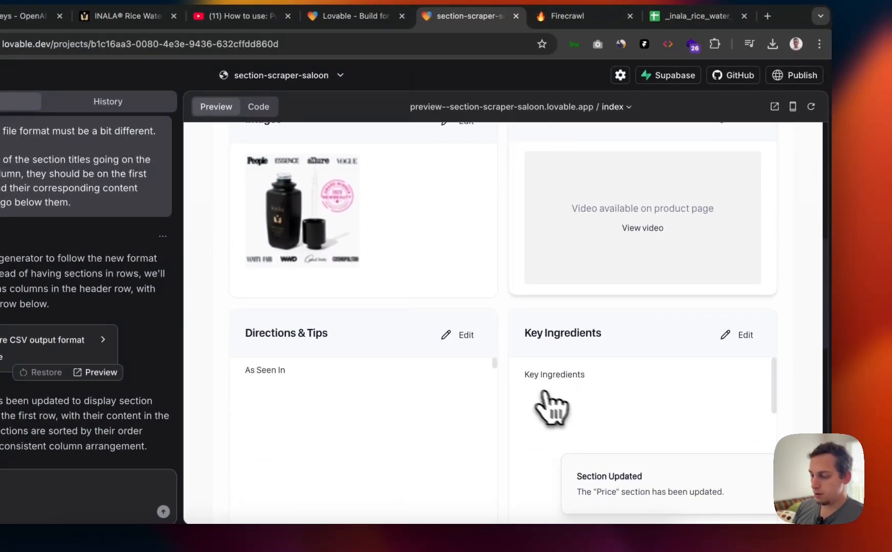
click(469, 335)
drag(251, 375, 318, 289)
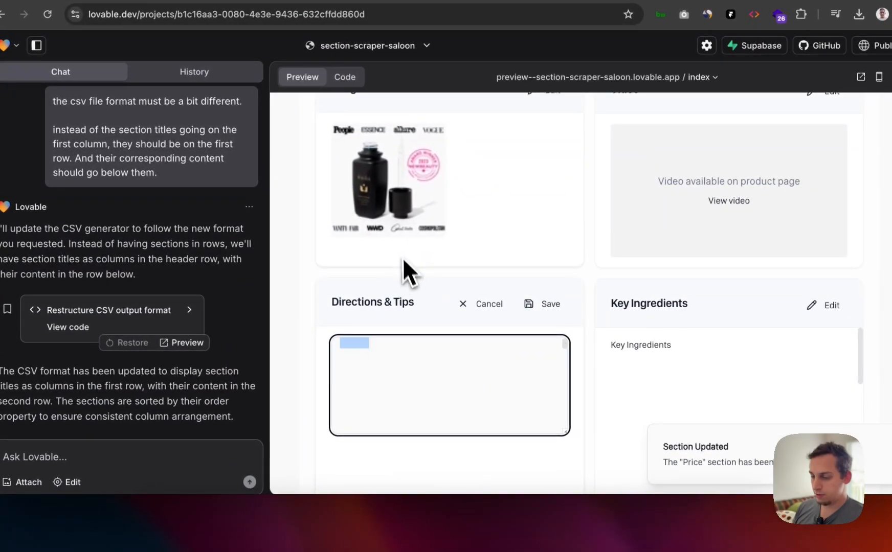
drag(407, 271, 397, 381)
drag(398, 436, 366, 368)
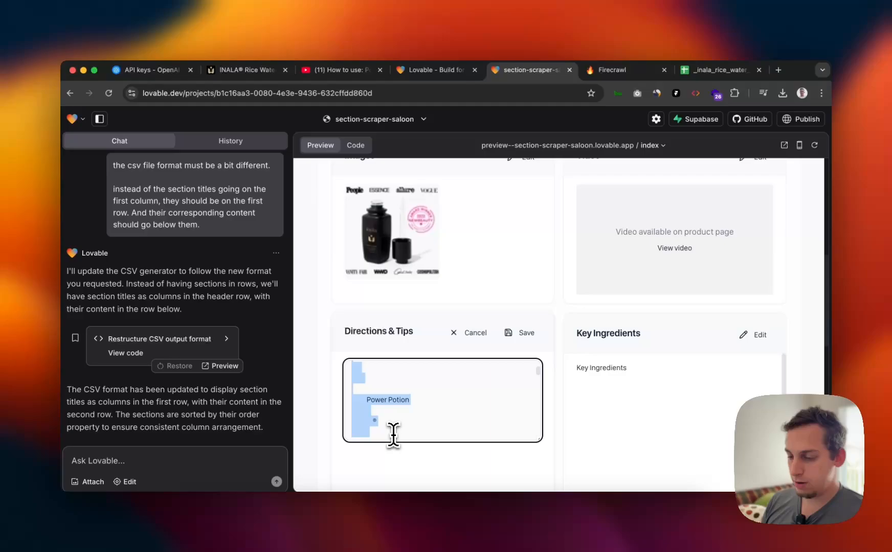
key(BackSpace)
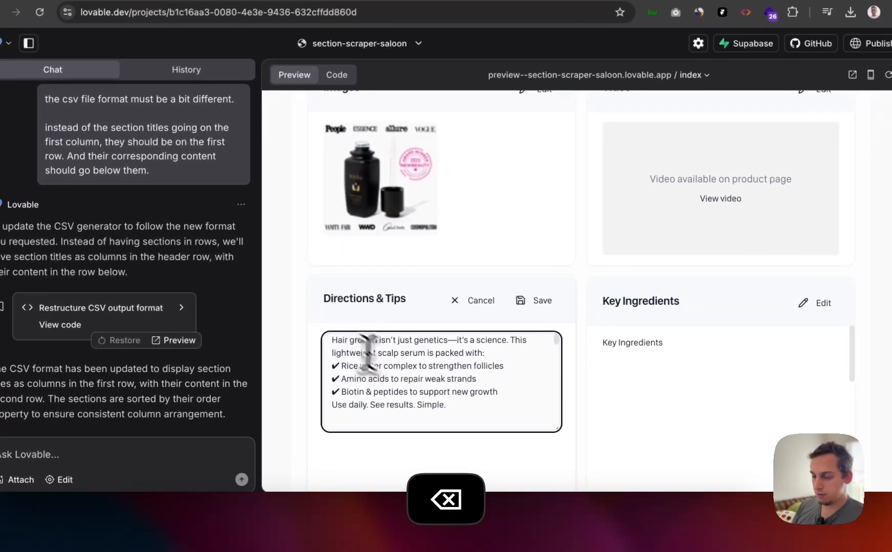
drag(446, 407, 516, 526)
key(BackSpace)
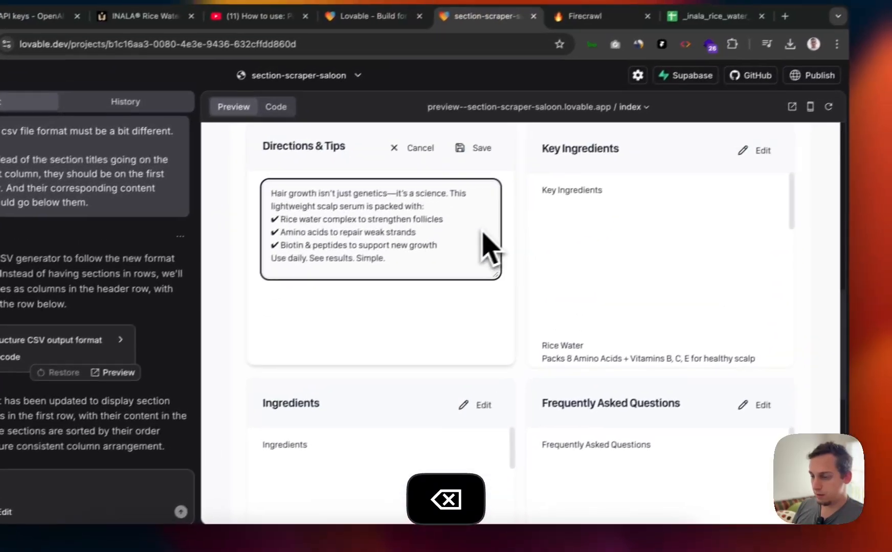
click(463, 166)
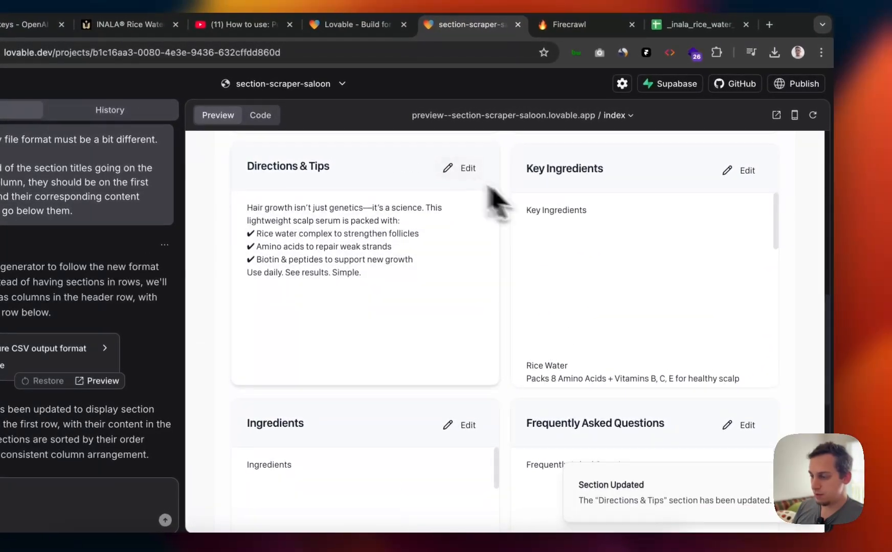
Step: Trim the Key Ingredients section to the Rice Water, Biotin and Arginine entries by removing its heading and blank space, and save it
click(737, 169)
drag(534, 211, 613, 223)
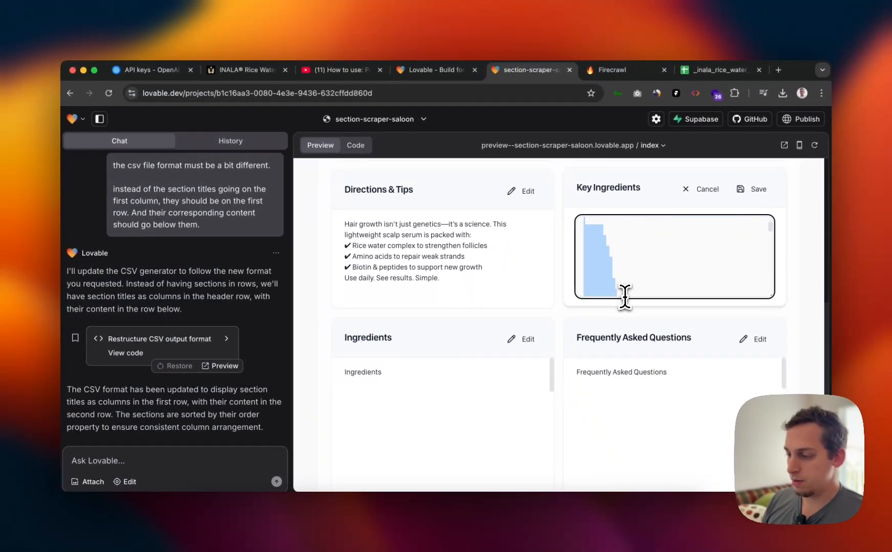
key(BackSpace)
drag(614, 259, 582, 260)
key(BackSpace)
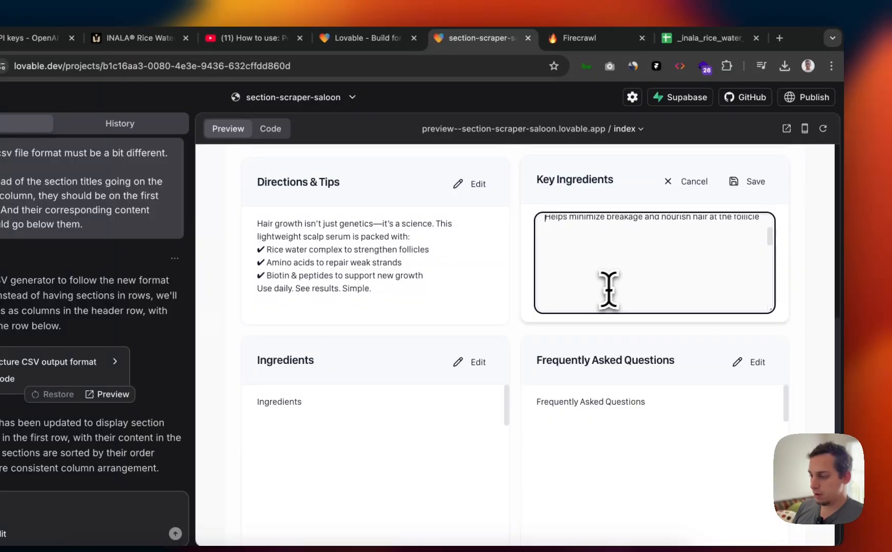
scroll(593, 291, down, 2)
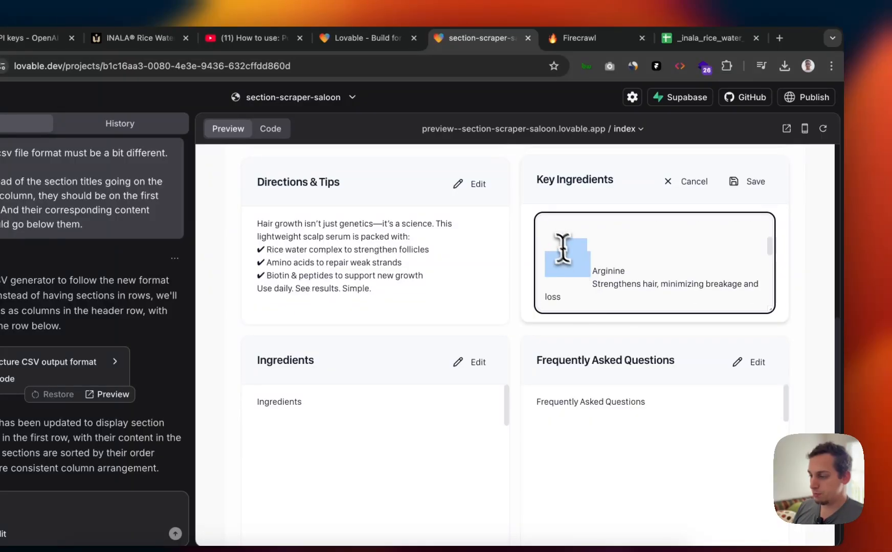
drag(544, 225, 543, 223)
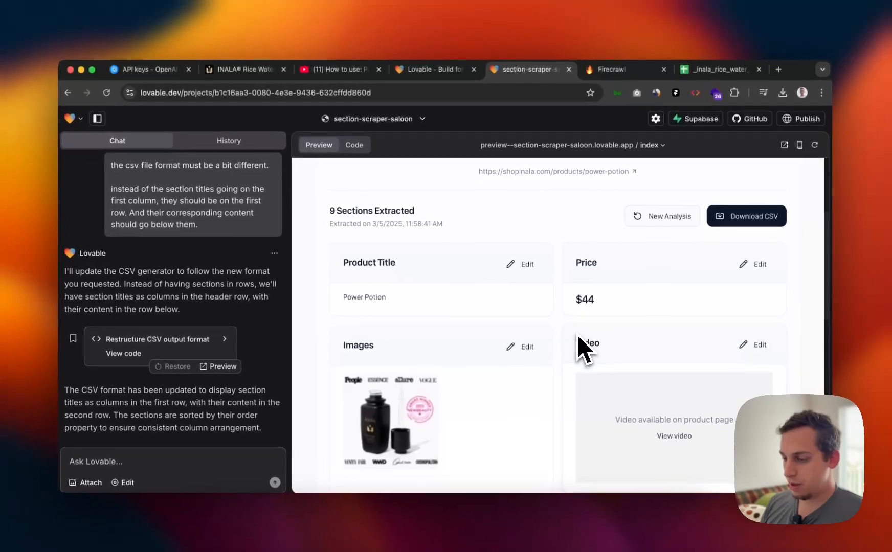
Step: Check the cleaned product sections and download them as a CSV file
scroll(578, 334, down, 3)
scroll(578, 334, left, 2)
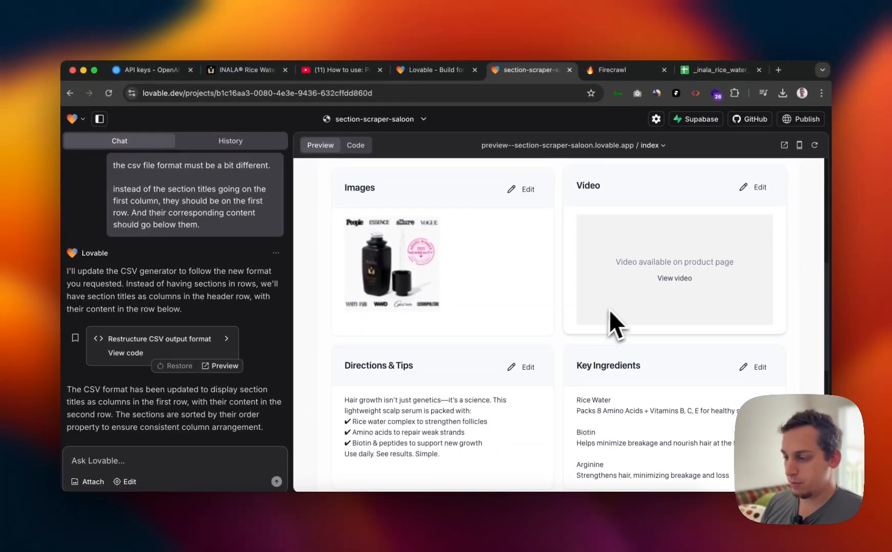
scroll(609, 310, up, 3)
scroll(617, 307, up, 3)
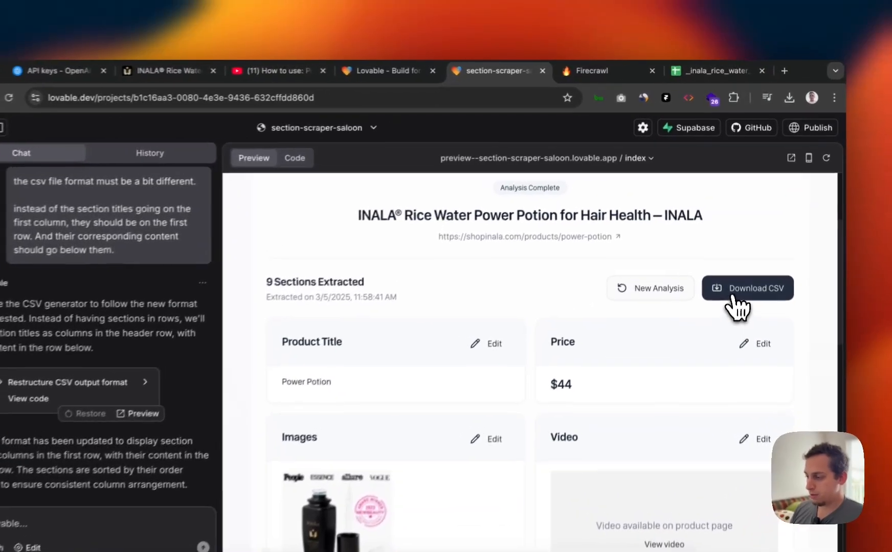
click(742, 258)
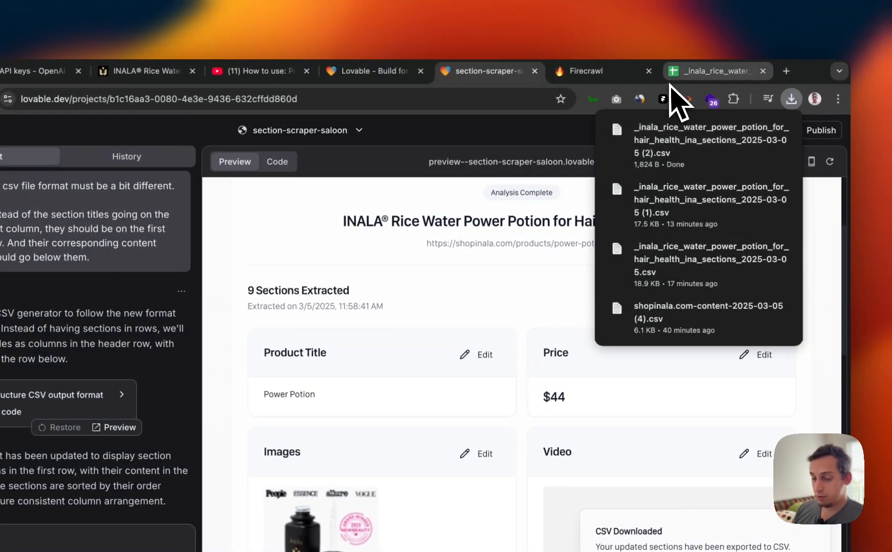
Step: Switch to Google Sheets and upload the newly downloaded Power Potion sections CSV, the 2025-03-05 (2) file, as a new spreadsheet
click(683, 74)
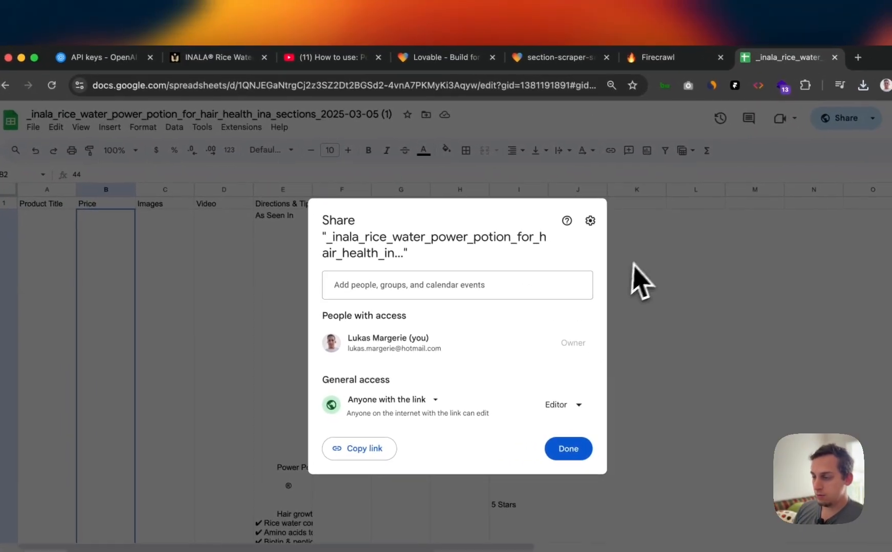
click(578, 280)
click(74, 137)
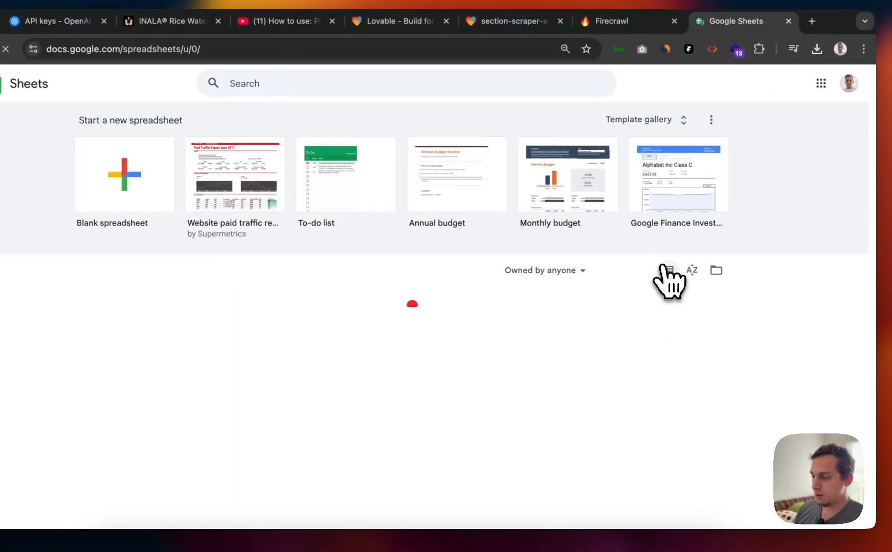
click(718, 272)
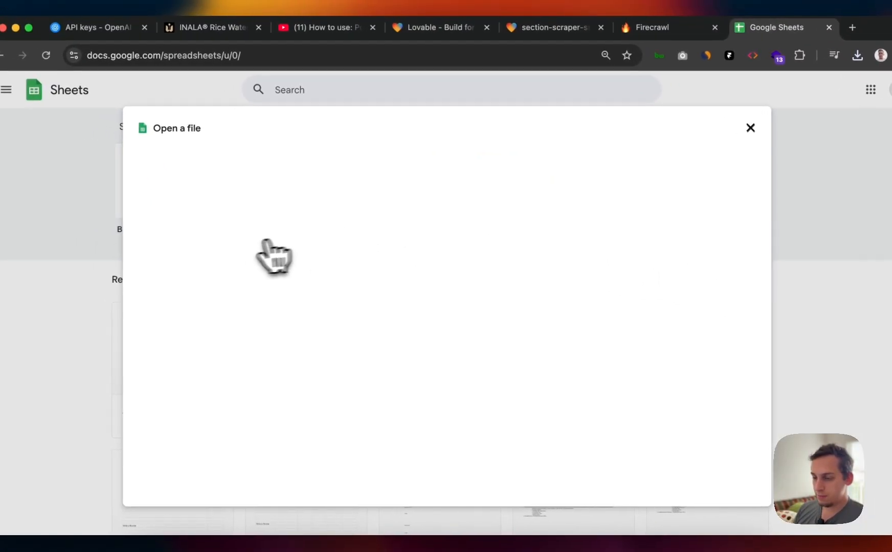
click(450, 168)
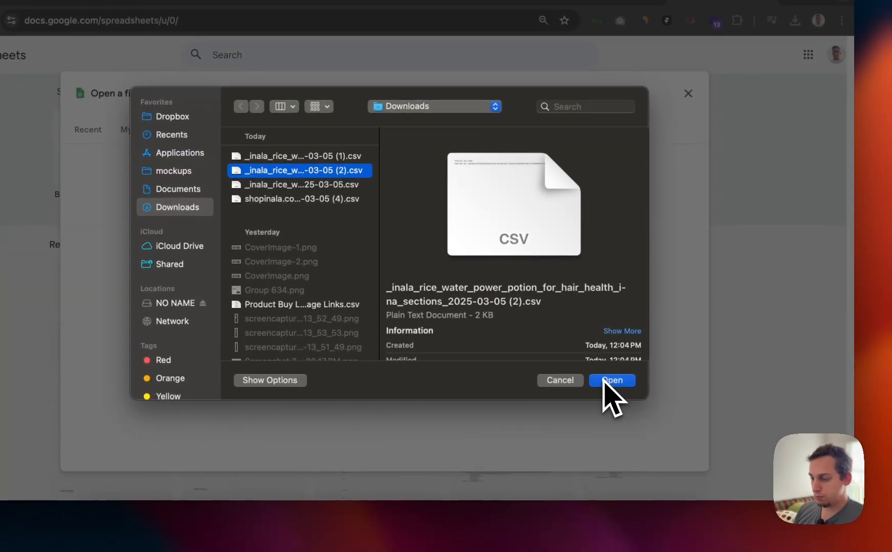
click(612, 381)
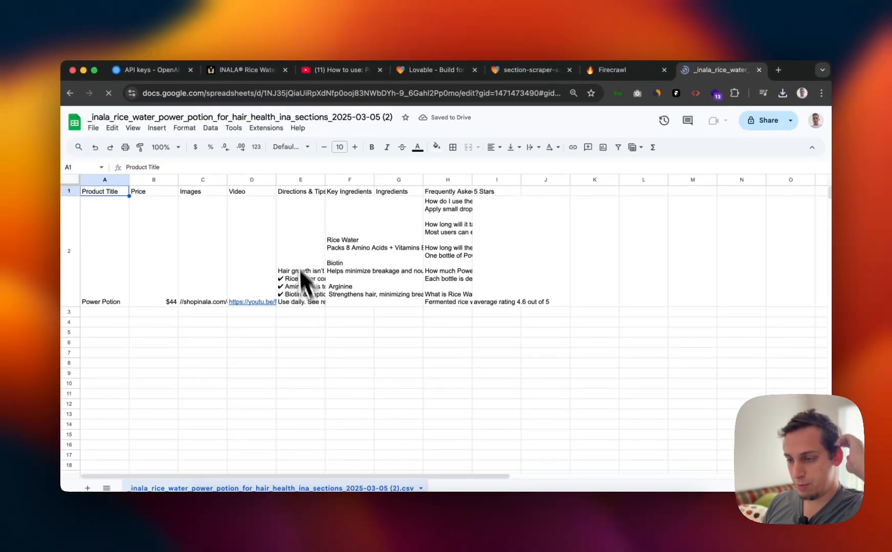
Step: Widen the Video, Images, Directions & Tips and Frequently Asked Questions columns in the spreadsheet
drag(277, 176, 302, 176)
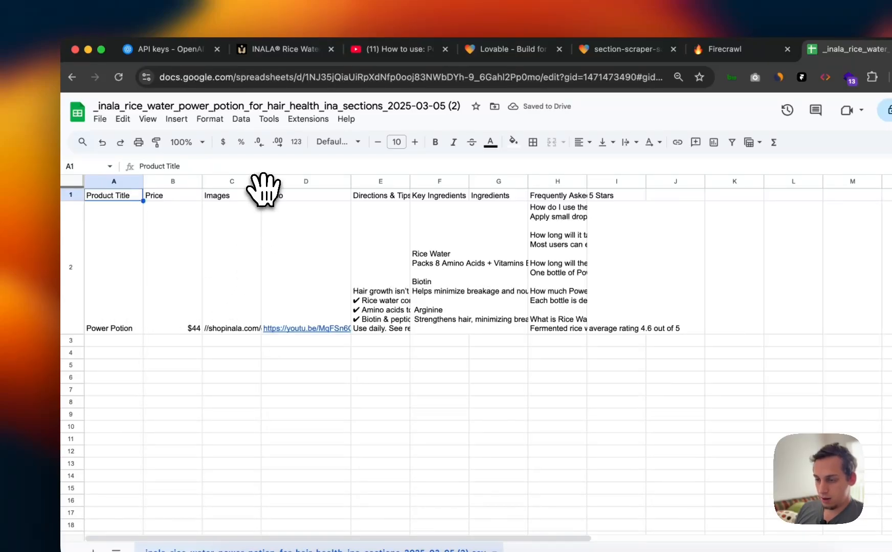
drag(262, 180, 301, 180)
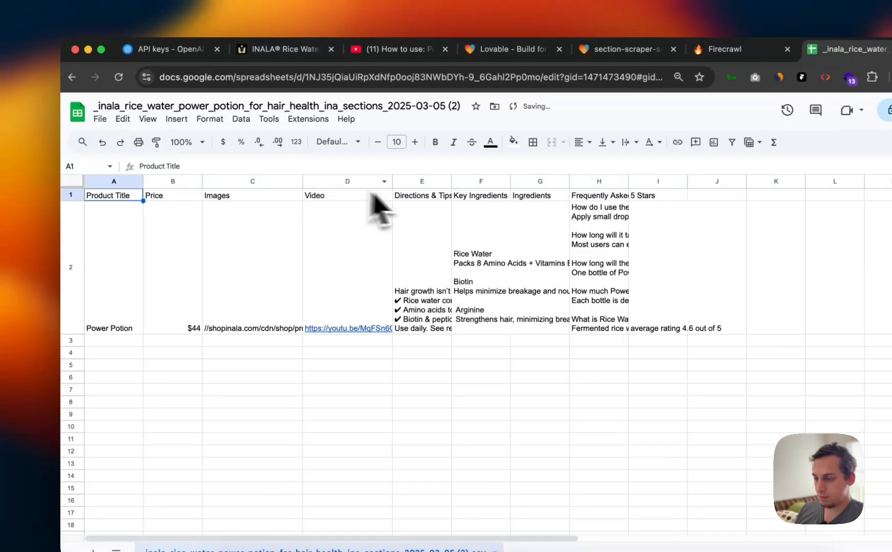
drag(449, 180, 493, 179)
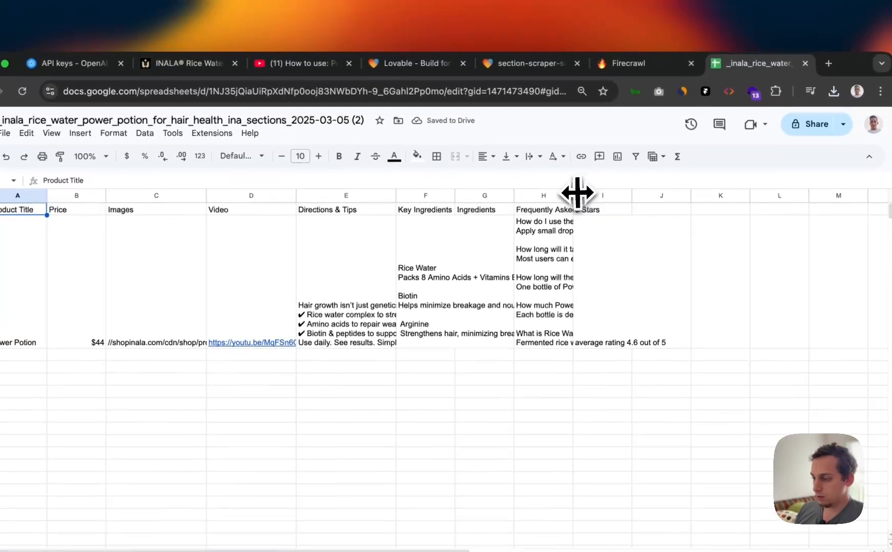
drag(629, 174, 662, 193)
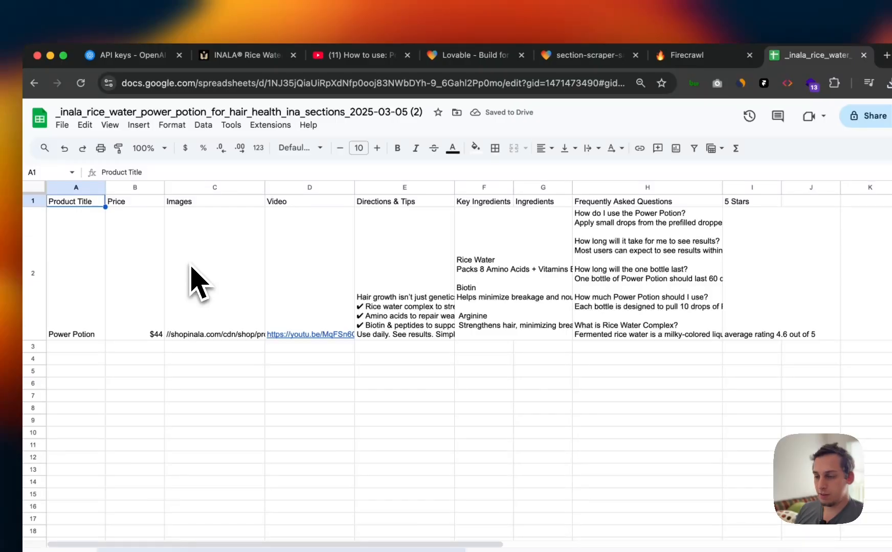
Step: Share the spreadsheet with anyone with the link as Editor and copy its link
click(869, 116)
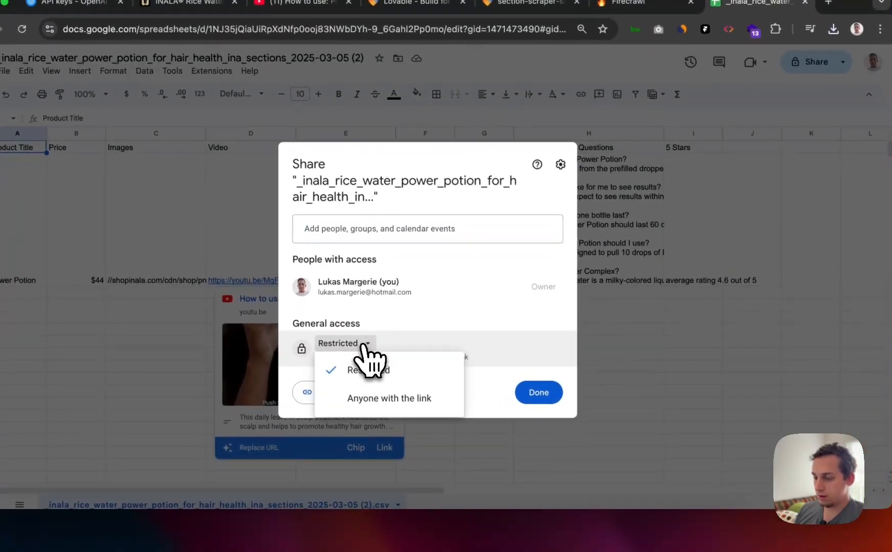
click(363, 398)
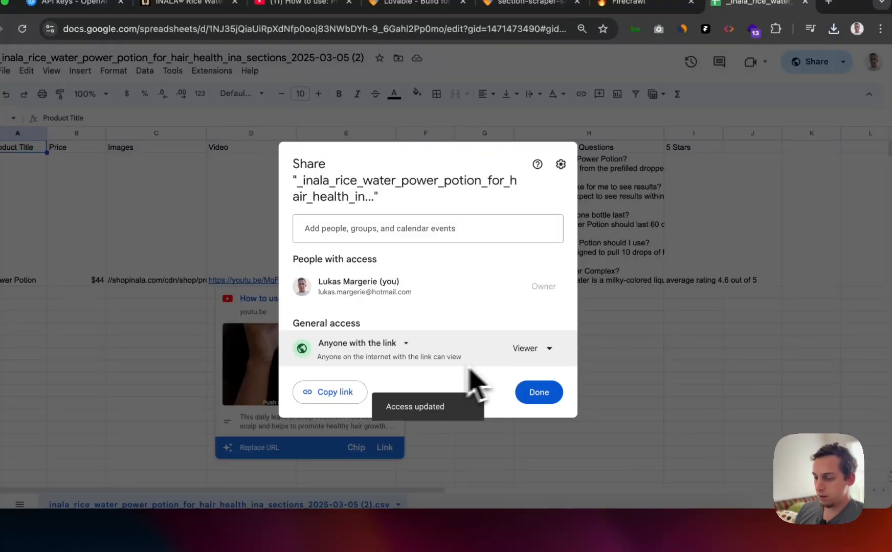
click(529, 349)
click(518, 449)
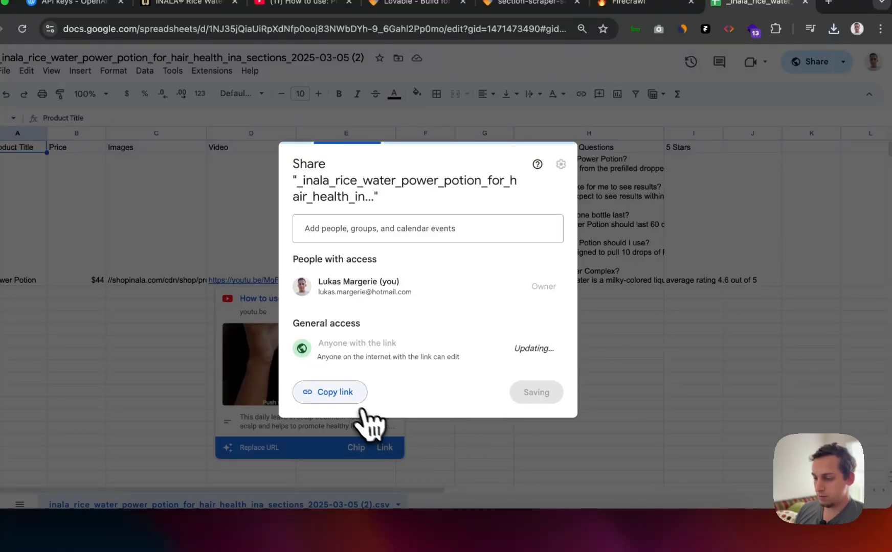
click(351, 396)
click(639, 222)
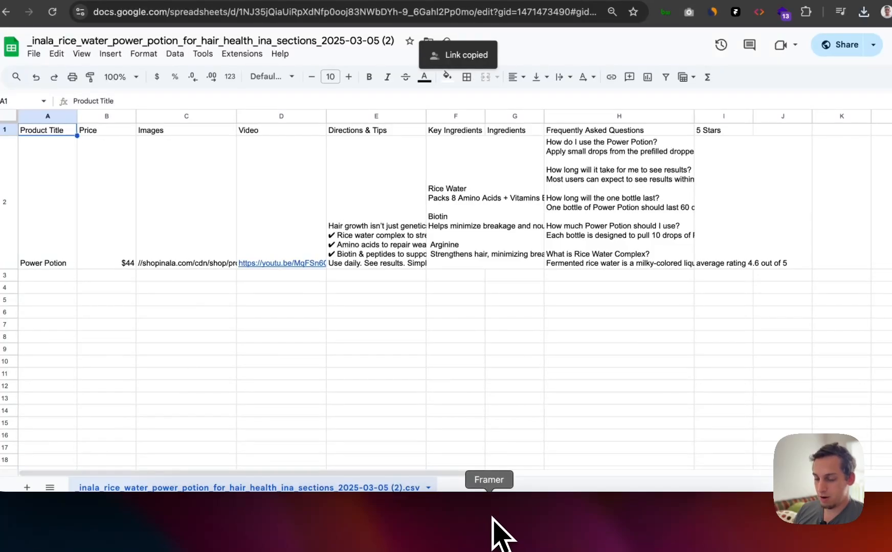
Step: Switch to Framer and create a Google Sheets synced CMS collection named Test 2 from the copied spreadsheet link
click(493, 517)
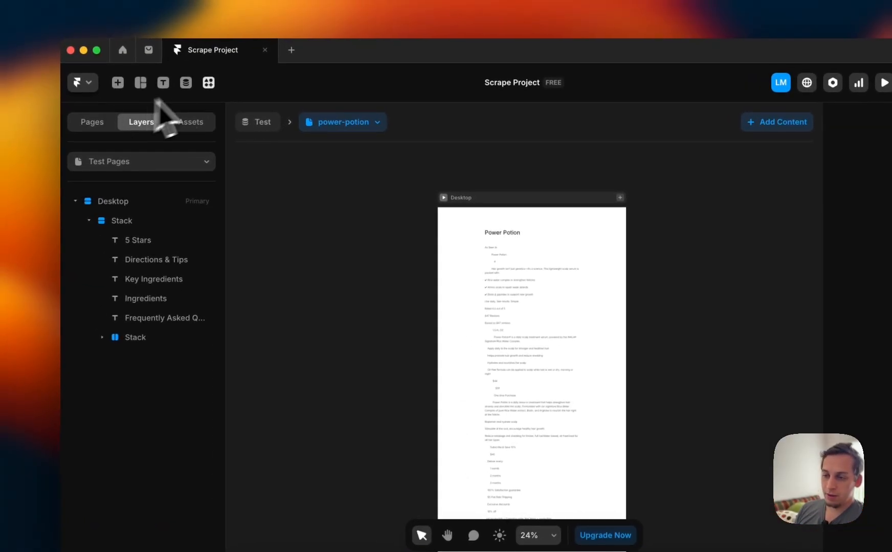
click(186, 82)
click(114, 194)
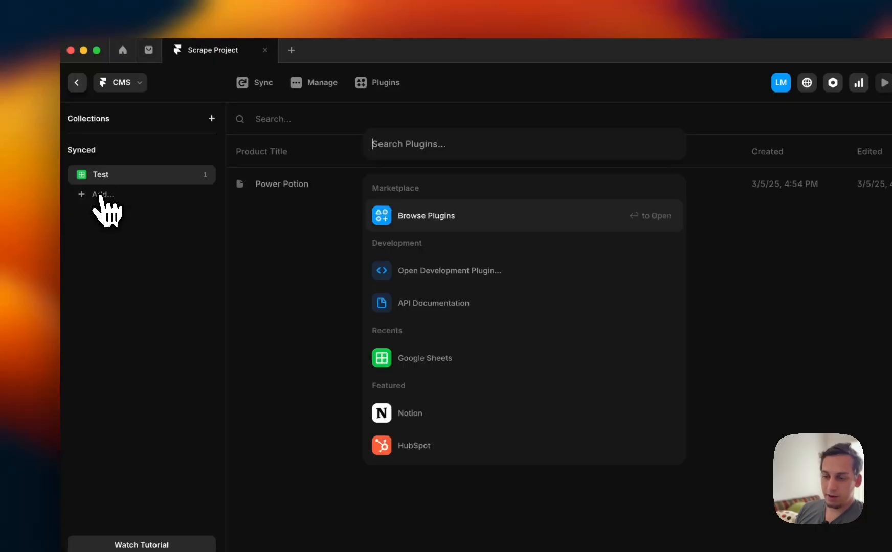
click(409, 358)
click(406, 357)
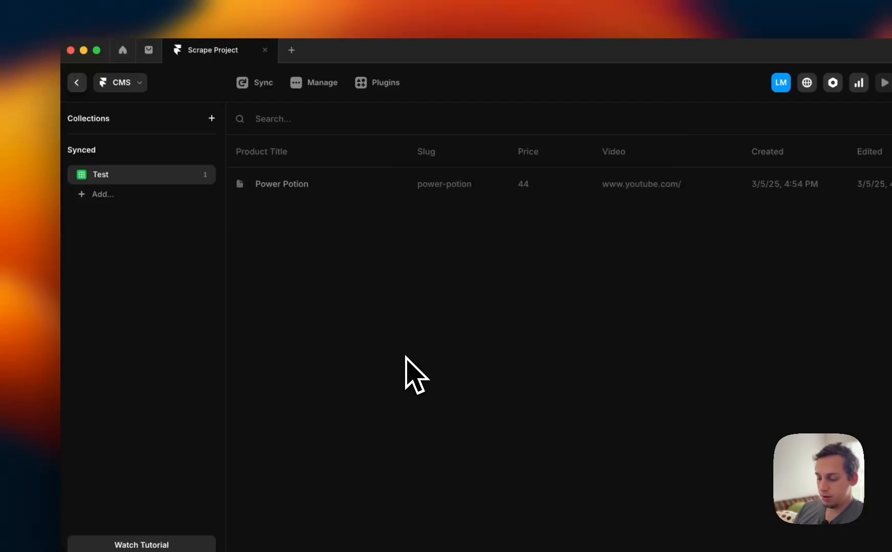
click(144, 210)
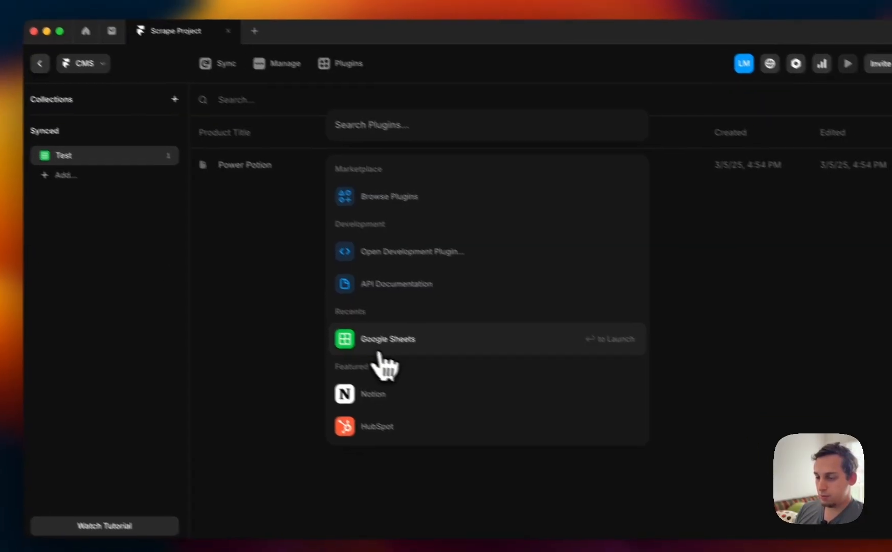
click(411, 358)
text(Test 2)
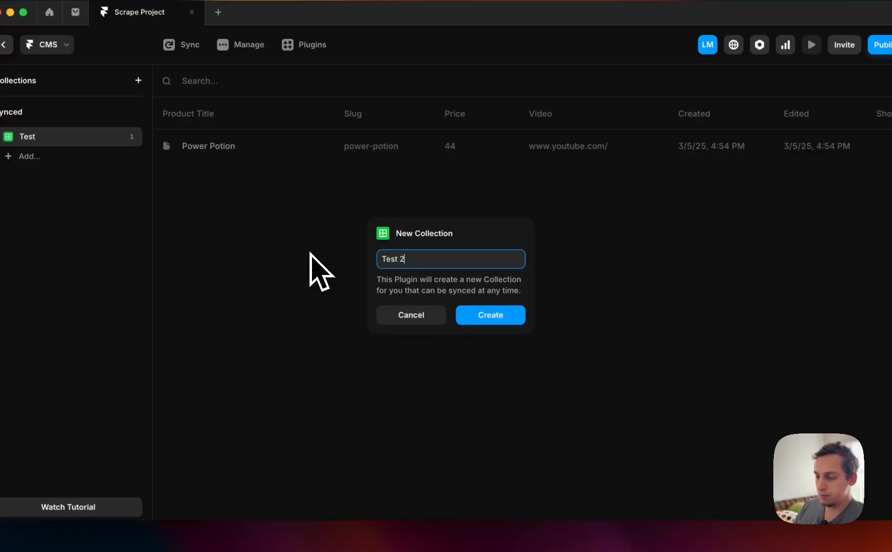
click(483, 320)
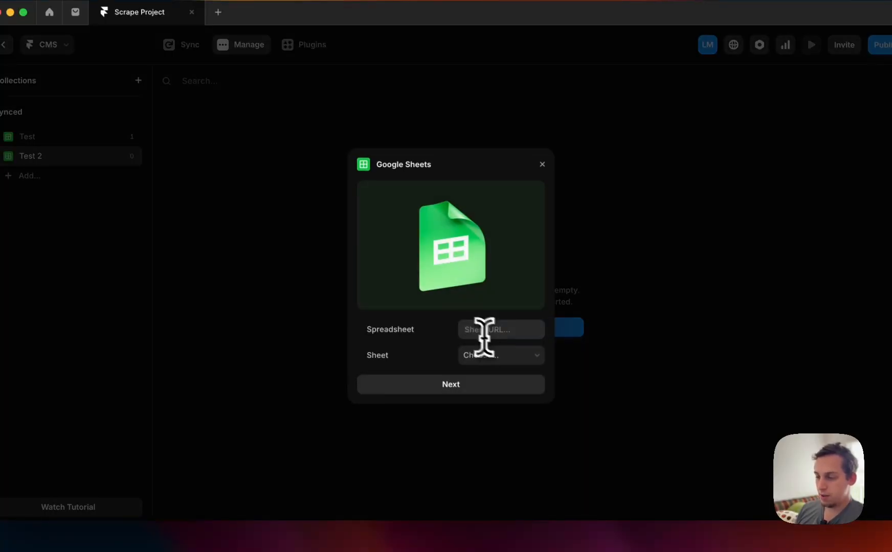
key(super+v)
click(477, 385)
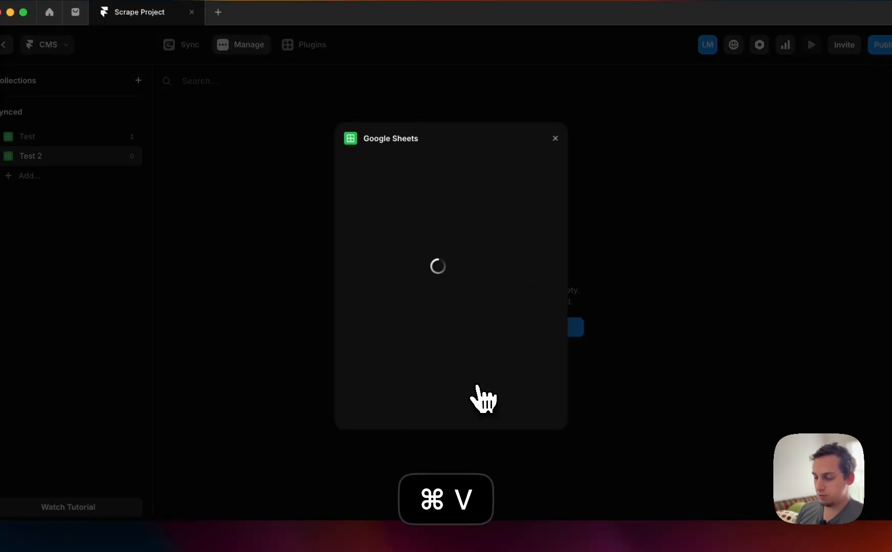
click(528, 274)
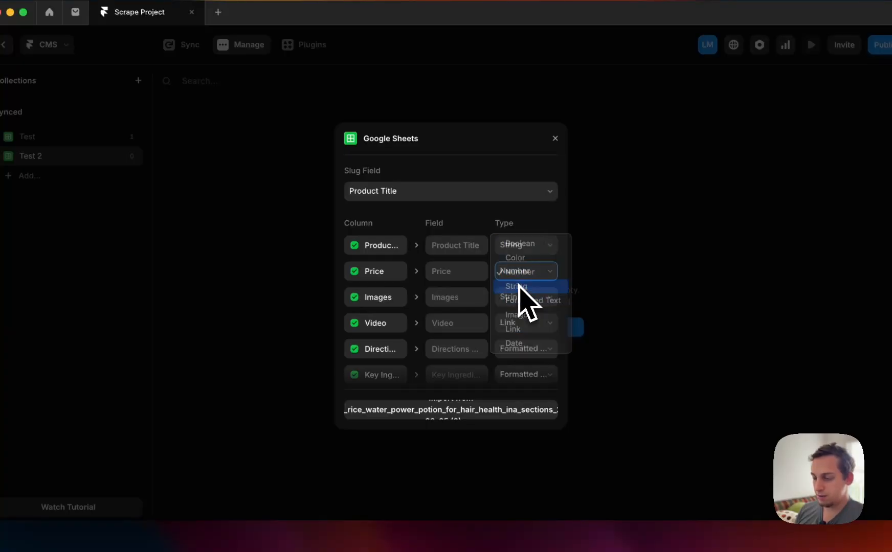
click(517, 286)
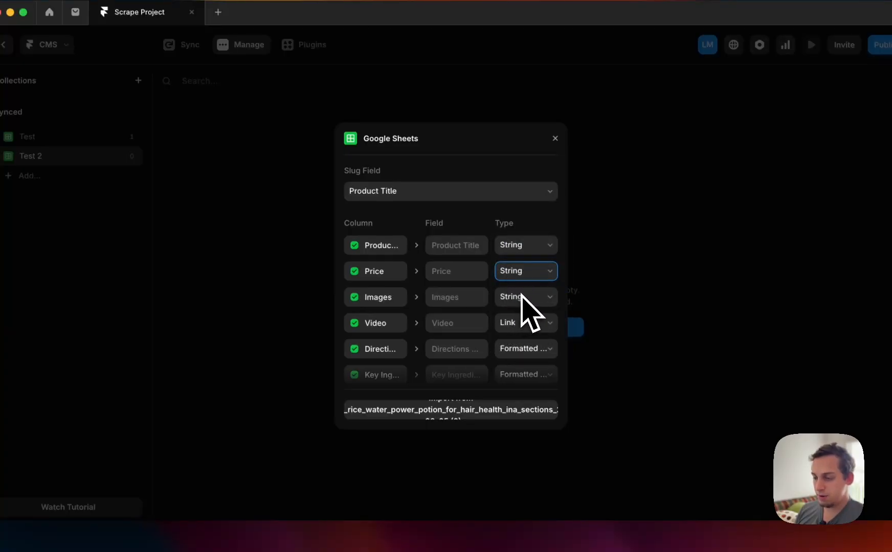
click(526, 273)
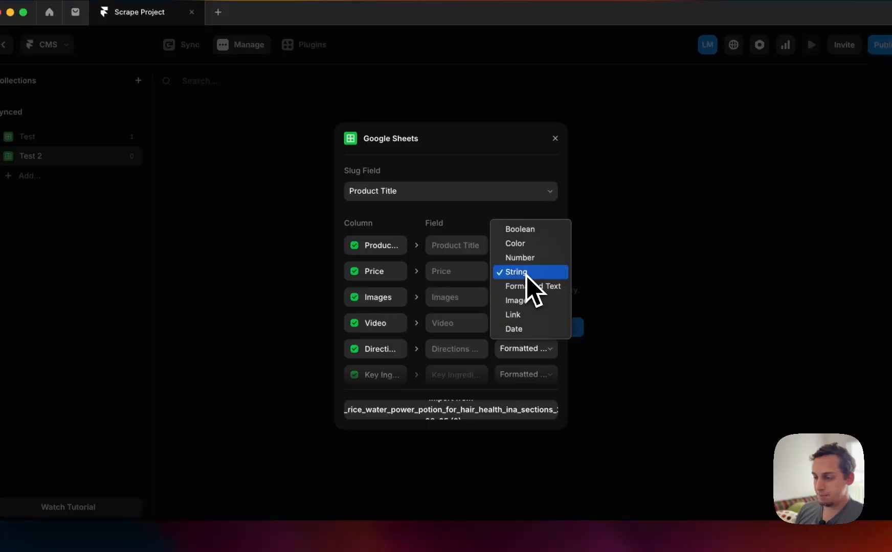
click(526, 260)
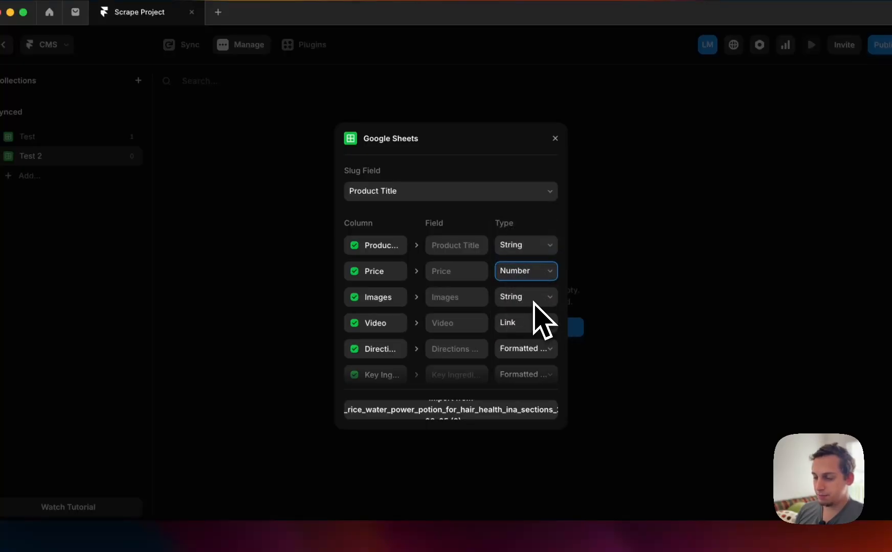
Step: Set the Images field type to Image and the Video field type to String in the Google Sheets import settings
click(529, 277)
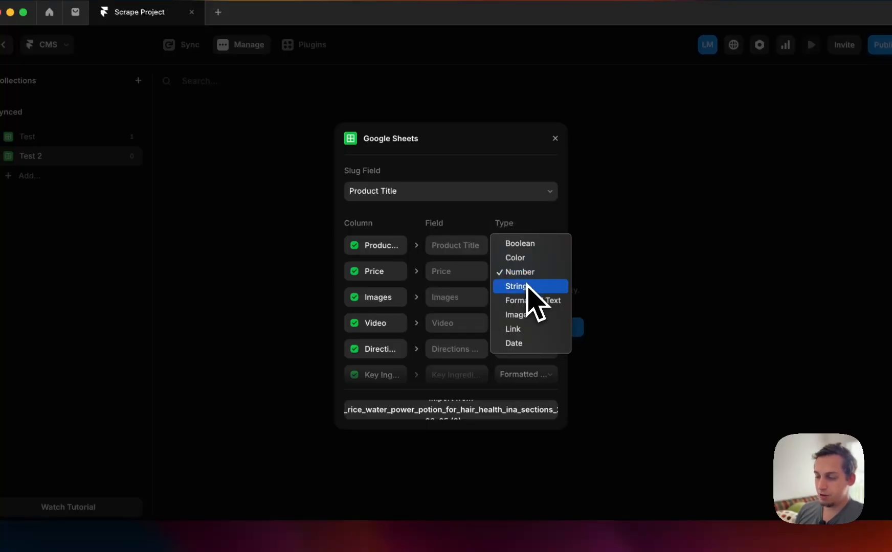
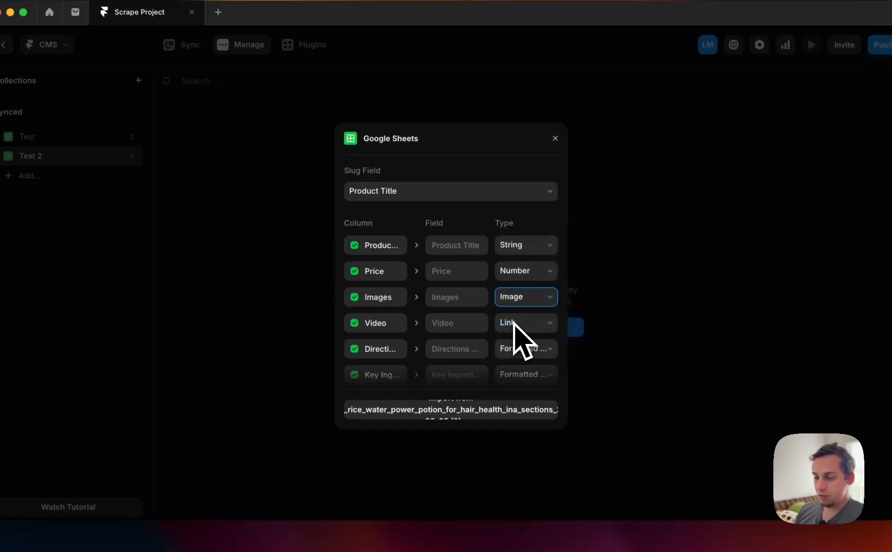
scroll(521, 316, down, 2)
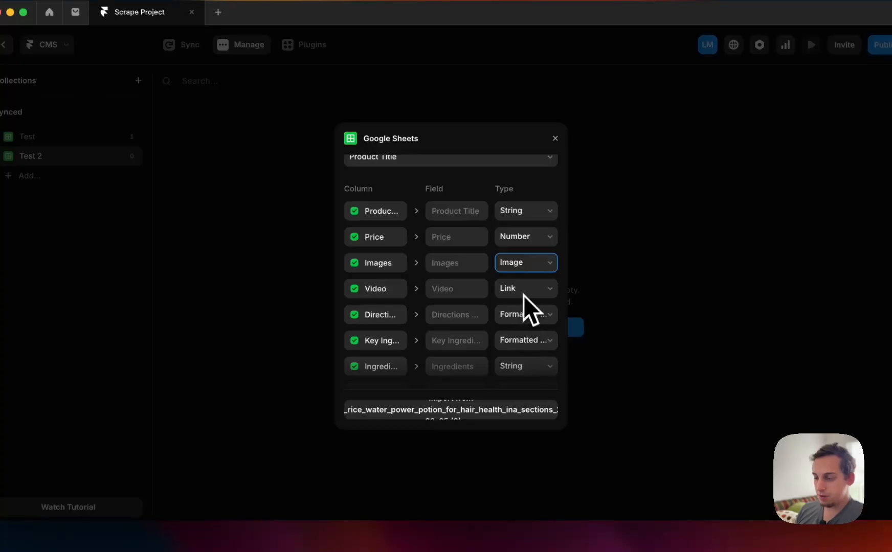
click(523, 291)
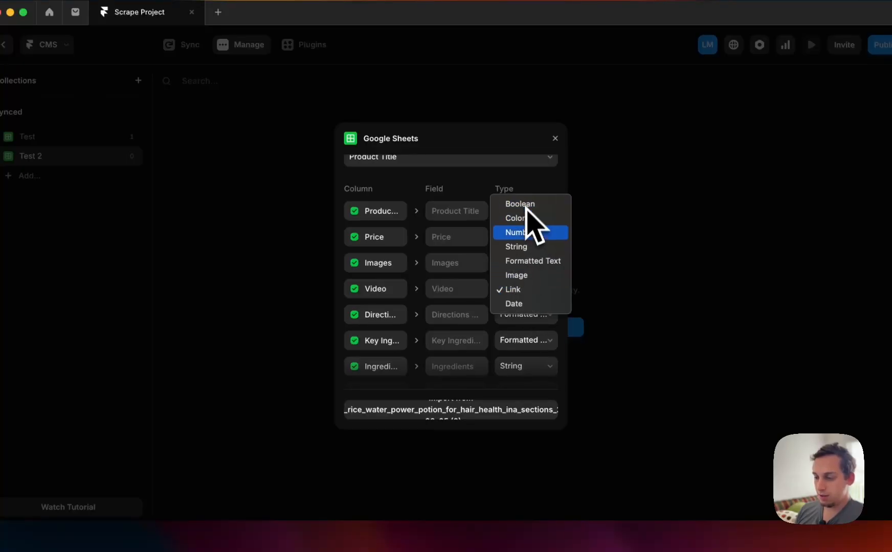
click(532, 250)
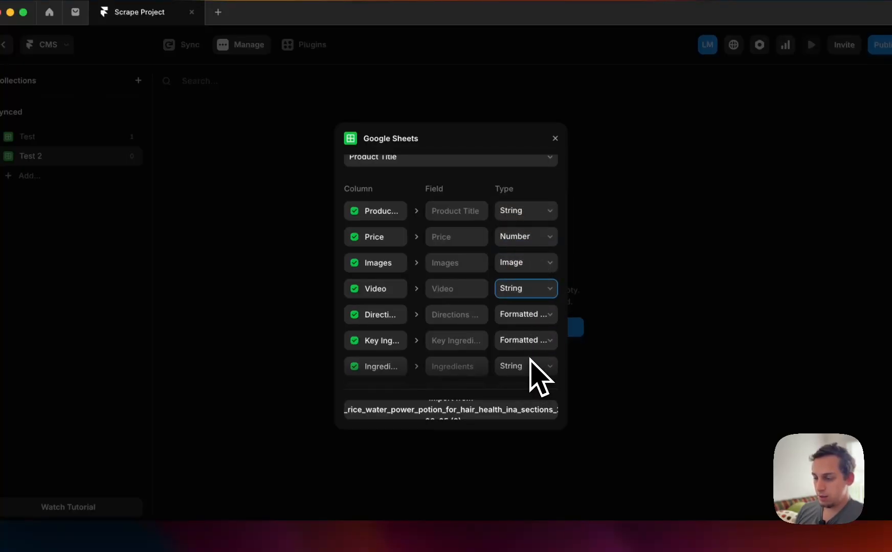
Step: Set the Ingredients and 5 Stars field types to Formatted Text and try to import the spreadsheet
scroll(530, 359, down, 3)
click(528, 313)
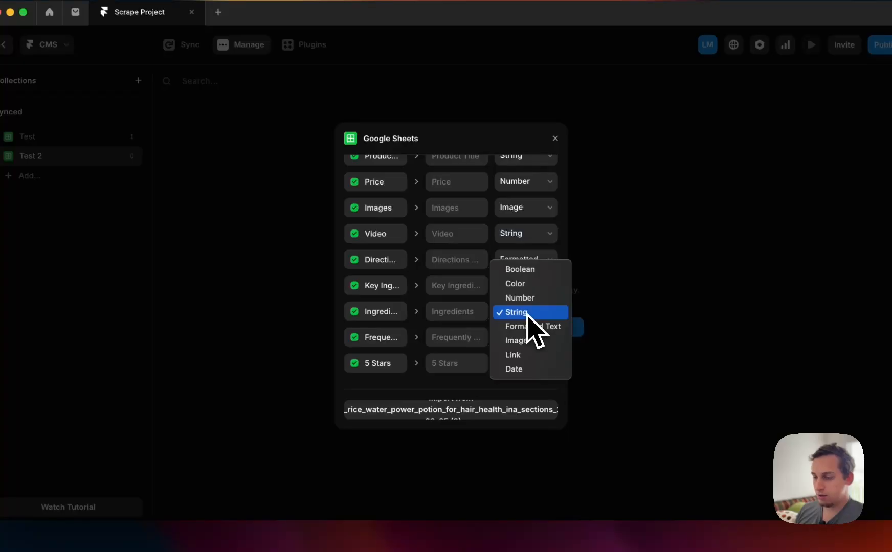
key(Escape)
click(526, 366)
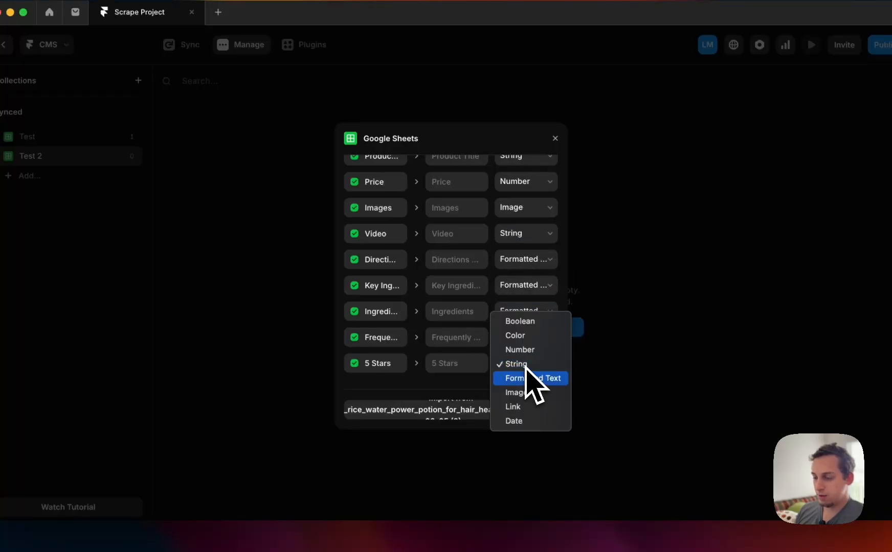
click(529, 377)
click(455, 412)
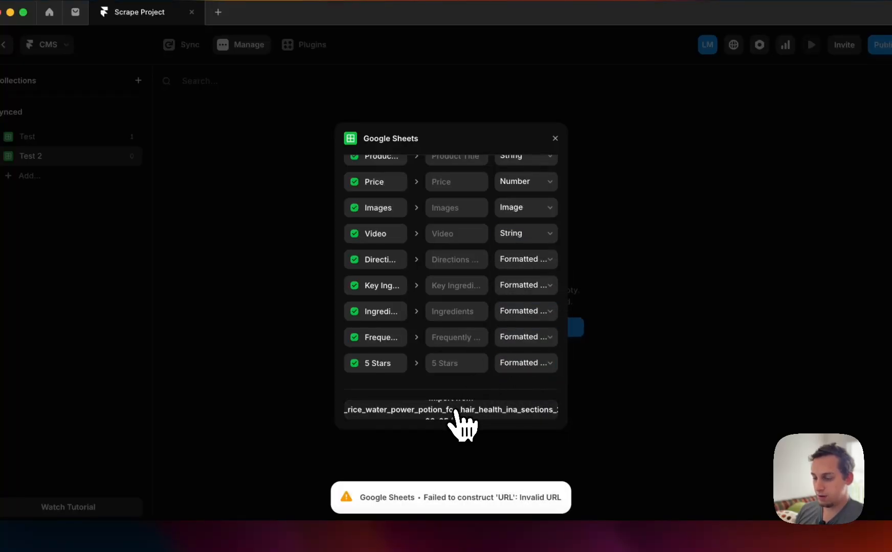
Step: Set the Images field type to String and import the spreadsheet into the Test 2 collection
scroll(460, 339, up, 1)
scroll(455, 327, up, 2)
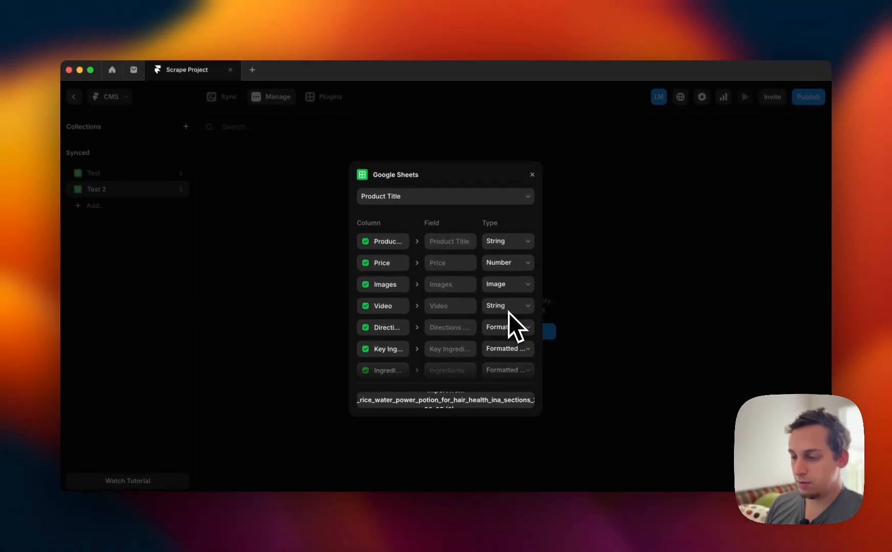
scroll(506, 294, down, 2)
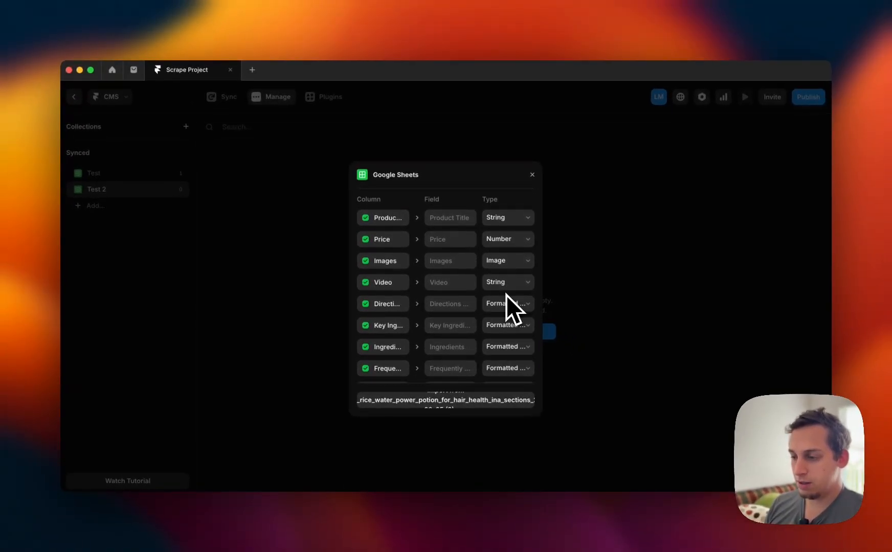
click(509, 260)
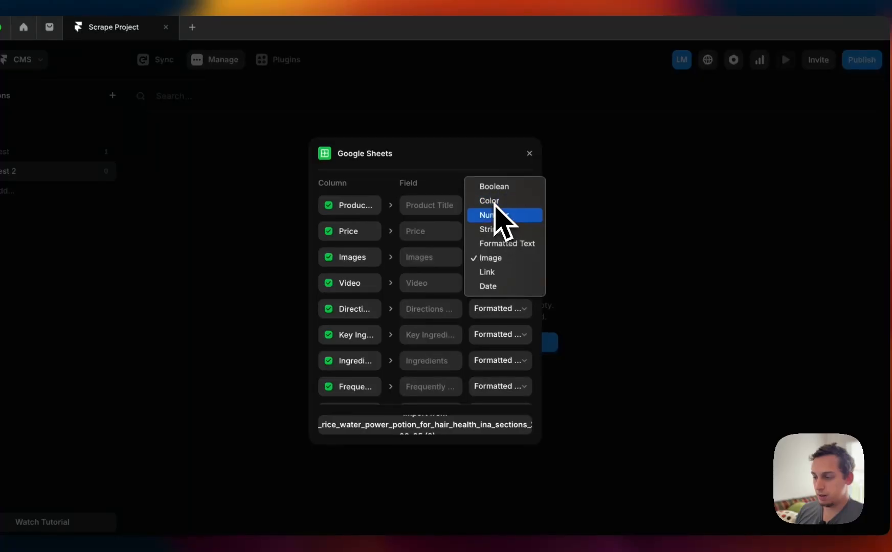
click(497, 230)
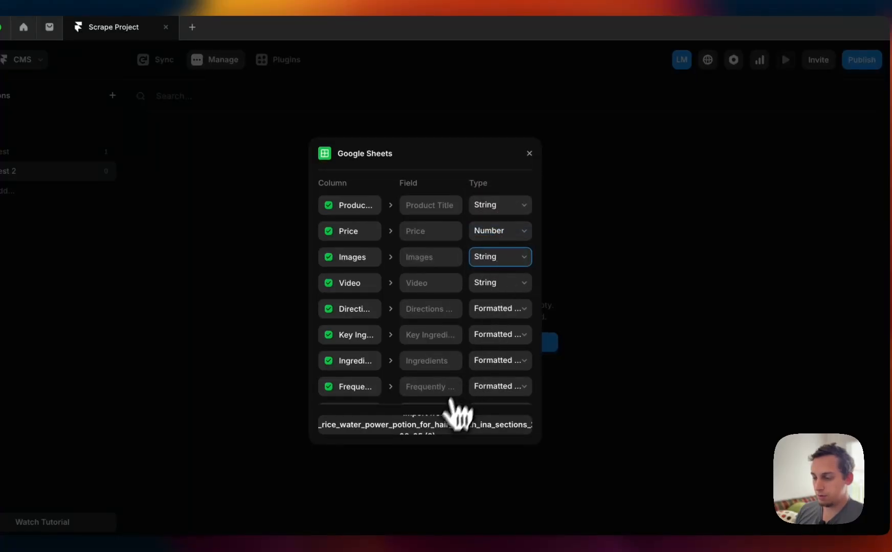
click(456, 415)
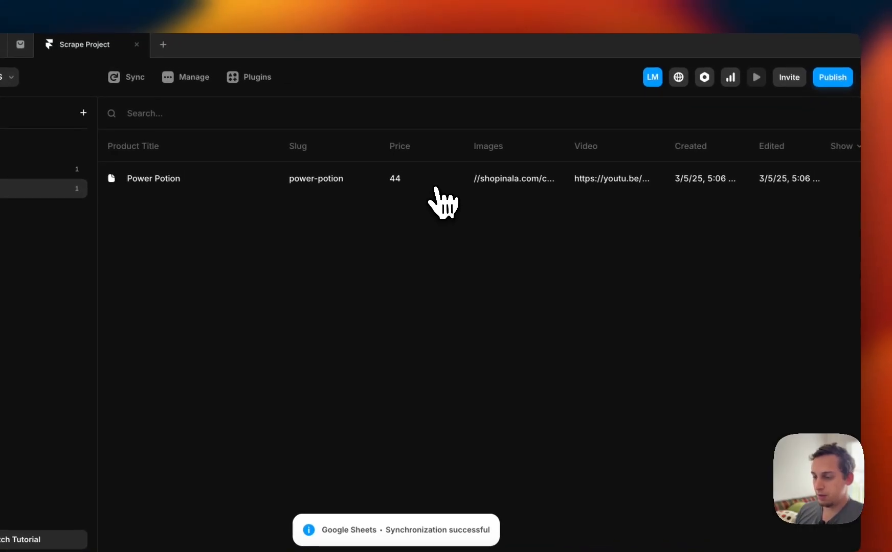
Step: Examine the imported Power Potion item's fields, from the title and slug through Images and Video down to 5 Stars
click(436, 189)
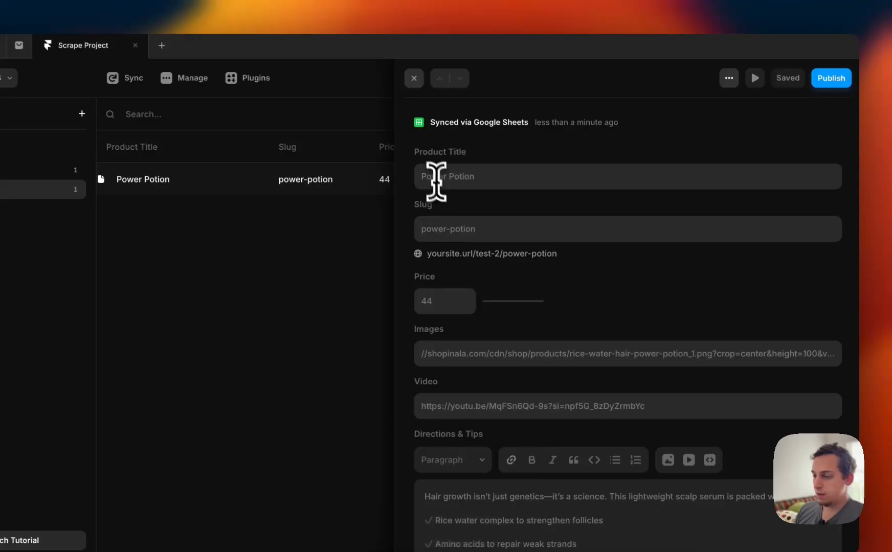
click(420, 223)
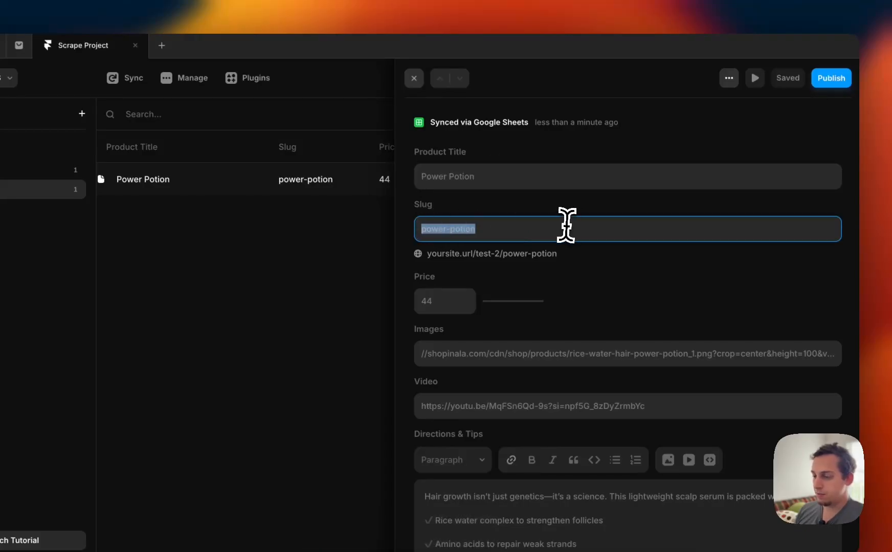
scroll(496, 274, down, 2)
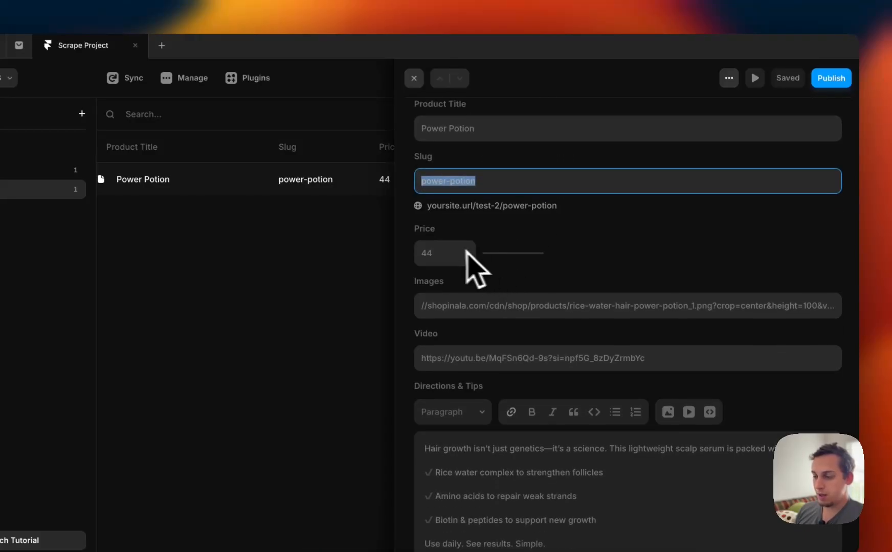
drag(416, 307, 544, 306)
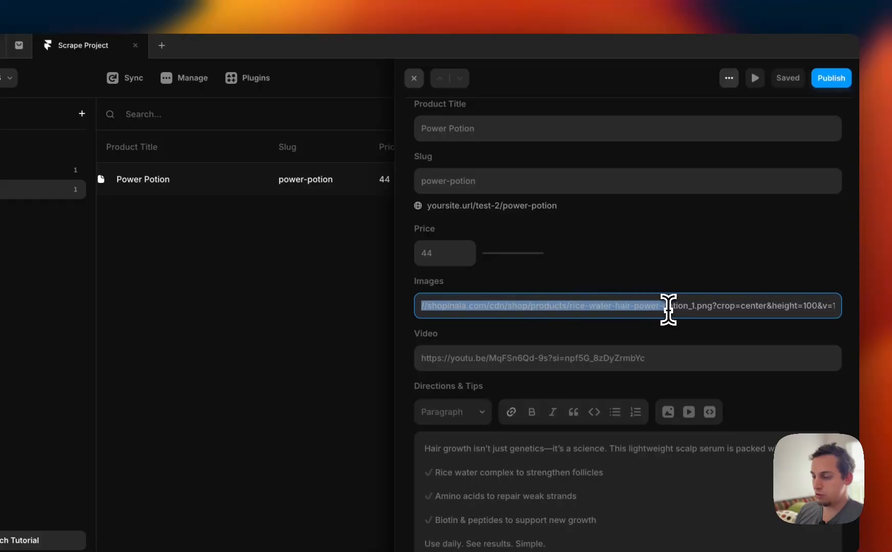
click(491, 358)
scroll(460, 358, down, 5)
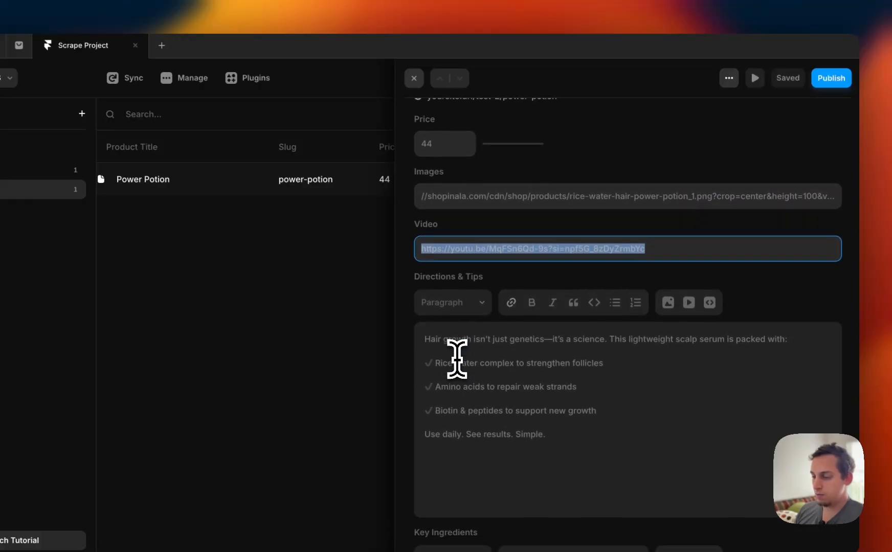
scroll(476, 313, down, 15)
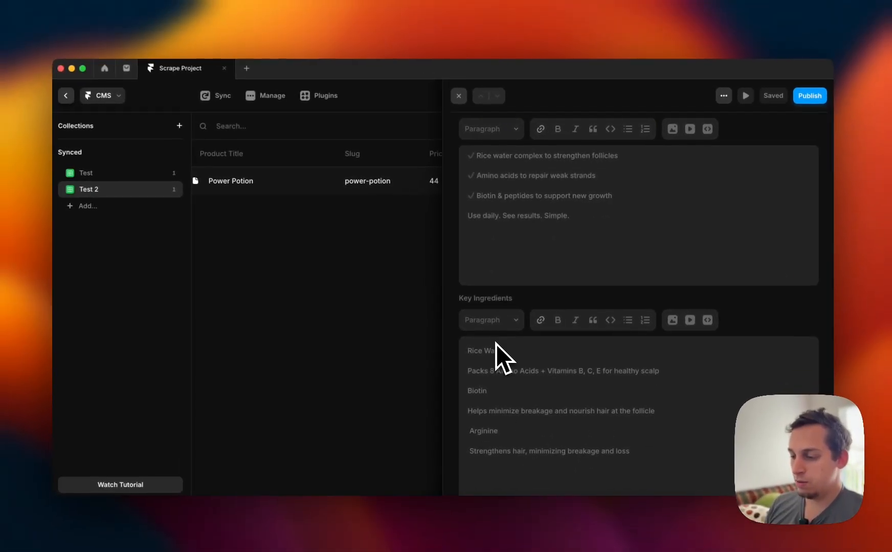
scroll(497, 344, down, 8)
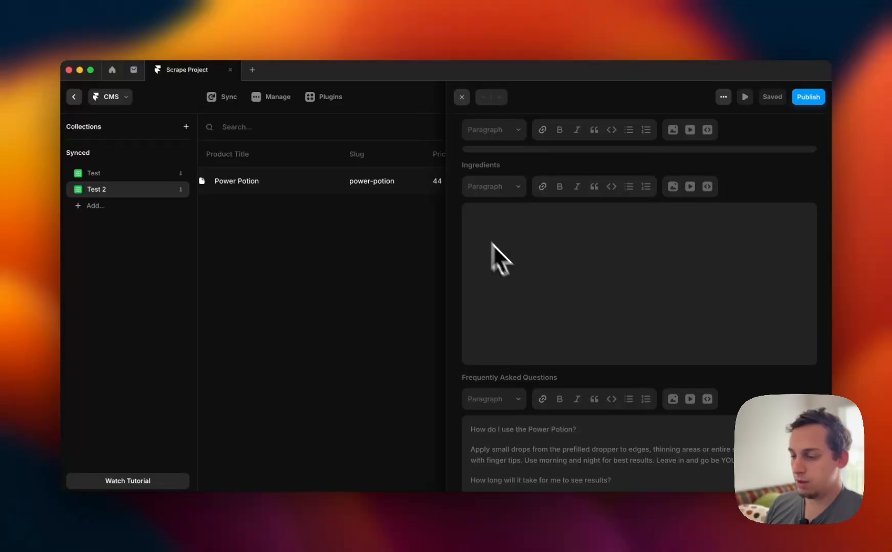
scroll(458, 352, down, 12)
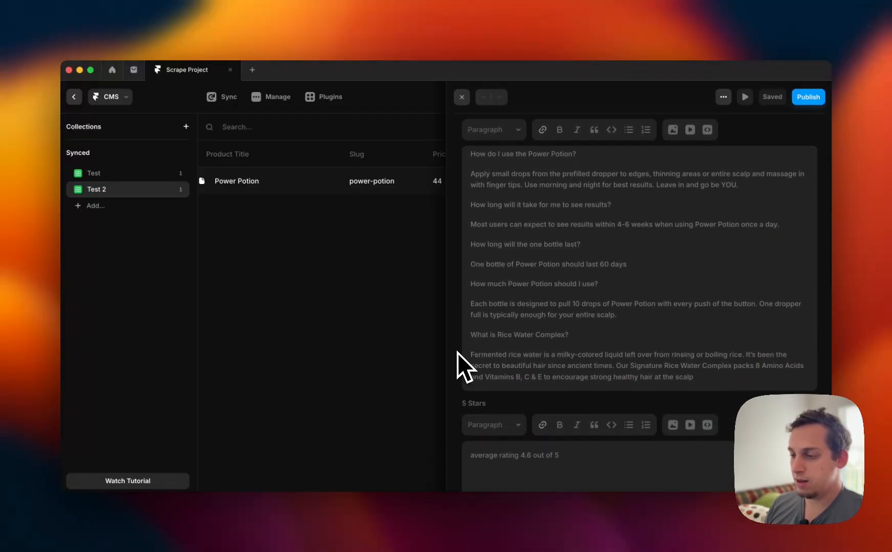
scroll(457, 352, down, 5)
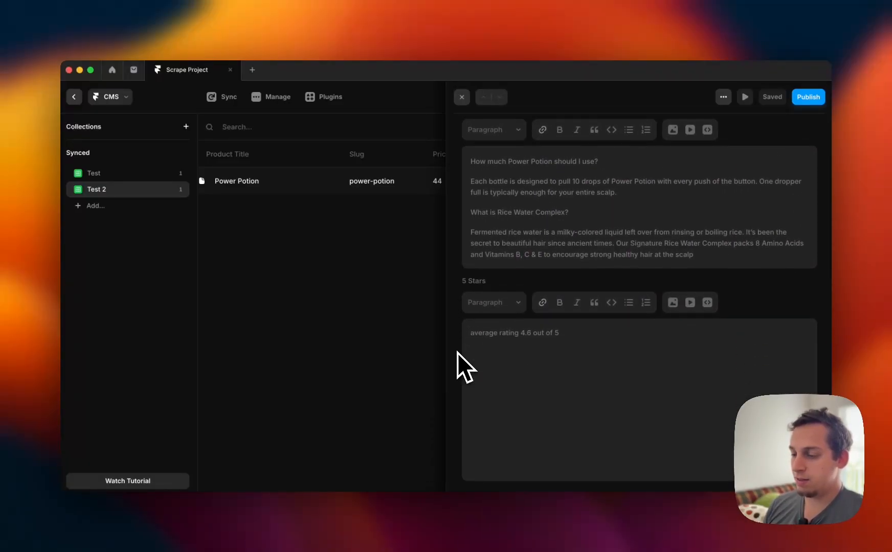
key(Escape)
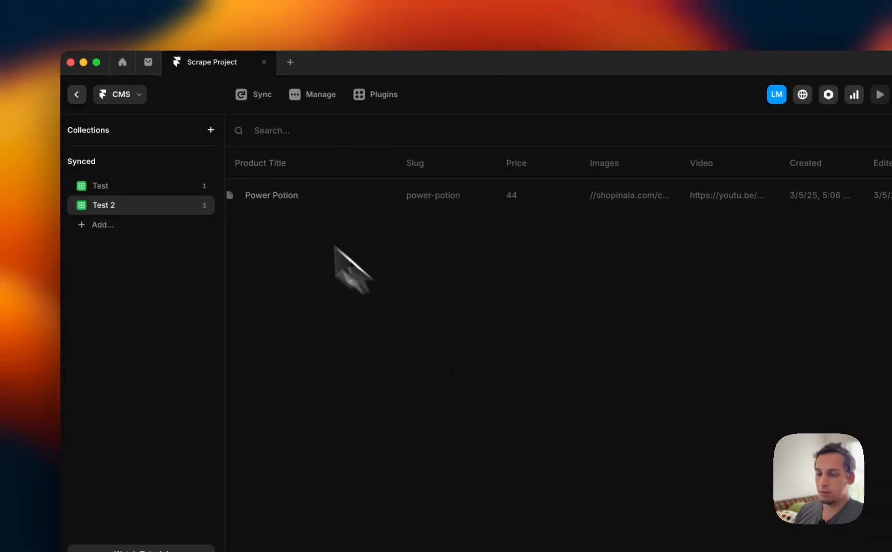
Step: Leave the CMS and create a new CMS detail page for the Test 2 collection
click(73, 97)
click(93, 136)
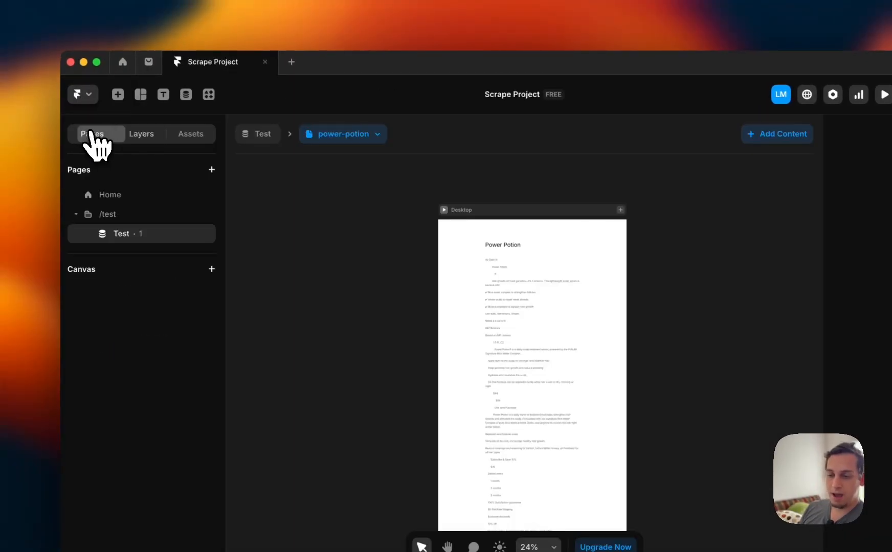
click(212, 169)
mouse_move(223, 206)
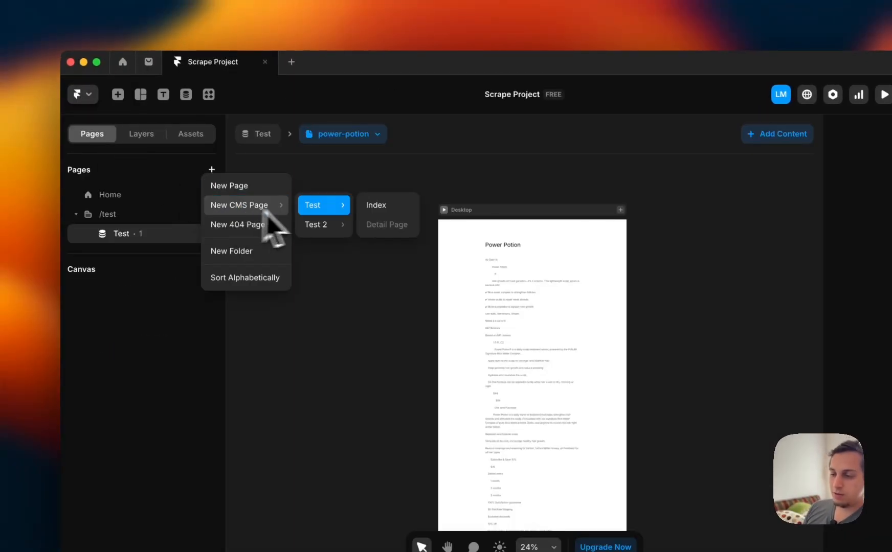
mouse_move(331, 225)
click(389, 251)
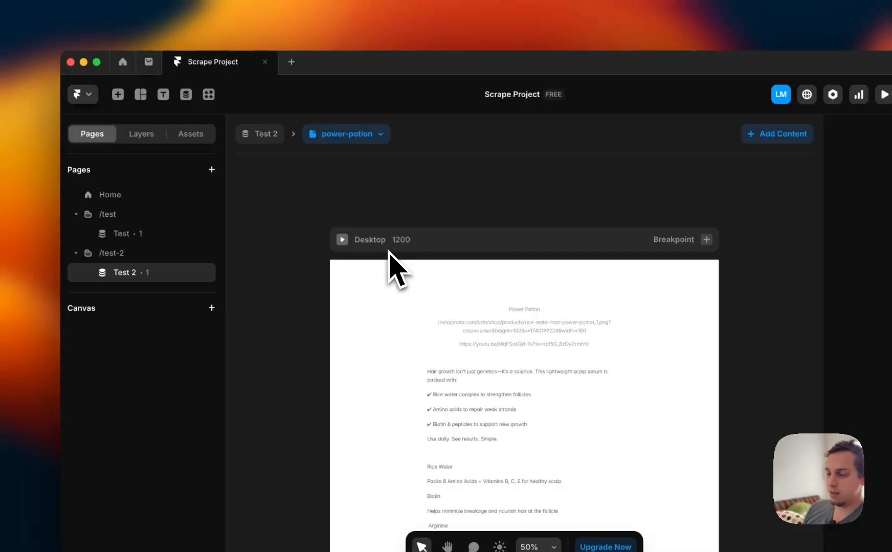
Step: Examine the generated Test 2 detail page, including its image link, description, ingredients and question texts
scroll(409, 307, down, 5)
scroll(410, 307, down, 3)
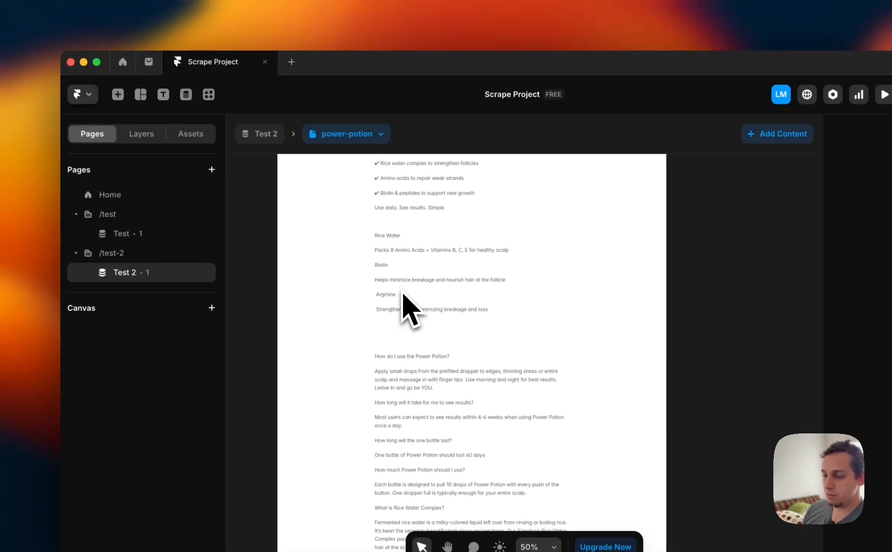
scroll(402, 296, up, 4)
click(434, 270)
scroll(439, 269, up, 6)
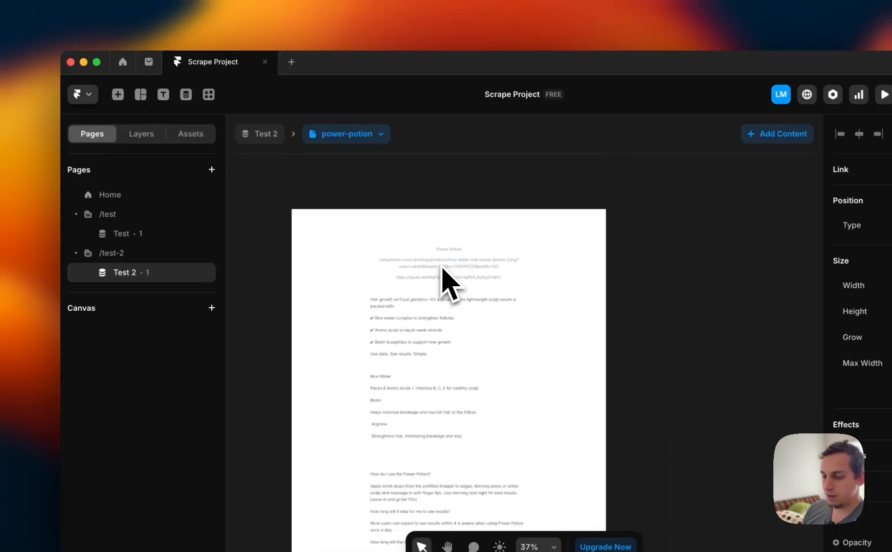
scroll(849, 410, down, 10)
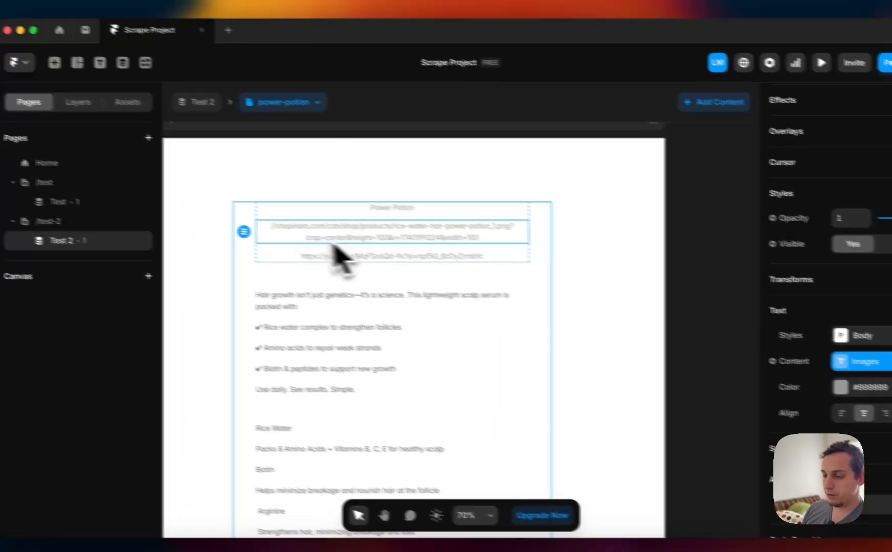
click(198, 238)
scroll(195, 236, left, 3)
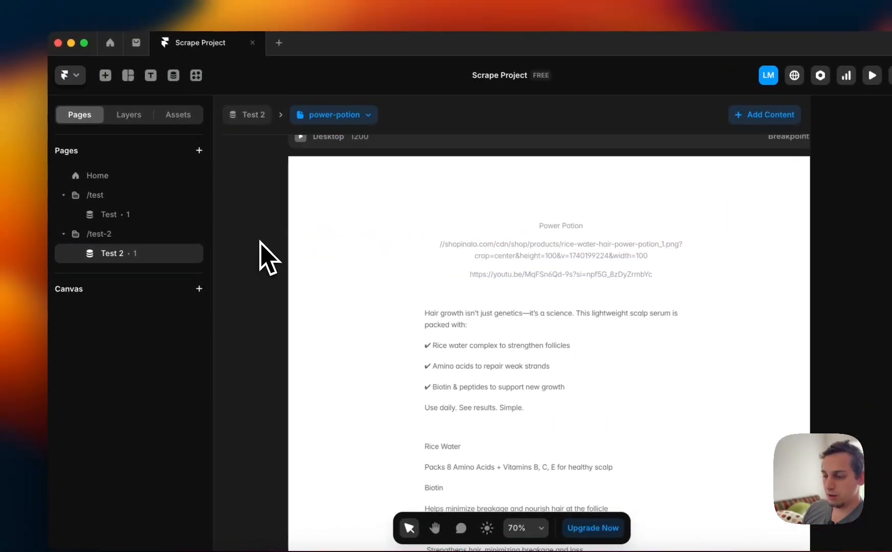
Step: Insert a YouTube element on the detail page between the video link text and the product description
click(502, 272)
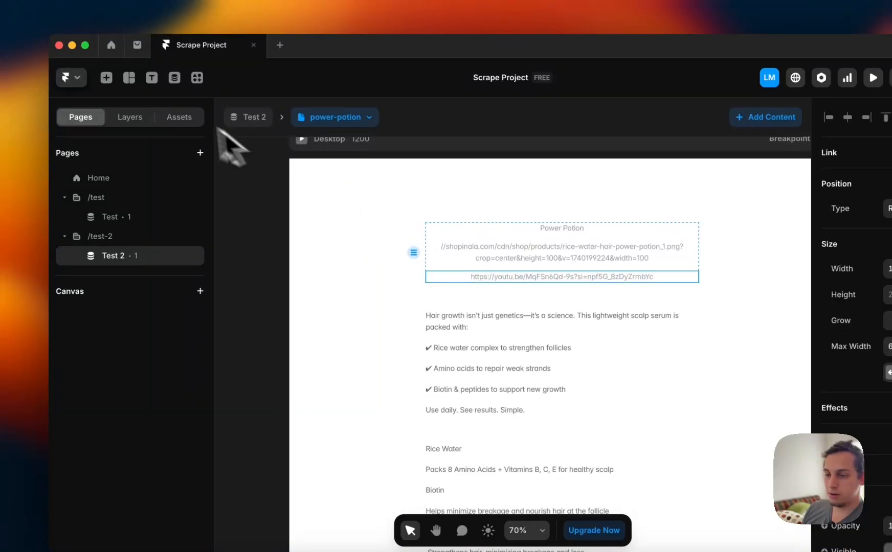
click(106, 75)
text(youtu)
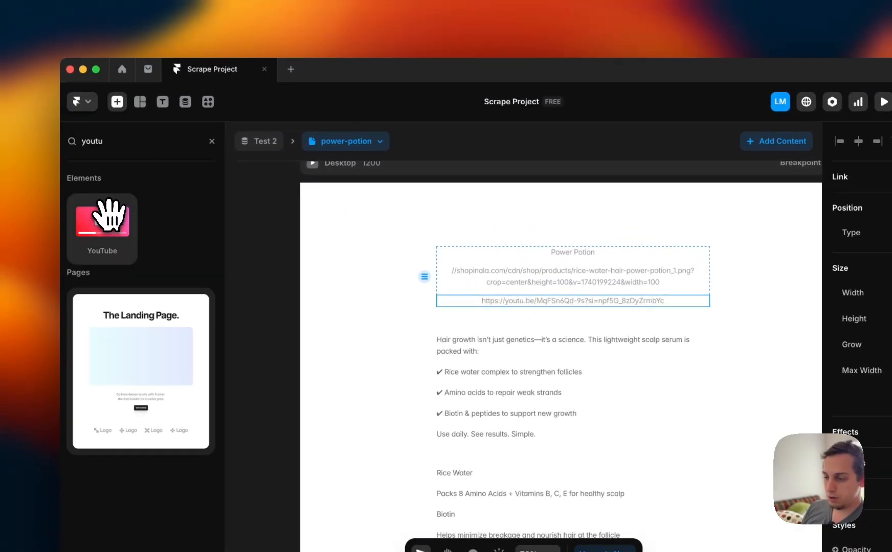
drag(110, 215, 554, 331)
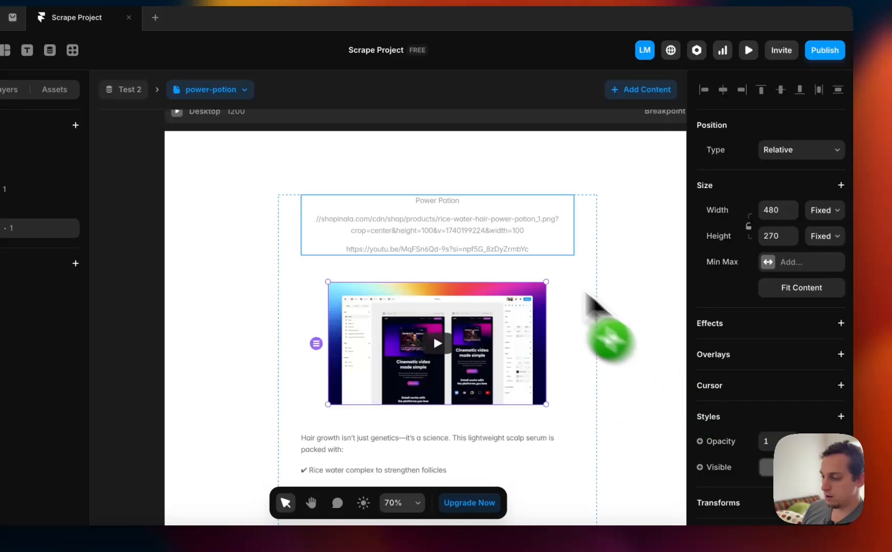
Step: Bind the YouTube player's video source to the collection's Video field
scroll(767, 368, down, 5)
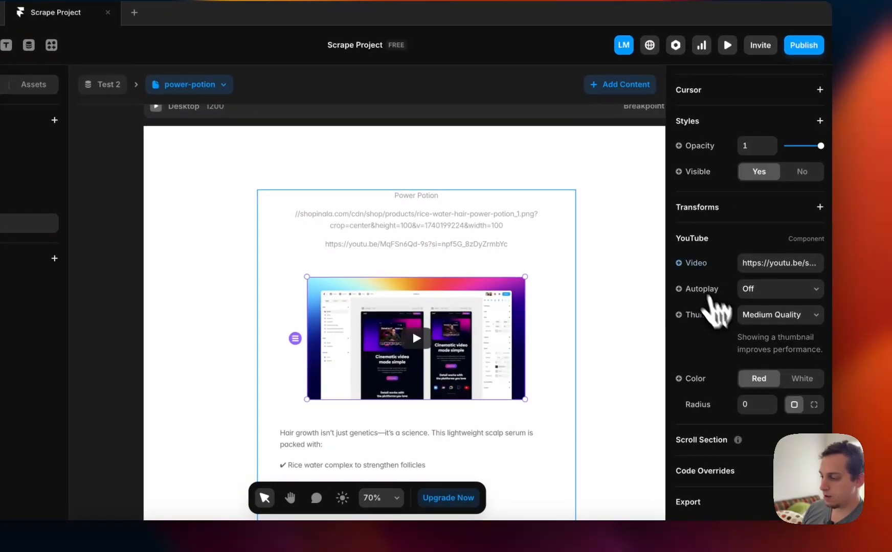
click(686, 264)
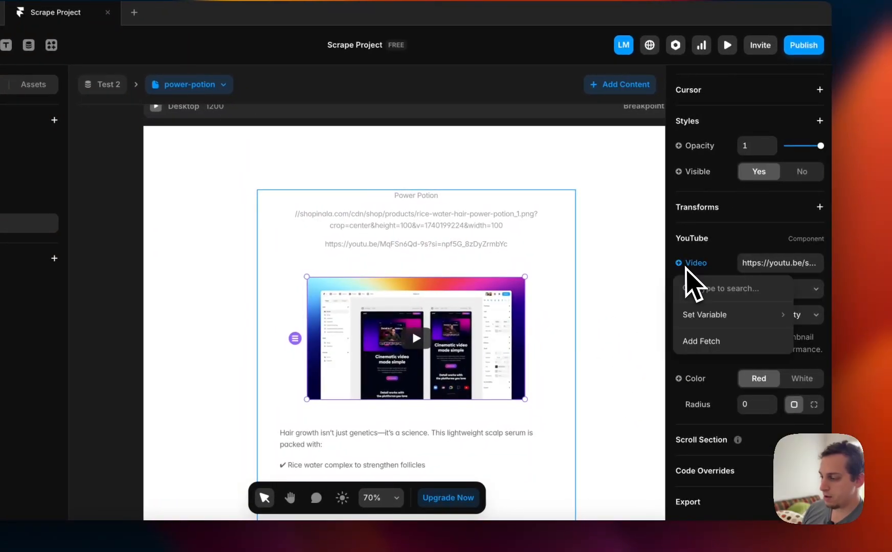
mouse_move(703, 314)
click(600, 184)
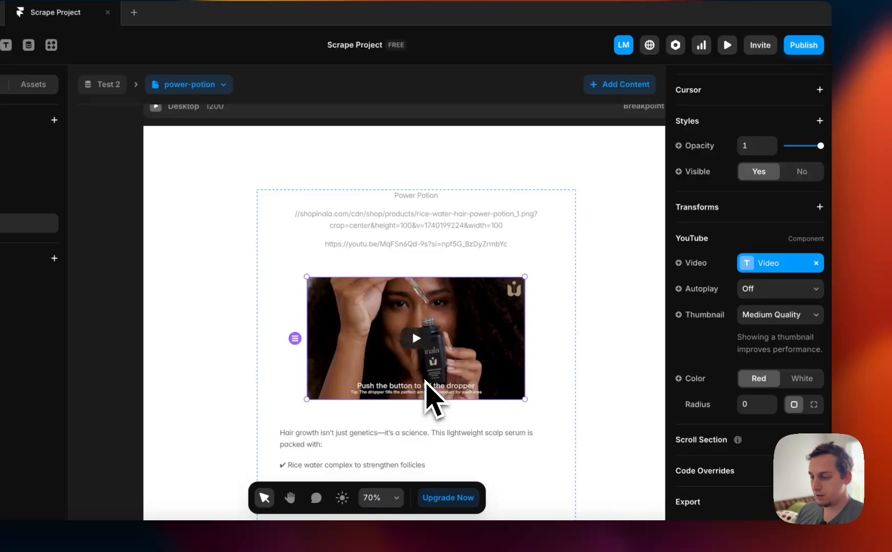
Step: Create a new Heading 1 text style and apply it to the Power Potion title
click(422, 197)
scroll(758, 332, down, 3)
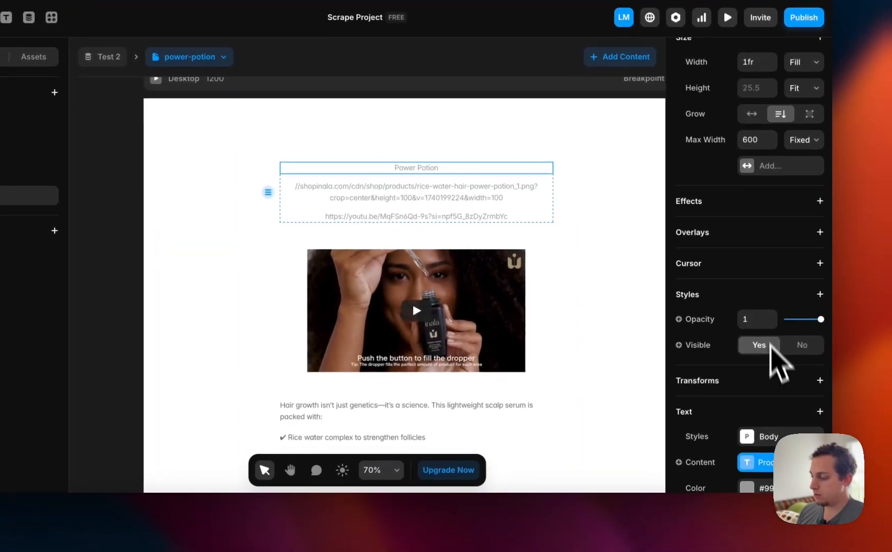
click(764, 447)
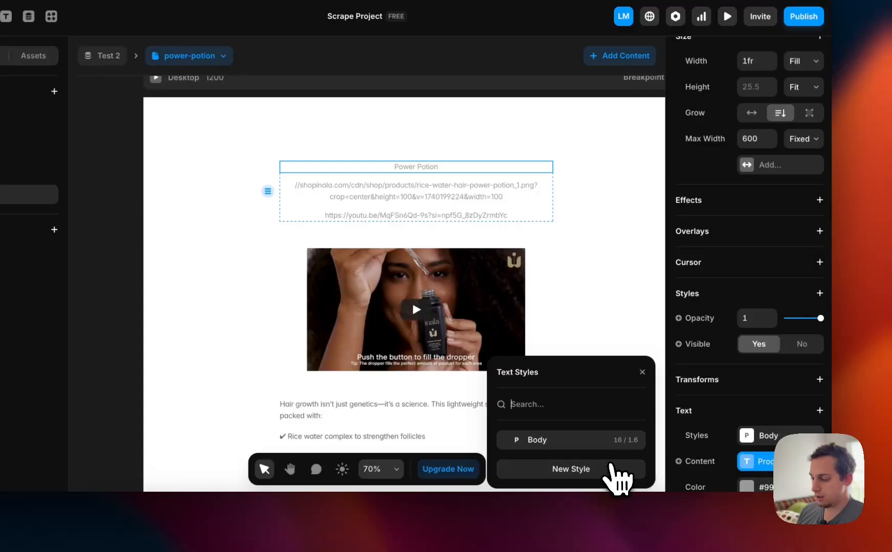
click(619, 468)
click(625, 353)
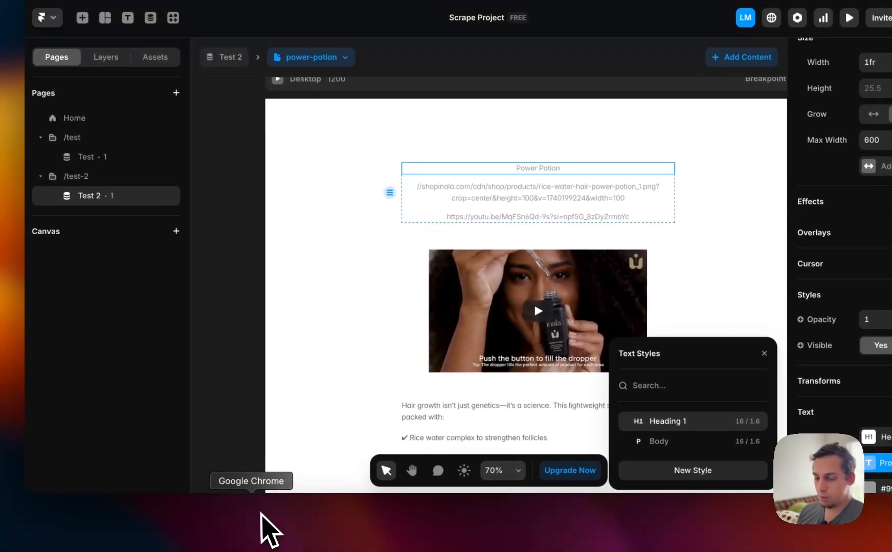
Step: Switch to Chrome and inspect the Power Potion heading on the shopinala.com product page
click(261, 512)
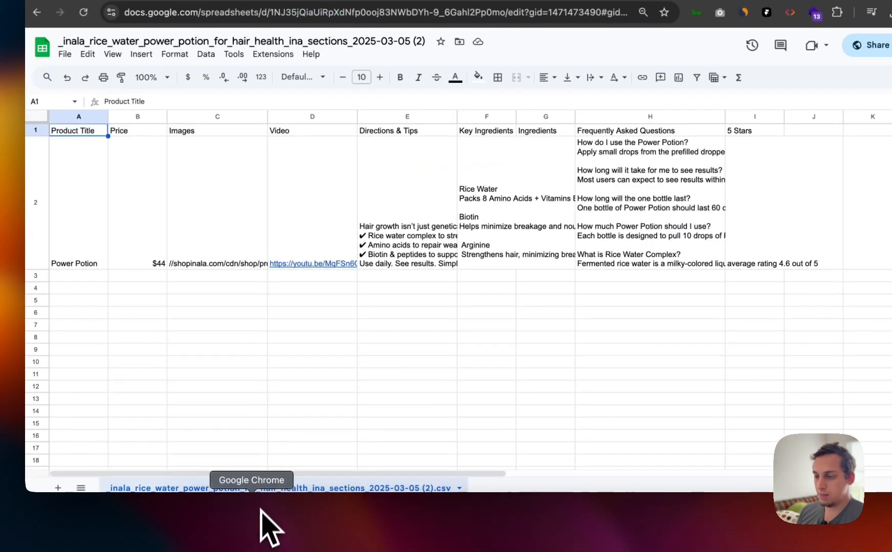
click(232, 21)
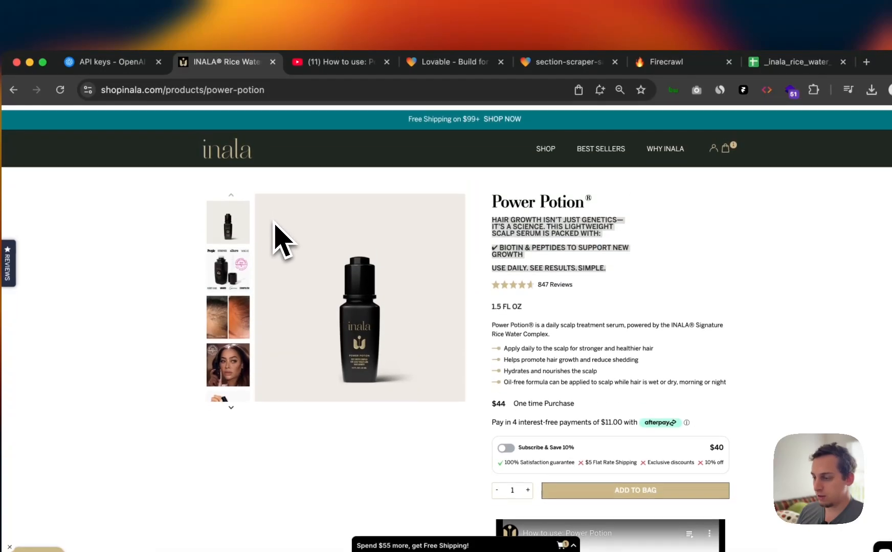
right_click(543, 200)
click(574, 342)
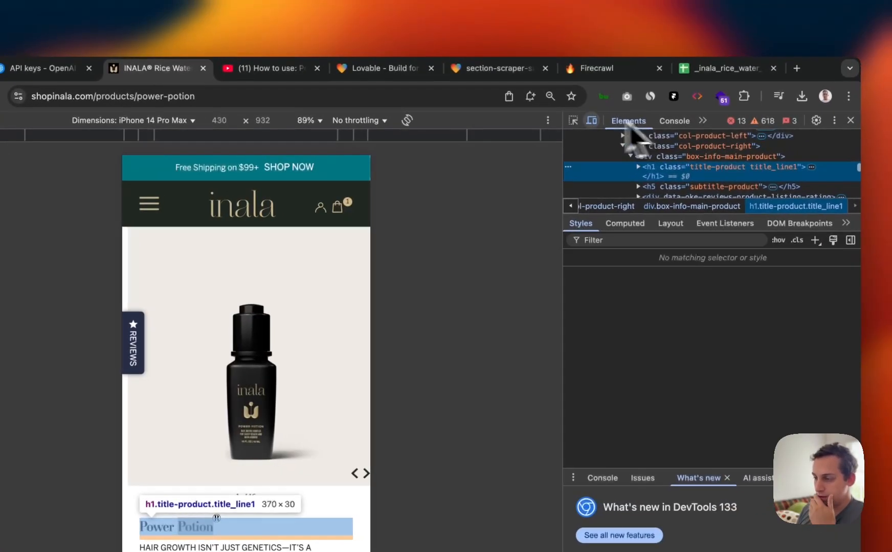
click(566, 121)
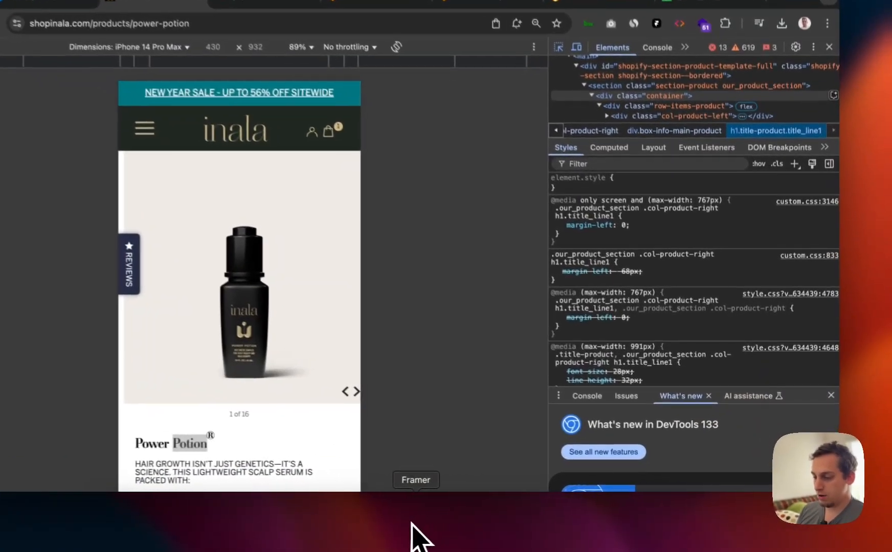
Step: Switch back to Framer and set the Heading 1 style's font size to 54
click(412, 524)
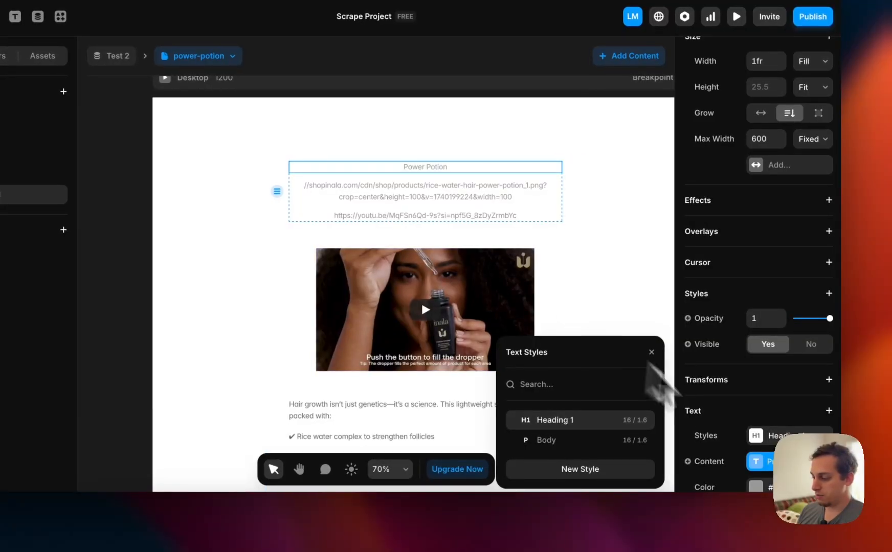
click(642, 420)
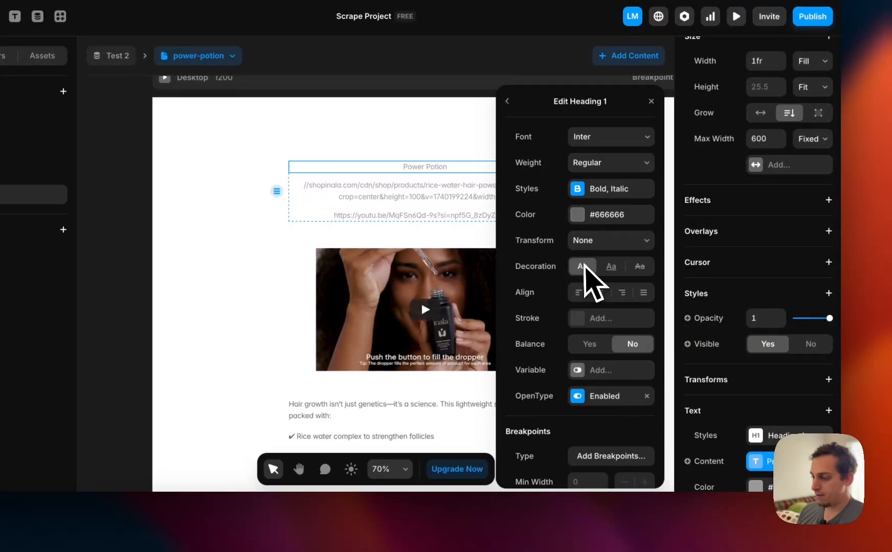
scroll(570, 332, down, 3)
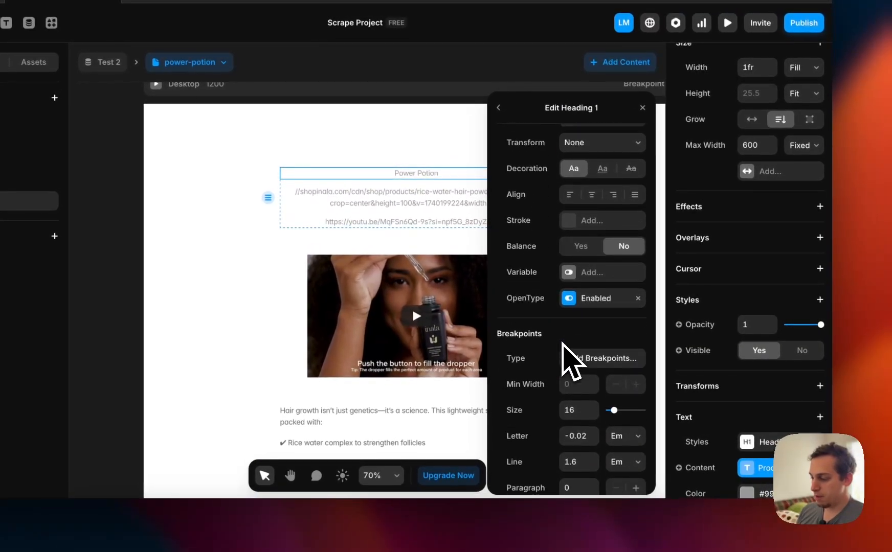
scroll(565, 358, down, 1)
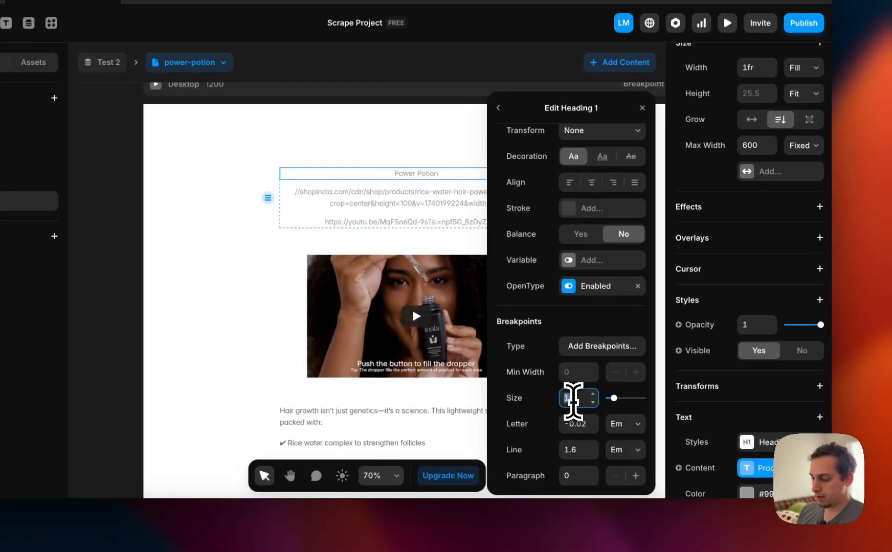
text(54)
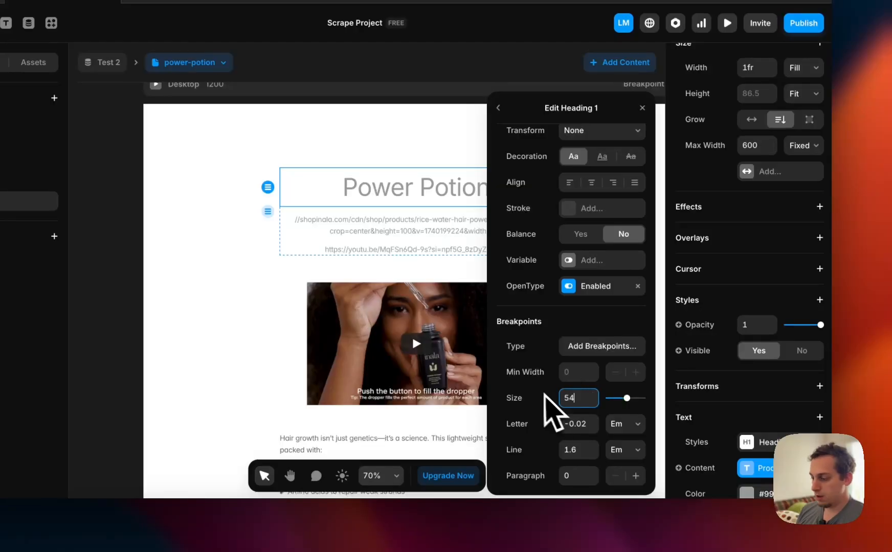
Step: Set the Heading 1 style's colour to black, #000000
scroll(580, 396, up, 1)
scroll(570, 377, up, 3)
click(569, 221)
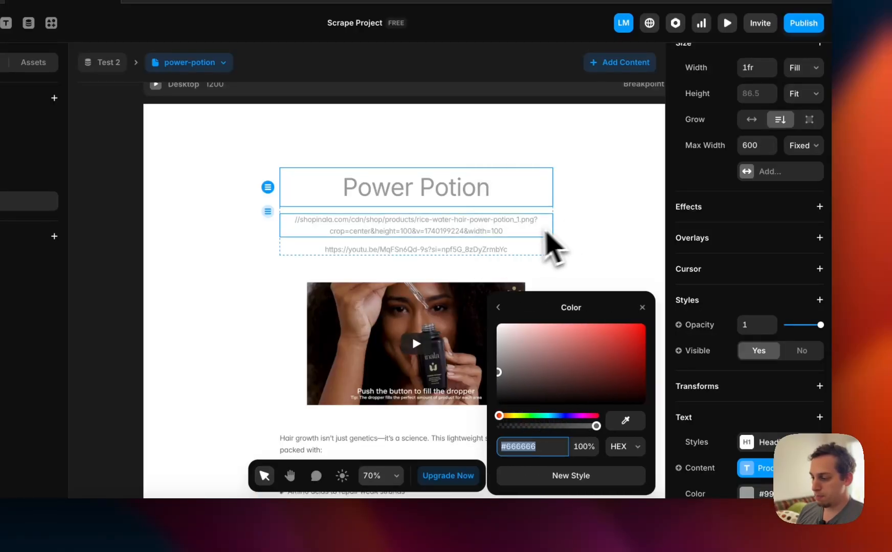
drag(530, 351, 451, 478)
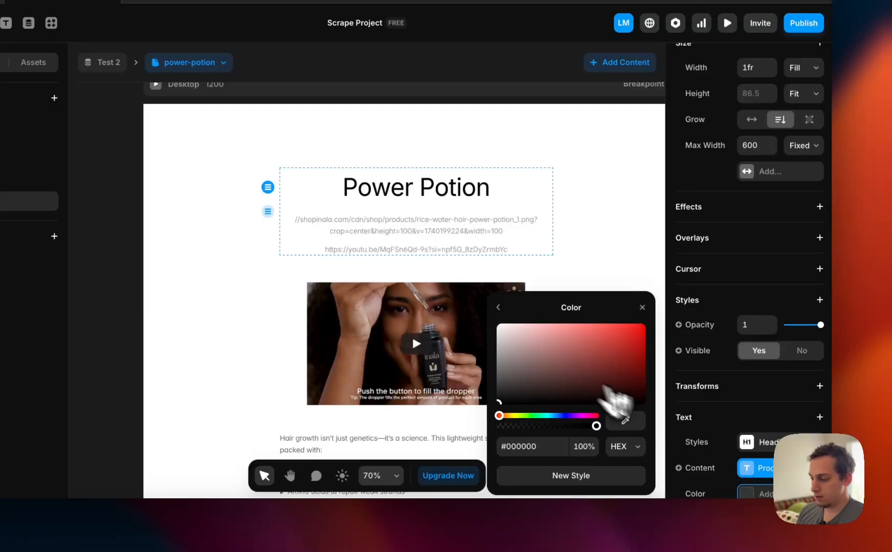
click(499, 309)
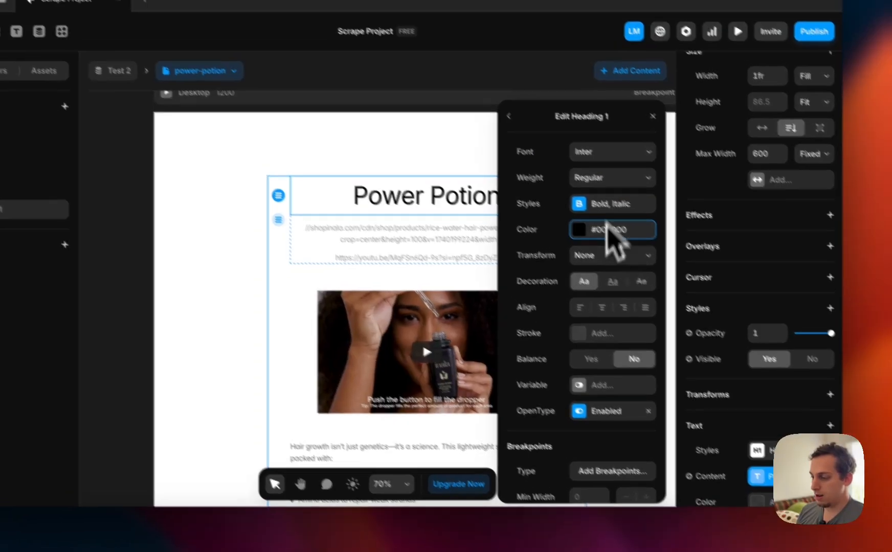
Step: Set the Heading 1 style's font to Bespoke Serif with Medium weight
click(587, 146)
text(serif)
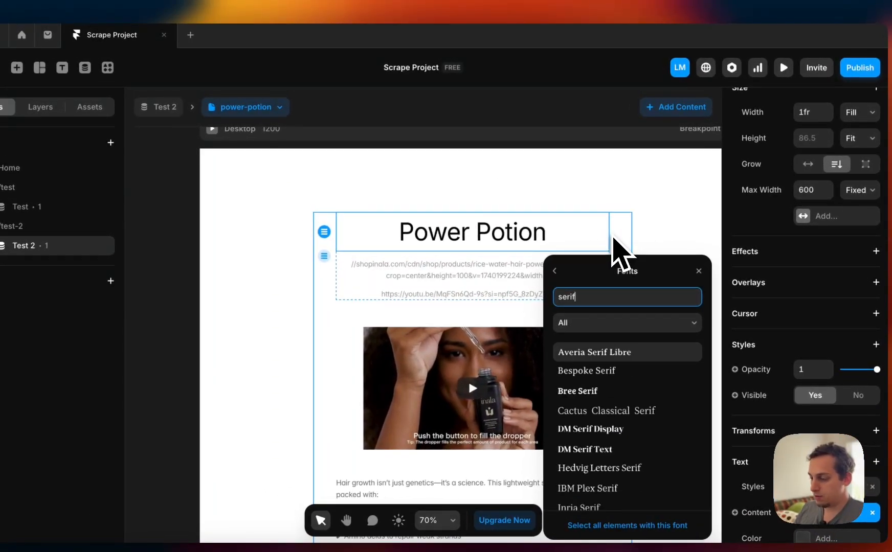
click(605, 372)
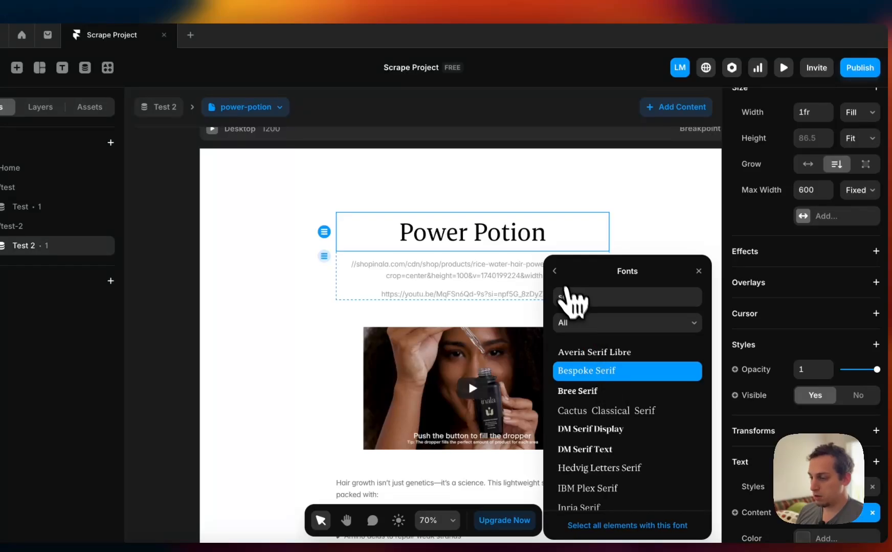
click(564, 287)
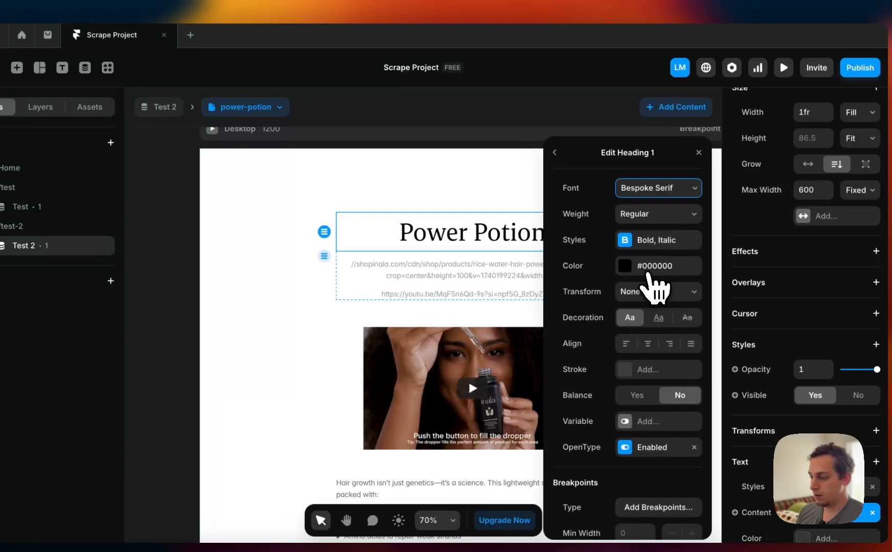
click(646, 215)
key(Escape)
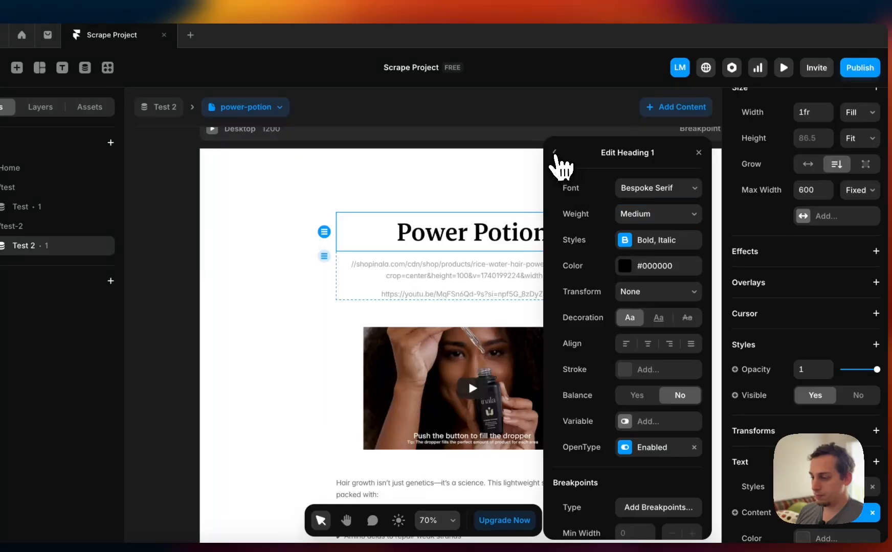
click(555, 154)
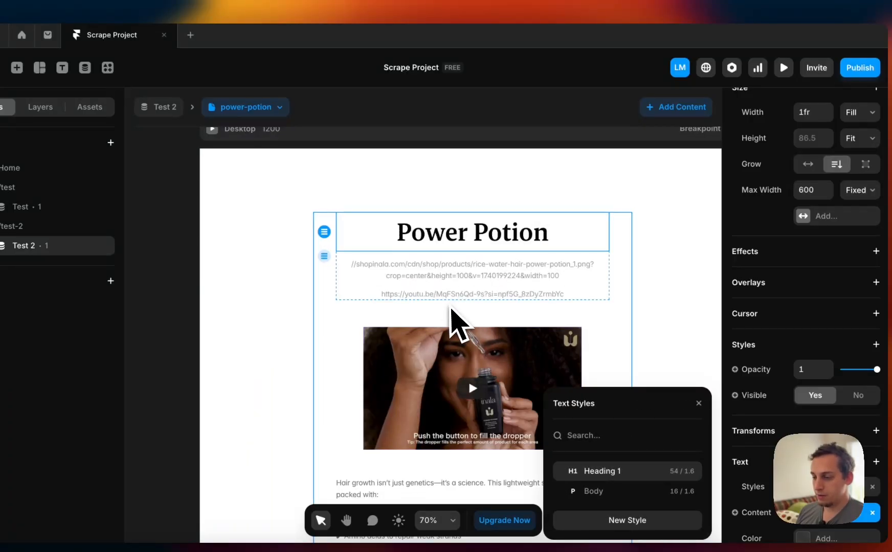
Step: Delete the YouTube link text above the video player
click(441, 279)
click(452, 295)
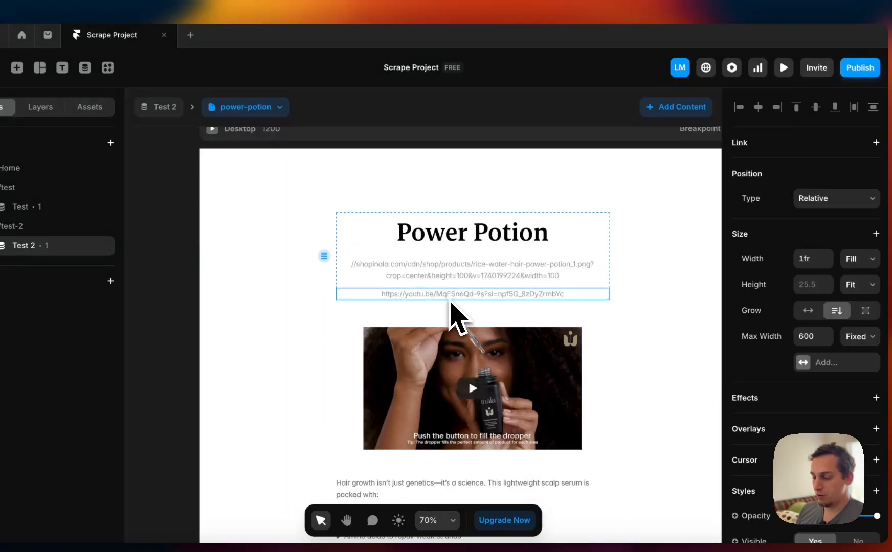
key(BackSpace)
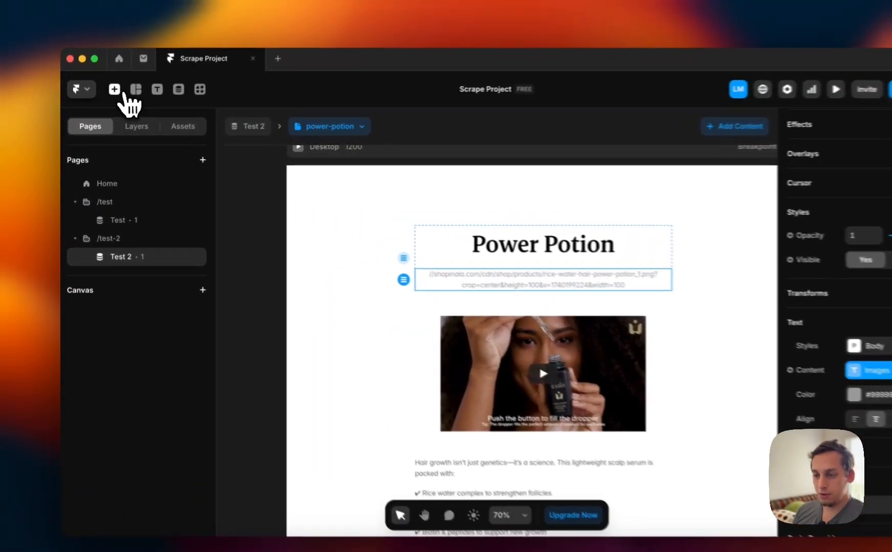
Step: Draw a frame about 351 by 396 on the empty canvas beside the detail page
click(108, 96)
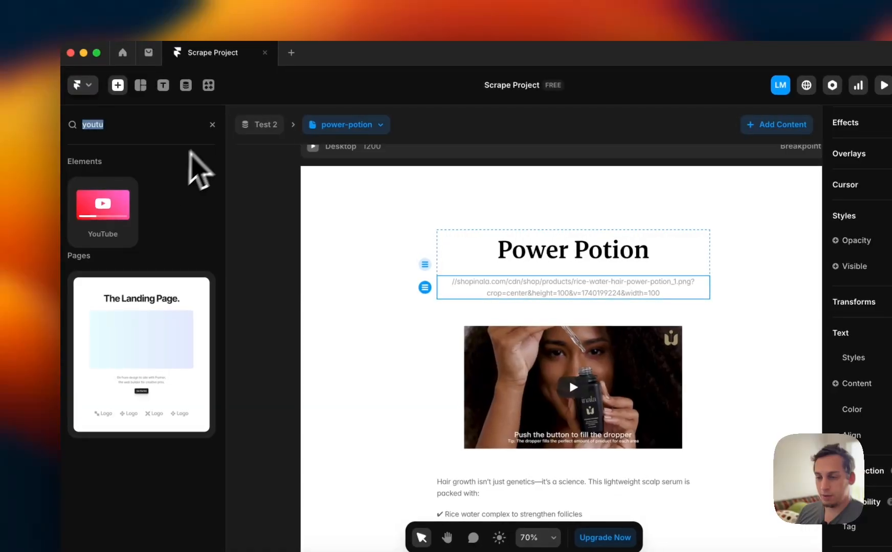
click(146, 86)
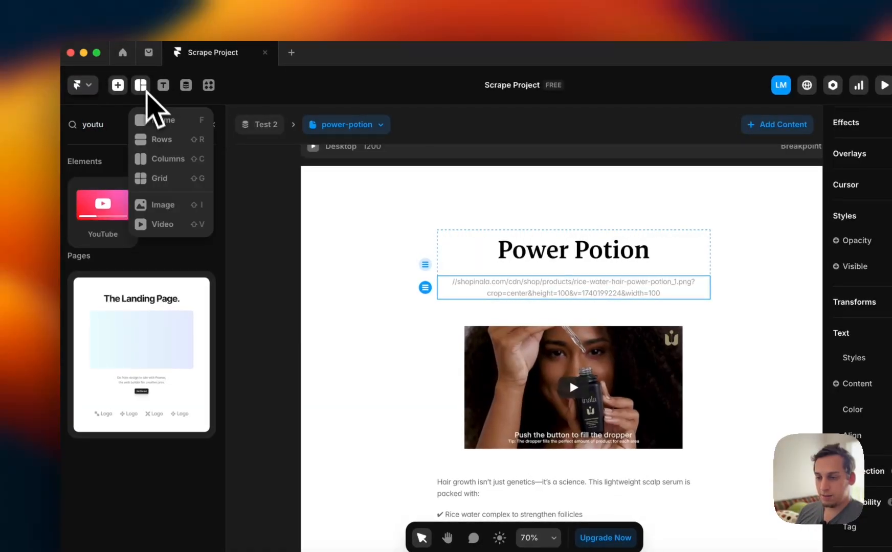
click(156, 124)
scroll(256, 253, left, 5)
drag(279, 223, 441, 405)
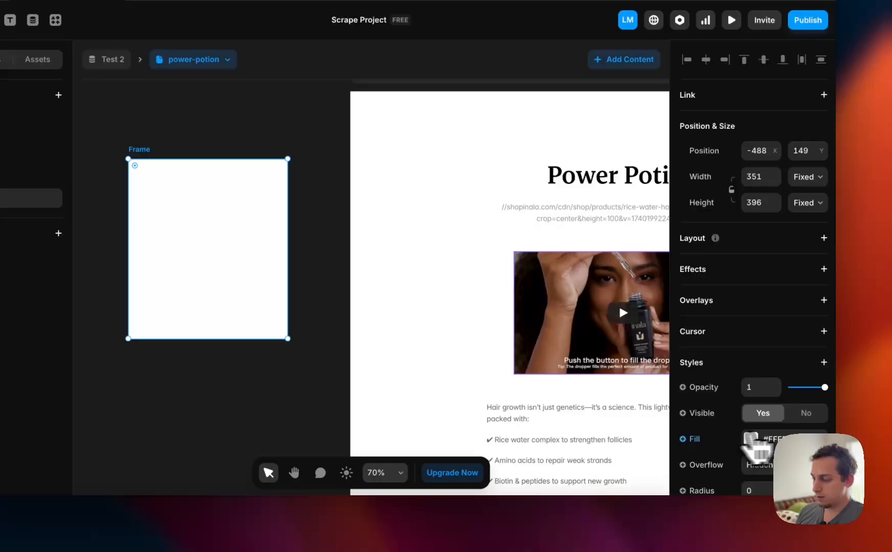
Step: Check the variable options that the collection's Images field offers for the frame's fill
click(718, 447)
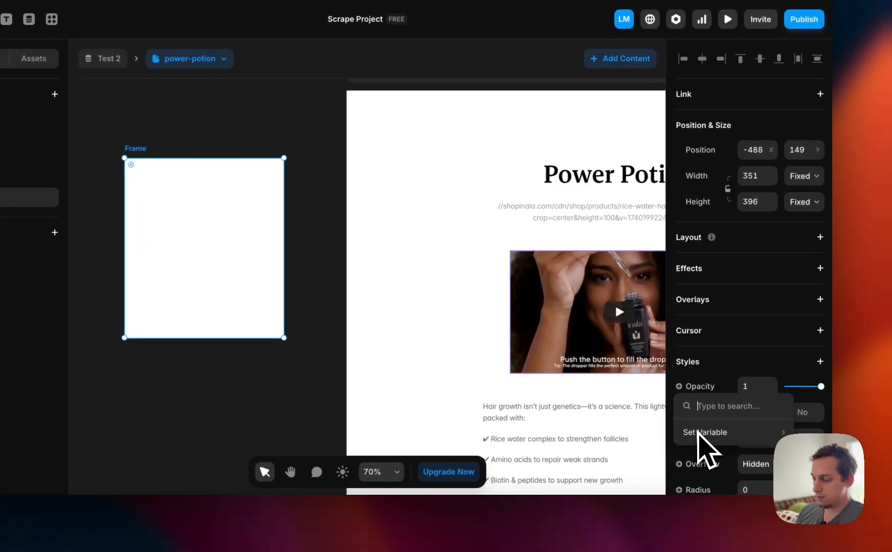
mouse_move(713, 433)
mouse_move(586, 280)
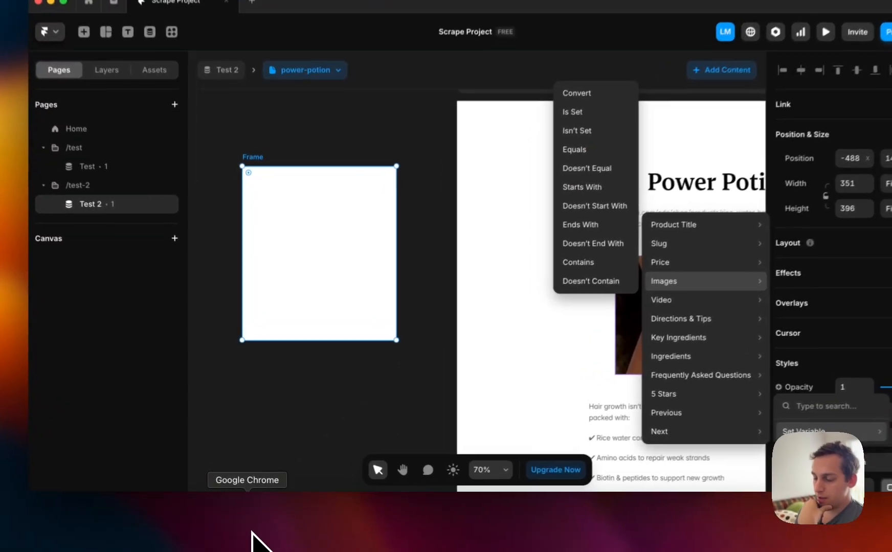
Step: Switch to Chrome and remove the leading slashes from the Power Potion image URL in cell C2 of the Google Sheet
click(251, 527)
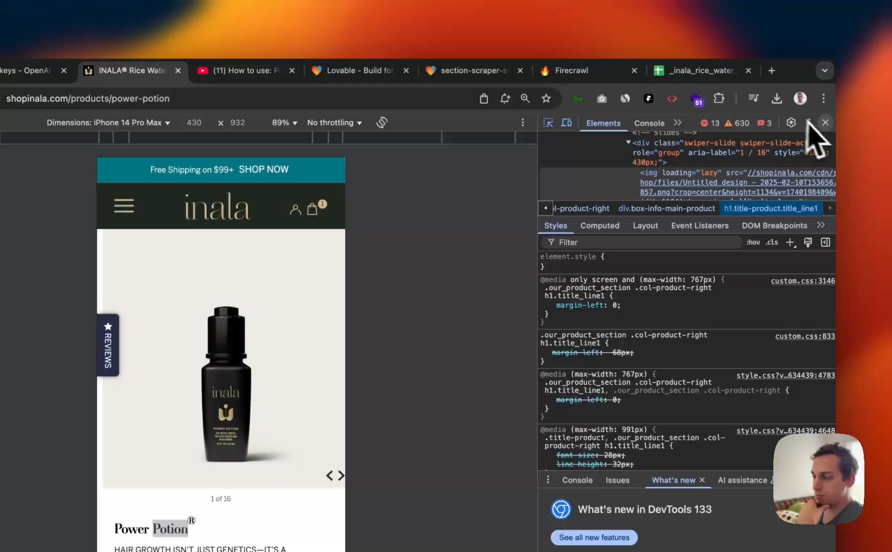
click(825, 123)
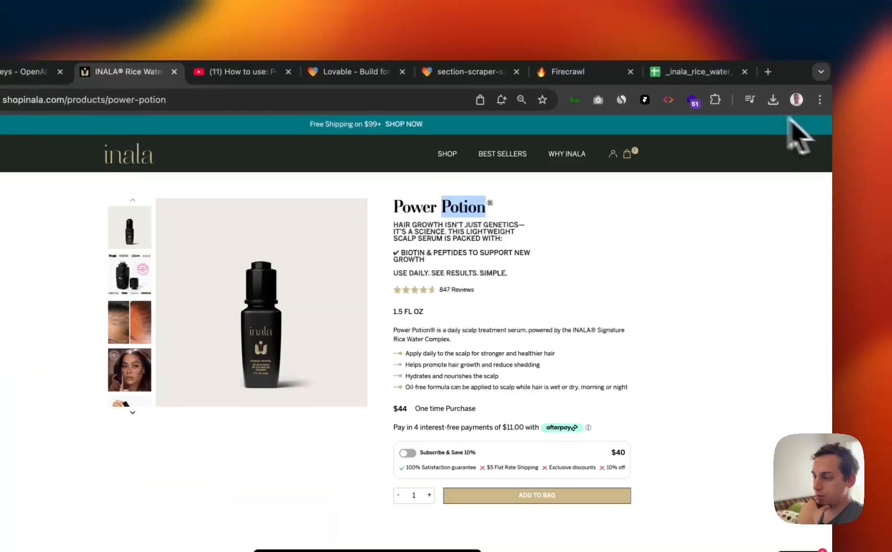
click(699, 72)
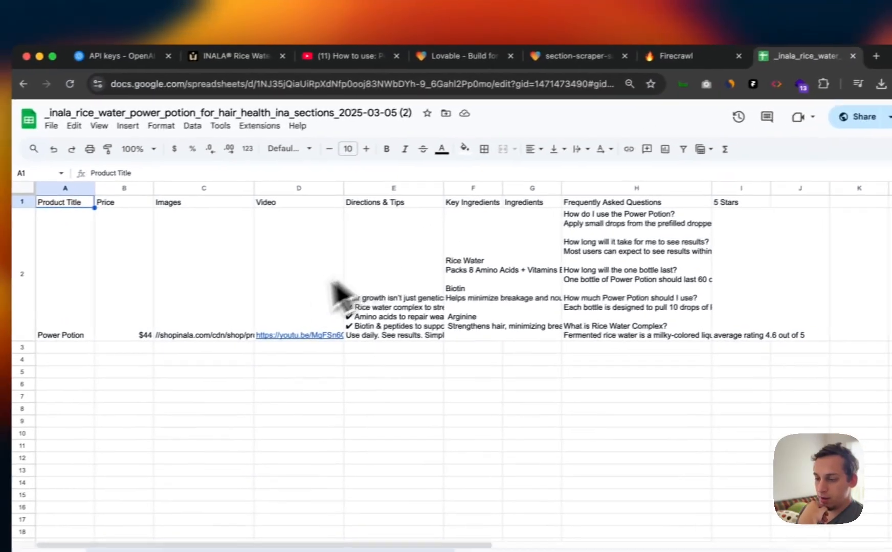
double_click(114, 348)
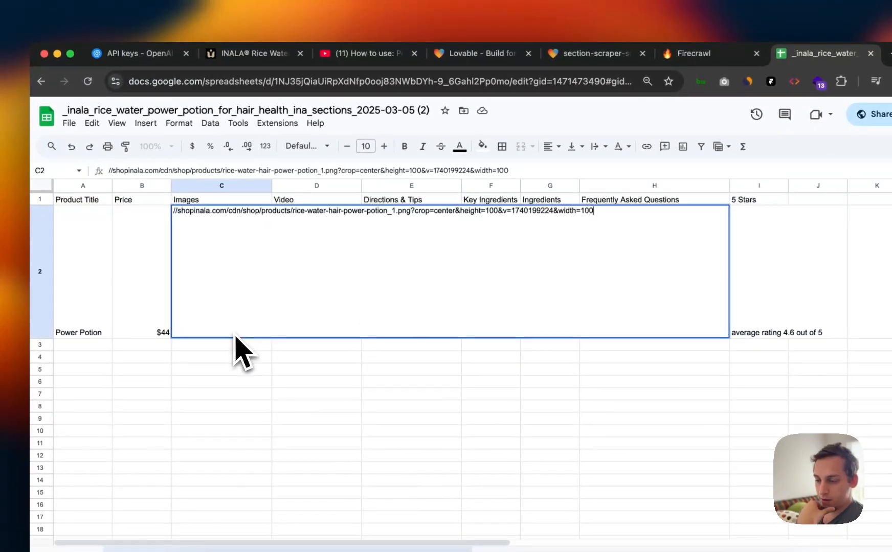
triple_click(234, 210)
click(200, 211)
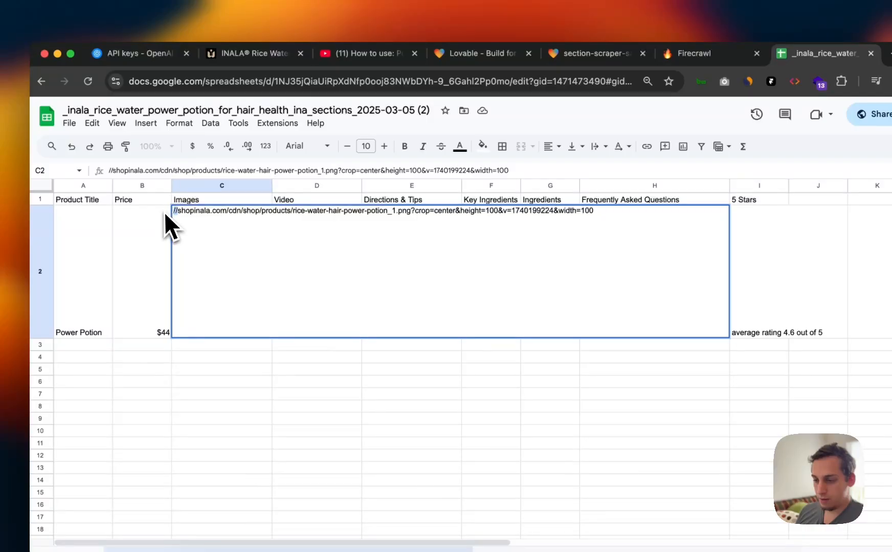
key(BackSpace)
key(BackSpace)
Step: Copy the image URL from C2 and open it in a new browser tab to examine the product image
triple_click(180, 213)
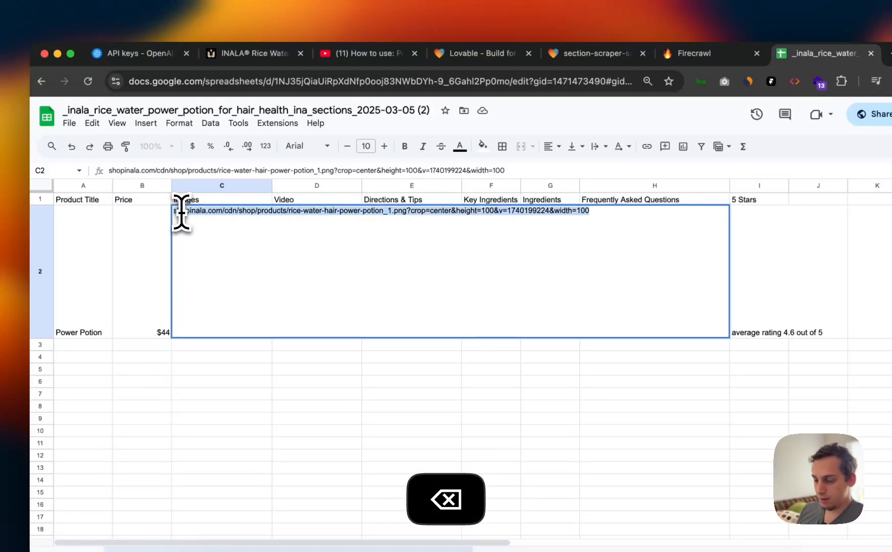
key(super+c)
click(771, 72)
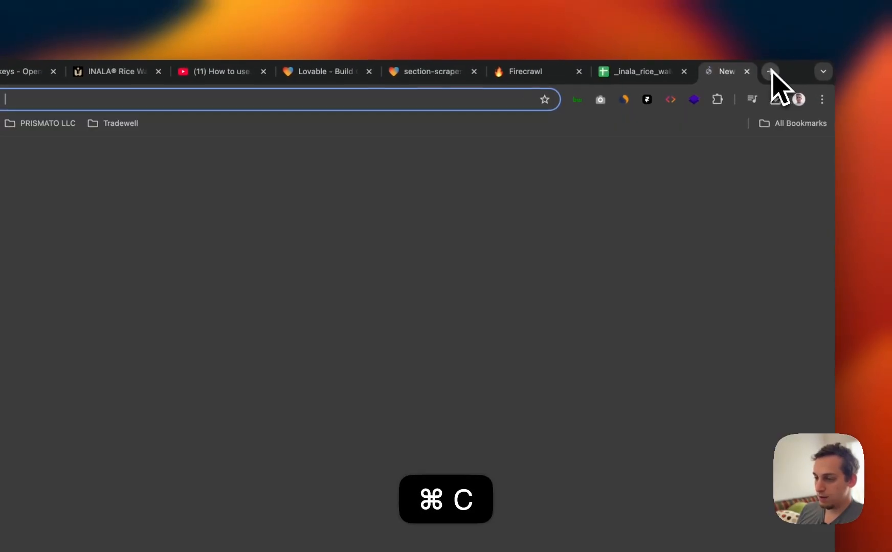
key(super+v)
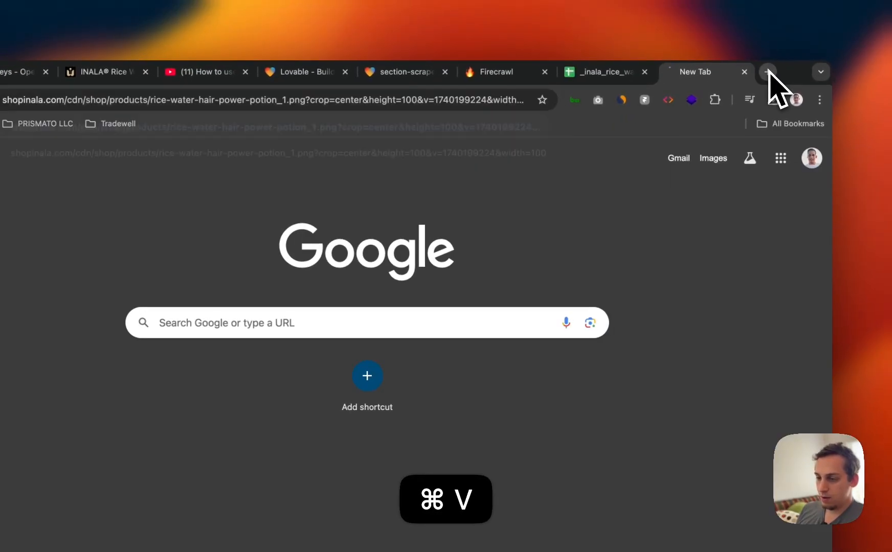
key(Return)
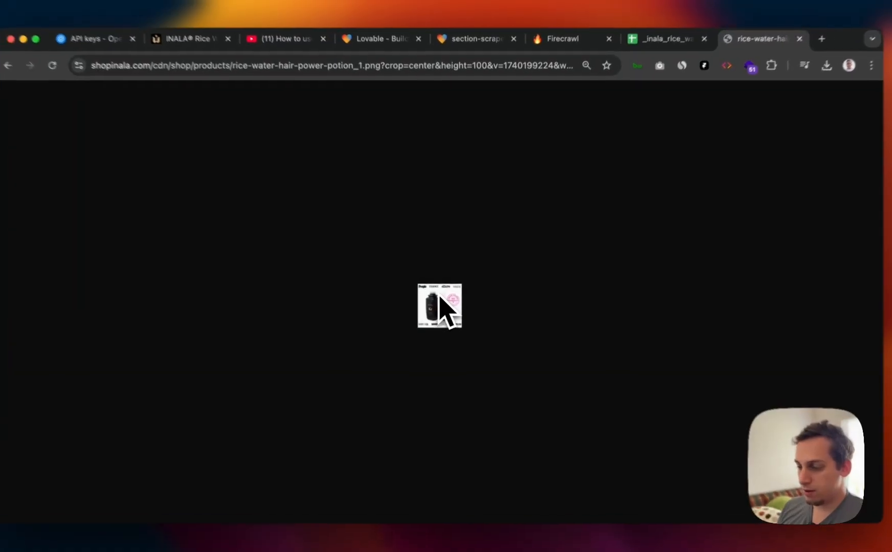
scroll(364, 341, up, 5)
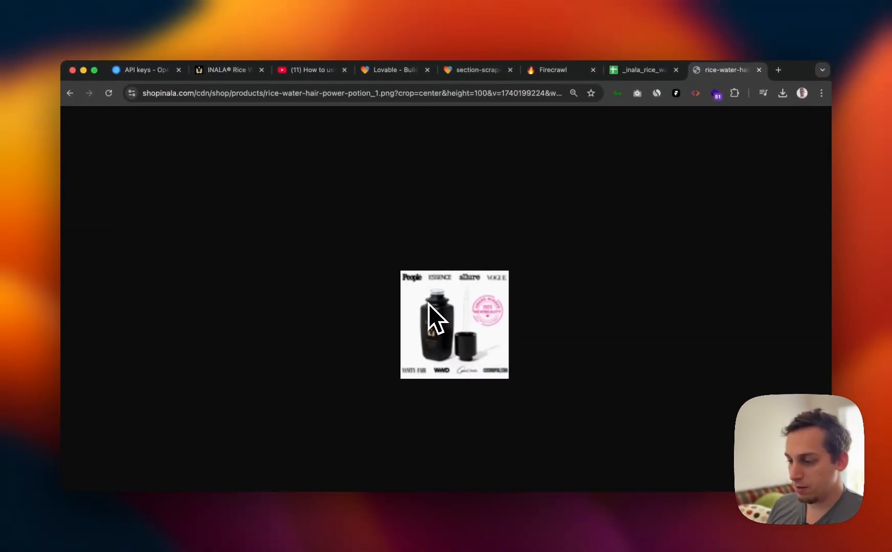
scroll(428, 305, down, 5)
Step: Delete everything after "rice-water-hair-power-potion_1.png?" from the image URL in C2 and copy the shortened URL
click(646, 70)
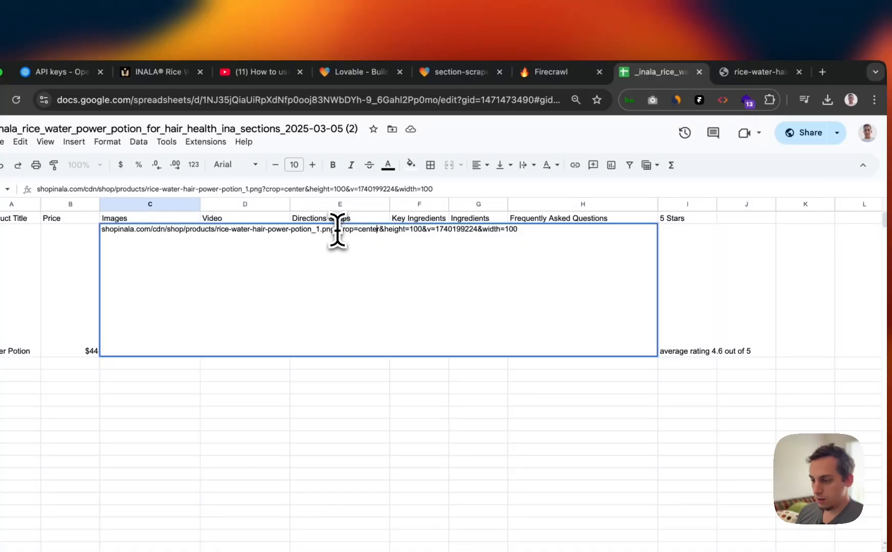
key(BackSpace)
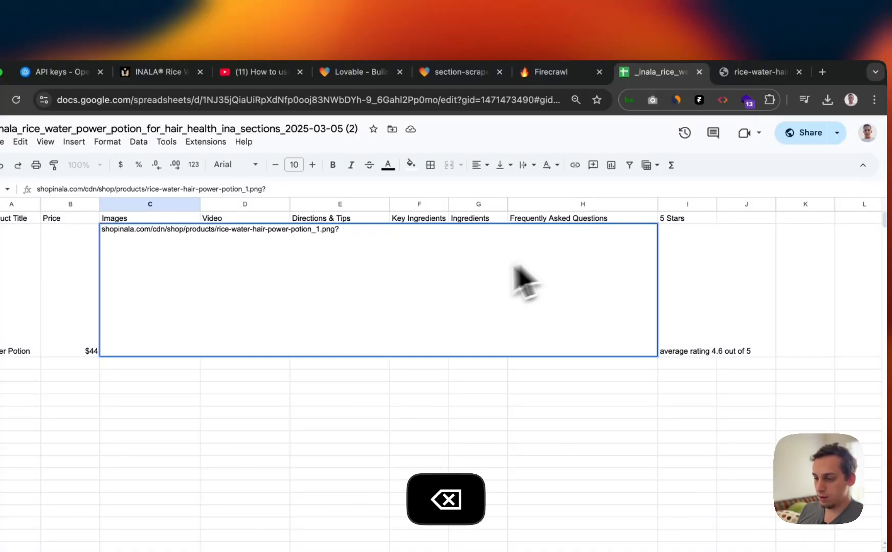
key(super+a)
key(super+c)
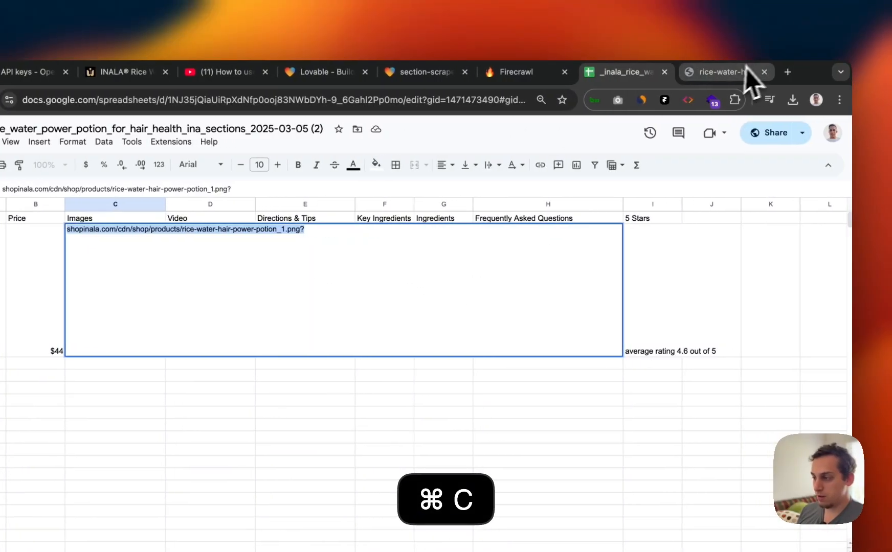
Step: Load the shortened image URL in the open product image tab to check it
click(767, 72)
click(417, 107)
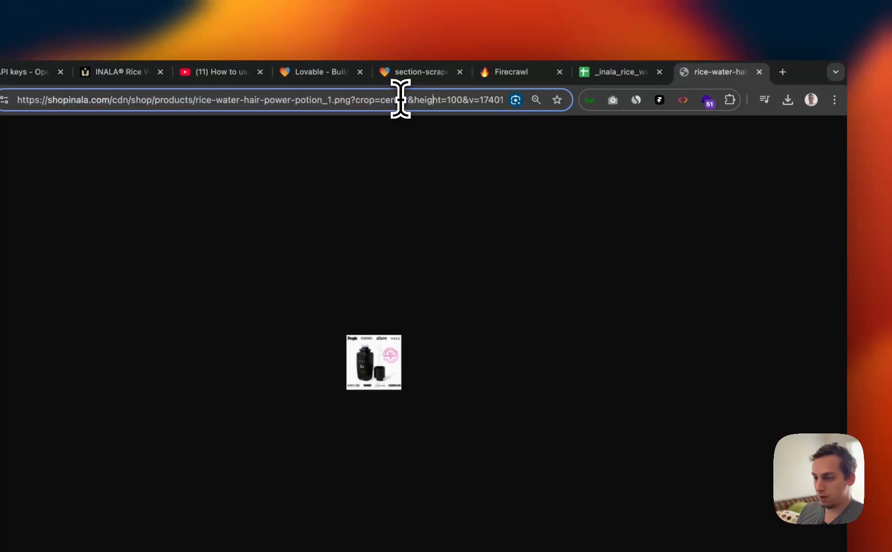
key(super+a)
key(super+v)
key(Return)
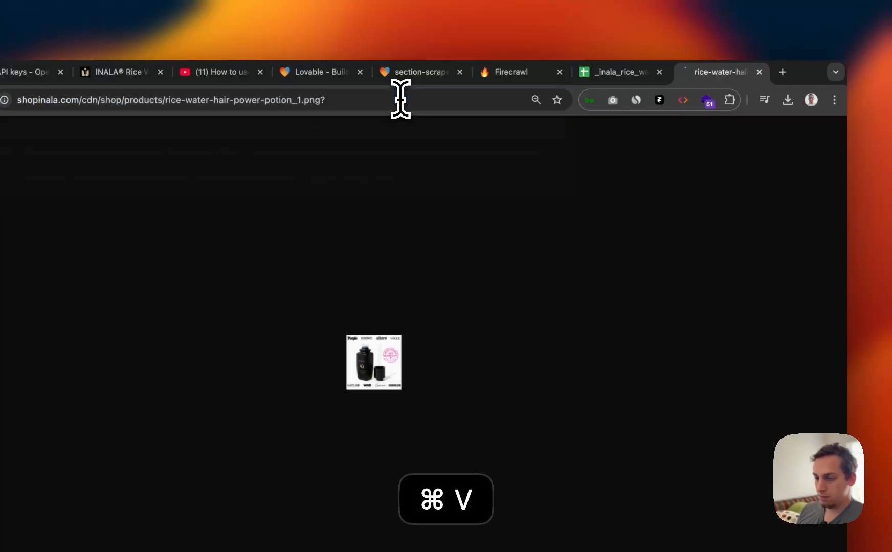
Step: Return to the Google Sheet and commit the shortened image URL in the Images cell of the Power Potion row
click(609, 72)
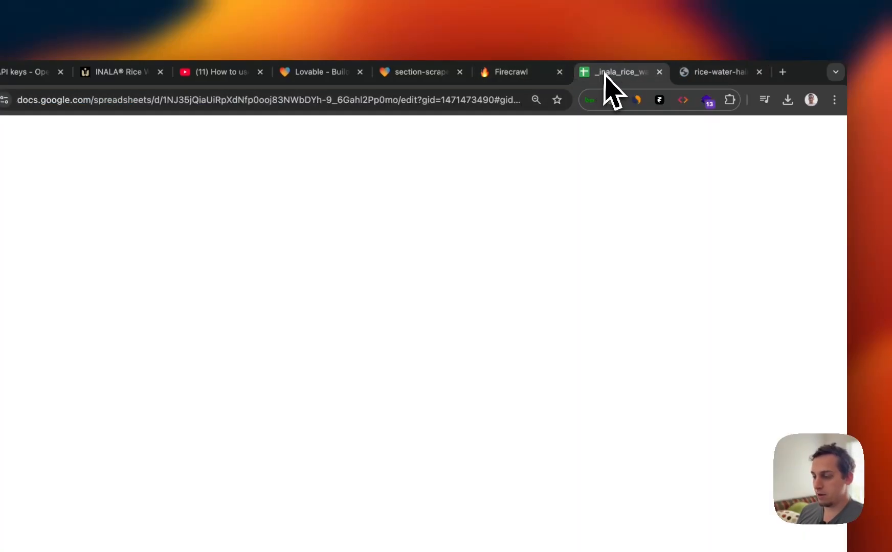
click(156, 409)
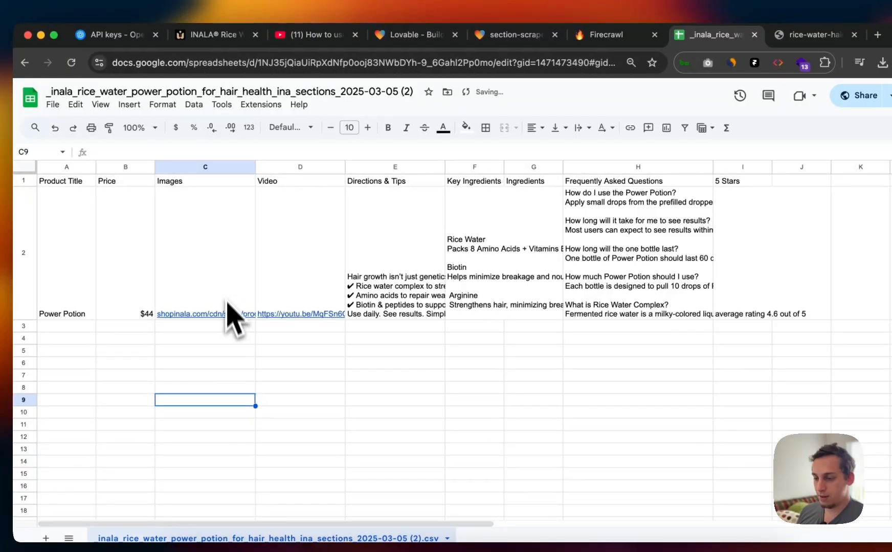
click(174, 301)
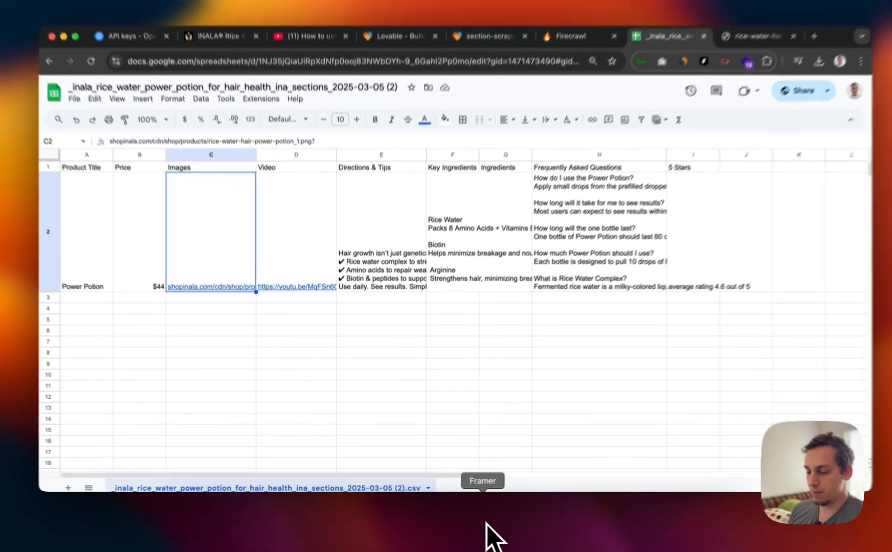
Step: Switch to Framer, sync the Test 2 collection with Google Sheets, and check the Power Potion item's Images value
click(488, 533)
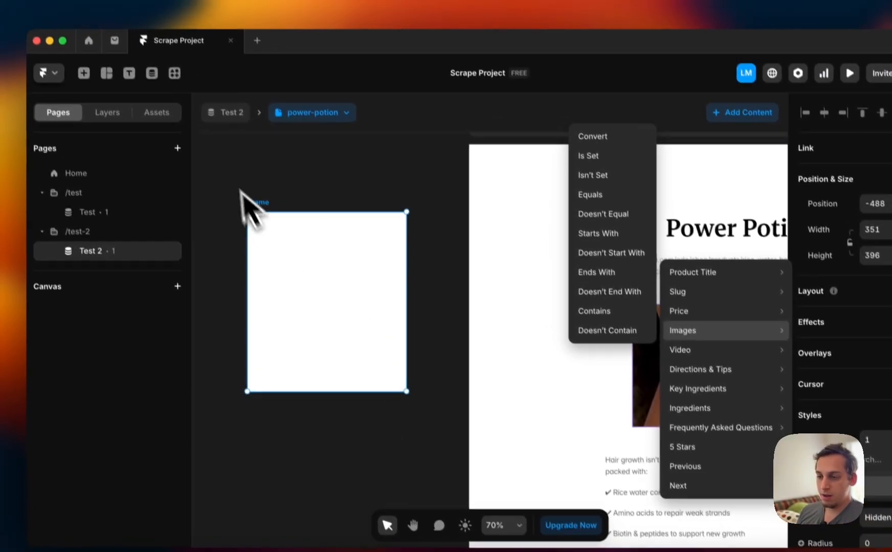
click(158, 90)
click(158, 90)
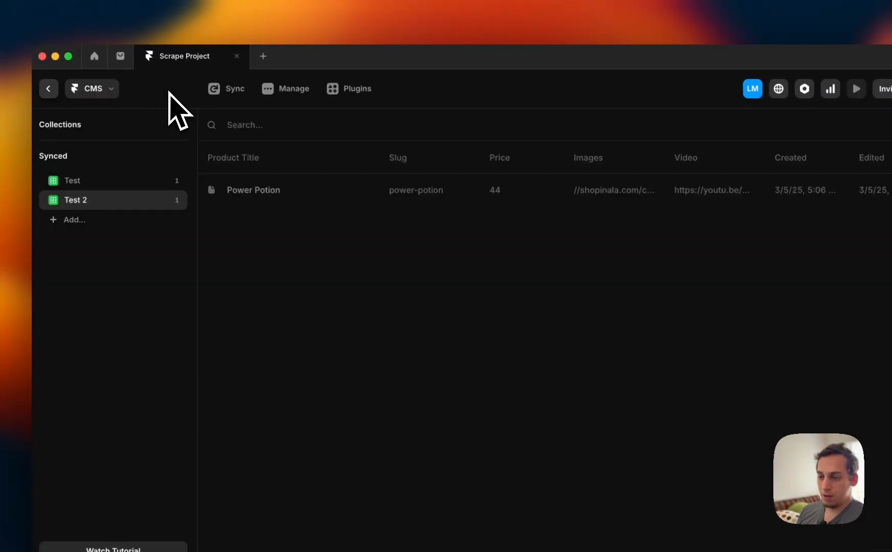
click(296, 200)
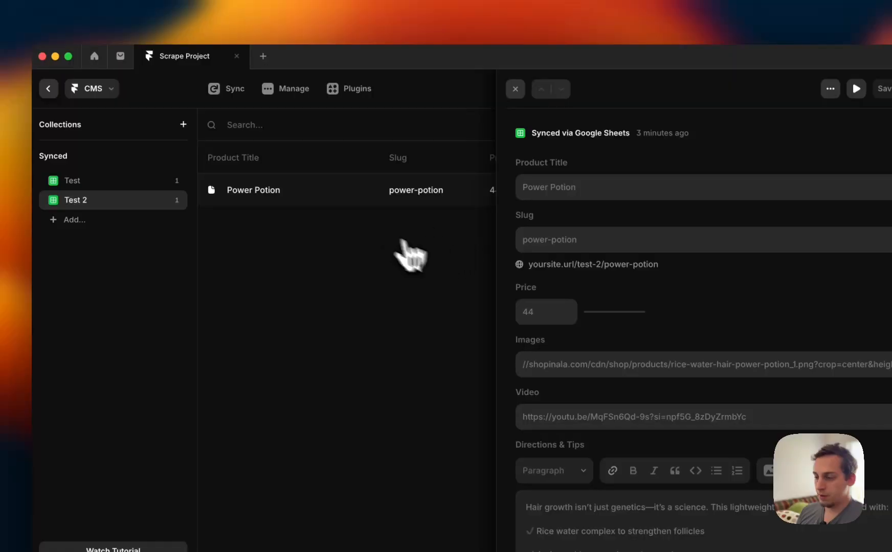
click(533, 365)
click(476, 357)
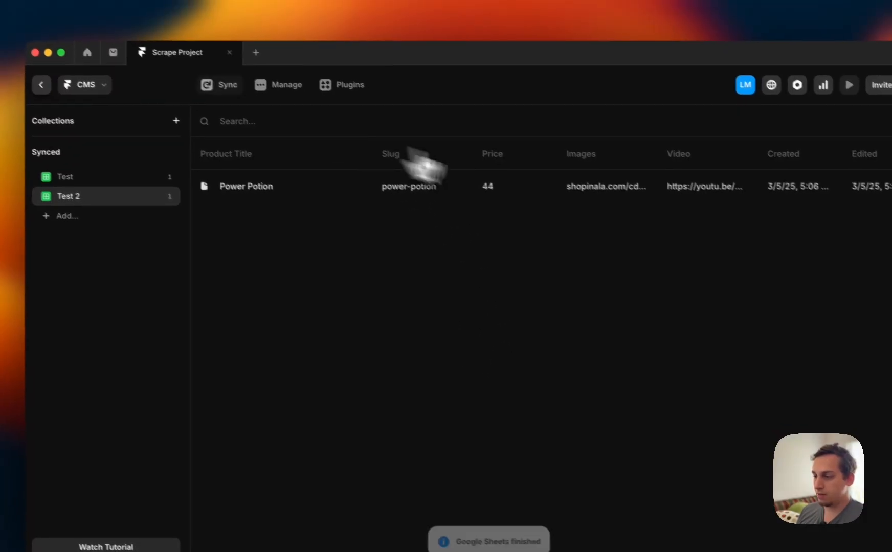
click(584, 195)
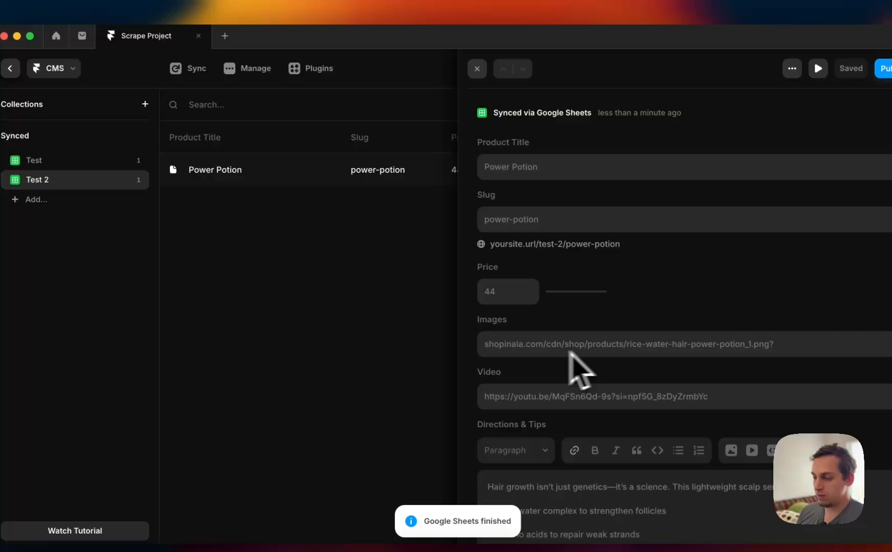
click(391, 267)
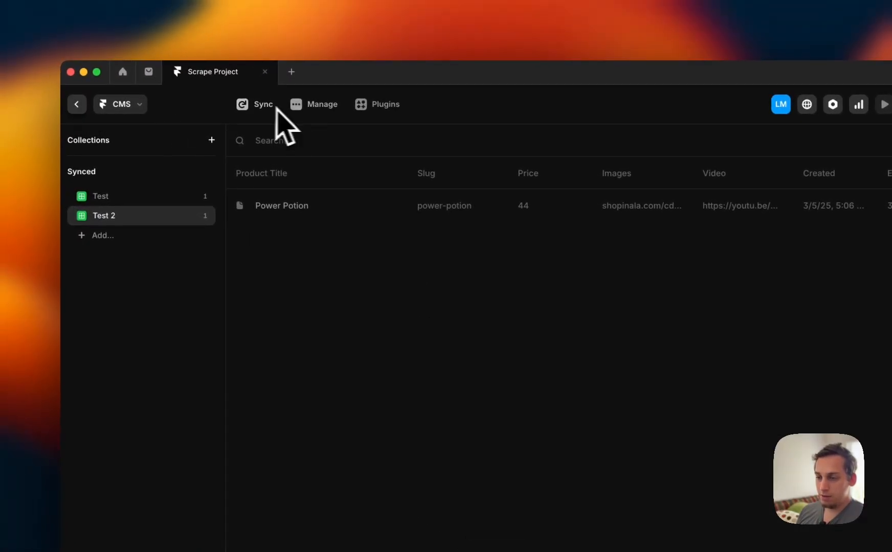
Step: Try to re-import the Test 2 sheet data with the Images column's type set to Image
click(324, 108)
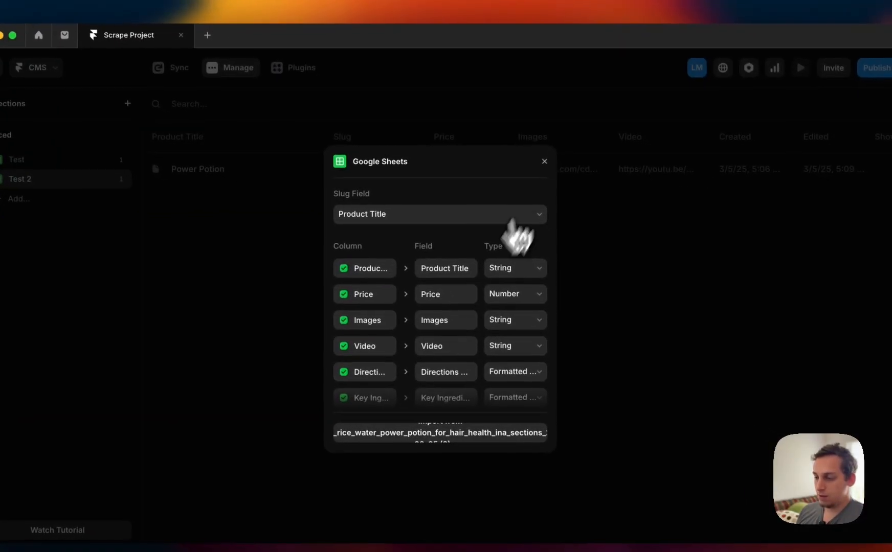
scroll(387, 373, down, 5)
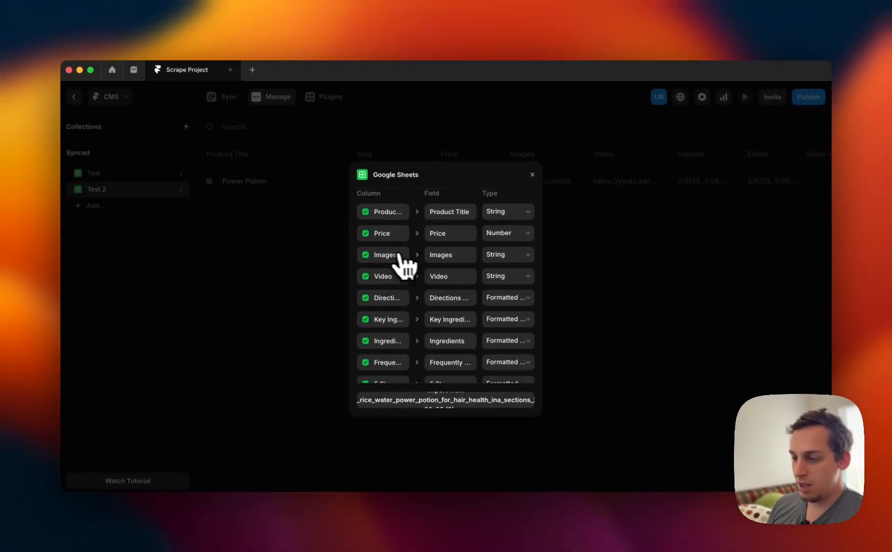
click(503, 254)
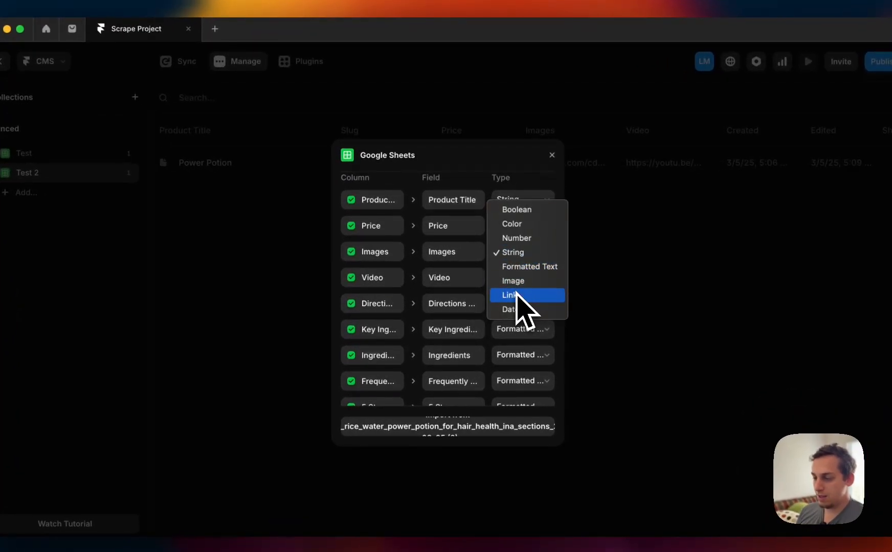
key(Escape)
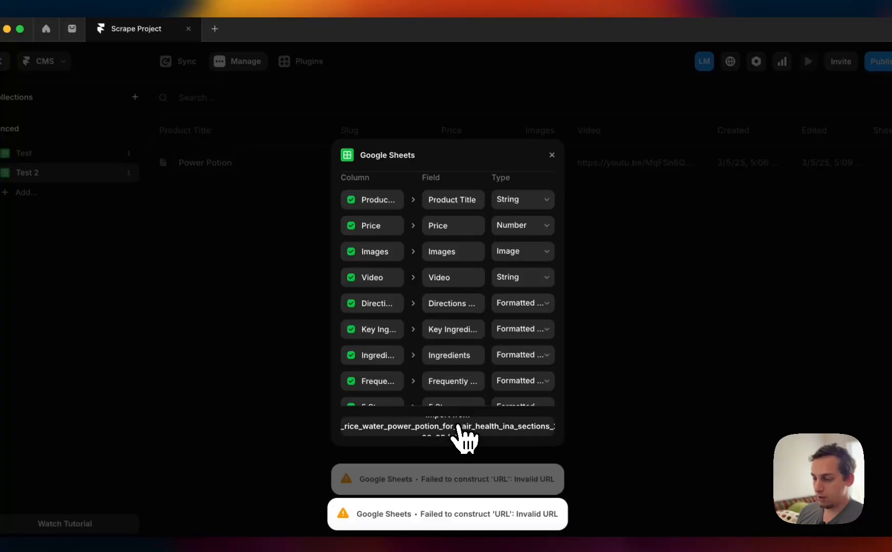
Step: Set the Images column's type to Link in the Google Sheets field mapping and re-import the sheet
click(533, 253)
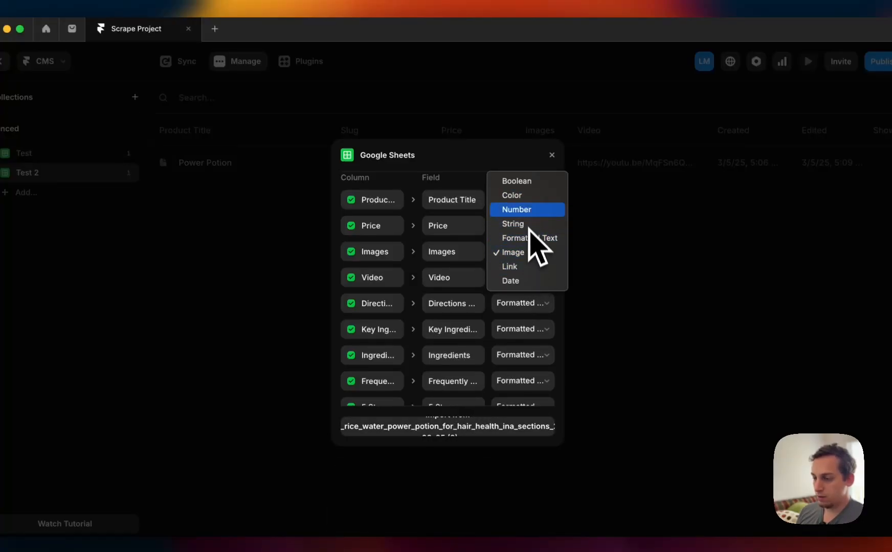
click(526, 253)
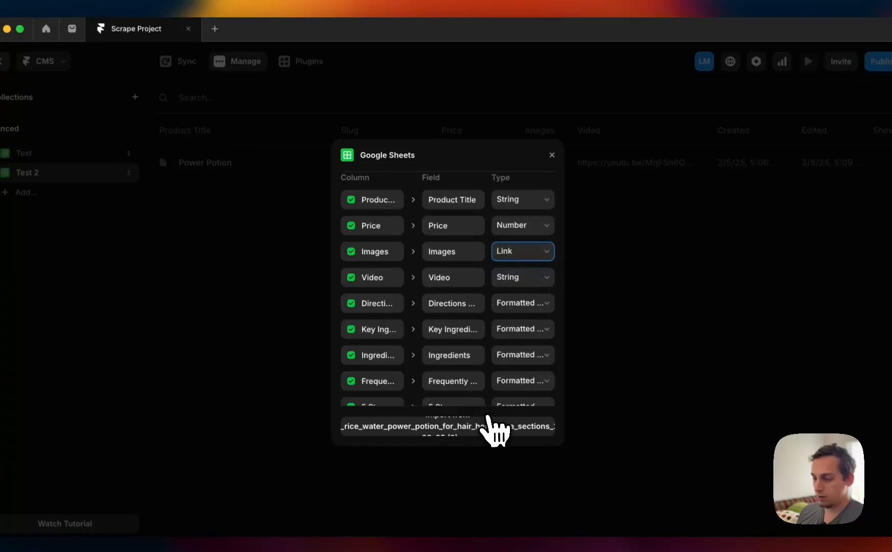
click(488, 426)
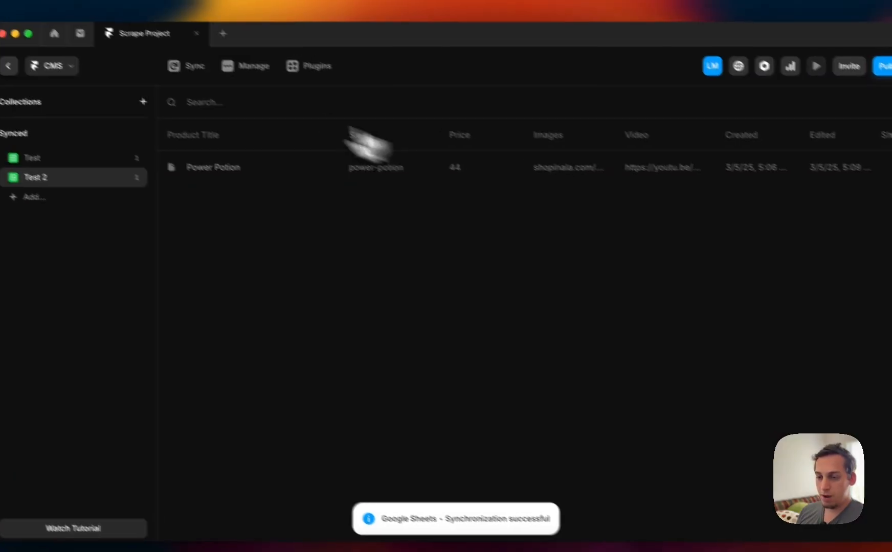
Step: Return to the page canvas, try to bind the frame's fill to the Images variable's Is Set condition, and undo it
click(2, 60)
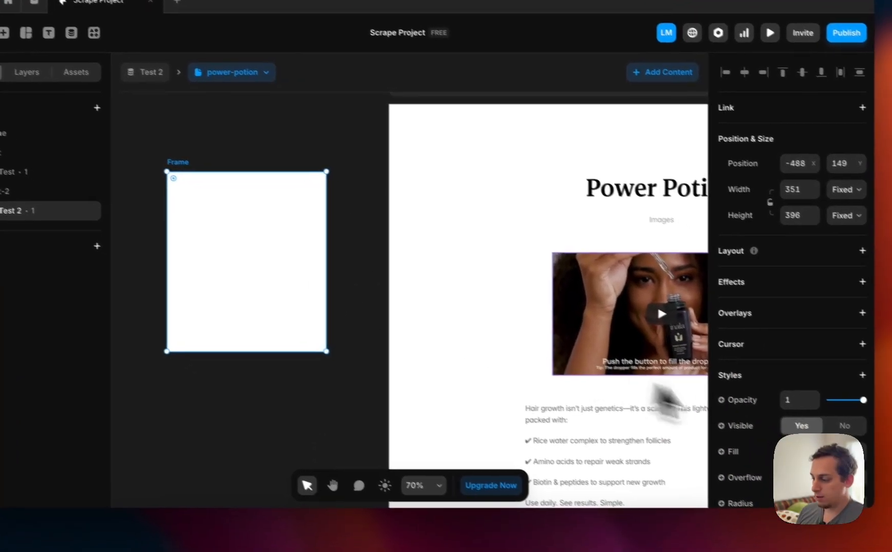
click(754, 471)
mouse_move(764, 470)
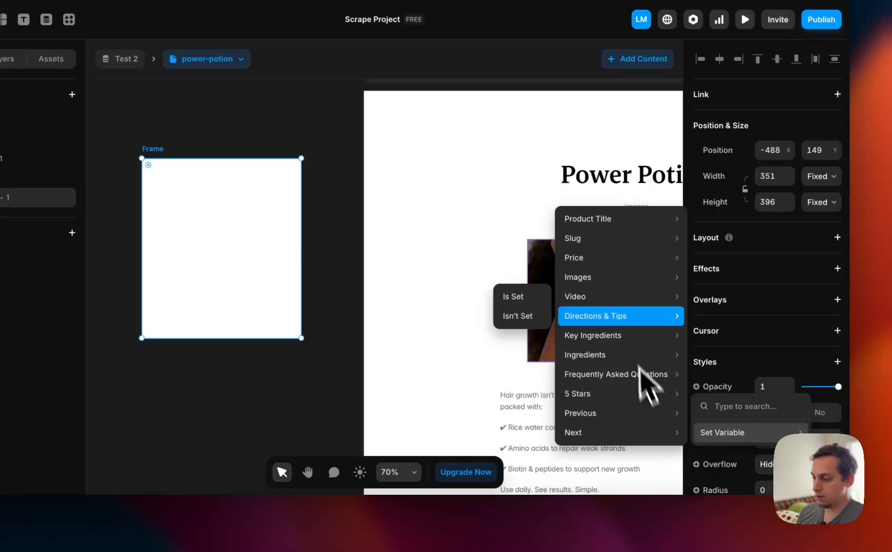
mouse_move(634, 277)
click(522, 258)
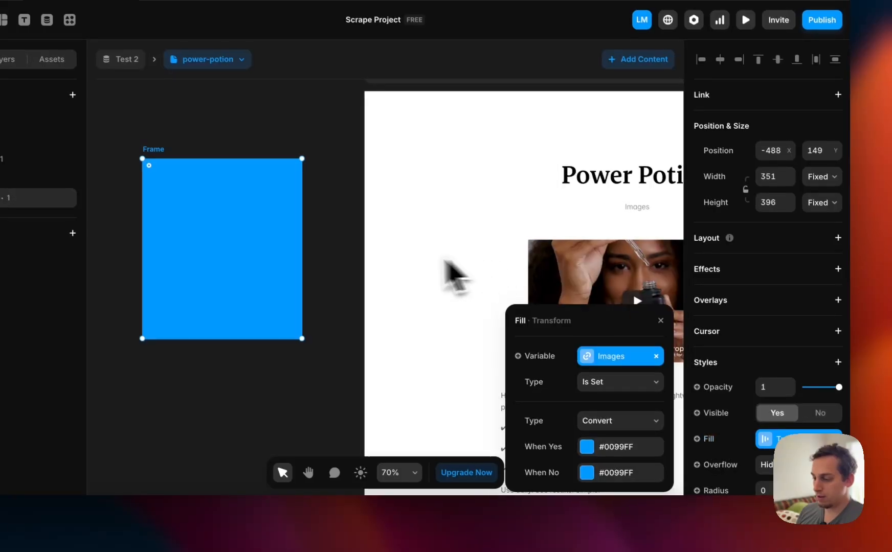
click(354, 252)
key(super+z)
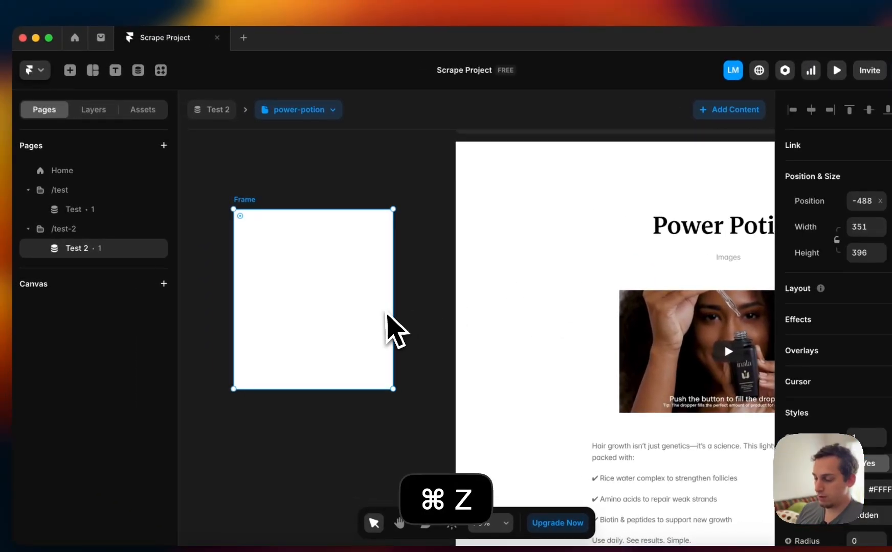
Step: Delete the empty frame beside the detail page and open the Power Potion item of the Test 2 collection in the CMS
key(BackSpace)
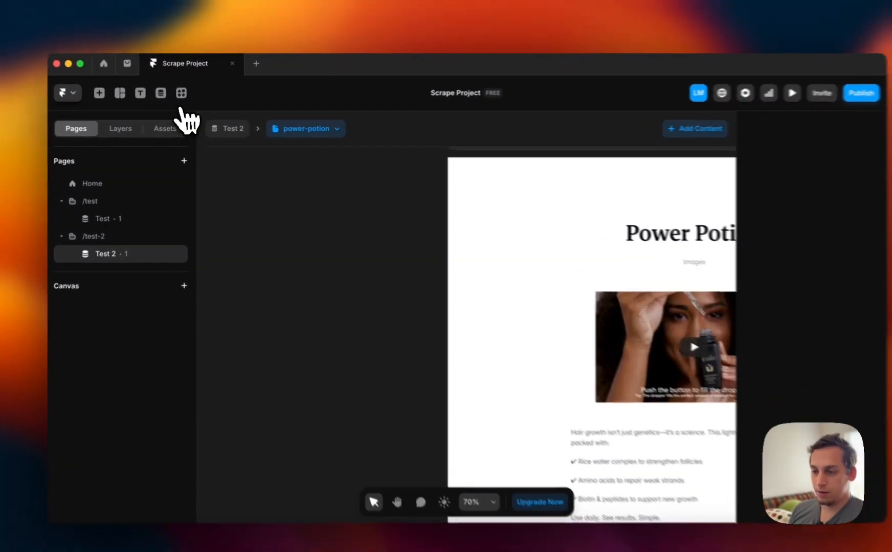
click(181, 93)
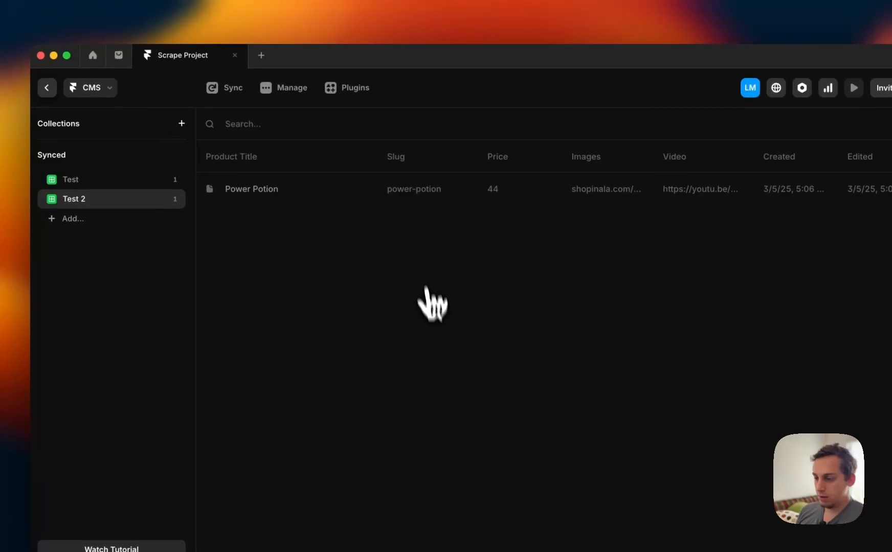
click(404, 192)
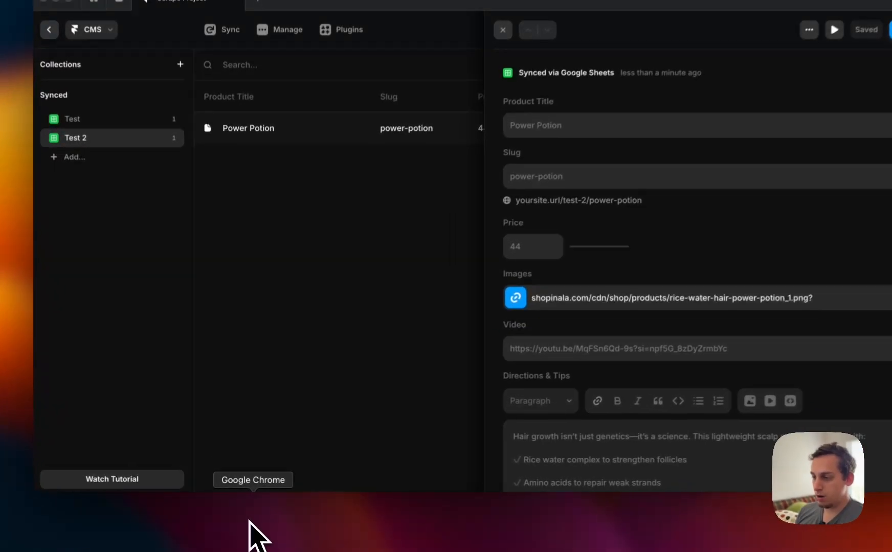
Step: Switch to Chrome, search Google for "image format framer csv" in a new tab, and open the Framer Academy CSV import lesson
click(244, 519)
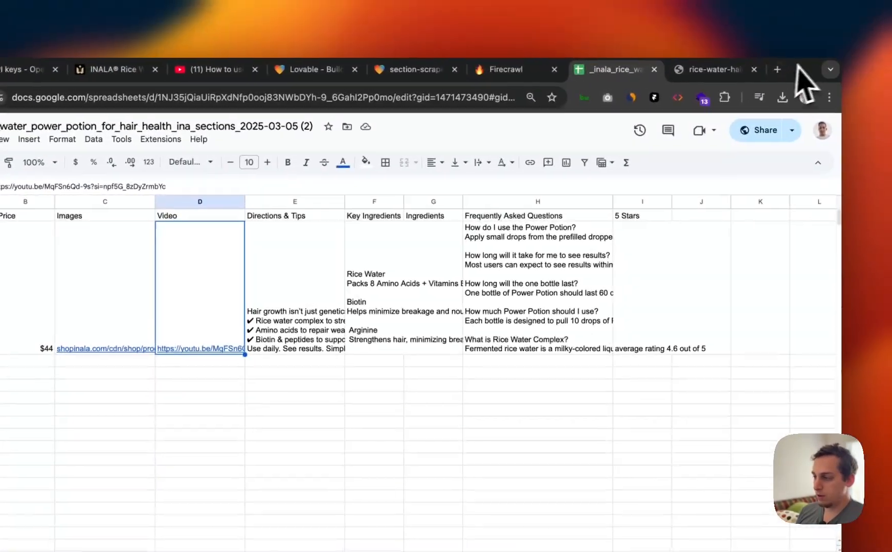
click(868, 24)
text(image format fra)
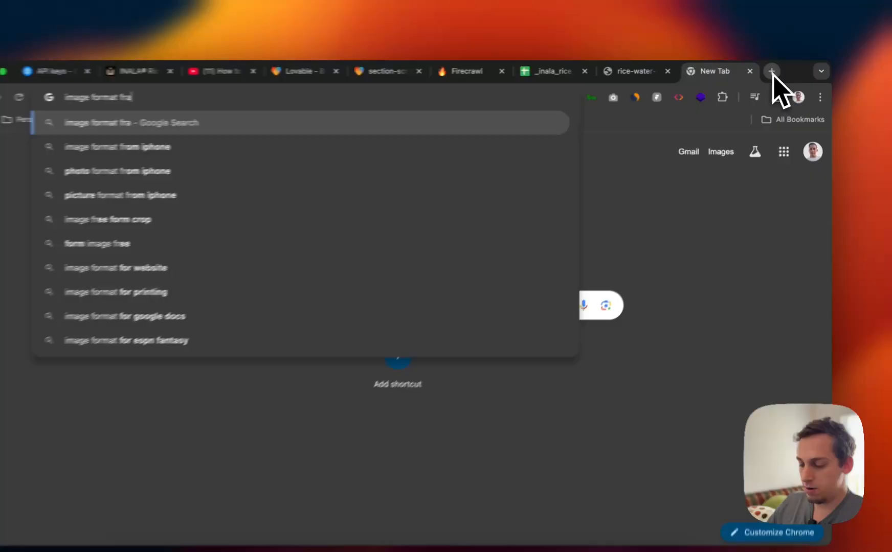
text(mer csv)
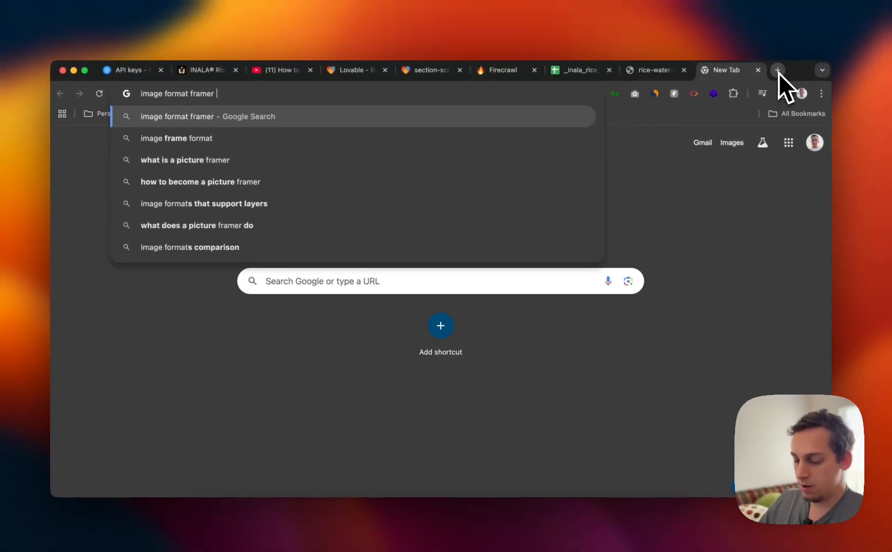
key(Return)
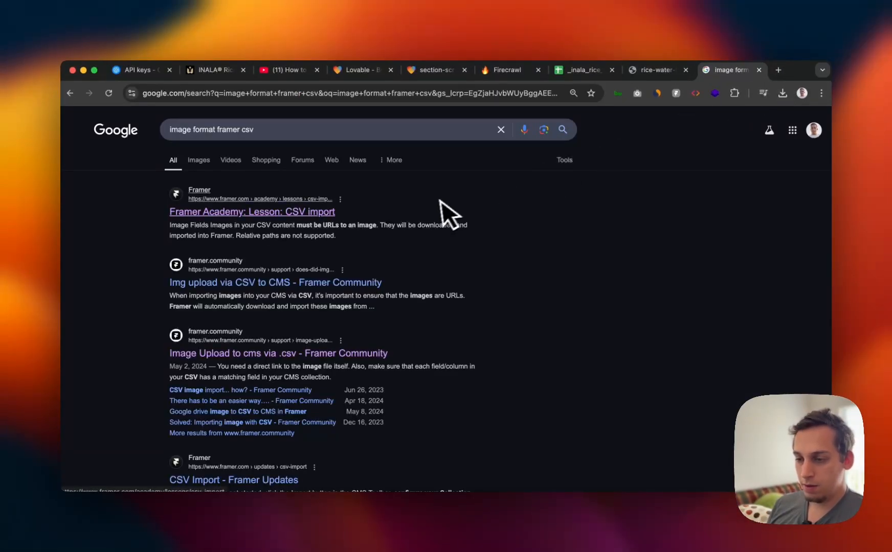
scroll(261, 238, down, 1)
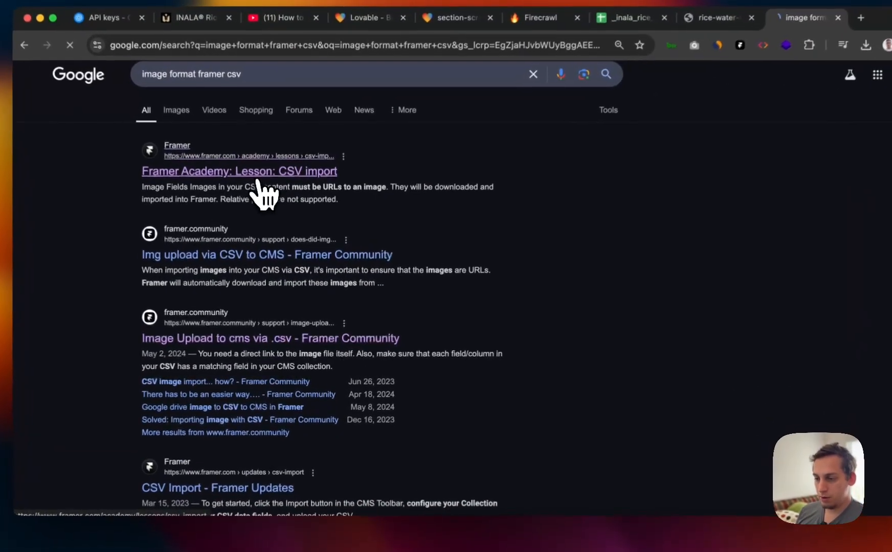
click(266, 199)
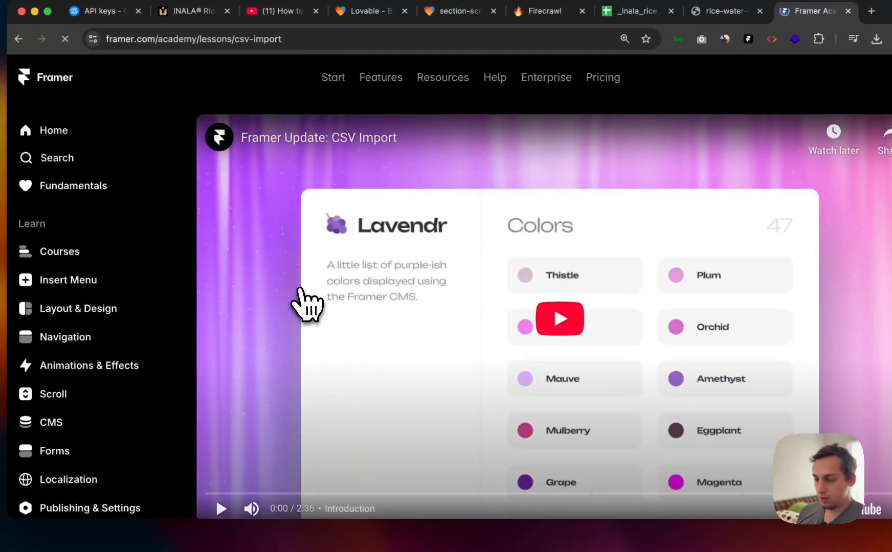
Step: Play the lesson's CSV Import video, skim through its chapters up to Wrapping Up, and pause it
scroll(337, 363, down, 2)
click(555, 249)
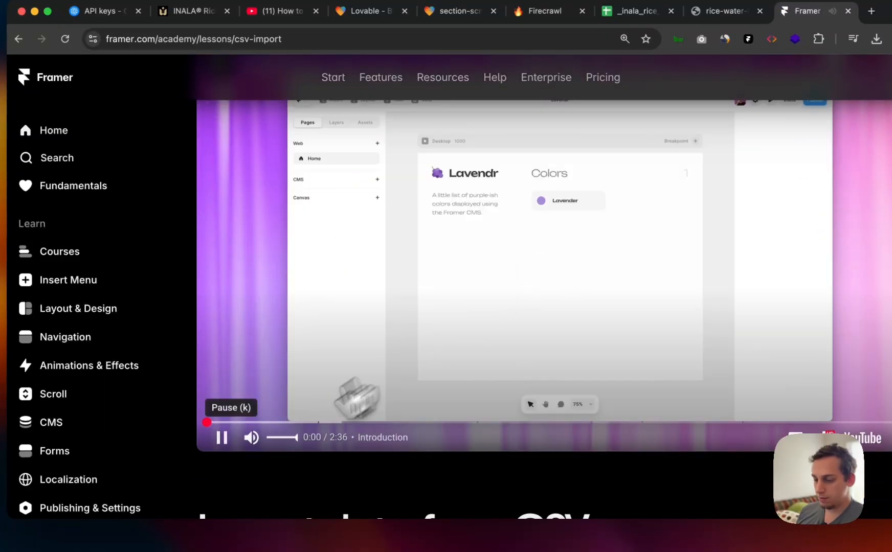
key(Right)
key(Right)
key(Right)
key(Right)
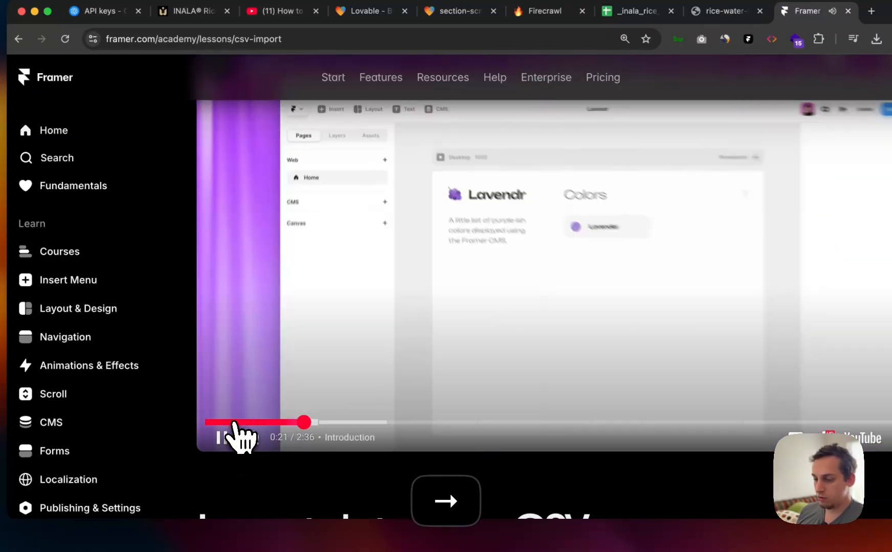
key(Right)
key(Right)
key(Right)
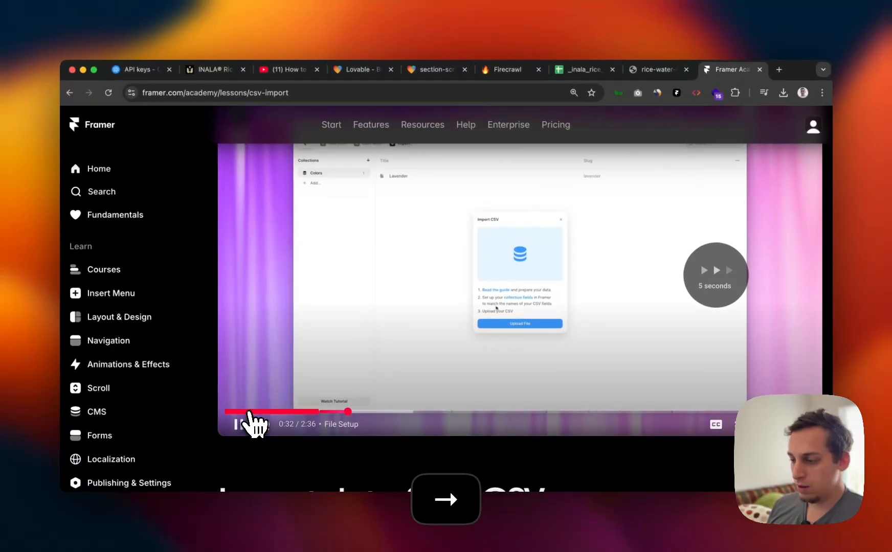
key(Right)
key(Right)
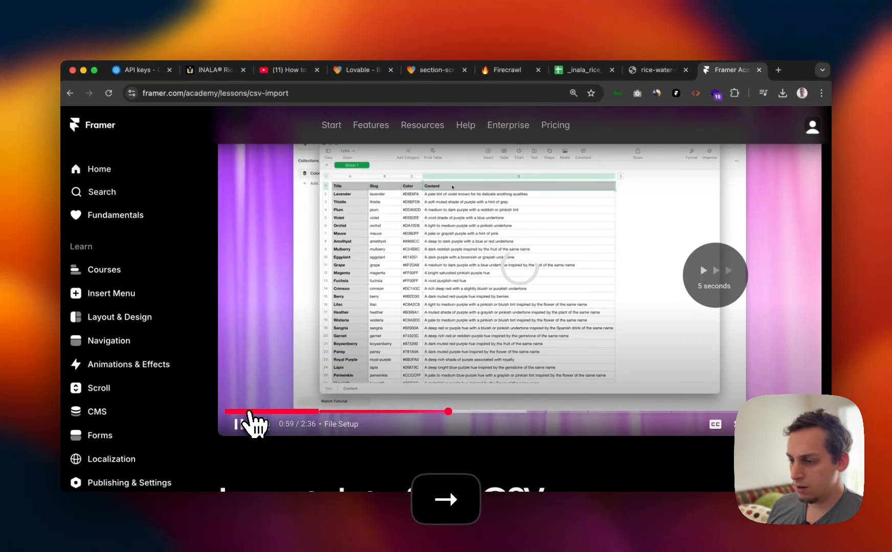
key(Right)
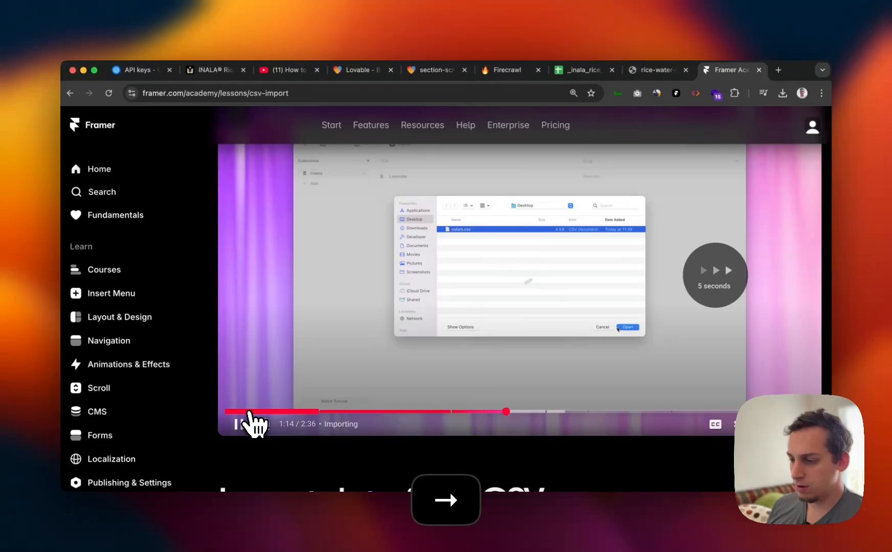
key(Right)
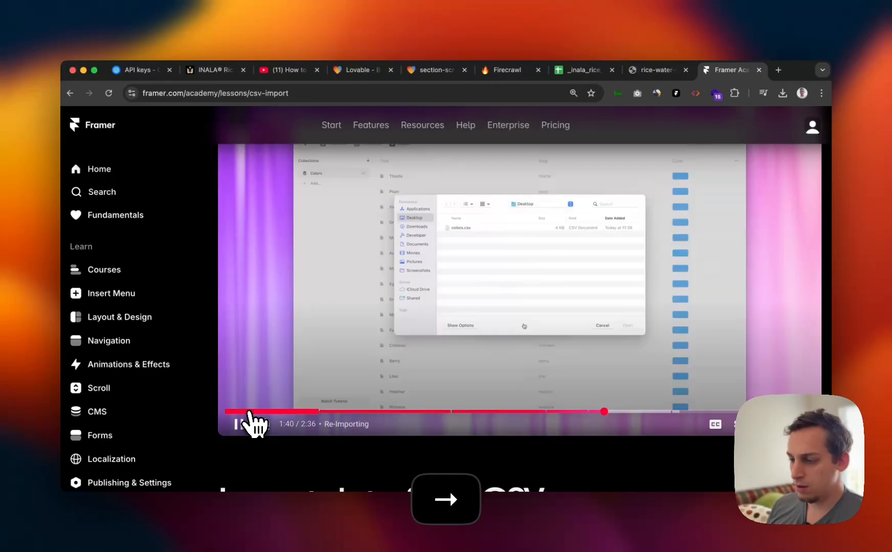
key(Left)
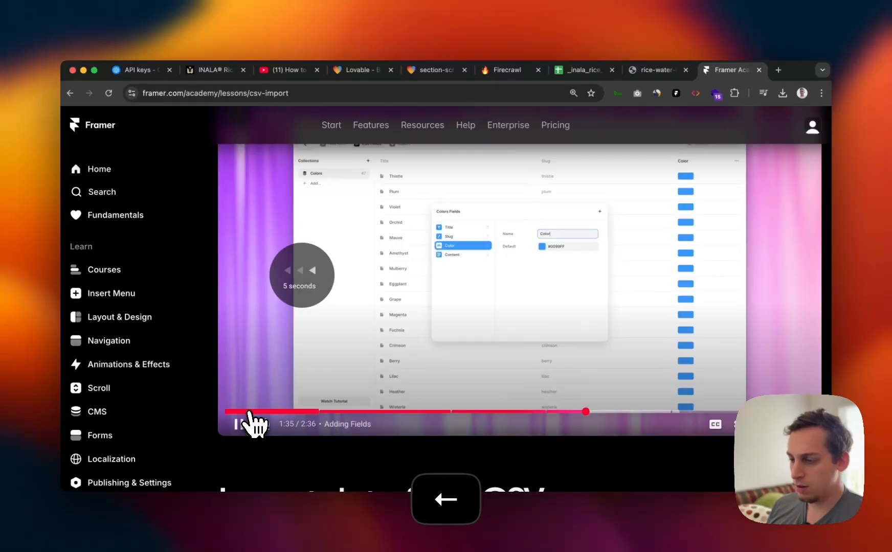
key(Right)
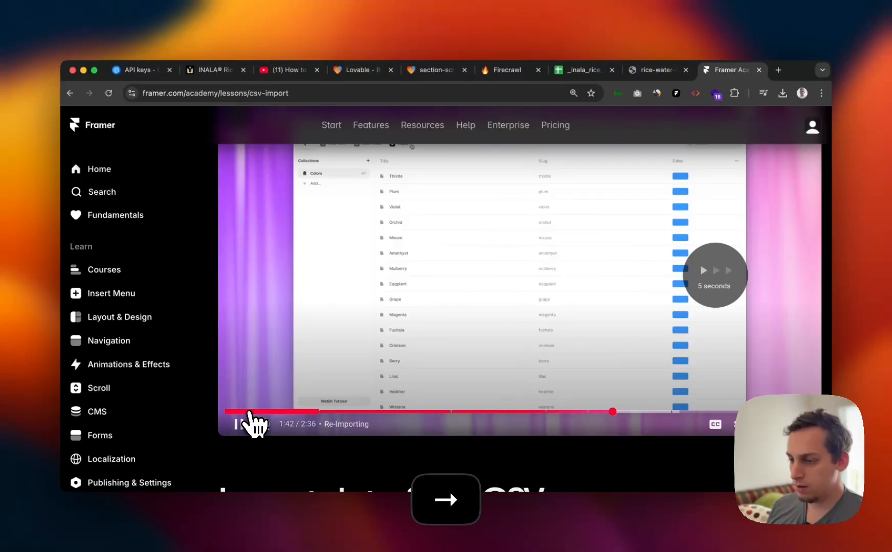
key(Right)
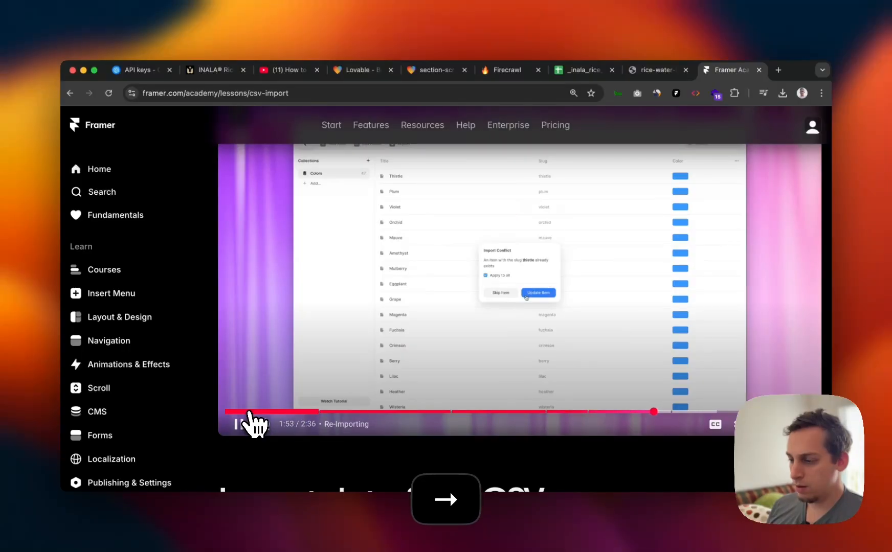
key(Right)
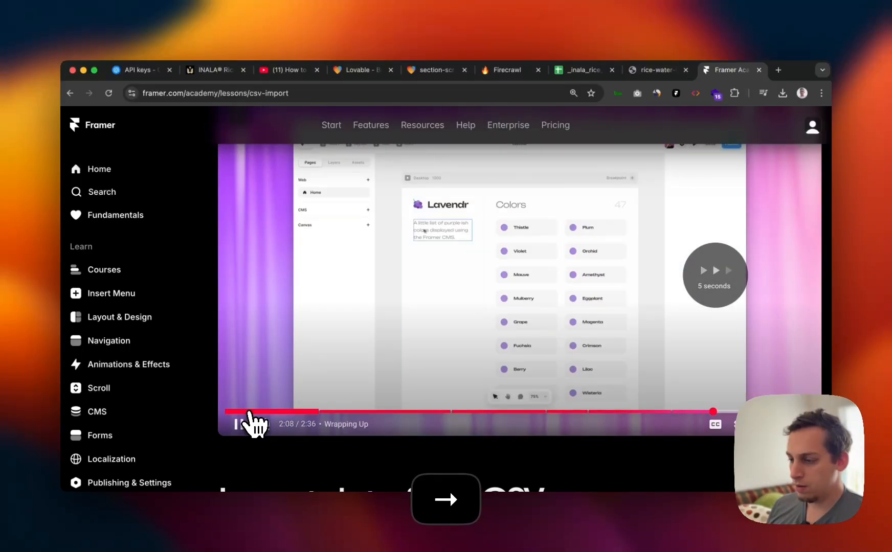
key(Right)
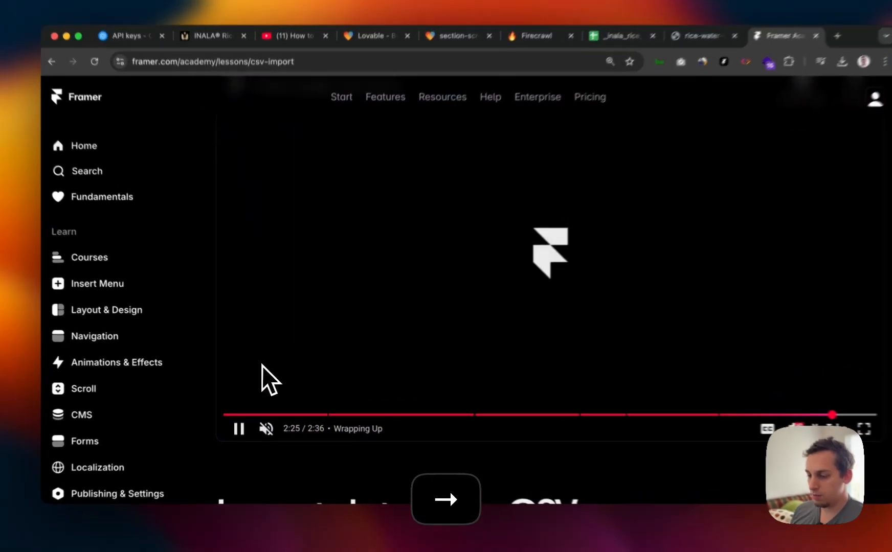
click(264, 362)
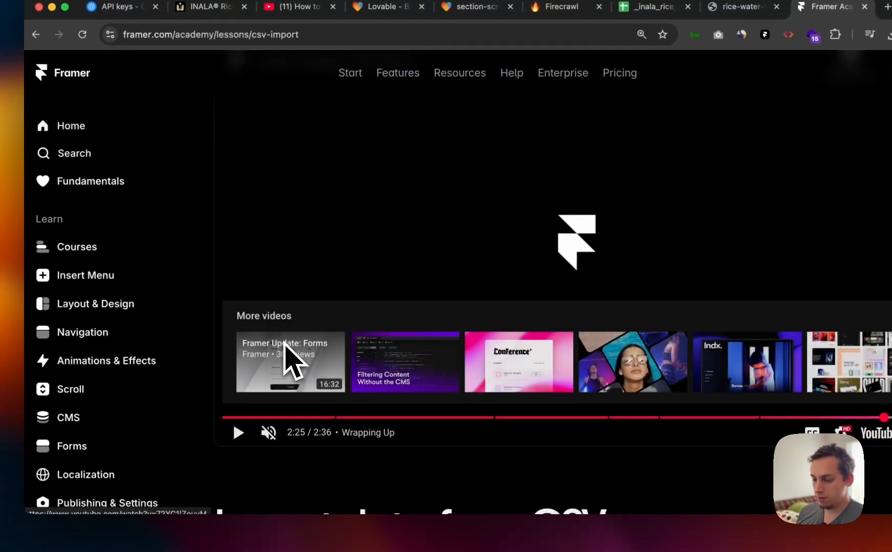
Step: Read the lesson's instructions on preparing the CSV file, especially the Rich Text Fields and Image Fields requirements
scroll(510, 234, down, 10)
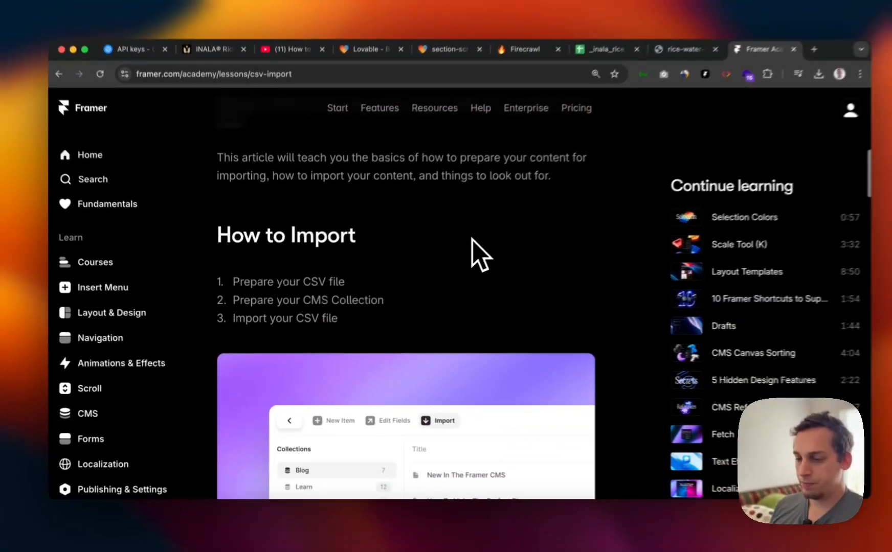
scroll(459, 259, down, 10)
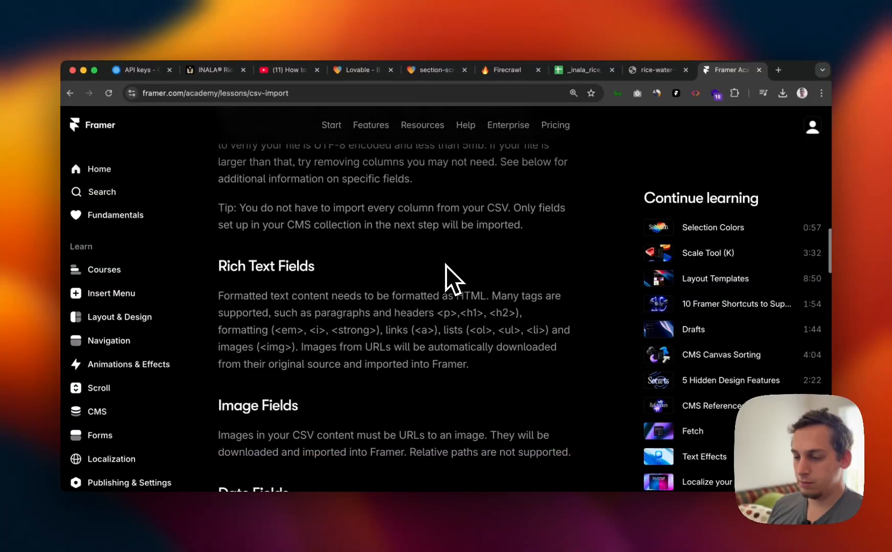
scroll(445, 266, up, 2)
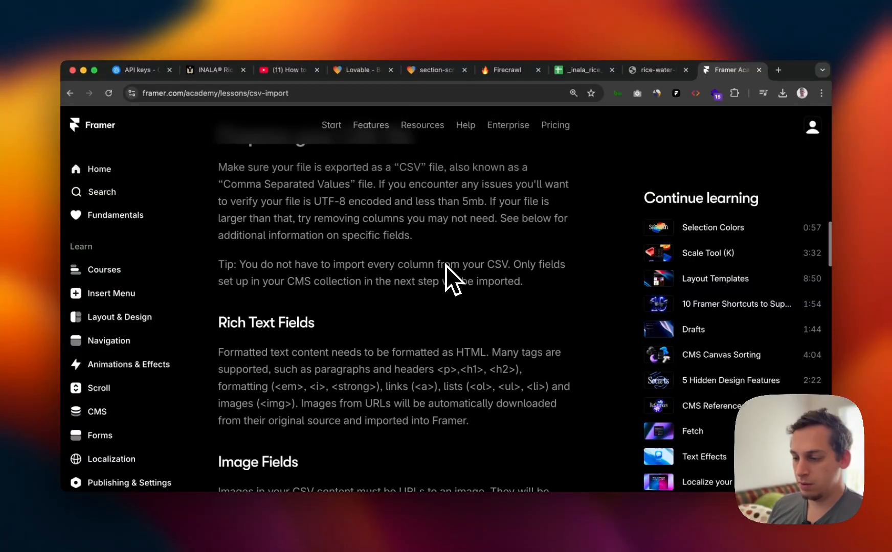
scroll(445, 265, up, 1)
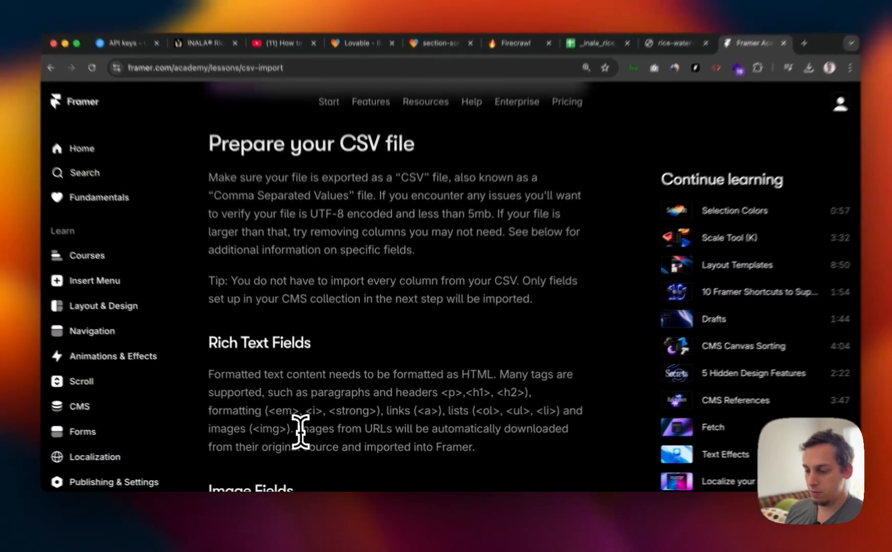
drag(301, 432, 486, 444)
scroll(473, 438, down, 1)
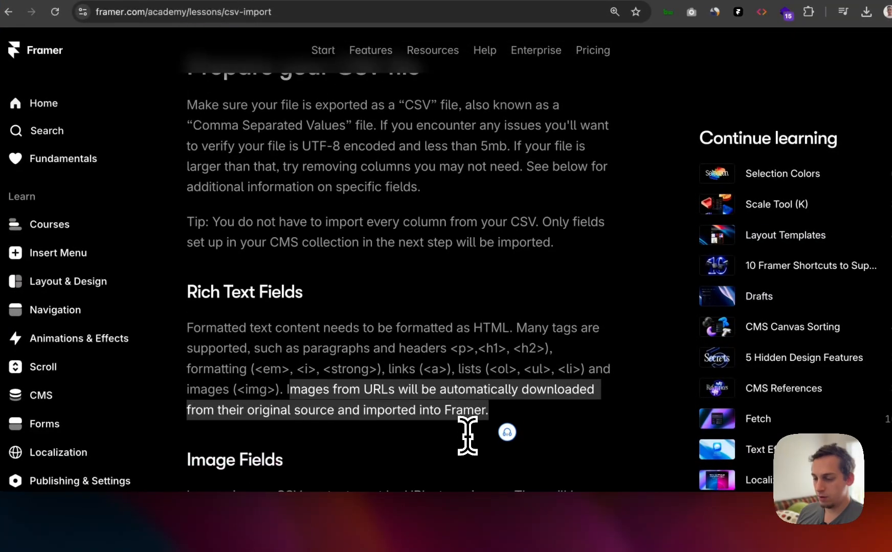
click(442, 407)
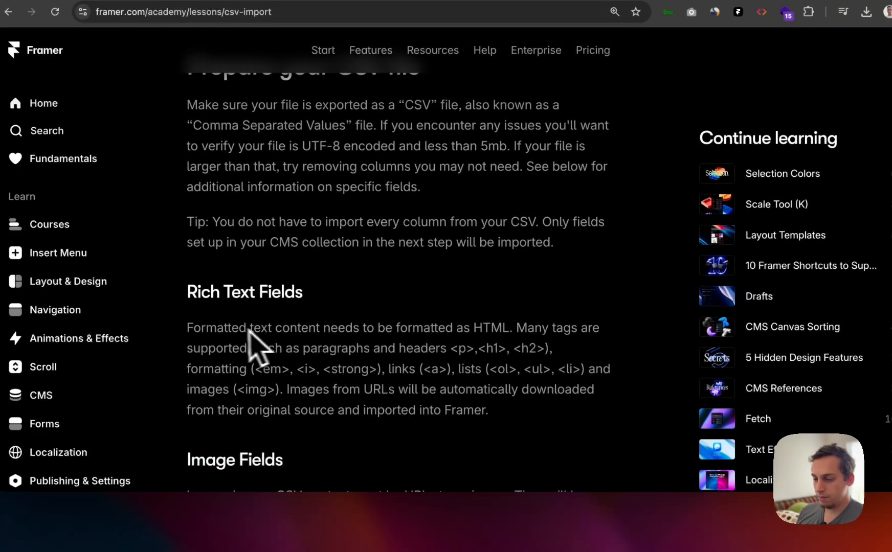
scroll(305, 357, down, 5)
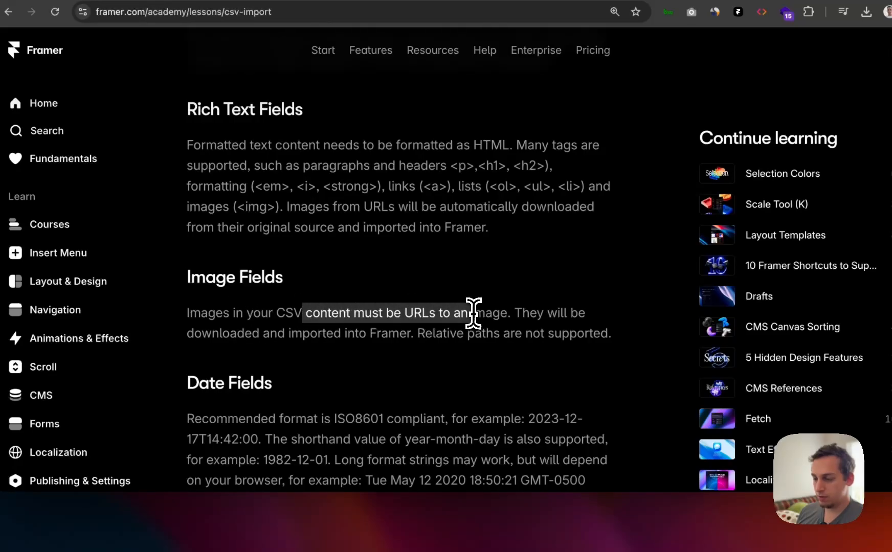
click(531, 311)
scroll(483, 328, down, 7)
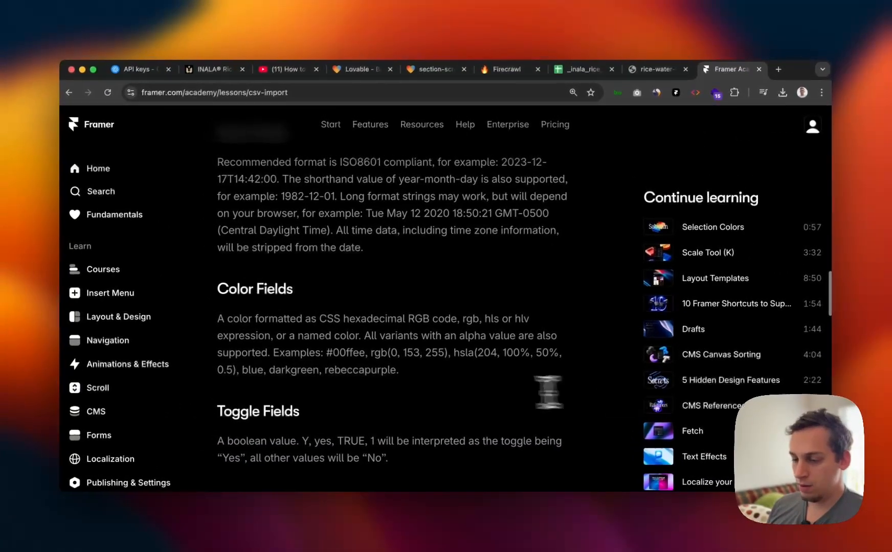
scroll(549, 392, down, 3)
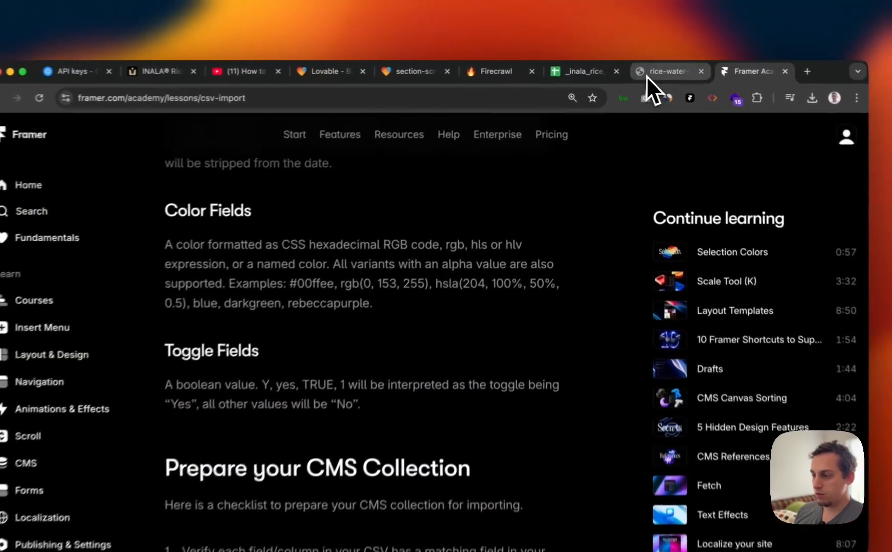
click(657, 70)
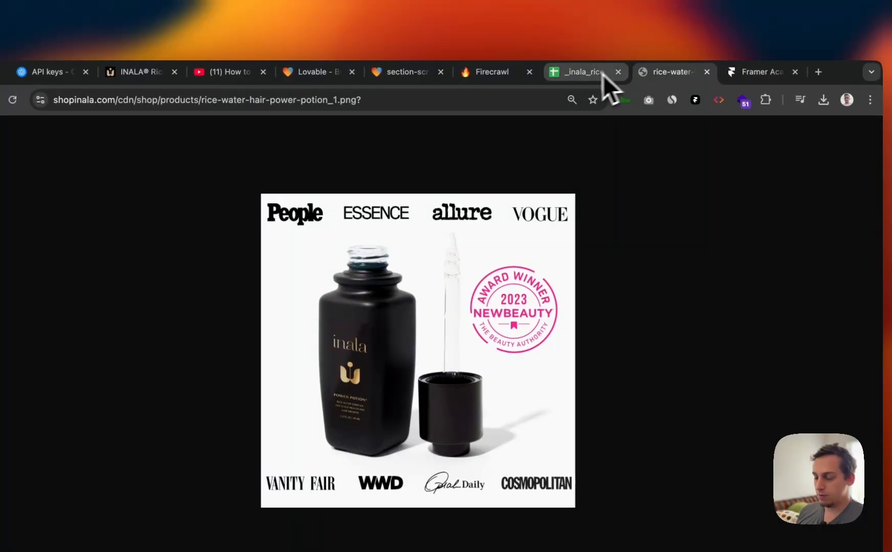
click(586, 70)
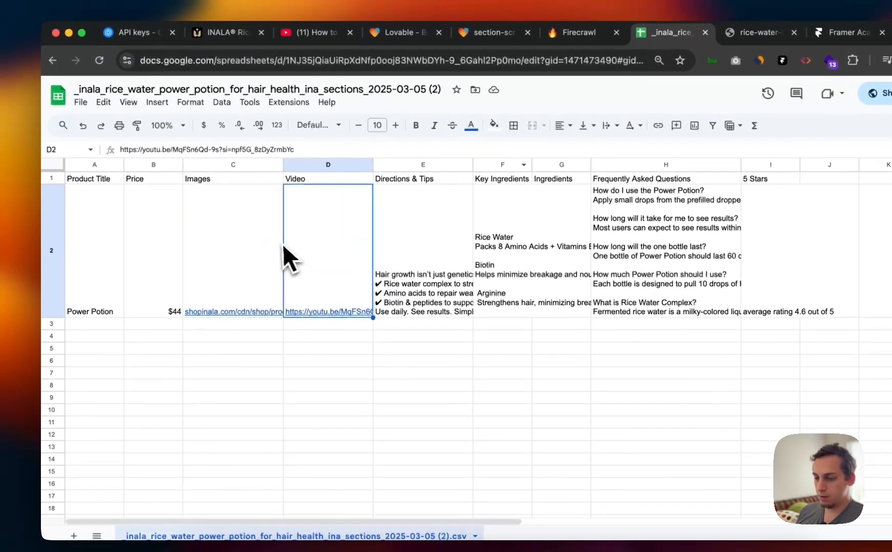
click(191, 299)
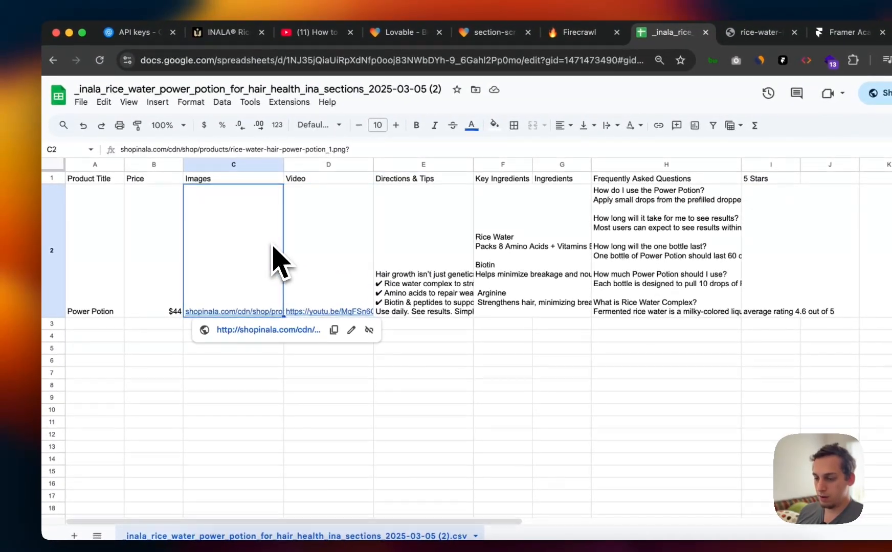
click(352, 330)
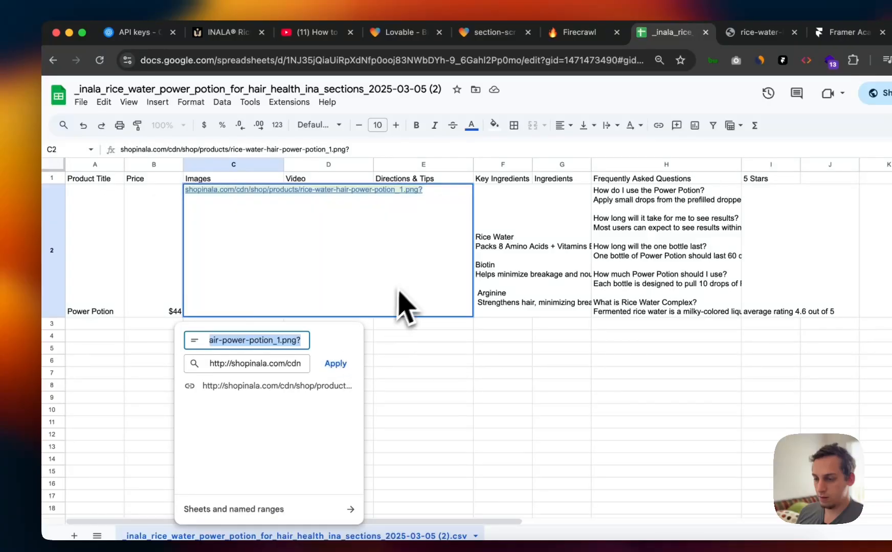
click(193, 213)
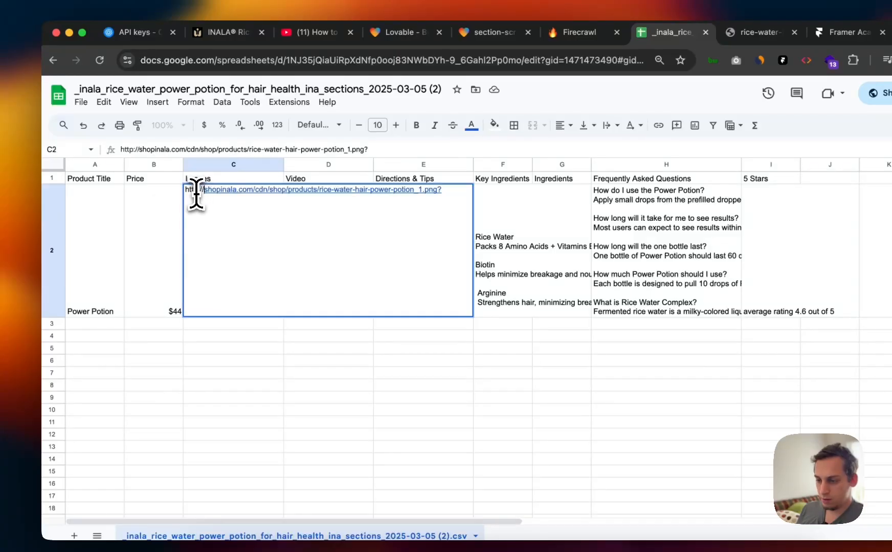
click(261, 322)
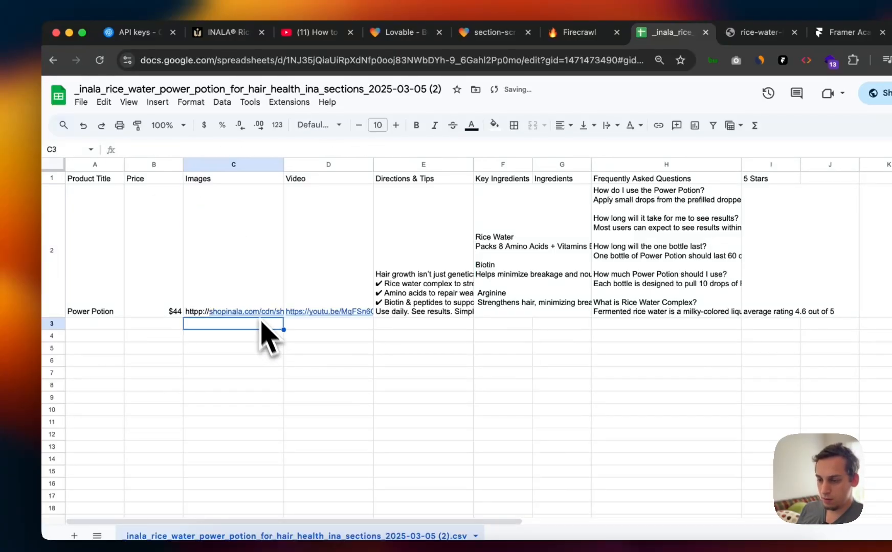
double_click(201, 313)
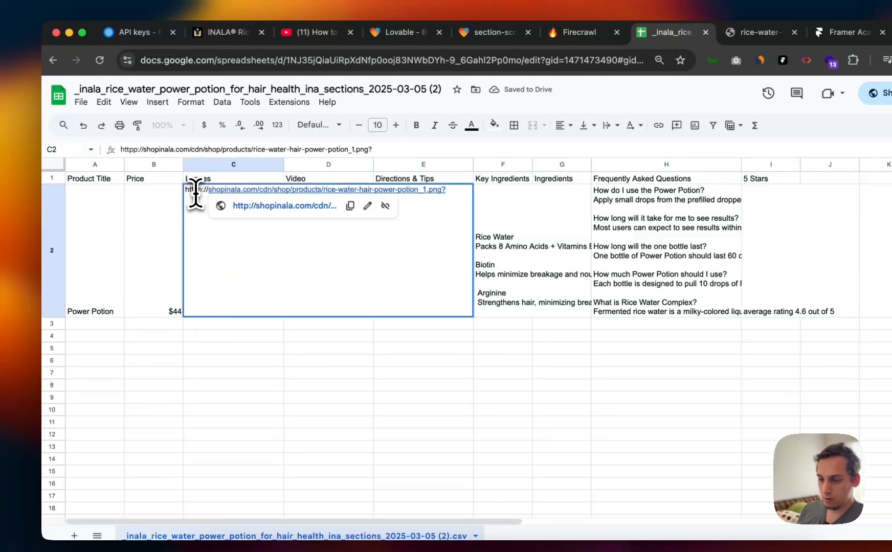
click(200, 194)
key(BackSpace)
click(229, 410)
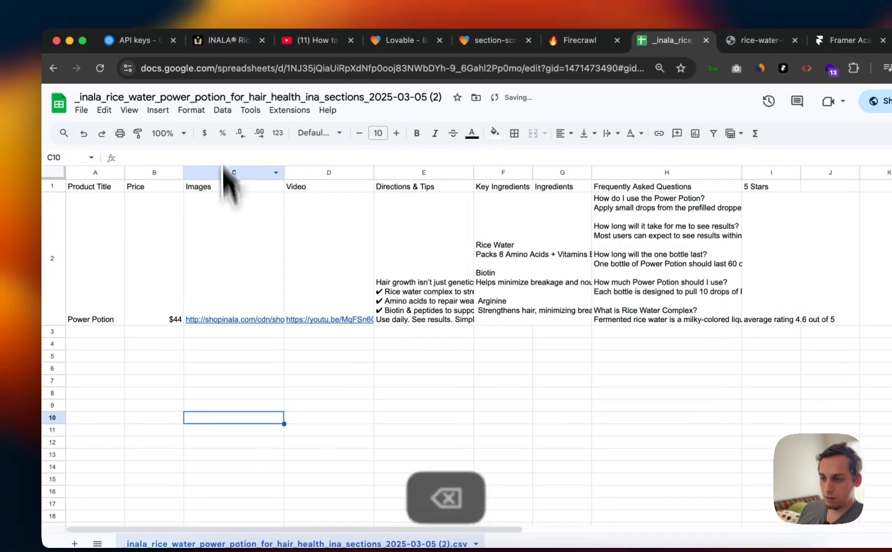
Step: Open the image link from cell C2 to check that it loads, and close the image tab again
double_click(214, 65)
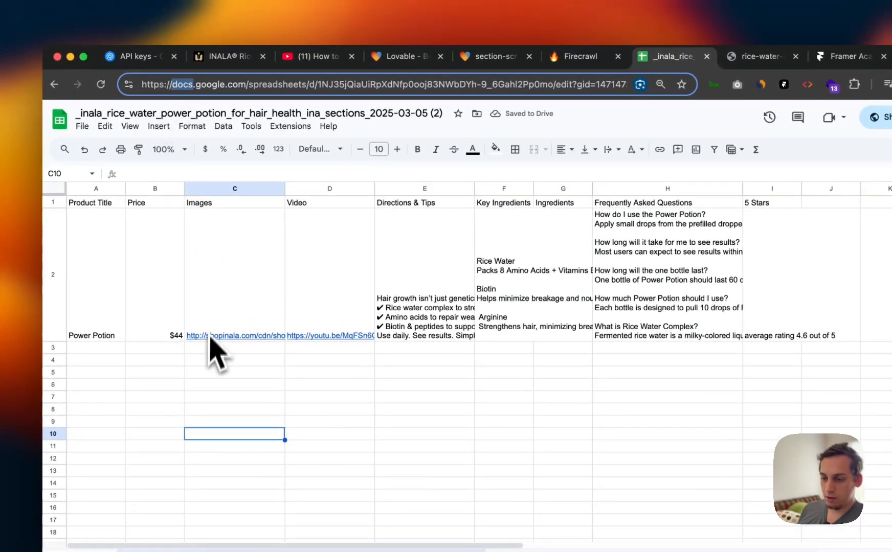
click(200, 329)
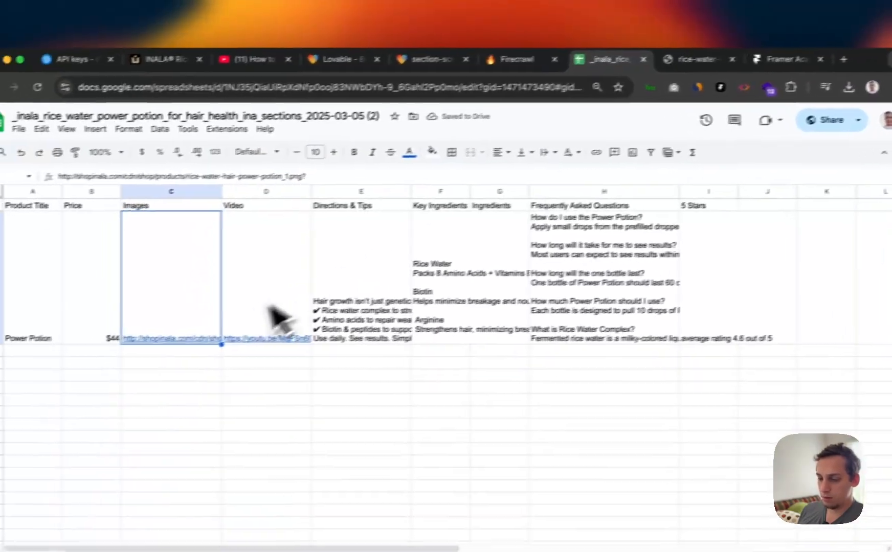
mouse_move(165, 338)
click(190, 358)
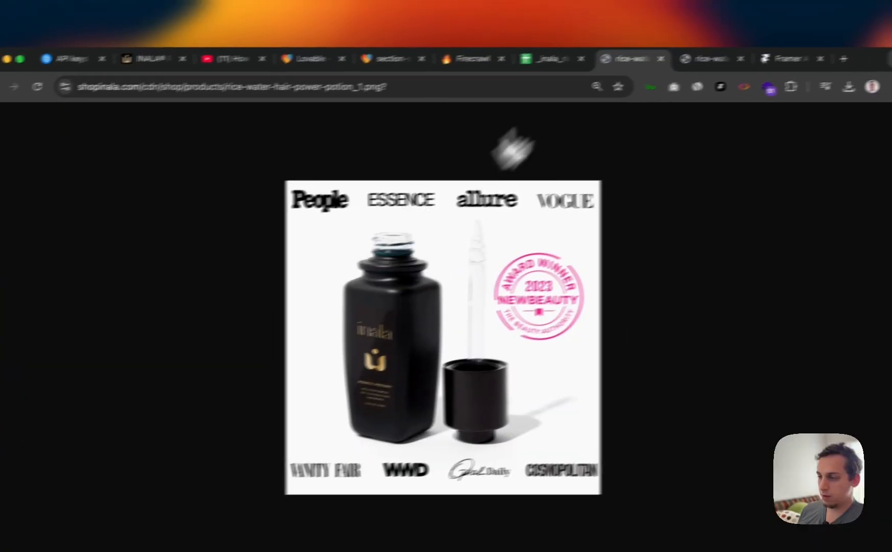
click(660, 59)
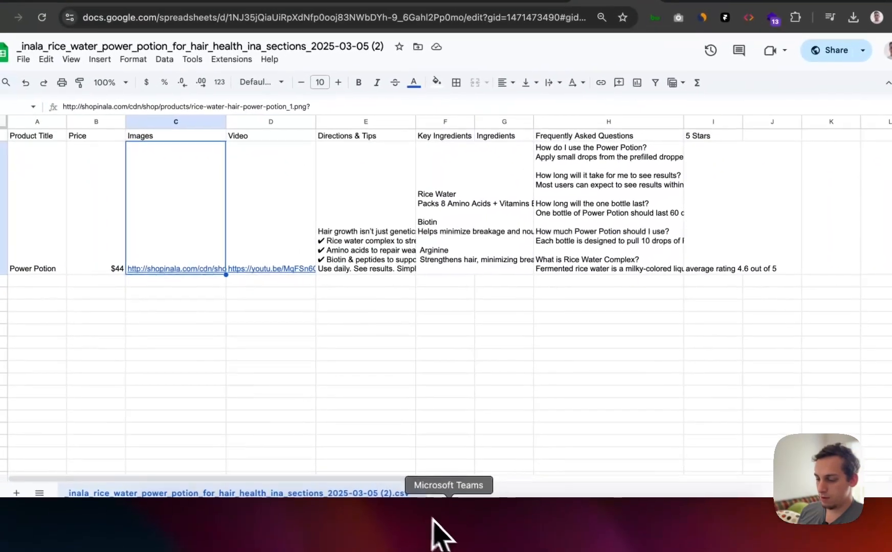
Step: Switch to Framer, sync the Test 2 collection with Google Sheets, and check the Power Potion item's Images field
click(487, 526)
click(491, 86)
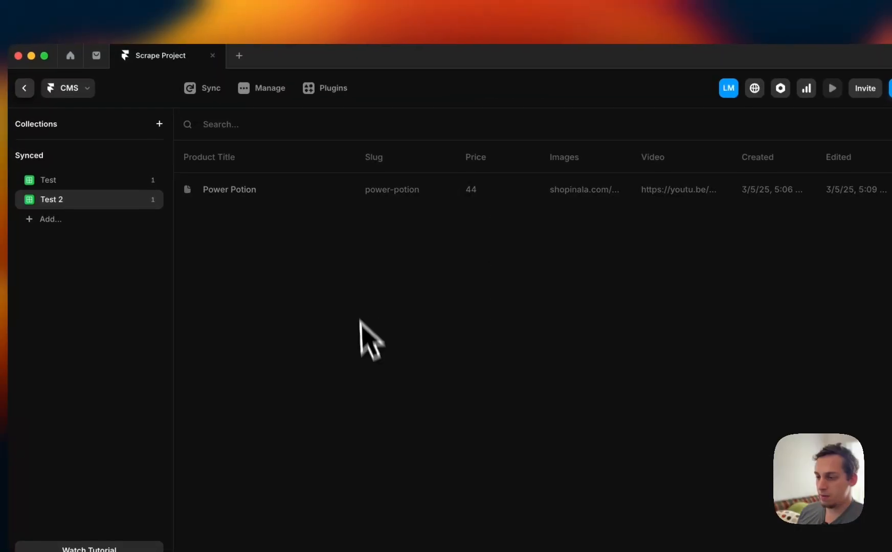
click(207, 88)
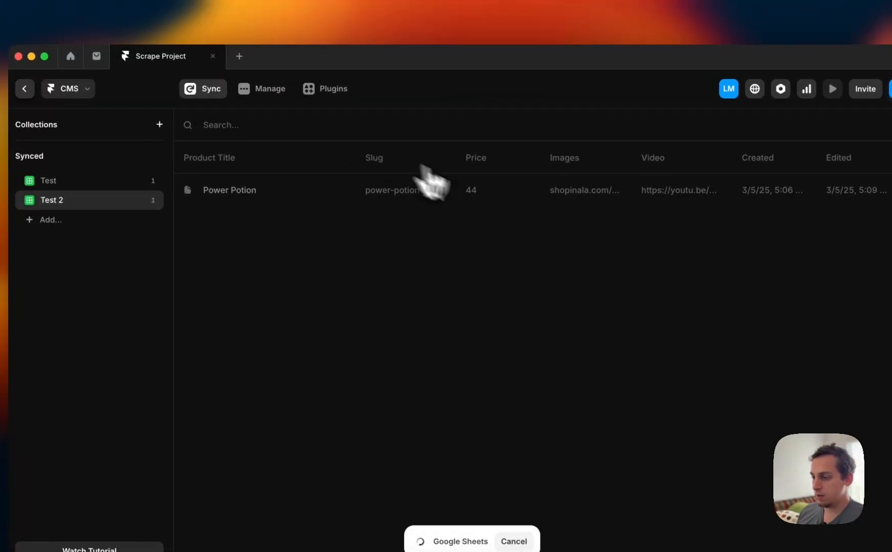
click(512, 199)
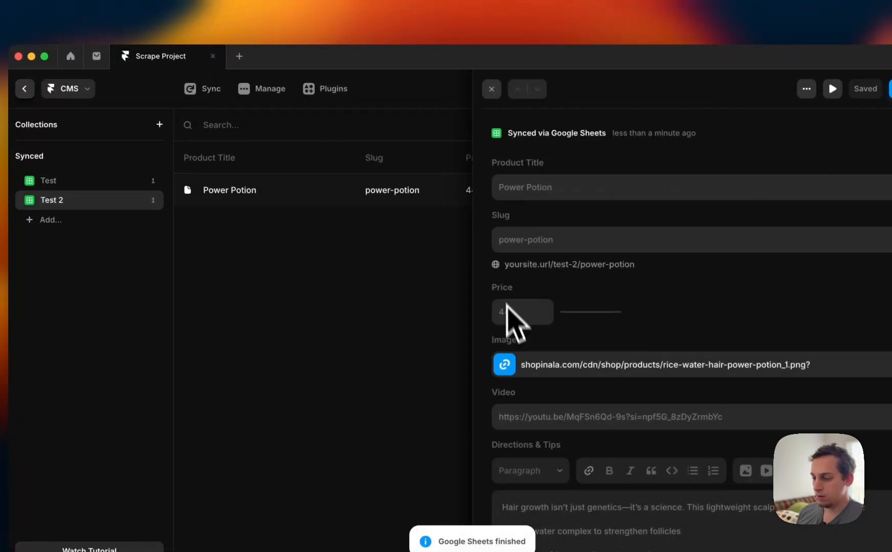
click(442, 299)
Step: Change the Images field type from Link to Image in the Google Sheets sync settings and reimport the collection
click(266, 90)
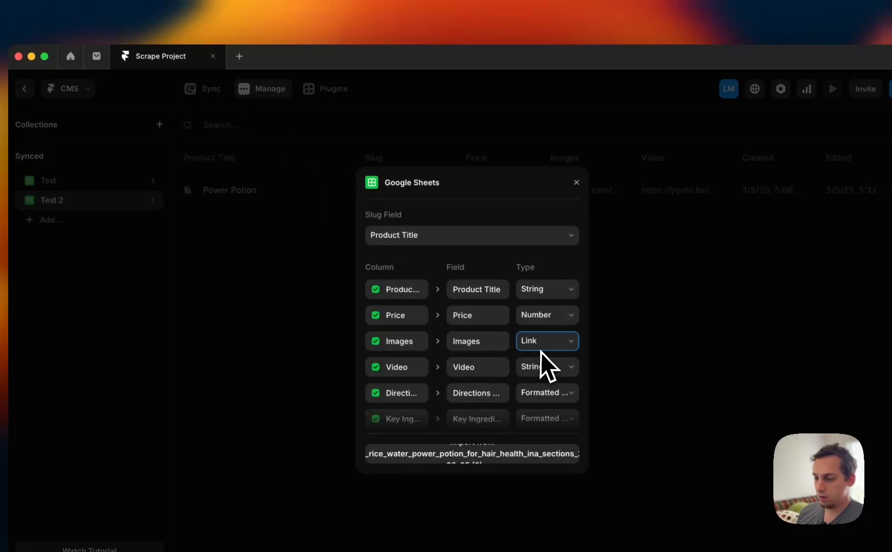
click(541, 350)
click(545, 328)
click(469, 456)
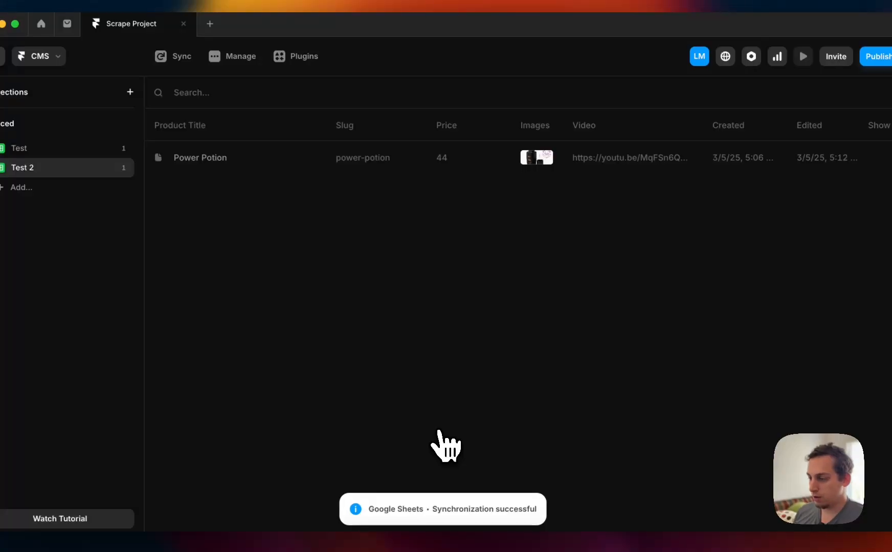
Step: Return to the Test 2 detail page and draw a 307 × 307 frame on the canvas beside the Desktop breakpoint
click(2, 56)
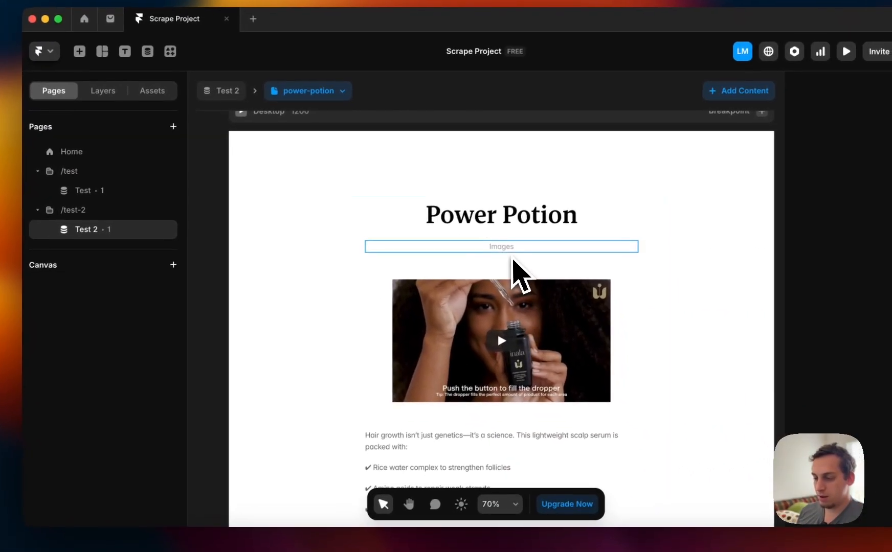
click(546, 292)
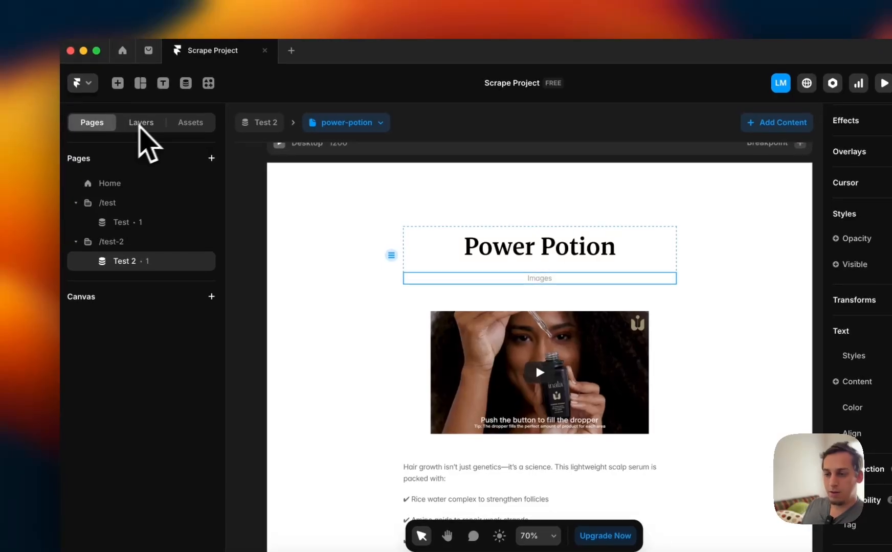
click(117, 83)
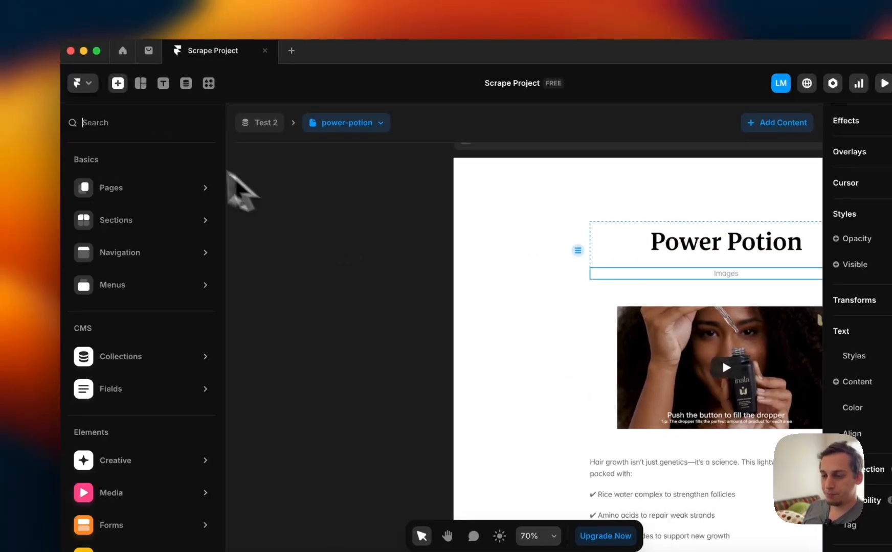
mouse_move(133, 188)
click(120, 84)
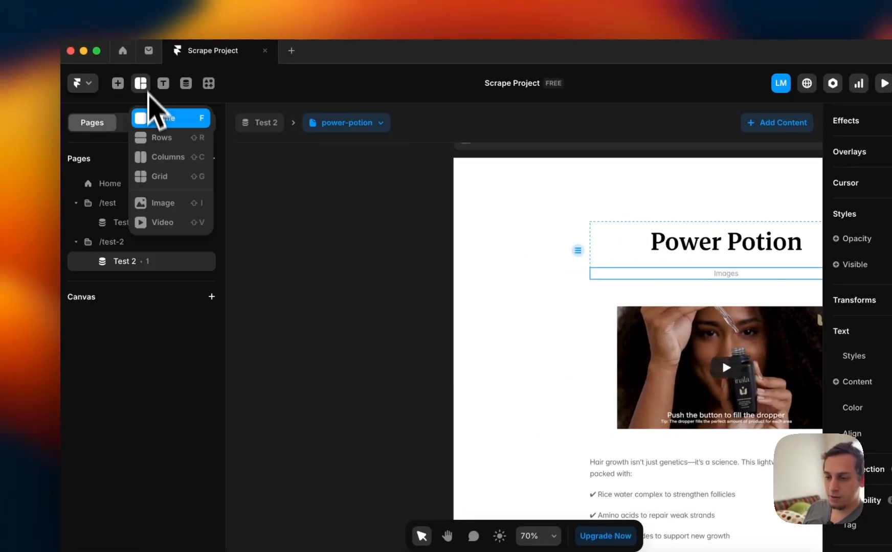
click(156, 127)
mouse_move(276, 220)
mouse_down()
mouse_move(457, 400)
mouse_move(416, 359)
mouse_up()
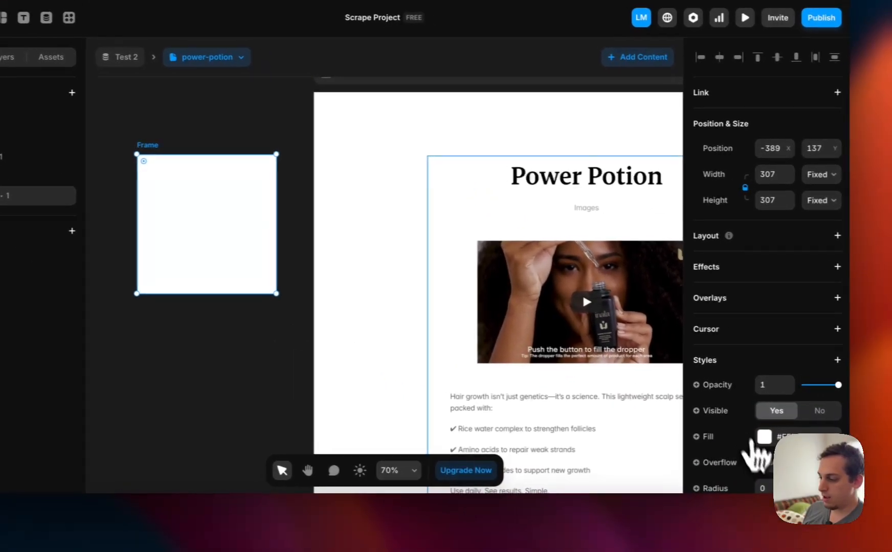
Step: Bind the new frame's fill to the Images CMS field and place it between the product title and the video
click(711, 411)
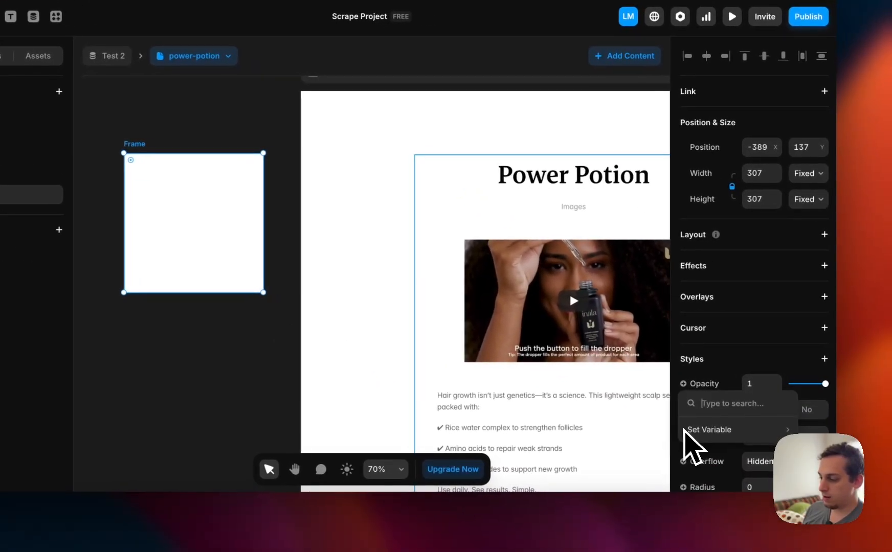
mouse_move(714, 430)
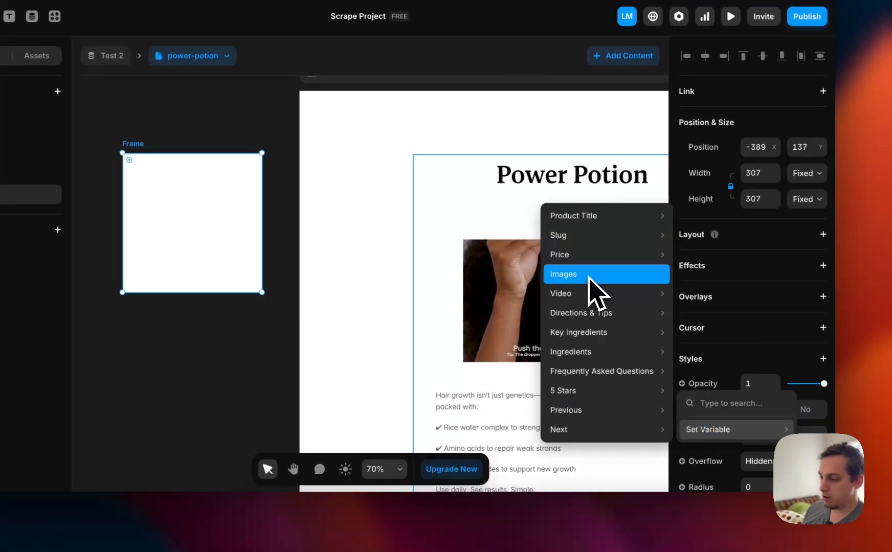
click(588, 277)
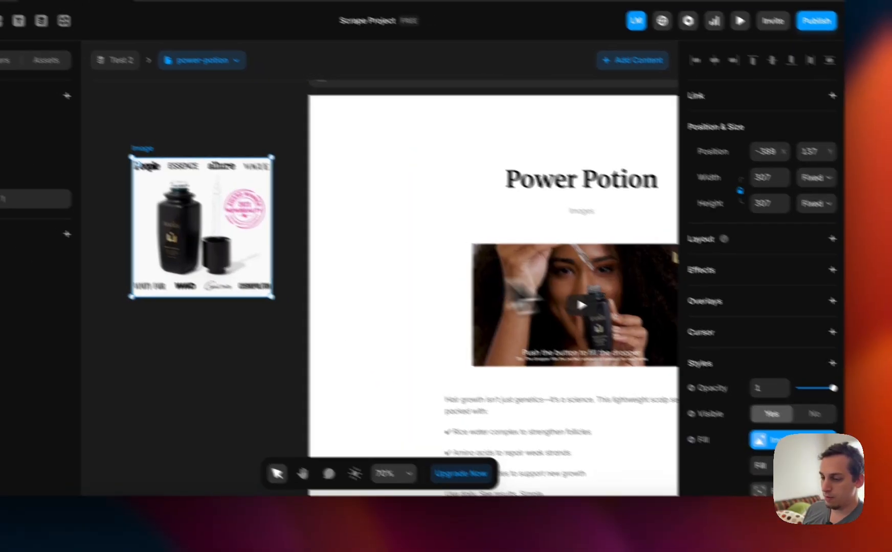
scroll(211, 249, down, 5)
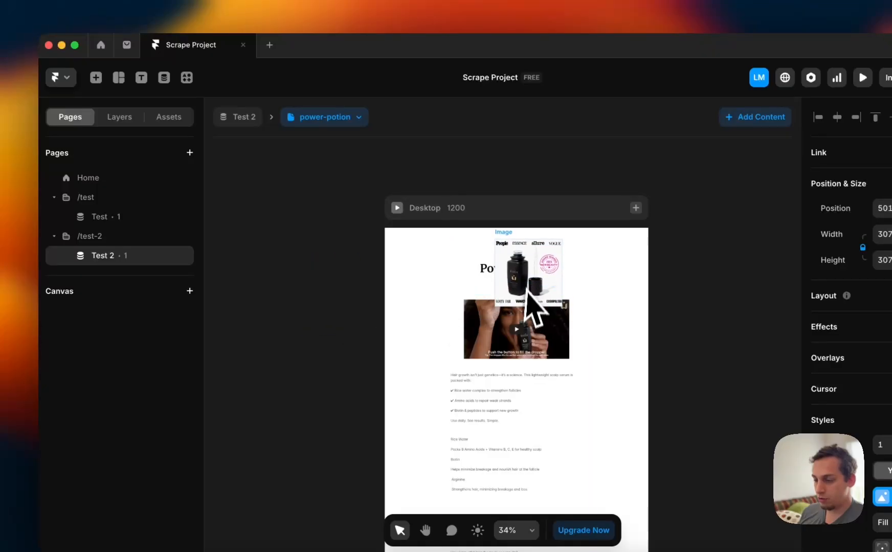
drag(487, 296, 489, 301)
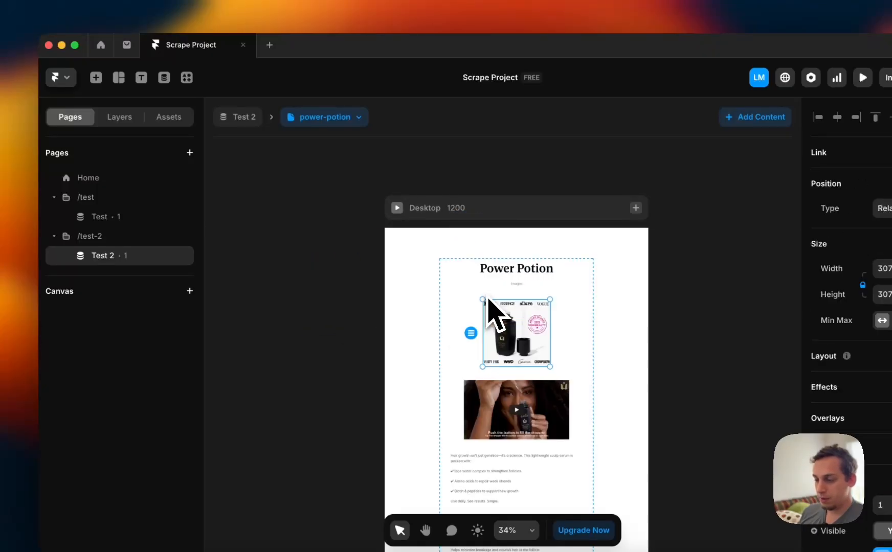
Step: Wrap the title stack and the image together in a new stack with horizontal direction
click(119, 117)
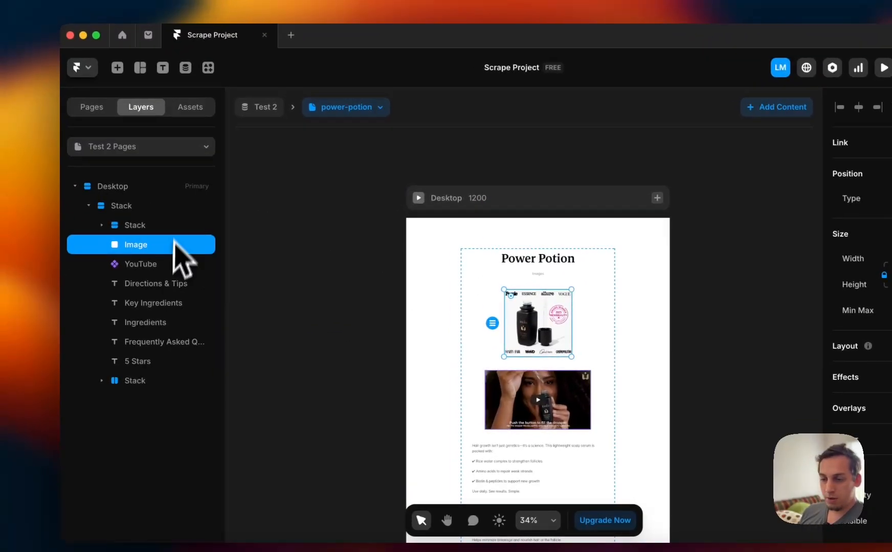
right_click(148, 234)
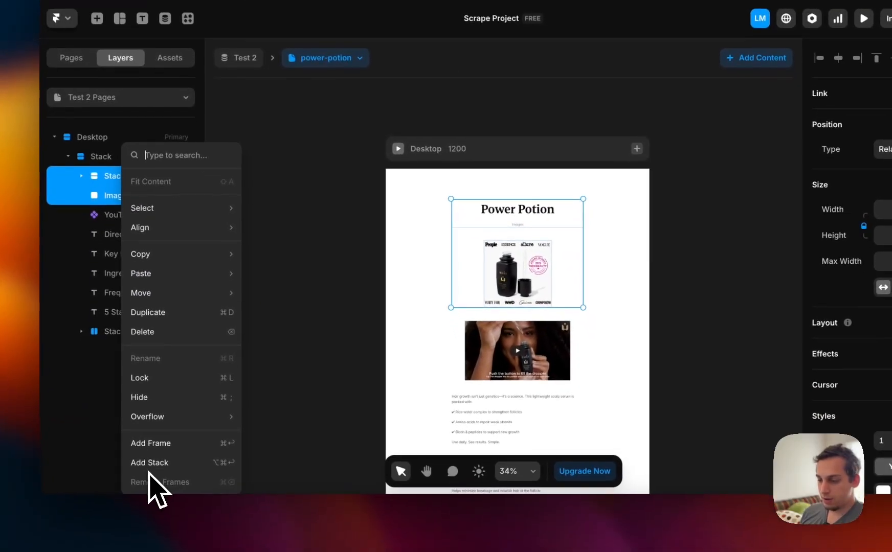
click(149, 465)
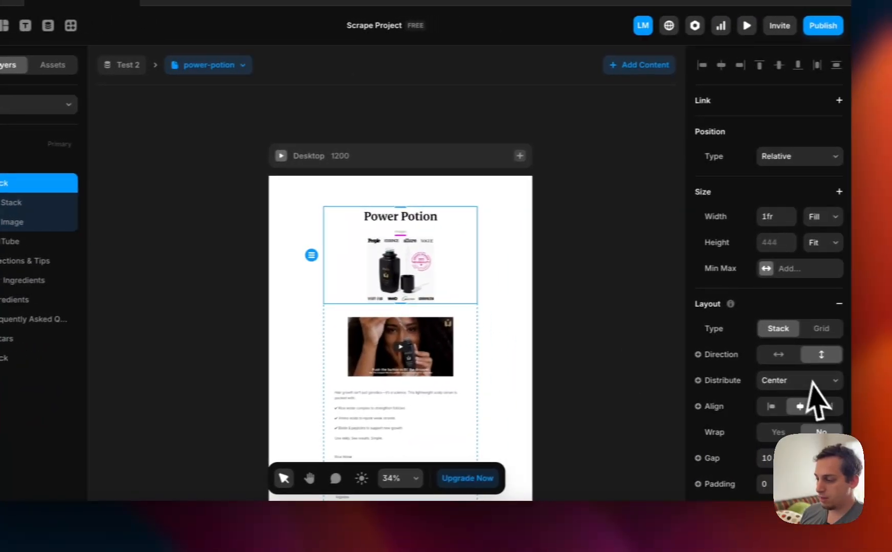
click(770, 356)
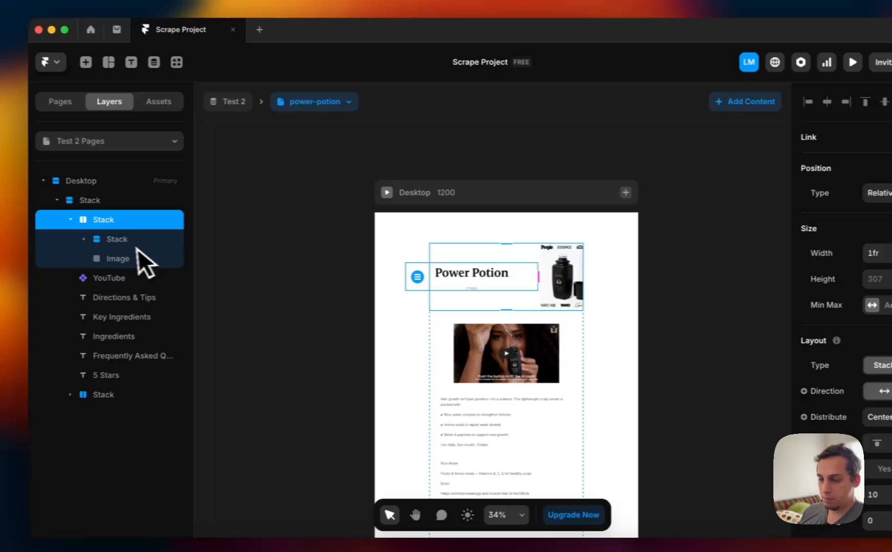
Step: Place the image before the title stack and set the title stack's width to Fill
click(137, 242)
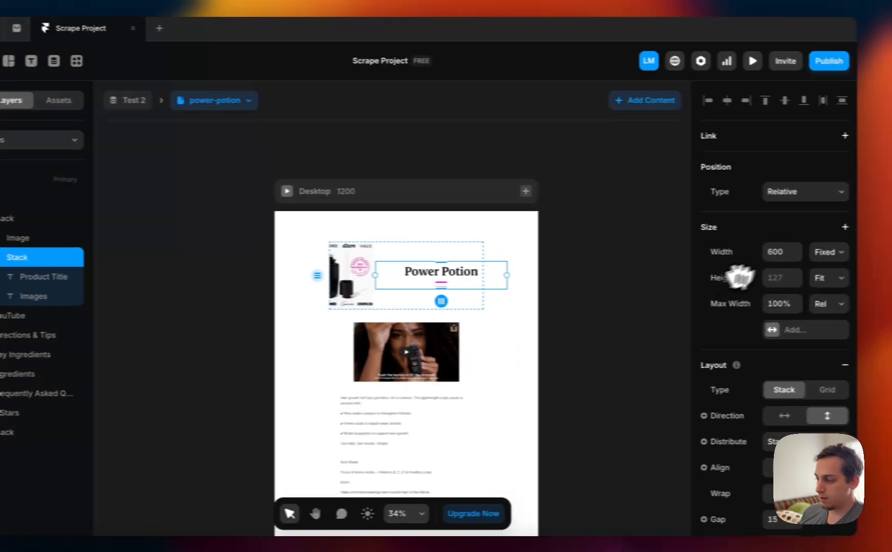
click(796, 252)
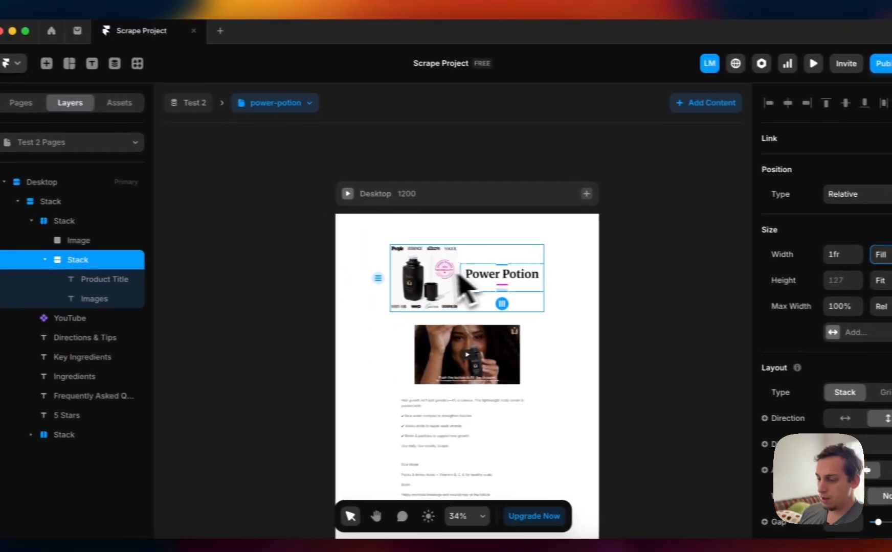
Step: Align the horizontal stack's contents to the top and widen the gap between the image and the title
click(125, 228)
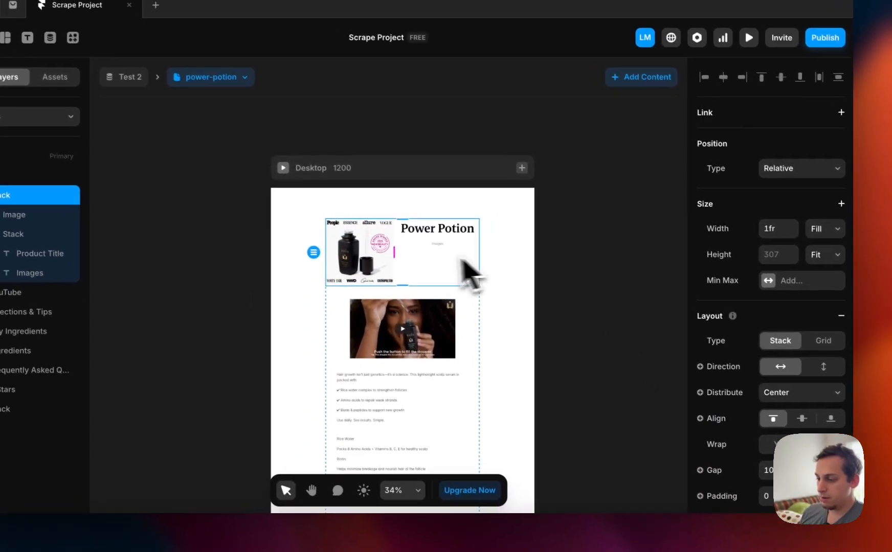
scroll(317, 221, up, 5)
click(761, 454)
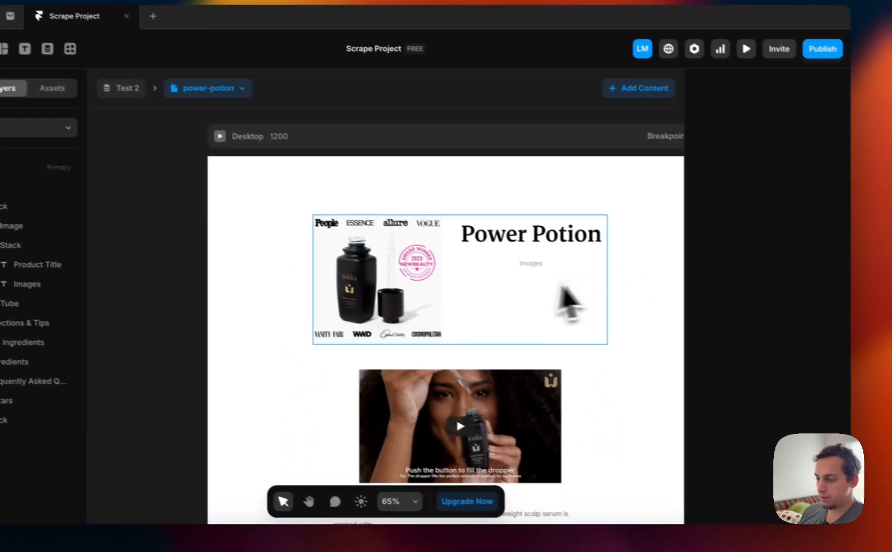
Step: Bind the content of the Images text under the product title to the Directions & Tips CMS field
click(507, 244)
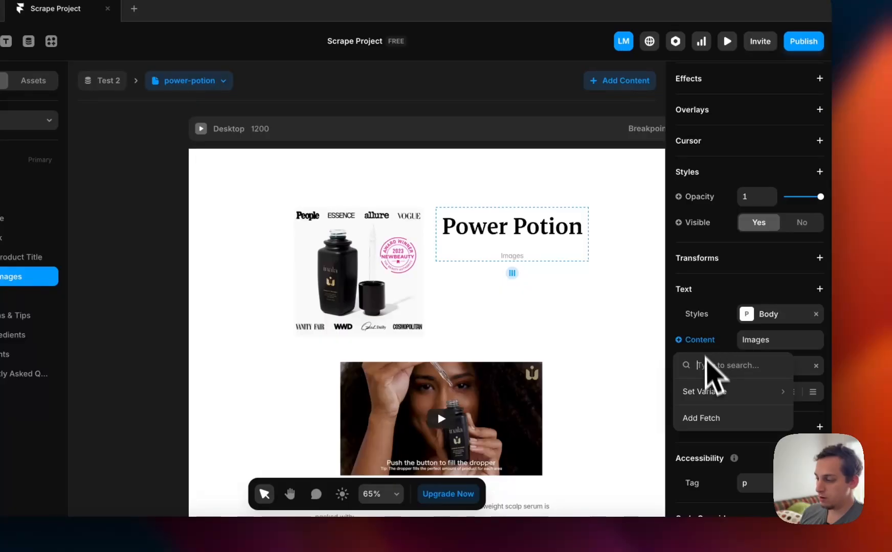
mouse_move(697, 389)
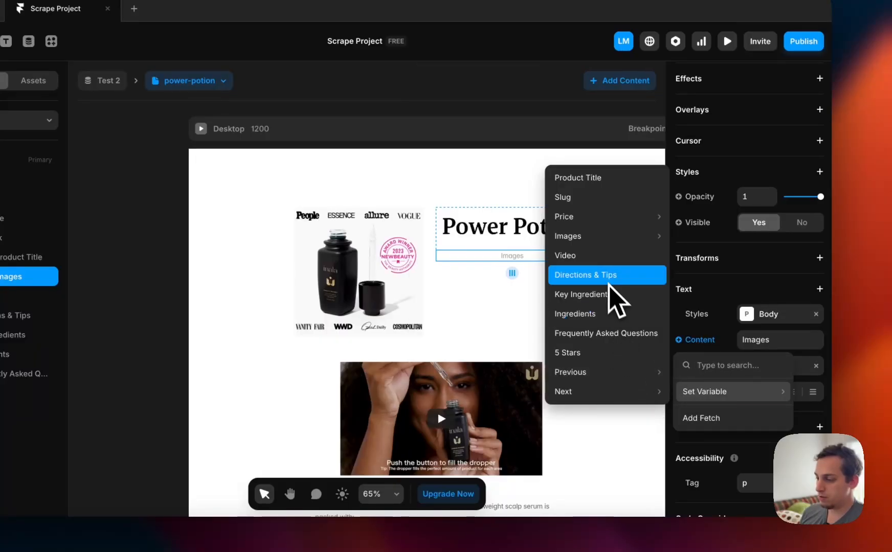
click(614, 294)
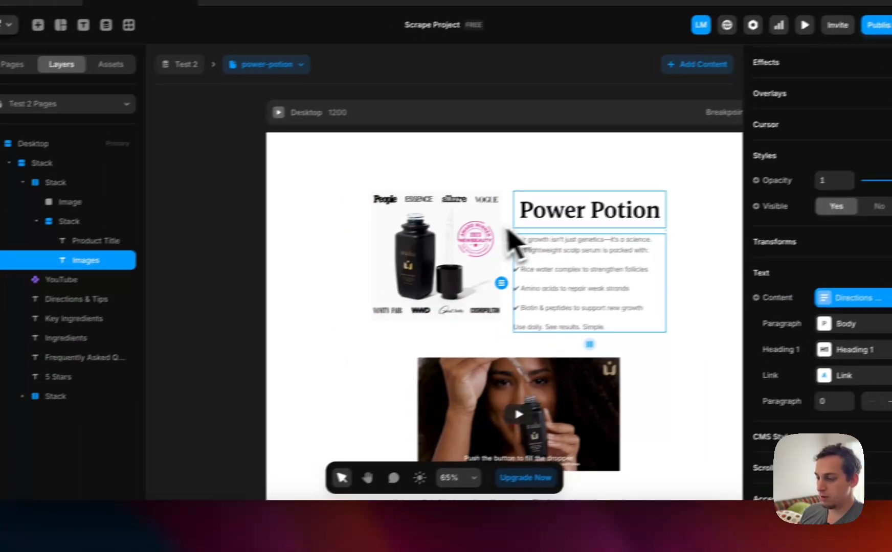
click(428, 242)
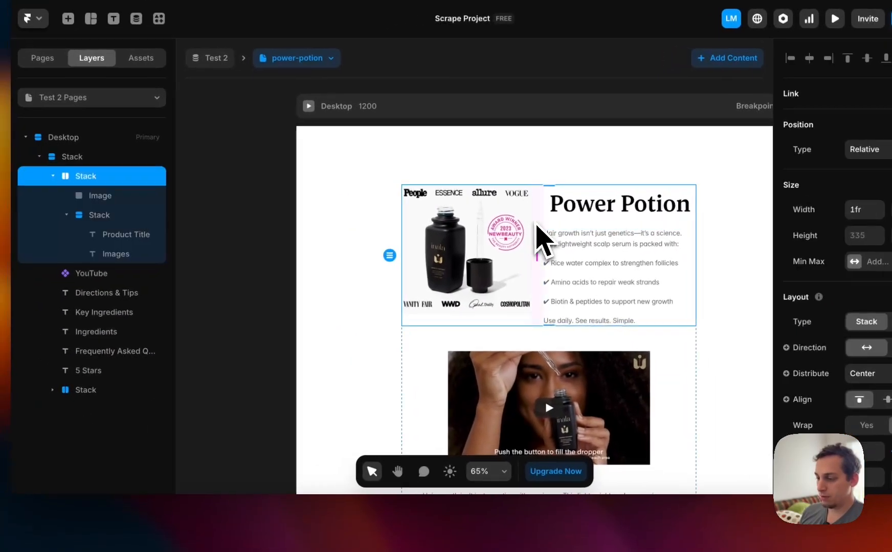
Step: Switch to the browser to review the layout of the original Power Potion product page on shopinala.com, then return to Framer
click(277, 542)
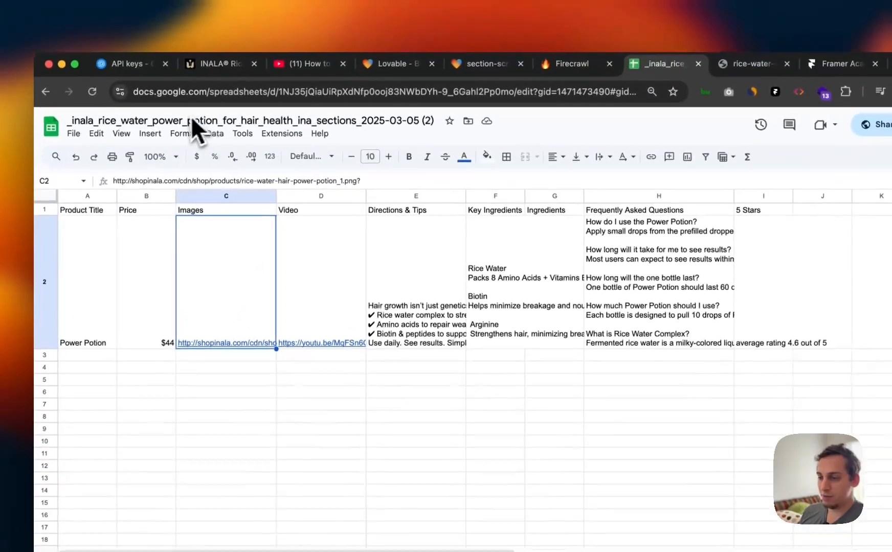
click(213, 72)
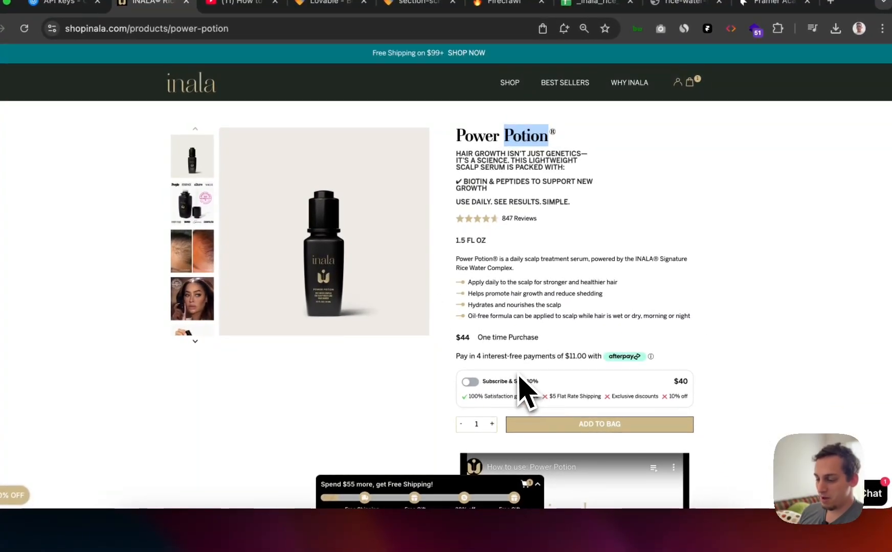
click(480, 534)
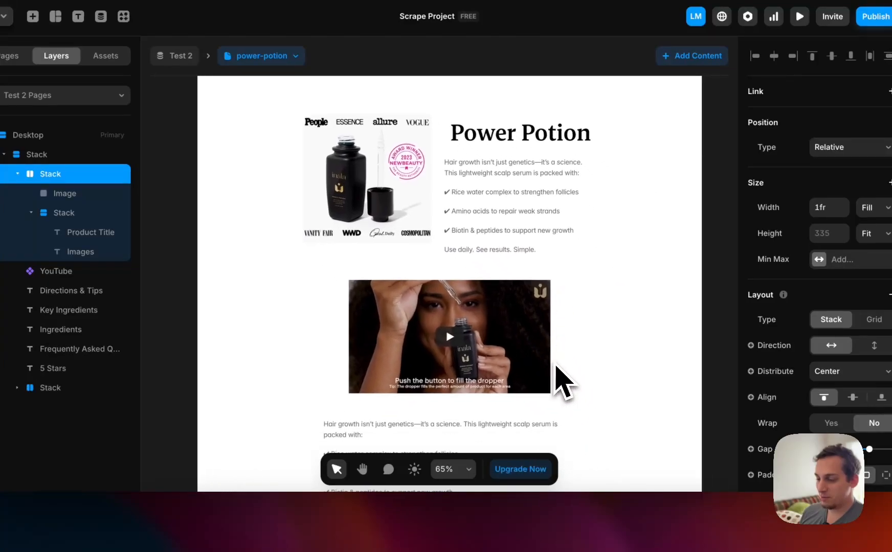
Step: Move the Key Ingredients text and the YouTube video into the title stack, below the description text
scroll(562, 381, down, 5)
click(397, 255)
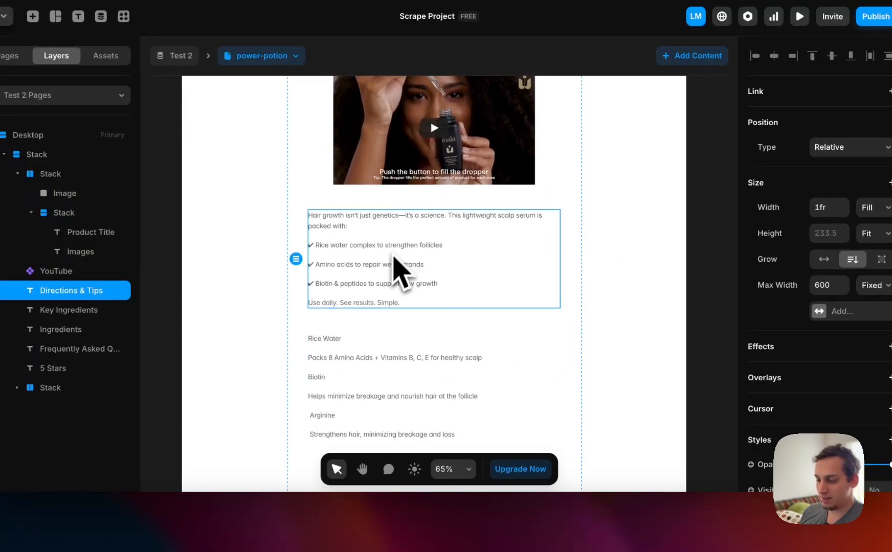
scroll(365, 389, down, 5)
drag(363, 374, 424, 205)
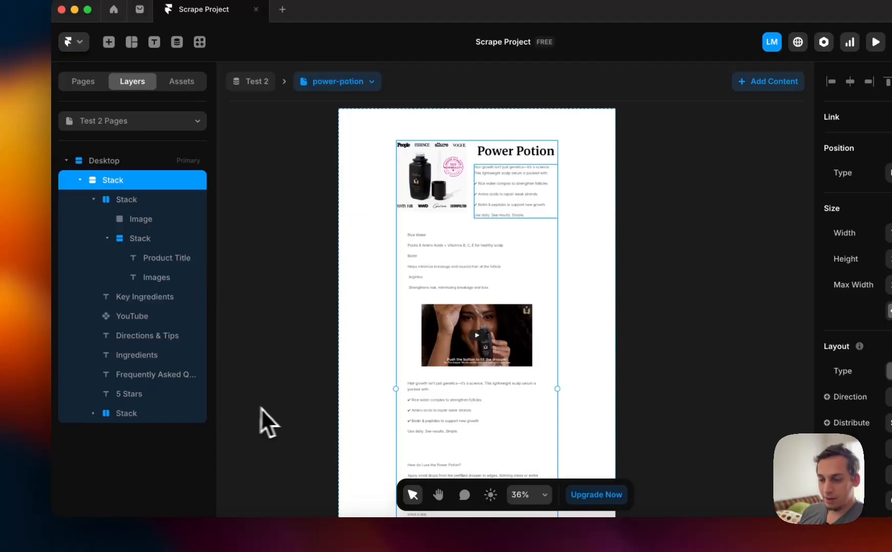
drag(143, 298, 143, 292)
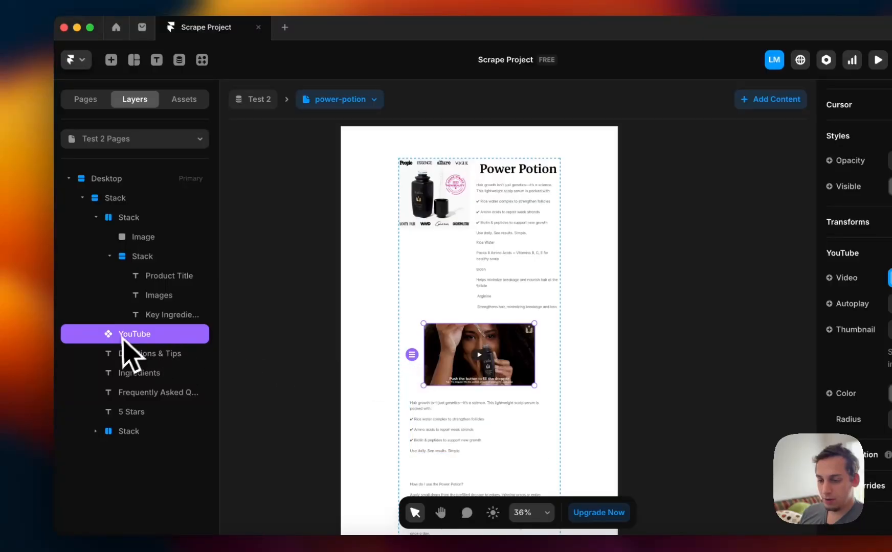
drag(138, 321, 142, 337)
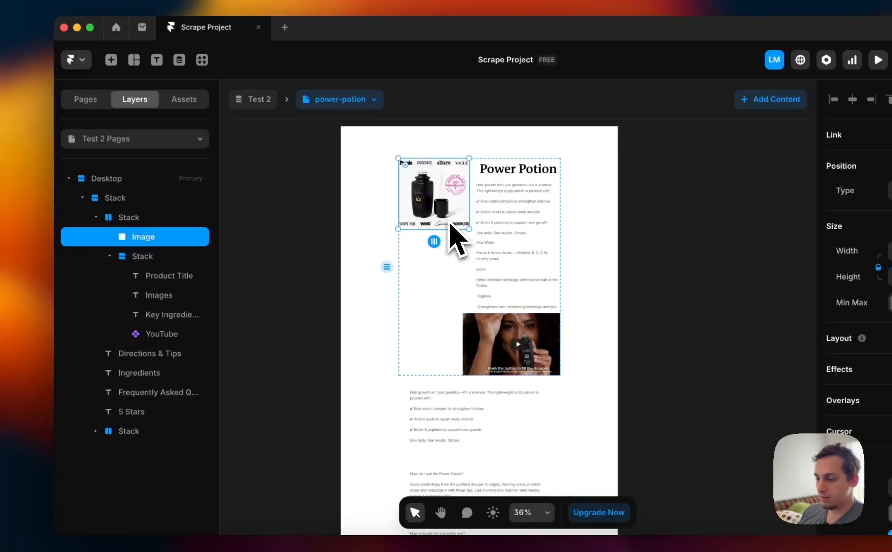
Step: Set the YouTube video's width to Fill so it fits the title stack's column
click(499, 358)
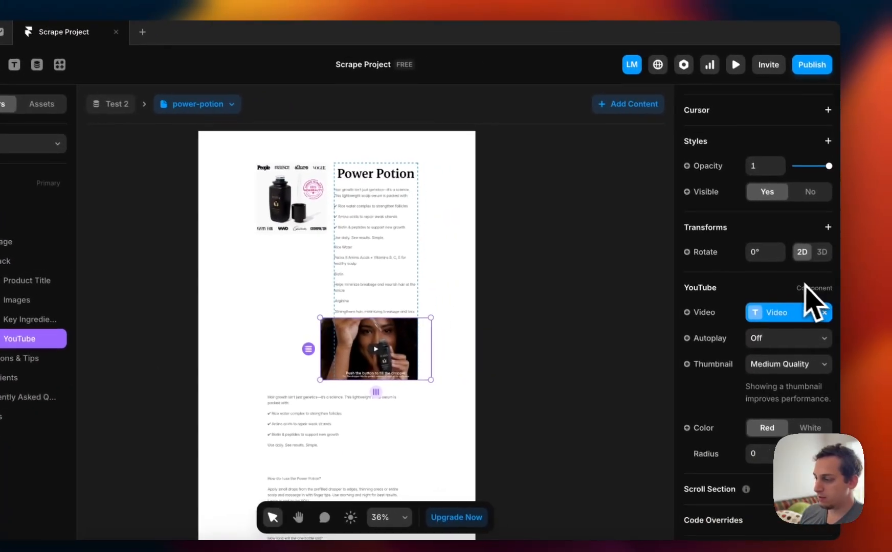
scroll(804, 282, up, 5)
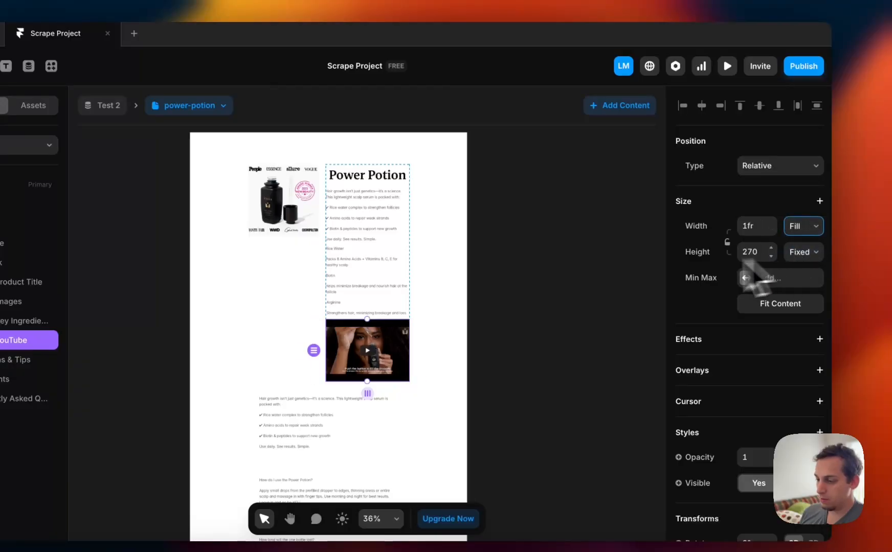
click(362, 236)
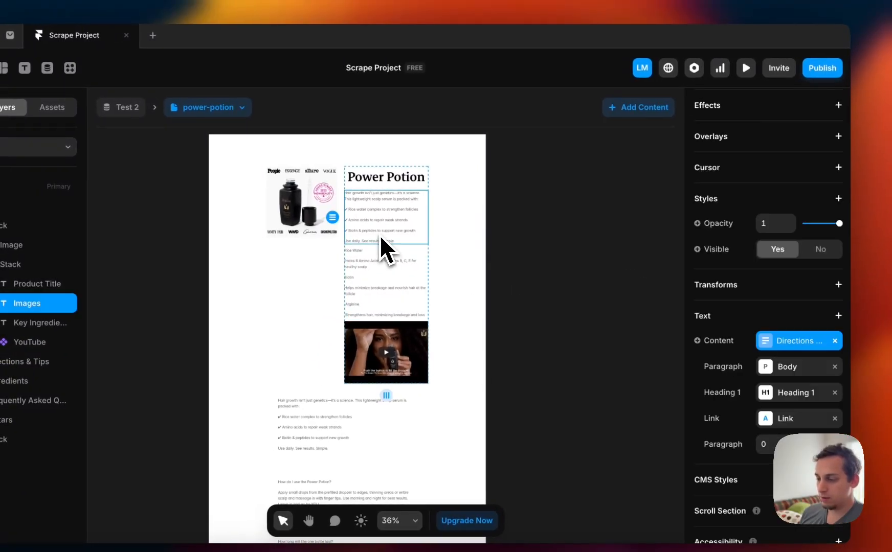
click(361, 282)
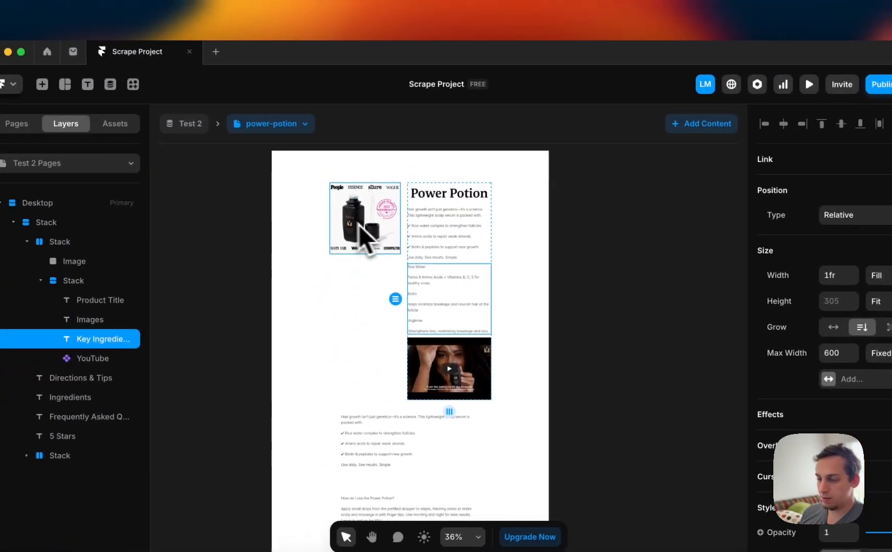
Step: Change the product image's position type so it stays in view while the page scrolls
click(310, 224)
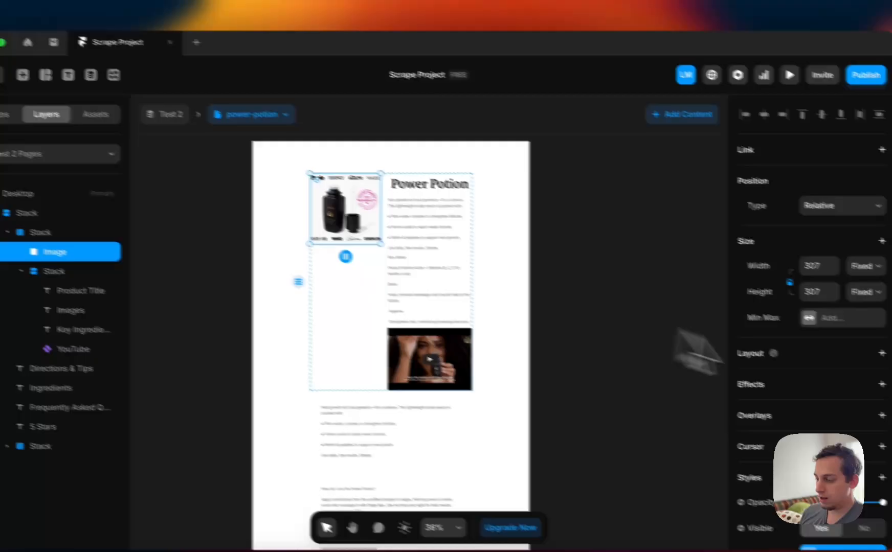
scroll(810, 393, down, 2)
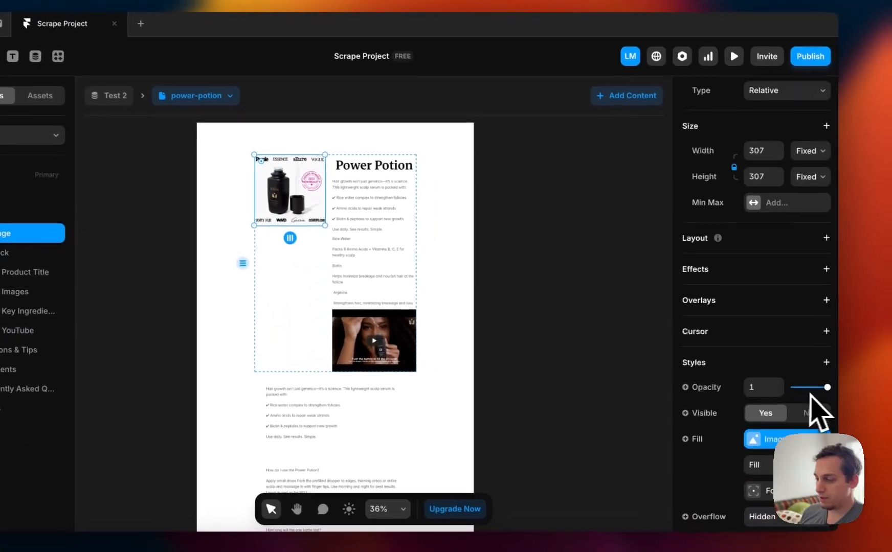
scroll(803, 385, up, 2)
click(780, 210)
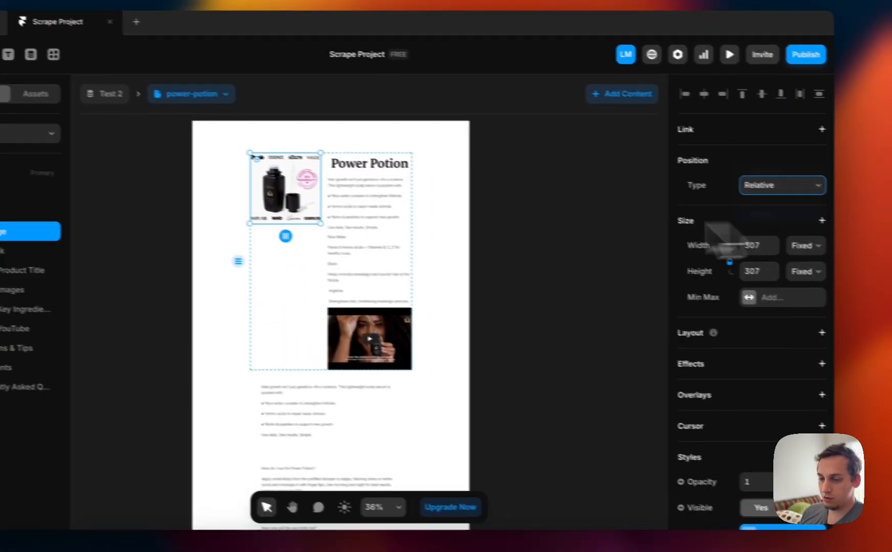
Step: Set the overflow of the horizontal header stack and of the Desktop frame to Visible
click(37, 211)
scroll(821, 343, down, 8)
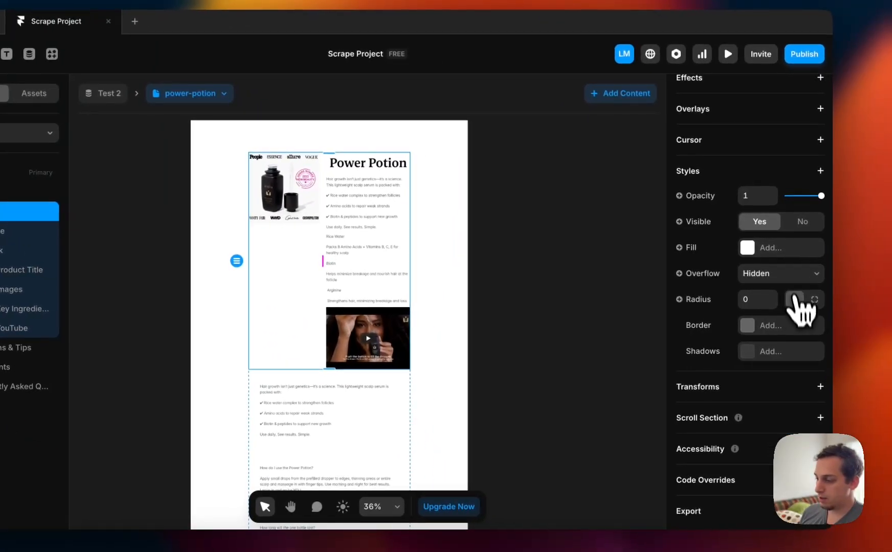
click(788, 289)
click(30, 191)
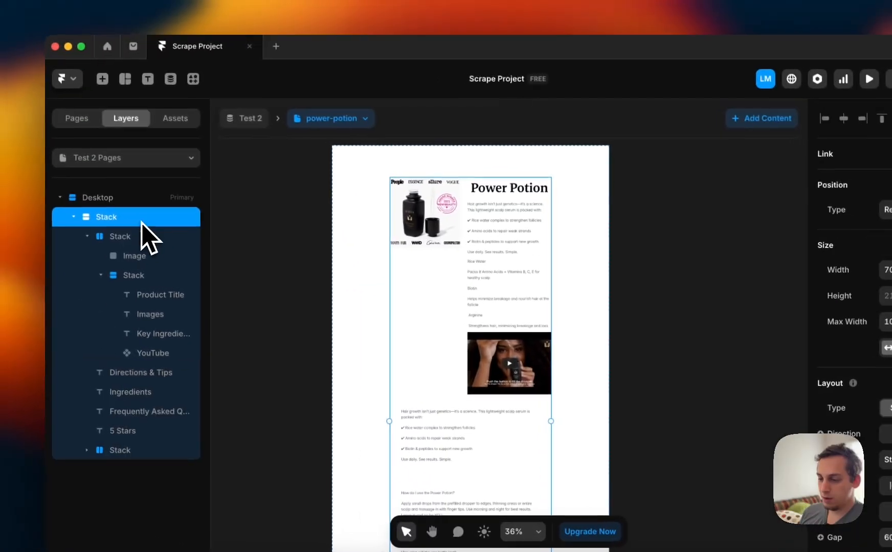
scroll(782, 285, down, 8)
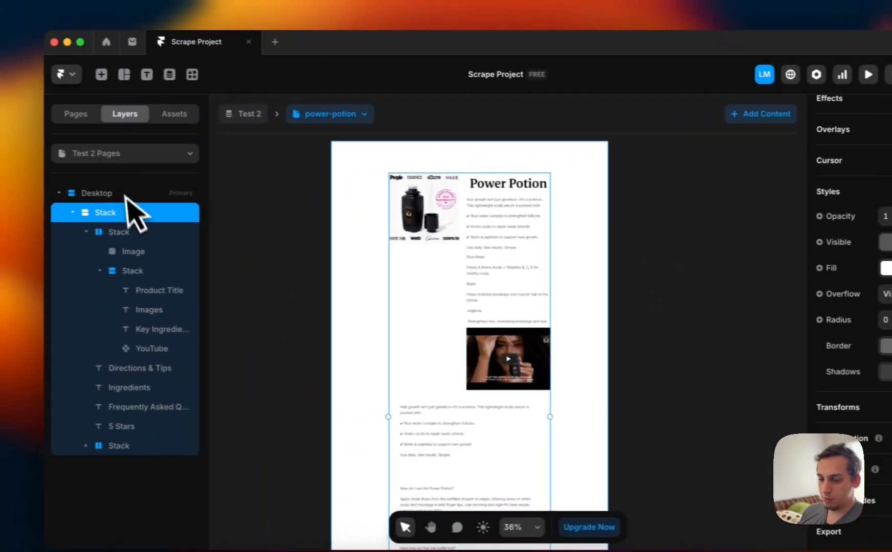
click(125, 194)
scroll(829, 428, down, 5)
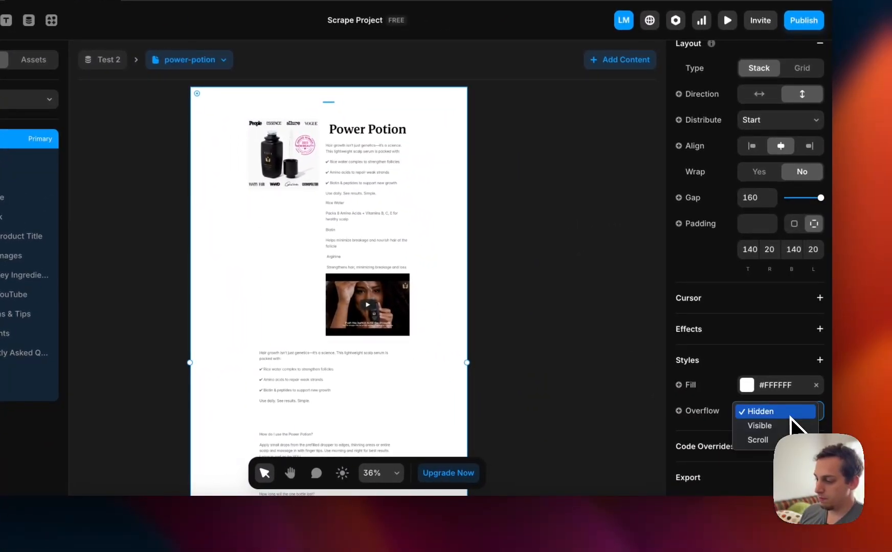
click(780, 426)
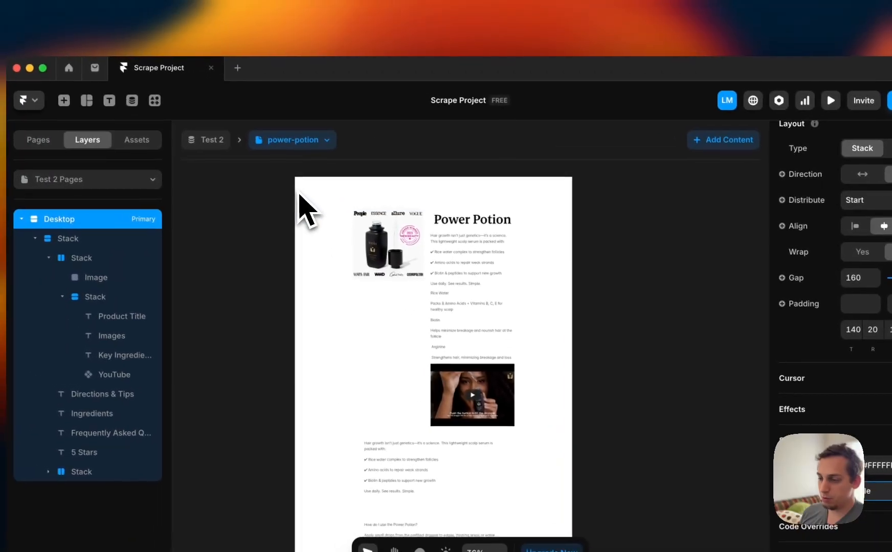
Step: Preview the page and scroll through it to check how the product image behaves beside the content, then return to the canvas
click(313, 174)
scroll(342, 266, down, 5)
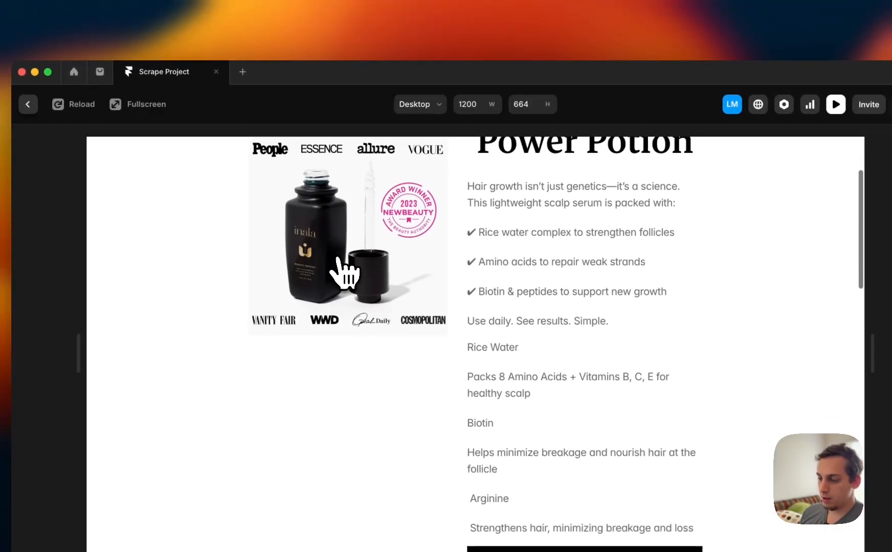
scroll(337, 261, down, 5)
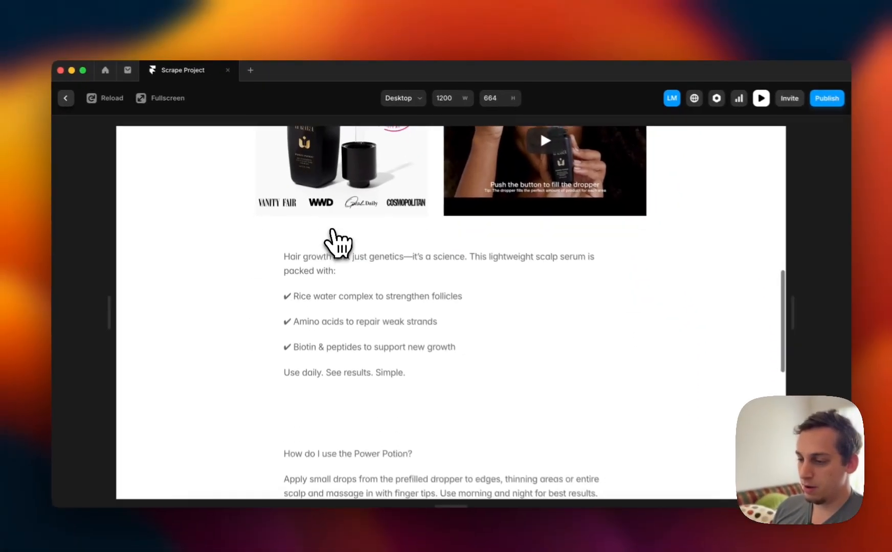
scroll(338, 261, up, 8)
scroll(338, 237, up, 4)
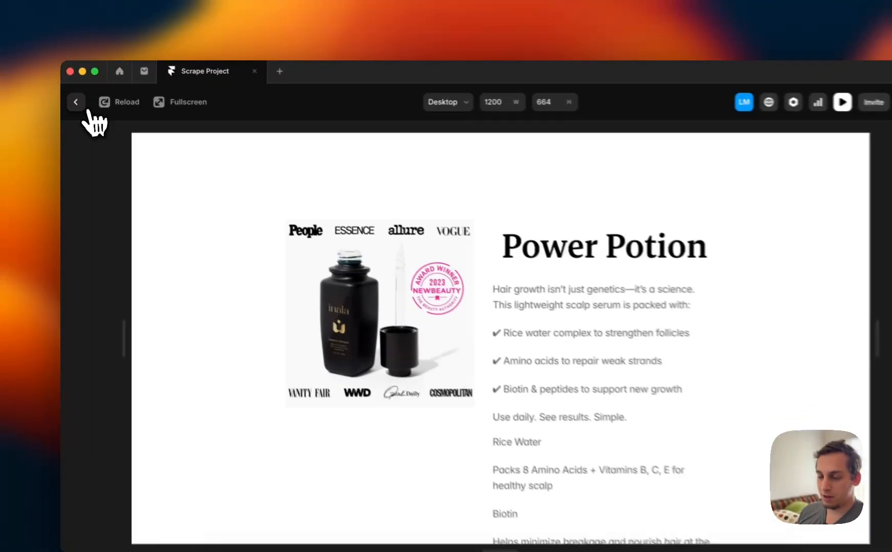
click(74, 97)
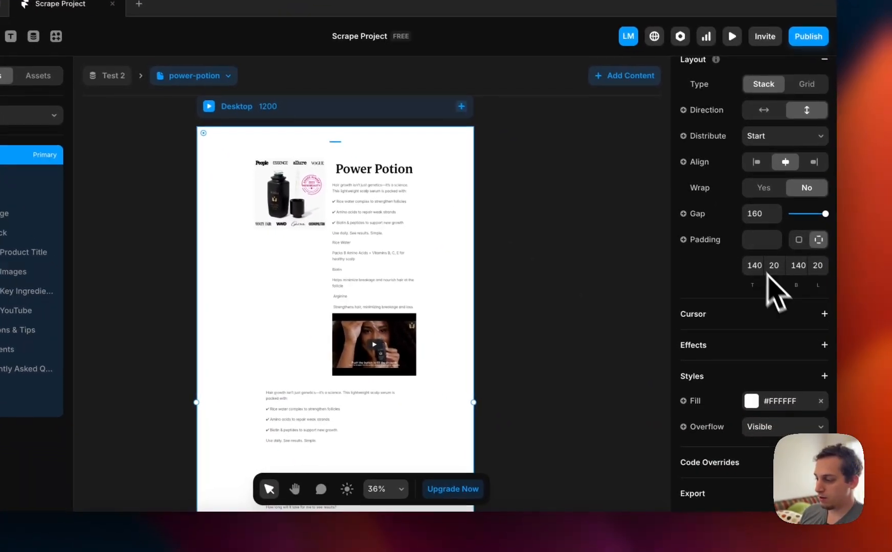
Step: Widen the main content stack to fill the Desktop frame's width
click(818, 313)
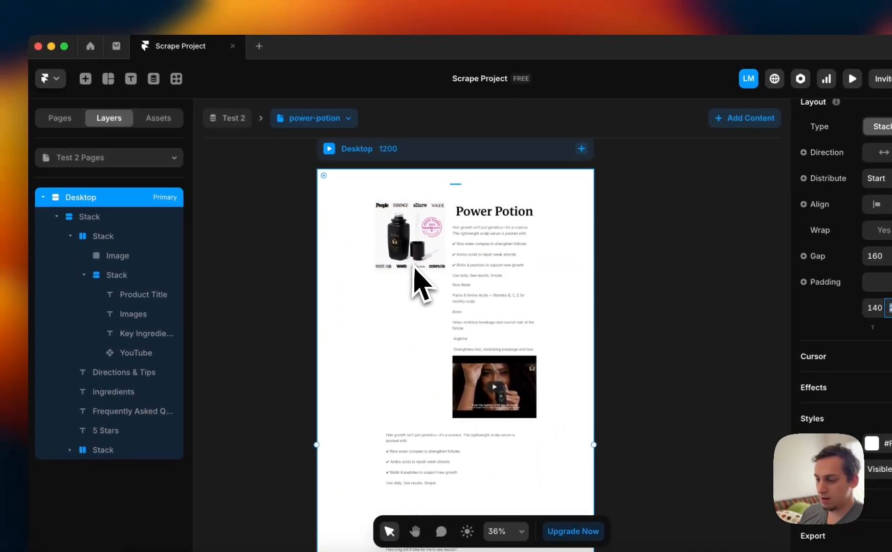
click(123, 217)
scroll(869, 214, up, 8)
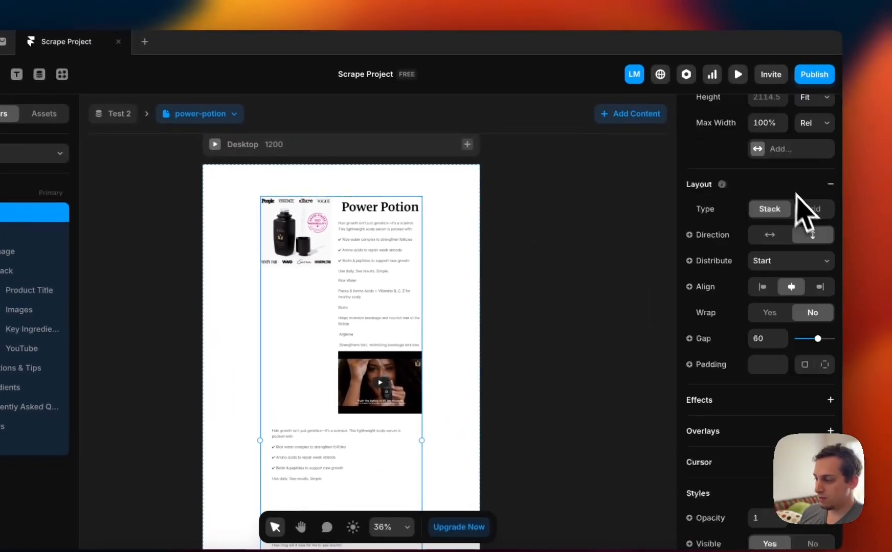
click(802, 267)
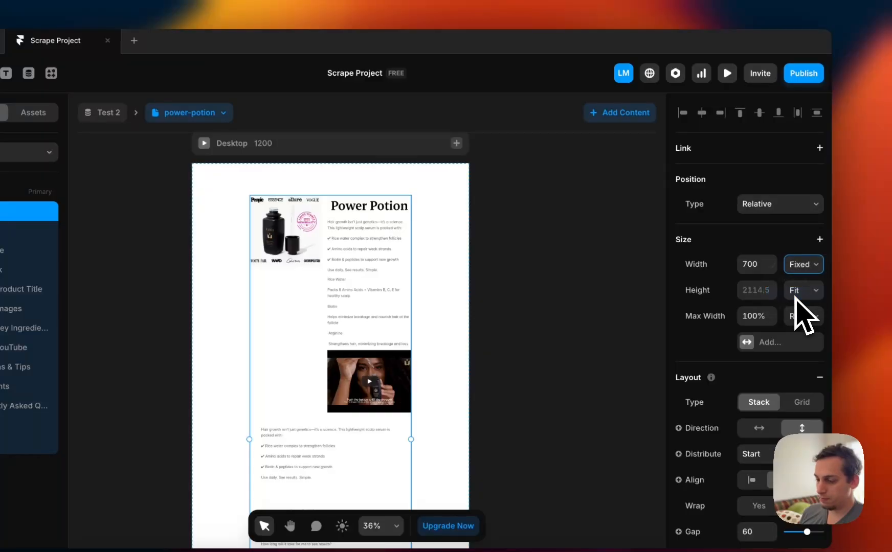
click(795, 296)
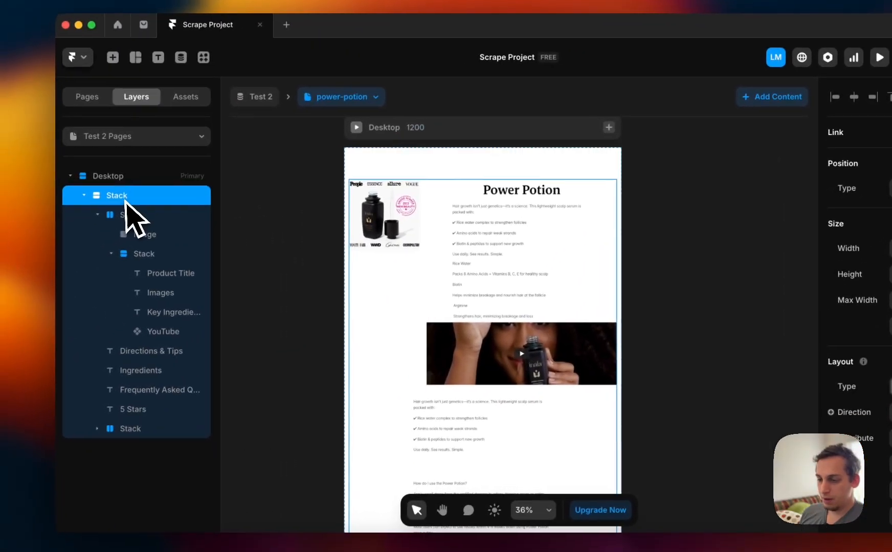
click(97, 214)
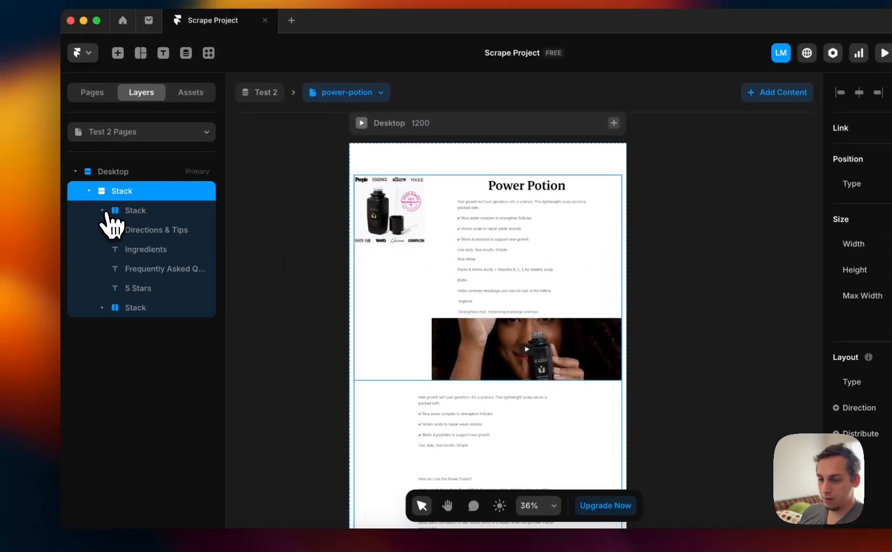
shift+click(116, 307)
right_click(133, 280)
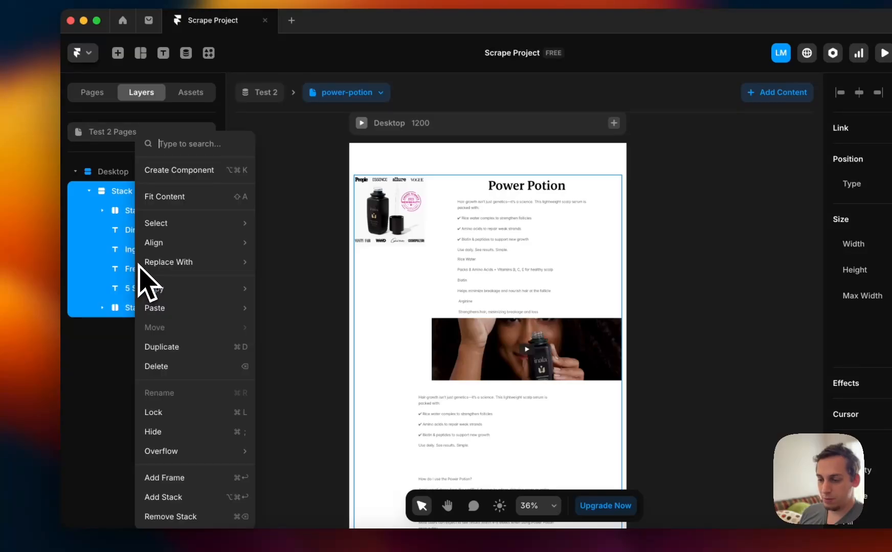
click(84, 284)
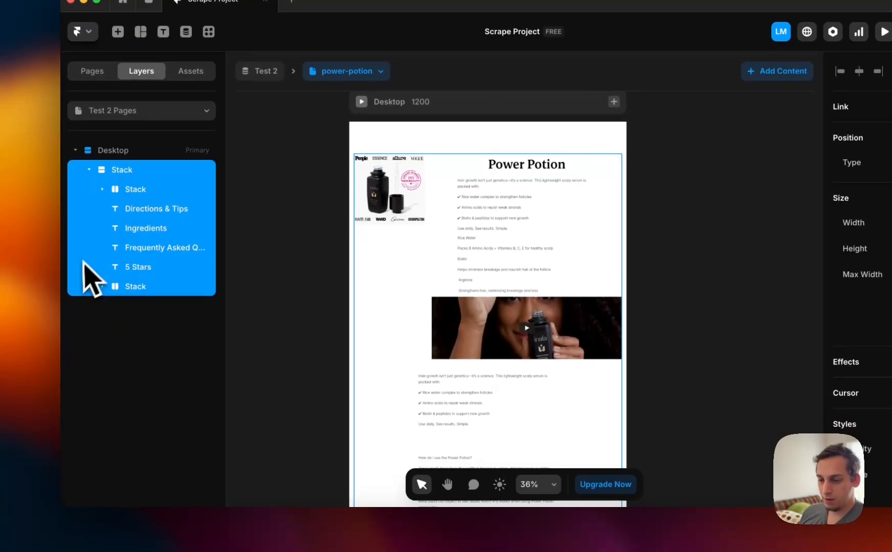
click(103, 189)
click(102, 189)
Step: Give the horizontal header stack separate side paddings of 60 left and right, with 0 at top and bottom
click(131, 190)
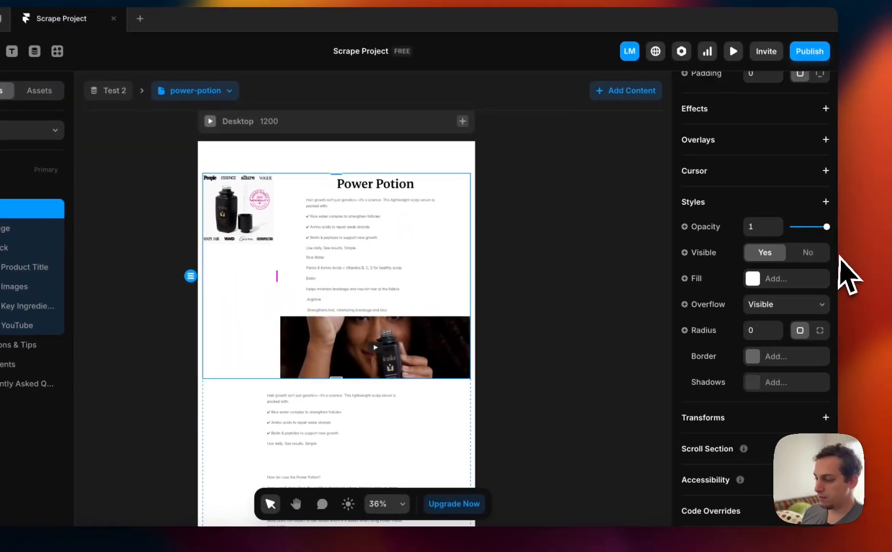
scroll(823, 381, up, 3)
scroll(780, 358, up, 1)
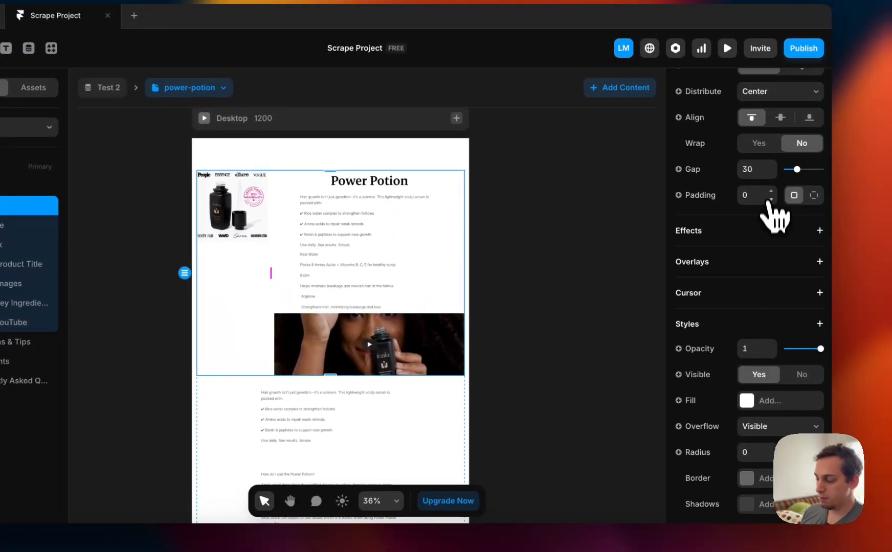
click(814, 198)
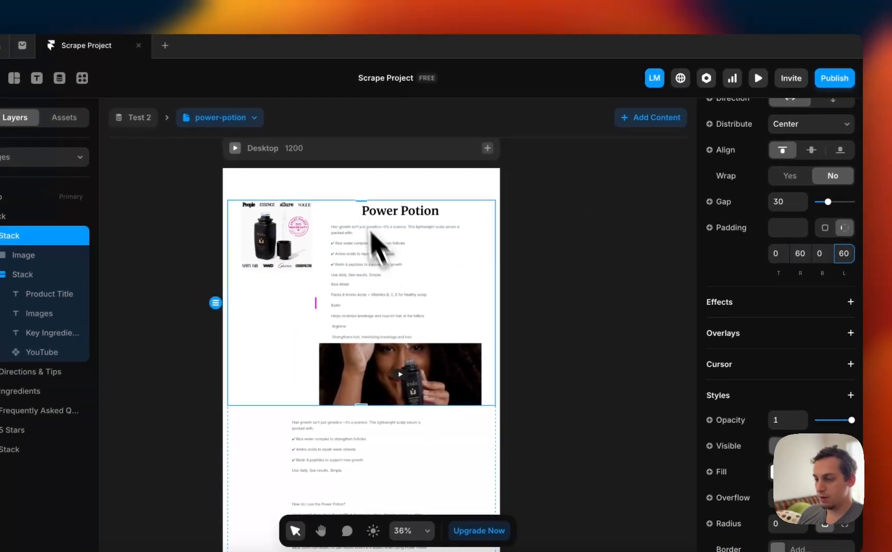
Step: Align the product title text to the left within the details column
click(320, 182)
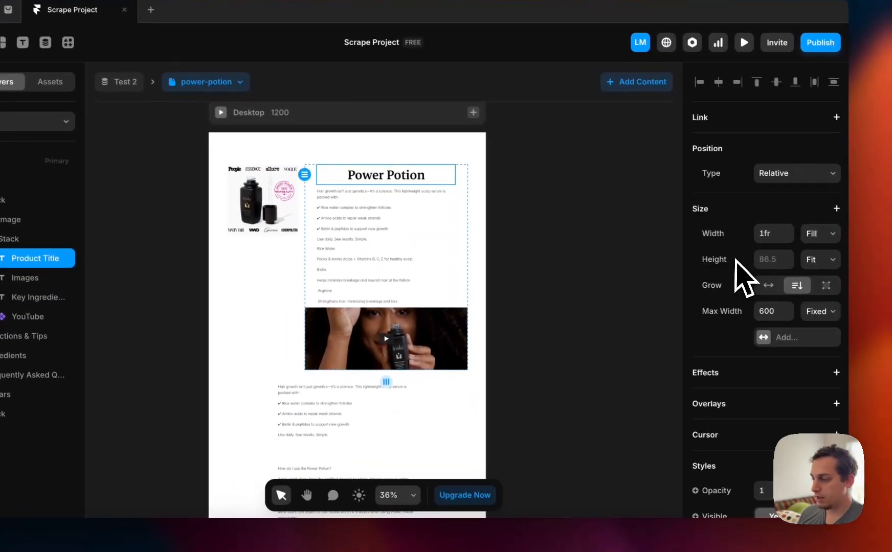
scroll(741, 333, down, 5)
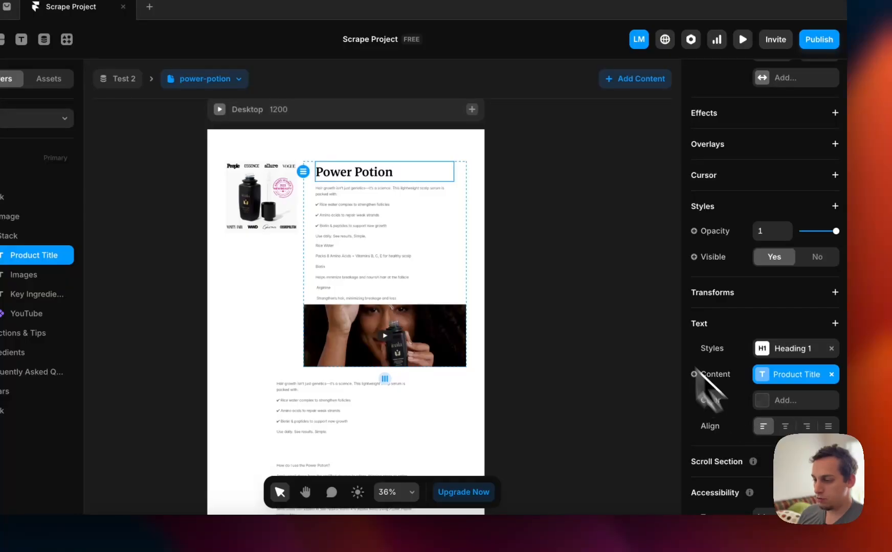
click(574, 269)
Step: Set the product image's width to Fill so it shares the header stack with the details column
scroll(432, 187, up, 5)
scroll(429, 187, left, 2)
click(275, 206)
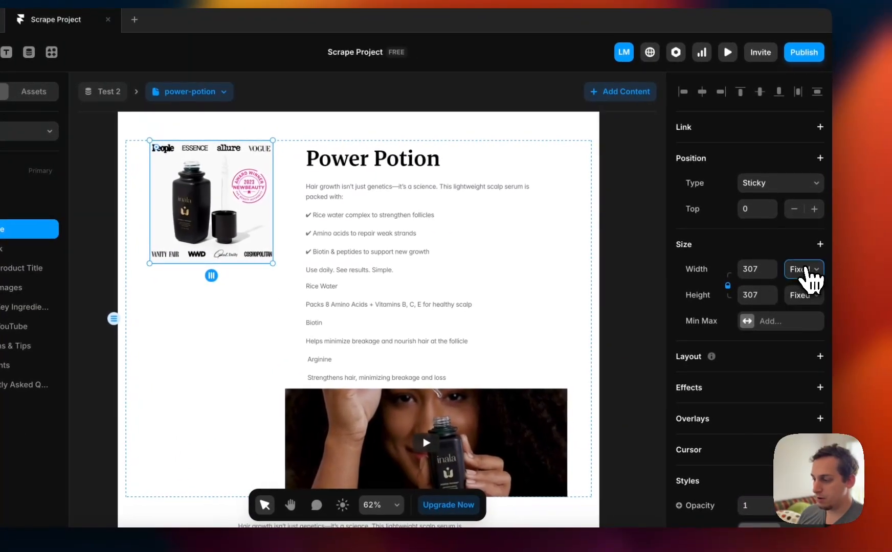
click(797, 301)
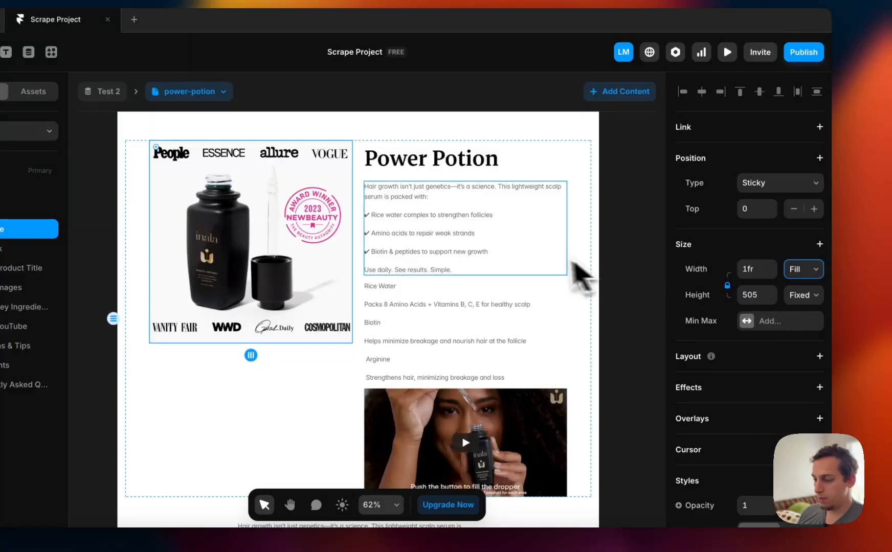
Step: Switch to the browser to examine the layout of the original Power Potion product page, then return to Framer
scroll(570, 260, down, 2)
scroll(555, 257, left, 1)
scroll(332, 280, down, 4)
click(189, 200)
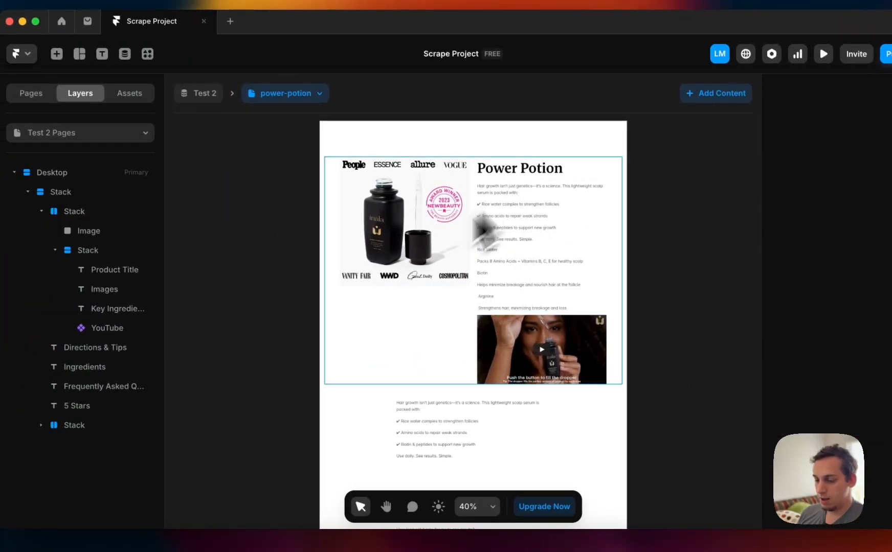
click(258, 520)
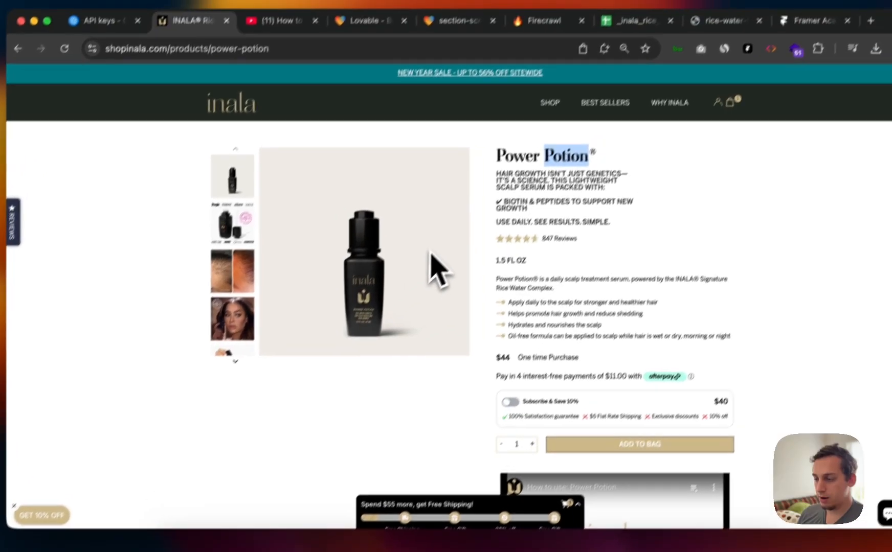
scroll(537, 275, down, 1)
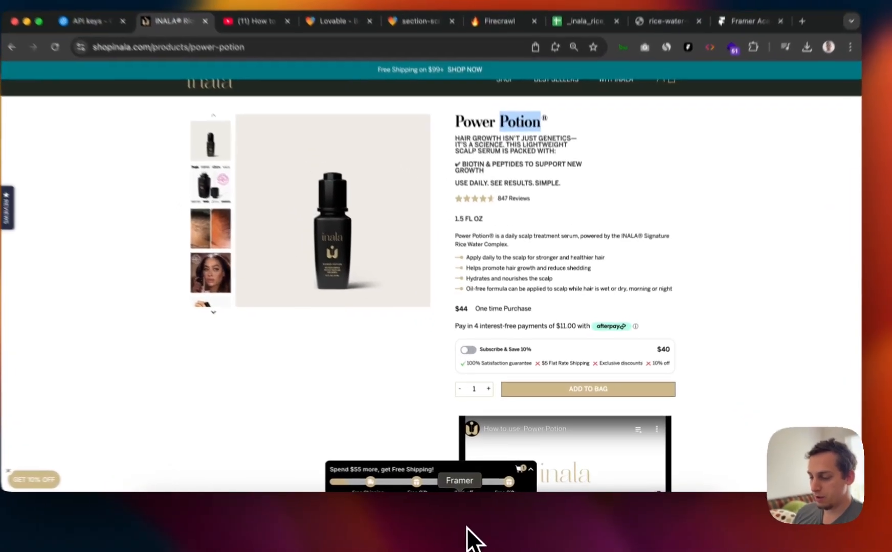
click(466, 530)
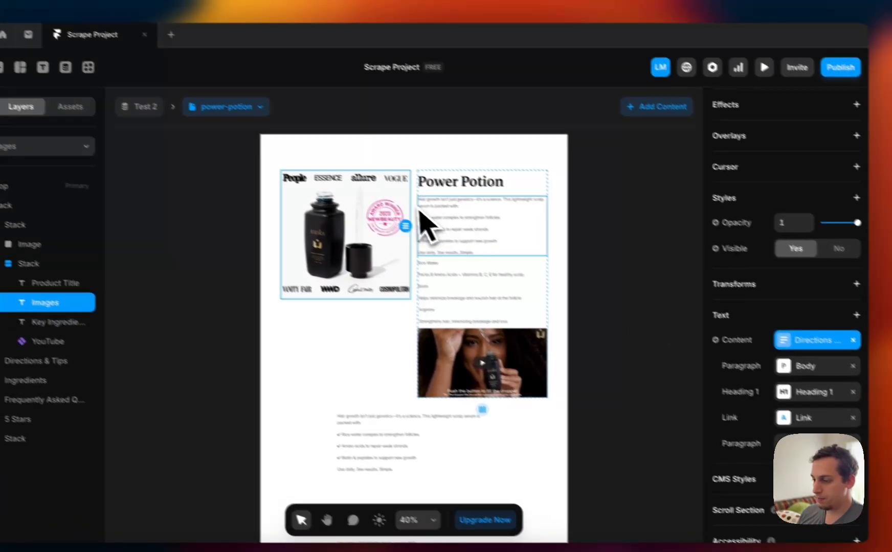
Step: Remove the Body, Heading 1 and Link text styles from the description text under the product title
scroll(364, 182, up, 5)
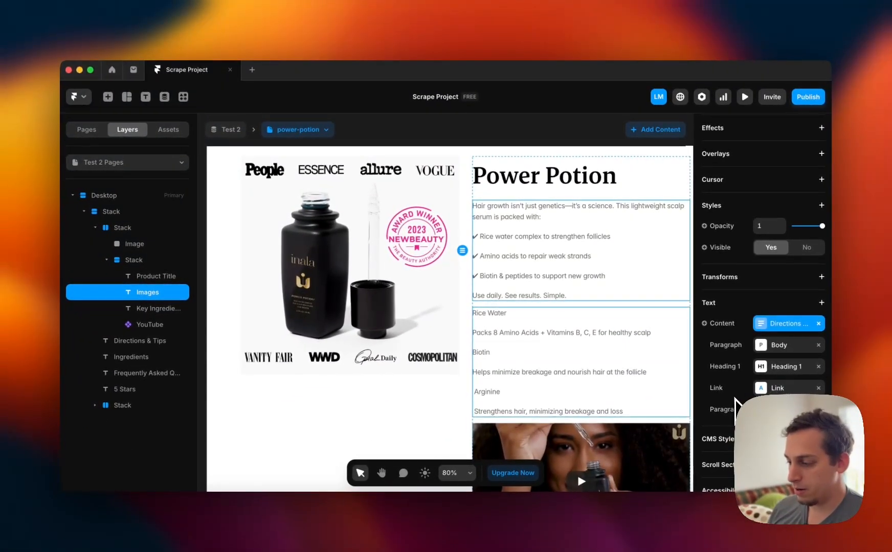
scroll(731, 399, down, 2)
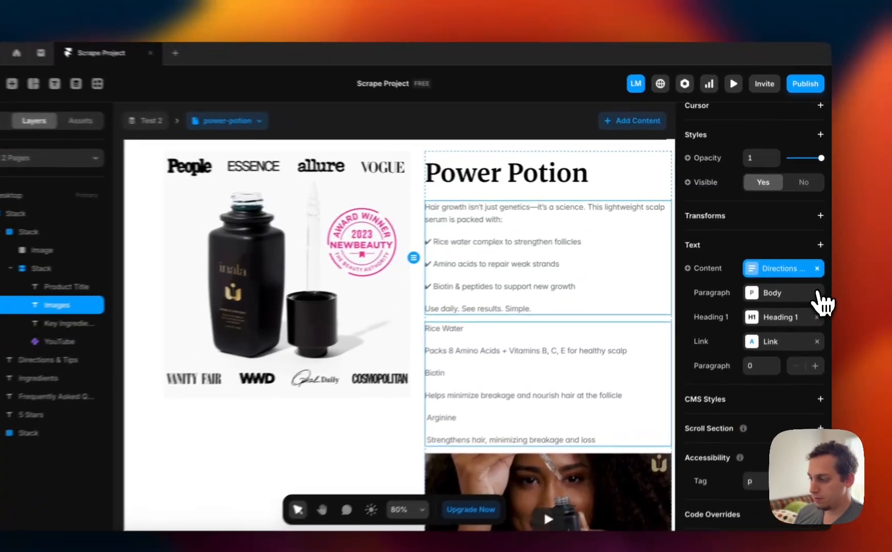
click(819, 284)
click(817, 299)
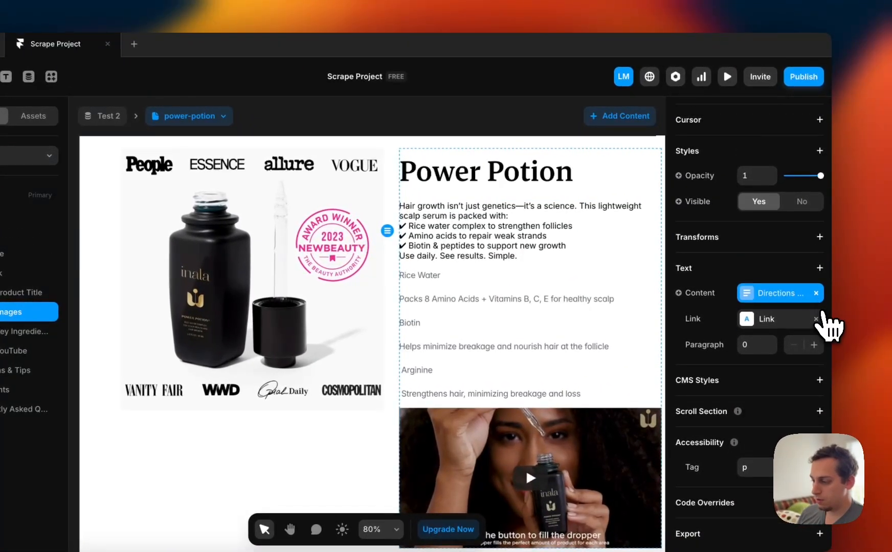
click(816, 318)
click(491, 250)
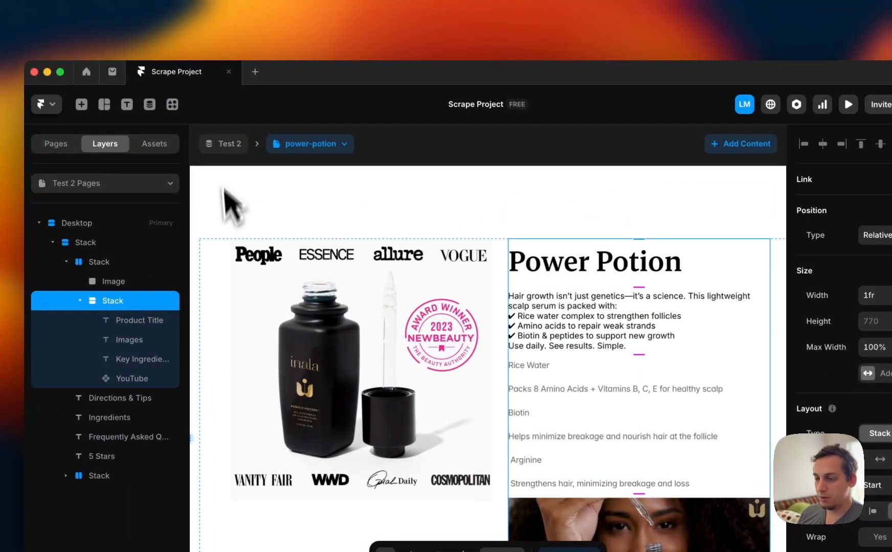
Step: Review the Power Potion item's fields in the Test 2 CMS collection, then return to the detail page
click(149, 104)
click(481, 207)
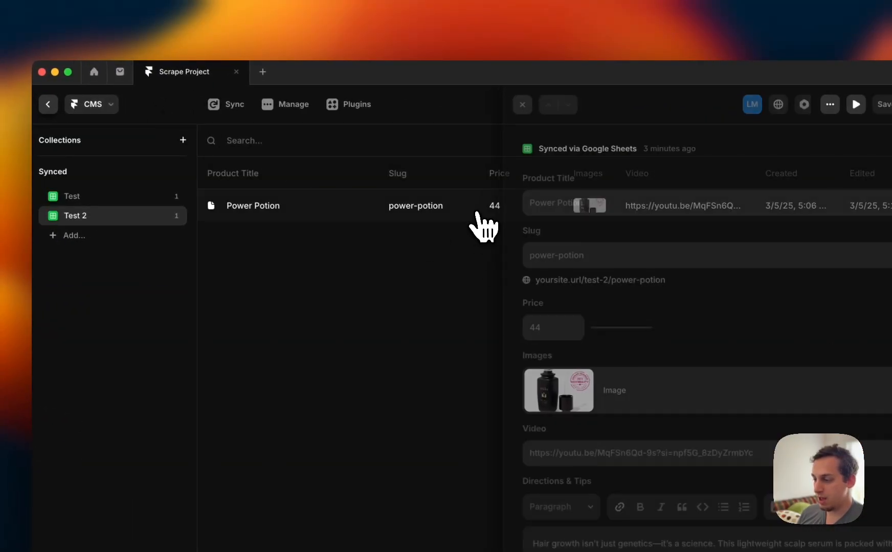
scroll(577, 347, down, 5)
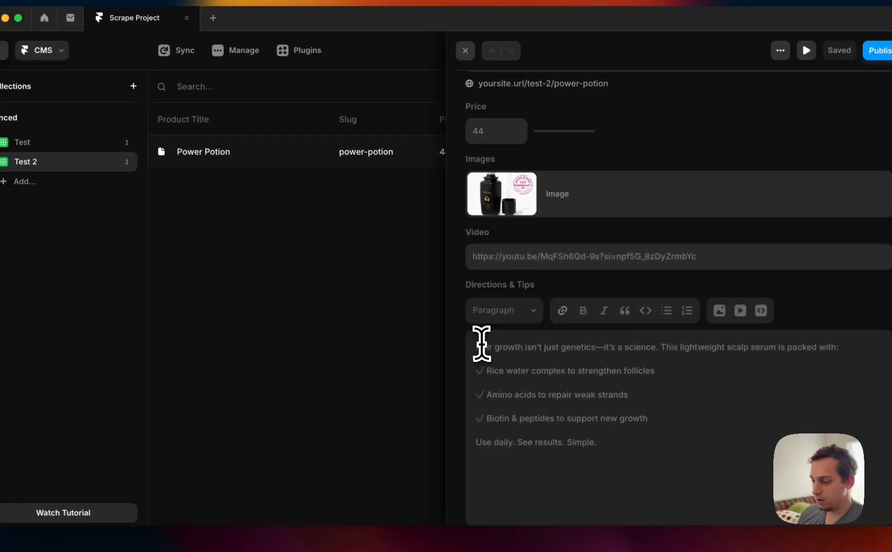
click(388, 251)
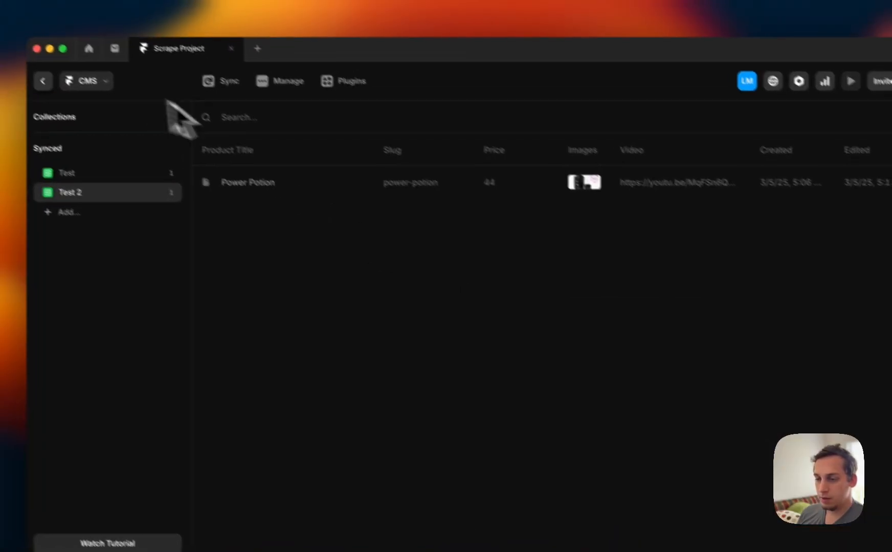
click(3, 51)
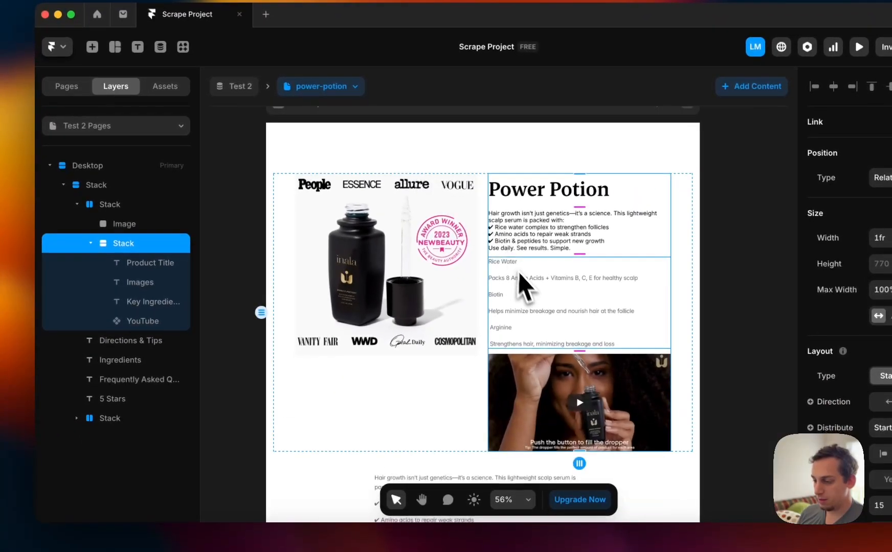
Step: Group the product title and the description text below it into a new stack
click(522, 282)
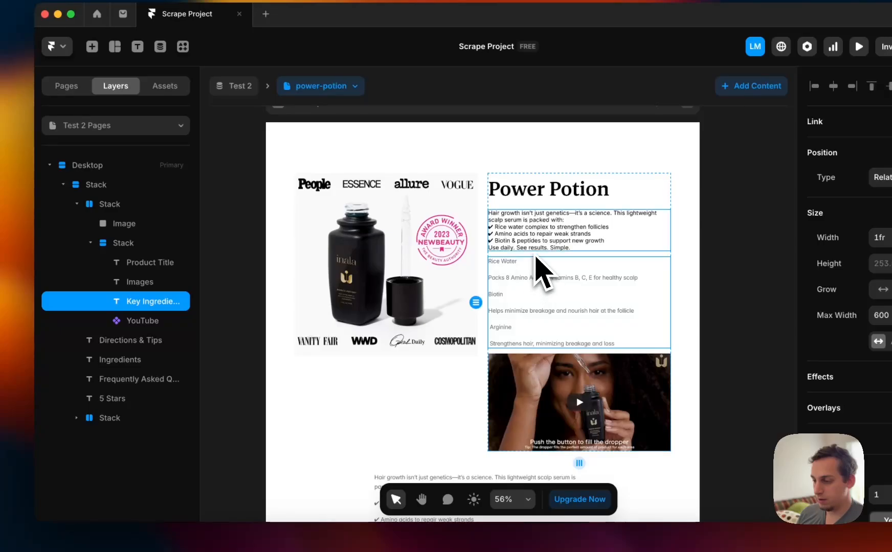
click(533, 250)
right_click(156, 279)
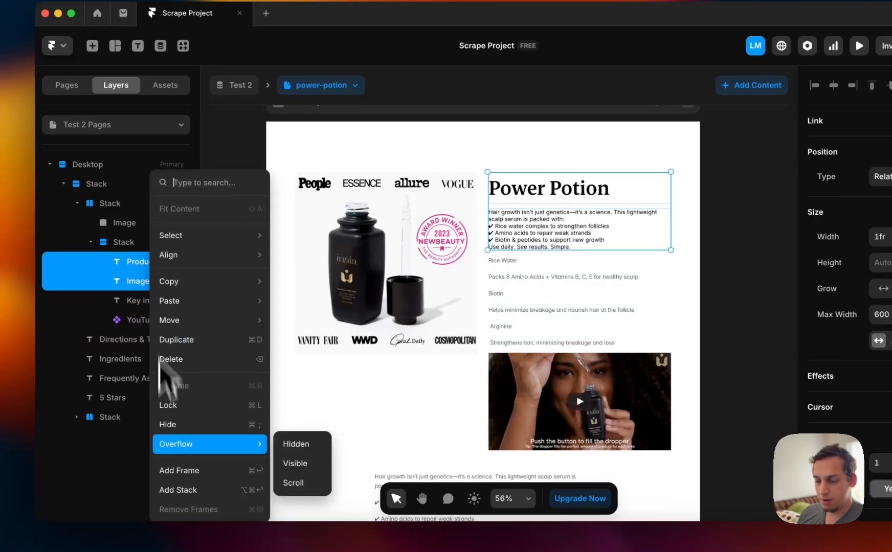
click(169, 492)
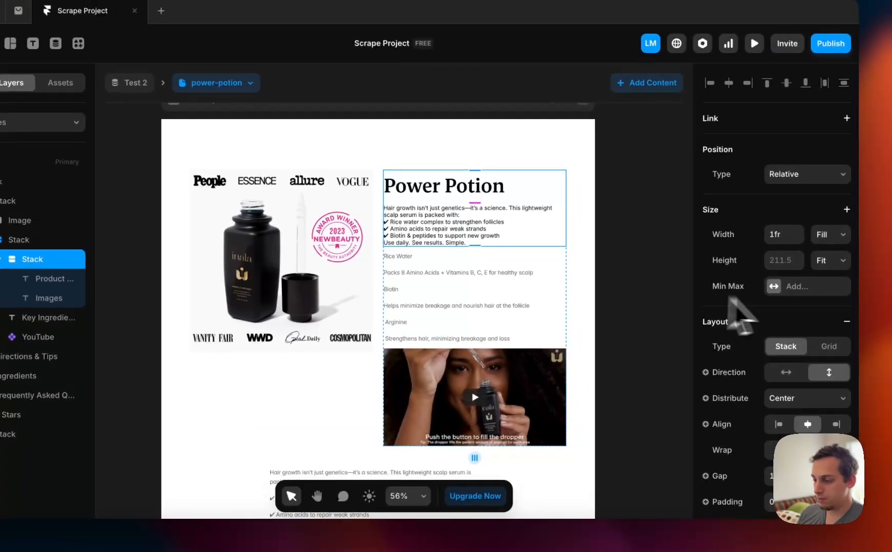
Step: Set the gap of the details column stack to 60
click(160, 214)
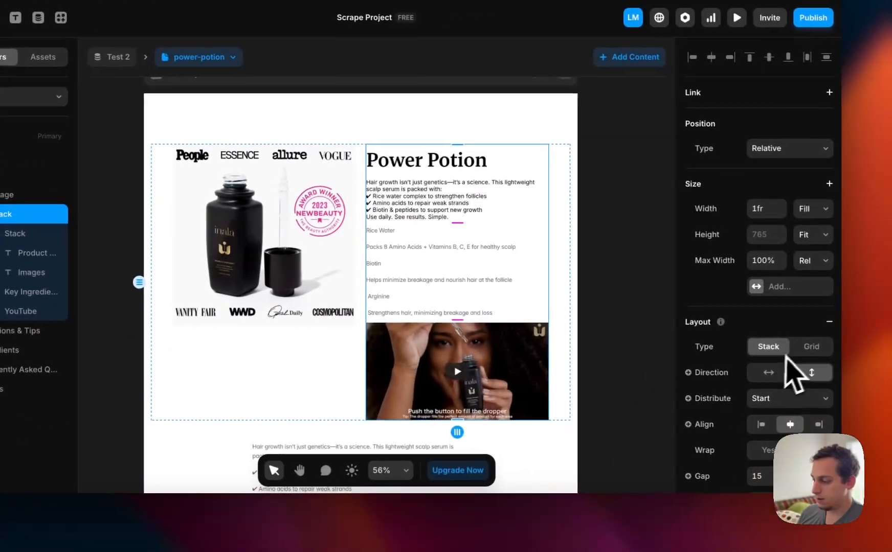
click(754, 478)
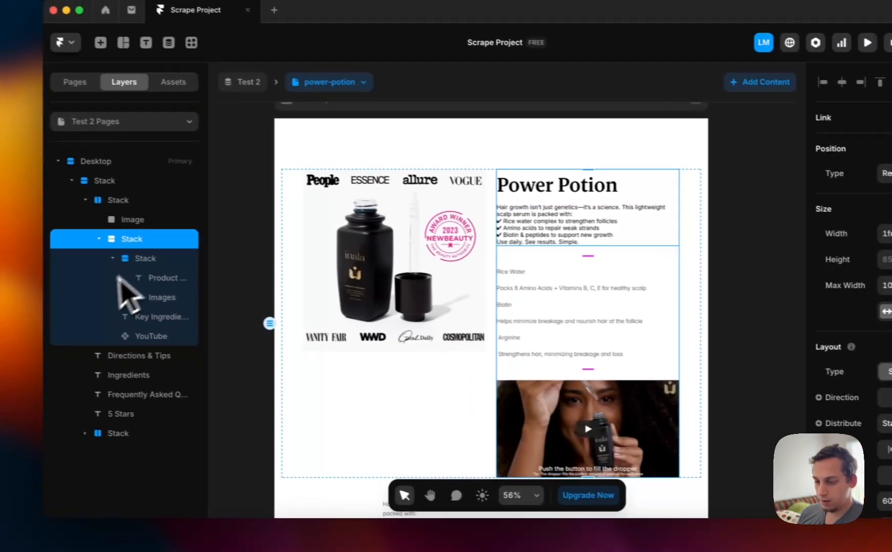
click(156, 262)
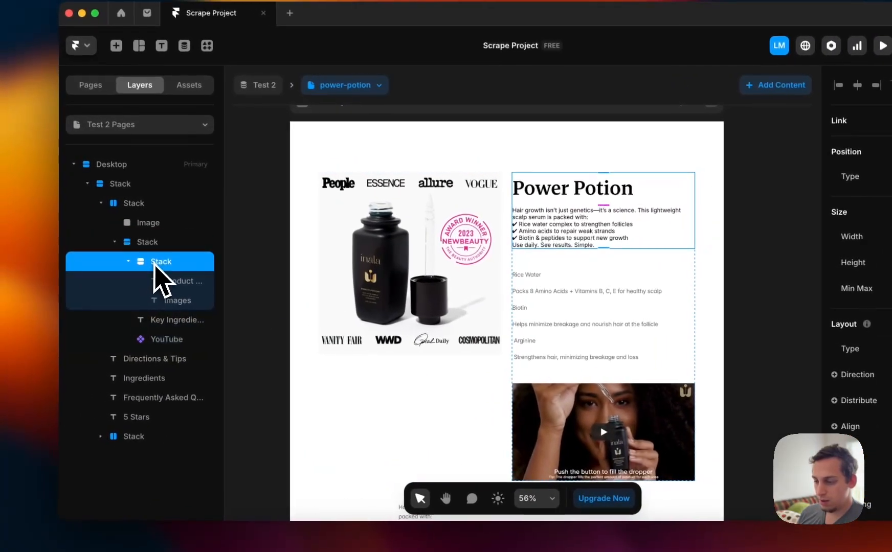
Step: Remove the text styles from the Key Ingredients text, including Link, and set its paragraph spacing to 12
click(162, 341)
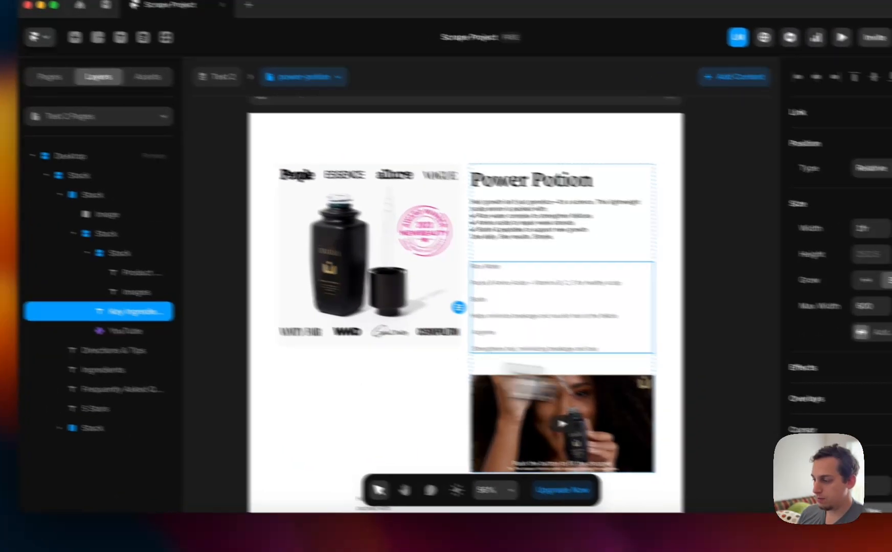
scroll(878, 400, down, 5)
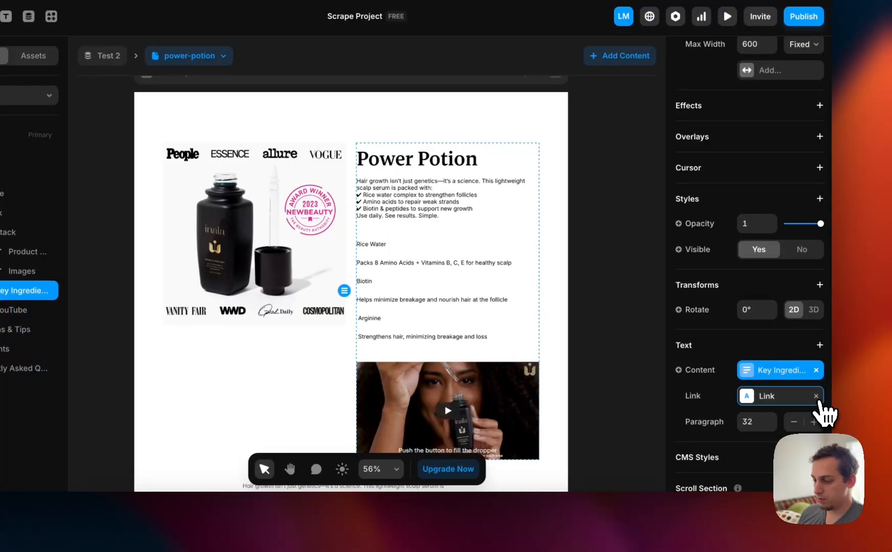
click(815, 396)
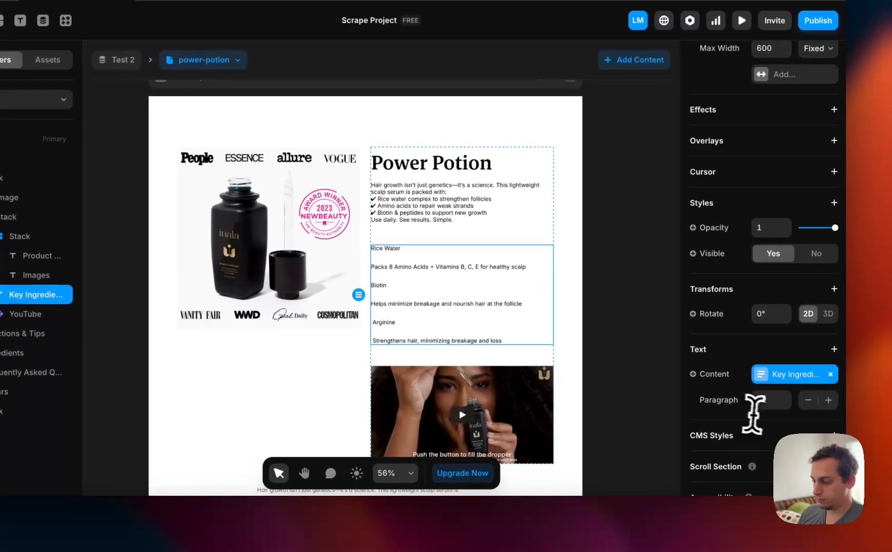
click(765, 401)
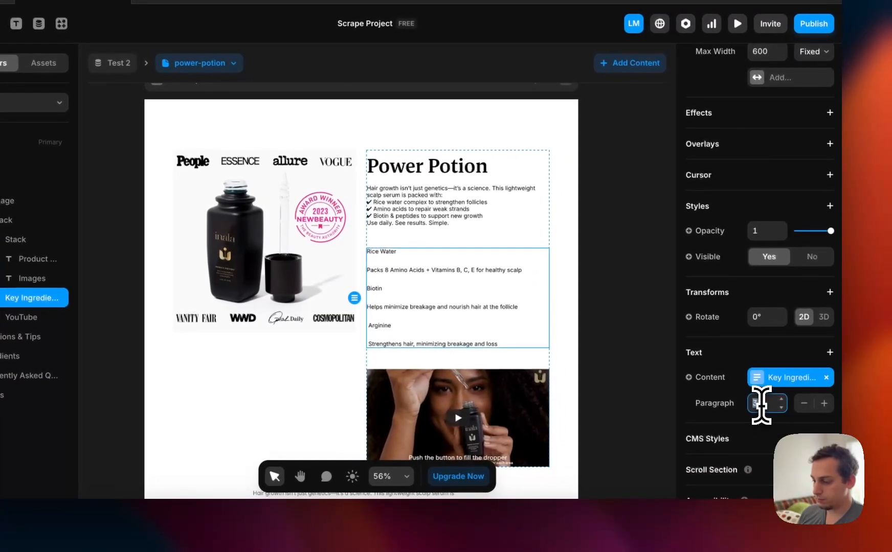
key(shift+Down)
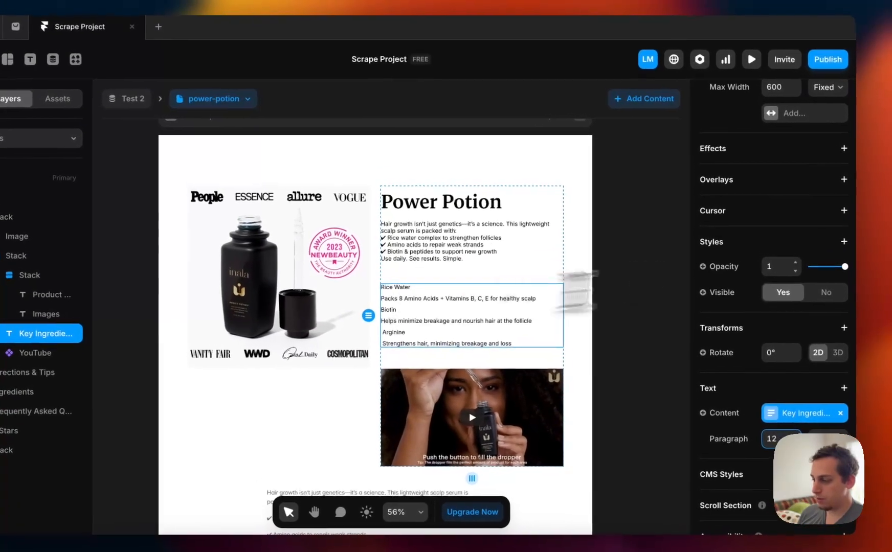
scroll(770, 235, up, 5)
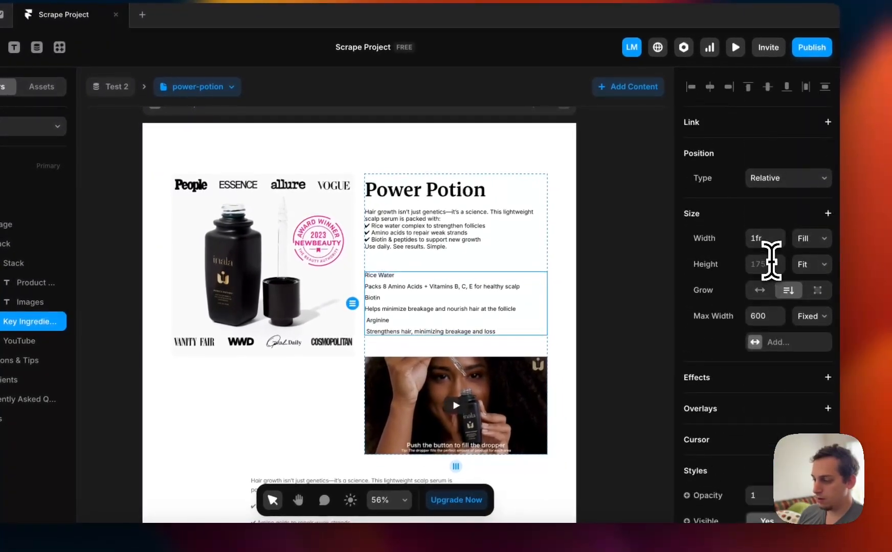
click(637, 243)
Step: Wrap the Directions & Tips, Ingredients, Frequently Asked Questions and 5 Stars texts in a new stack
scroll(633, 243, down, 5)
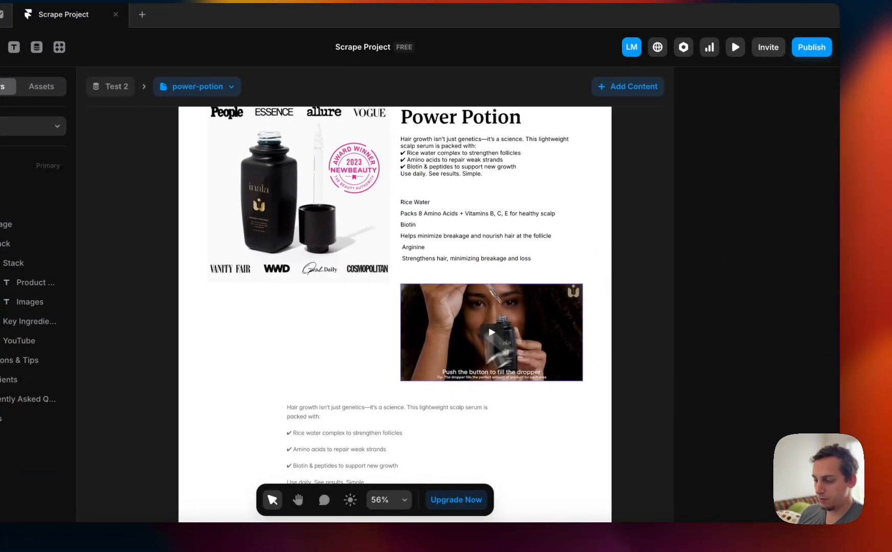
click(435, 359)
click(269, 429)
click(301, 424)
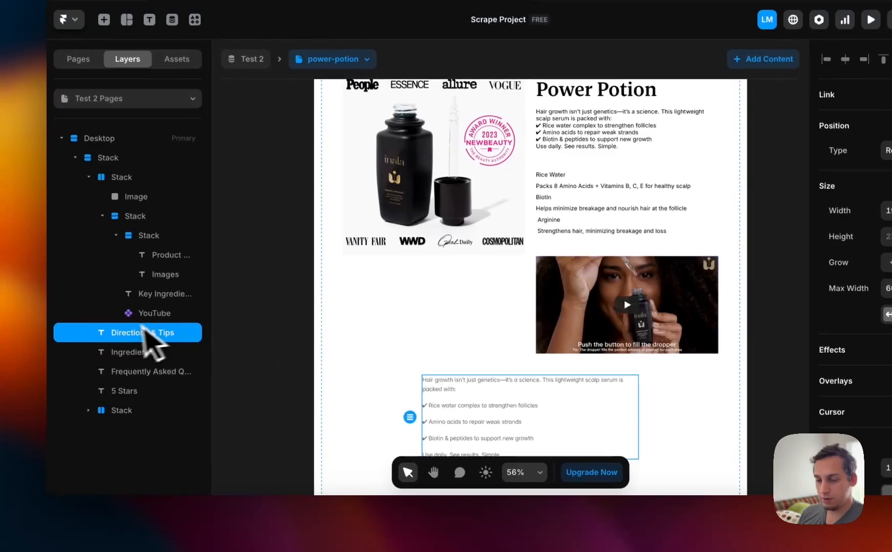
shift+click(123, 391)
right_click(128, 391)
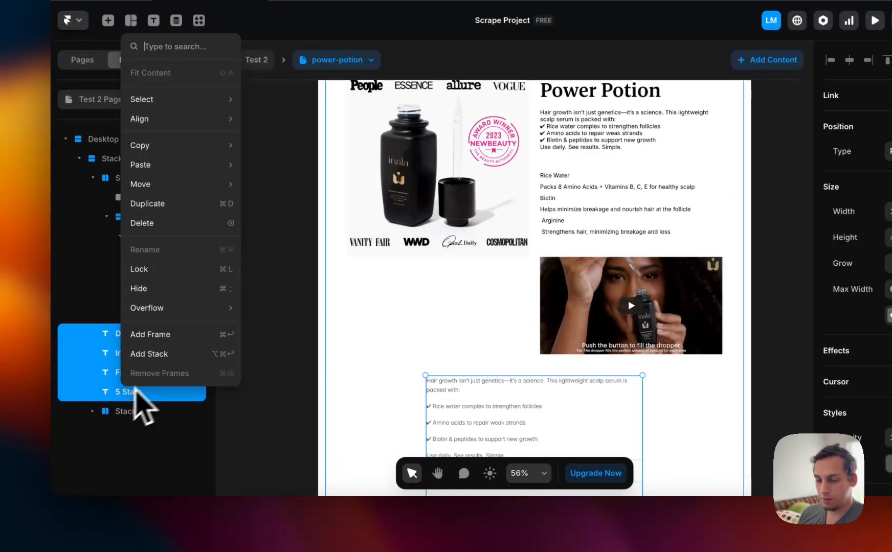
click(163, 354)
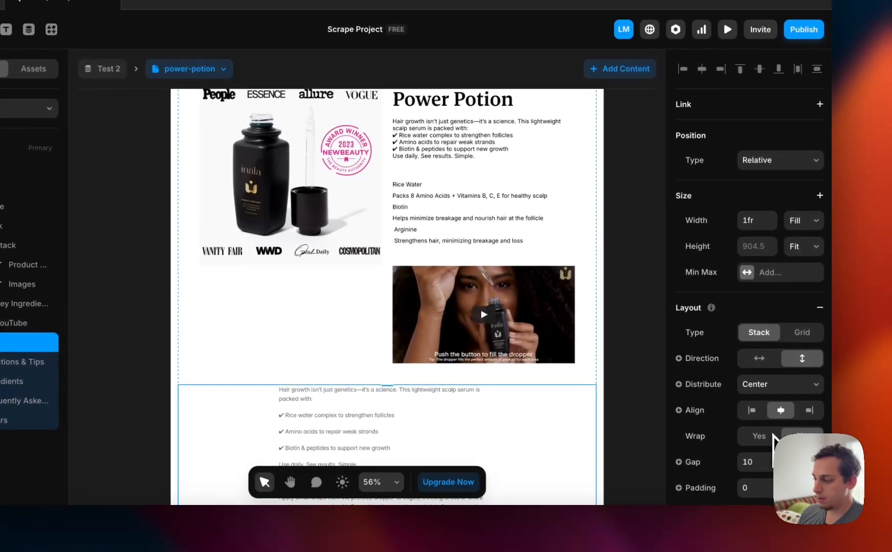
Step: Remove the max width from the Directions & Tips, Ingredients, Frequently Asked Questions and 5 Stars texts
scroll(774, 440, down, 2)
click(5, 362)
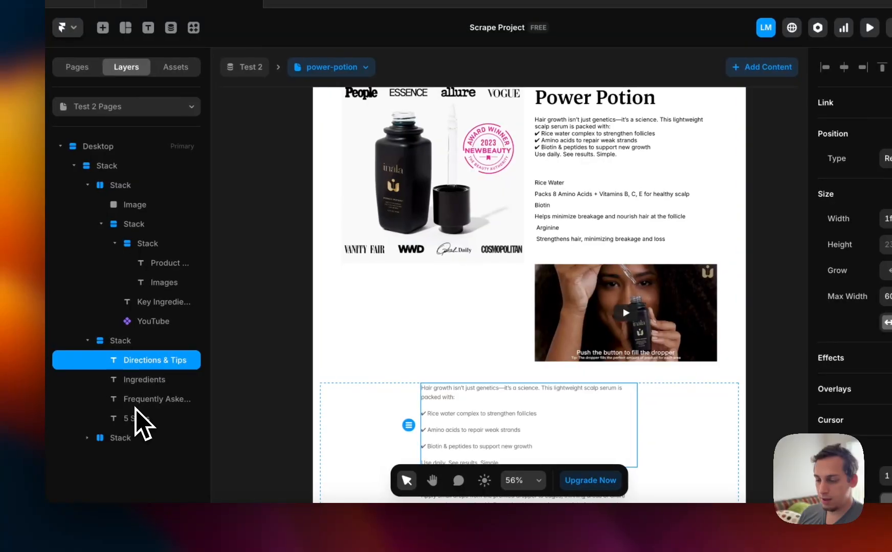
shift+click(136, 415)
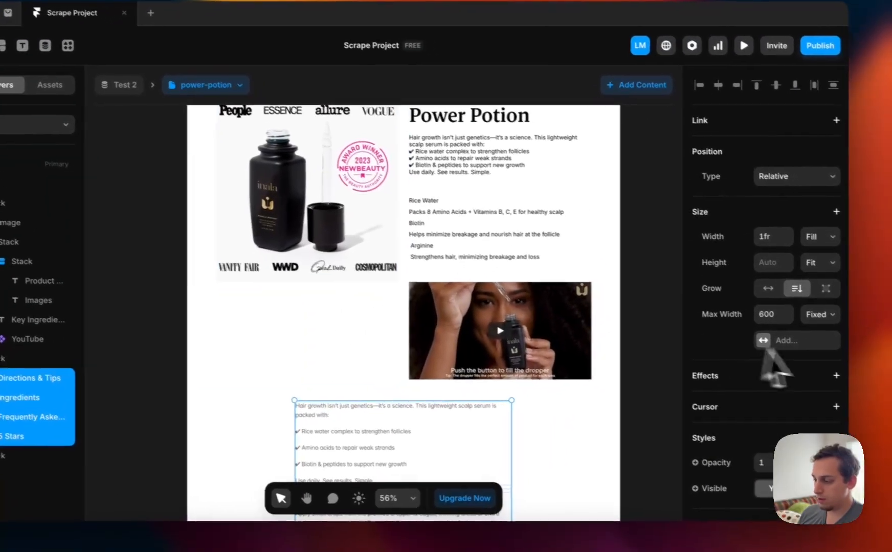
click(708, 311)
click(714, 321)
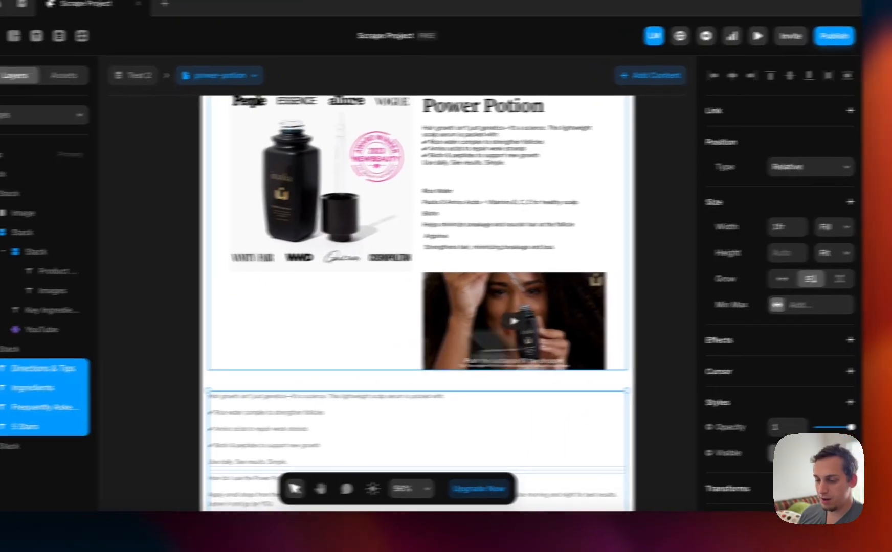
Step: Set the left and right padding of the stack holding the four lower texts to 60
click(55, 350)
scroll(323, 350, down, 5)
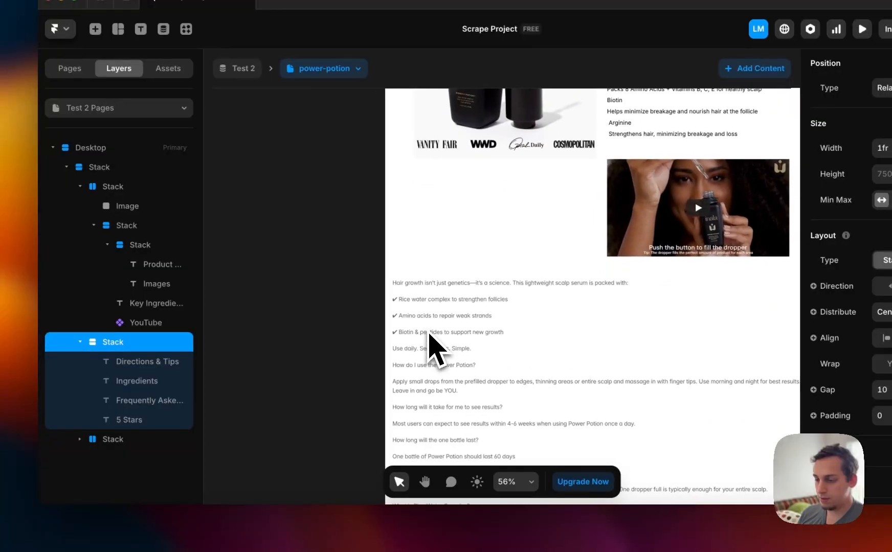
scroll(429, 333, down, 4)
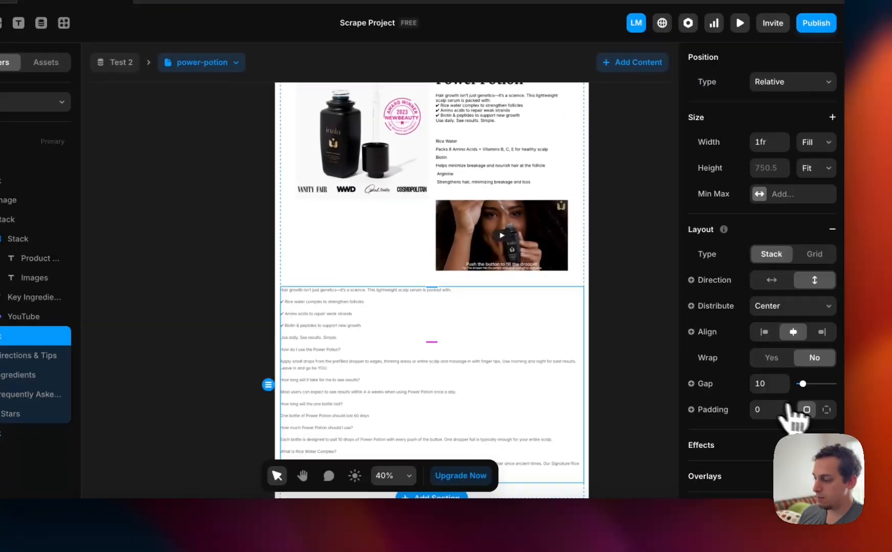
click(815, 408)
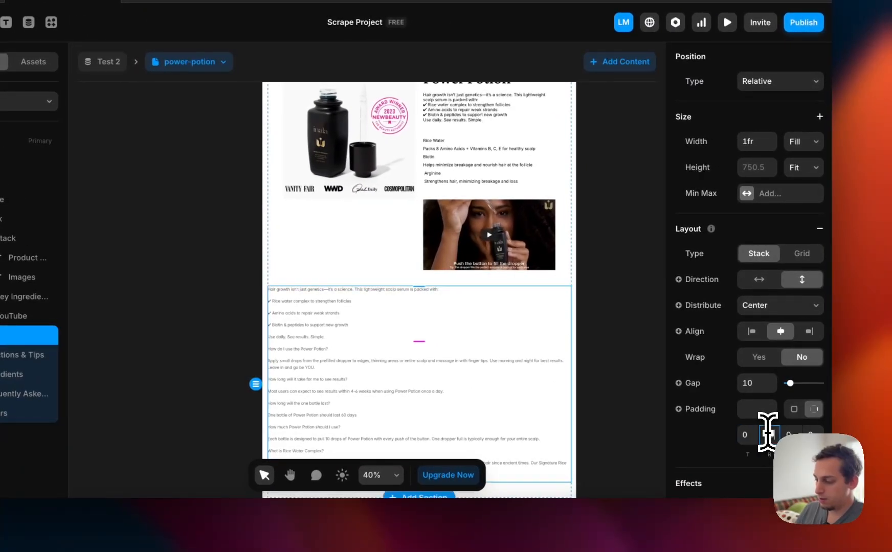
text(60)
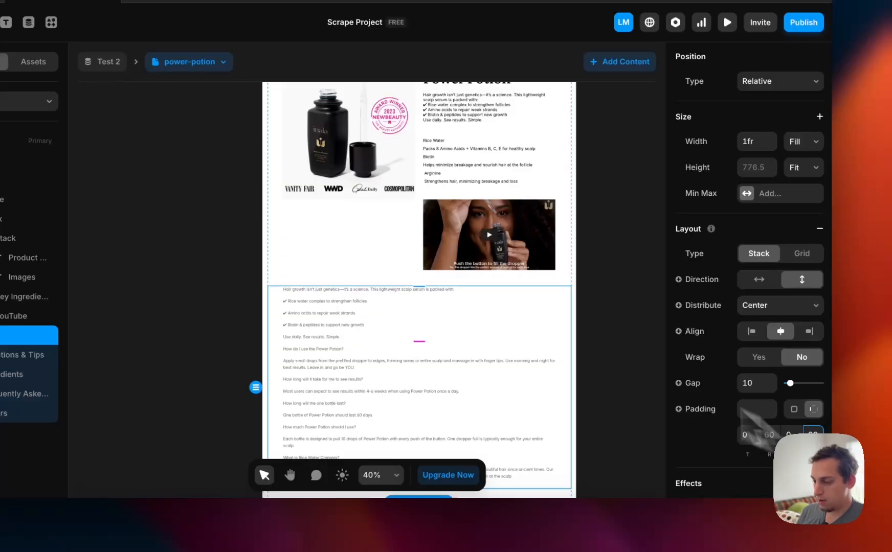
Step: Delete the Directions & Tips text from the lower stack
scroll(594, 313, down, 3)
click(404, 281)
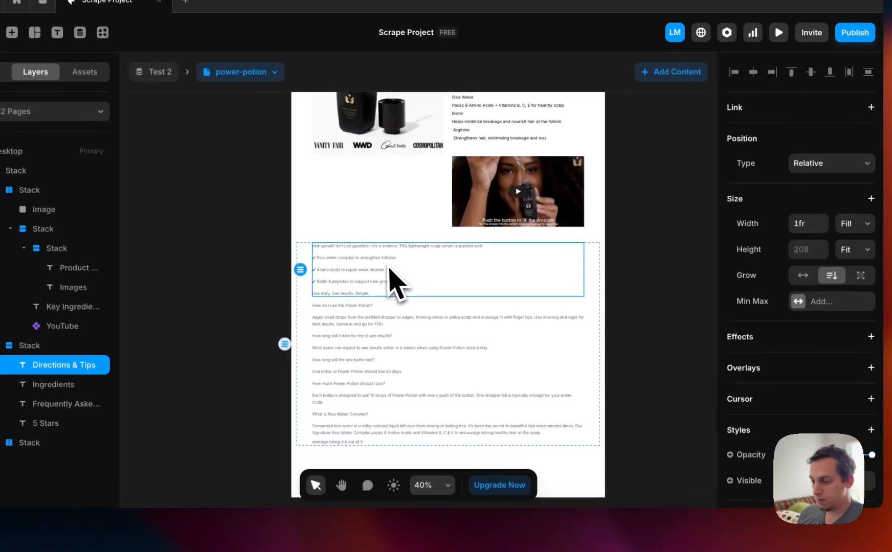
scroll(389, 269, up, 3)
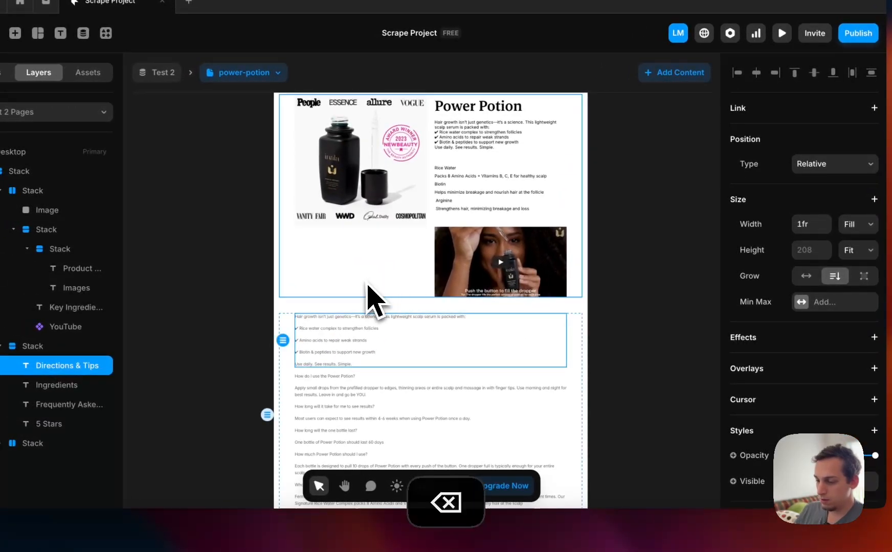
key(BackSpace)
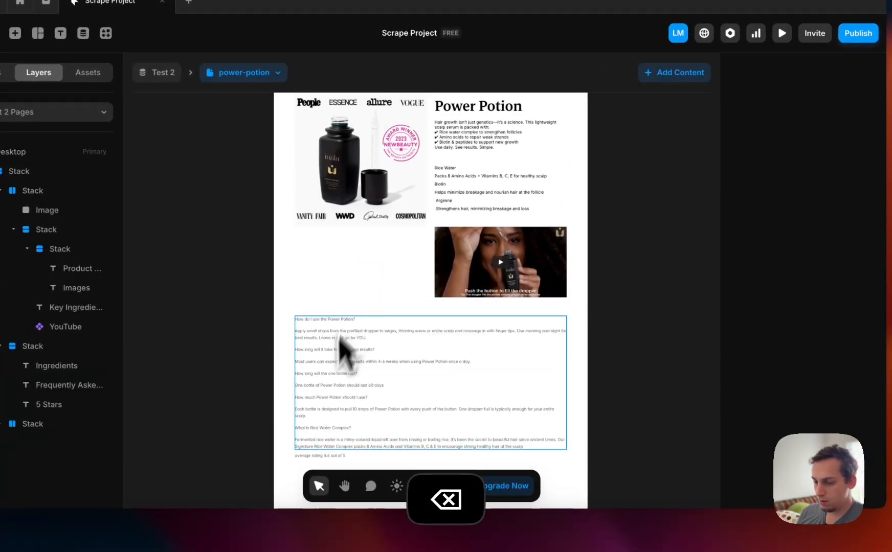
Step: Remove the Body, Heading 1 and Link styles from the Frequently Asked Questions text and set its paragraph spacing to 12
click(333, 377)
scroll(803, 358, down, 5)
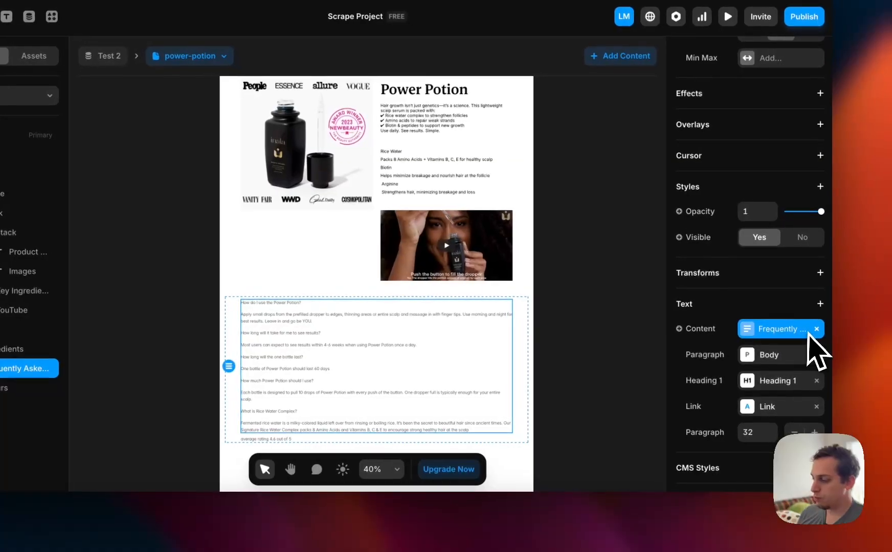
click(821, 356)
click(816, 355)
click(816, 355)
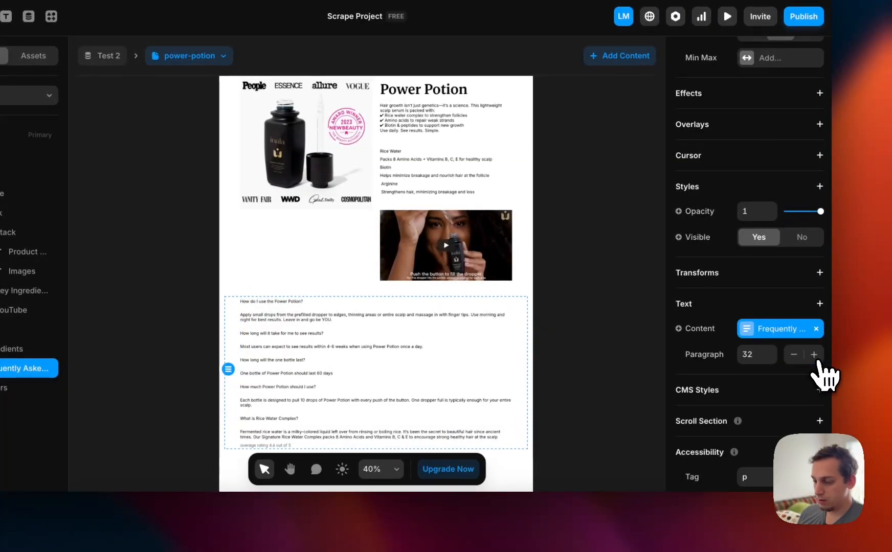
key(shift+Down)
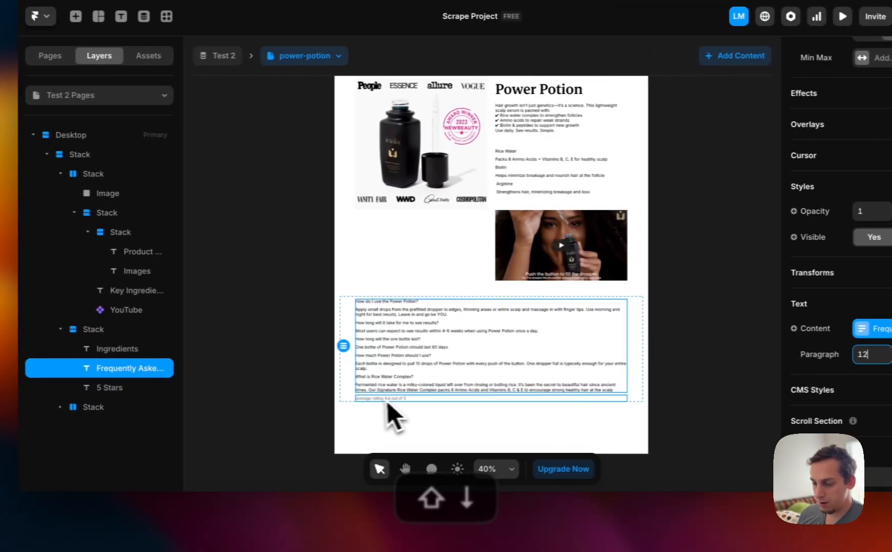
click(271, 399)
click(19, 346)
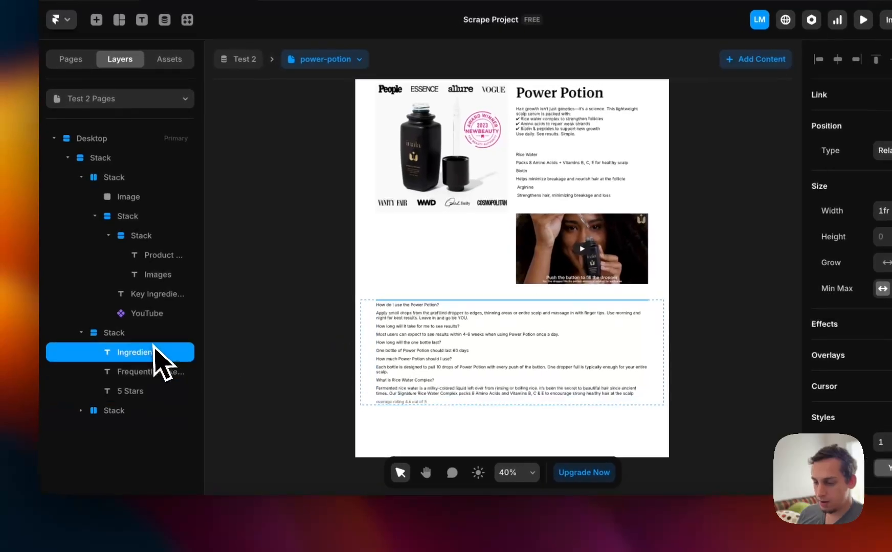
scroll(802, 409, down, 4)
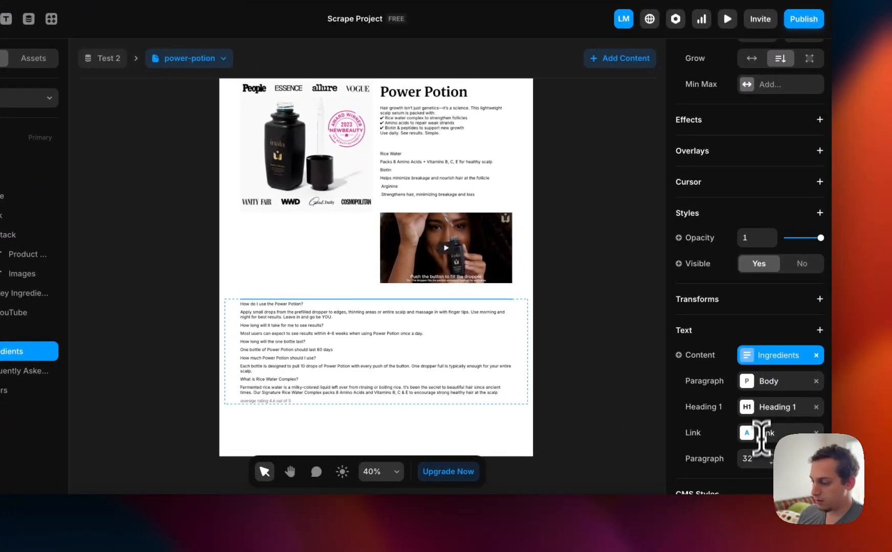
scroll(741, 358, up, 3)
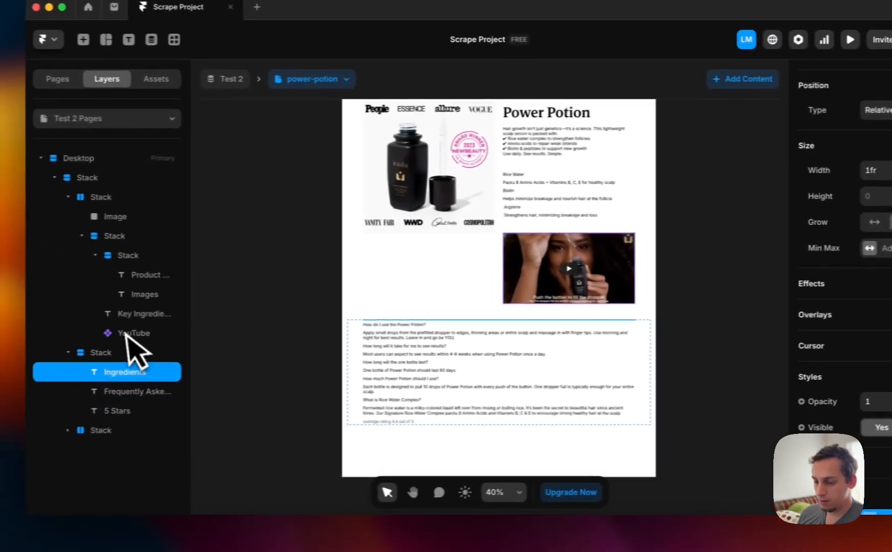
Step: Set the gap of the stack containing the Ingredients, Frequently Asked Questions and 5 Stars texts to 40
click(131, 353)
click(878, 401)
key(shift+Up)
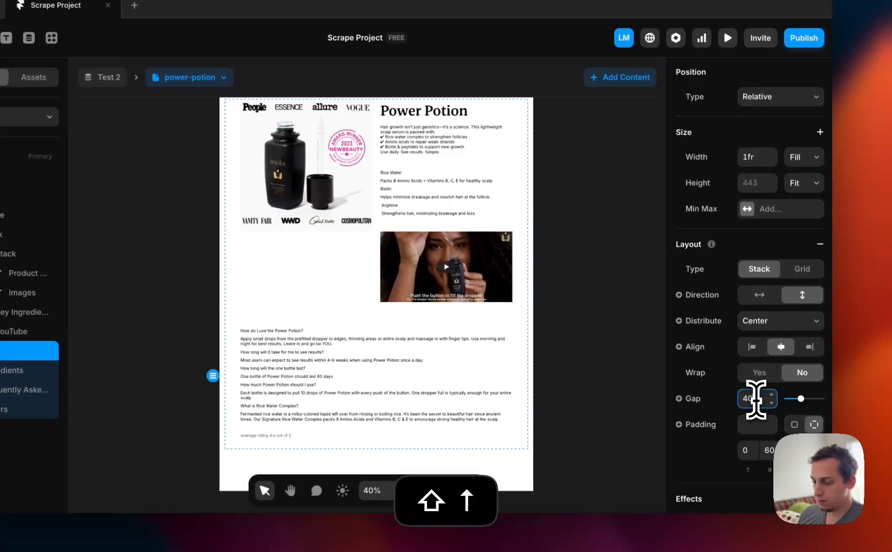
key(shift+Up)
key(shift+Up)
Step: Remove all text styles from the 5 Stars rating text, including Heading 1 and Link
scroll(577, 364, down, 5)
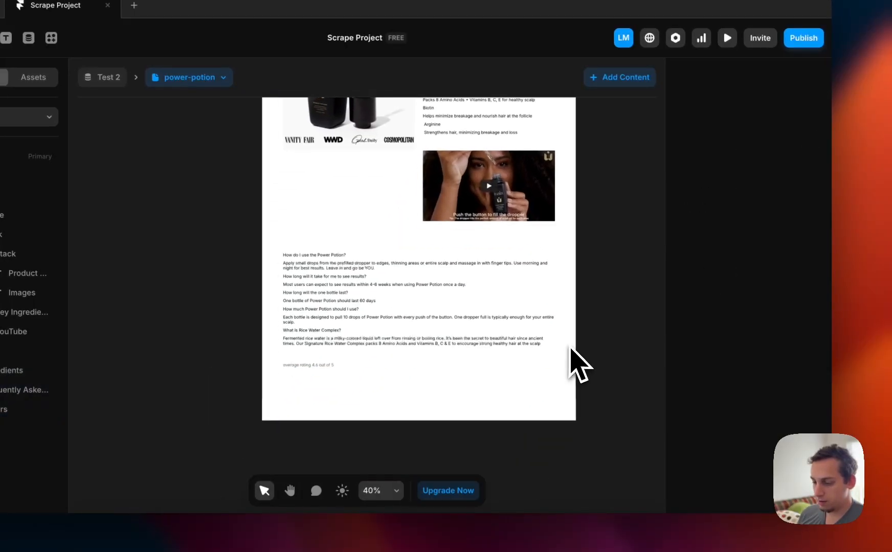
click(416, 309)
scroll(818, 389, down, 5)
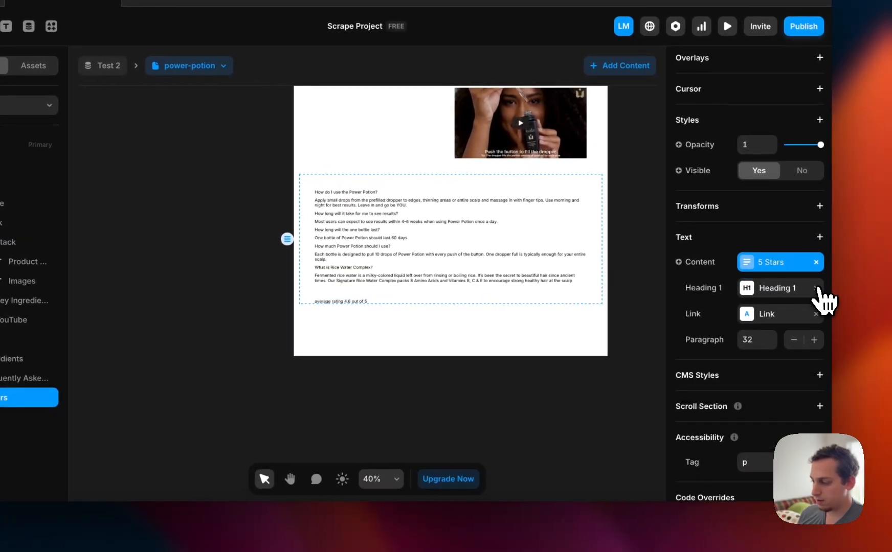
click(815, 288)
click(816, 288)
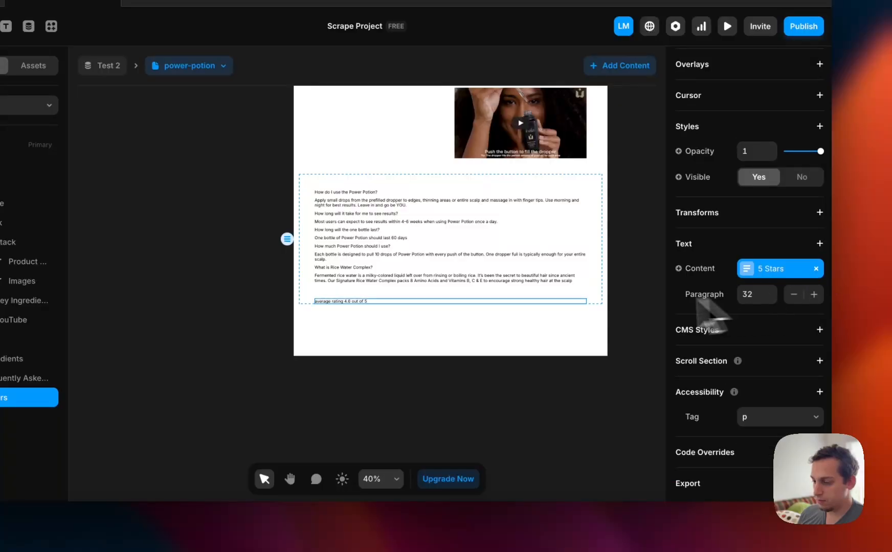
click(606, 304)
scroll(607, 304, up, 3)
scroll(607, 305, down, 3)
scroll(606, 305, right, 1)
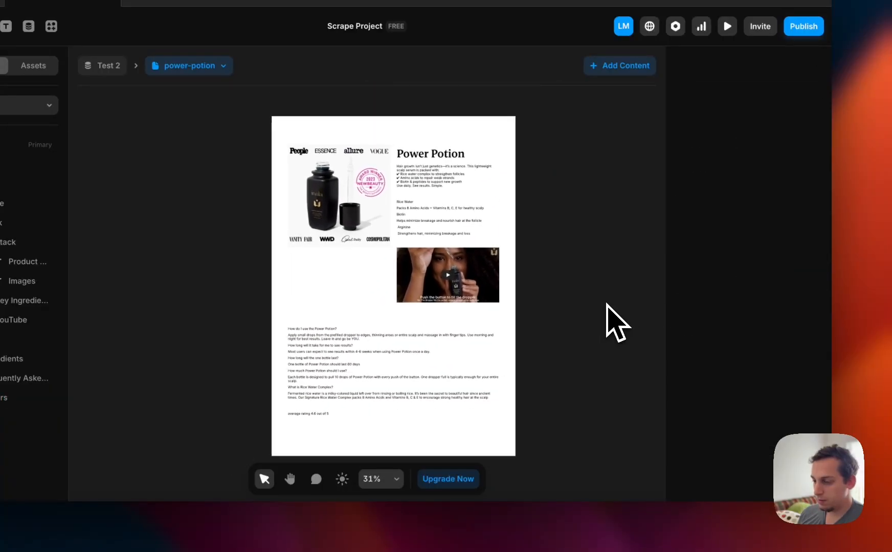
scroll(540, 267, up, 1)
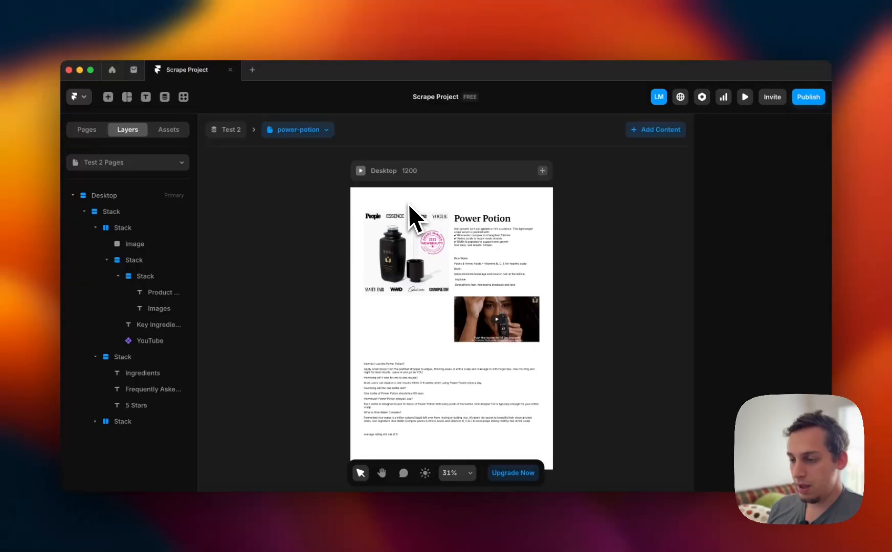
drag(344, 198, 573, 468)
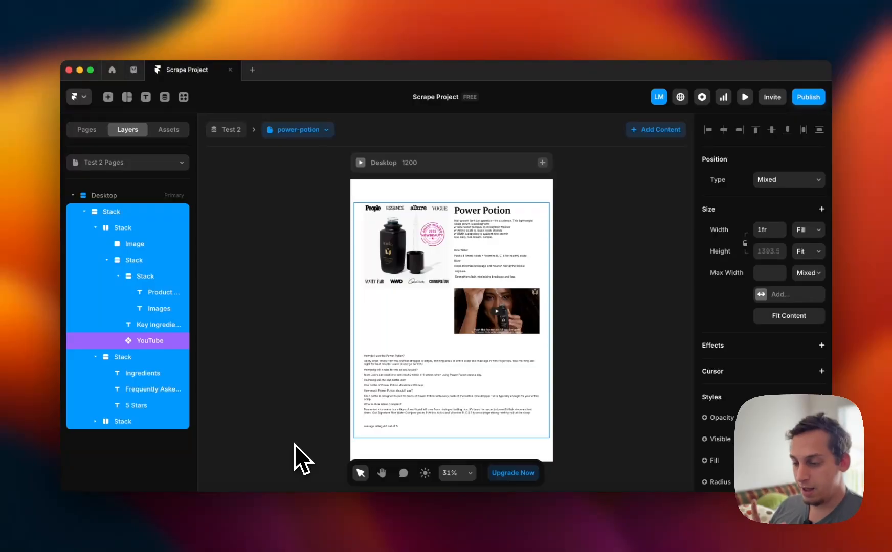
Step: Add a Tablet breakpoint with a width of 810 to the Desktop page layout
click(542, 163)
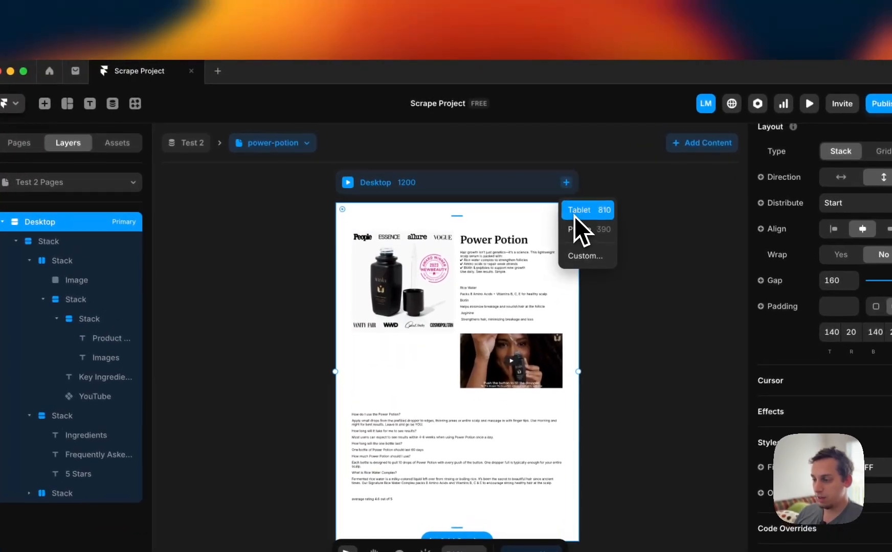
click(575, 215)
scroll(521, 186, left, 4)
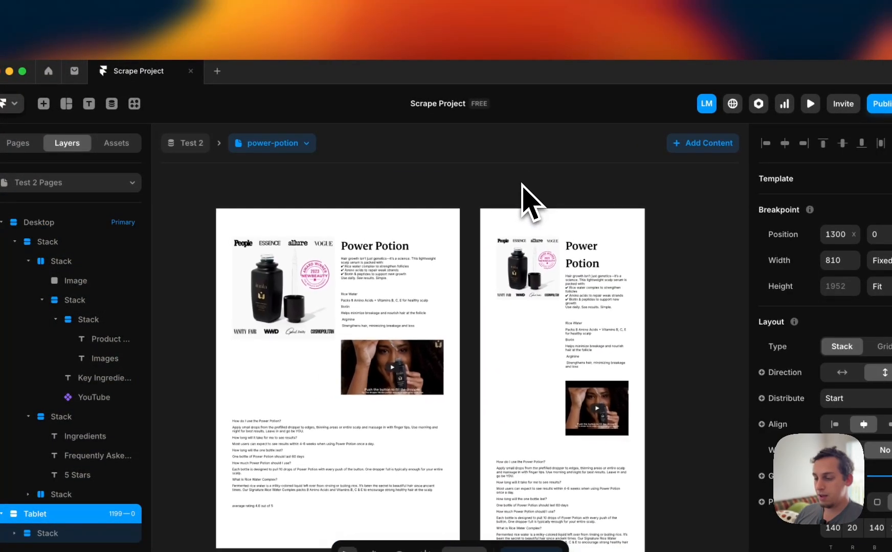
click(301, 215)
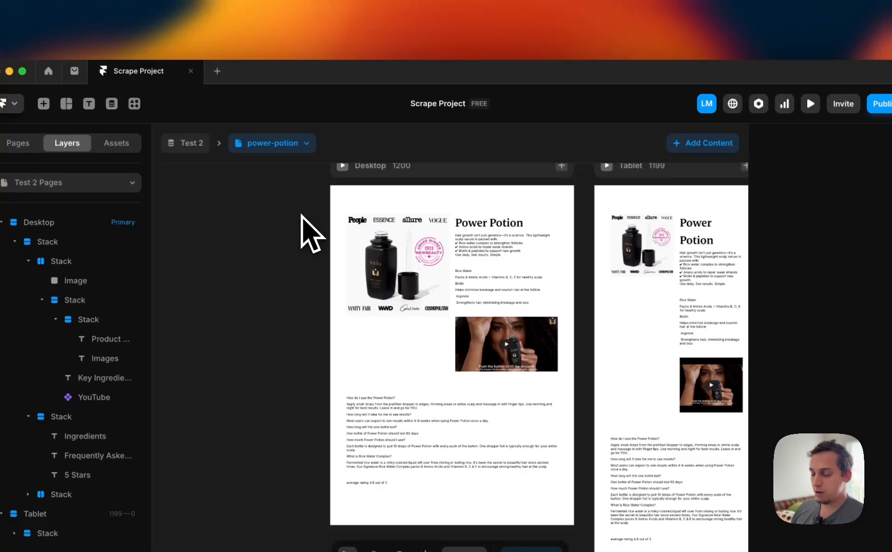